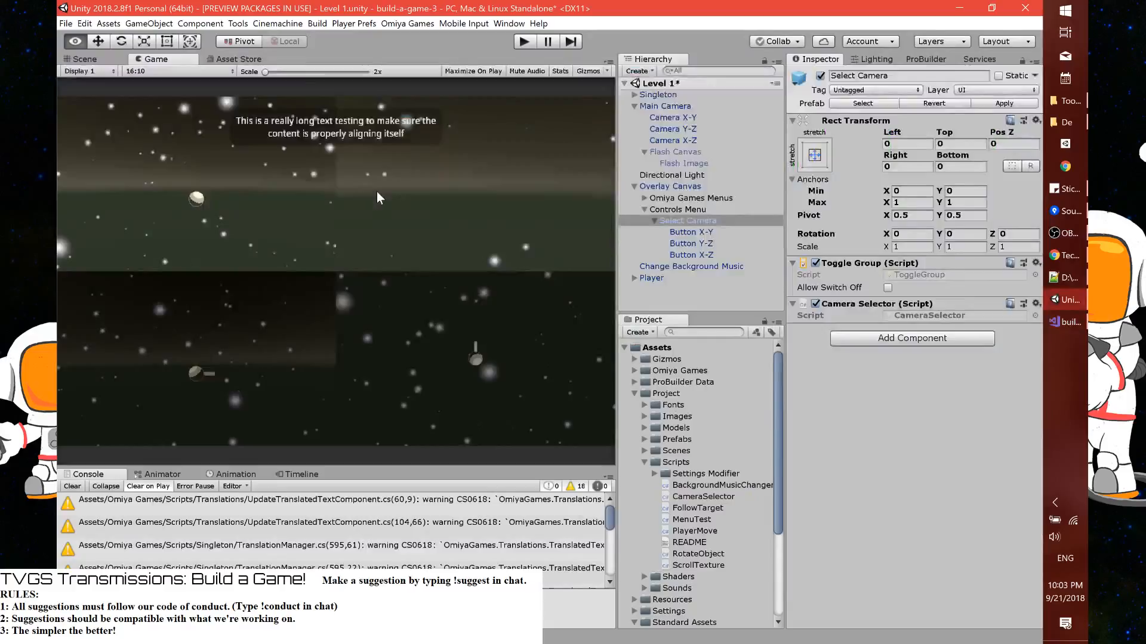
Switch to Visual Studio and delete the Start and Update methods, with their comments, from the CameraSelector class
key("alt+Tab")
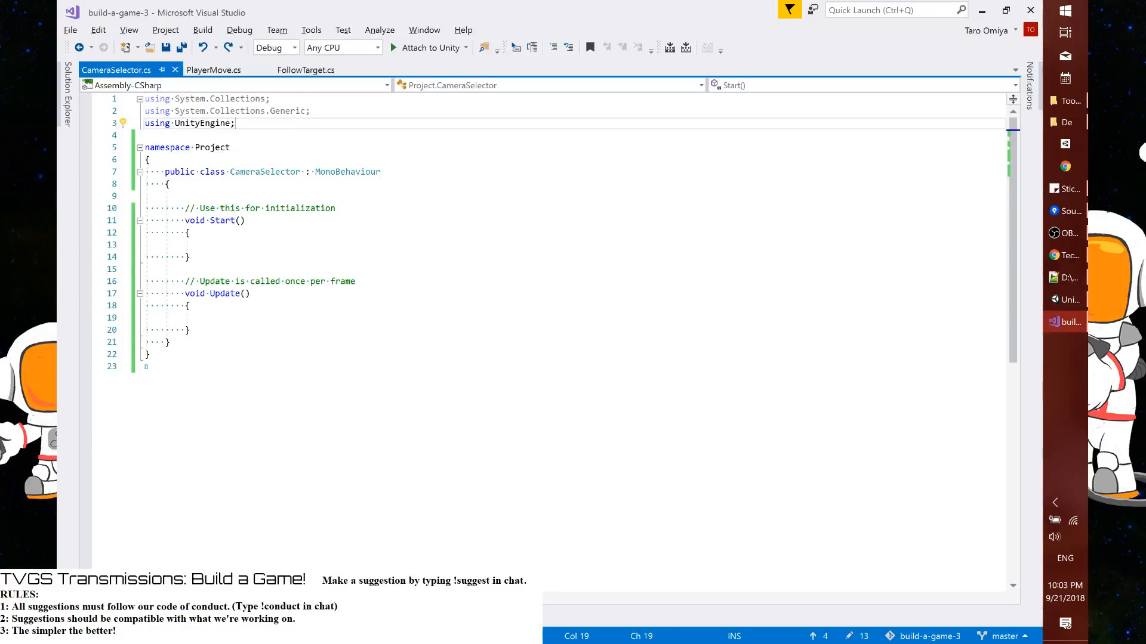
left_click(185, 196)
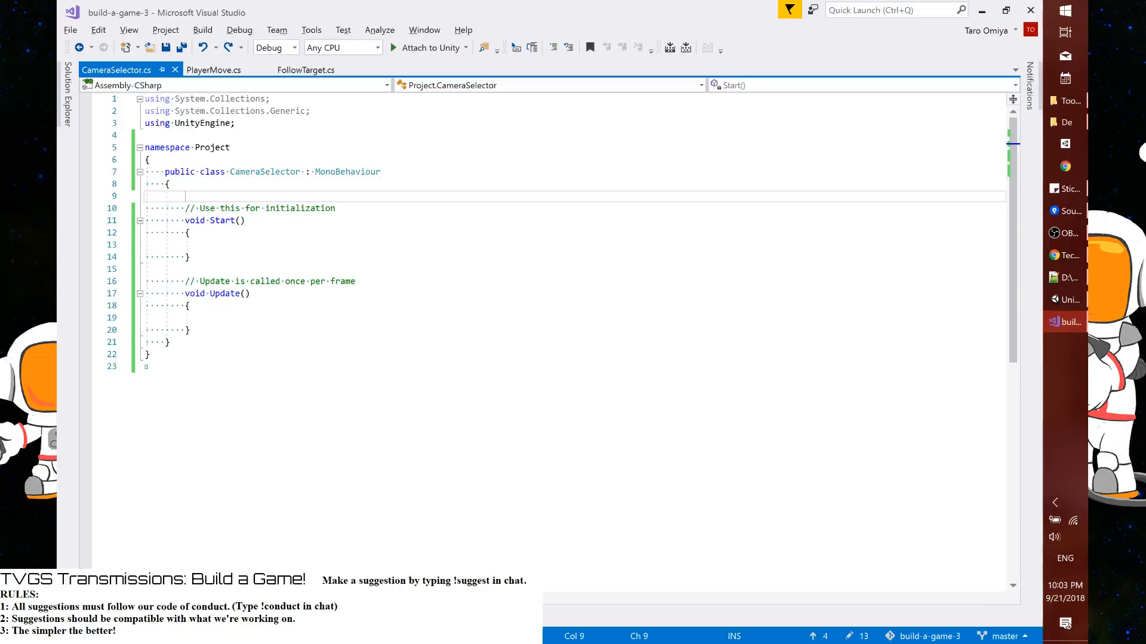
left_click_drag(145, 209, 145, 318)
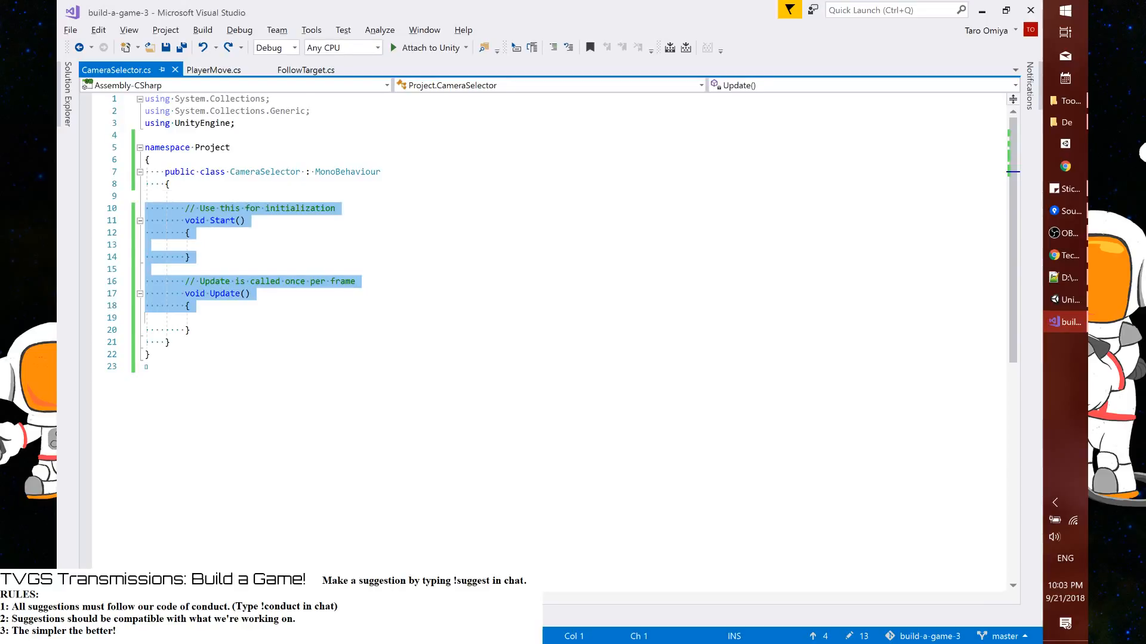
key("shift+Down")
key("shift+Down")
key("Delete")
key("Up")
key("Up")
key("End")
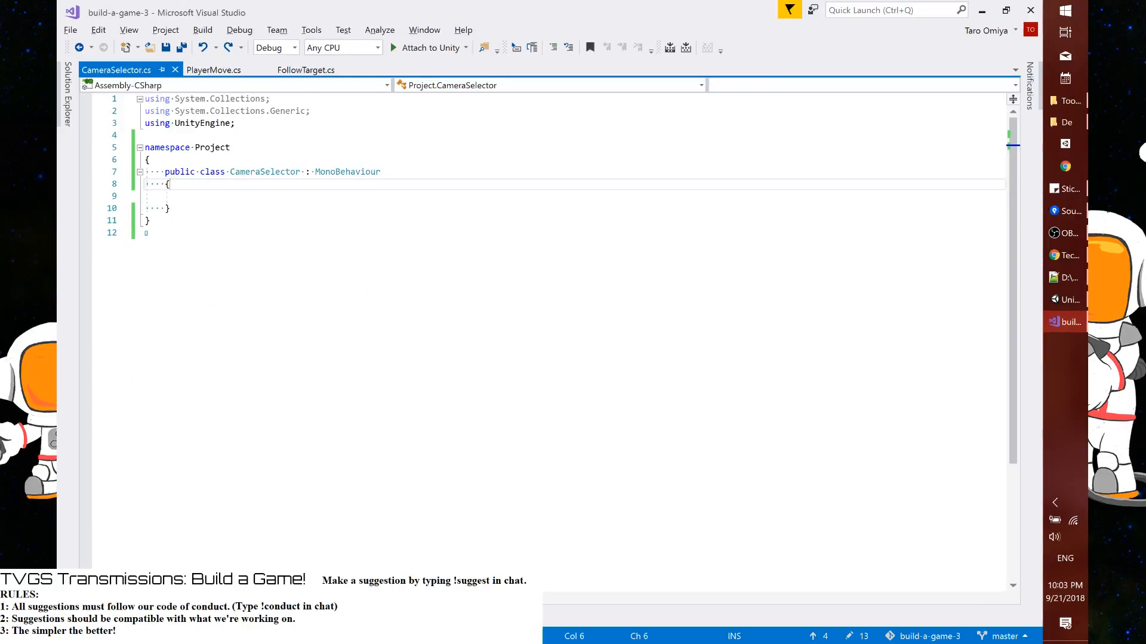
key("Down")
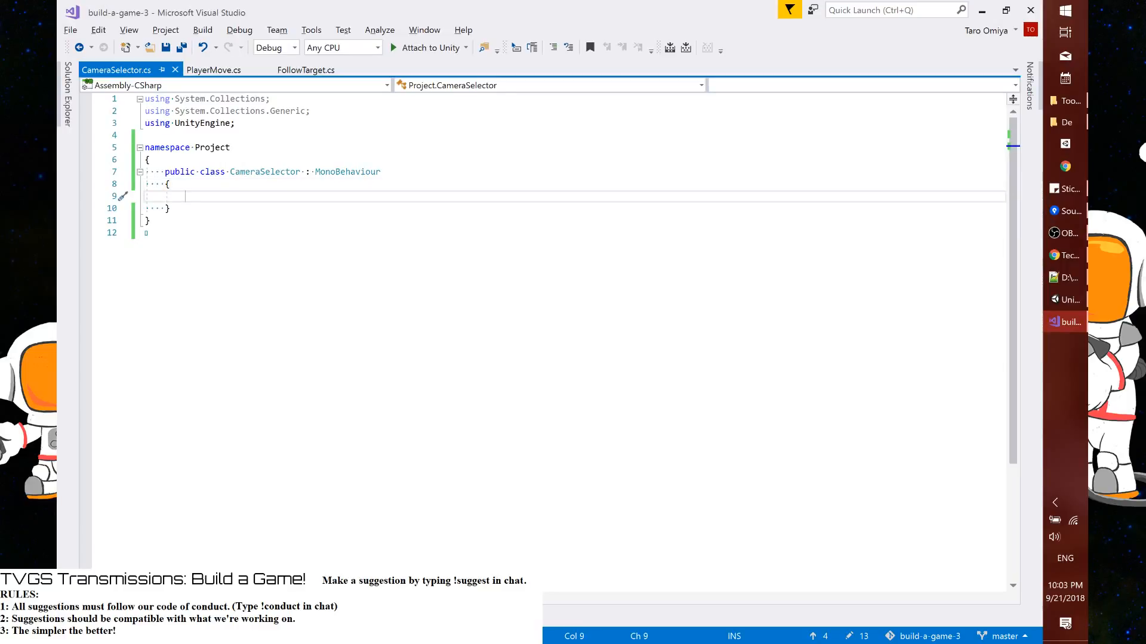
Declare a public void method OnScreenClick(Axis axis) with an opened body in the CameraSelector class
type("pub")
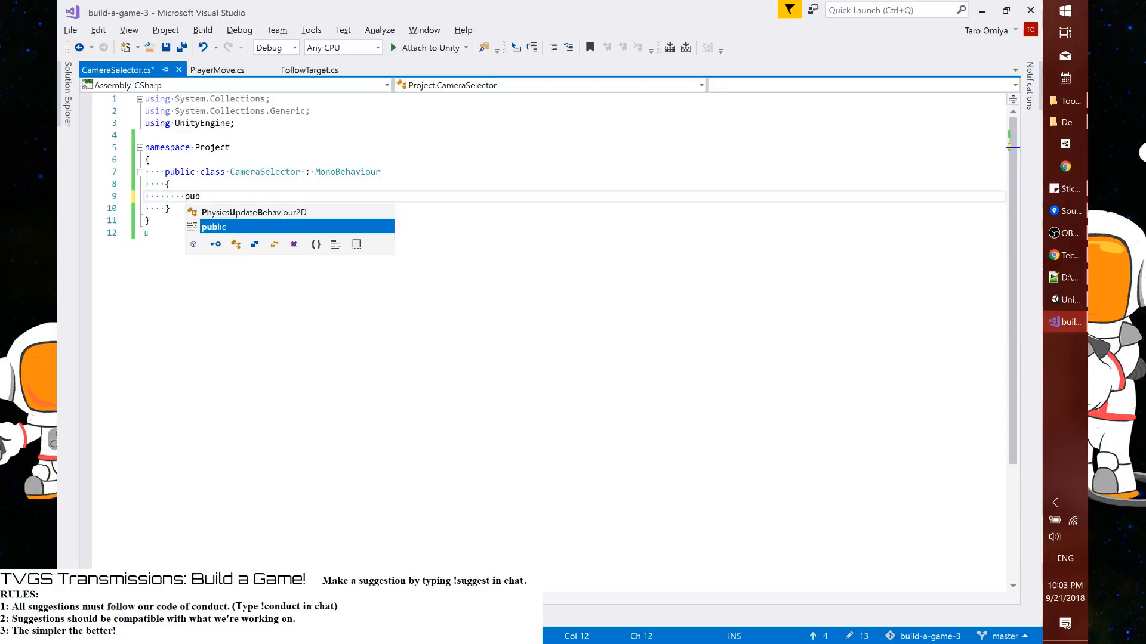
type("lic voi")
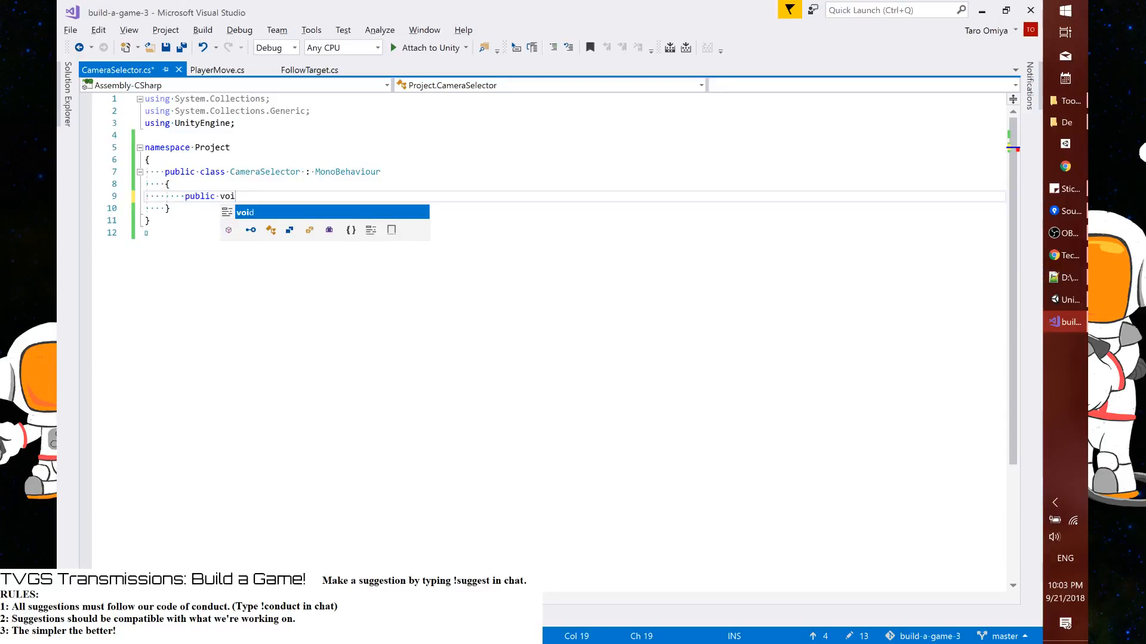
type("d OnSc")
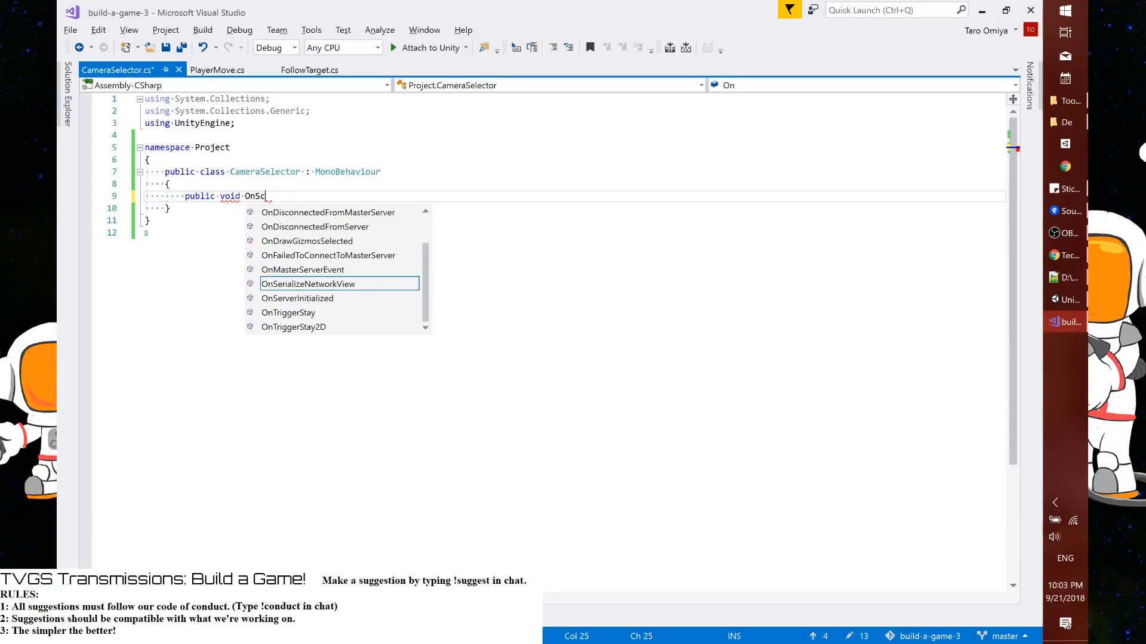
type("reenClick(Axis a")
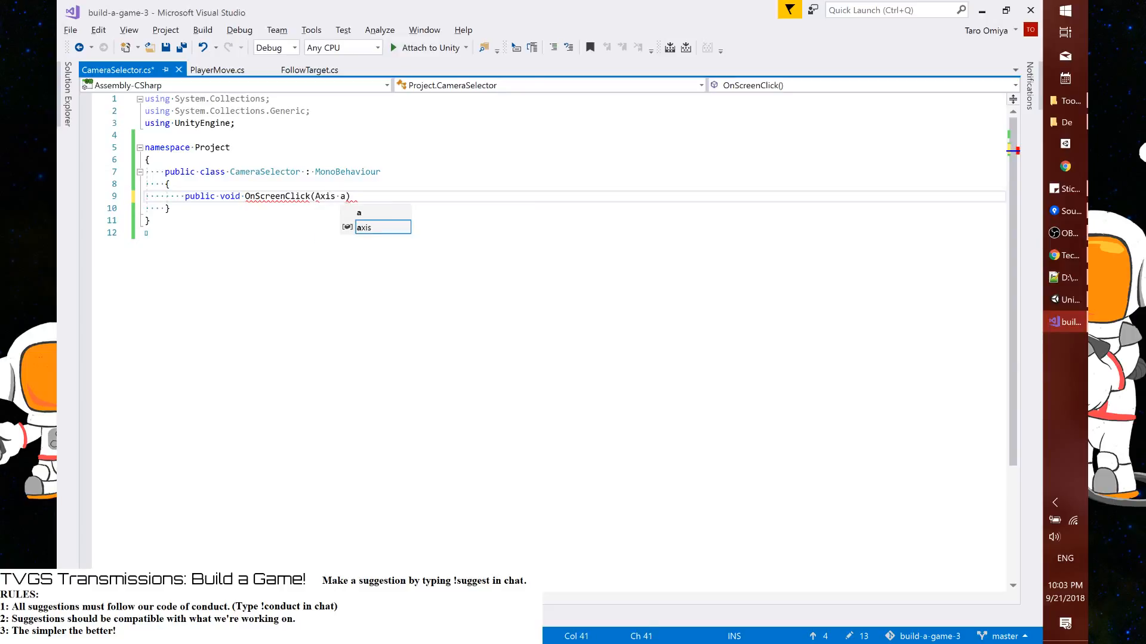
type("xis)")
key("Return")
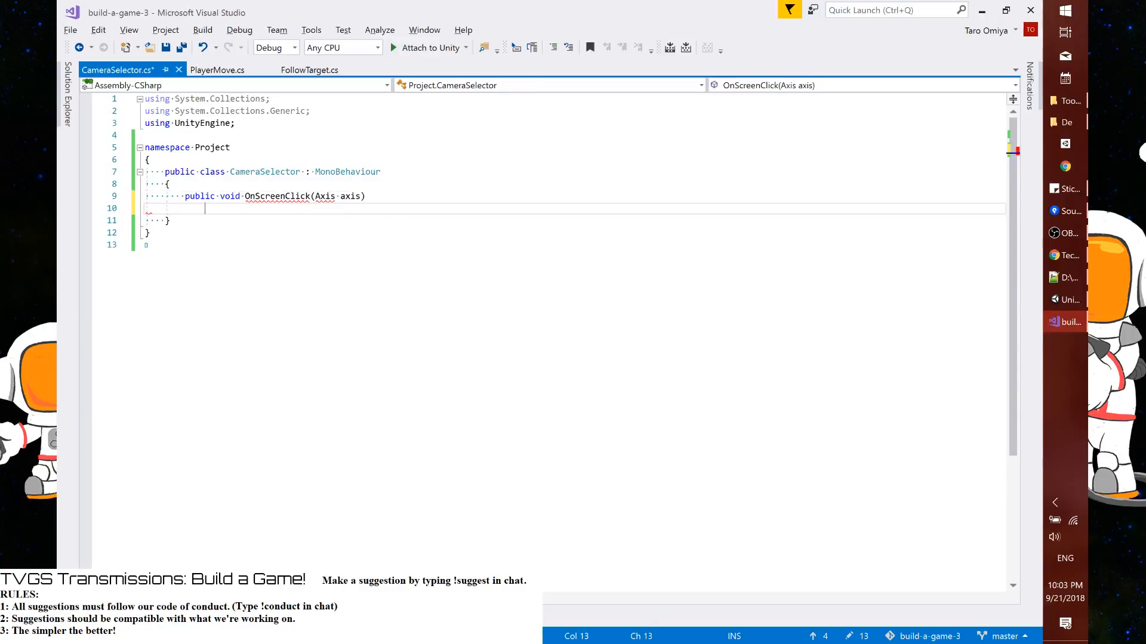
type("{")
key("Return")
Assign axis to PlayerMove.CurrentAxis in the OnScreenClick body and save the script
type("PlayerMove.Ax")
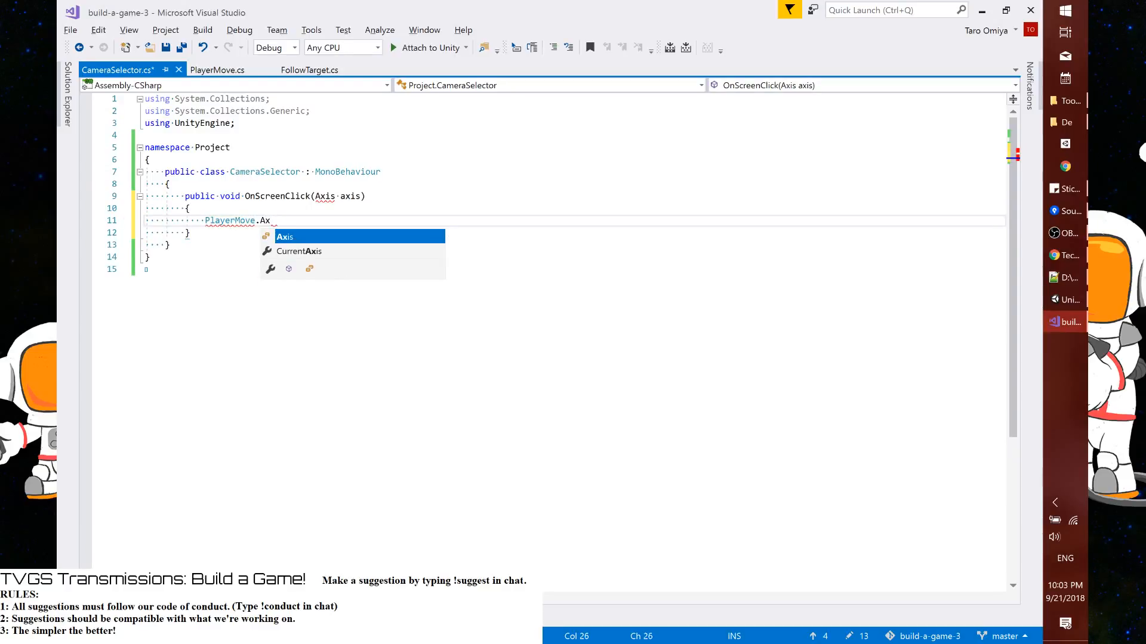
key("Tab")
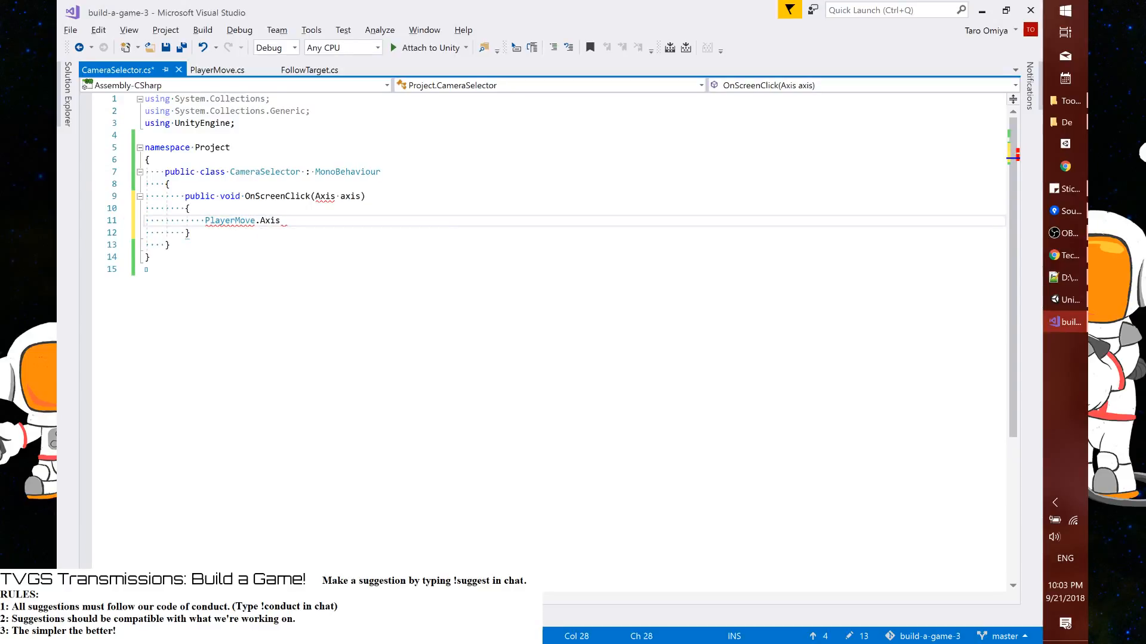
key("ctrl+BackSpace")
type("Cur")
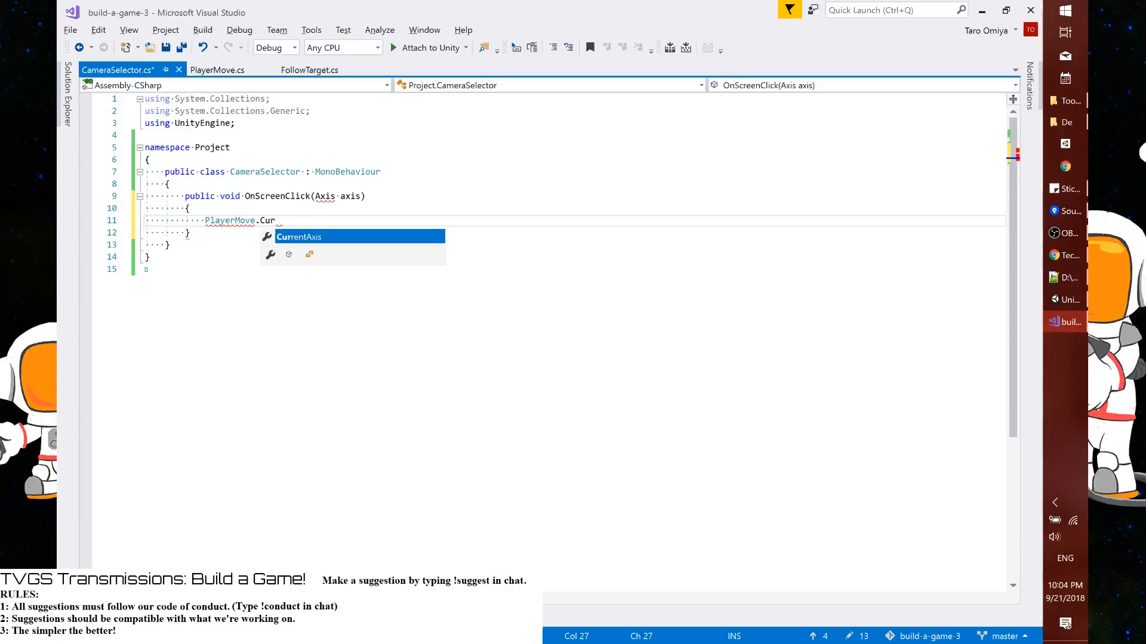
type("rentAxis = axis")
key("Right")
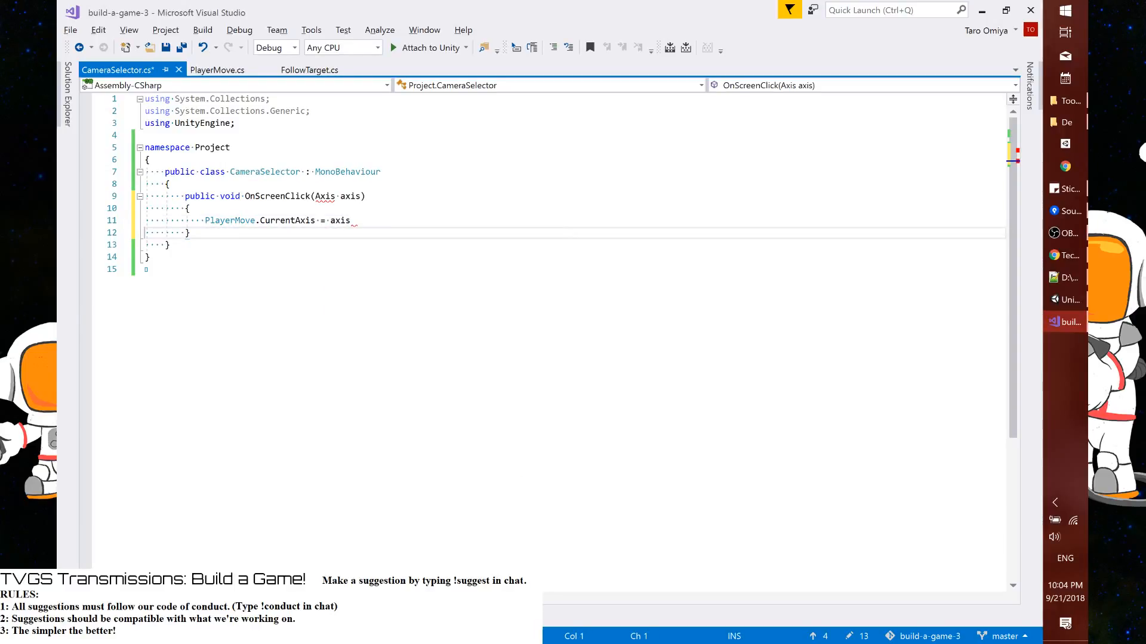
key("Left")
type(";")
key("ctrl+s")
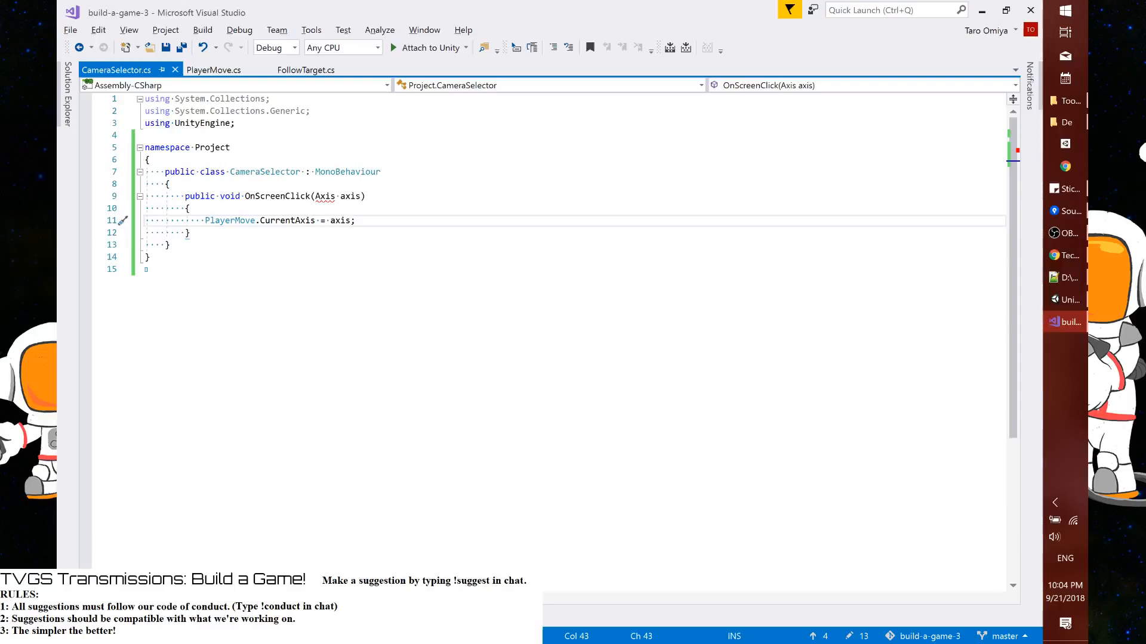
Qualify the OnScreenClick parameter type as PlayerMove.Axis and save the script
double_click(230, 221)
key("ctrl+c")
left_click(315, 197)
key("ctrl+v")
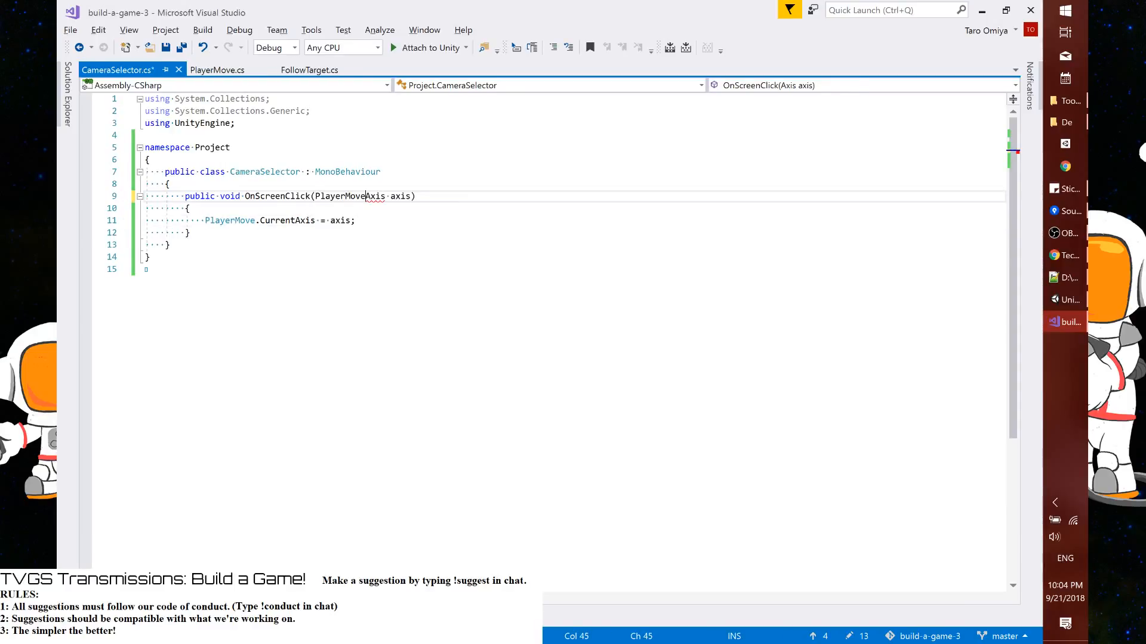
type(".")
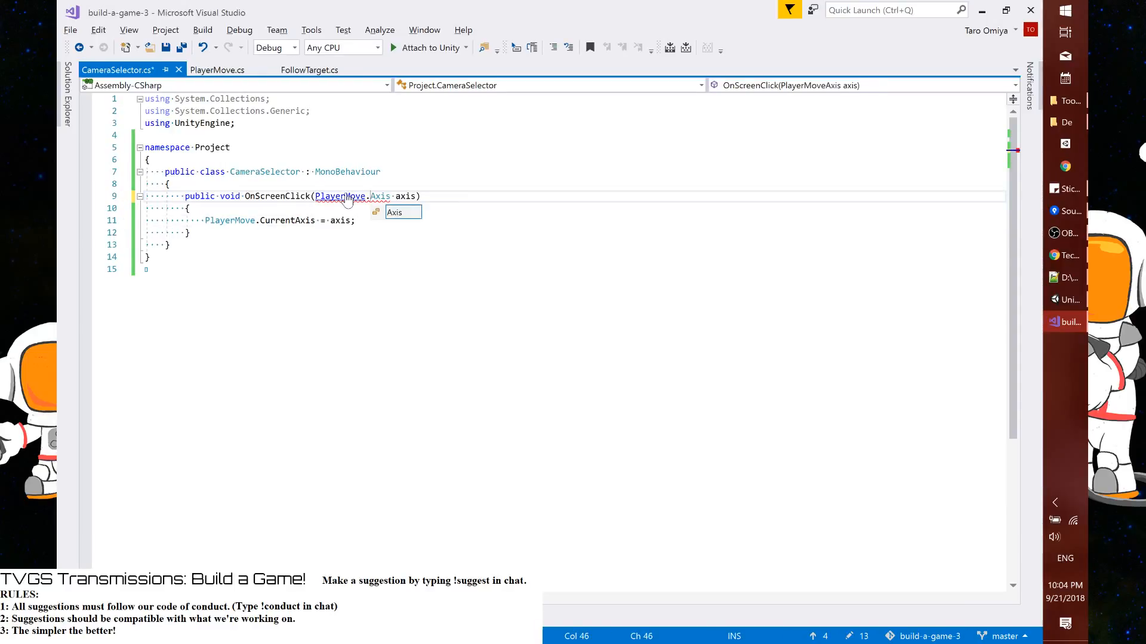
key("Escape")
key("ctrl+s")
key("Up")
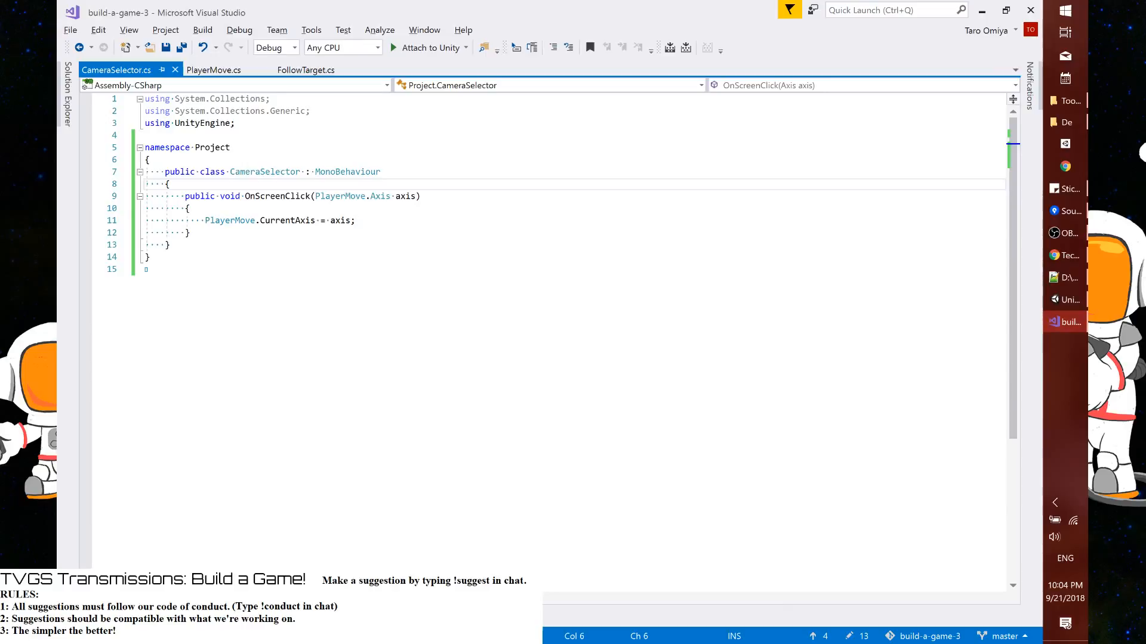
Switch to Unity and make the Toggle component of Button X-Y interactable
key("alt+Tab")
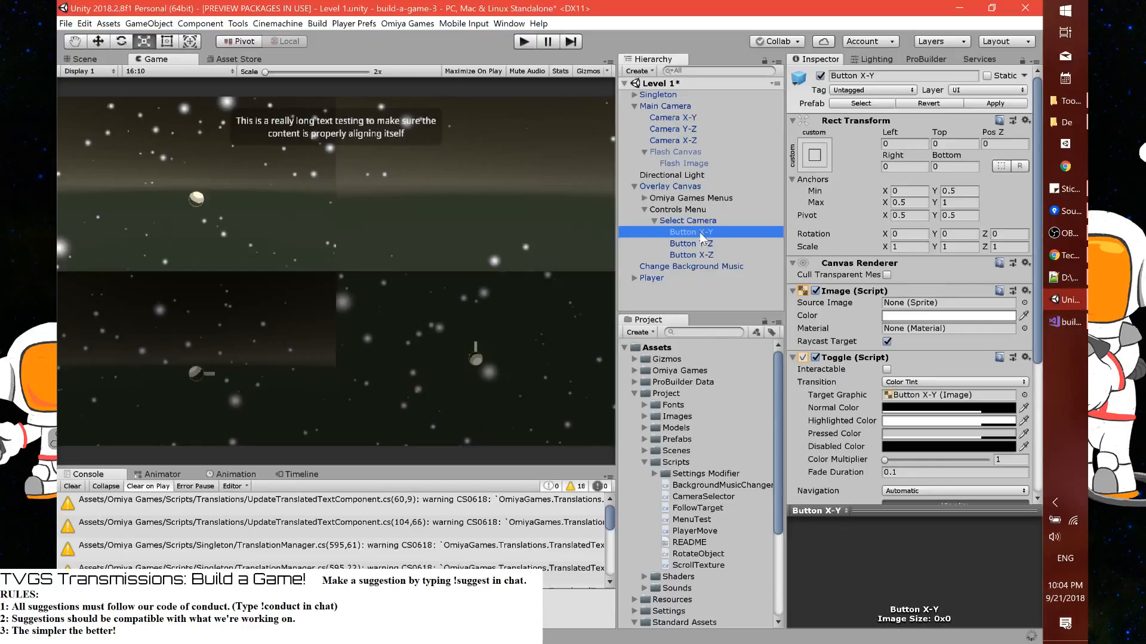
left_click(887, 368)
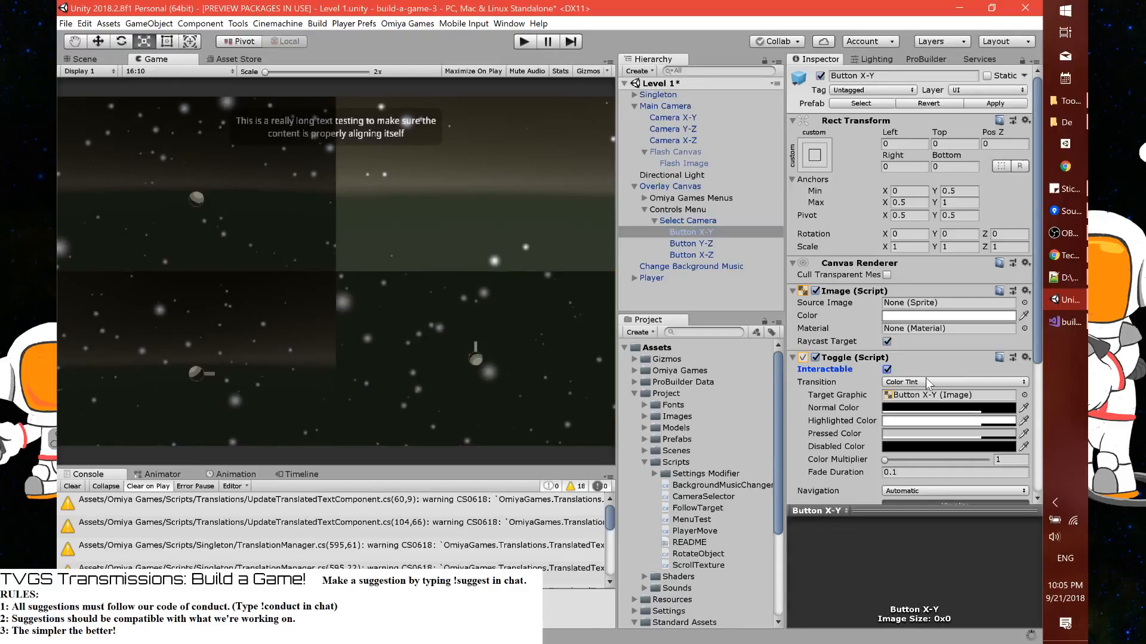
left_click(975, 103)
scroll(977, 106, "down", 5)
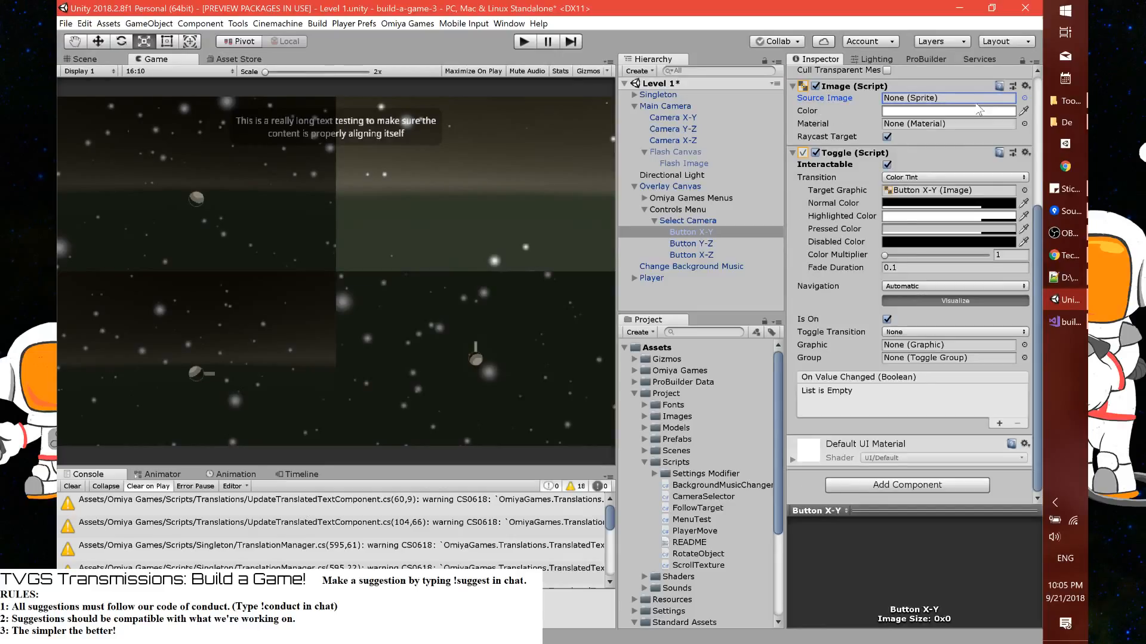
Add a TextMeshPro text object as a child of Button X-Y
right_click(685, 231)
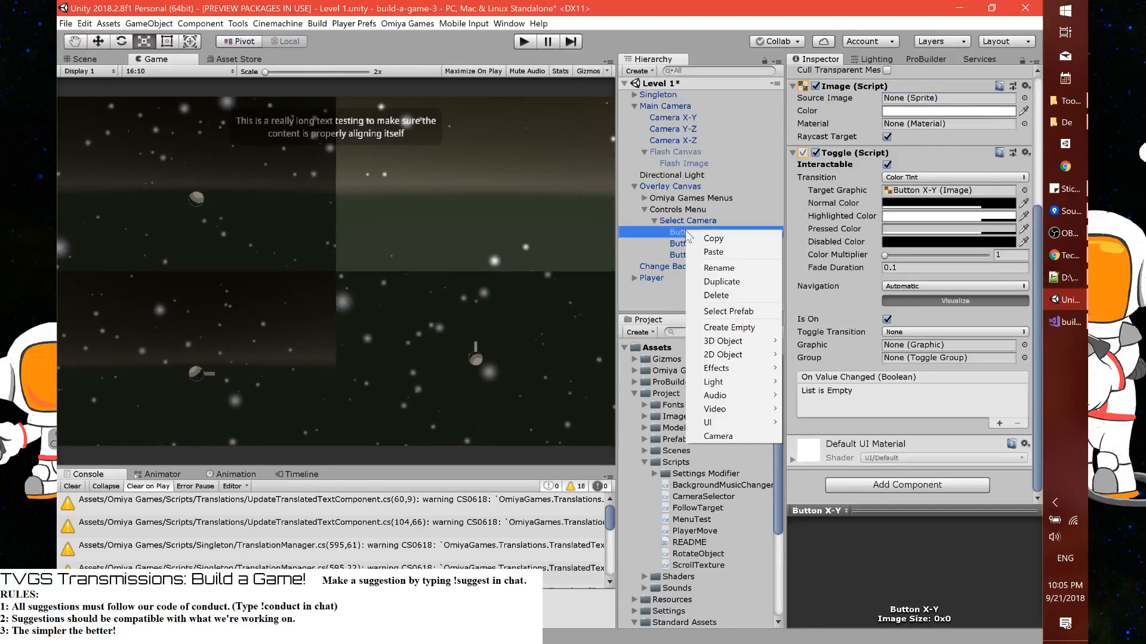
mouse_move(744, 428)
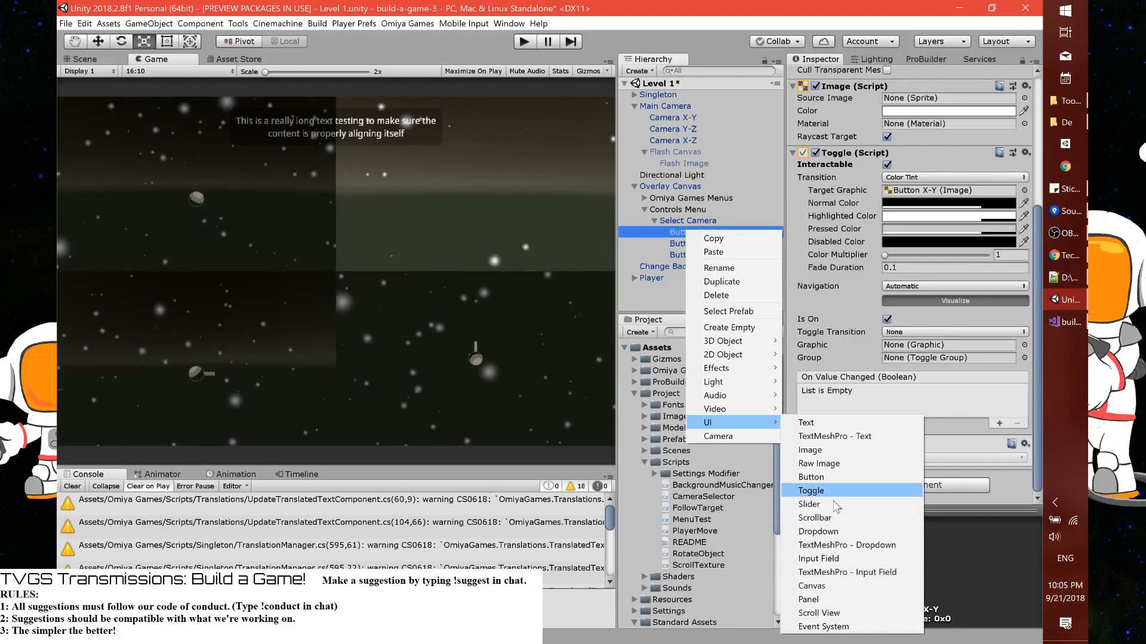
mouse_move(744, 345)
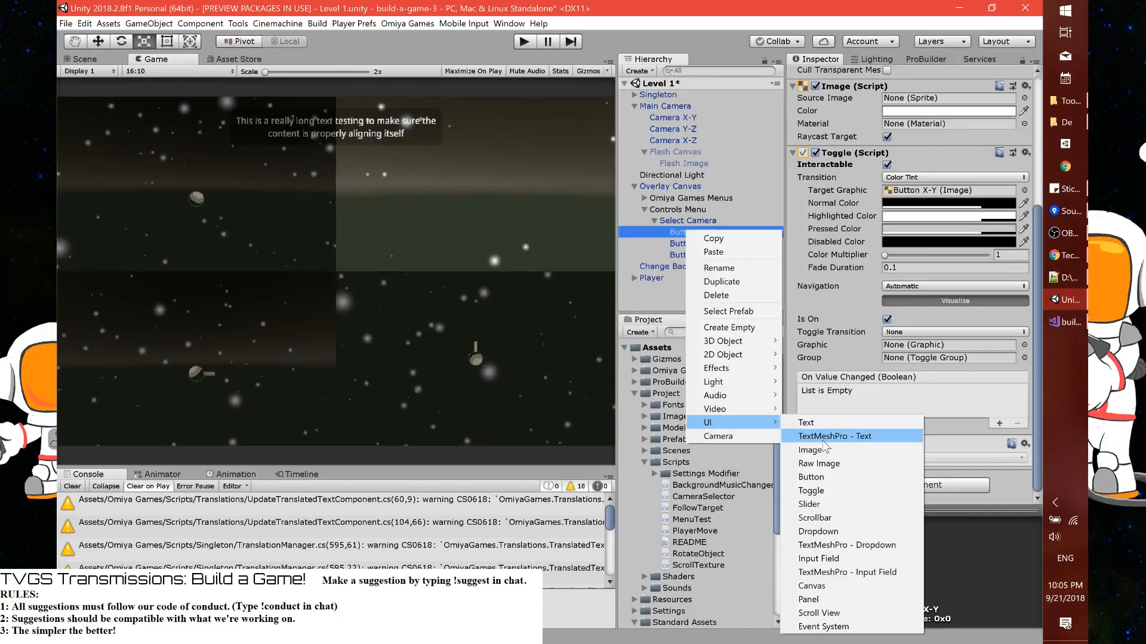
left_click(824, 440)
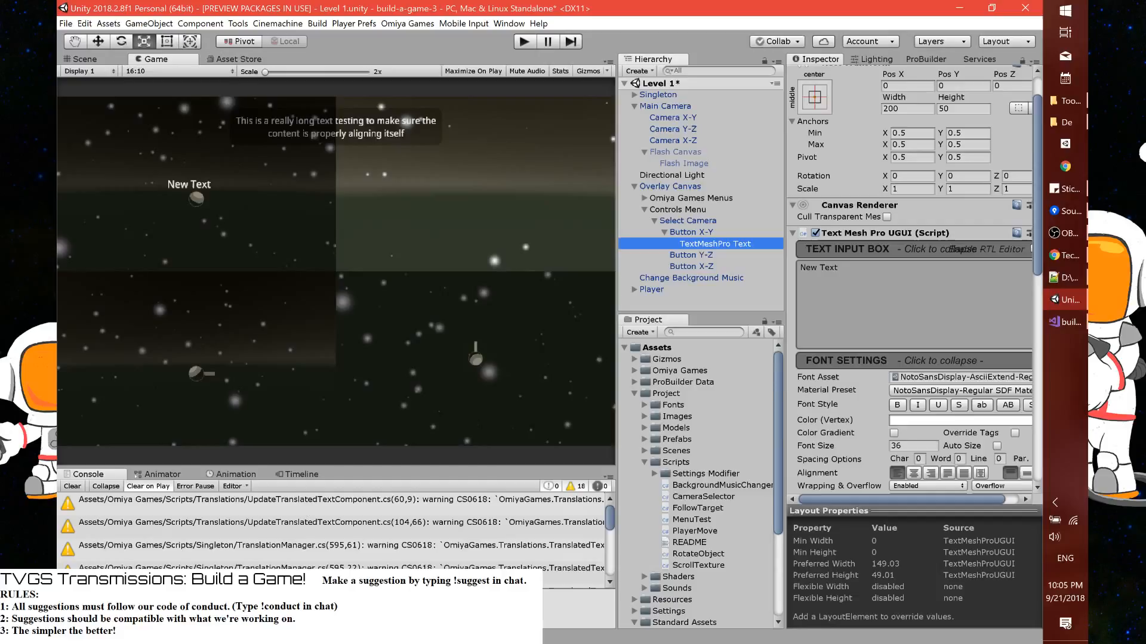
Stretch the new text's anchors in both directions and set its left, top, right and bottom offsets to 0
left_click(844, 288)
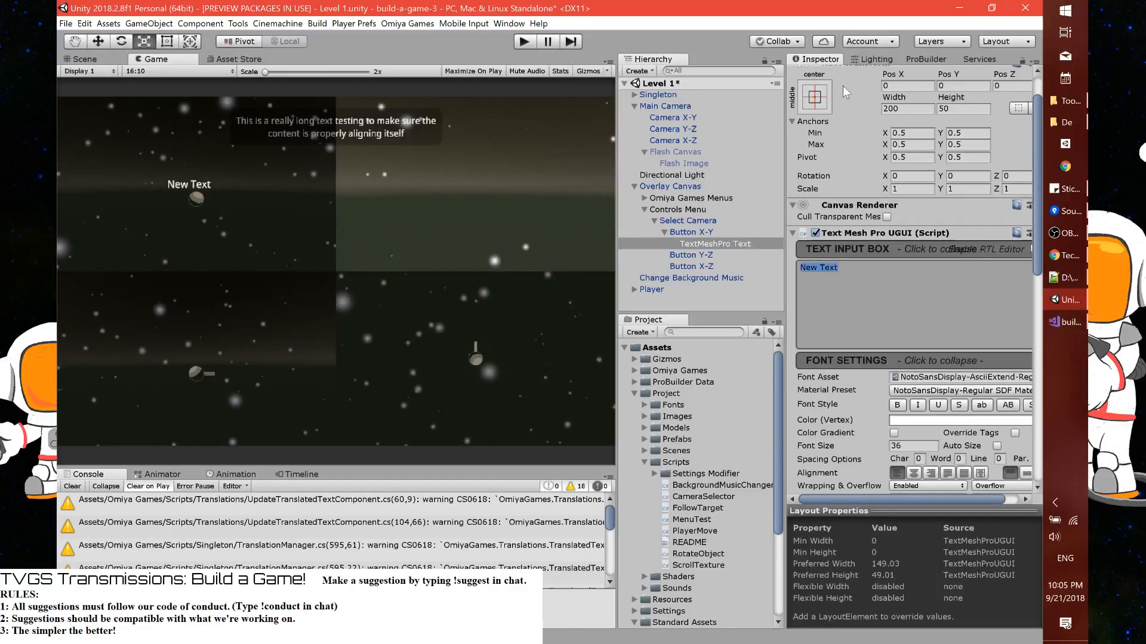
left_click(814, 97)
left_click(973, 314)
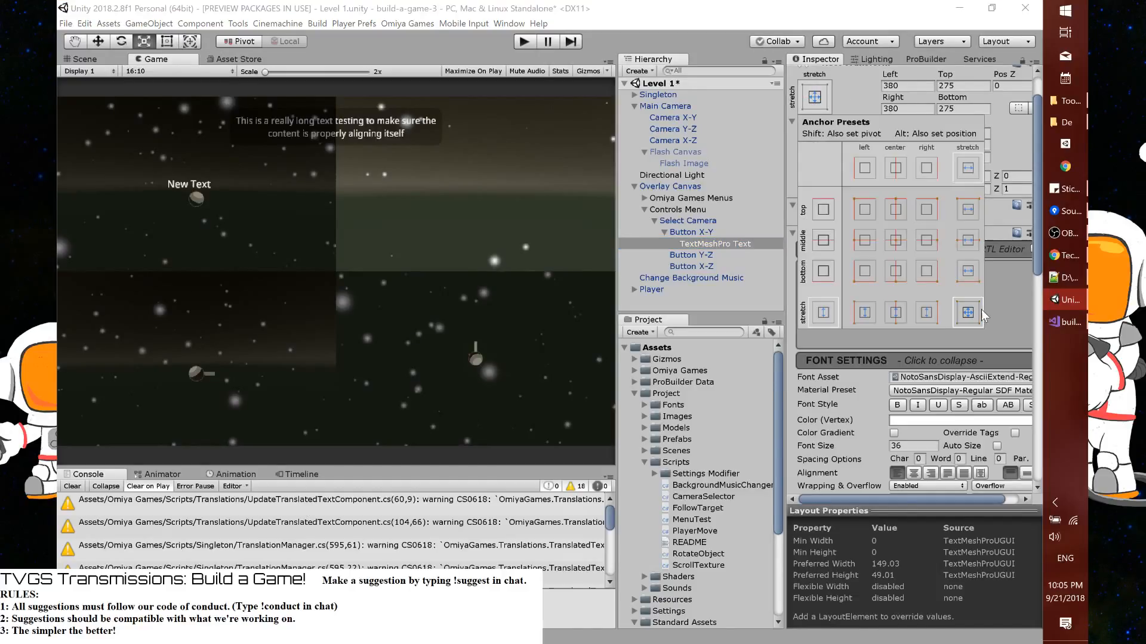
left_click(905, 86)
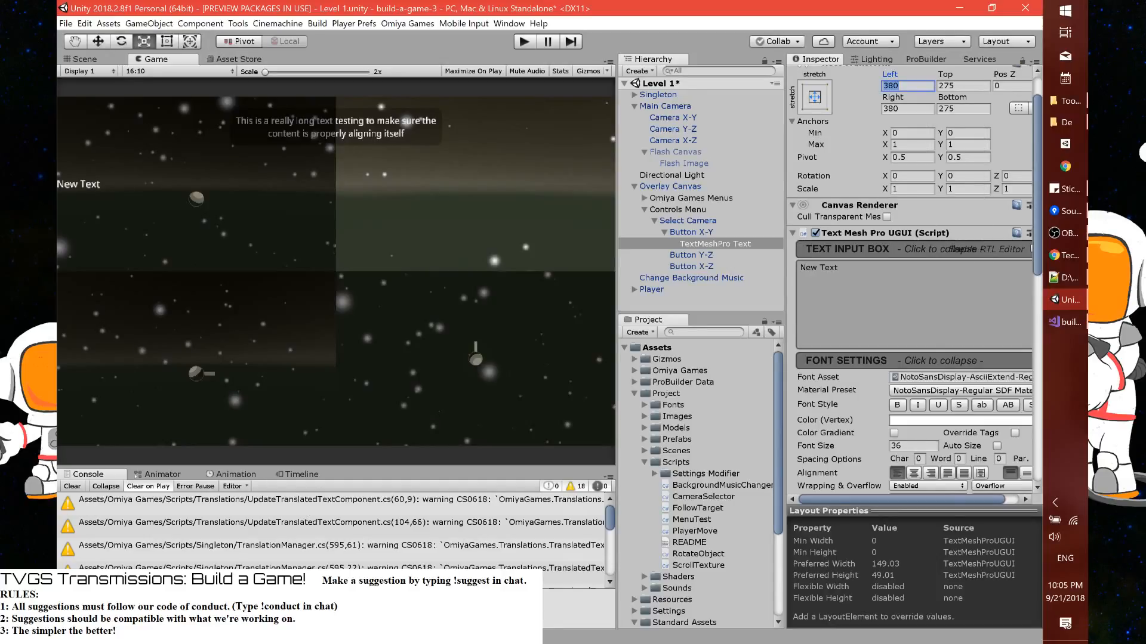
type("0")
key("Tab")
type("0")
key("Tab")
key("Tab")
type("0")
key("Tab")
type("0")
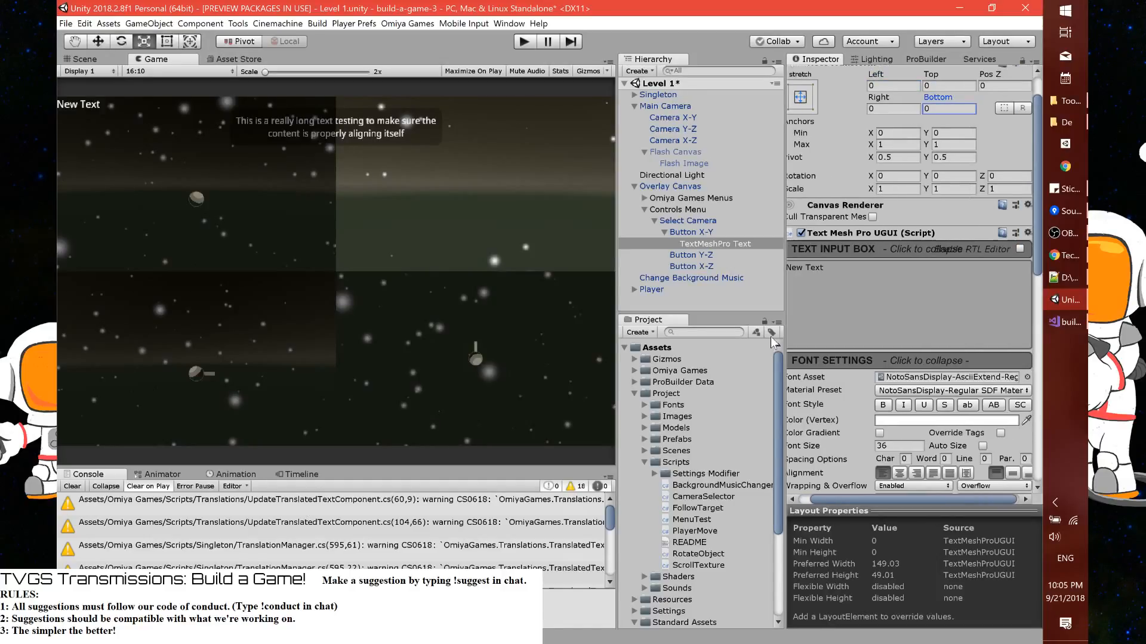
Align the text to the horizontal center and vertical middle of its rectangle
left_click(899, 473)
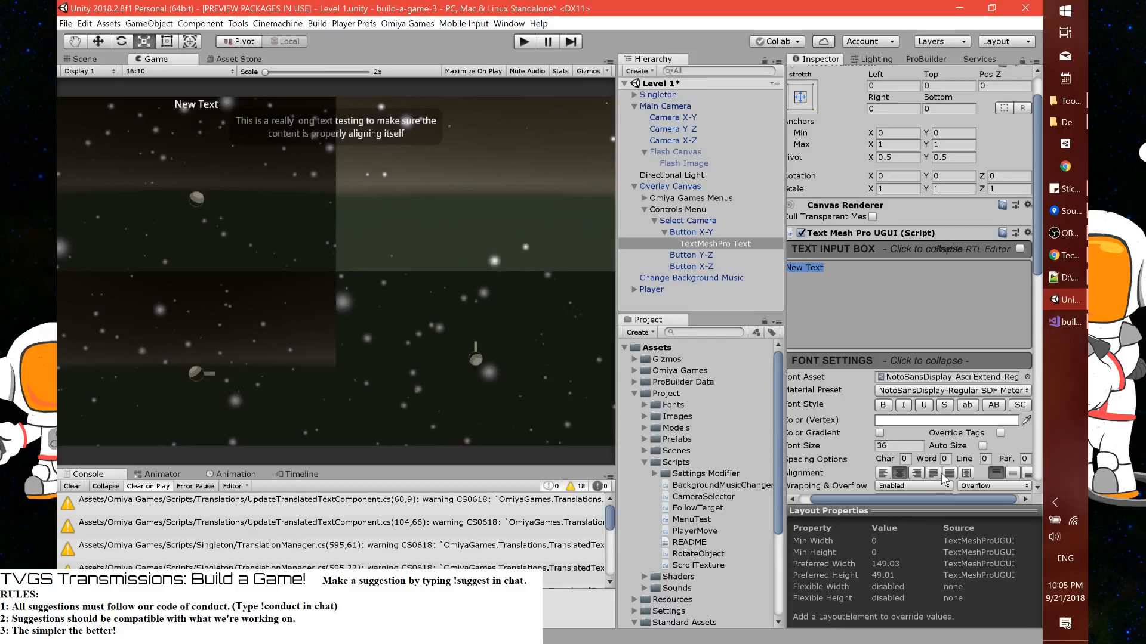
left_click(953, 473)
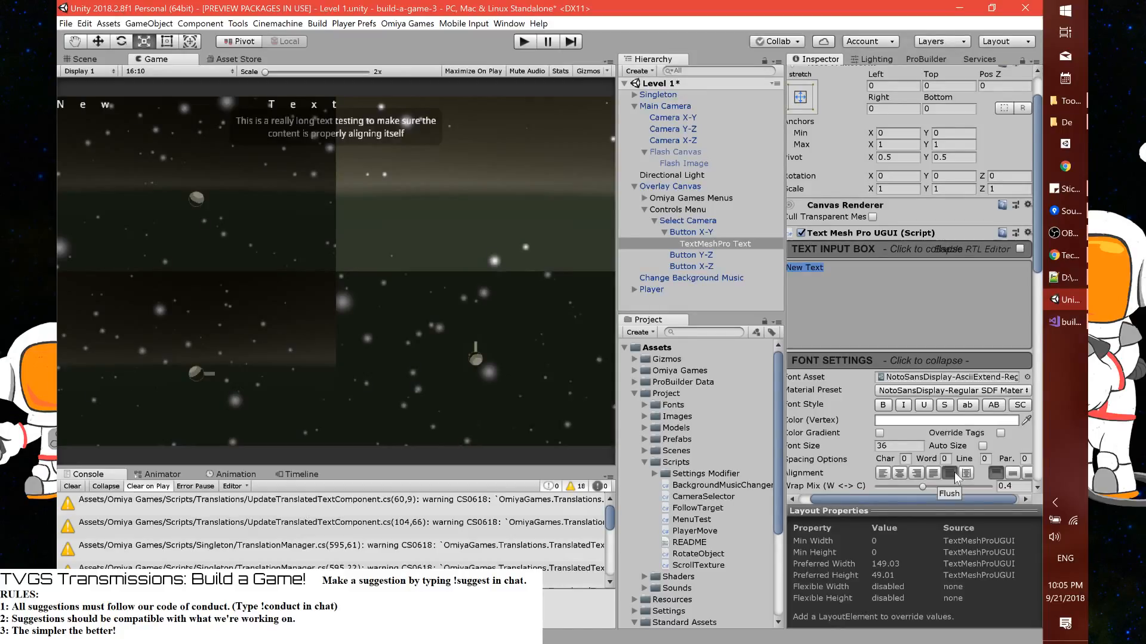
left_click(898, 472)
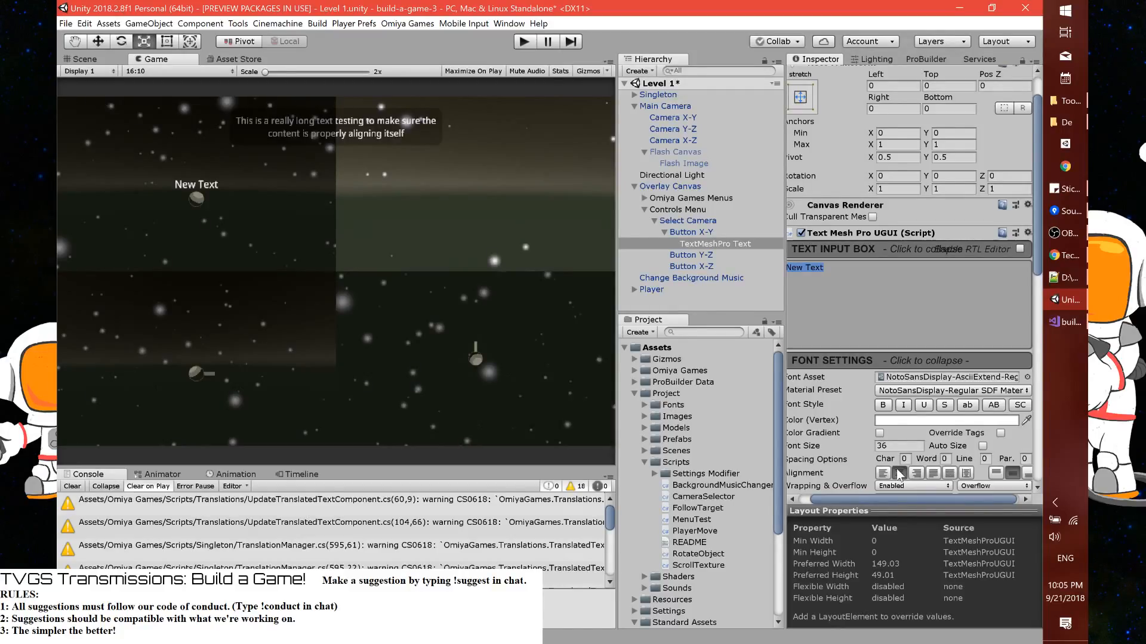
Change the text content to "Click Here!" and enlarge its font size to about 69
left_click(824, 268)
key("ctrl+a")
type("cLICK")
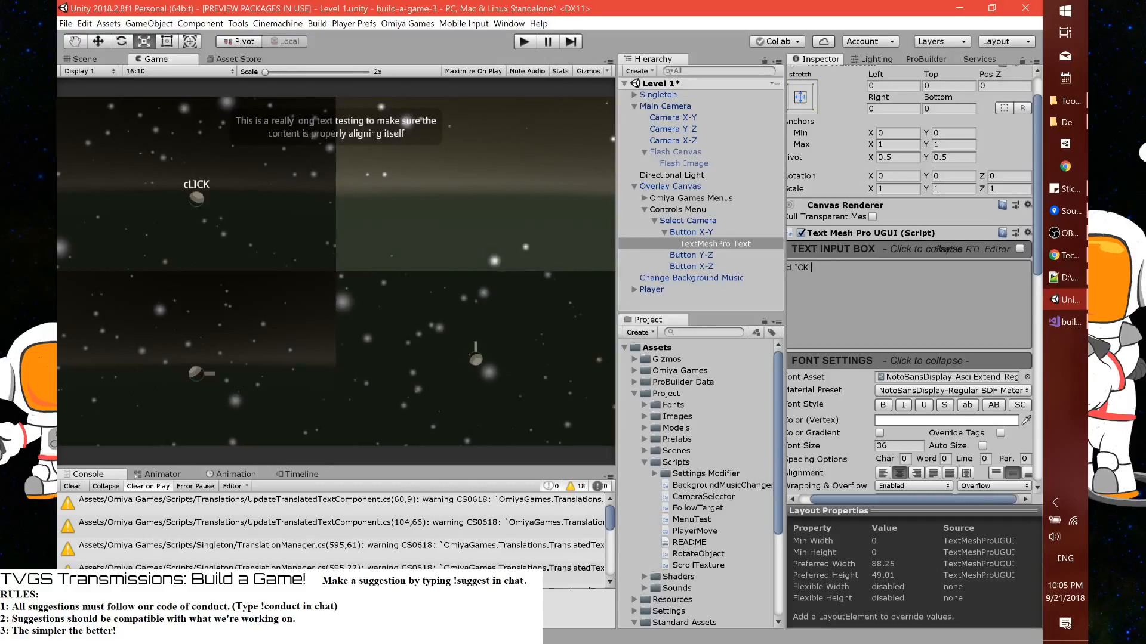
key("ctrl+a")
type("Click here!")
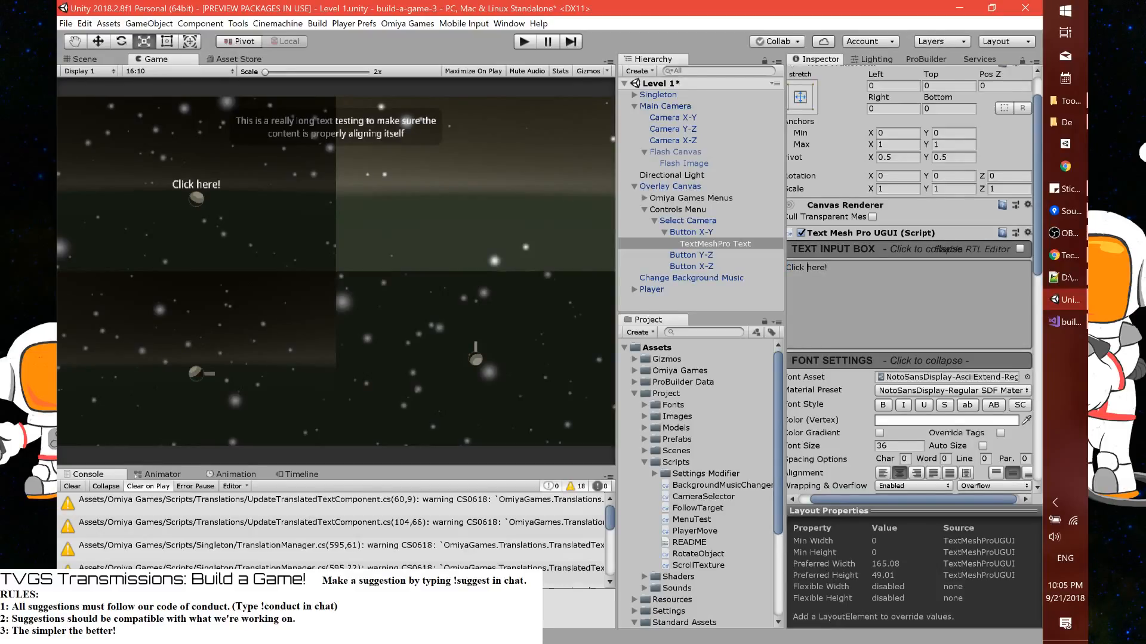
left_click_drag(807, 267, 812, 268)
type("H")
left_click_drag(803, 446, 614, 383)
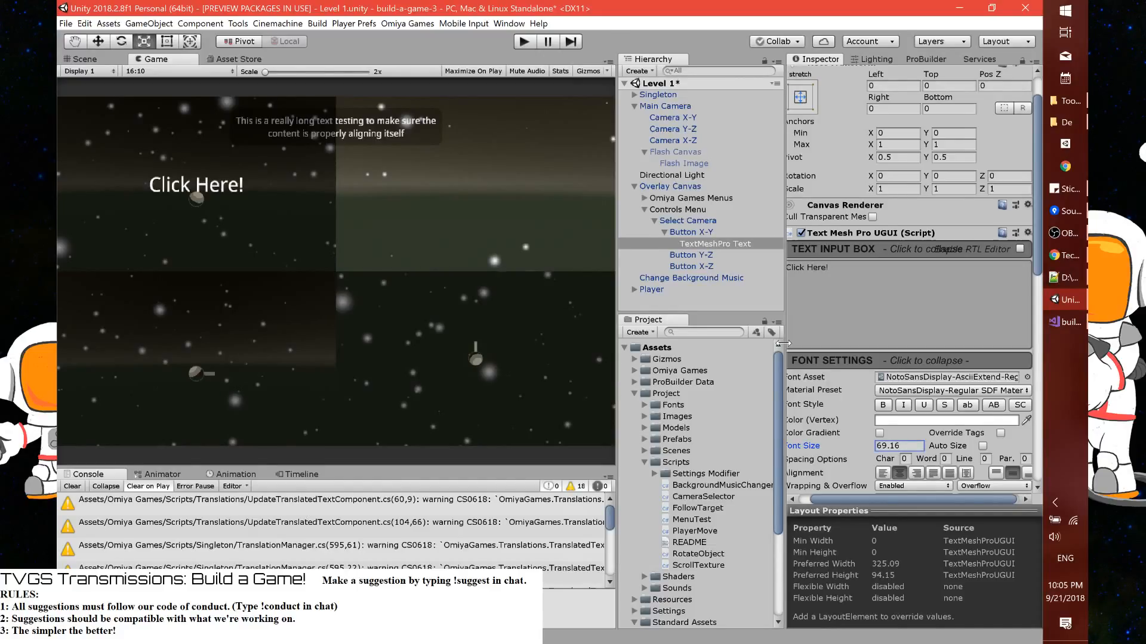
Lower the alpha of the Click Here! text's vertex color to 38
left_click_drag(783, 344, 750, 344)
left_click(932, 422)
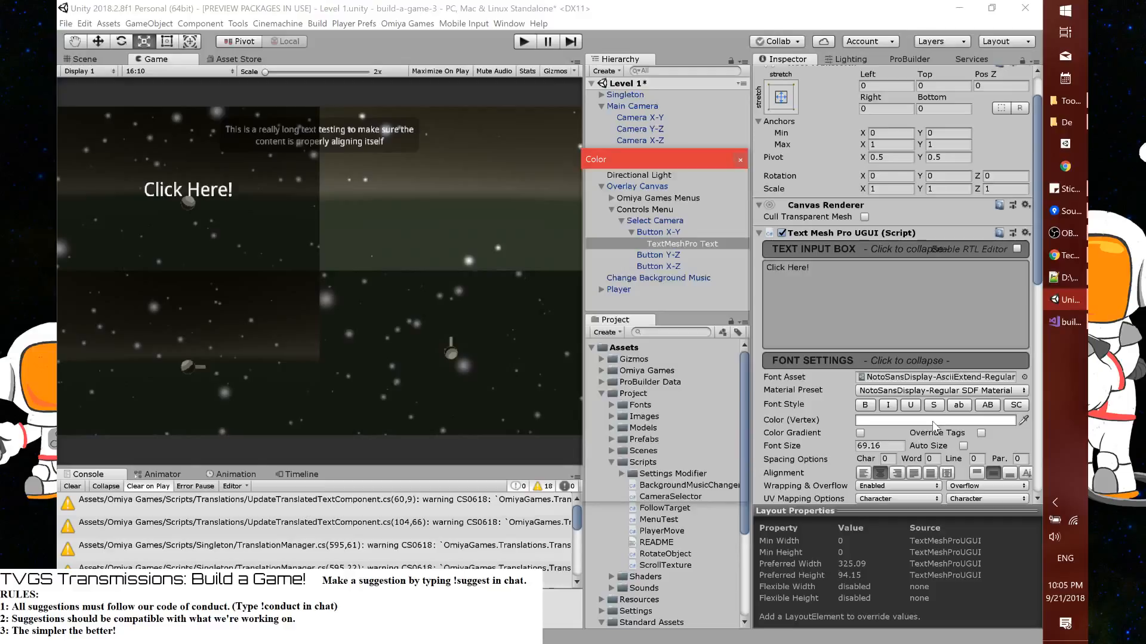
left_click_drag(702, 443, 639, 442)
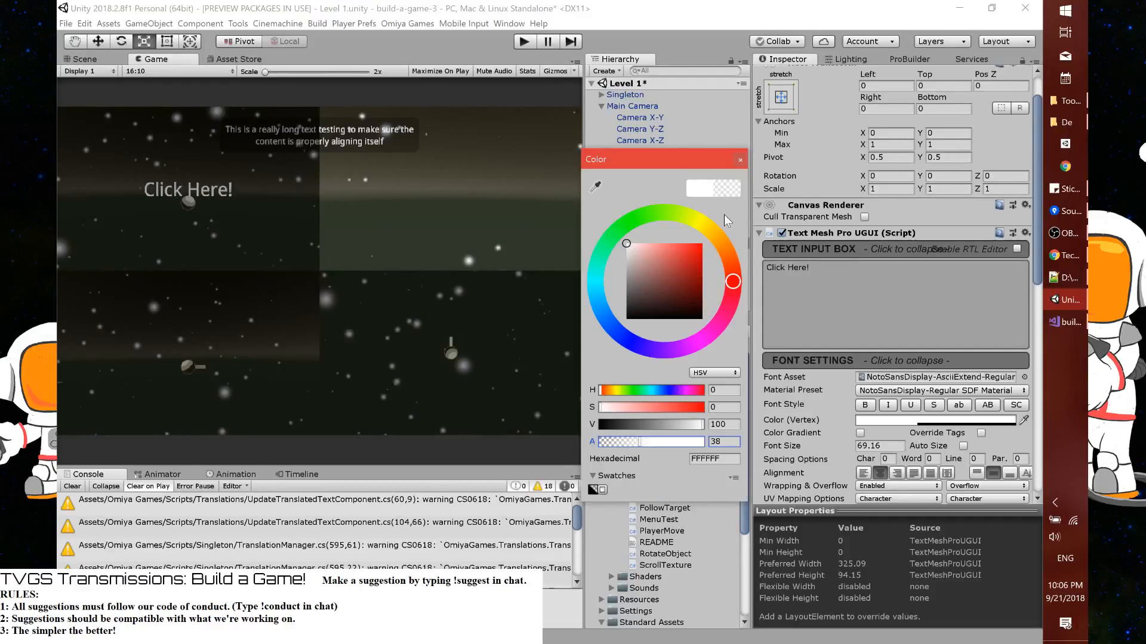
left_click(578, 264)
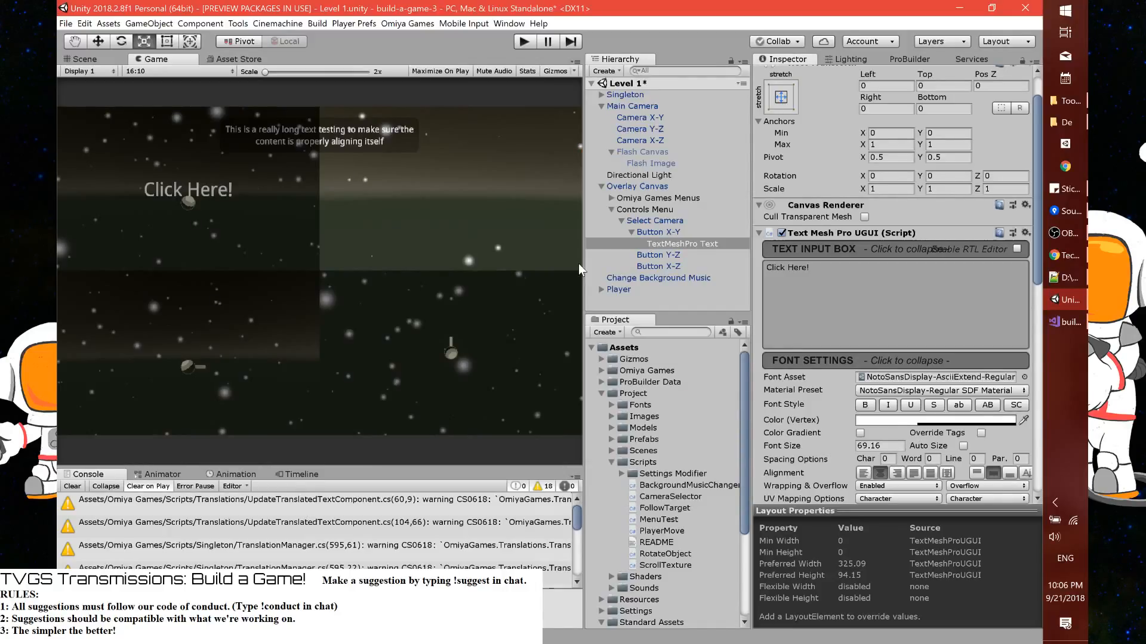
left_click_drag(578, 264, 622, 263)
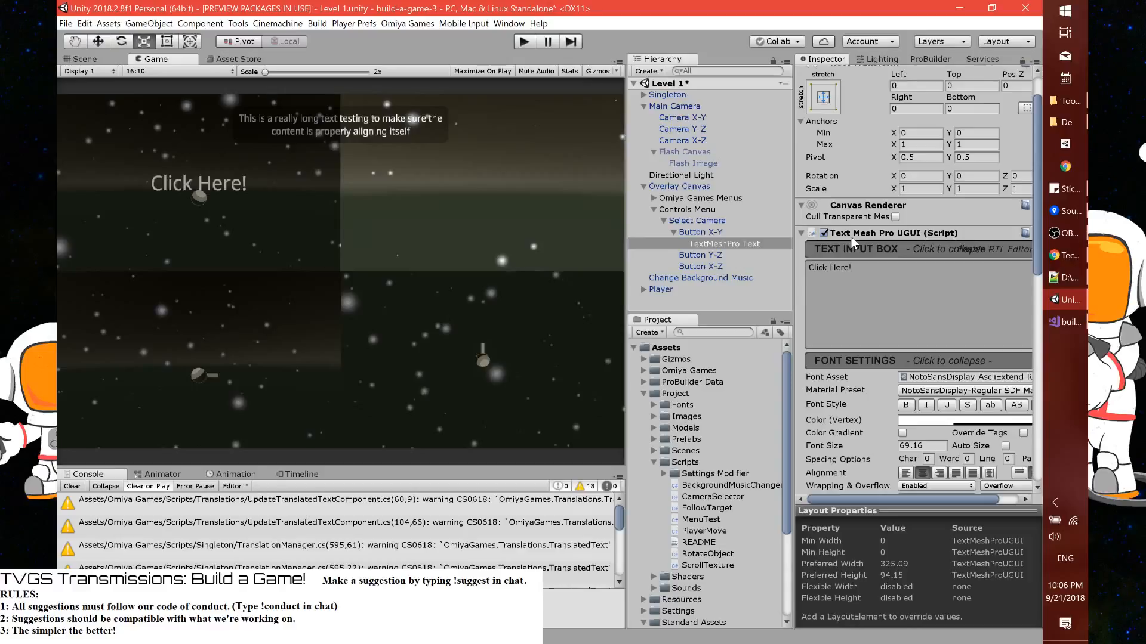
Rename the TextMeshPro text object under Button X-Y to "Click Here Label"
scroll(851, 238, "up", 3)
left_click(920, 76)
type("Click Here Label")
key("Return")
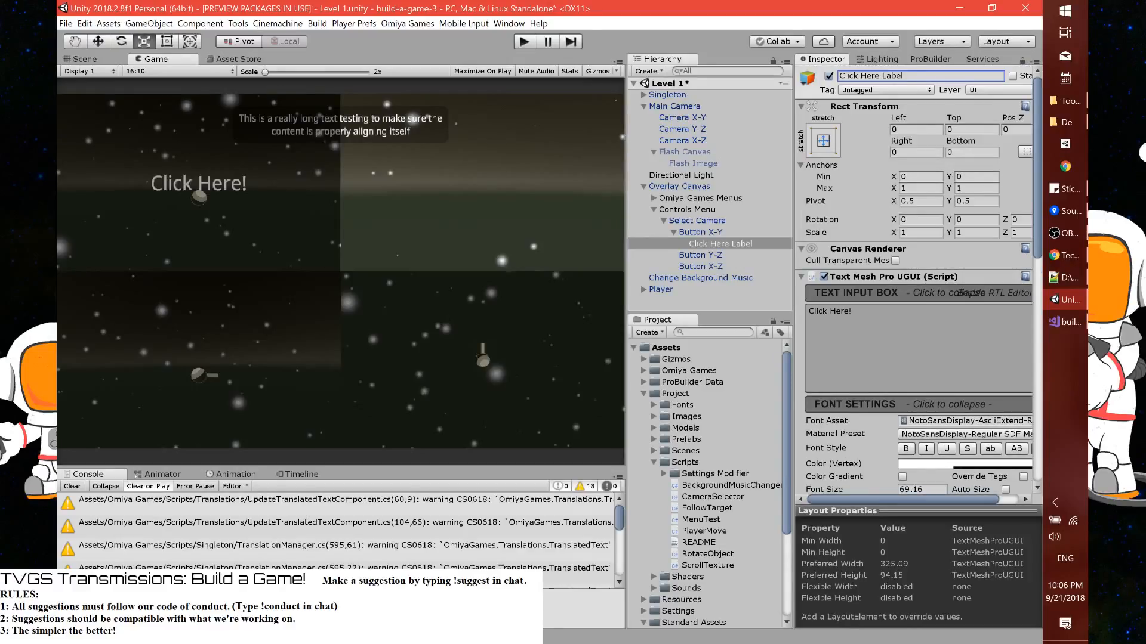
Duplicate Click Here Label twice and make one copy a child of Button Y-Z and the other a child of Button X-Z
left_click(716, 245)
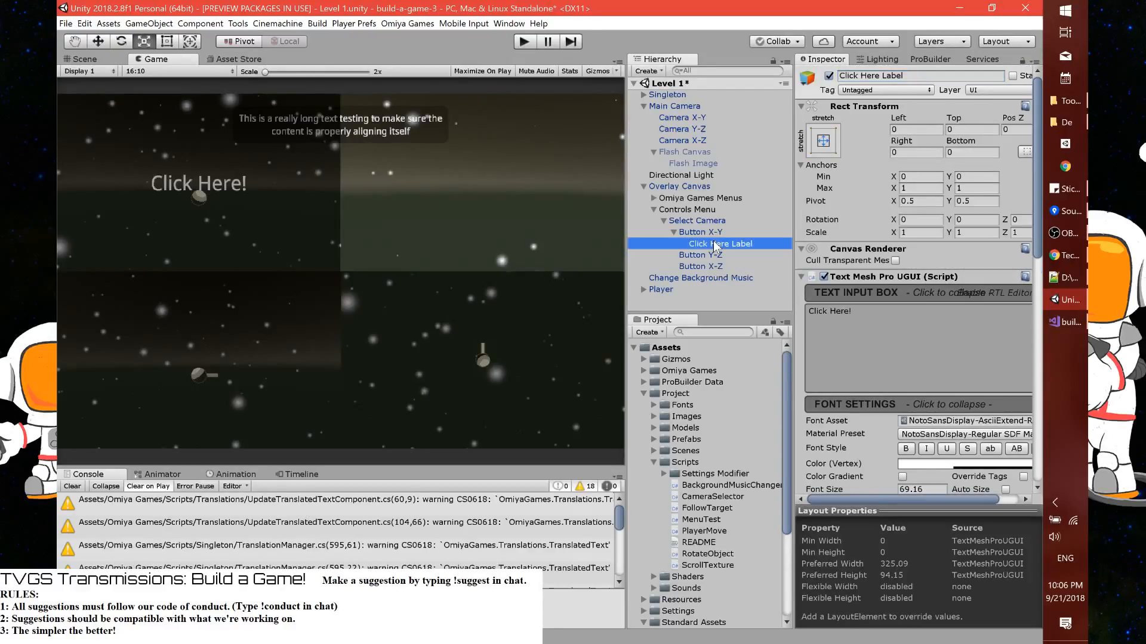
key("ctrl+d")
left_click_drag(715, 254, 715, 272)
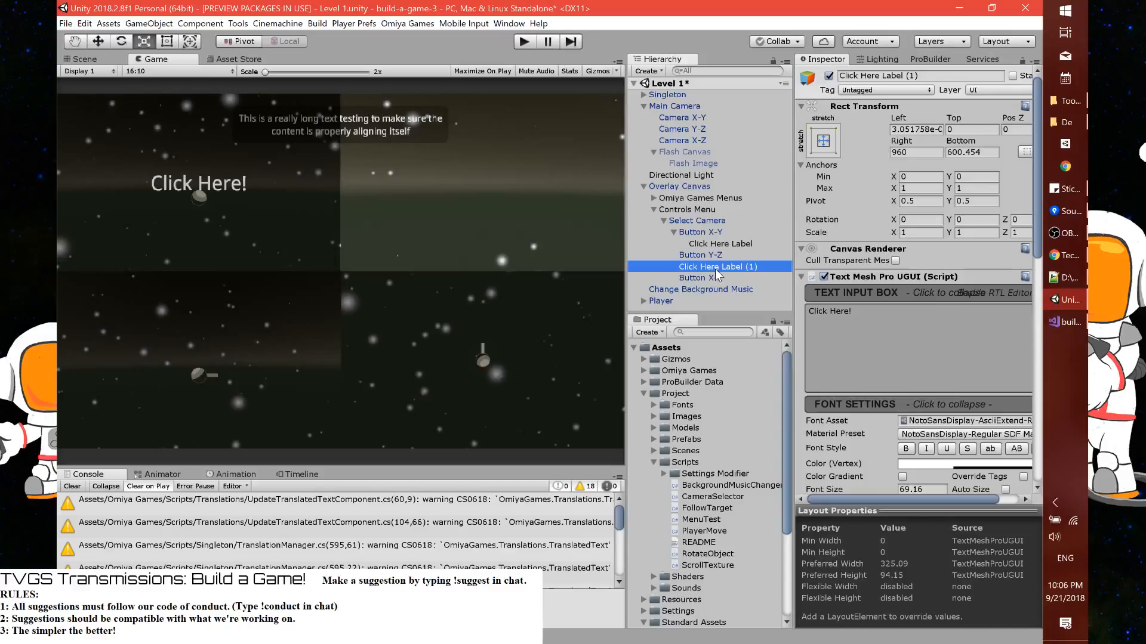
key("ctrl+d")
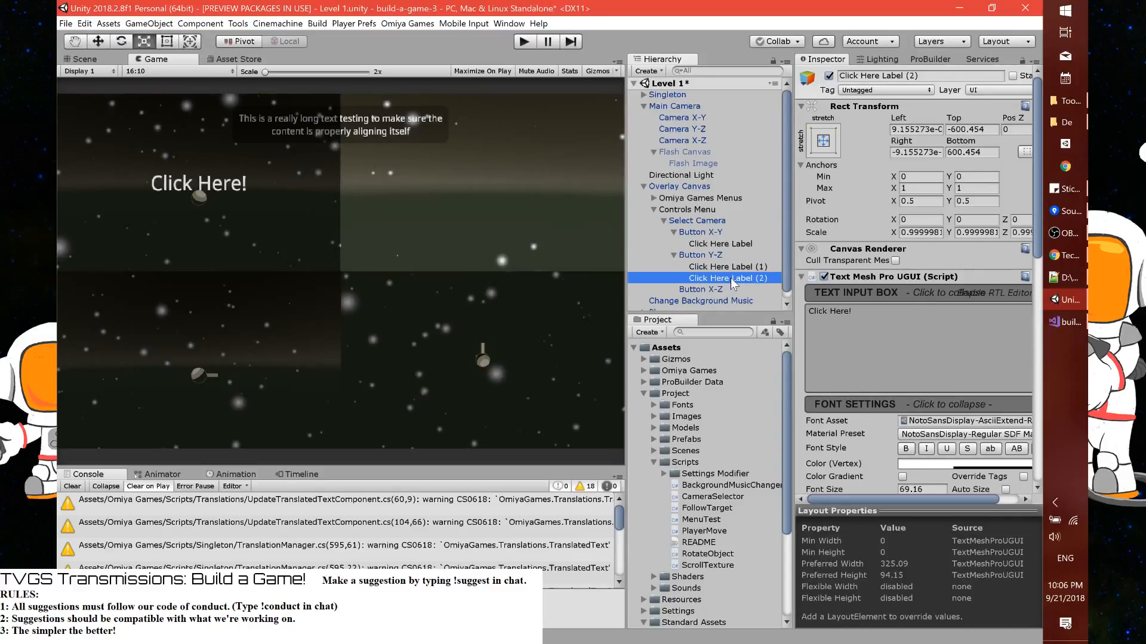
left_click_drag(730, 279, 716, 289)
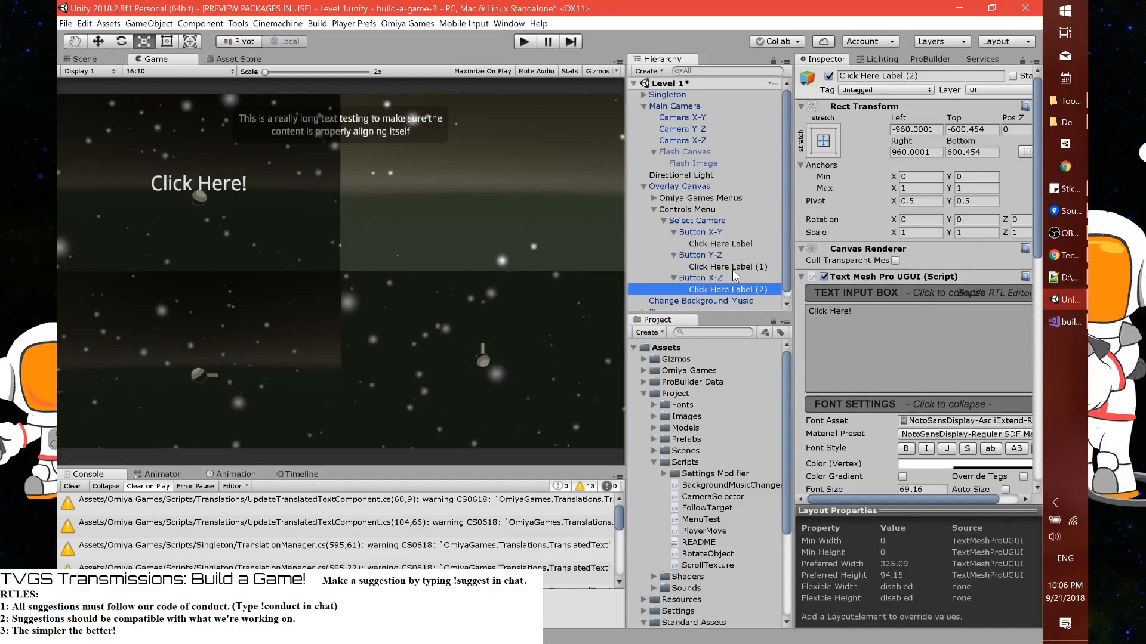
Set the left, top, right and bottom offsets of all three Click Here labels to 0
left_click(732, 269, "ctrl")
left_click(729, 245, "ctrl")
left_click(915, 129)
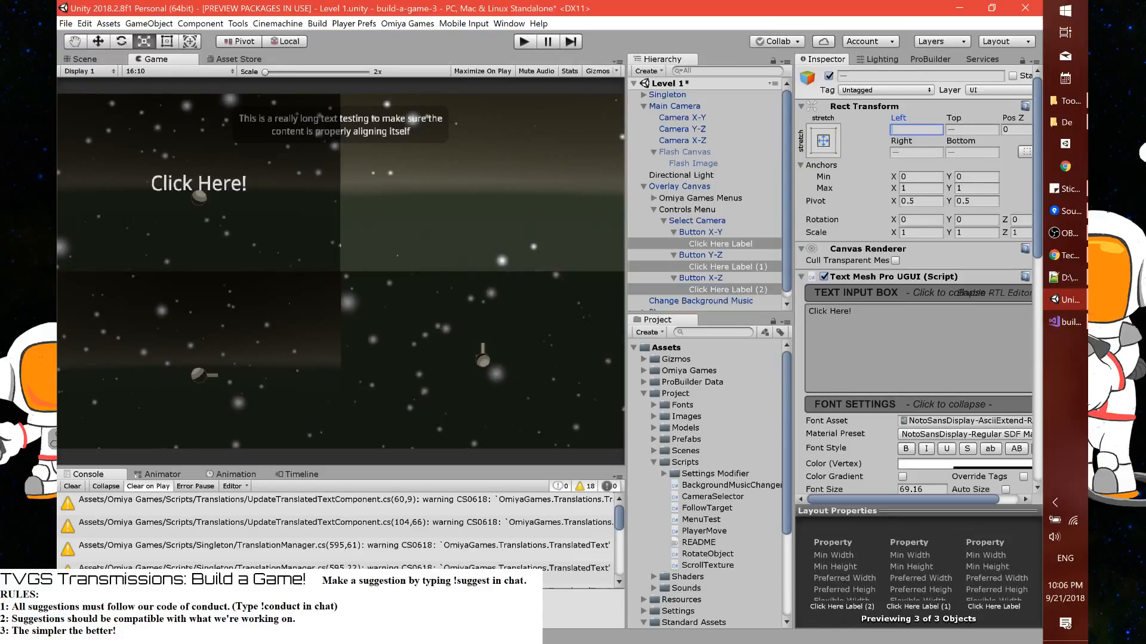
type("0")
key("Tab")
type("0")
key("Tab")
key("Tab")
type("0")
key("Tab")
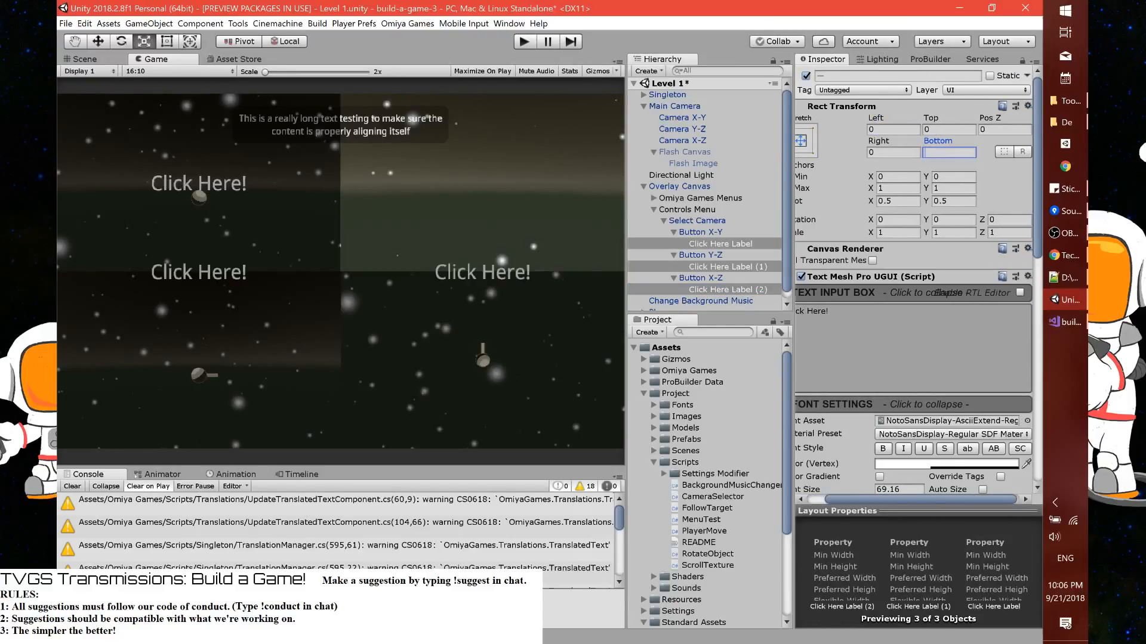
type("0")
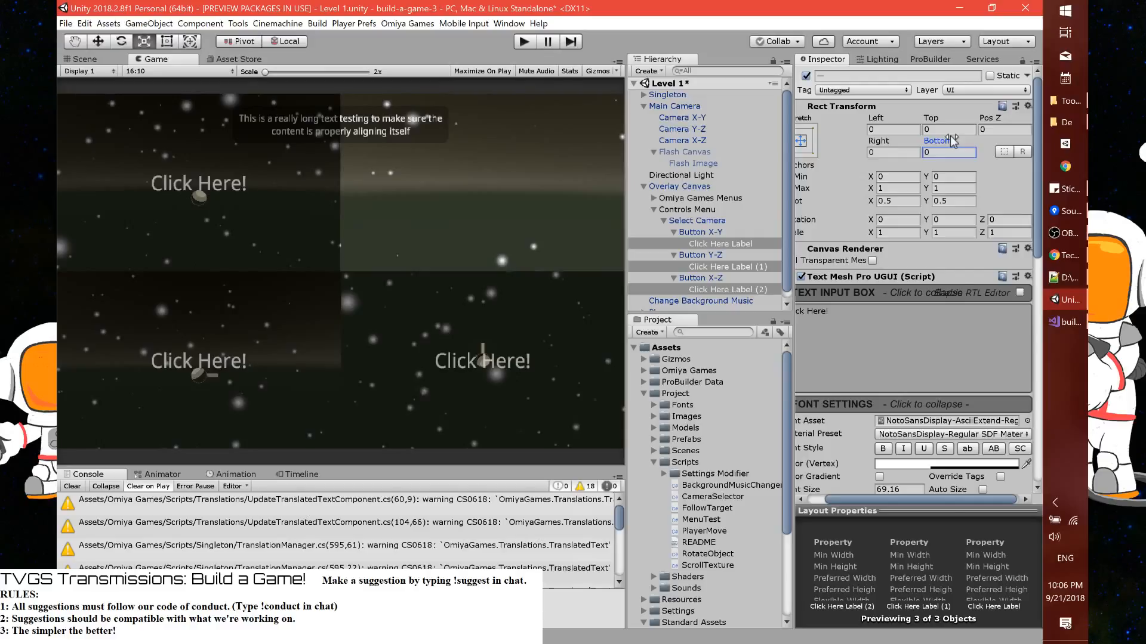
Restore the vertex color of all three labels to full opacity
scroll(859, 359, "down", 2)
scroll(859, 358, "down", 6)
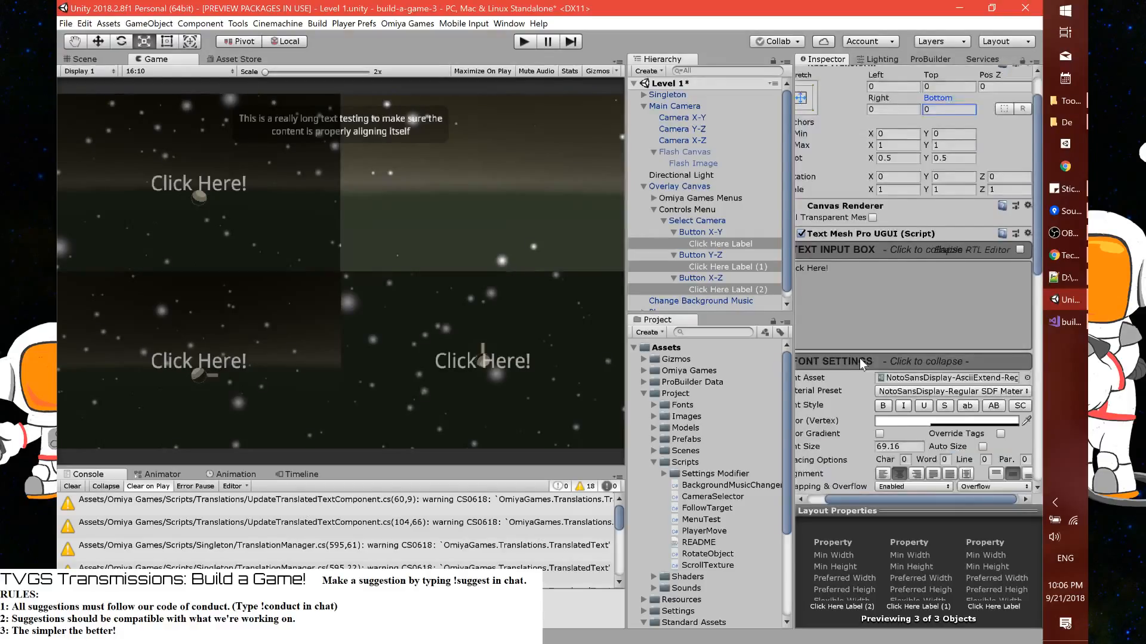
left_click(945, 292)
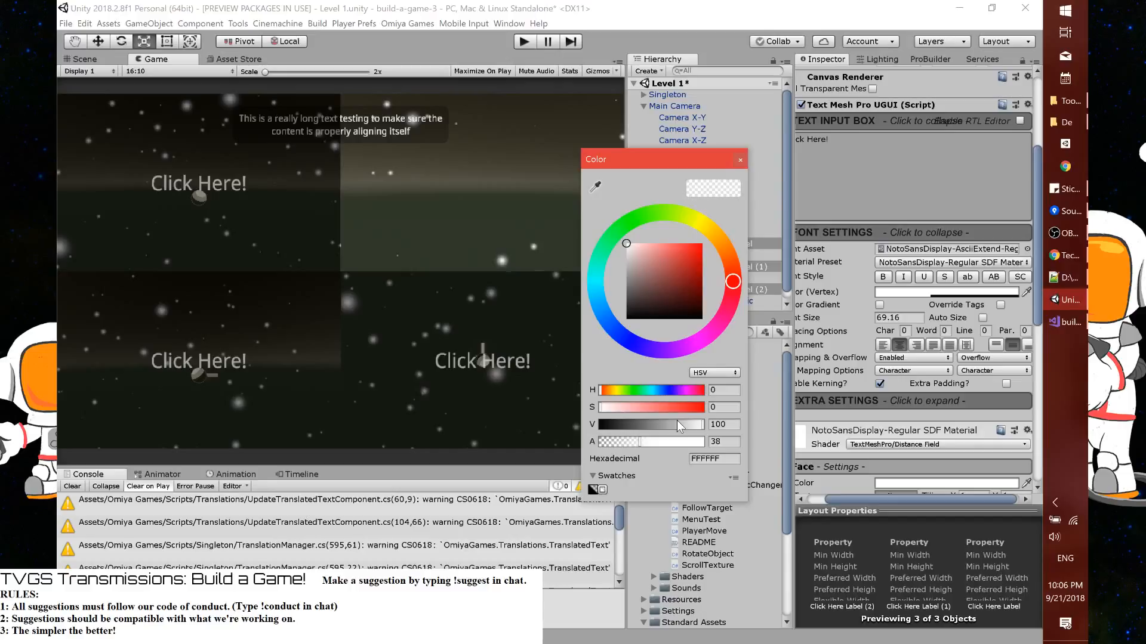
left_click(739, 160)
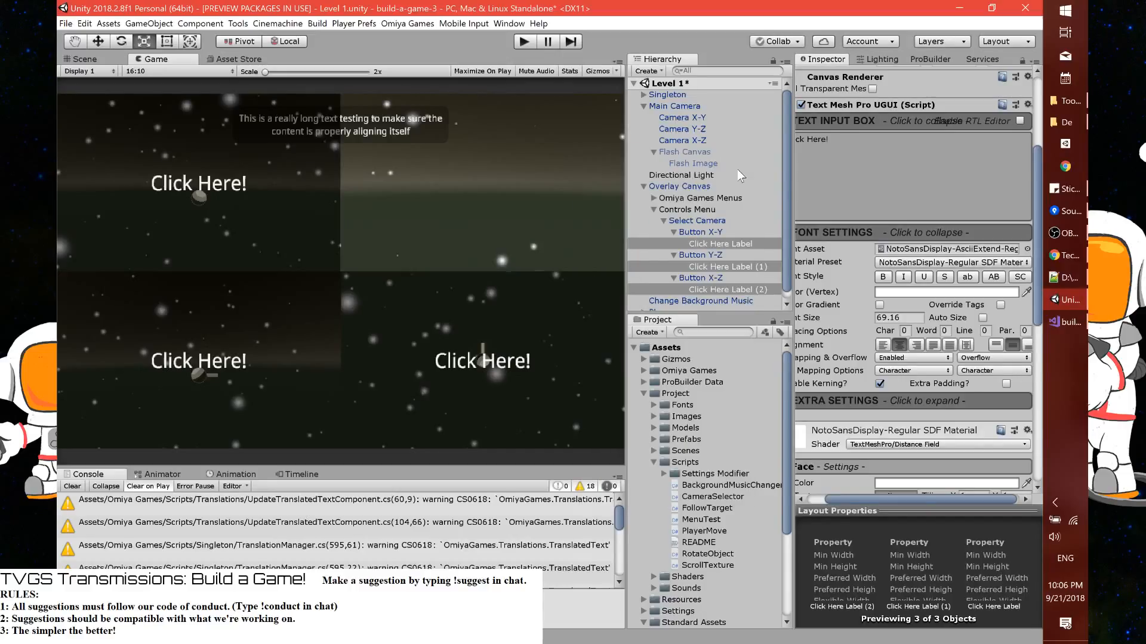
Give all three label objects the same name, "Click Here Label"
left_click(757, 261)
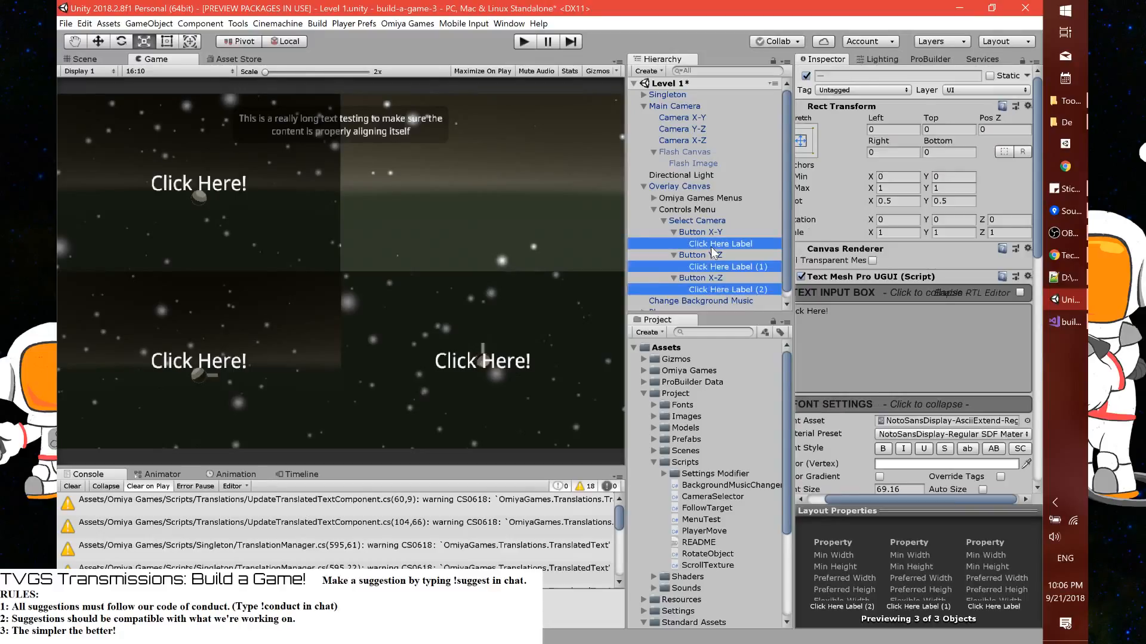
left_click(721, 266)
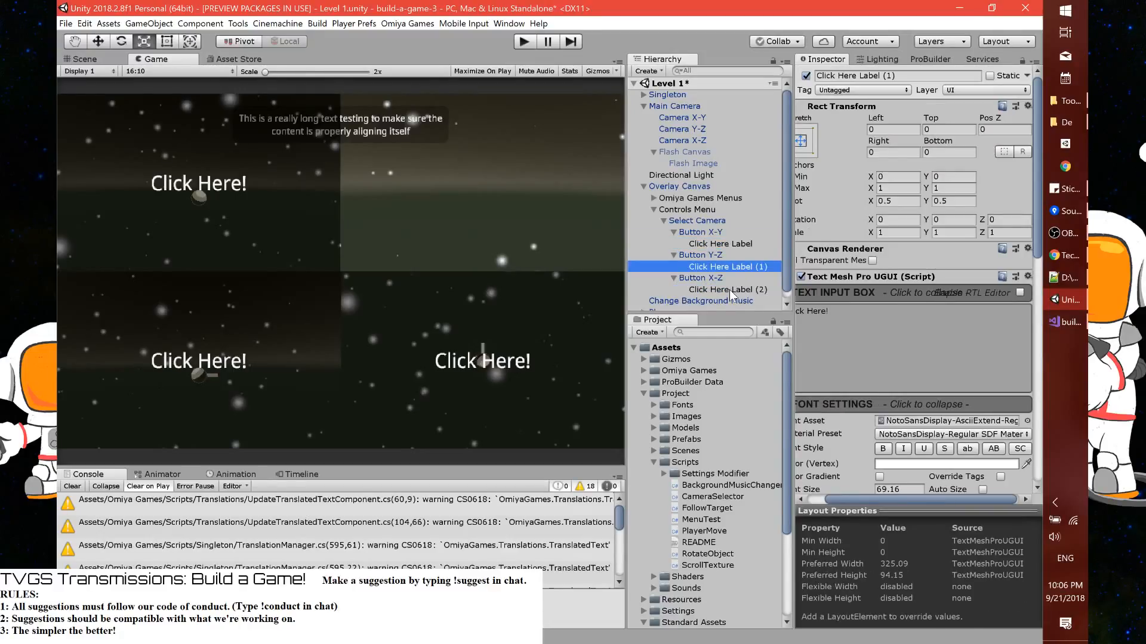
key("ctrl+z")
left_click(897, 76)
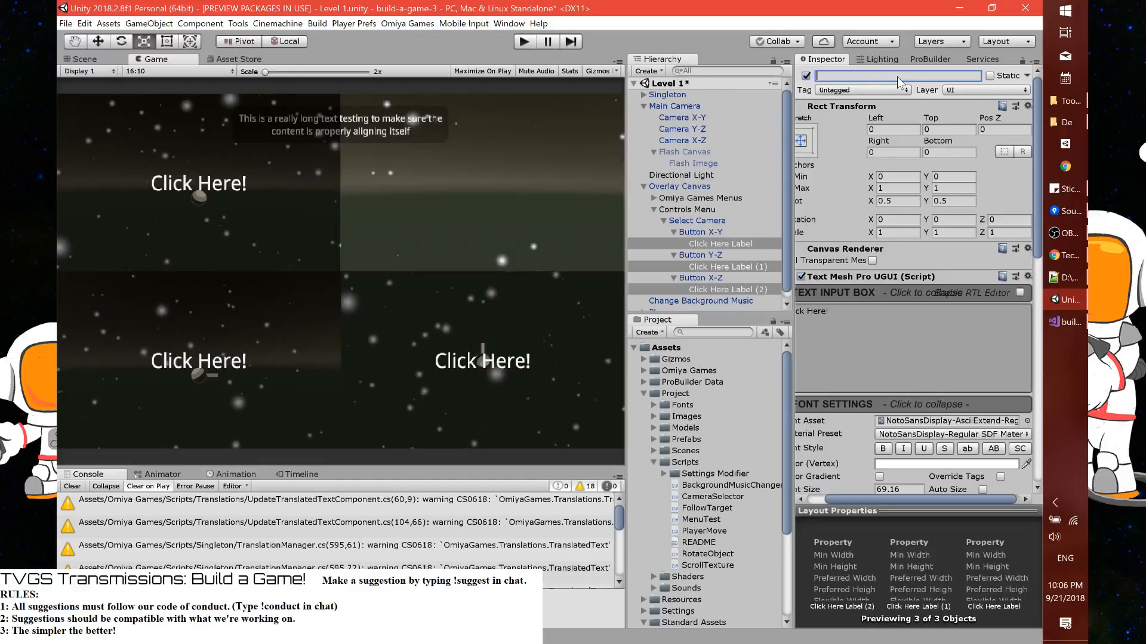
key("ctrl+v")
key("Return")
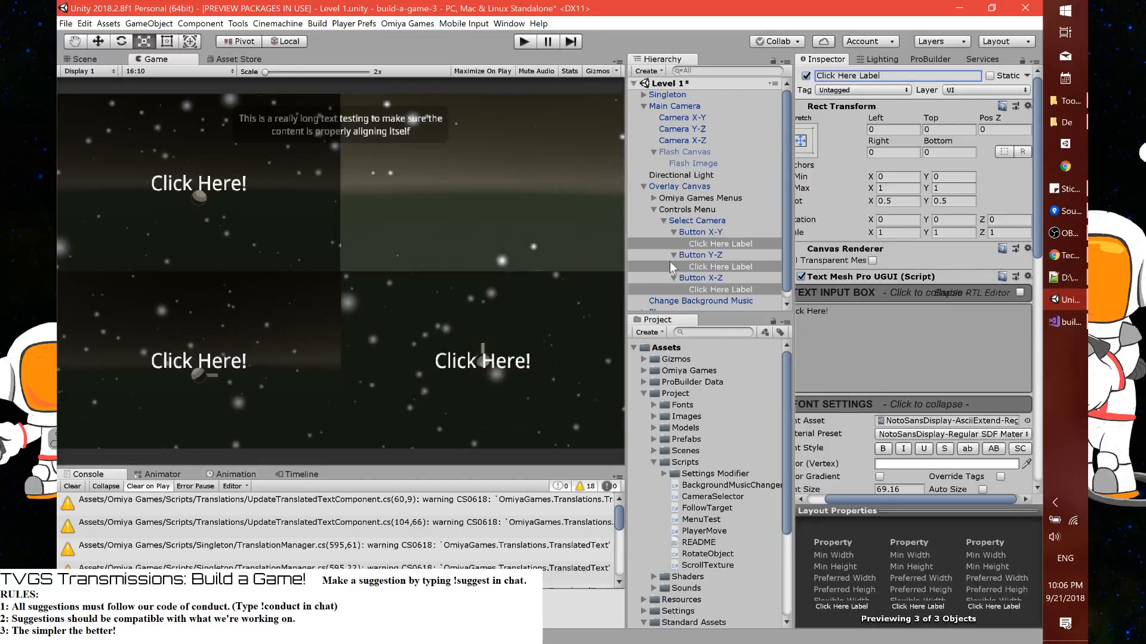
Add an On Value Changed event to the toggles of Button X-Y, Y-Z and X-Z together, with Select Camera as its target object
left_click(699, 232)
left_click(700, 255, "ctrl")
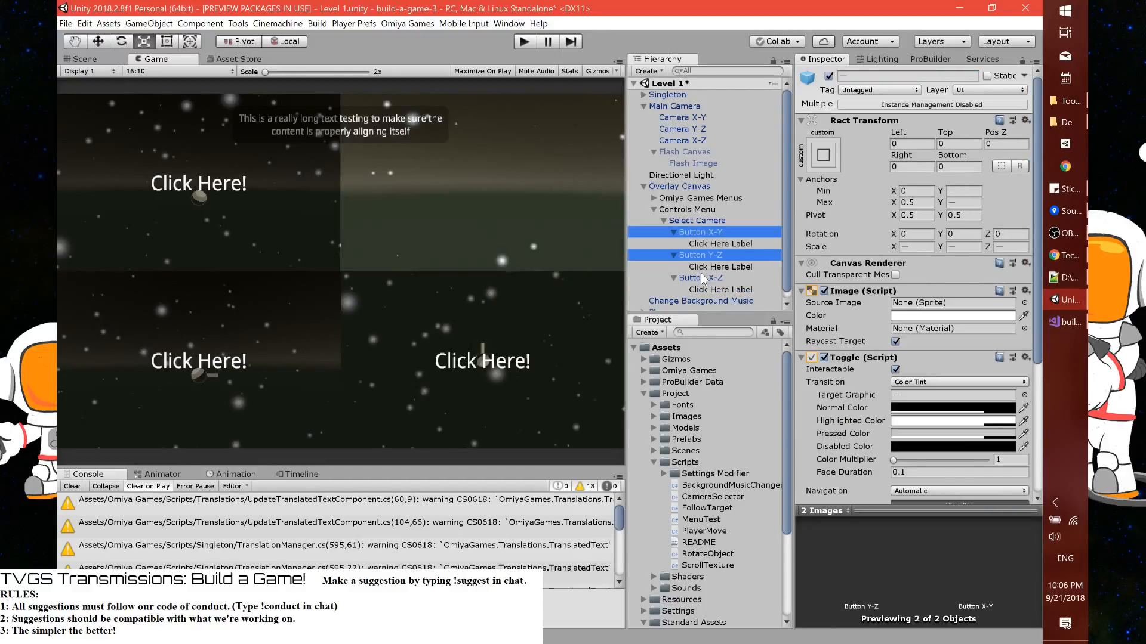
left_click(700, 276, "ctrl")
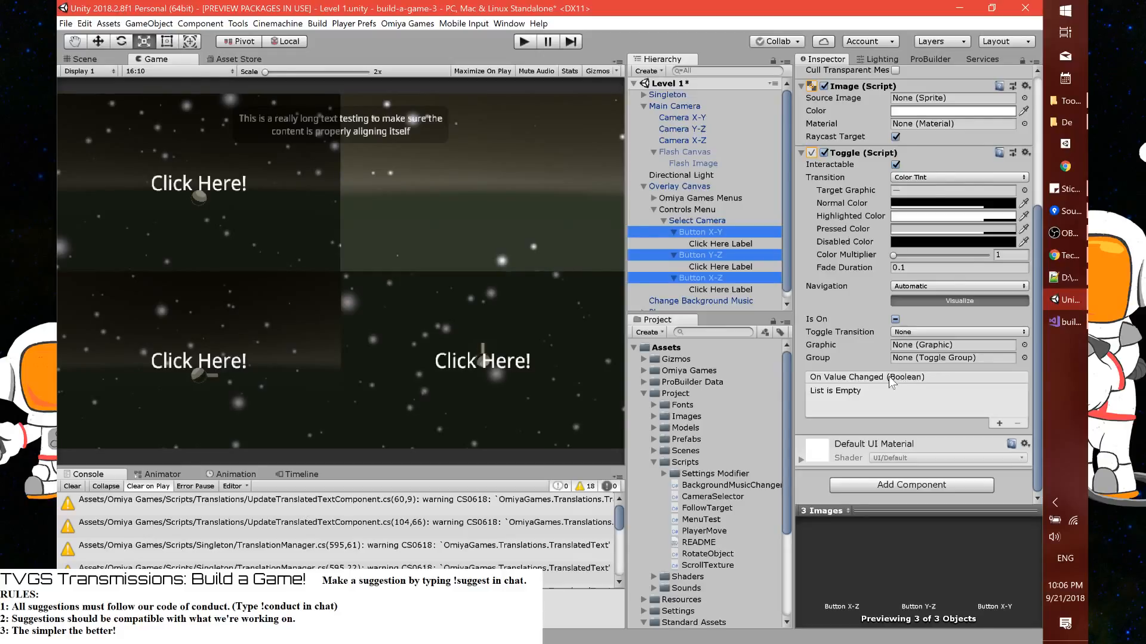
key("ctrl+z")
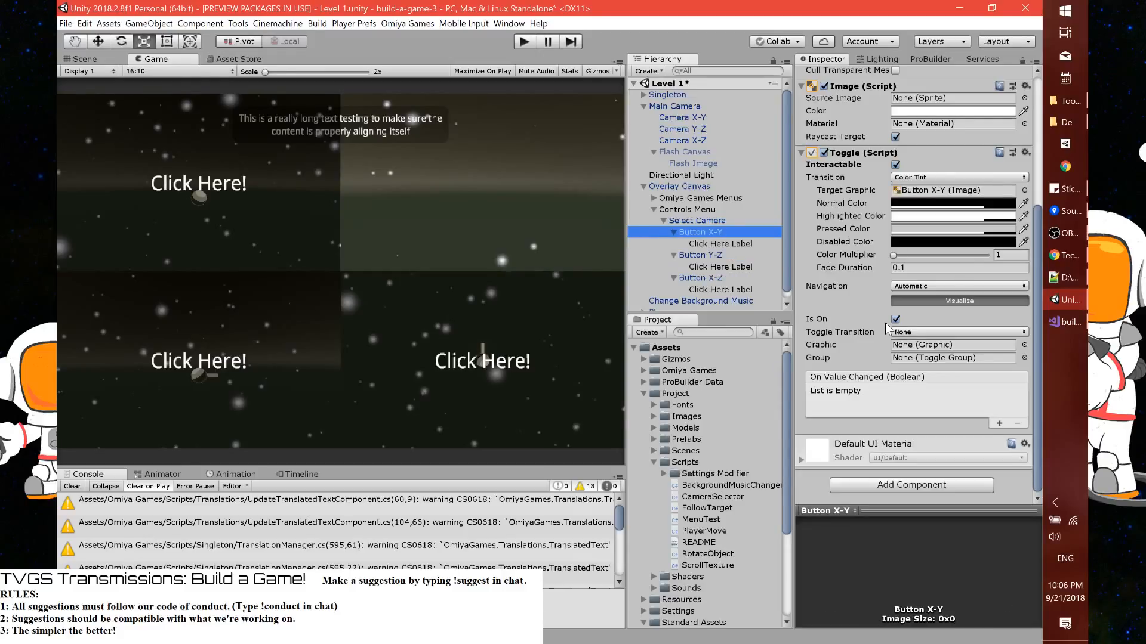
left_click(709, 256)
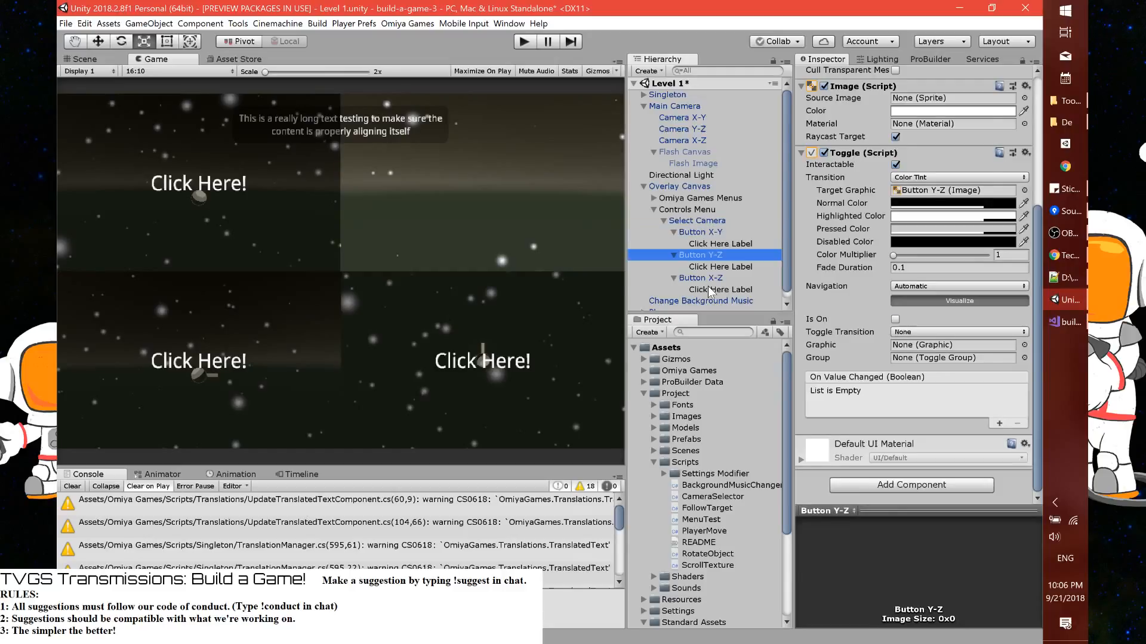
key("ctrl+z")
key("ctrl+z")
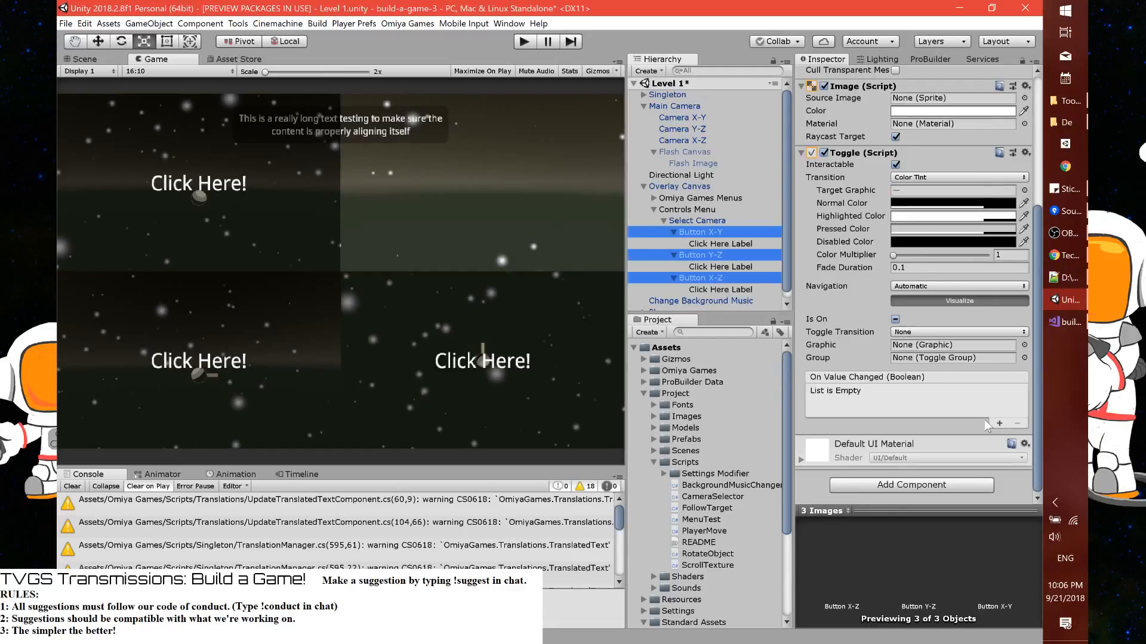
left_click(999, 423)
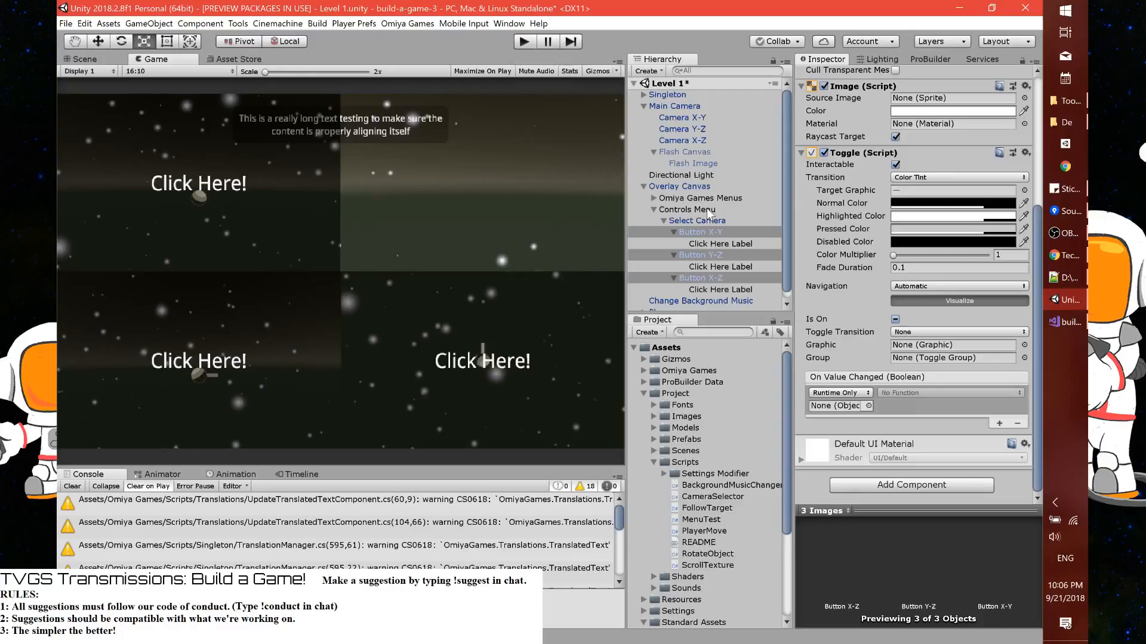
left_click(832, 405)
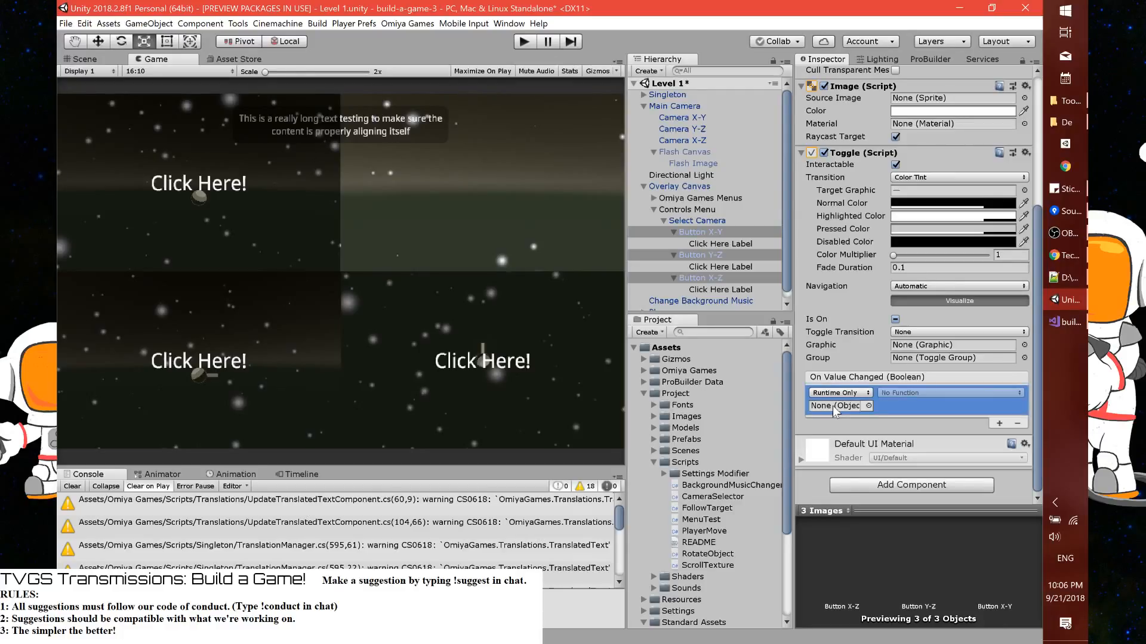
left_click_drag(697, 221, 835, 407)
Compare the available CameraSelector functions with the script in Visual Studio, and set the toggles' event function to BroadcastMessage (string) in Unity
left_click(904, 393)
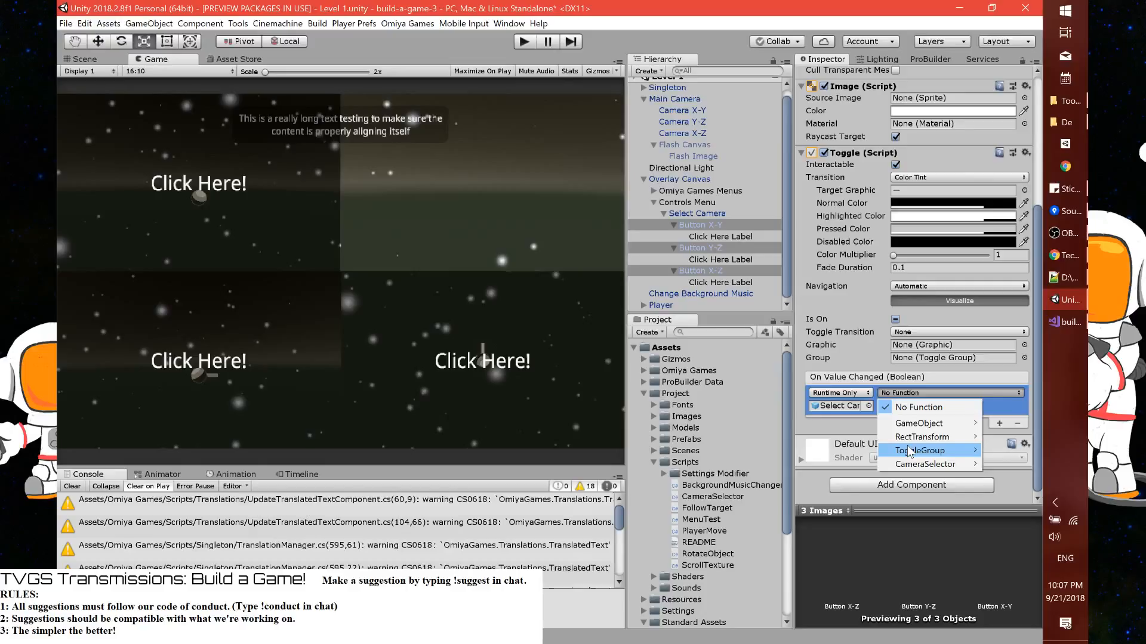
mouse_move(928, 465)
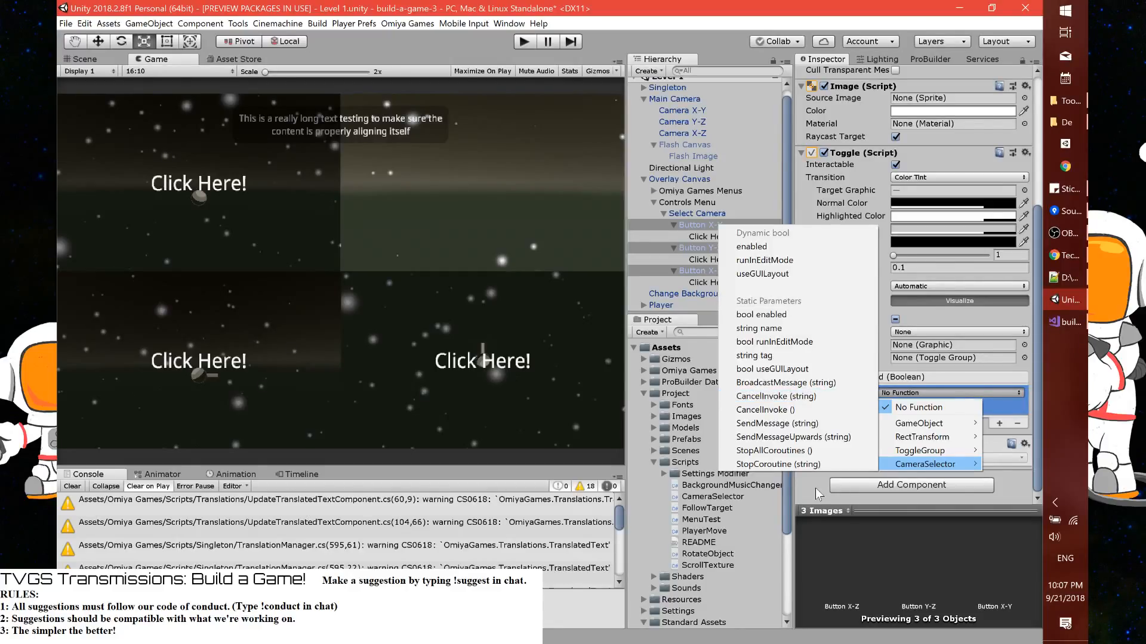
key("alt+Tab")
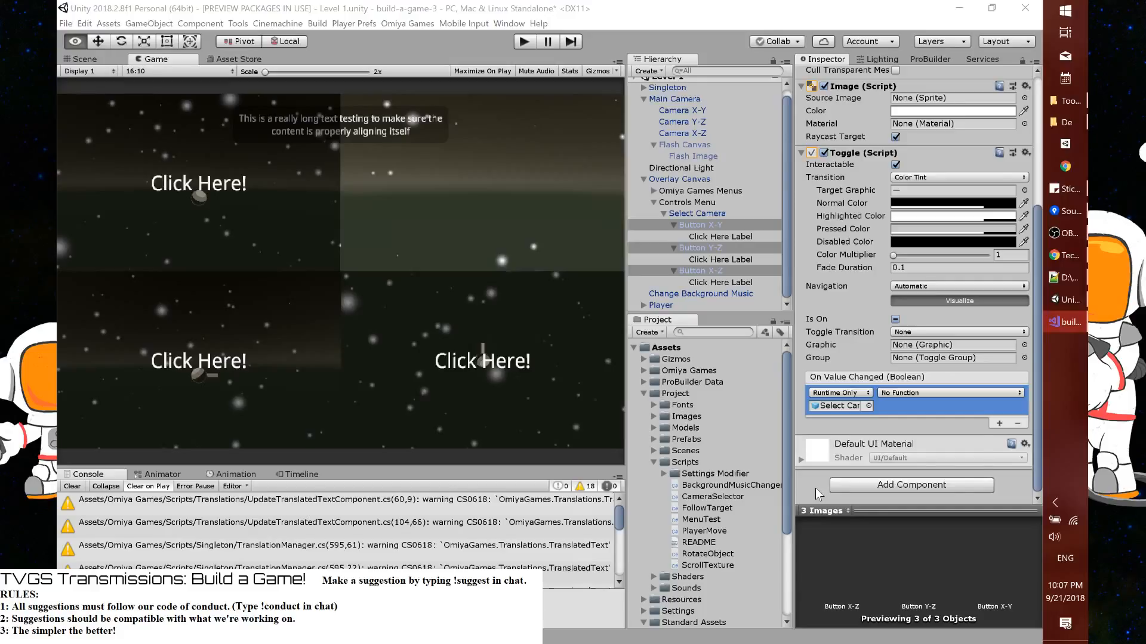
left_click(950, 392)
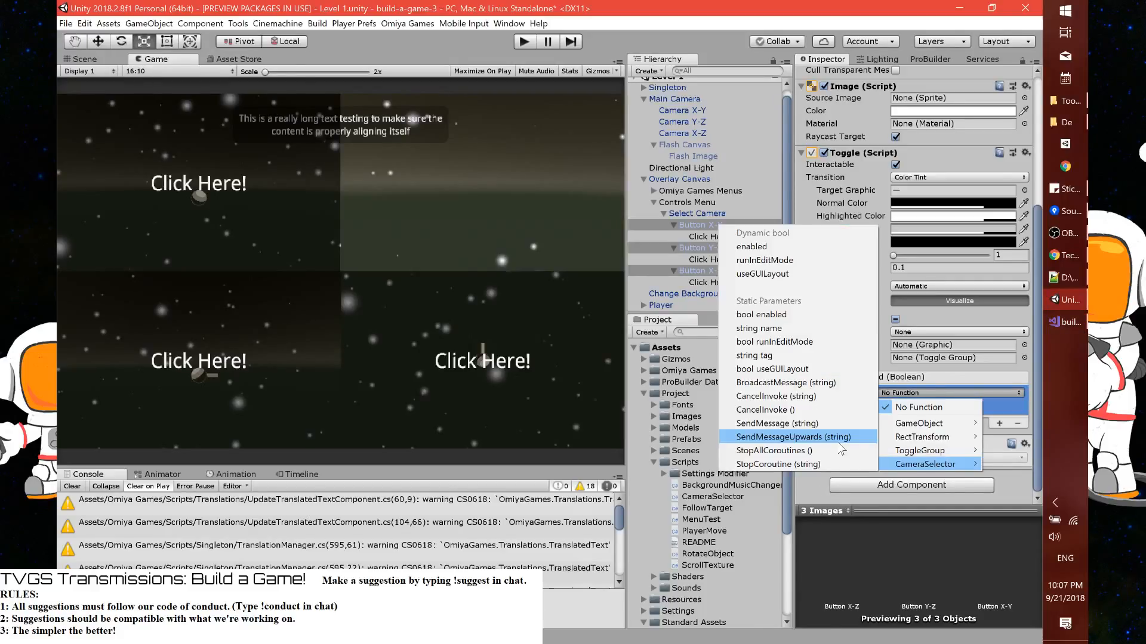
key("alt+Tab")
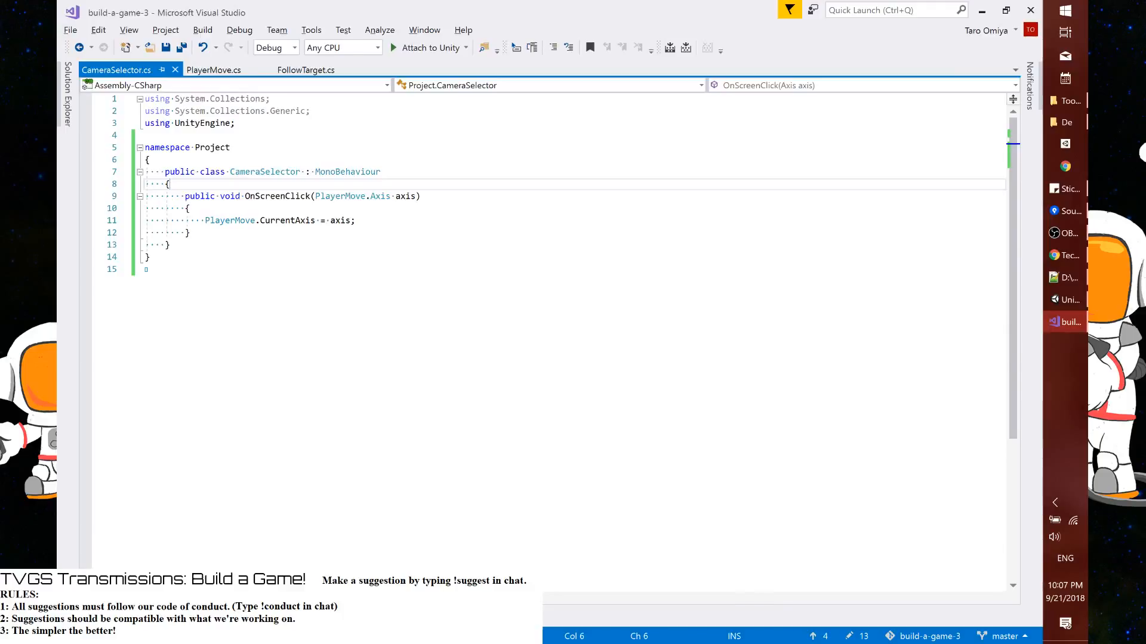
key("alt+Tab")
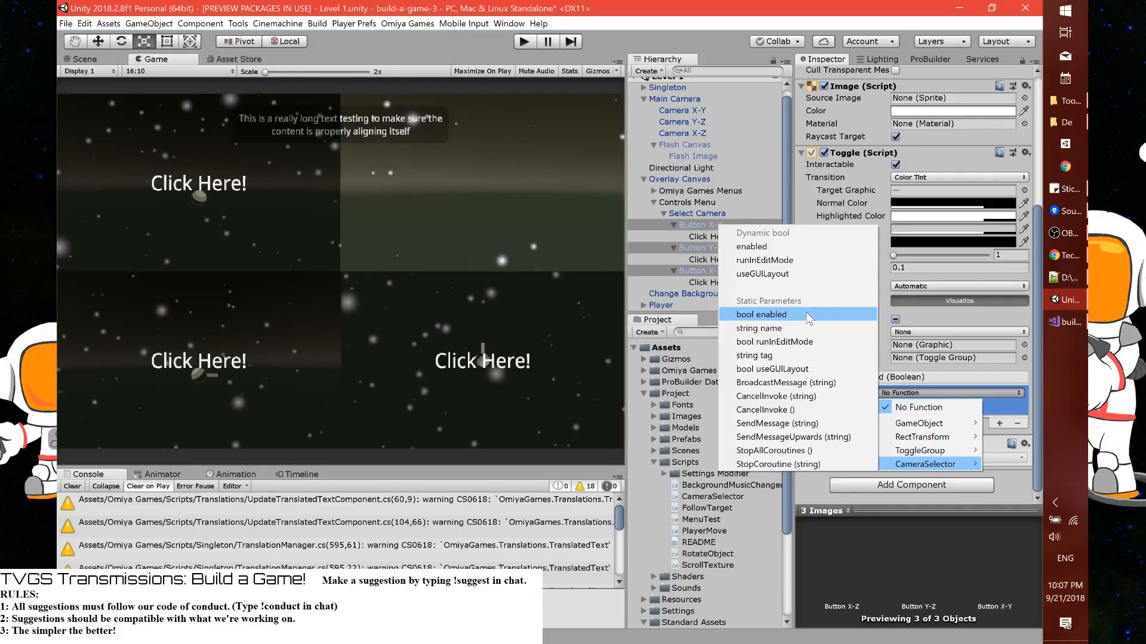
left_click(775, 383)
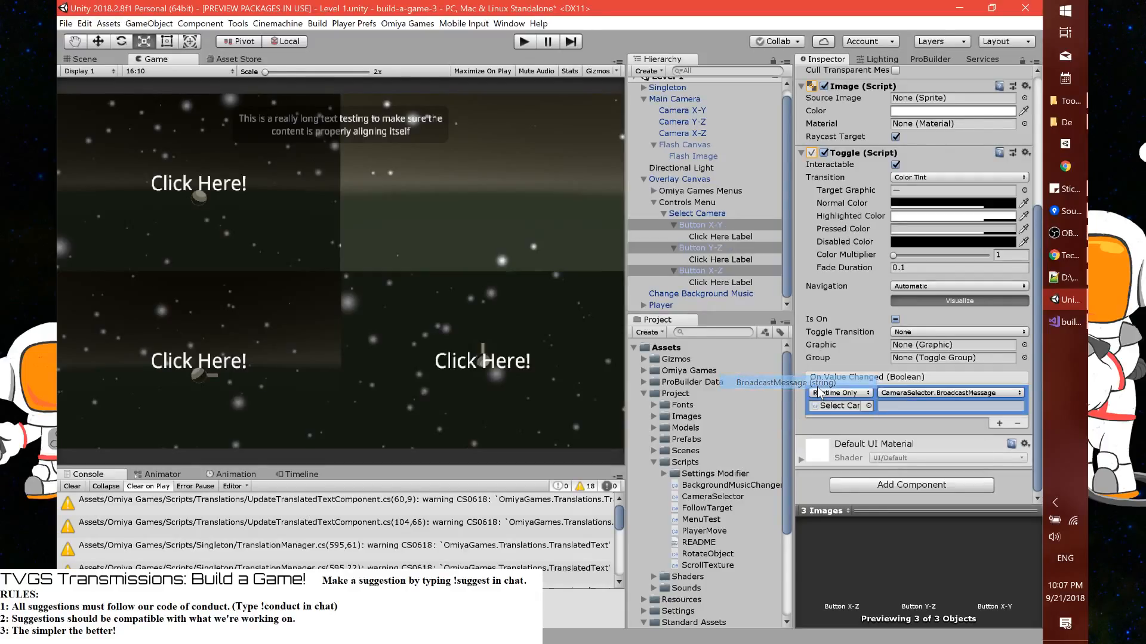
Switch to Visual Studio and rename the OnScreenClick method of the CameraSelector script to OnScreenToggle
left_click(883, 395)
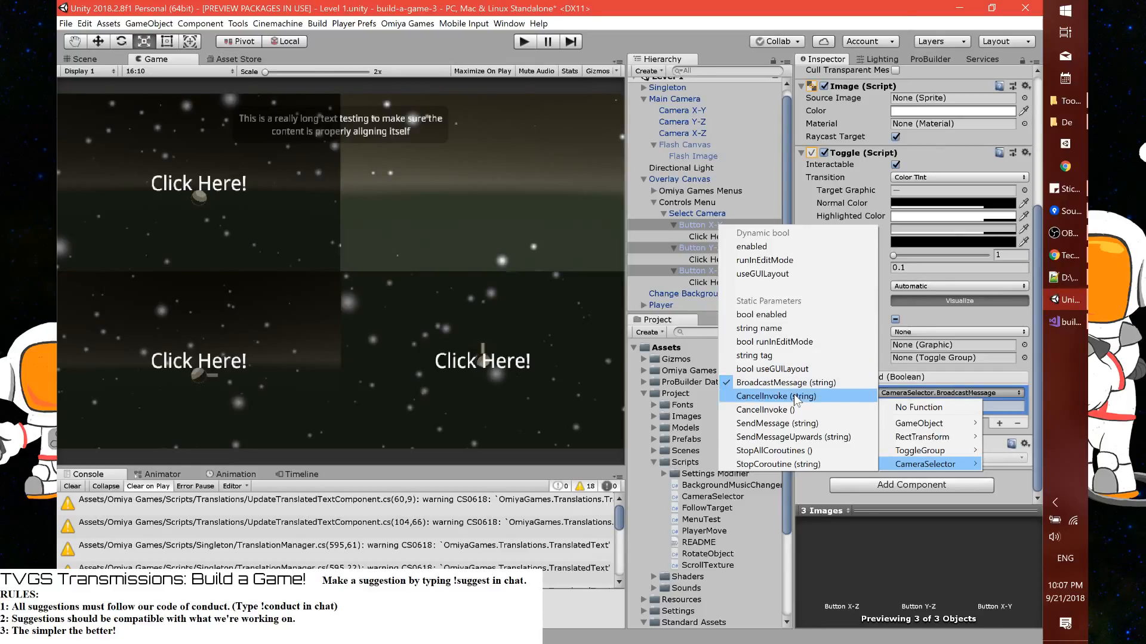
key("alt+Tab")
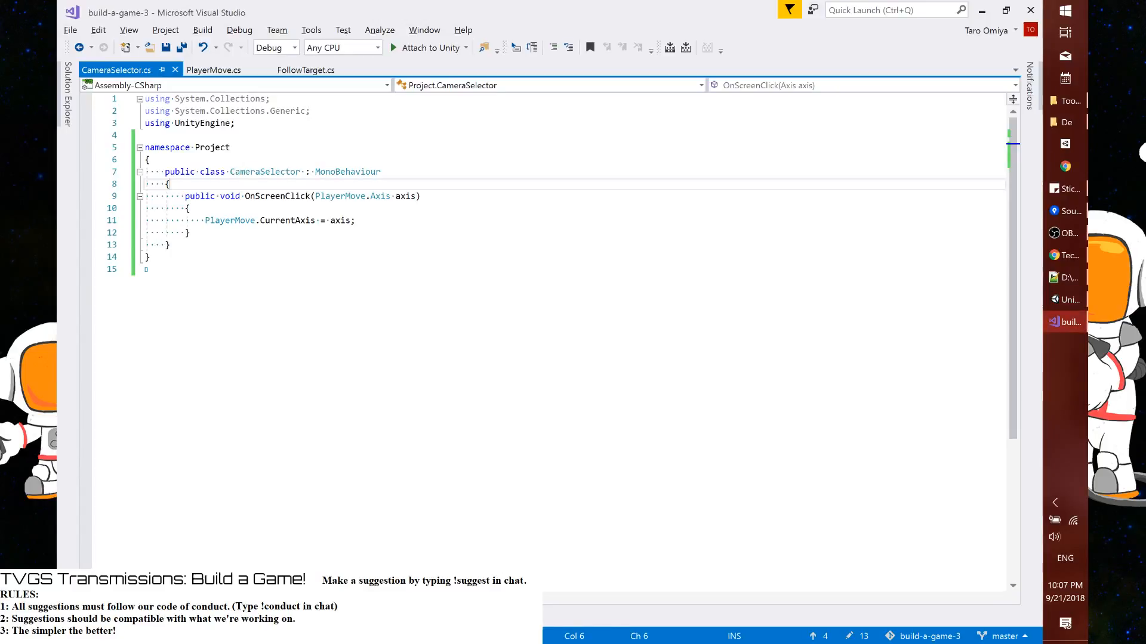
left_click_drag(316, 196, 390, 196)
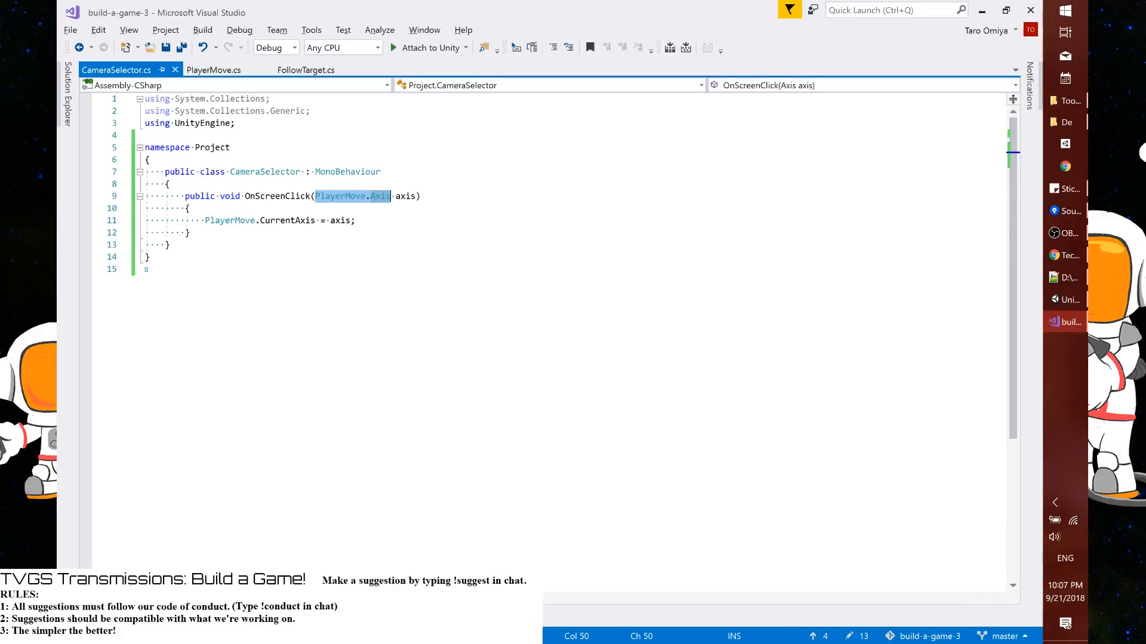
left_click_drag(185, 196, 190, 232)
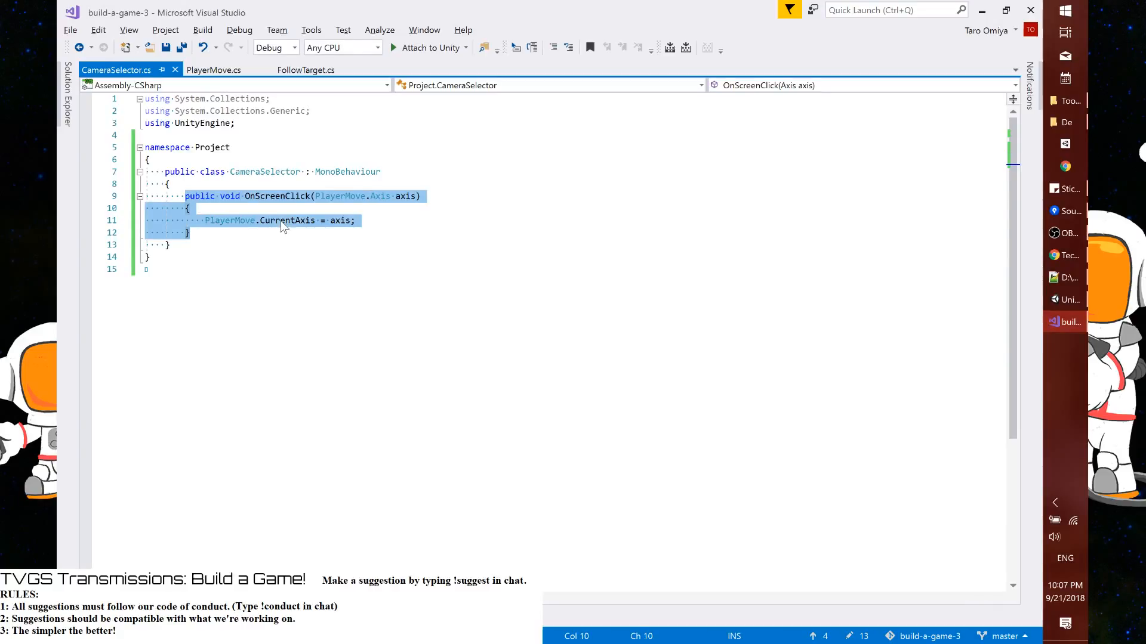
left_click_drag(285, 196, 300, 196)
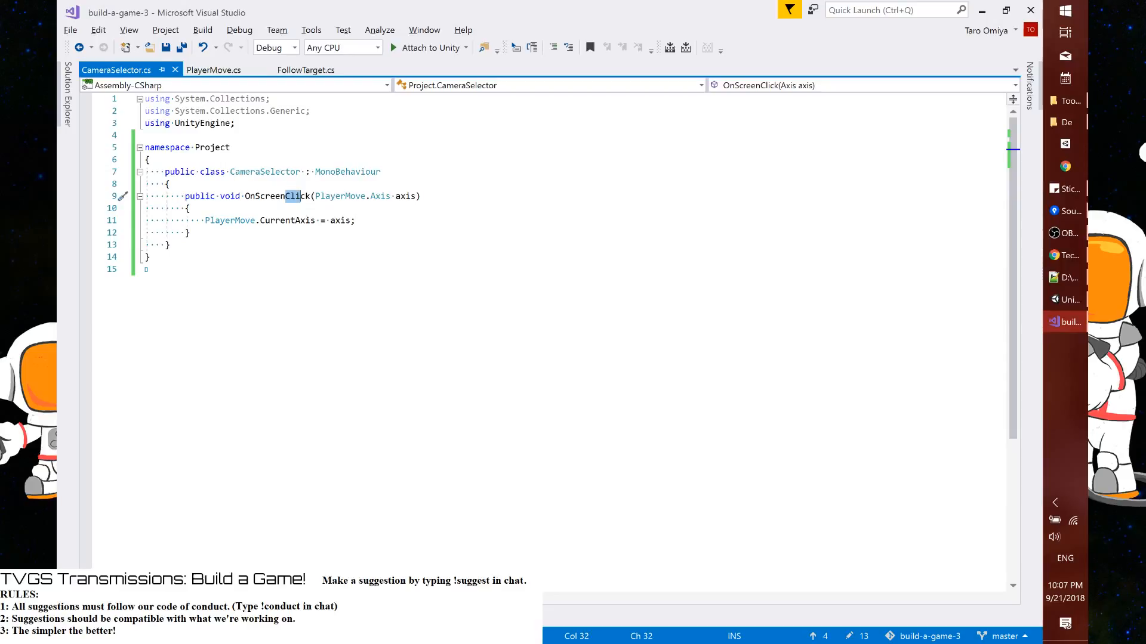
key("shift+Right")
key("shift+Right")
type("Toggle")
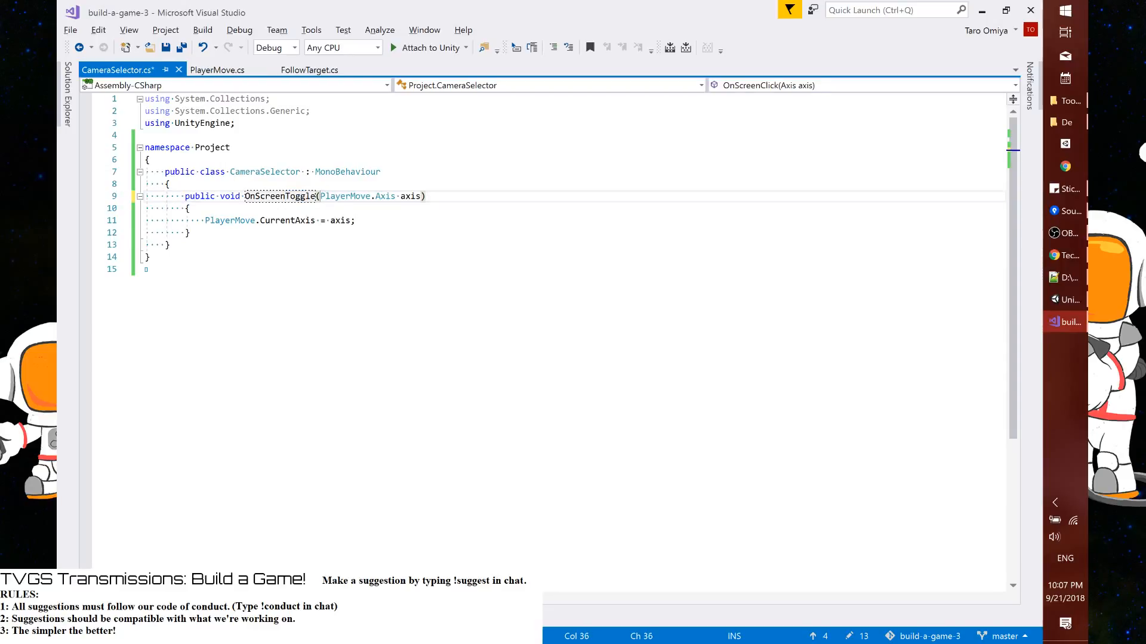
Change the type of OnScreenToggle's axis parameter to bool and save the script
key("ctrl+shift+Right")
key("ctrl+shift+Right")
key("ctrl+shift+Right")
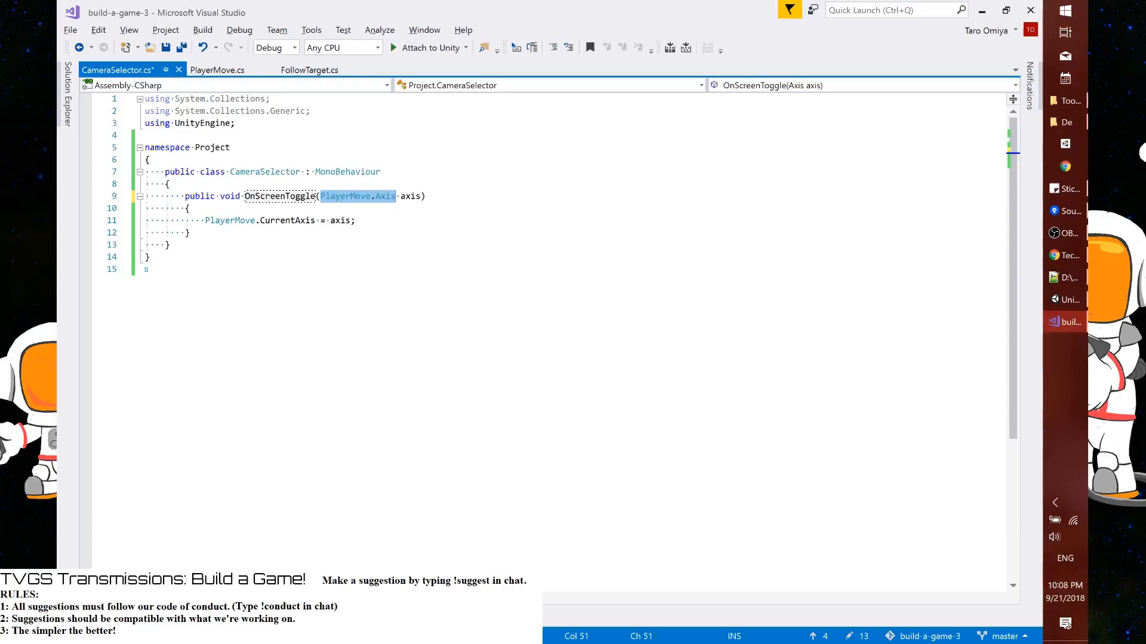
type("bool")
key("ctrl+s")
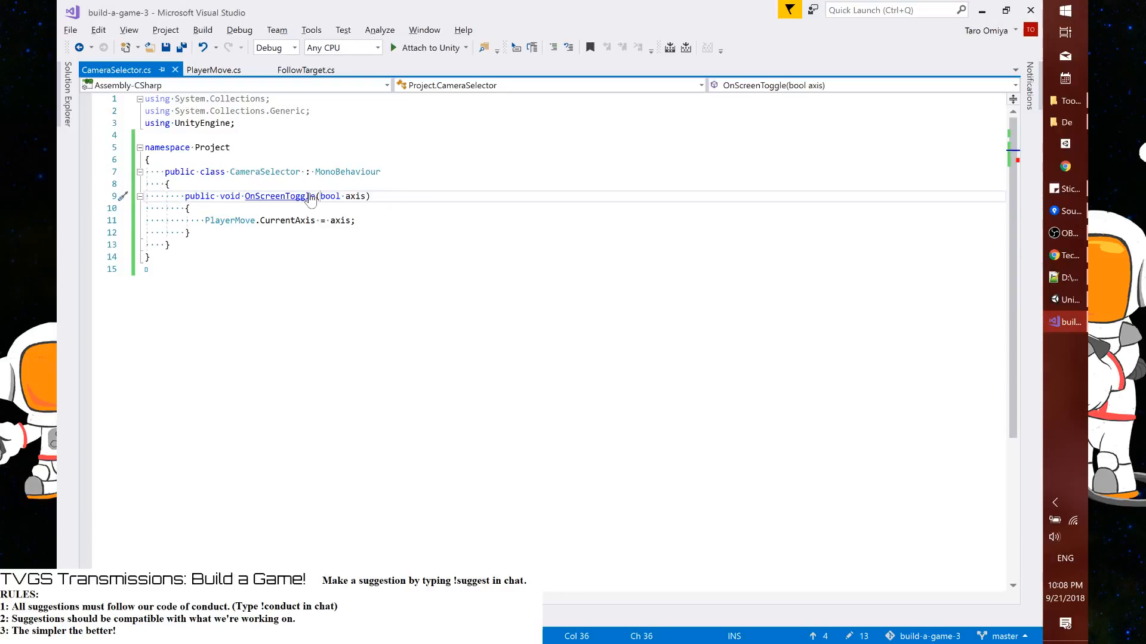
Rename the OnScreenToggle method to OnScreenXYToggle
left_click(270, 196)
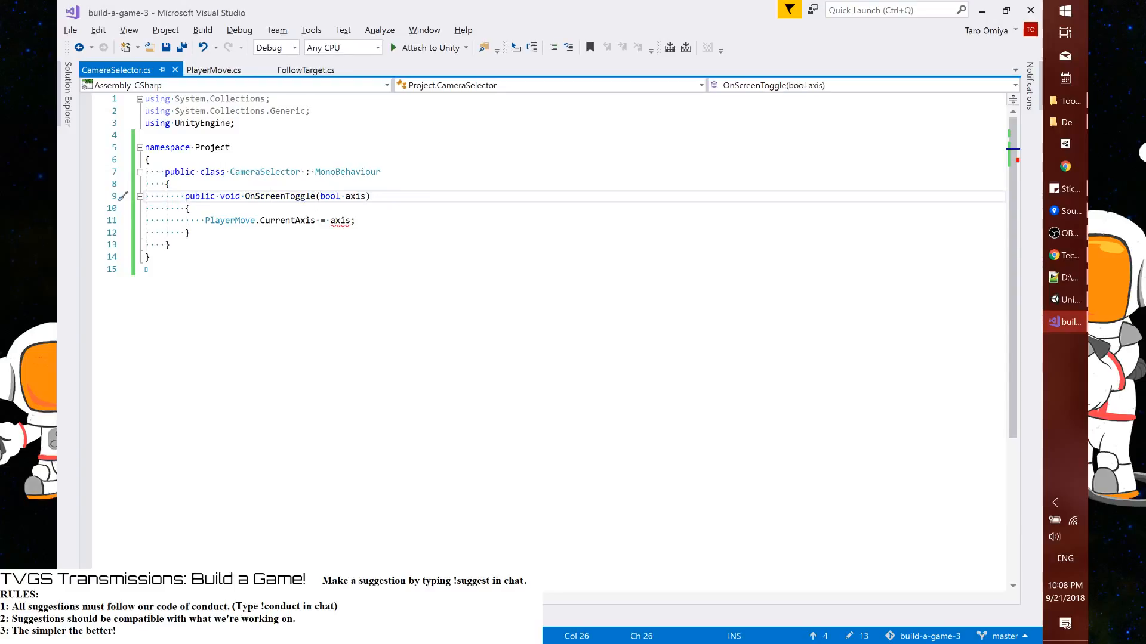
left_click(285, 196)
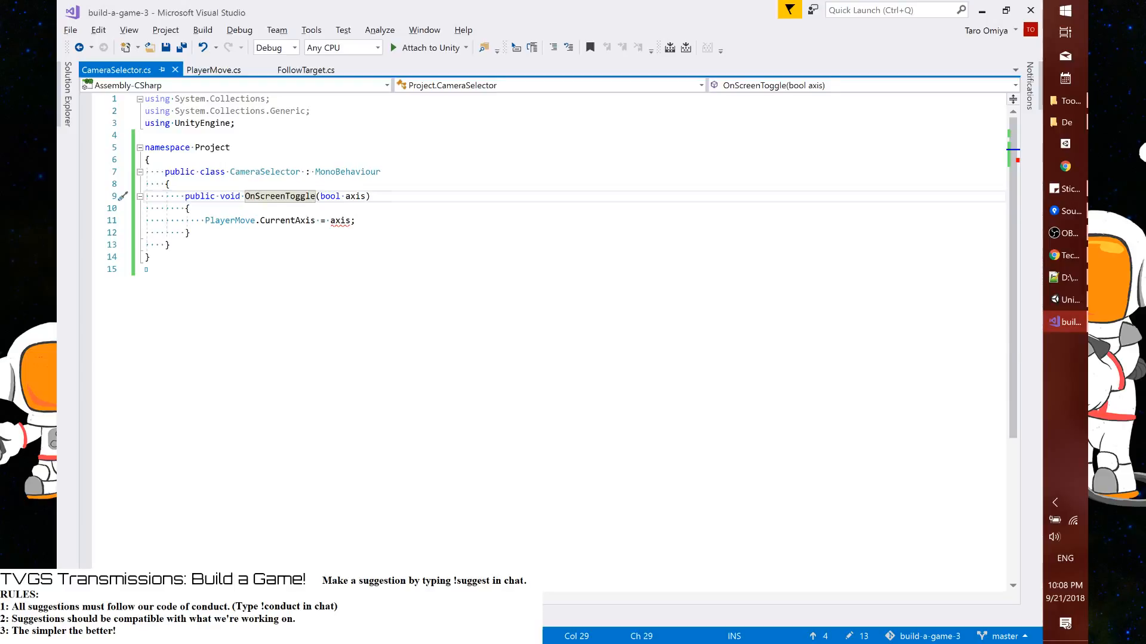
type("XY")
Copy the whole OnScreenXYToggle method, paste it twice below the original and save the script
triple_click(309, 197)
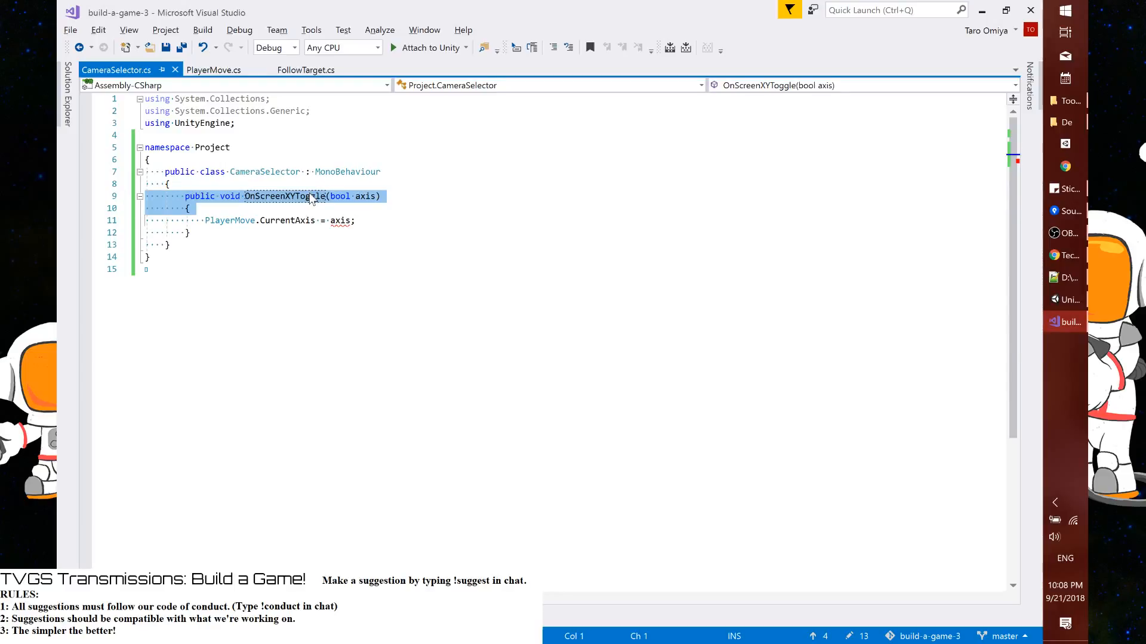
key("shift+Down")
key("shift+Down")
key("ctrl+c")
key("Right")
key("ctrl+v")
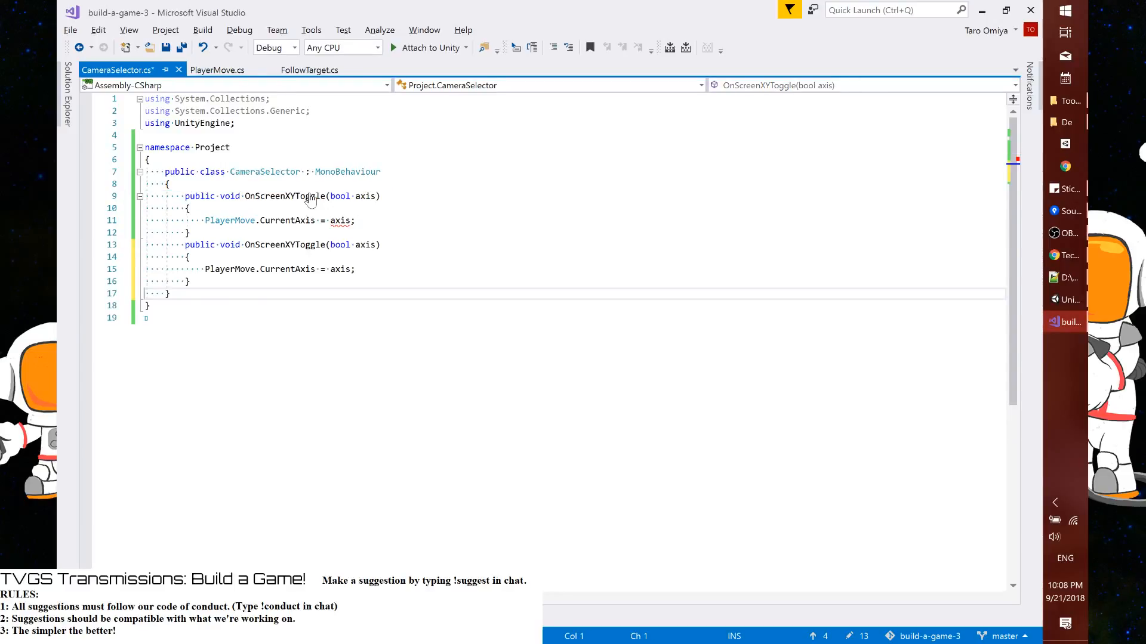
key("ctrl+v")
key("ctrl+s")
Separate the three OnScreenXYToggle methods with a blank line between each
key("Up")
key("Up")
key("Up")
key("Up")
key("Up")
key("Up")
key("Up")
key("Up")
key("Up")
key("End")
key("Return")
key("Down")
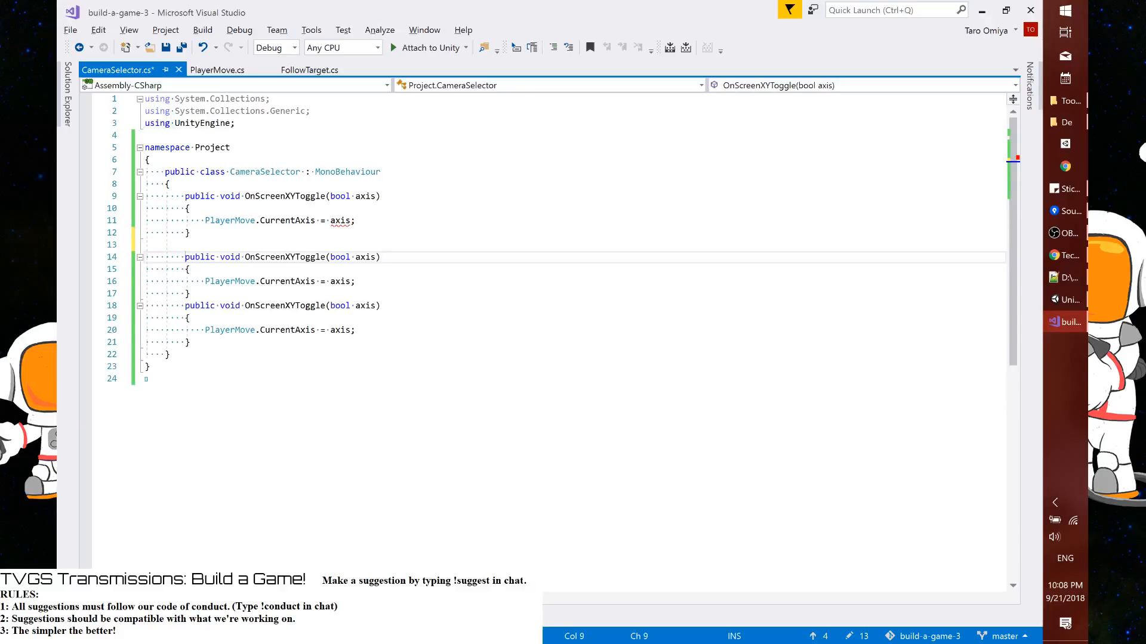
key("Down")
key("Down")
key("Down")
key("Down")
key("Return")
Rename the second method OnScreenXZToggle and the third OnScreenYZToggle, and save the script
left_click(295, 257)
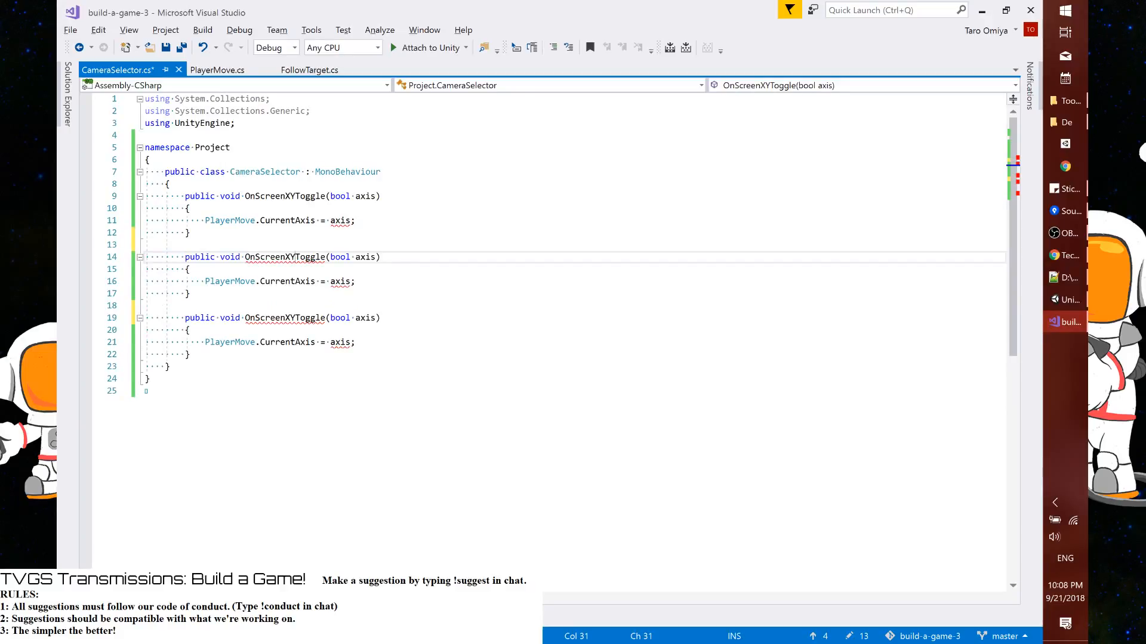
key("BackSpace")
type("Z")
key("Down")
key("Down")
key("Down")
key("Down")
key("Down")
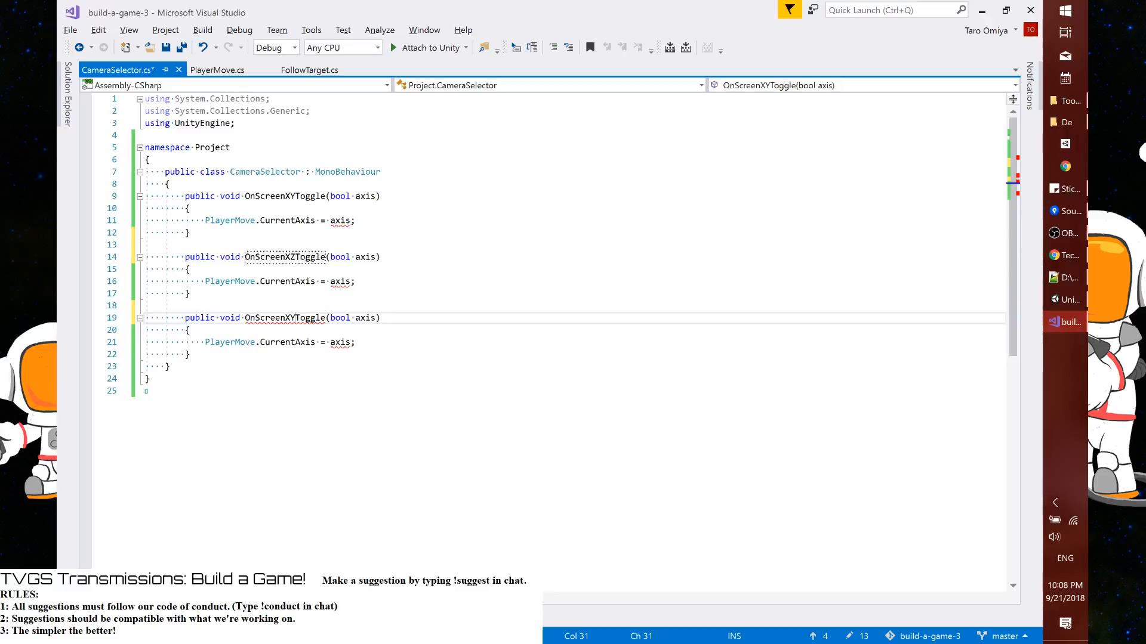
key("BackSpace")
key("BackSpace")
type("YZ")
key("ctrl+s")
In OnScreenXYToggle, assign PlayerMove.Axis.XY to PlayerMove.CurrentAxis instead of the axis parameter
double_click(340, 221)
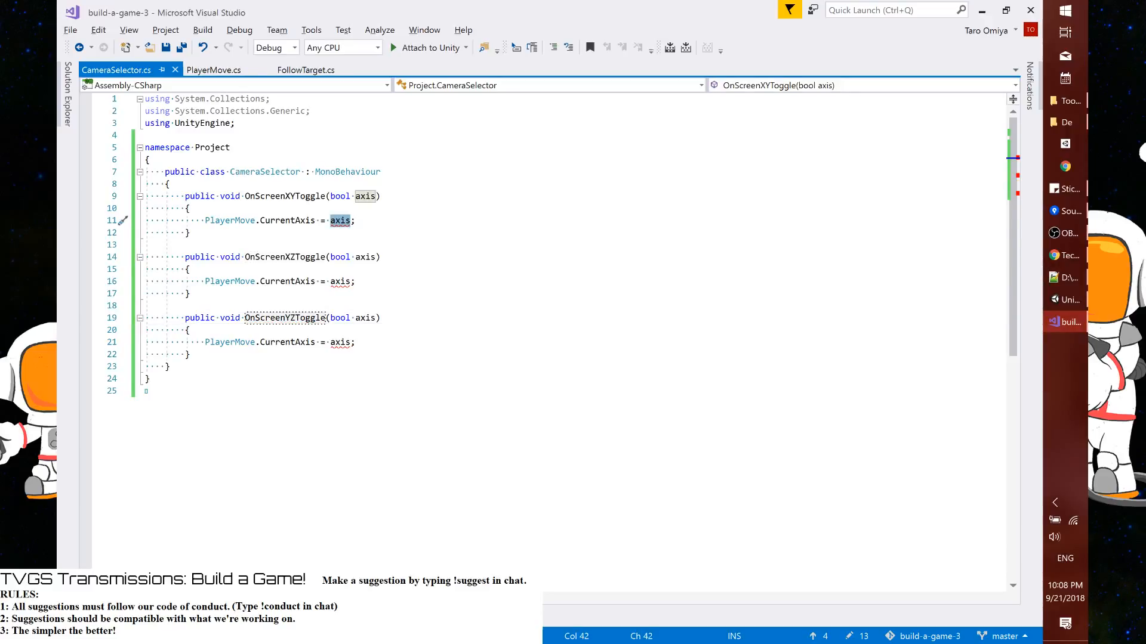
type("Player")
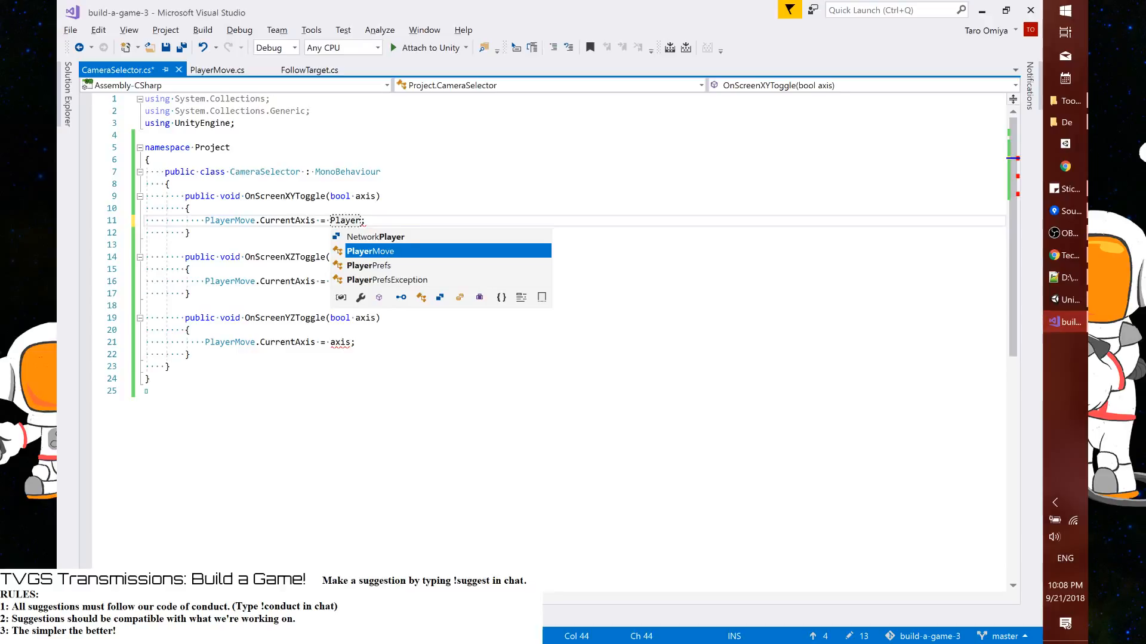
type("Move.")
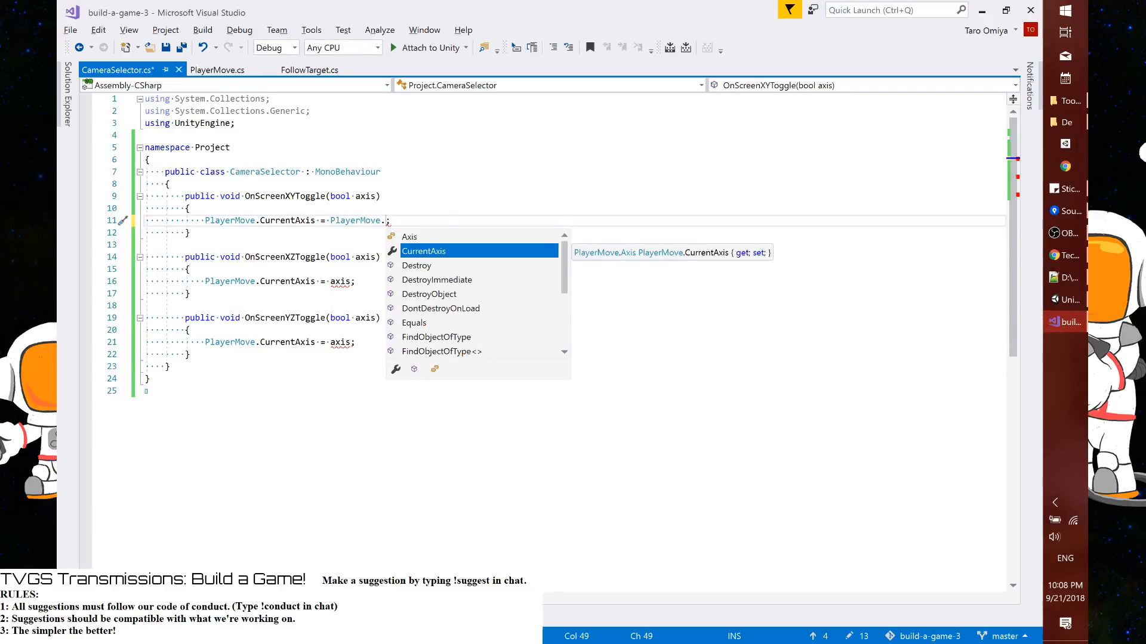
type("CurrentAxis.")
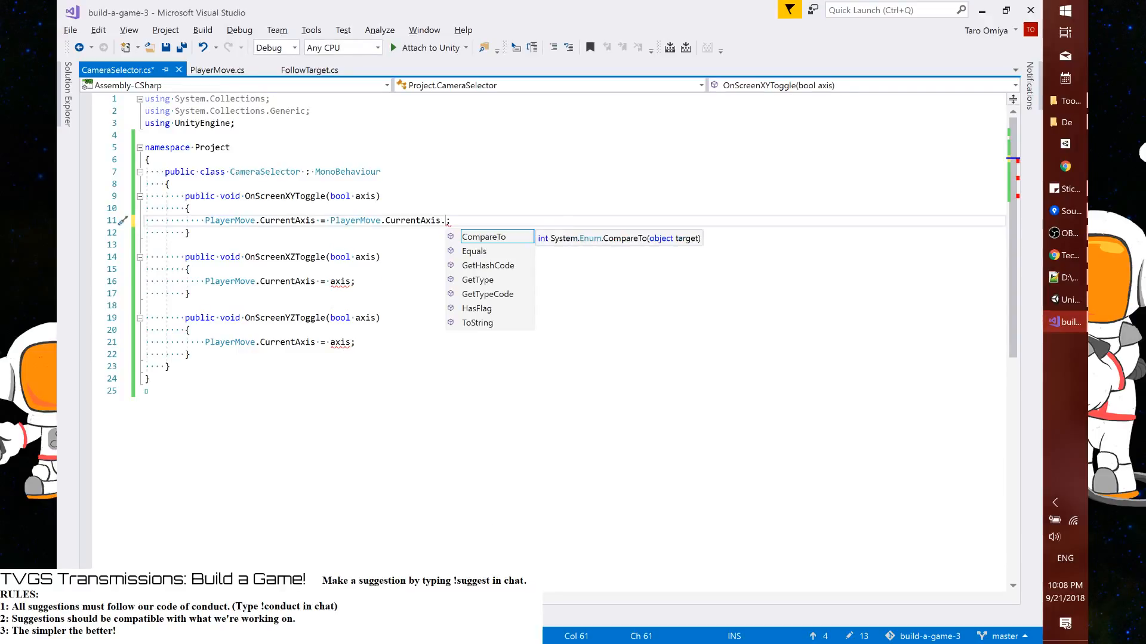
key("ctrl+BackSpace")
key("ctrl+BackSpace")
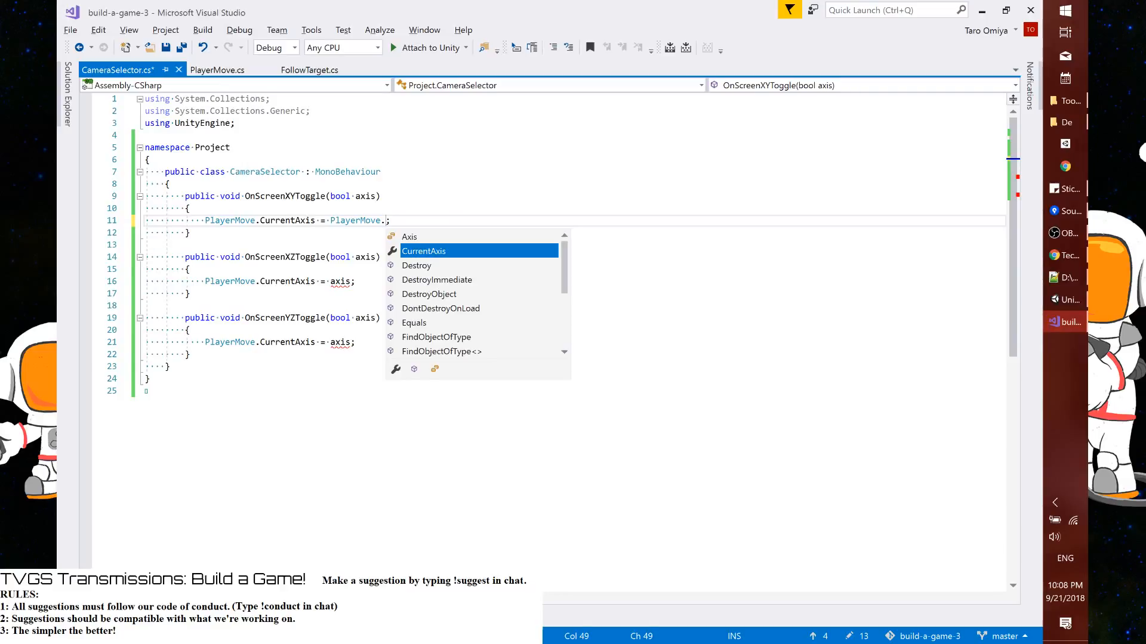
type("Axis.")
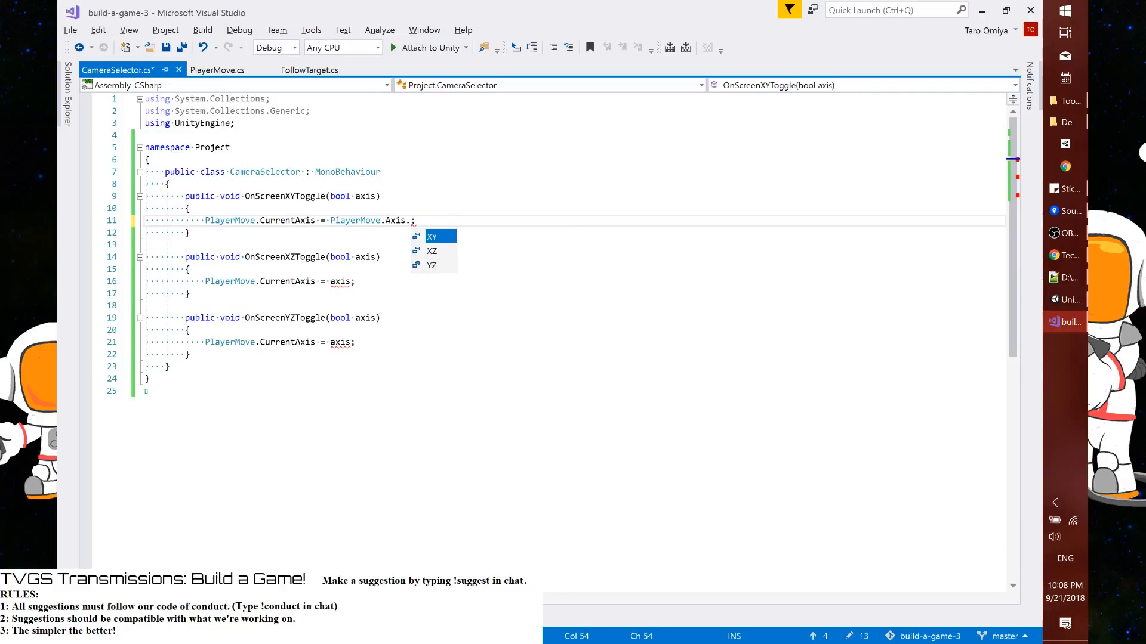
key("Tab")
Reuse the XY axis value in OnScreenXZToggle and change it to PlayerMove.Axis.XZ
left_click_drag(330, 221, 392, 228)
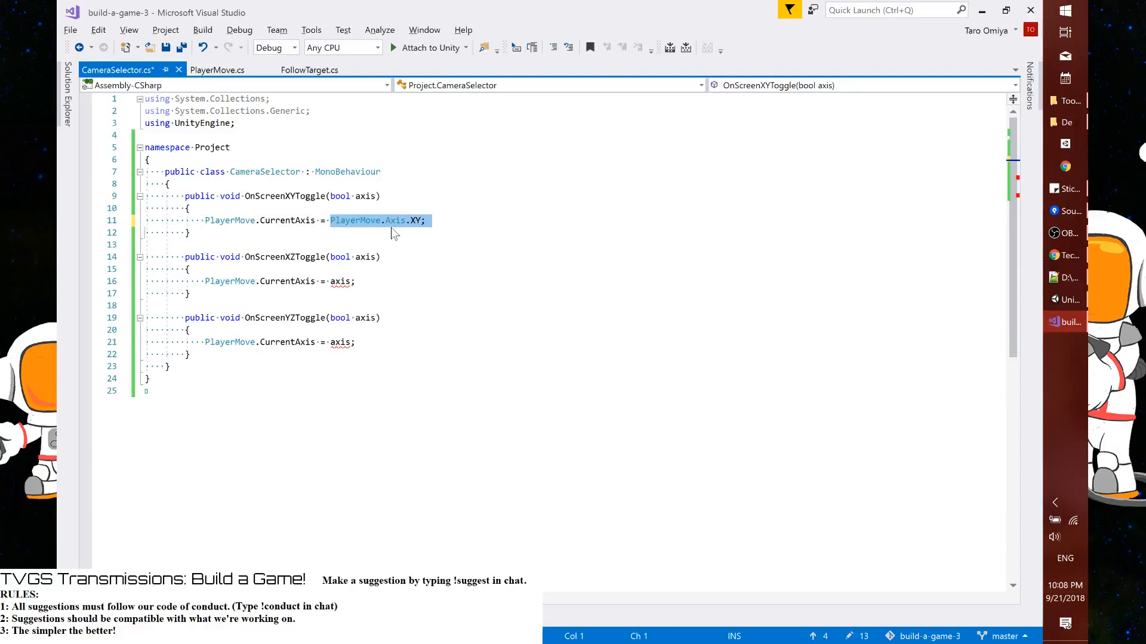
key("shift+Left")
left_click_drag(330, 281, 370, 287)
key("ctrl+v")
key("Left")
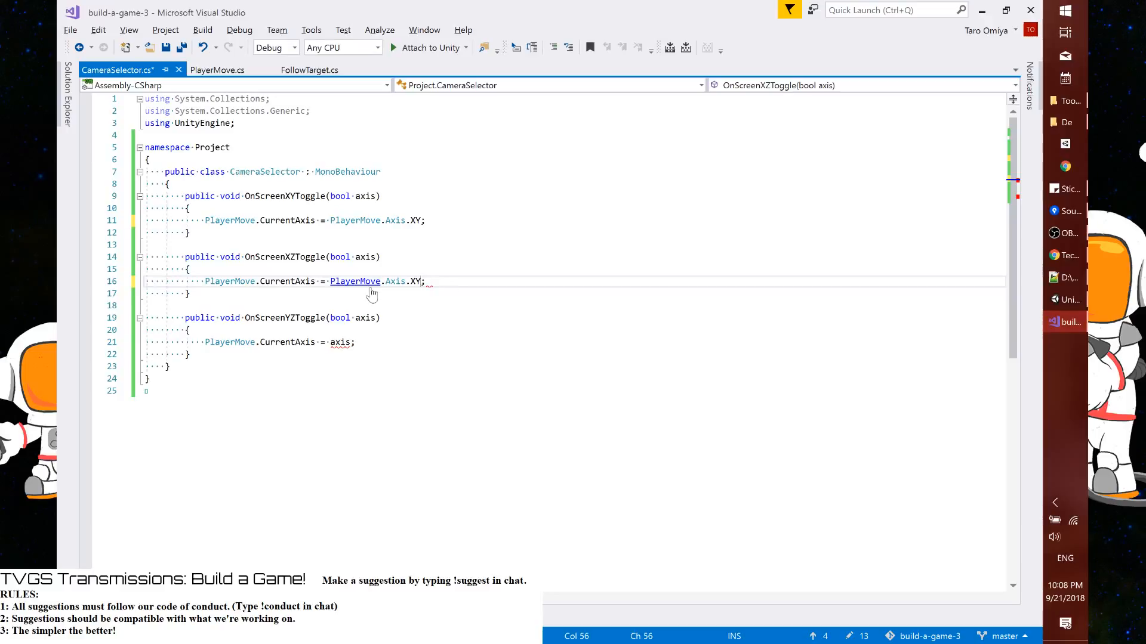
key("BackSpace")
type("Z")
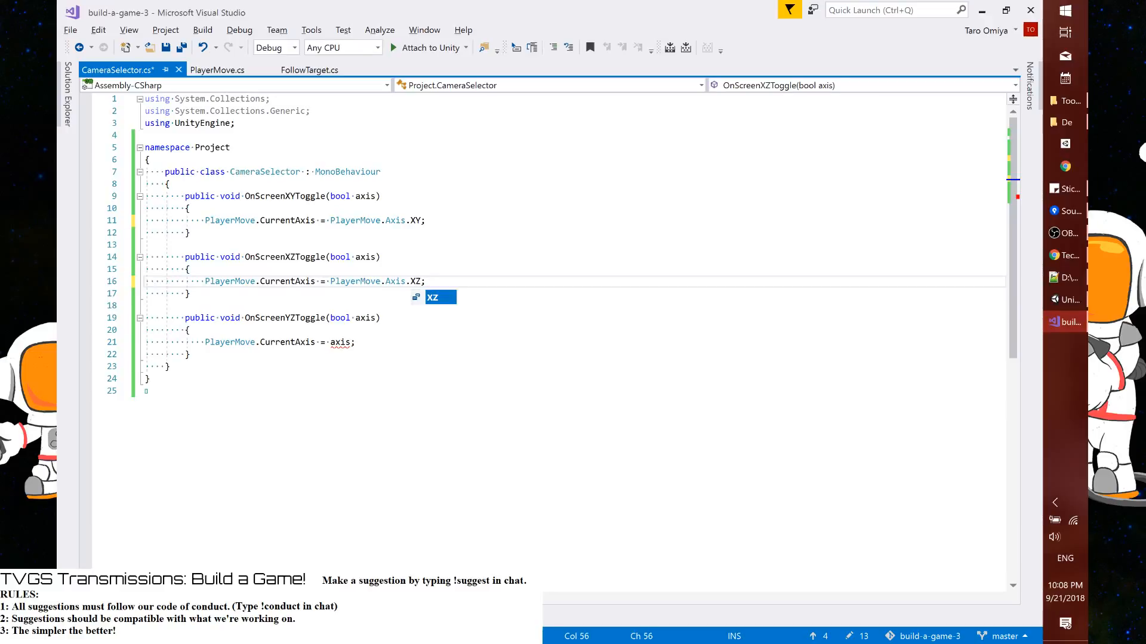
Set the value assigned in OnScreenYZToggle to PlayerMove.Axis.YZ and save the script
left_click_drag(357, 343, 331, 343)
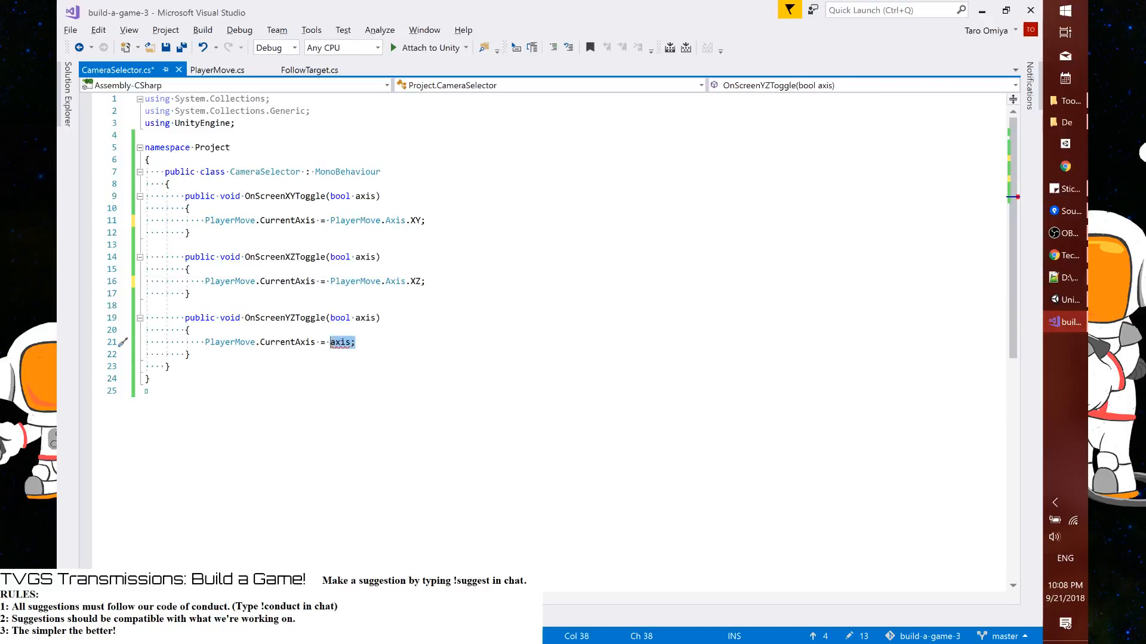
key("ctrl+v")
key("Left")
key("BackSpace")
key("BackSpace")
type("Y")
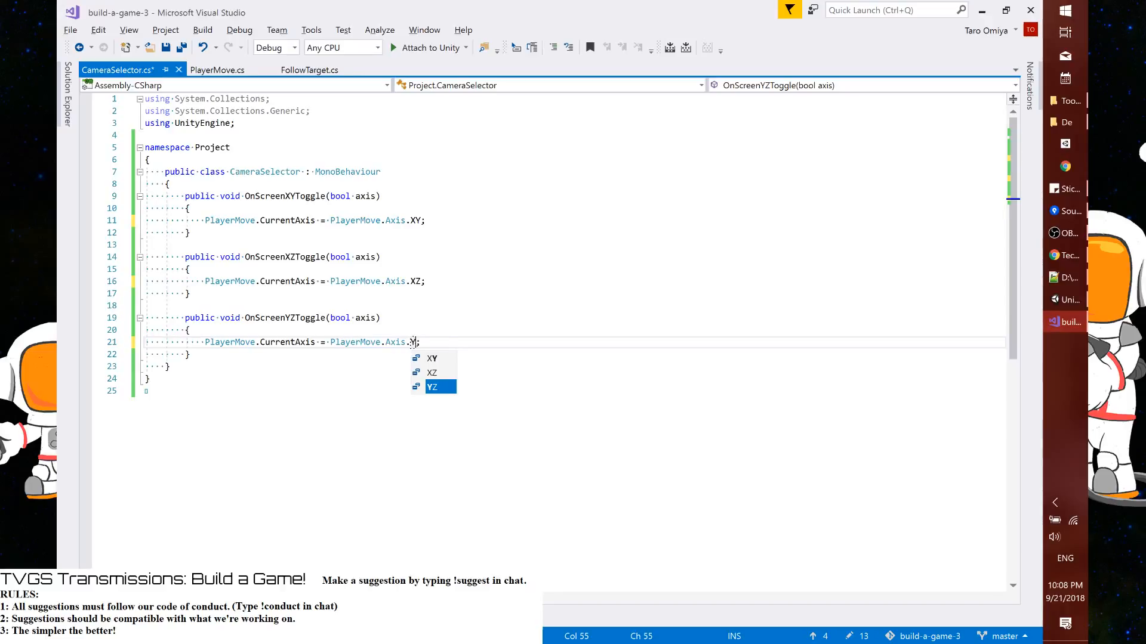
type("Z")
key("ctrl+s")
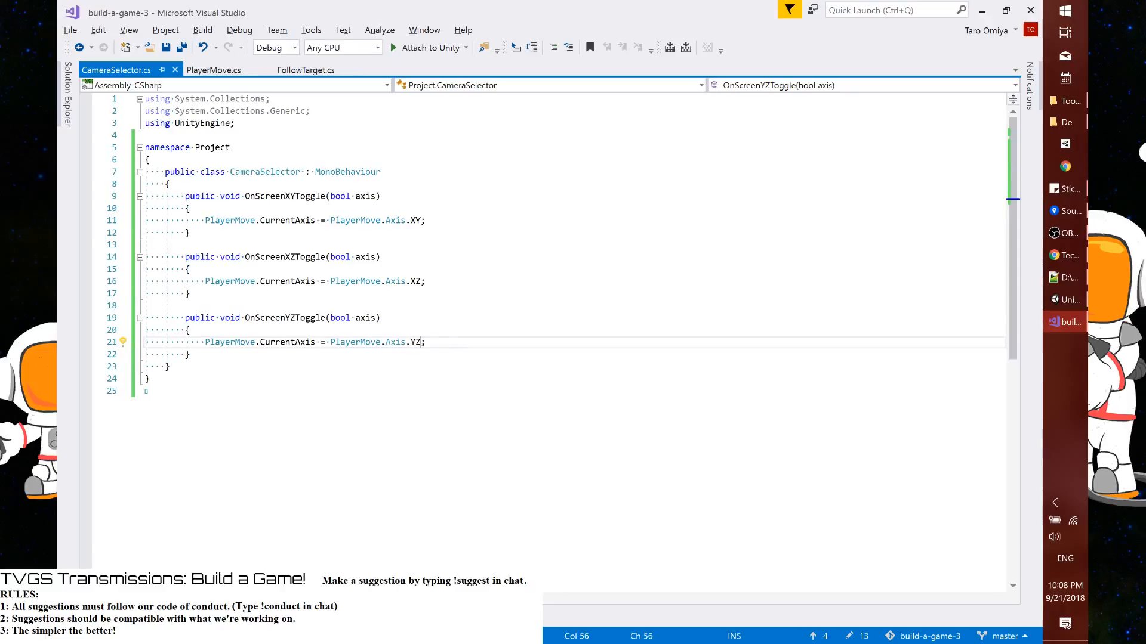
Add the condition if(axis == true) at the start of the OnScreenXYToggle body
double_click(358, 197)
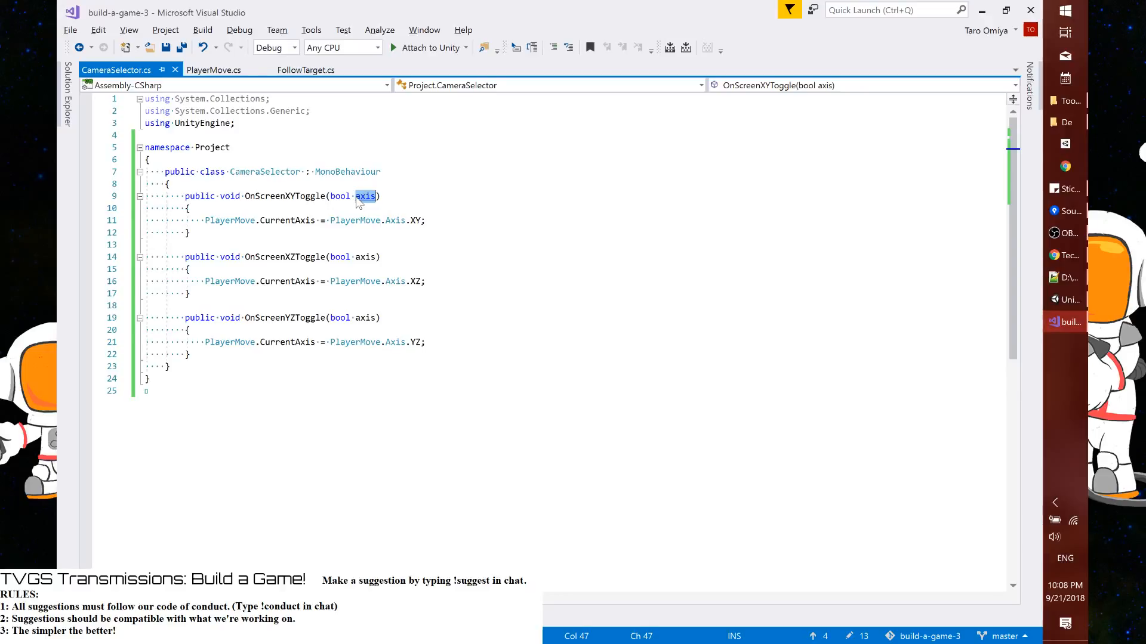
key("ctrl+c")
key("Down")
key("Return")
type("if(")
key("ctrl+v")
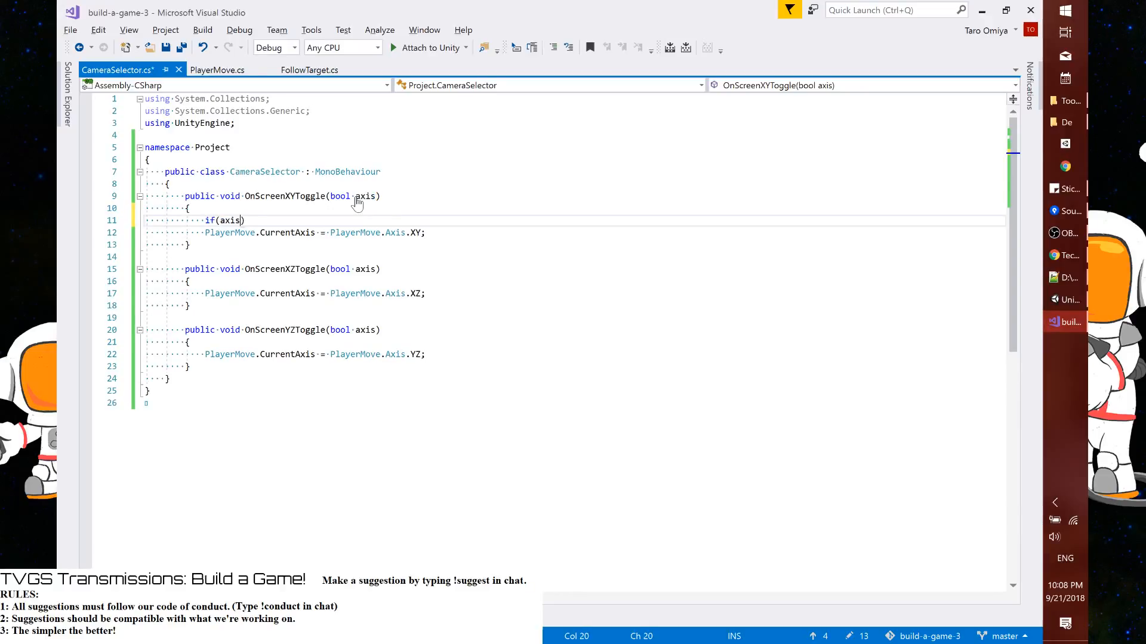
type("== true")
key("End")
key("Return")
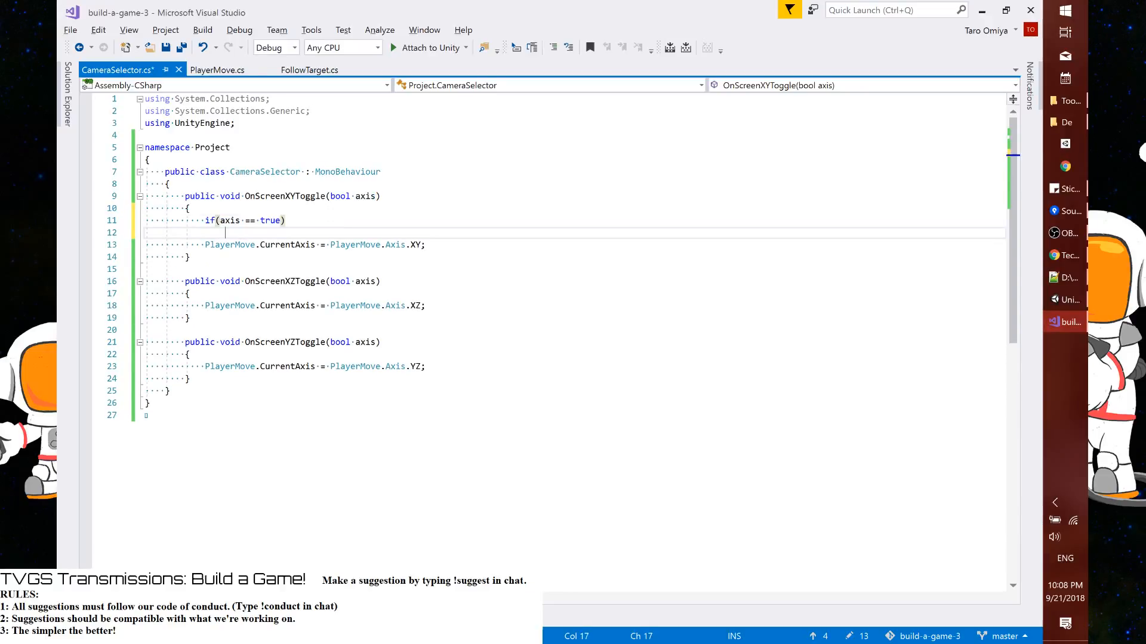
Add braces below the condition in OnScreenXYToggle, move the CurrentAxis assignment inside them and save the script
type("{")
key("Return")
key("Down")
key("Down")
key("Home")
key("Home")
key("shift+Down")
key("ctrl+x")
key("Up")
key("Up")
key("shift+Down")
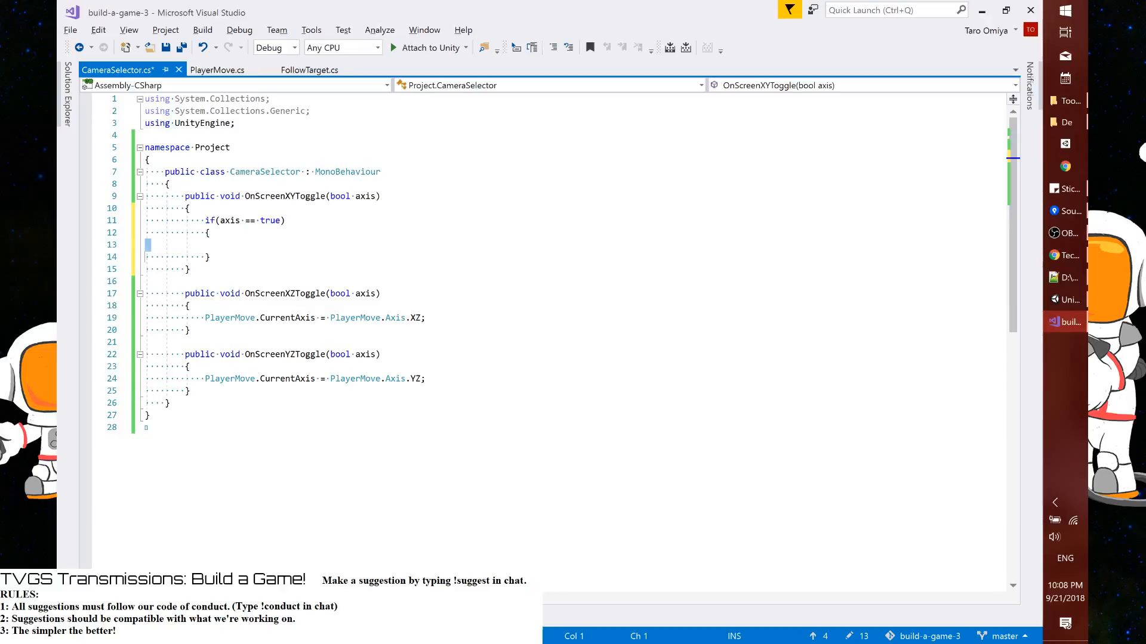
key("ctrl+v")
key("ctrl+s")
Reuse the if (axis == true) block in OnScreenXZToggle so that it encloses the XZ assignment, adding the closing brace
key("Down")
key("shift+Up")
key("shift+Up")
key("shift+Up")
key("shift+Up")
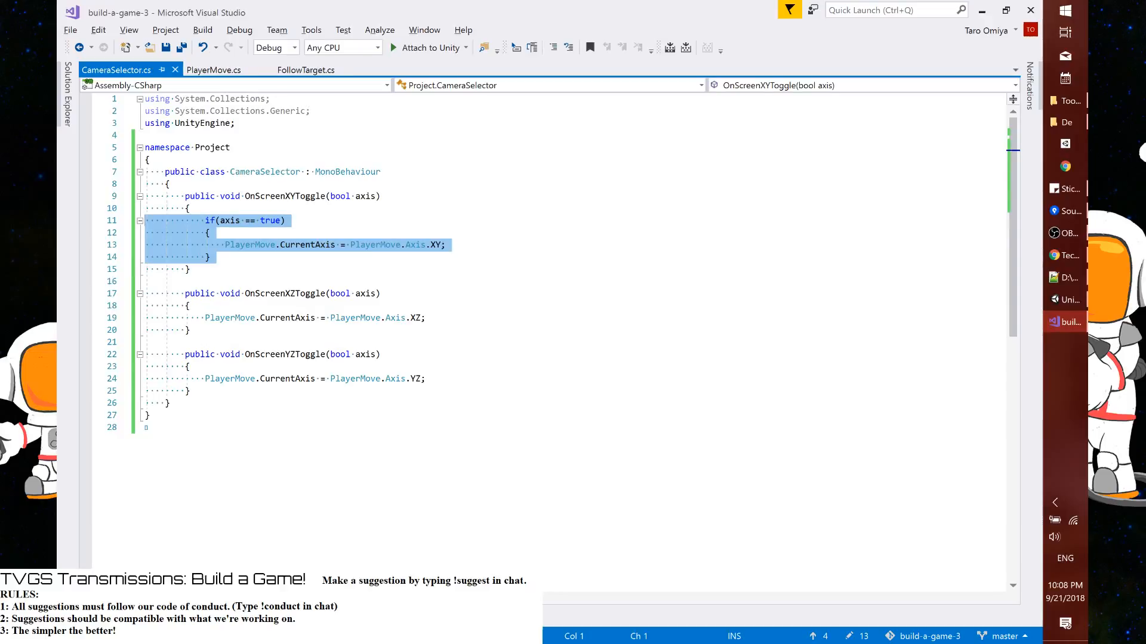
key("Down")
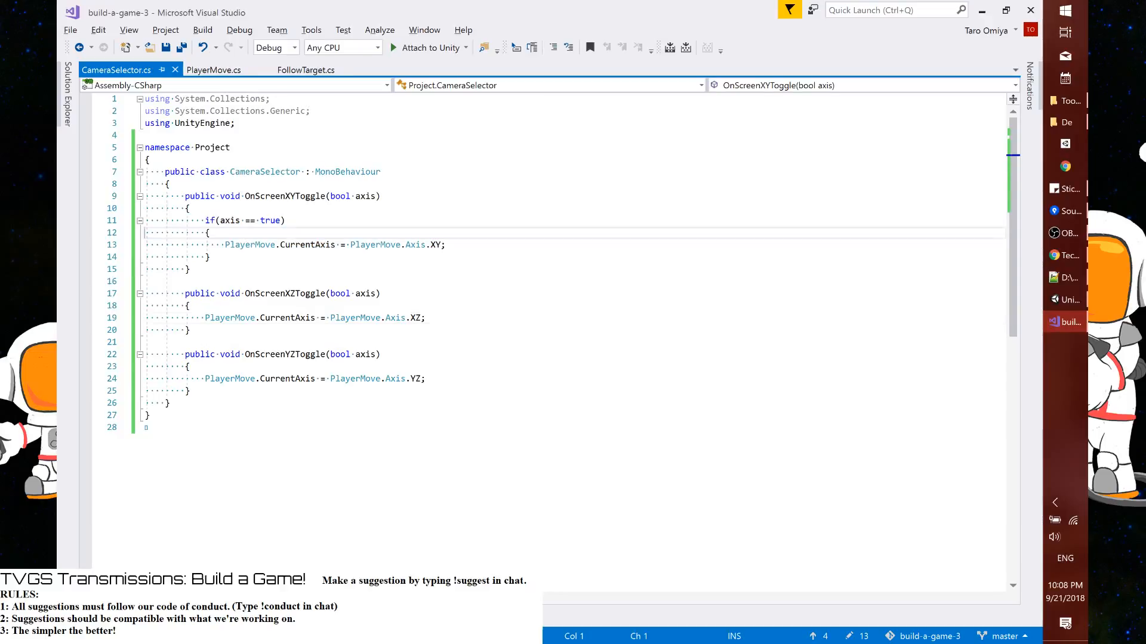
key("Down")
key("Down")
key("Down")
key("Down")
key("Down")
key("Down")
key("Down")
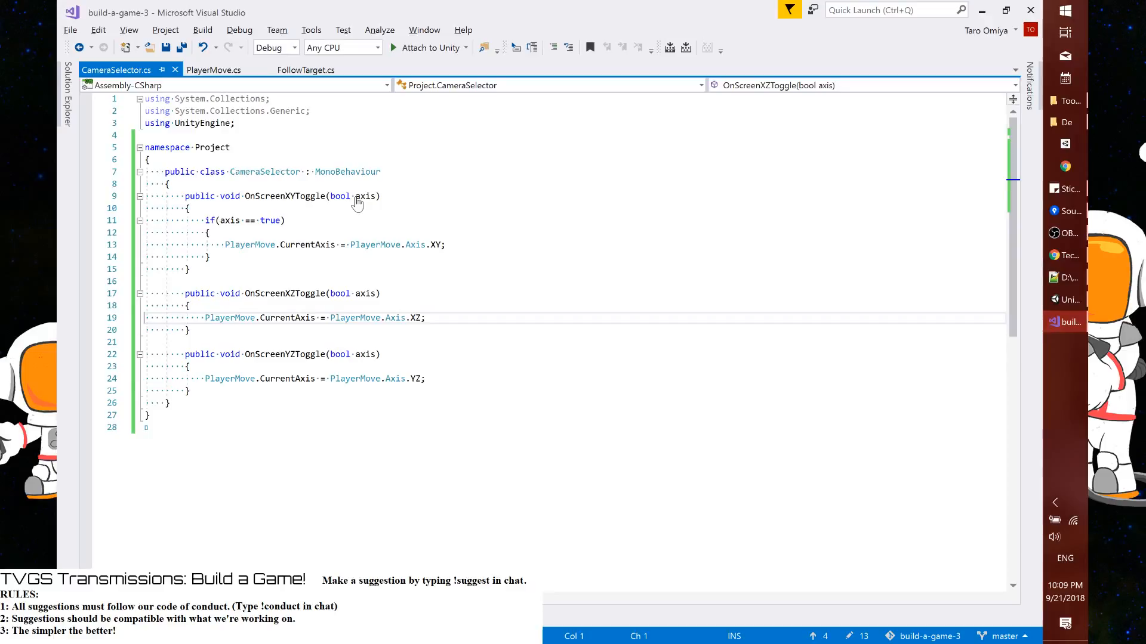
key("ctrl+v")
key("Down")
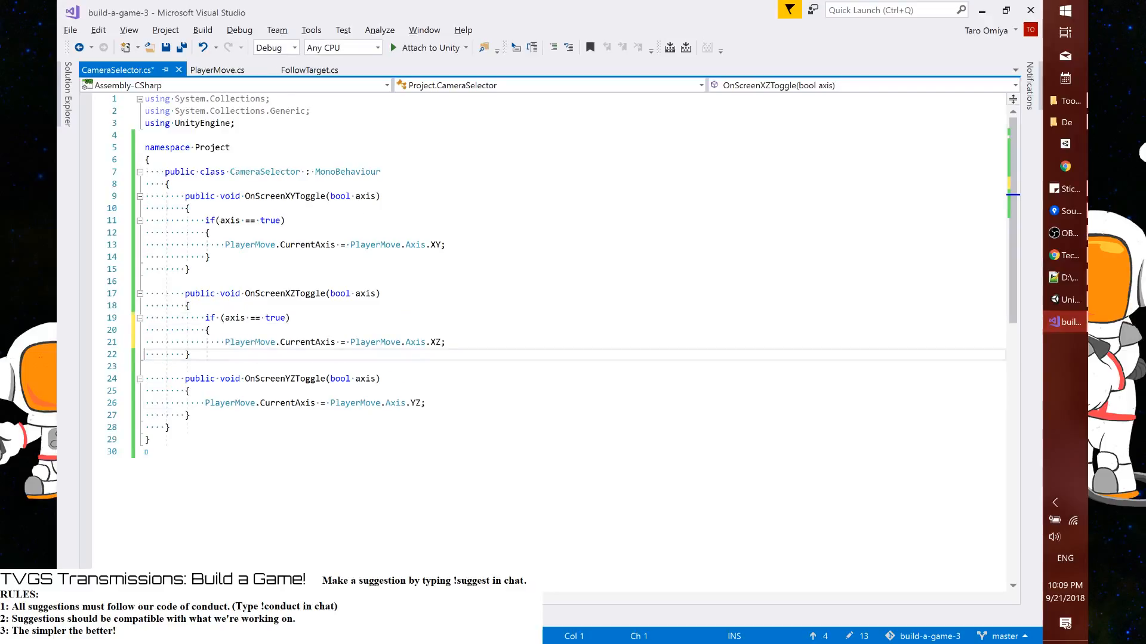
key("End")
key("Return")
type("}")
Wrap the CurrentAxis assignment in OnScreenYZToggle with the same if (axis == true) block, close its brace and save the script
key("Down")
key("Down")
key("Down")
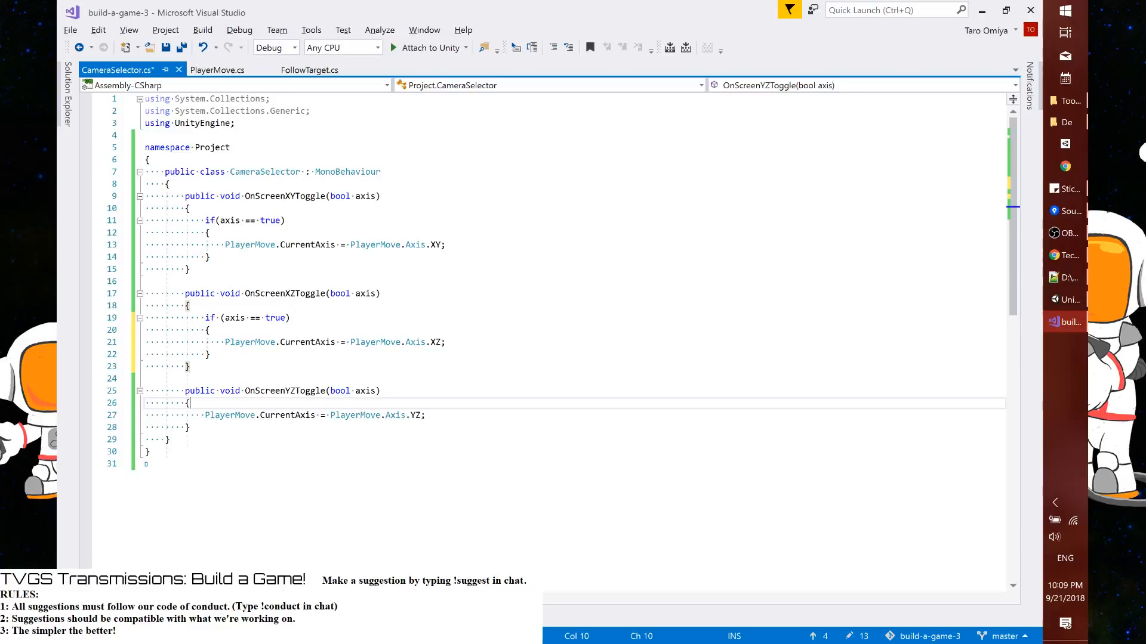
key("ctrl+v")
key("Down")
key("Down")
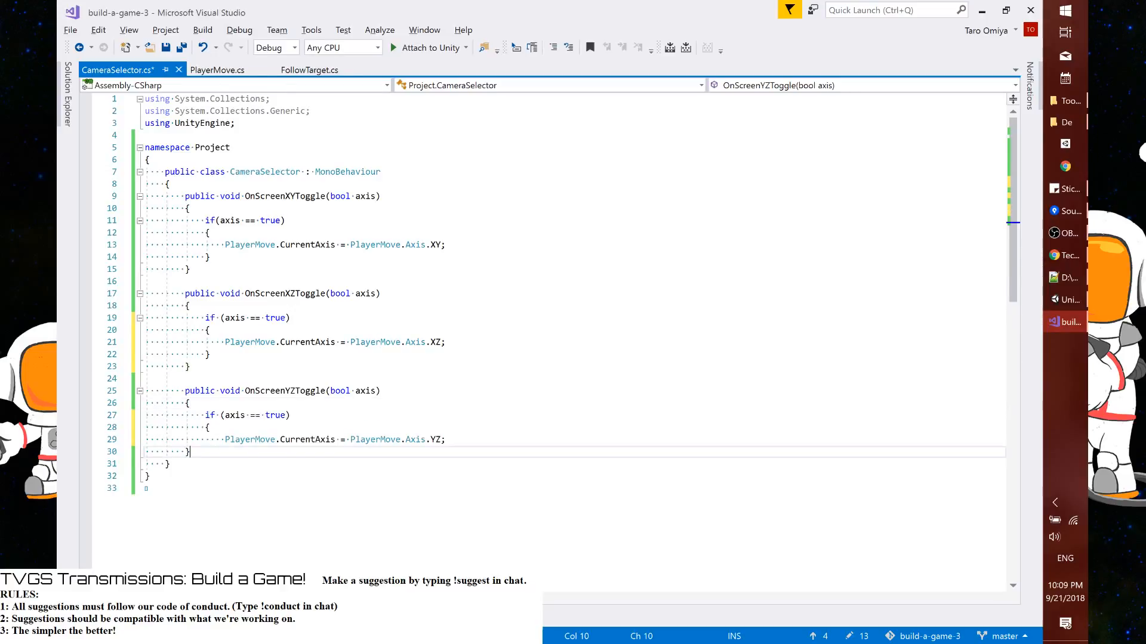
key("Return")
type("}")
key("ctrl+s")
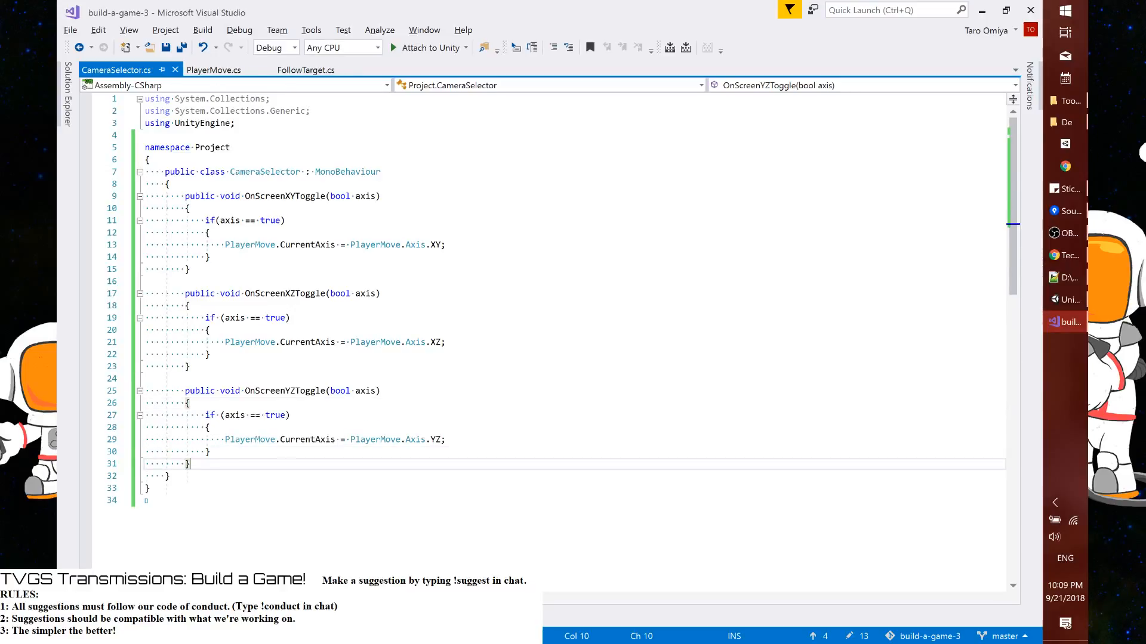
Switch to Unity and add a Canvas Group component to the three selected camera buttons
key("alt+Tab")
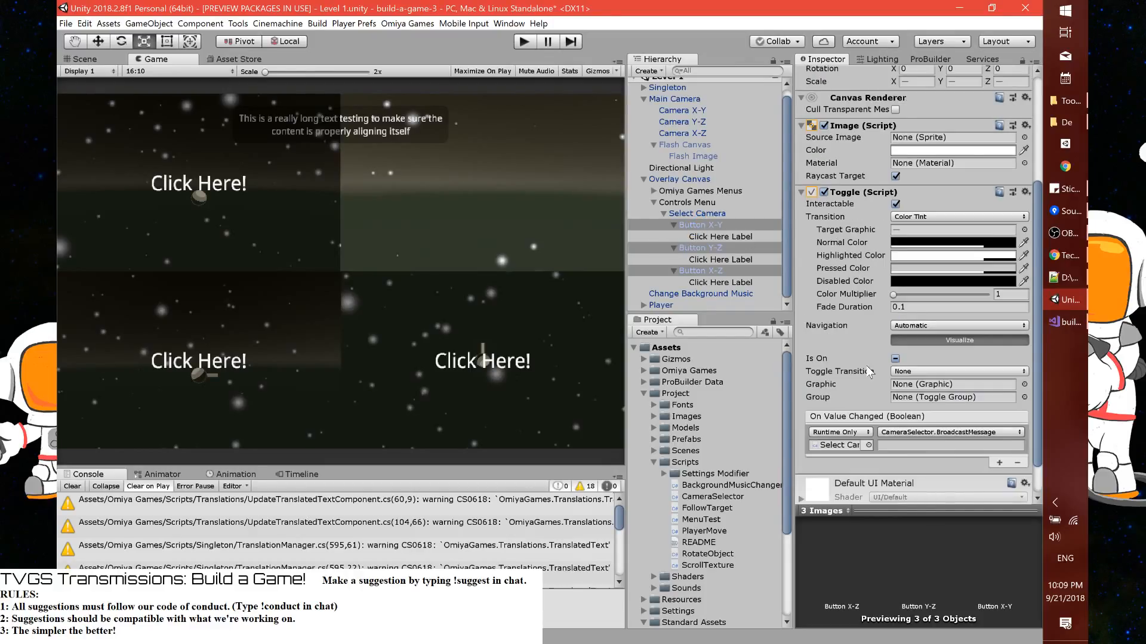
left_click(893, 487)
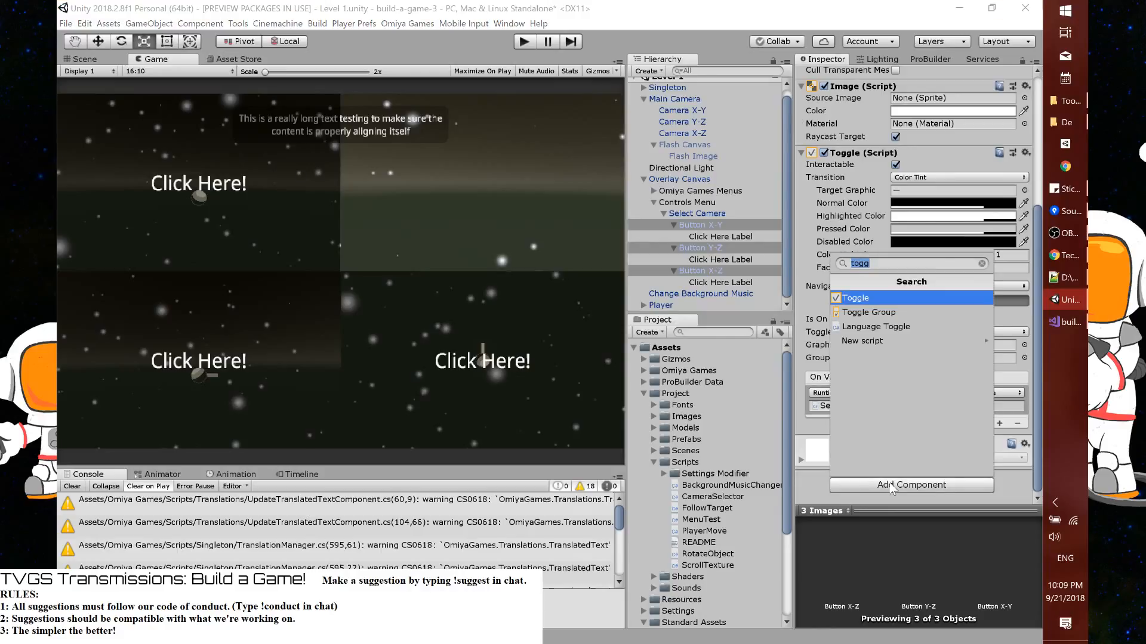
type("group")
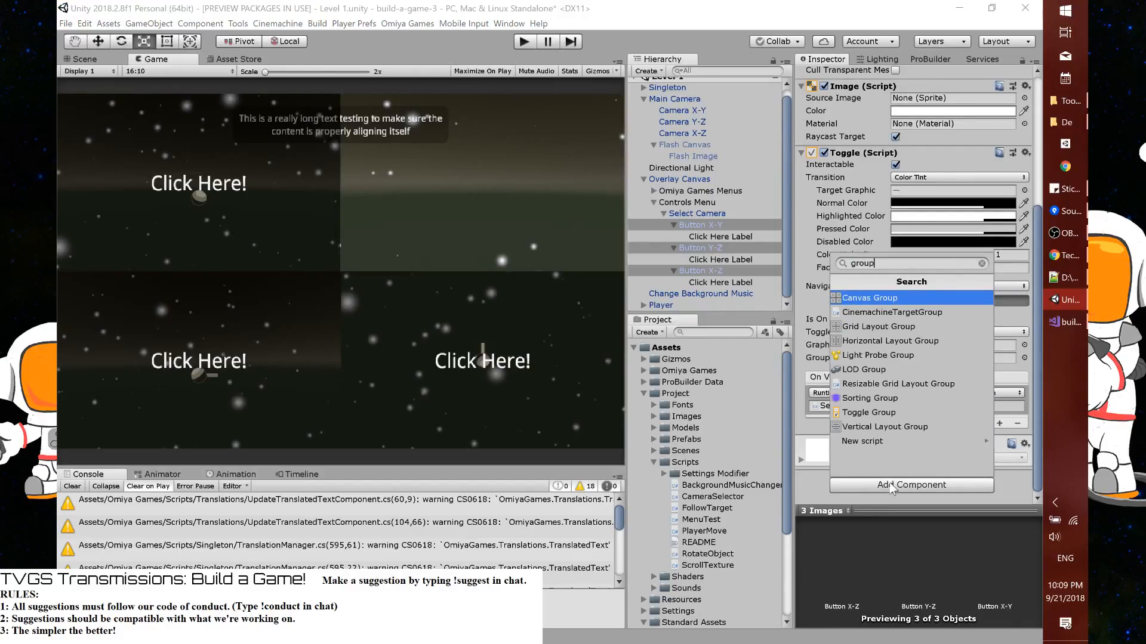
key("Return")
scroll(880, 481, "down", 3)
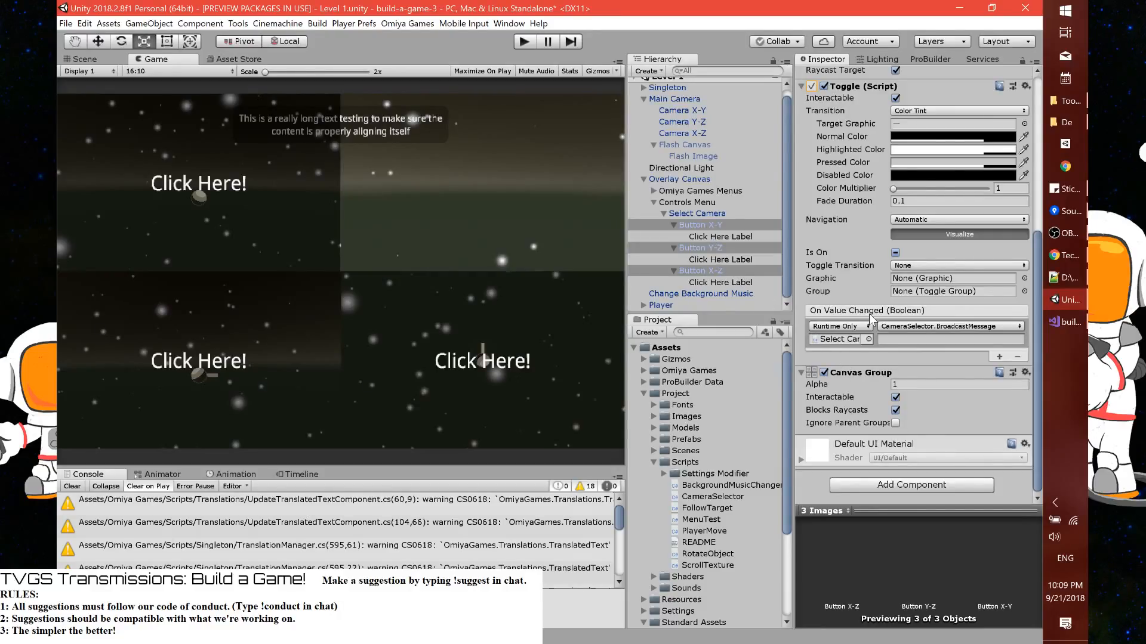
Set Button X-Y's On Value Changed event to the dynamic CameraSelector.OnScreenXYToggle function
left_click(711, 222)
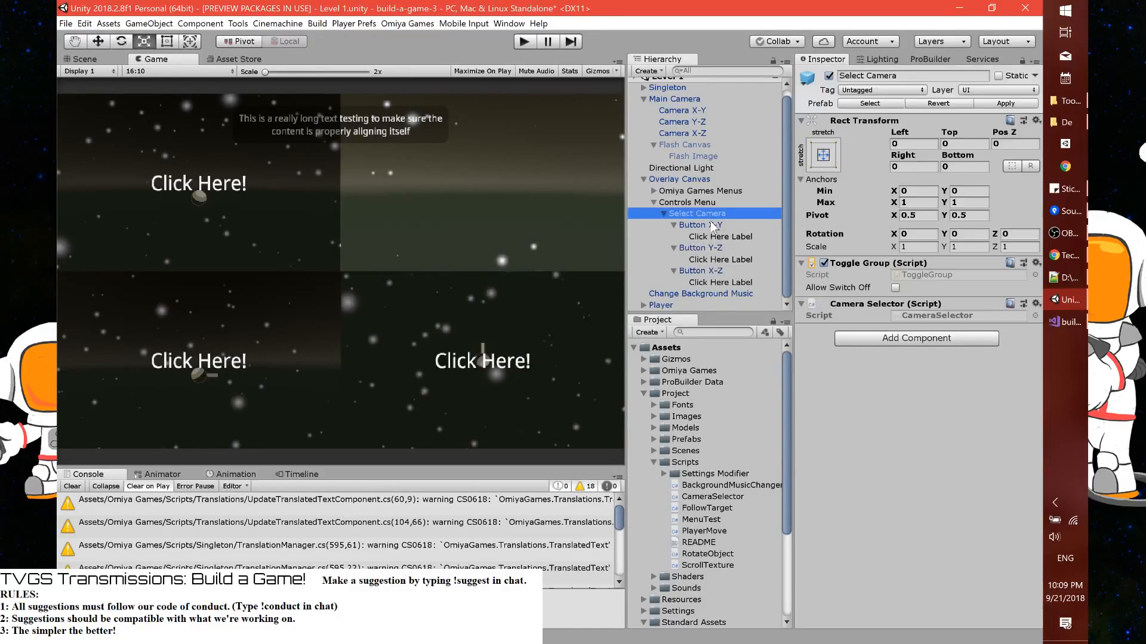
scroll(943, 413, "down", 10)
left_click(889, 327)
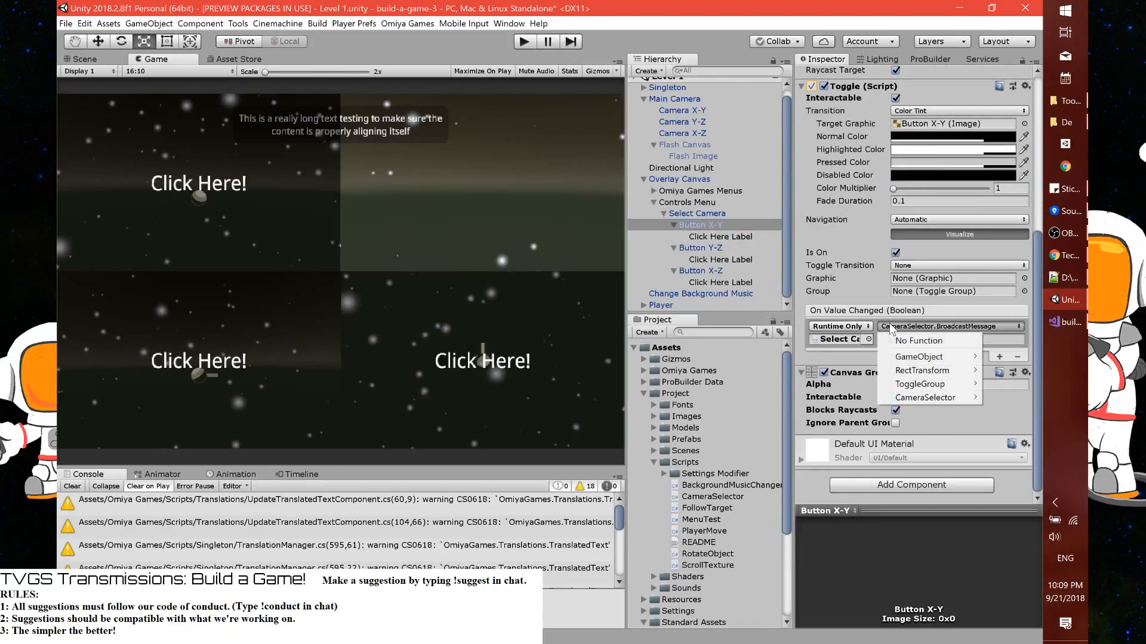
mouse_move(930, 397)
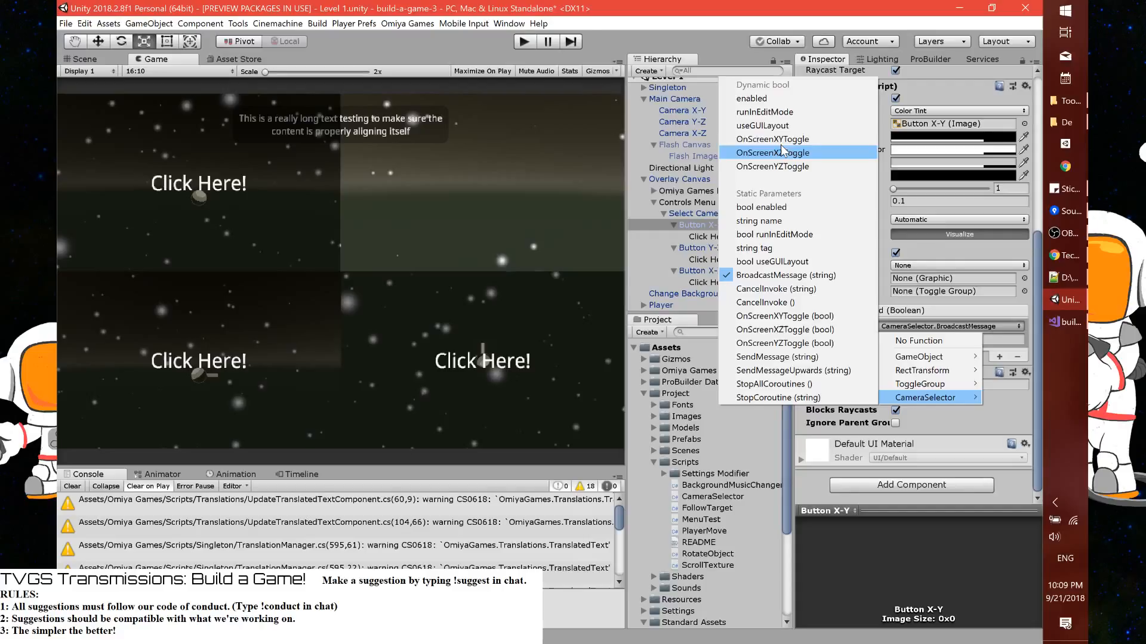
left_click(781, 140)
Set Button Y-Z's On Value Changed event to the dynamic CameraSelector.OnScreenXZToggle function and reopen its CameraSelector function choices
left_click(705, 248)
left_click(910, 328)
mouse_move(903, 399)
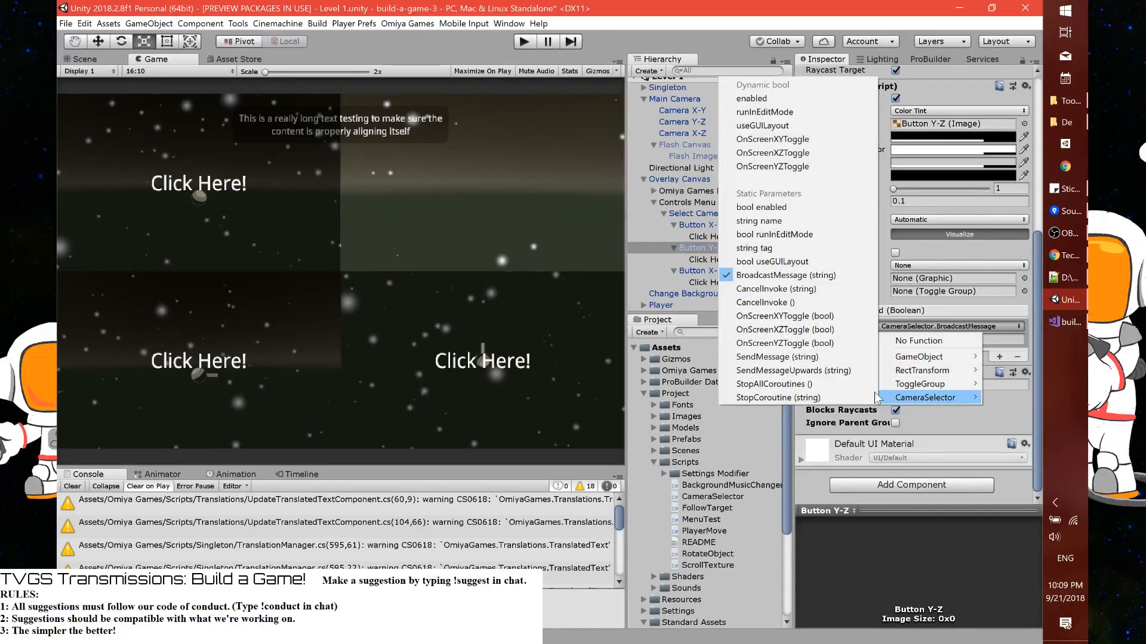
left_click(776, 152)
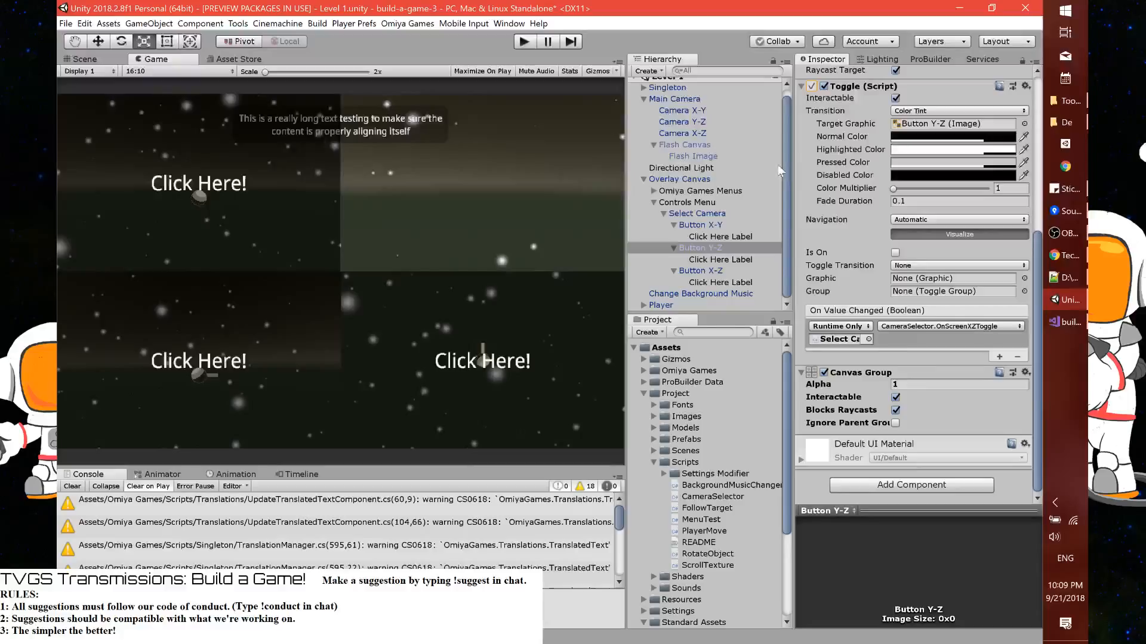
left_click(911, 328)
mouse_move(906, 398)
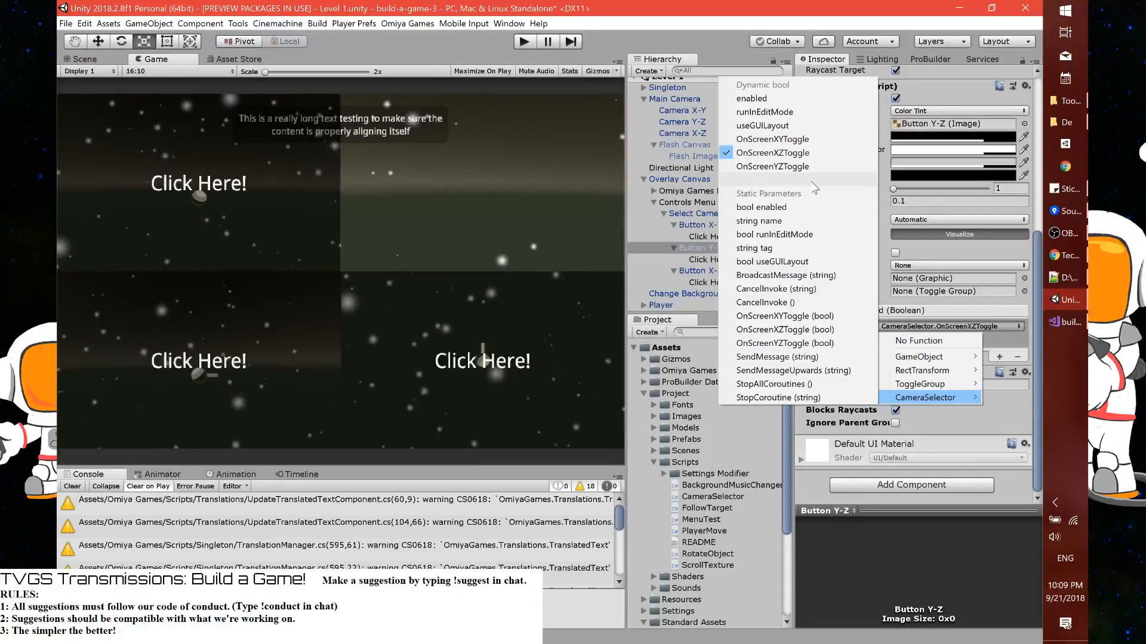
Set Button X-Z's On Value Changed event to the dynamic CameraSelector.OnScreenXZToggle function
left_click(697, 271)
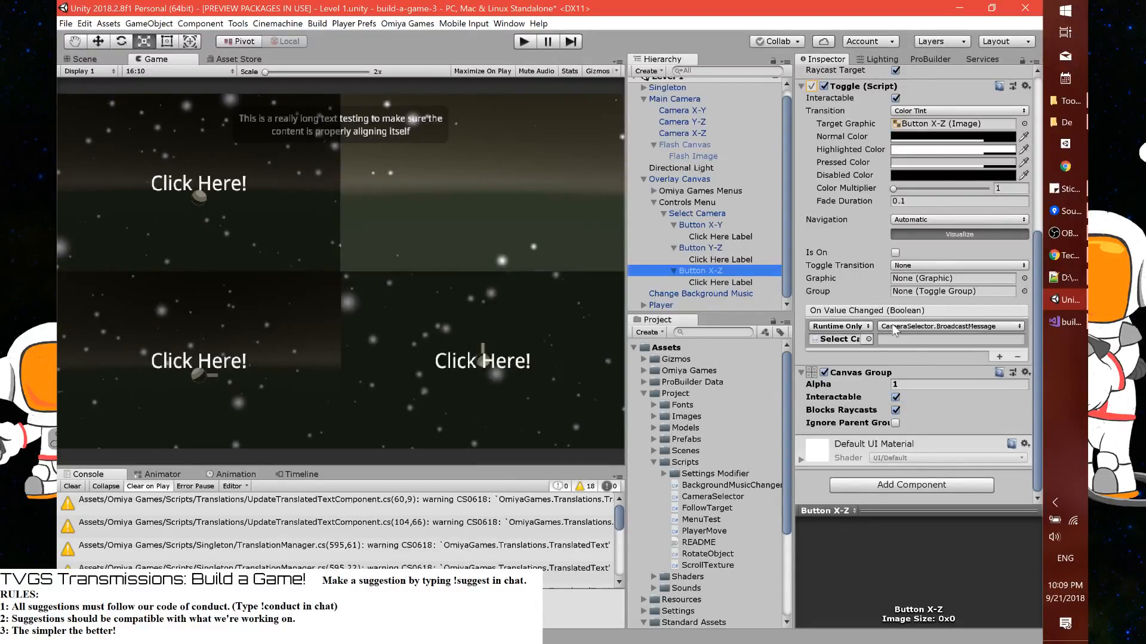
left_click(895, 327)
mouse_move(925, 397)
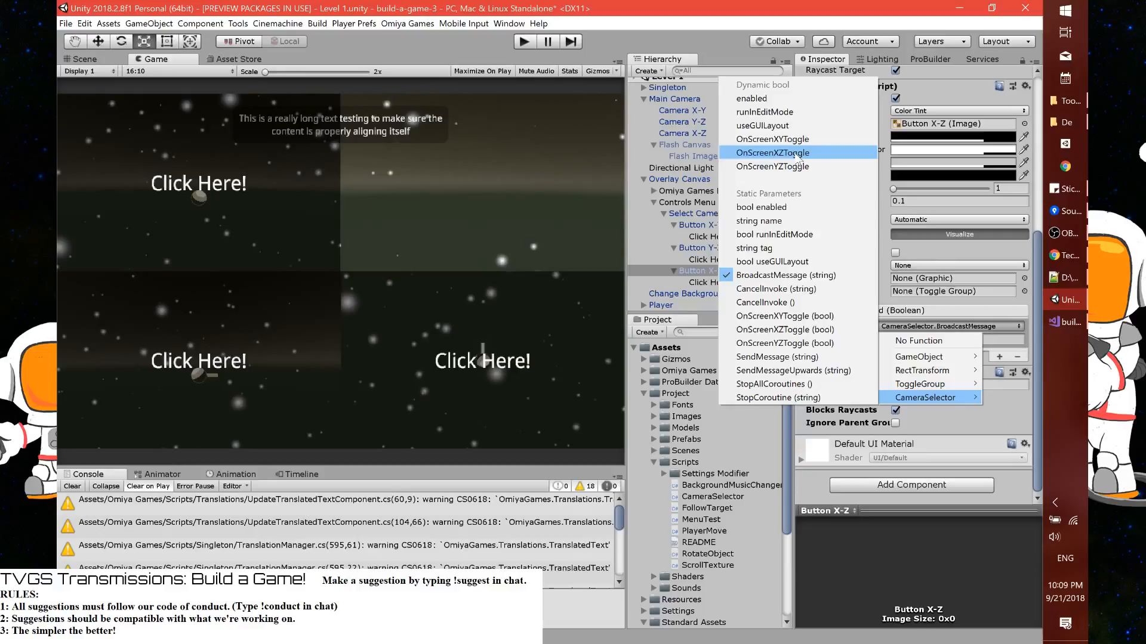
left_click(799, 155)
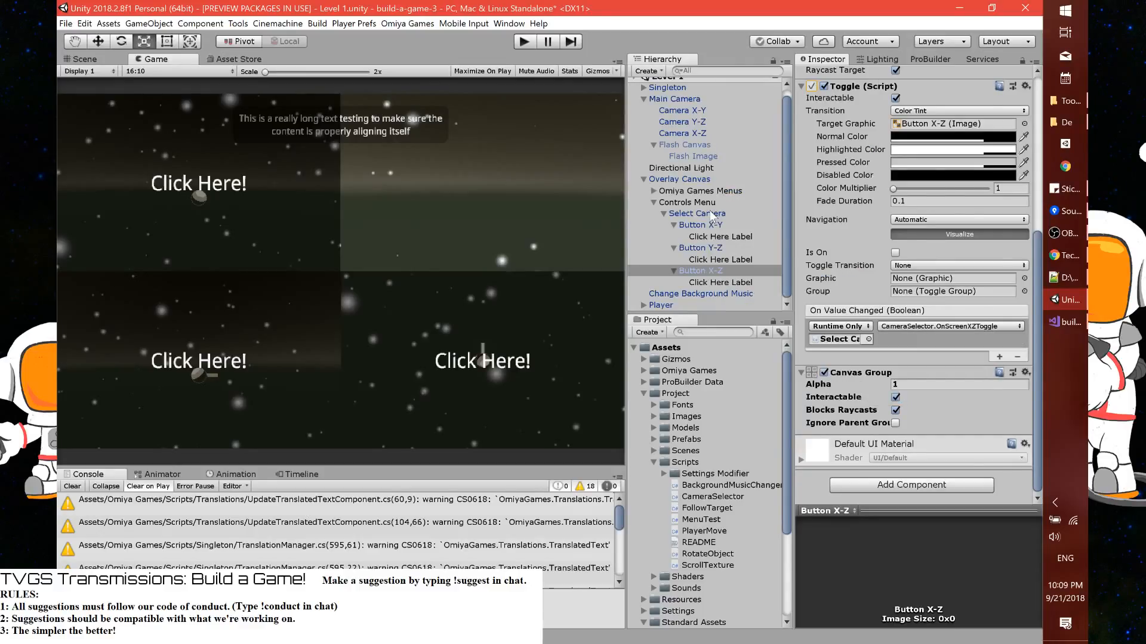
Apply the Select Camera object's changes to its prefab and open its CameraSelector script for editing
left_click(710, 214)
left_click(997, 105)
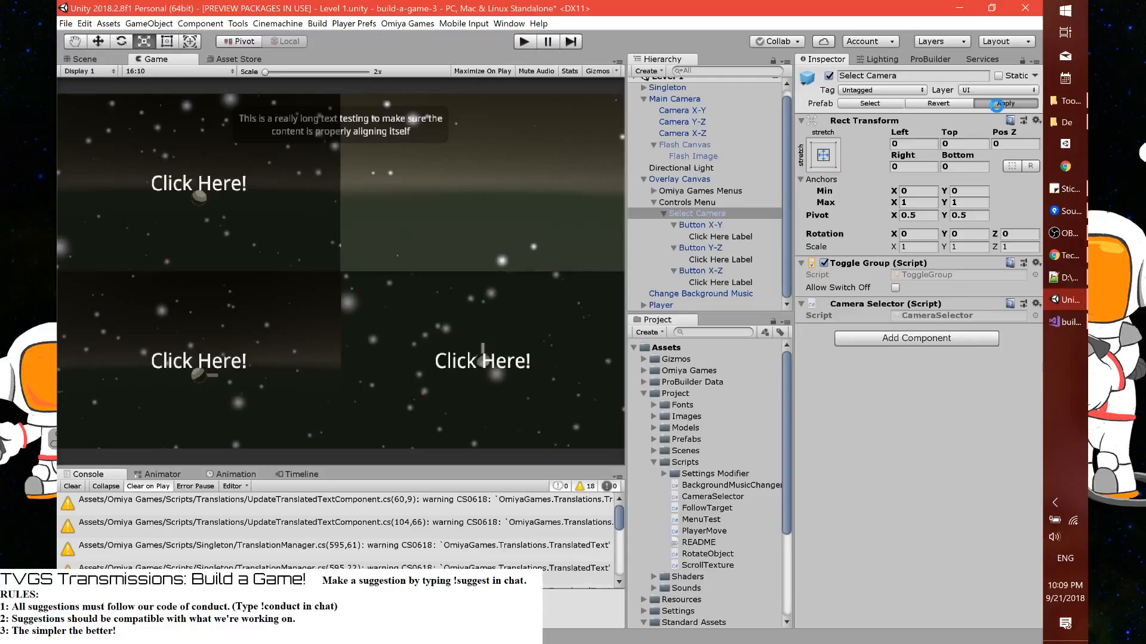
left_click(932, 316)
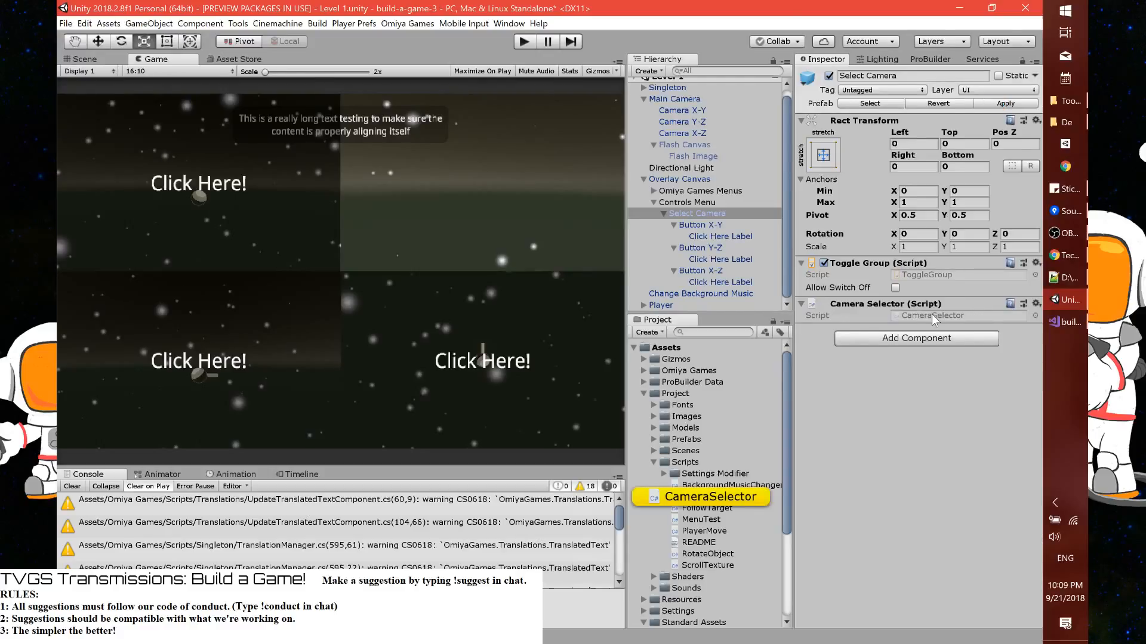
double_click(932, 314)
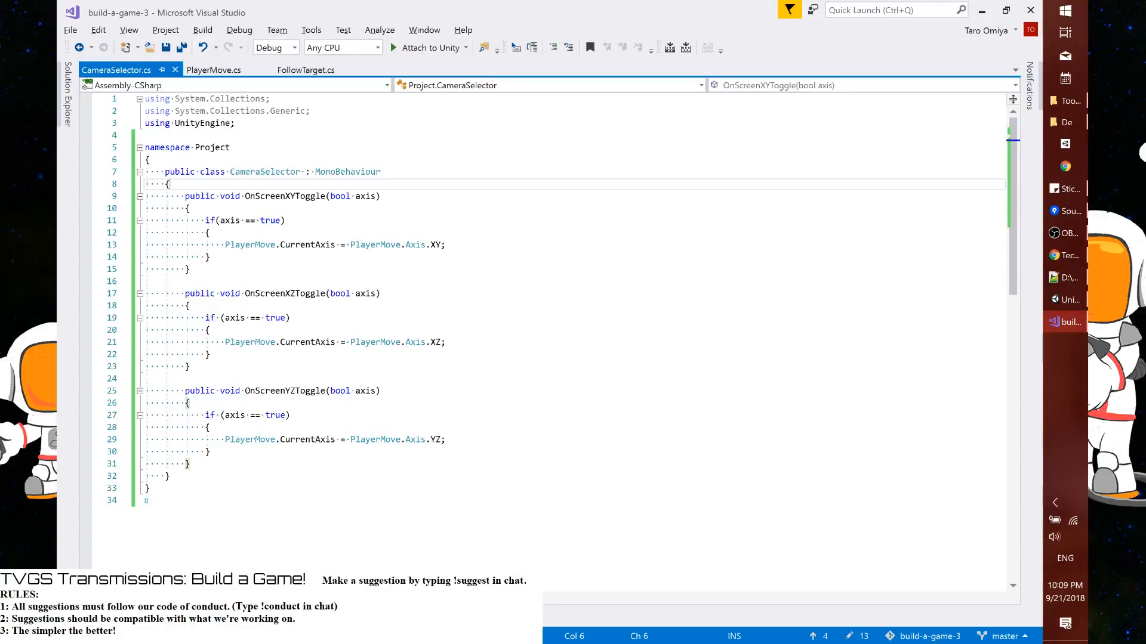
Add a [SerializeField] attribute at the top of the CameraSelector class and begin a Graphi type name below it
key("Return")
type("[SerializeField")
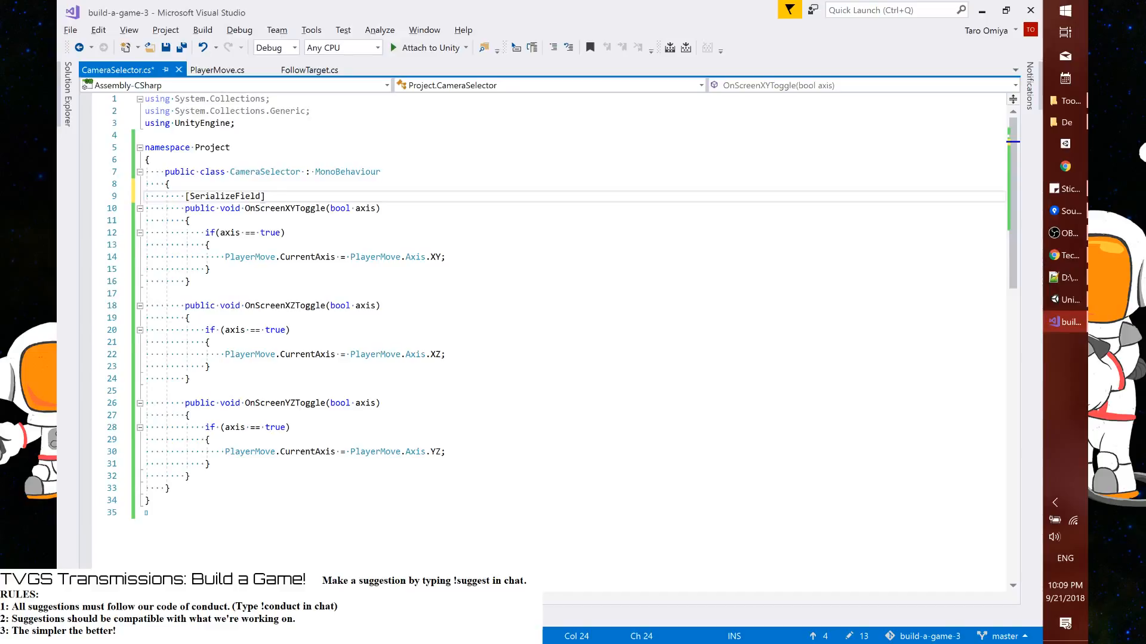
type("]")
key("Return")
type("Graph")
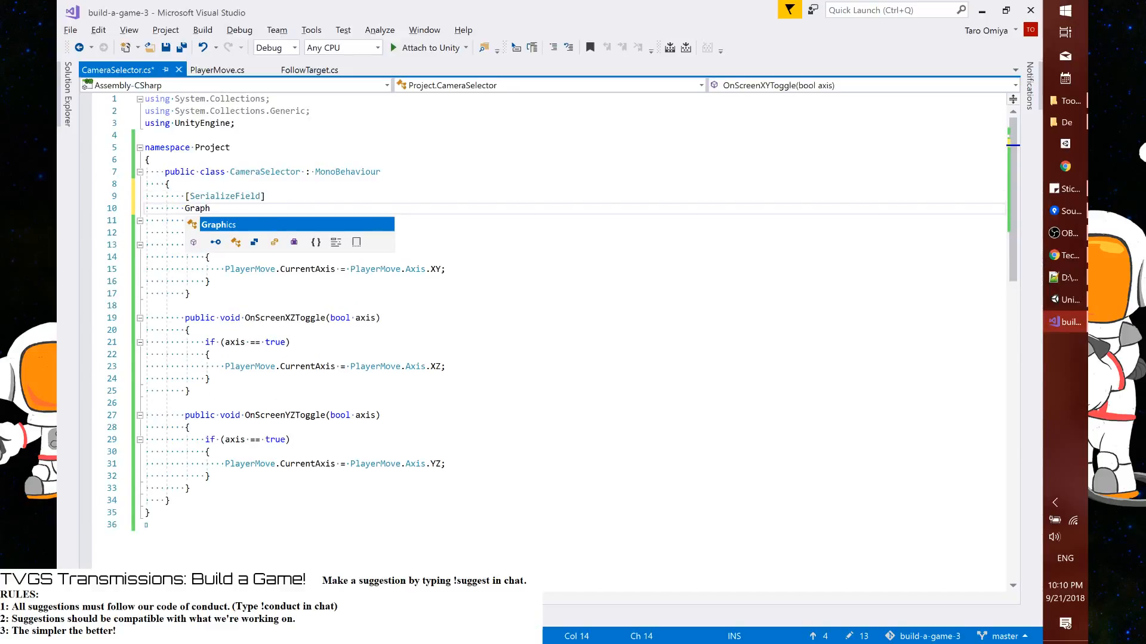
type("i")
key("ctrl+shift+Left")
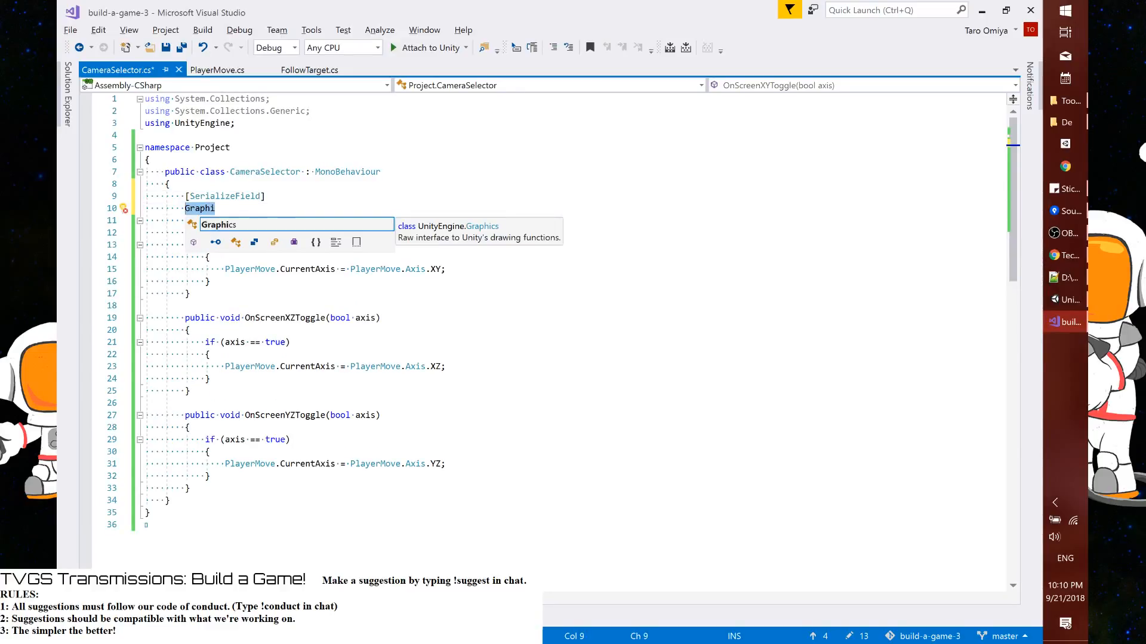
Add the directive using UnityEngine.UI; below using UnityEngine;, followed by a blank line before the namespace
left_click(237, 123)
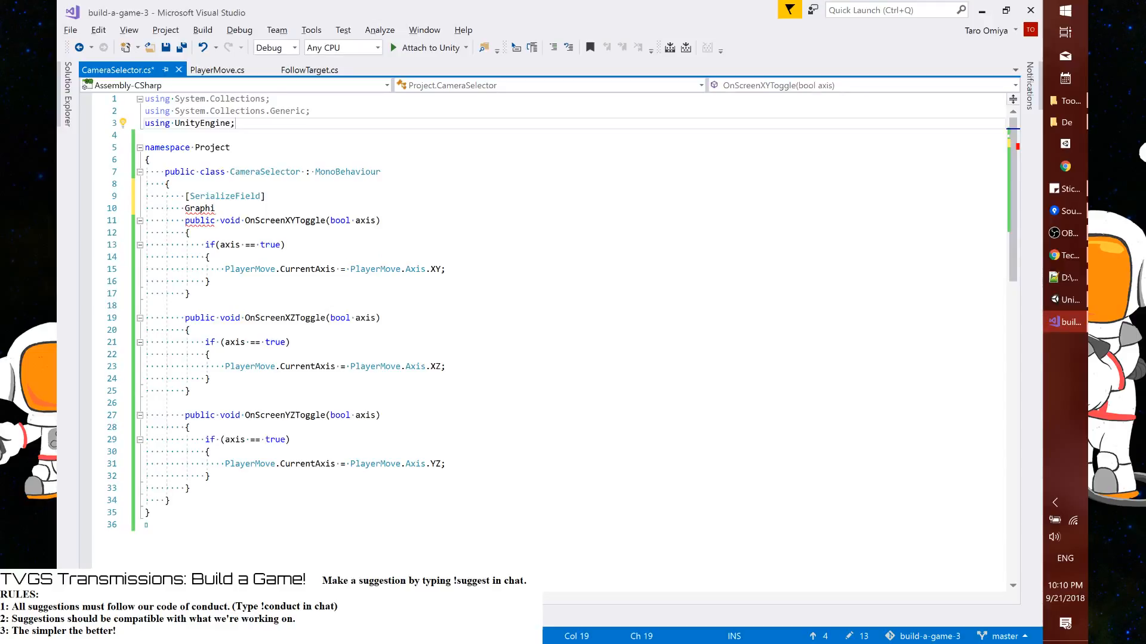
key("Down")
type("using UnityEngine;")
key("Left")
type(".")
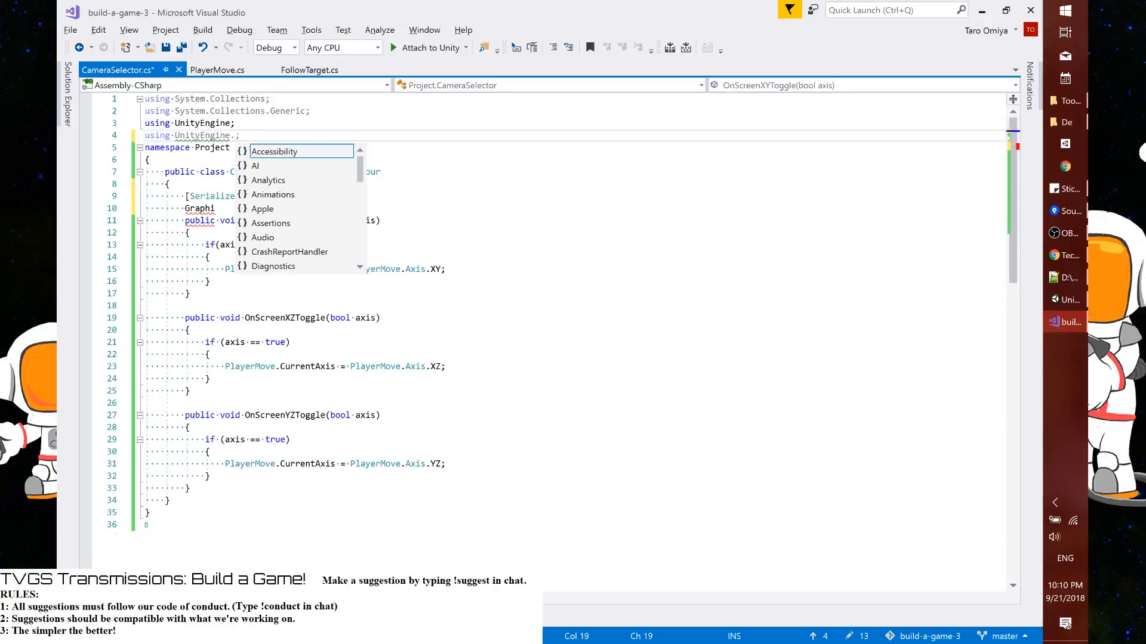
type("UI")
key("End")
key("Return")
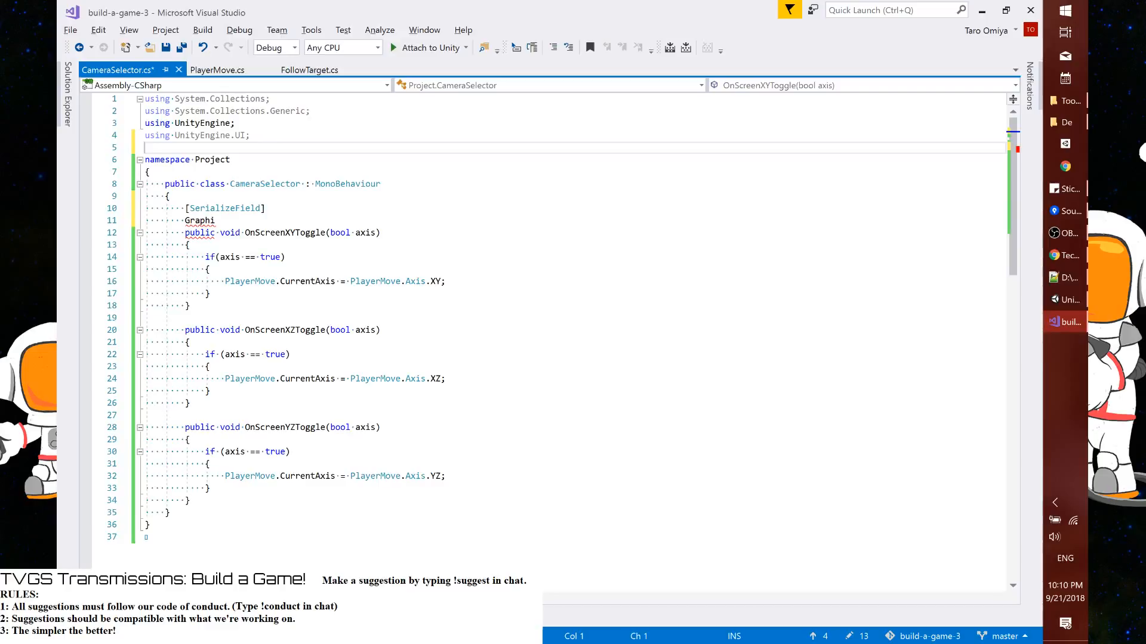
Replace the unfinished Graphi type with the field declaration CanvasGroup toggleXZ; and save the script
double_click(200, 221)
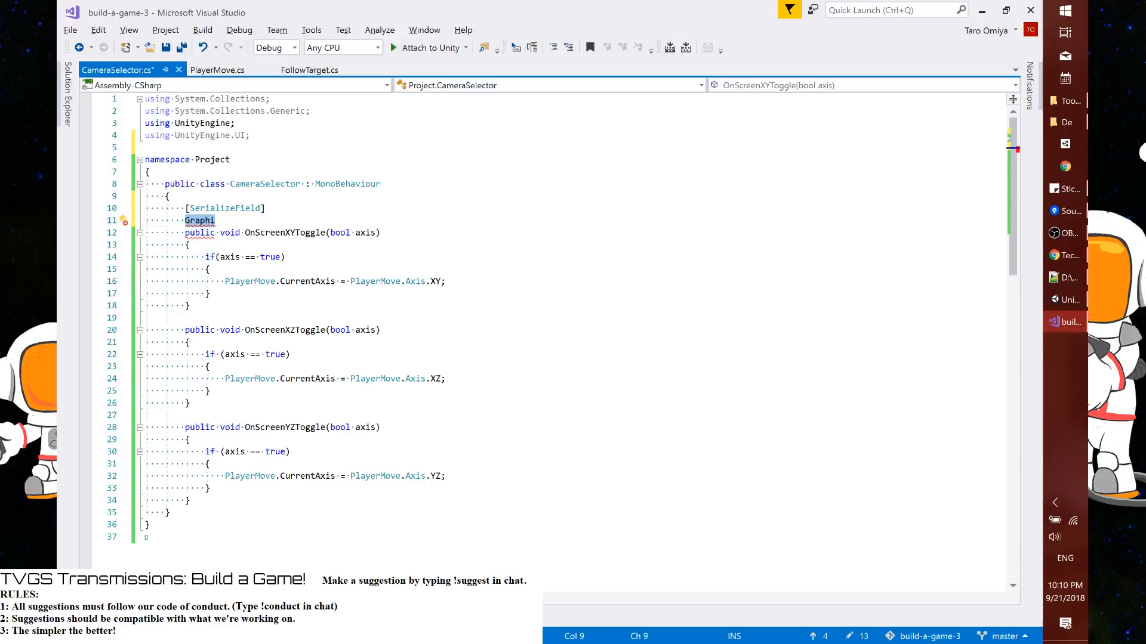
type("Canvas")
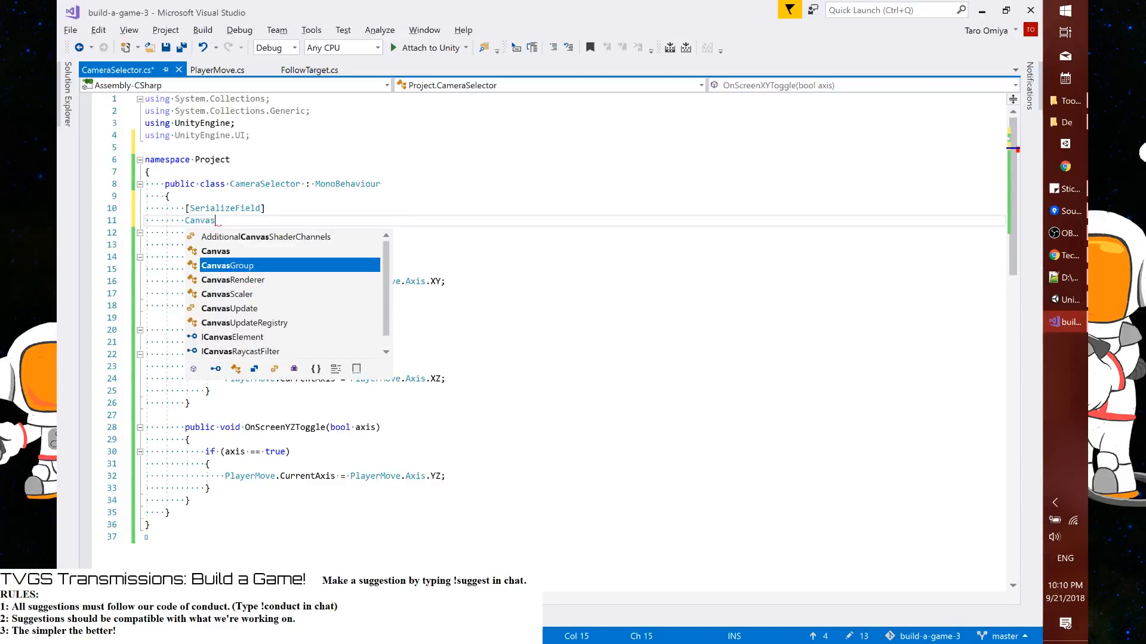
key("Return")
key("Return")
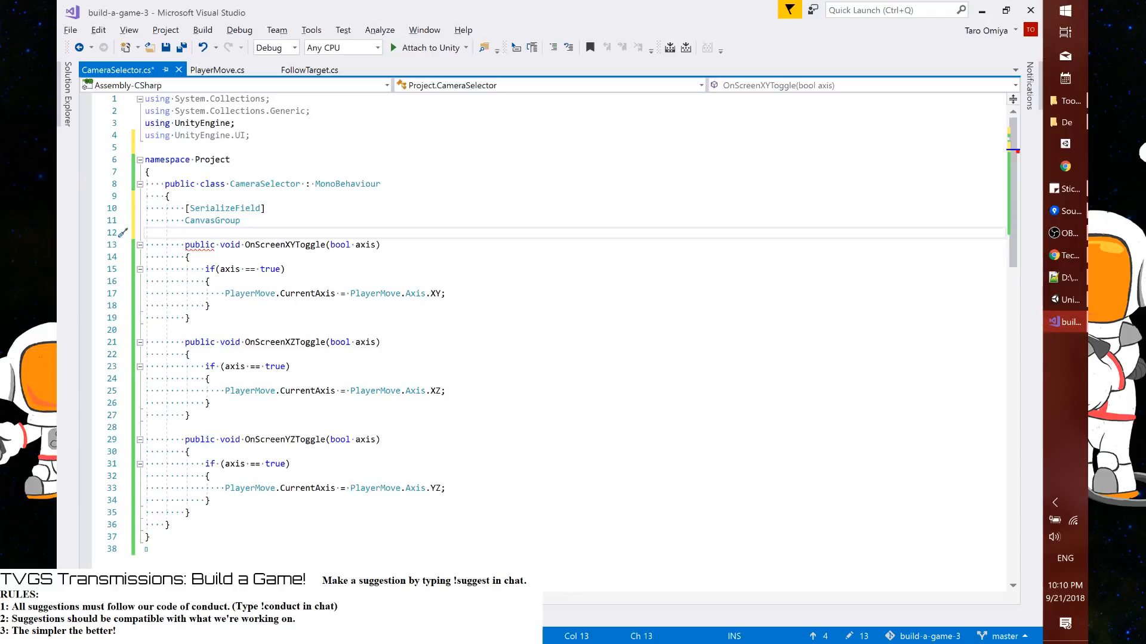
left_click(240, 221)
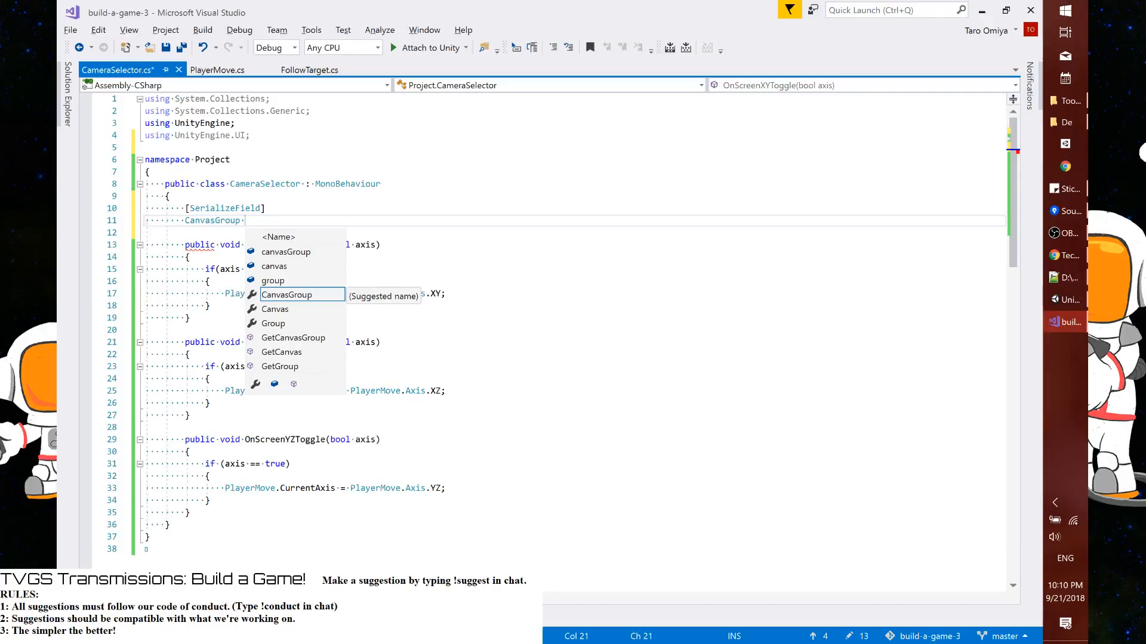
type("toggleX")
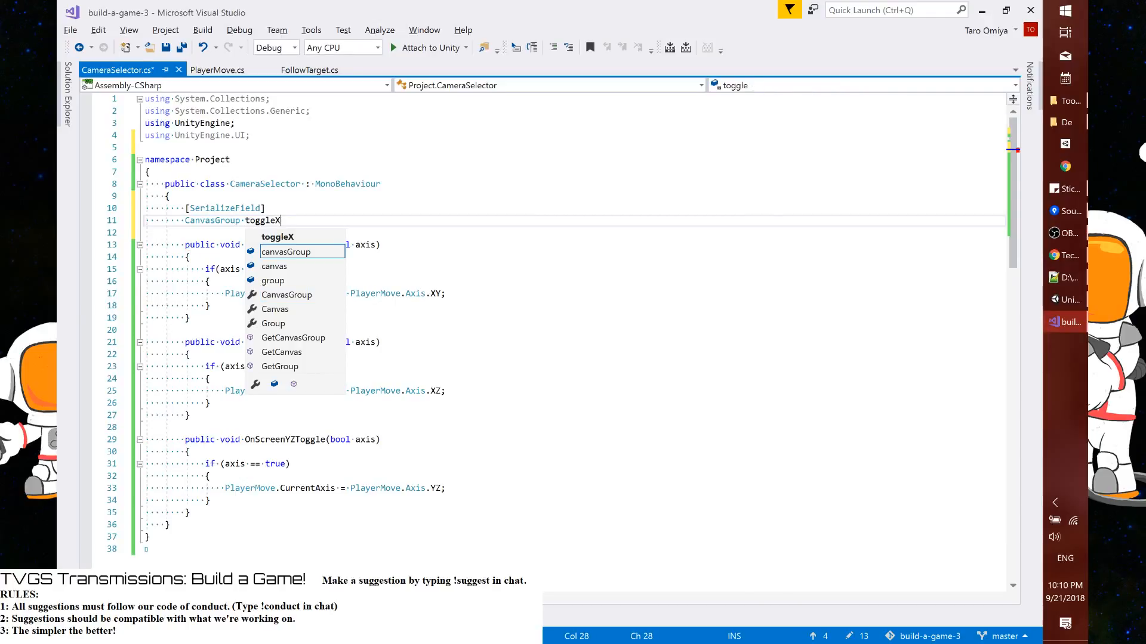
type("Z;")
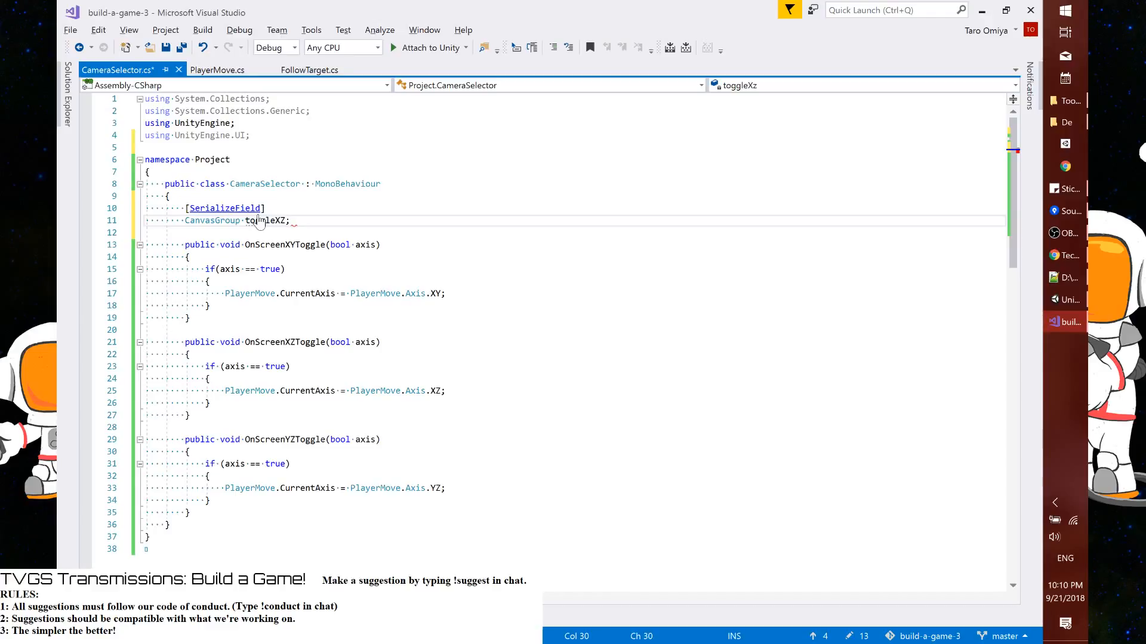
key("ctrl+s")
Duplicate the serialized CanvasGroup toggleXZ field twice so that there are three declarations
key("Home")
key("Home")
key("shift+Up")
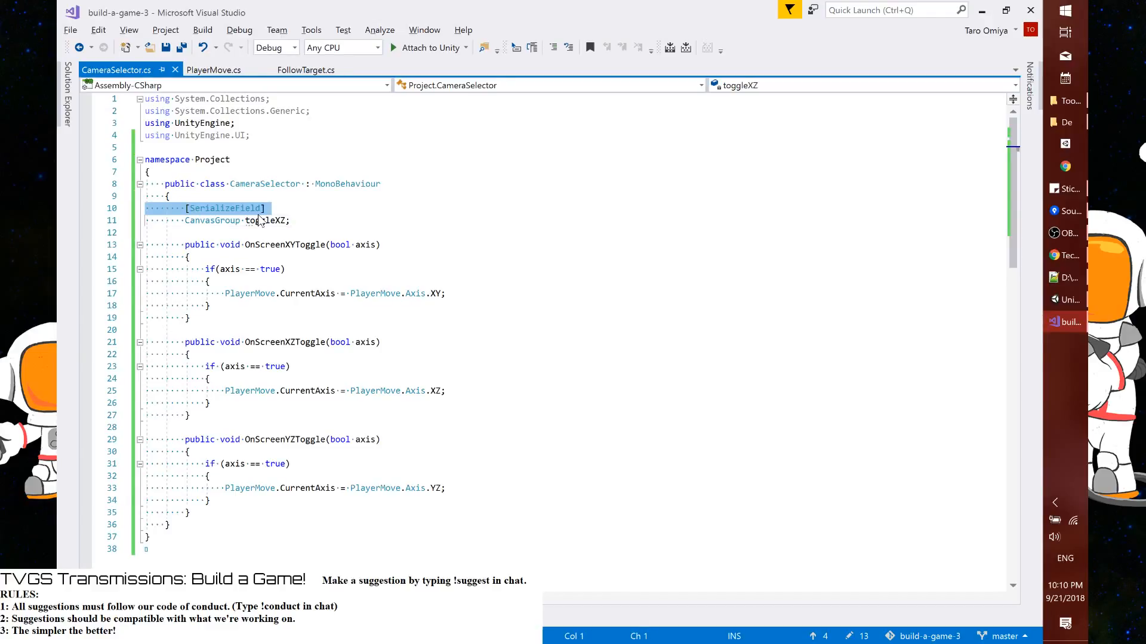
key("shift+Up")
type("[SerializeField]         CanvasGroup toggleXZ;")
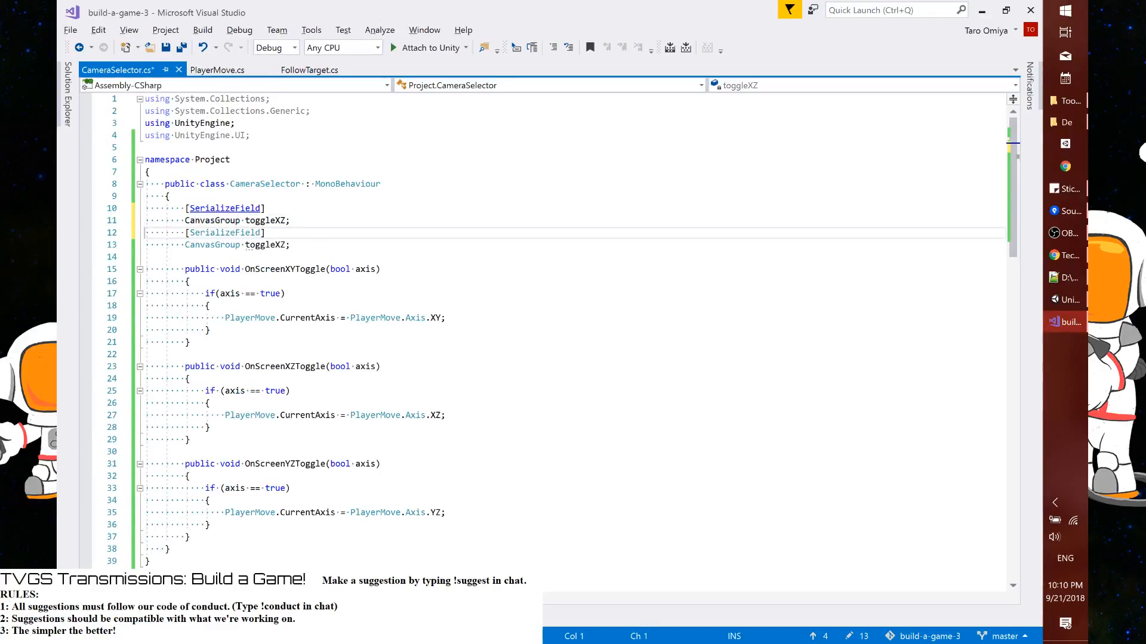
key("Down")
key("Down")
type("[SerializeField]         CanvasGroup toggleXZ;")
Rename the third CanvasGroup field to toggleYZ and the first one to toggleXY, and save the script
key("Left")
key("Left")
key("shift+Left")
key("shift+Left")
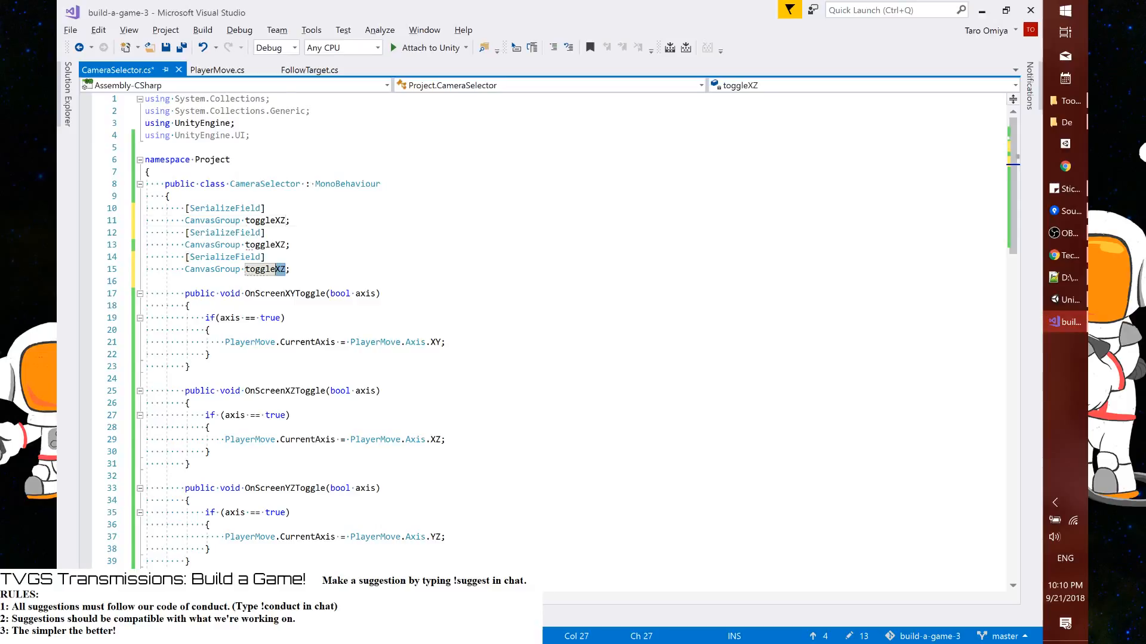
type("YZ")
key("Up")
key("Up")
key("Up")
key("Up")
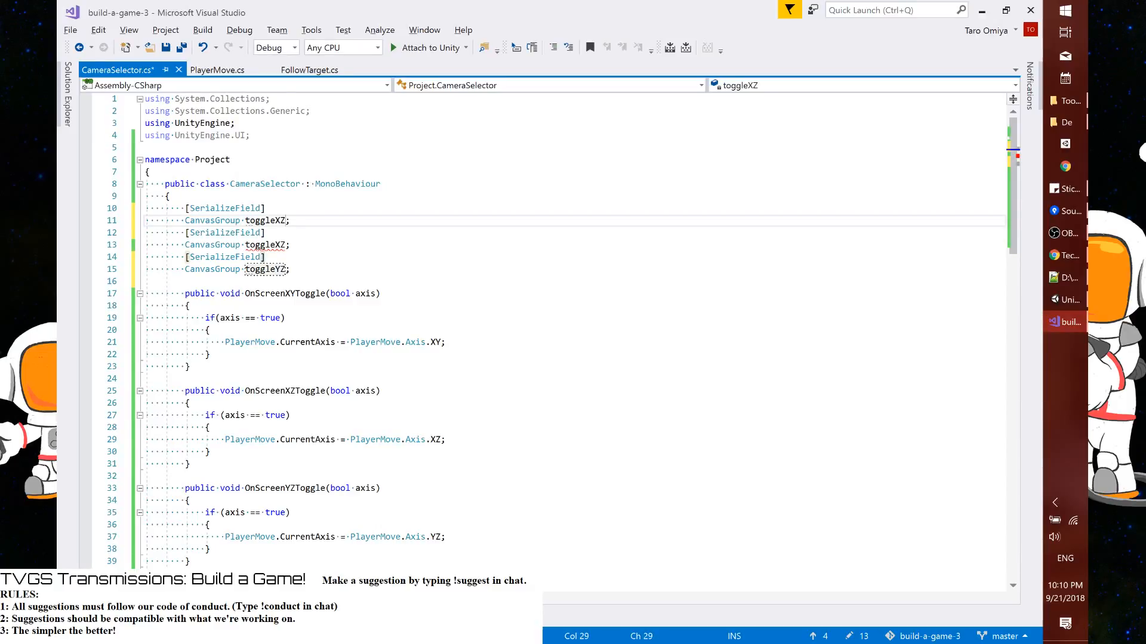
key("BackSpace")
type("Y")
key("ctrl+s")
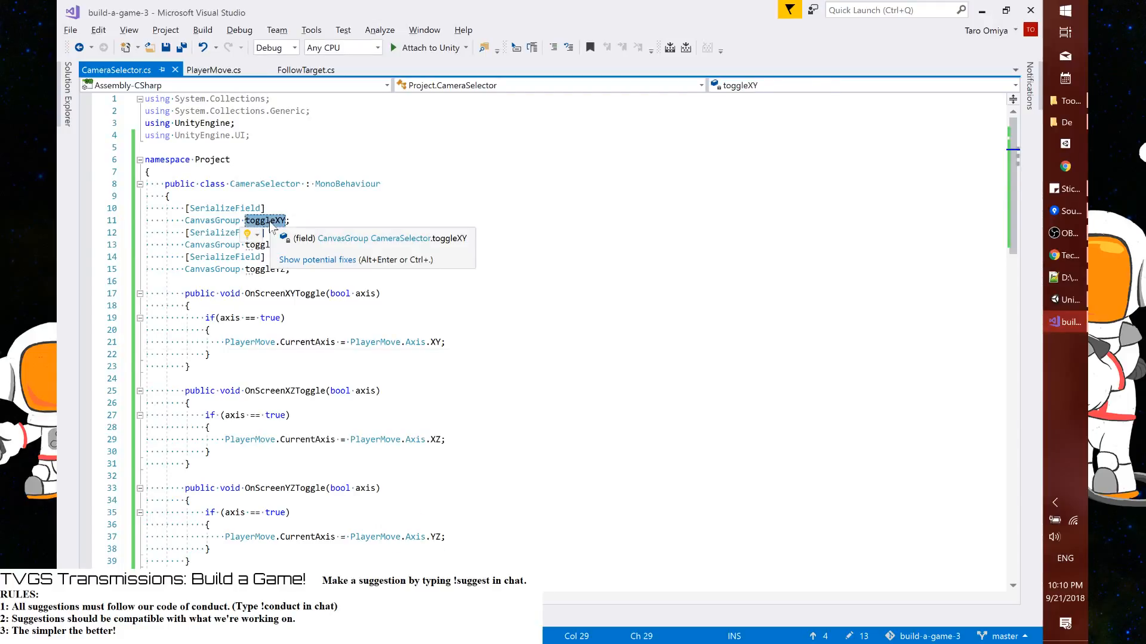
Add the line toggleXY.alpha = 0; below the axis assignment in OnScreenXYToggle and save the script
left_click(446, 342)
key("Return")
type("toggleXY.")
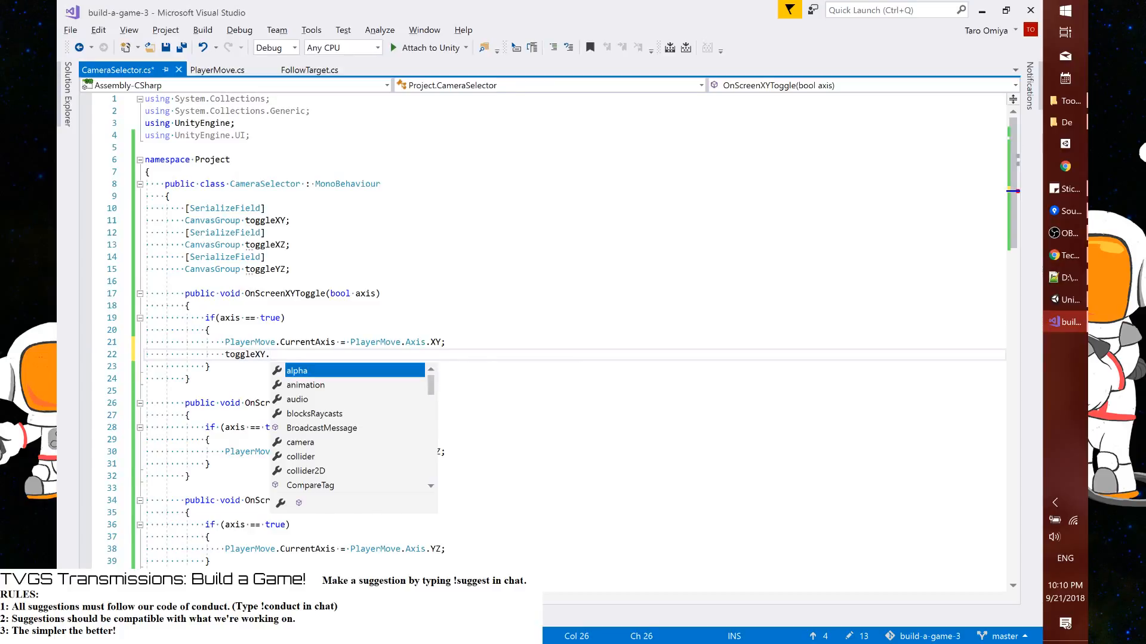
type("alpha = 0;")
key("ctrl+s")
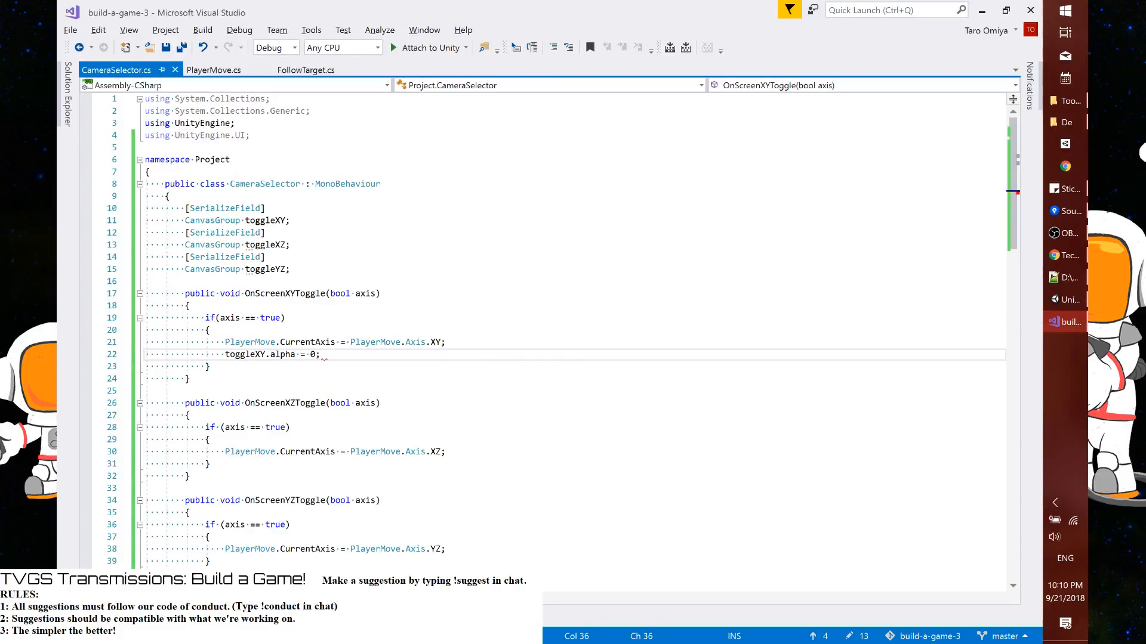
Add toggleXZ.alpha = 1; and toggleYZ.alpha = 1; below the toggleXY alpha line in OnScreenXYToggle and save the script
key("Return")
left_click(225, 256)
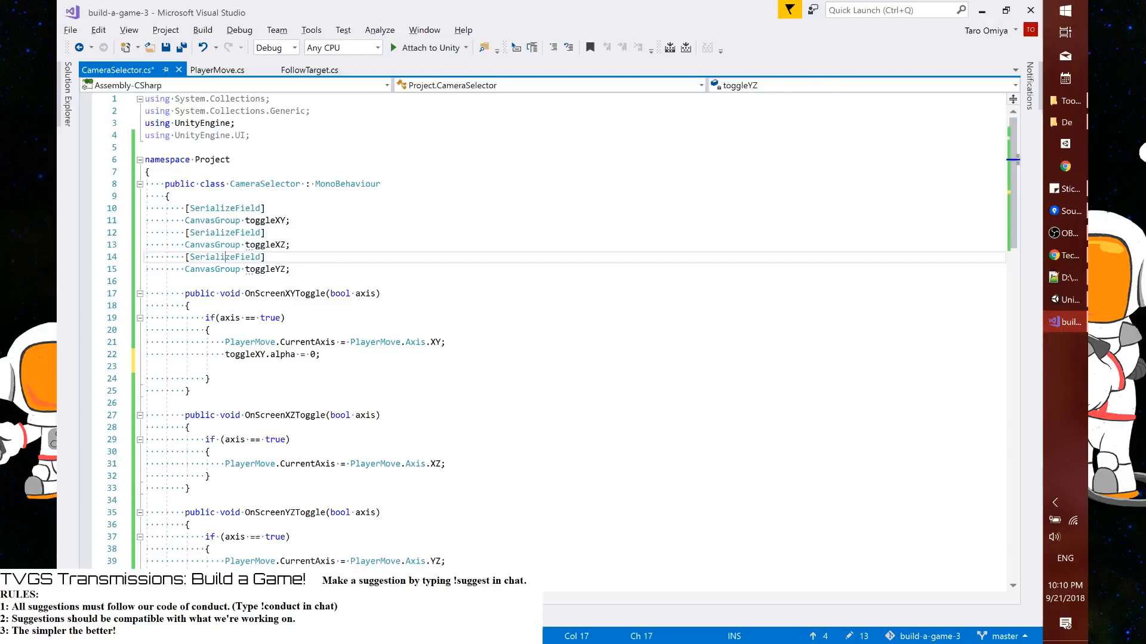
left_click(286, 293)
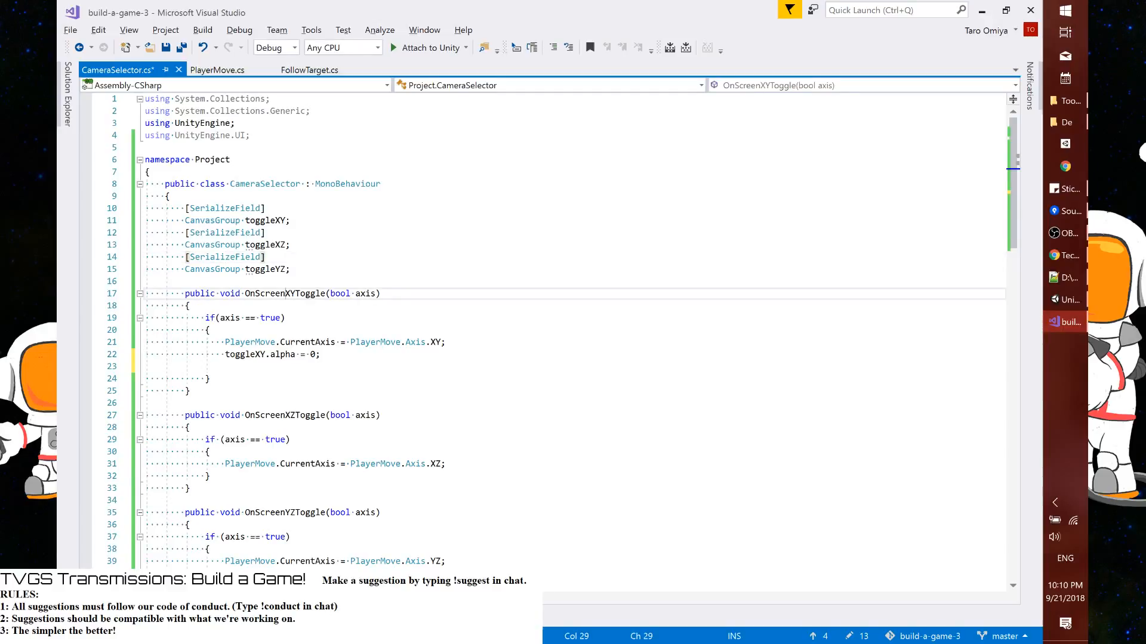
left_click(225, 366)
type("toggleXZ.alpha = 1;")
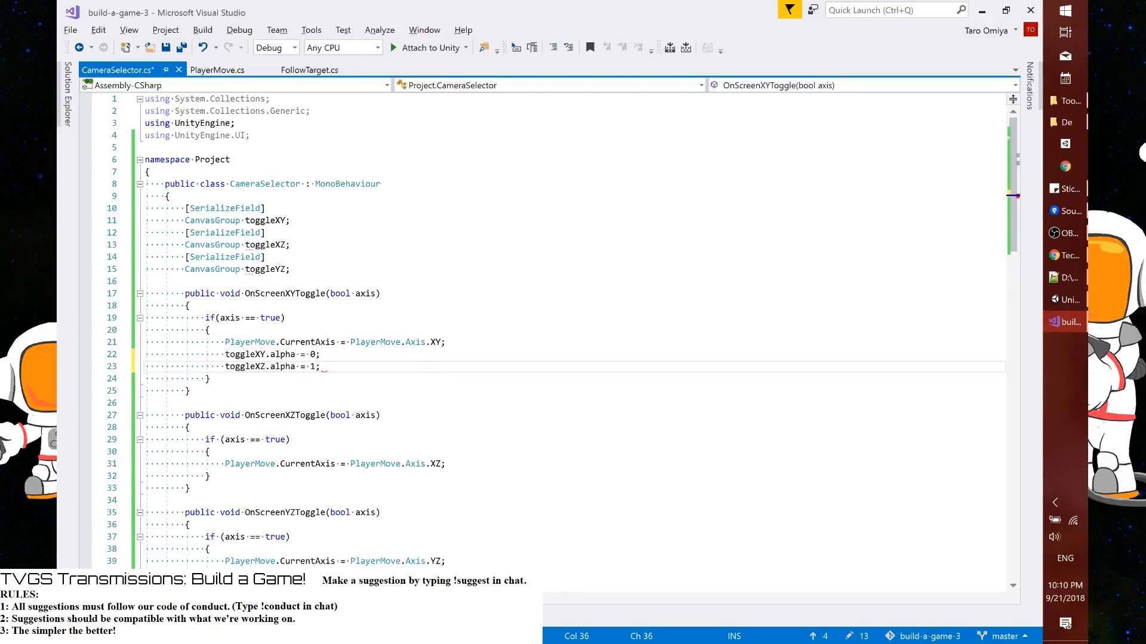
key("Return")
type("toggleYZ")
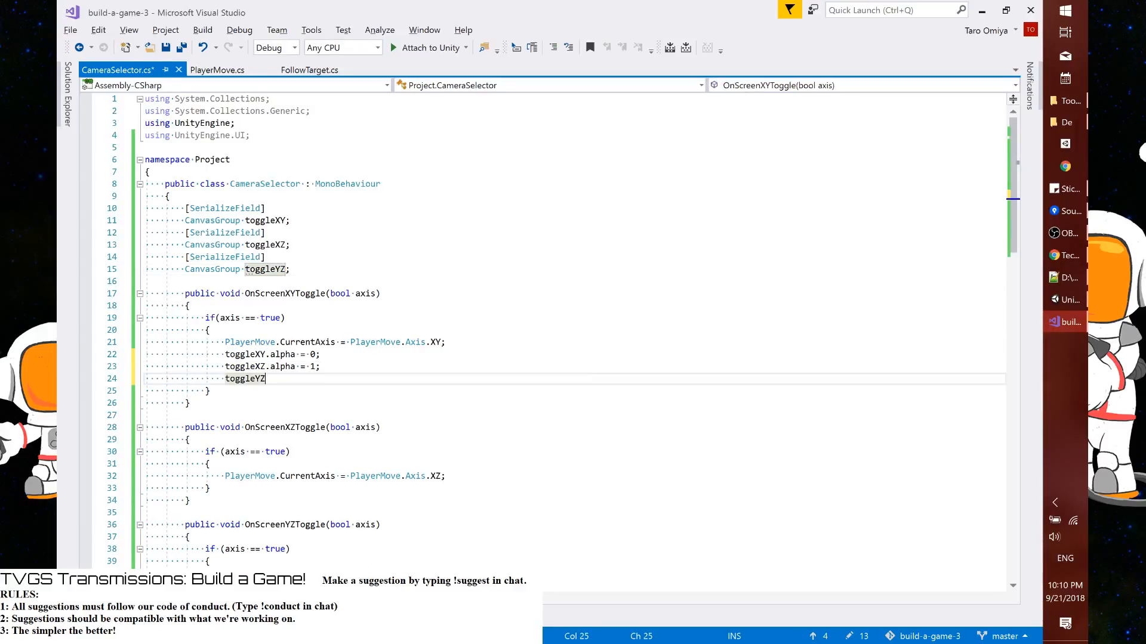
type(".")
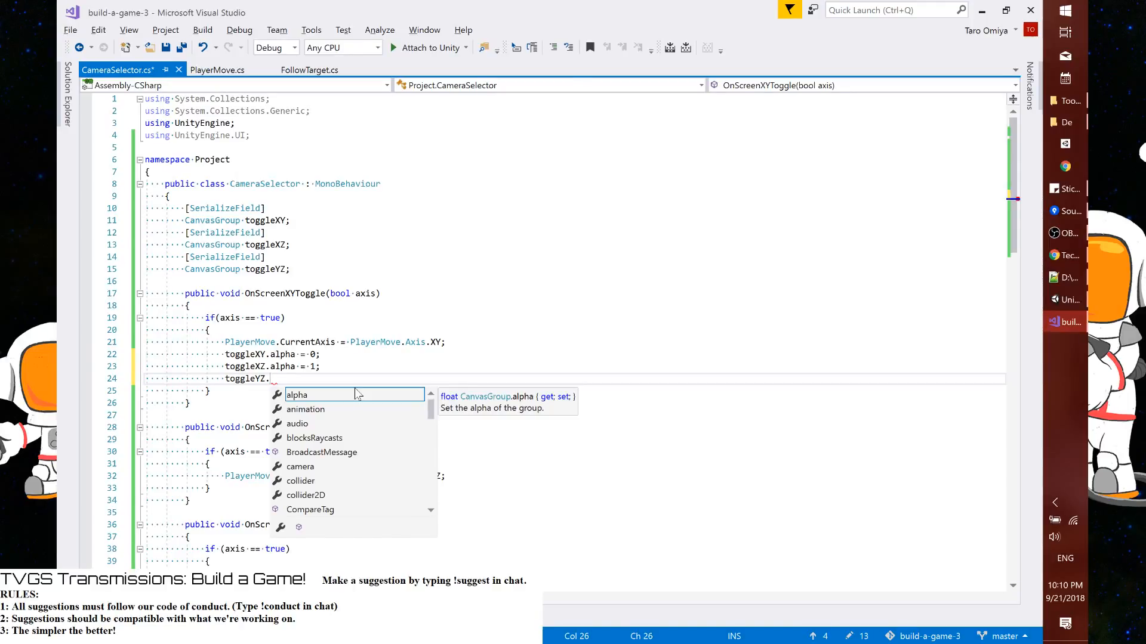
type("alpha = 1;")
key("ctrl+s")
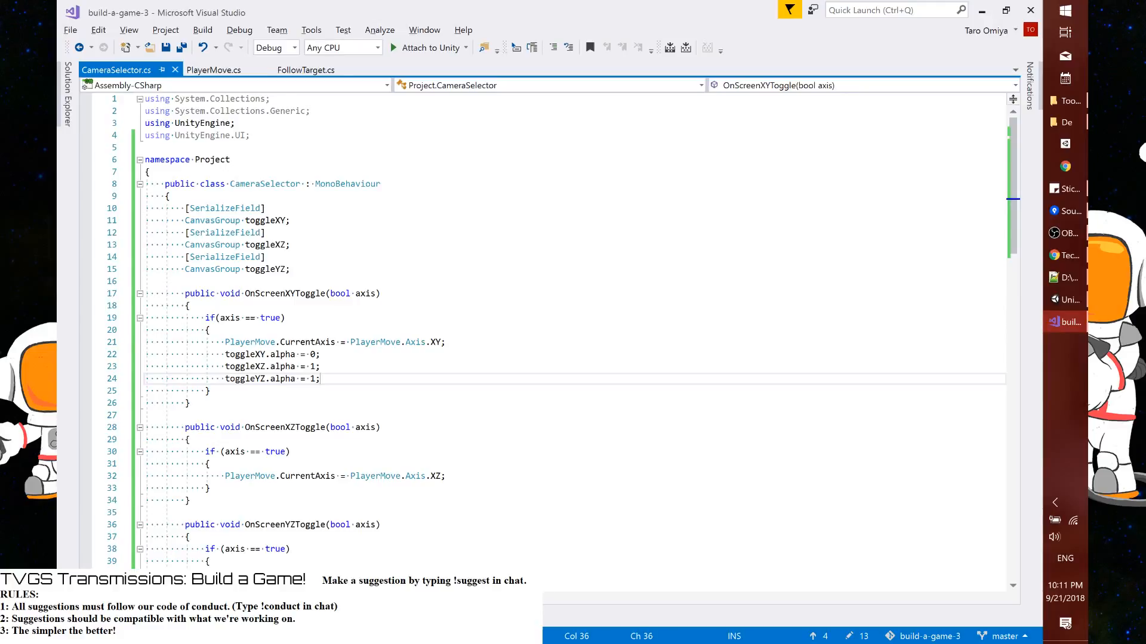
Insert an empty private void Start() method between the CanvasGroup fields and OnScreenXYToggle, and save the script
left_click(290, 269)
key("Return")
key("Return")
type("voi")
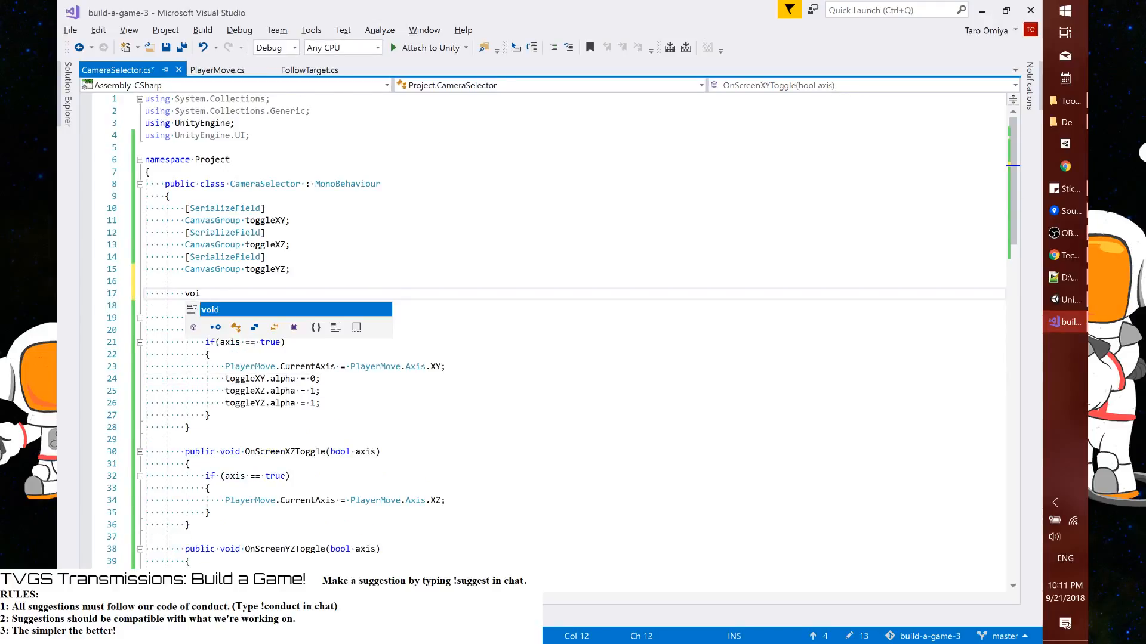
type("d St")
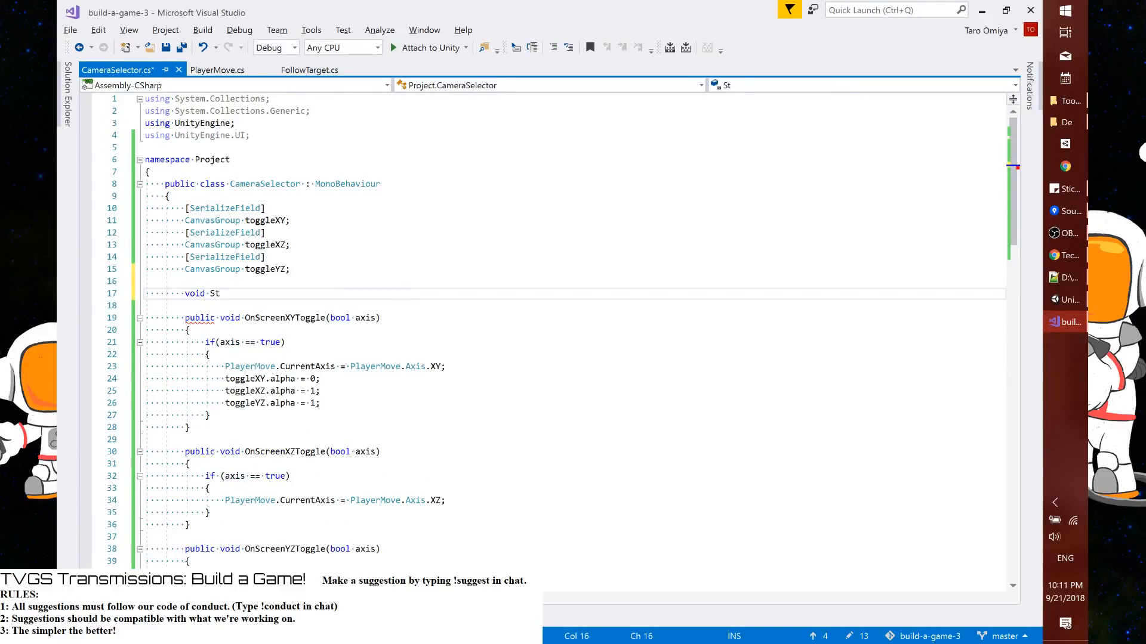
key("Tab")
key("ctrl+s")
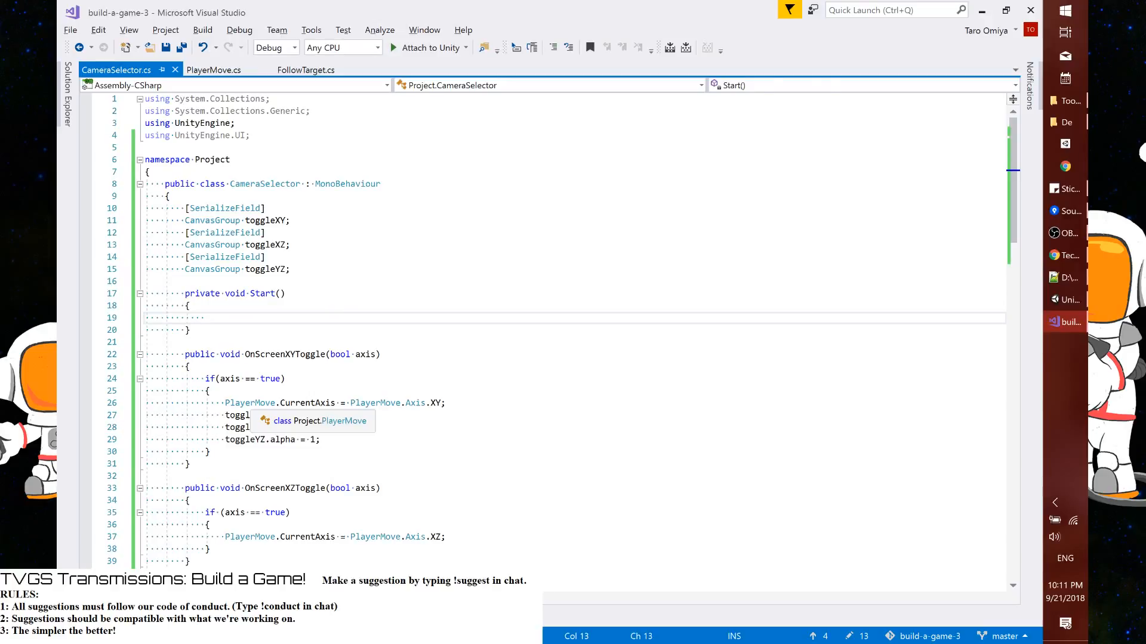
Copy the axis assignment and the three alpha lines from OnScreenXYToggle into the body of Start()
left_click_drag(225, 403, 321, 439)
key("ctrl+c")
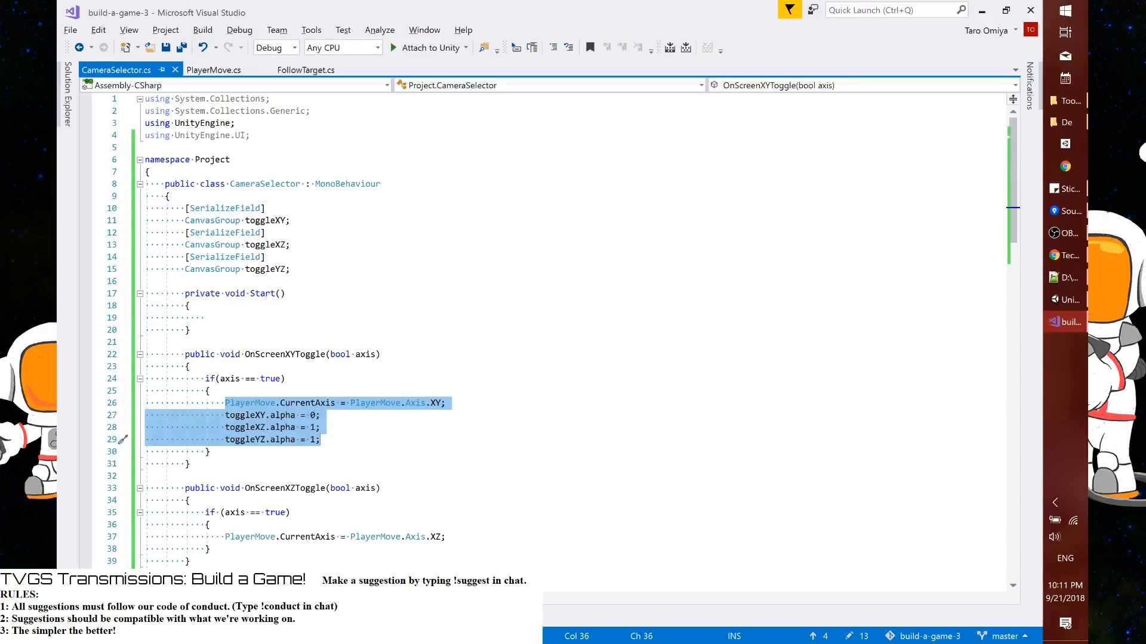
left_click(205, 318)
key("ctrl+v")
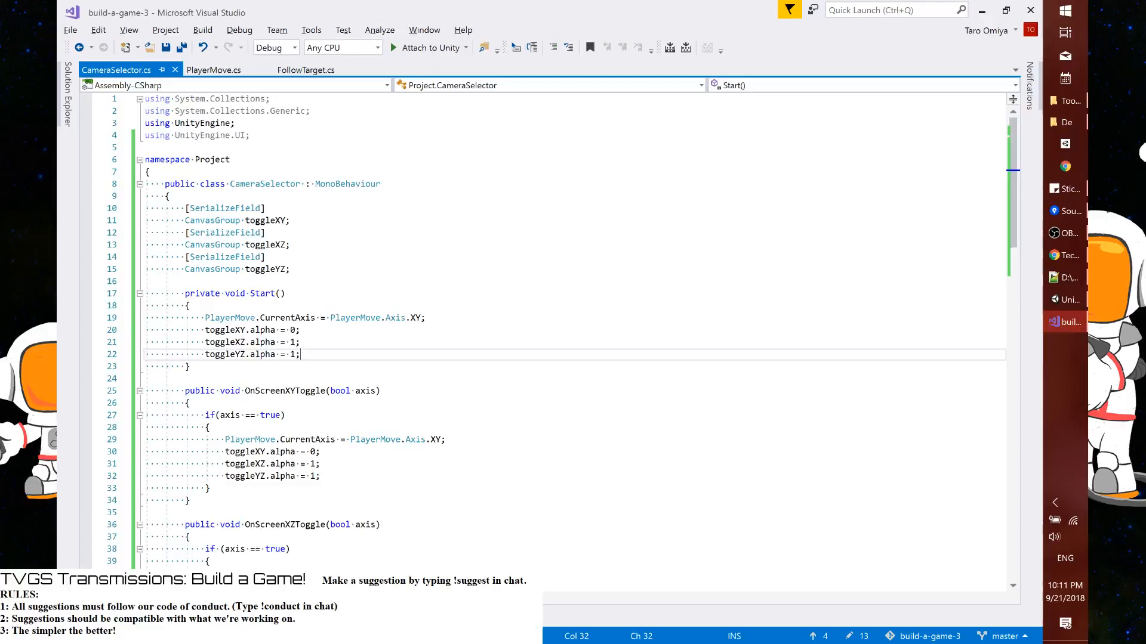
Add a private void UpdateToggles() method after OnScreenYZToggle that sets the alpha of toggleXY, toggleXZ and toggleYZ to 1, and save
scroll(561, 325, "down", 6)
left_click(191, 476)
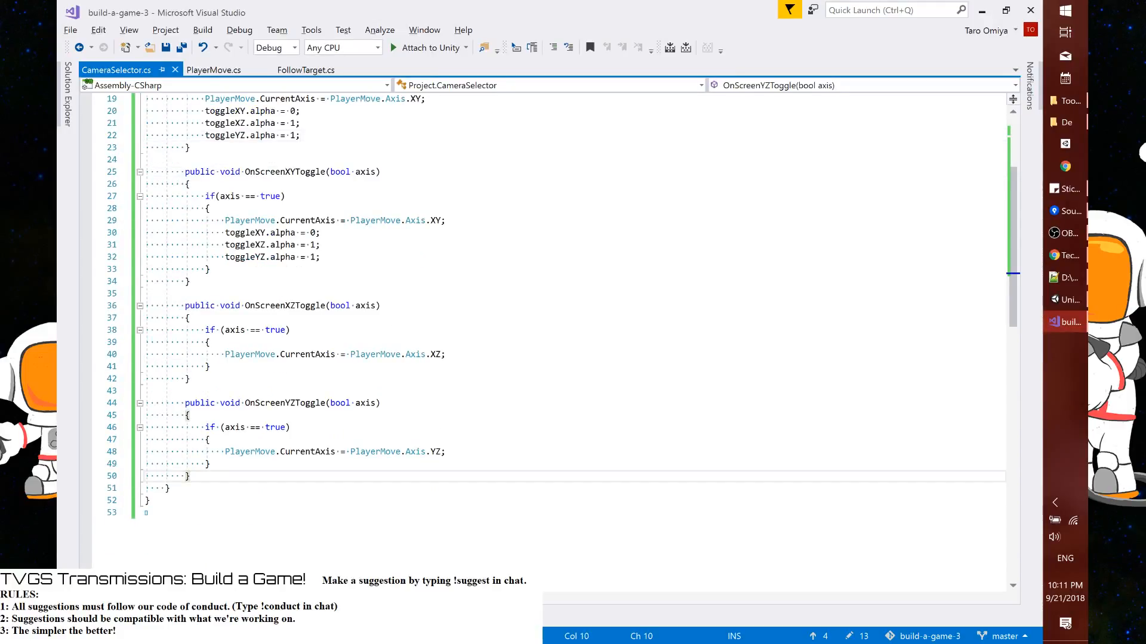
key("Return")
key("Return")
type("private void U")
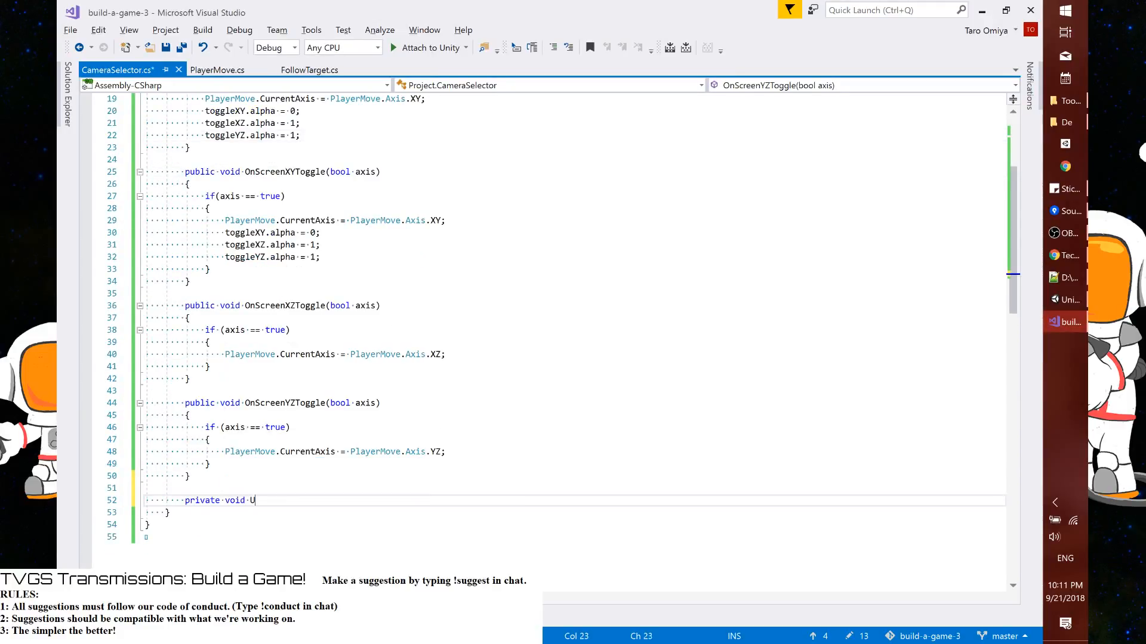
type("pdate")
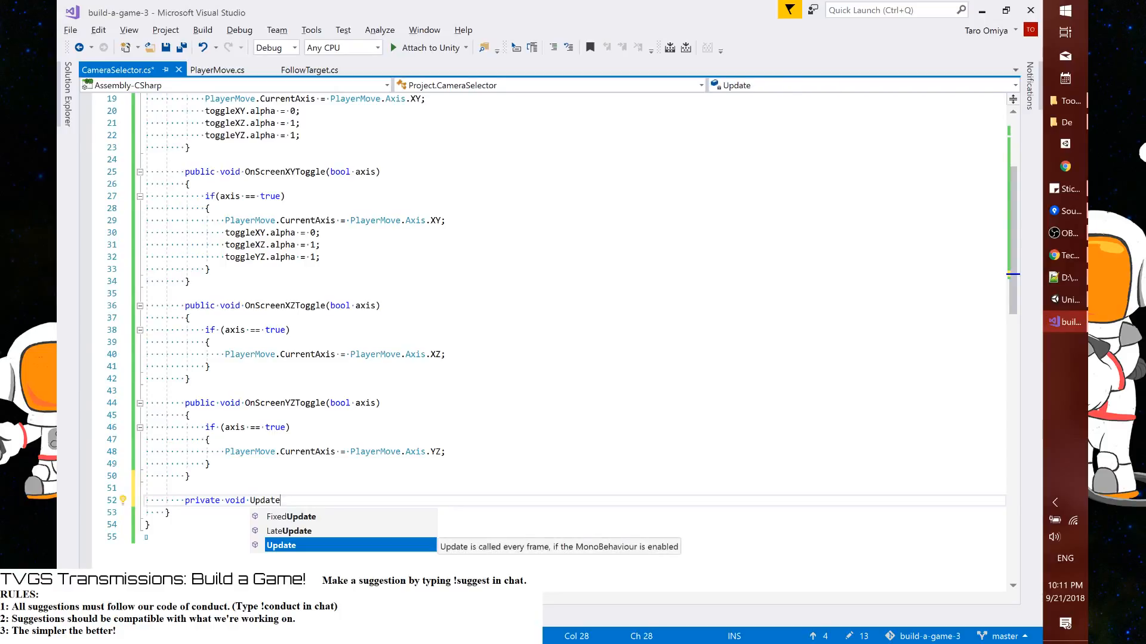
type("To")
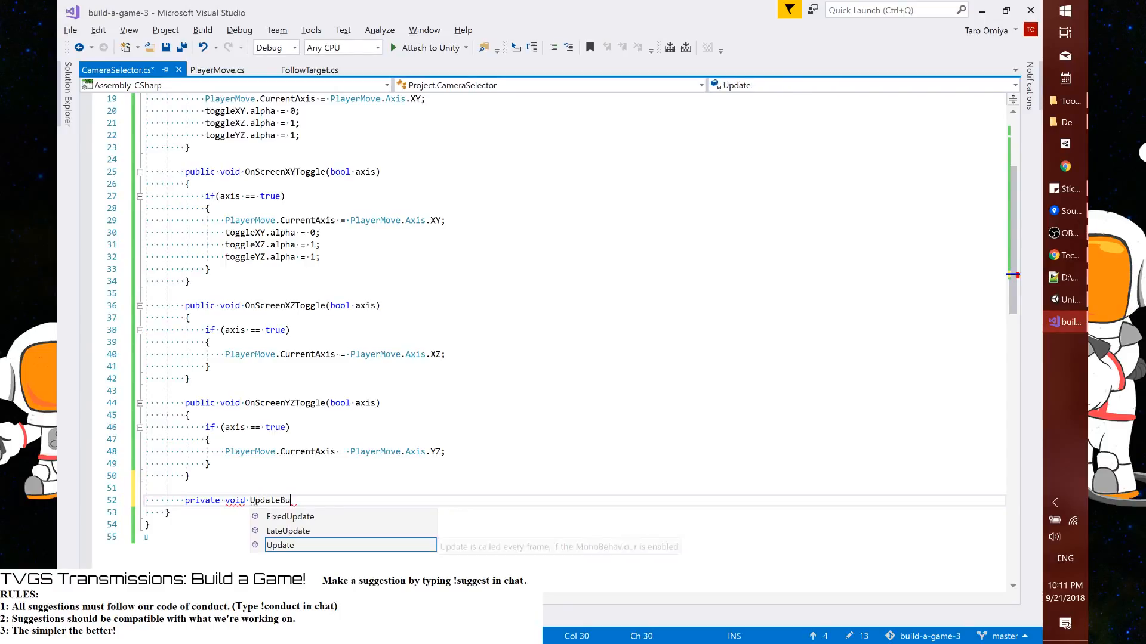
type("ggles()")
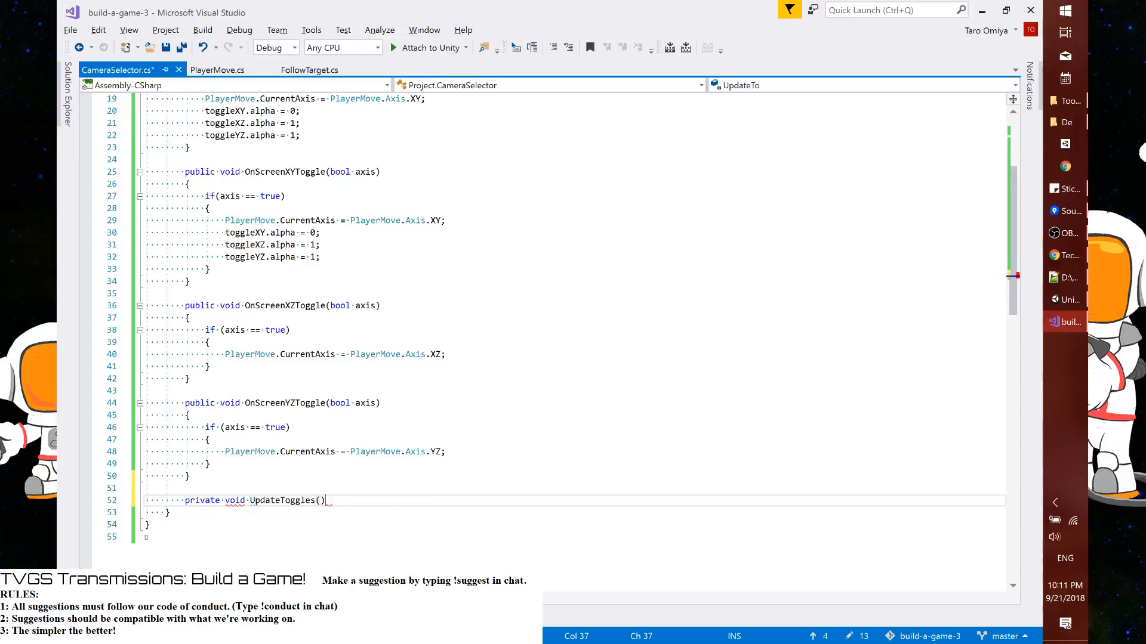
key("Return")
type("{")
key("Return")
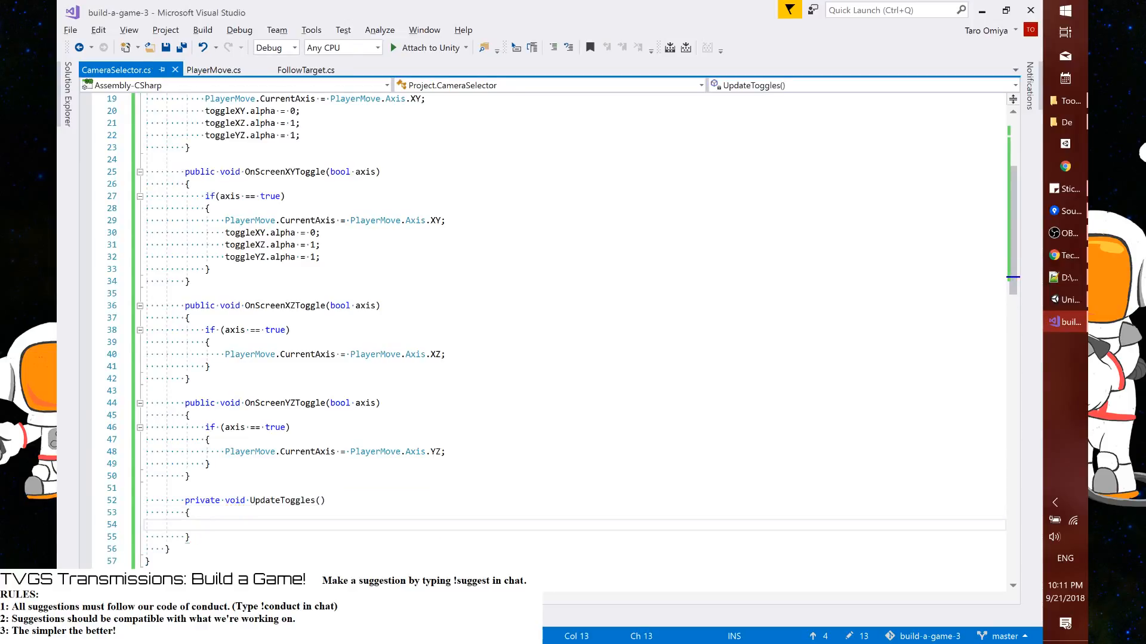
left_click_drag(225, 232, 320, 257)
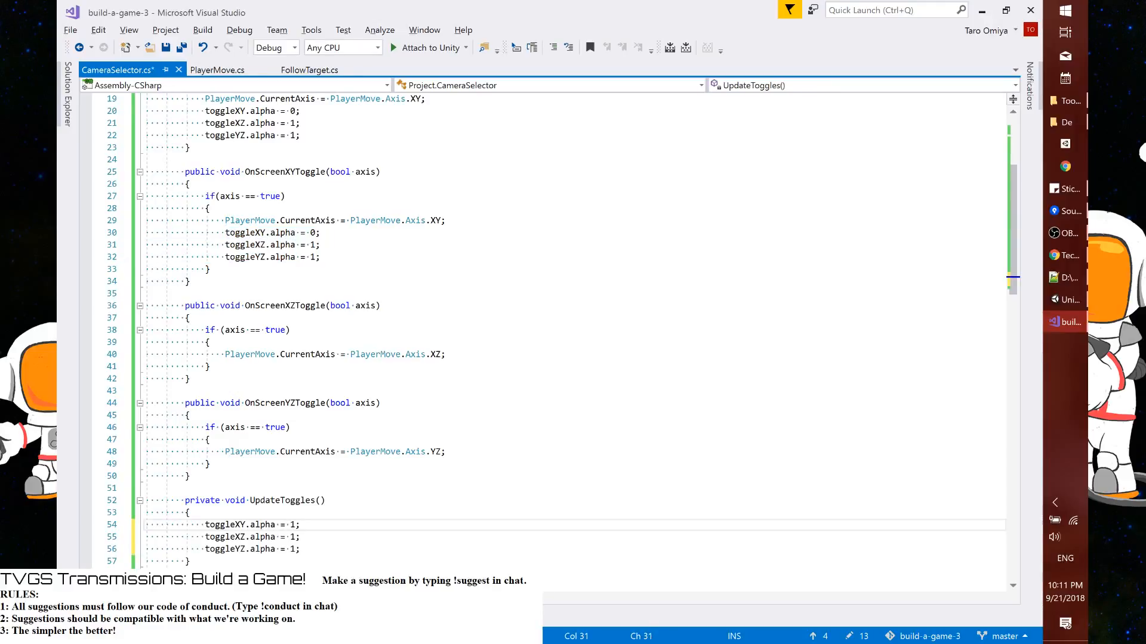
key("ctrl+s")
Replace the whole body of Start() with the single call UpdateToggles();
left_click_drag(250, 500, 326, 500)
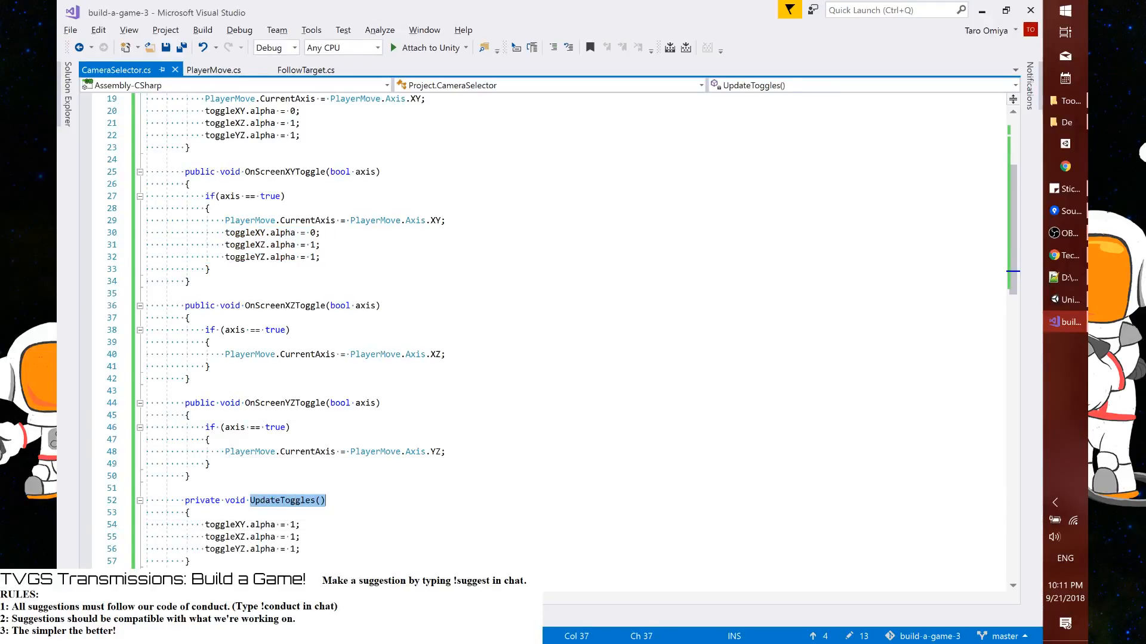
scroll(220, 245, "up", 4)
left_click(220, 245)
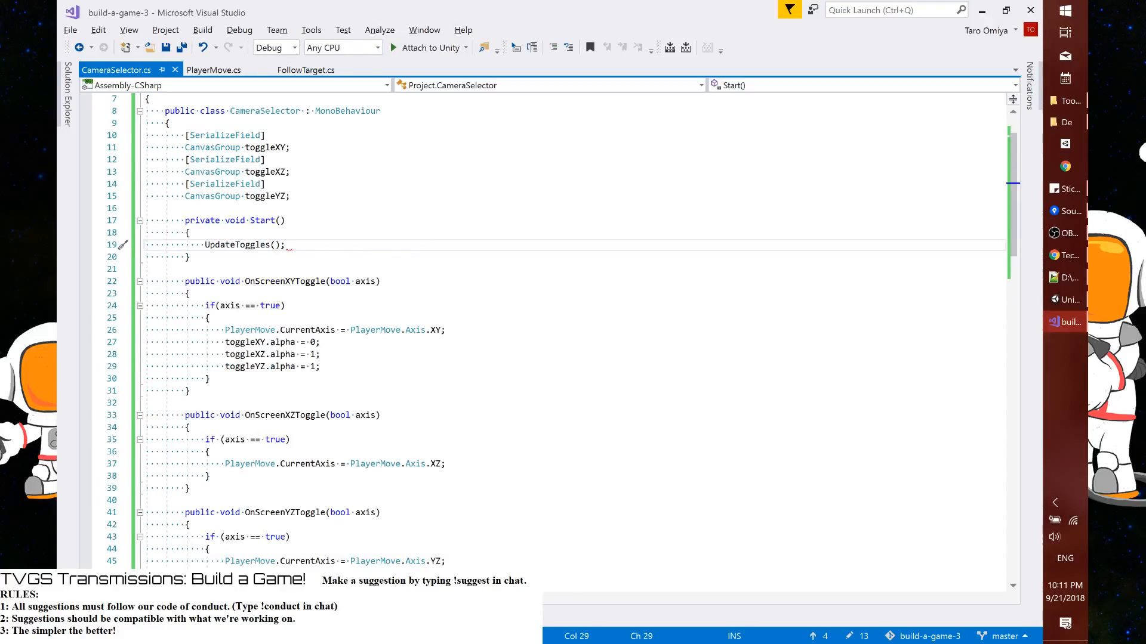
Add an UpdateToggles(); call below the PlayerMove.Axis.YZ assignment in OnScreenYZToggle
scroll(220, 245, "down", 3)
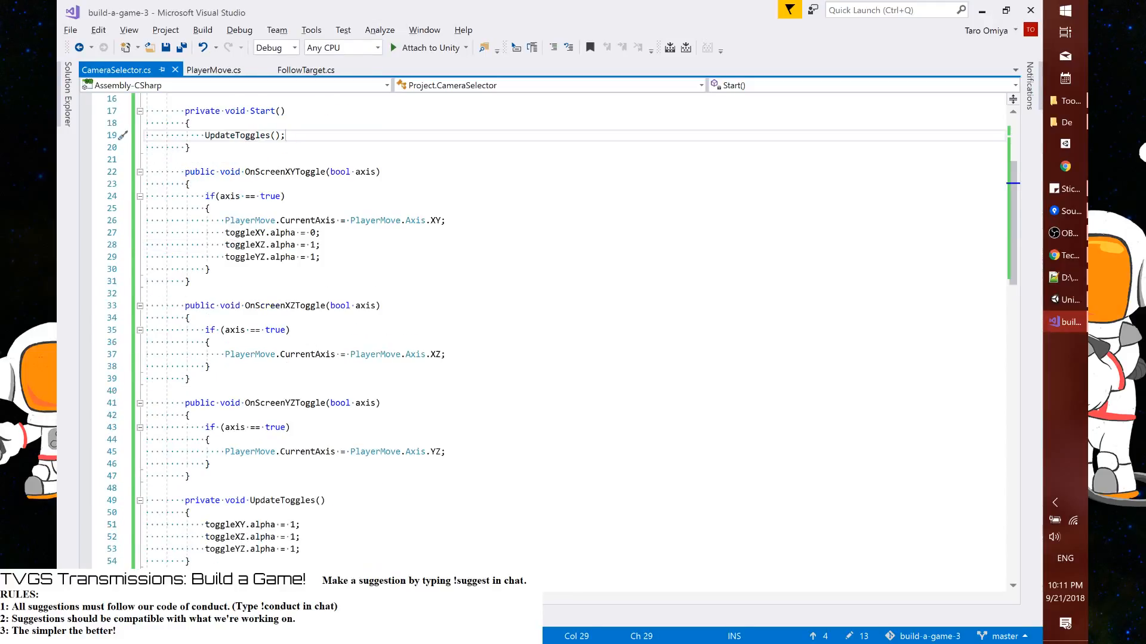
left_click(290, 502)
left_click_drag(290, 502, 324, 501)
key("ctrl+c")
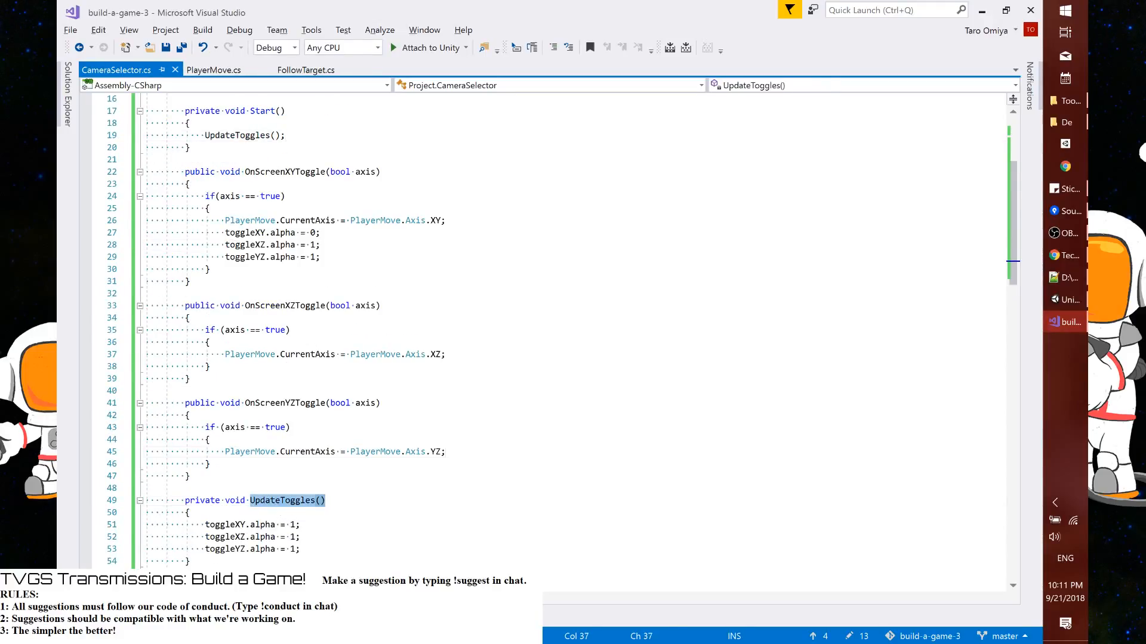
left_click(447, 452)
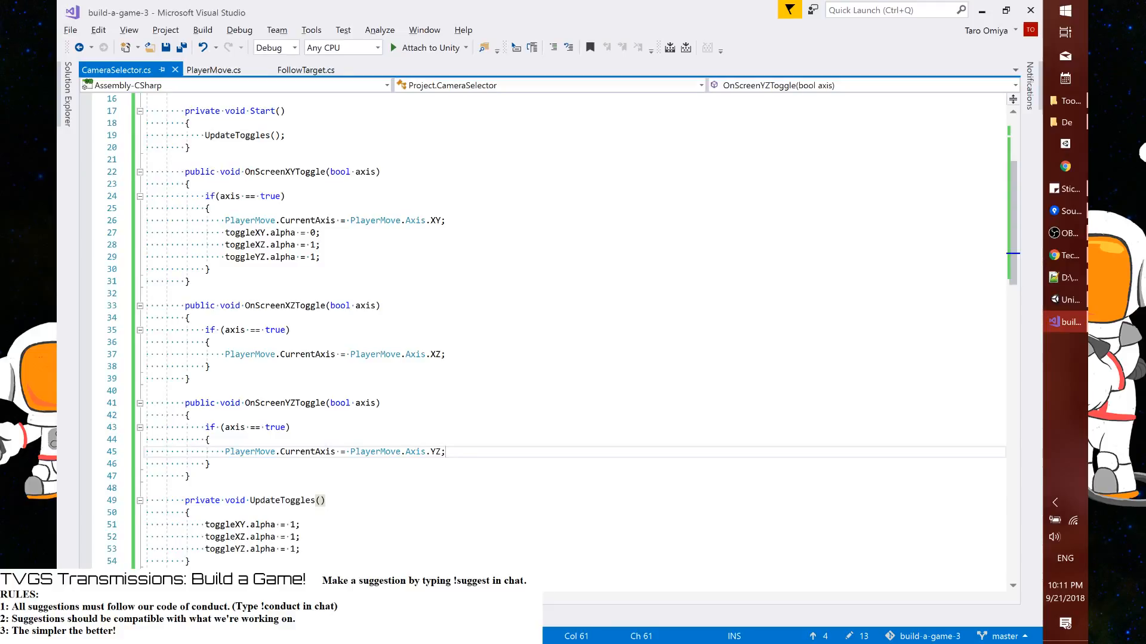
key("Return")
key("ctrl+v")
type(";")
Copy the UpdateToggles(); call below the PlayerMove.Axis.XZ assignment in OnScreenXZToggle and save the script
key("shift+Home")
key("ctrl+c")
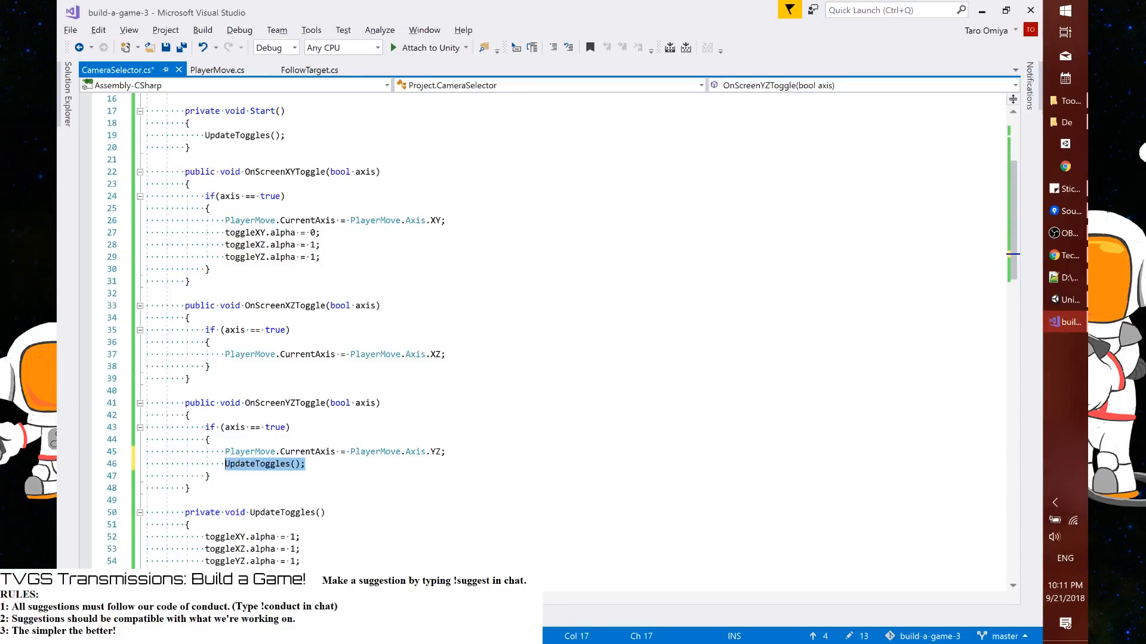
left_click(447, 355)
key("Return")
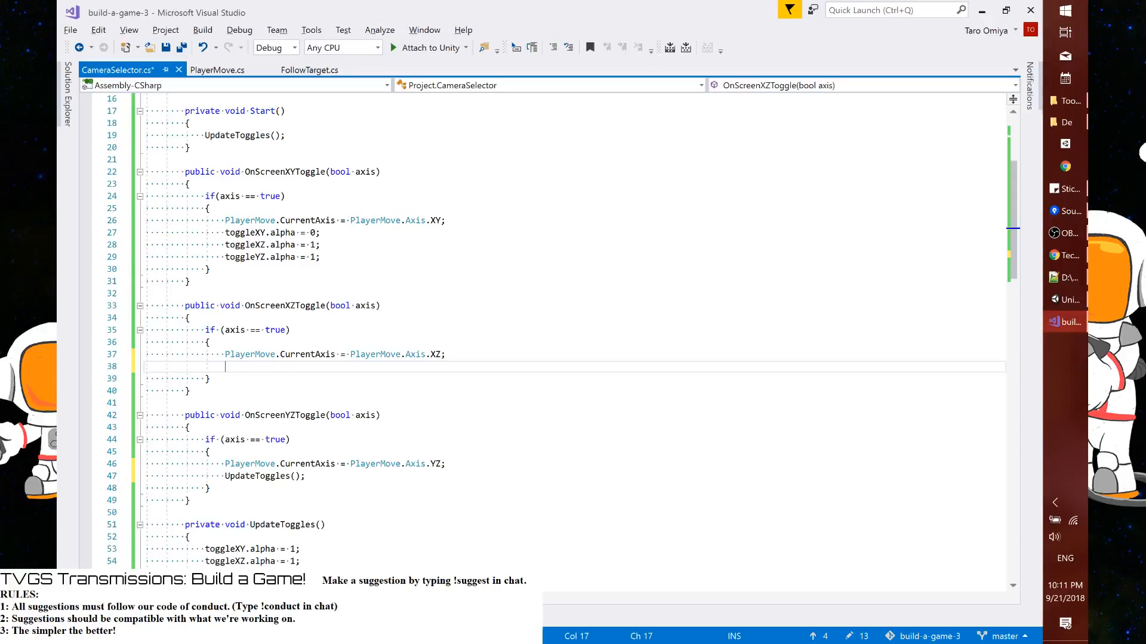
key("ctrl+v")
key("ctrl+s")
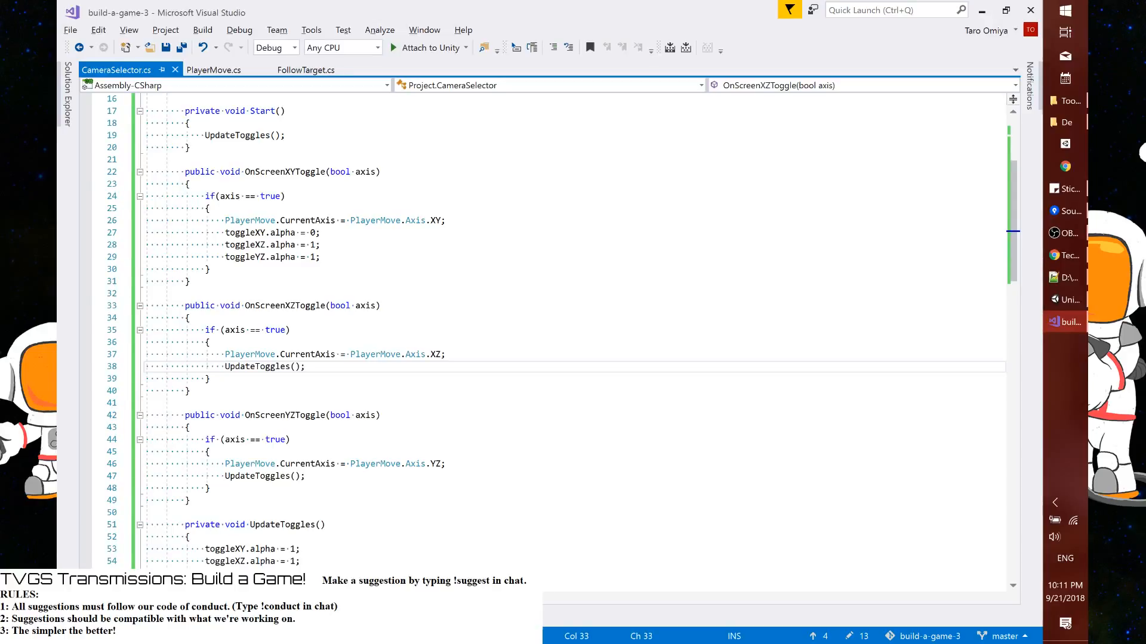
Replace the three alpha lines in OnScreenXYToggle with an UpdateToggles(); call and save the script
key("Home")
key("shift+End")
key("ctrl+c")
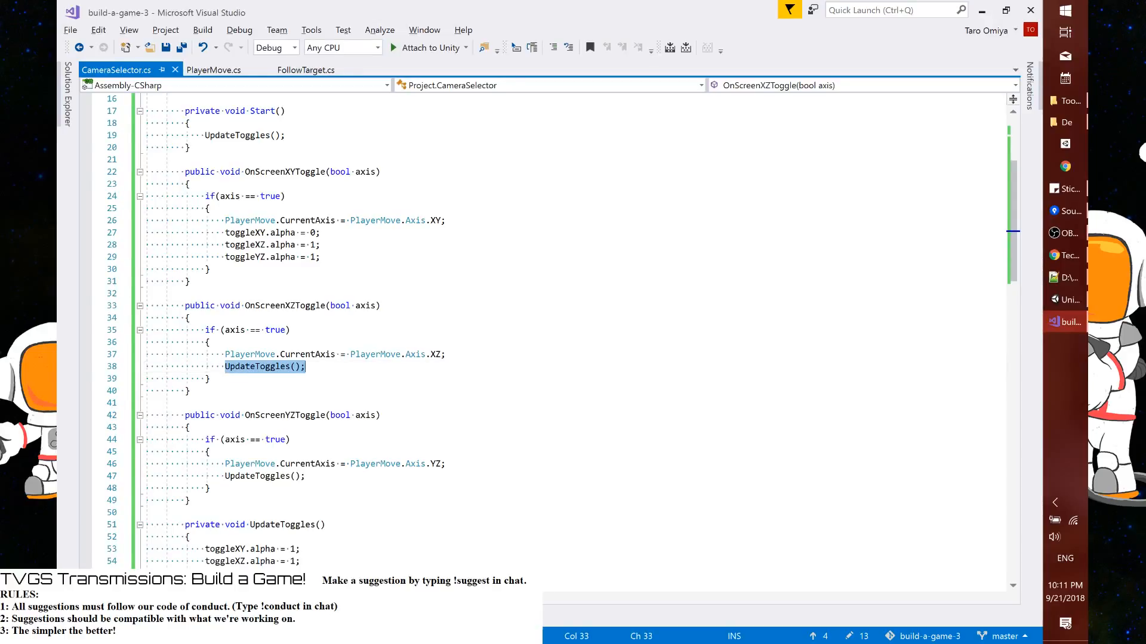
left_click_drag(225, 233, 320, 257)
key("ctrl+v")
key("ctrl+s")
Add an empty switch(PlayerMove.CurrentAxis) block above the UpdateToggles(); call in Start()
left_click(190, 124)
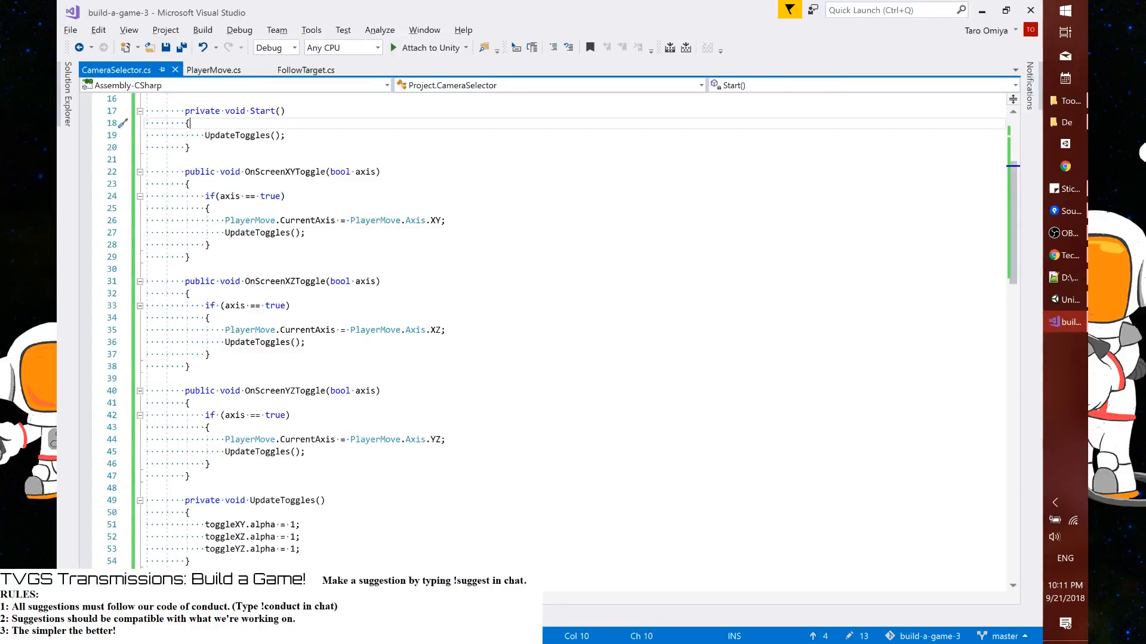
key("Return")
type("switch")
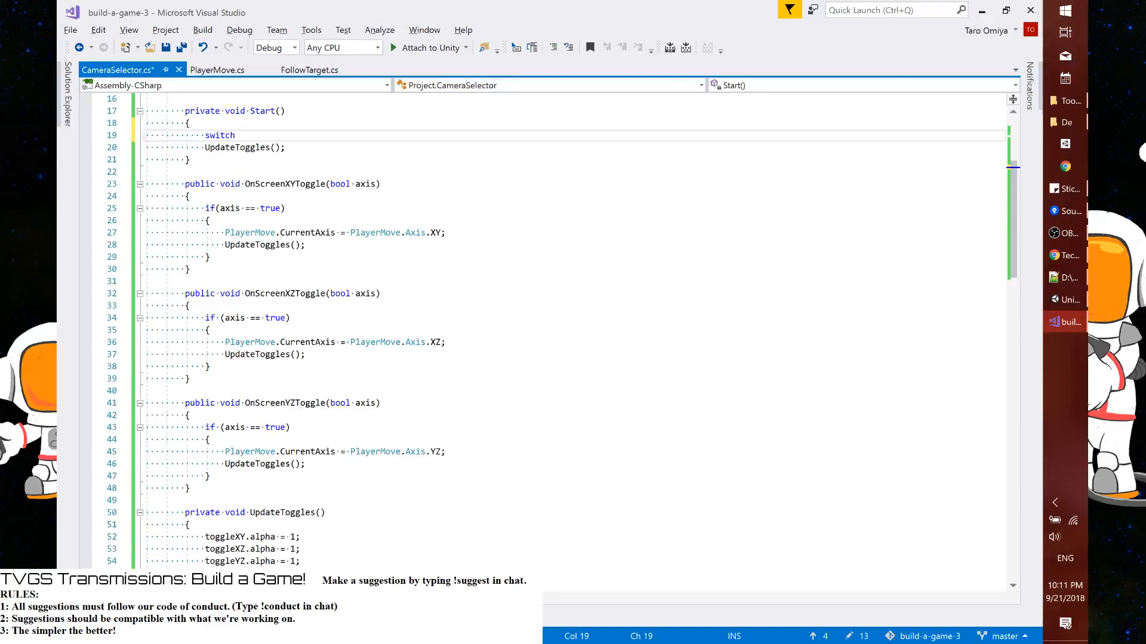
type("(PlayerMove.CurrentAxis")
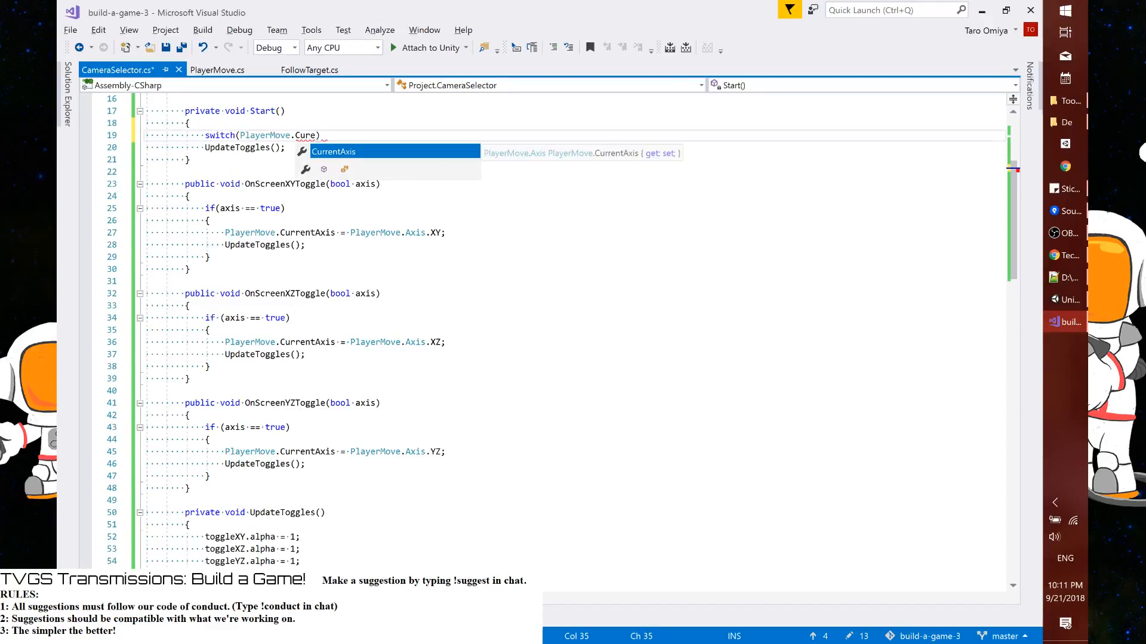
type(")")
key("Return")
type("{")
key("Return")
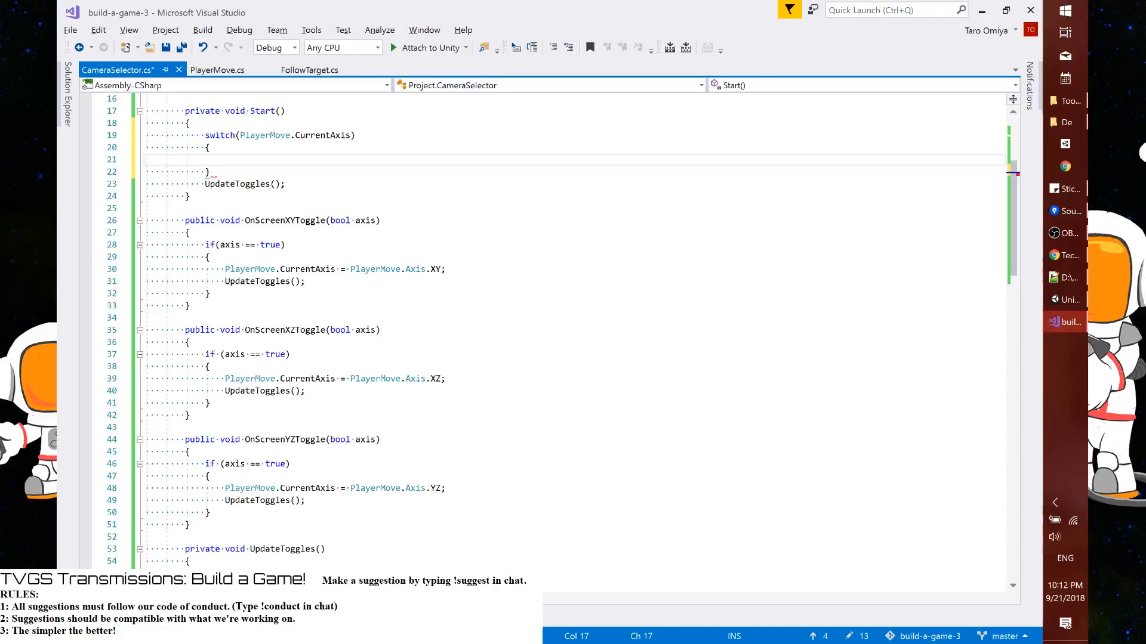
Add a case PlayerMove.Axis.XY: label with a break; inside the switch in Start() and save the script
left_click(371, 269)
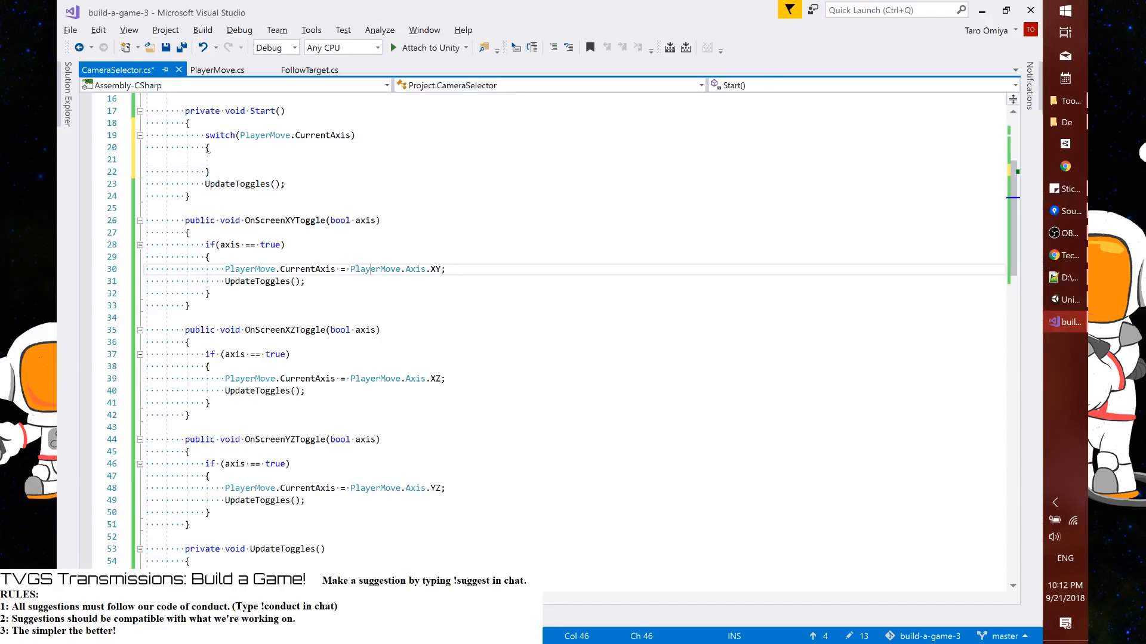
left_click(207, 150)
type("PlayerMove.Axis.XY;")
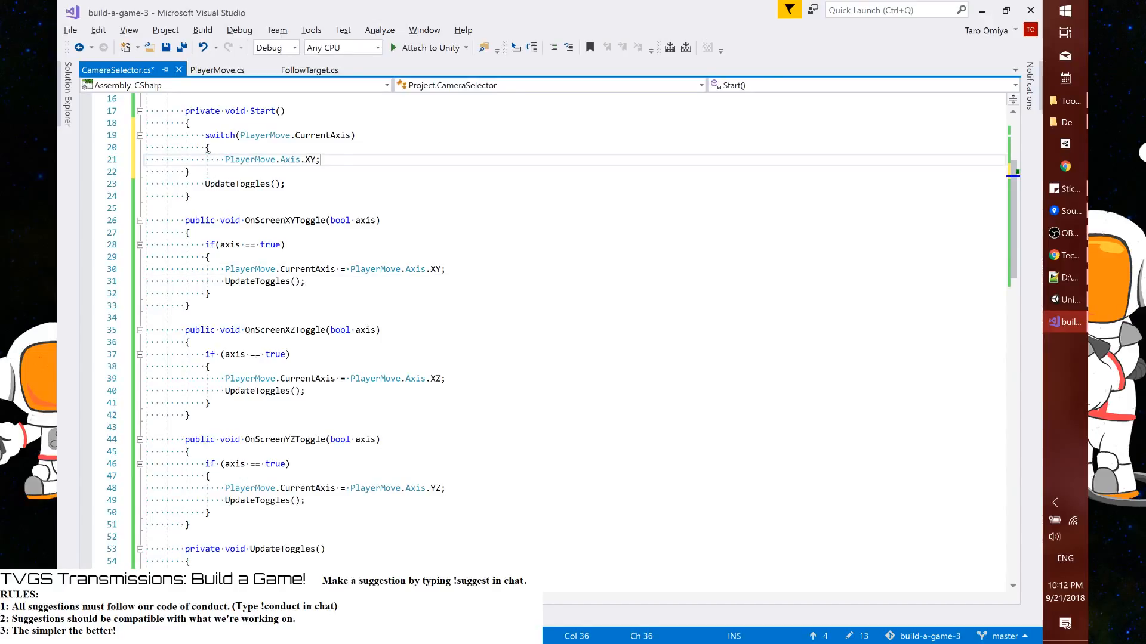
key("Home")
type("case")
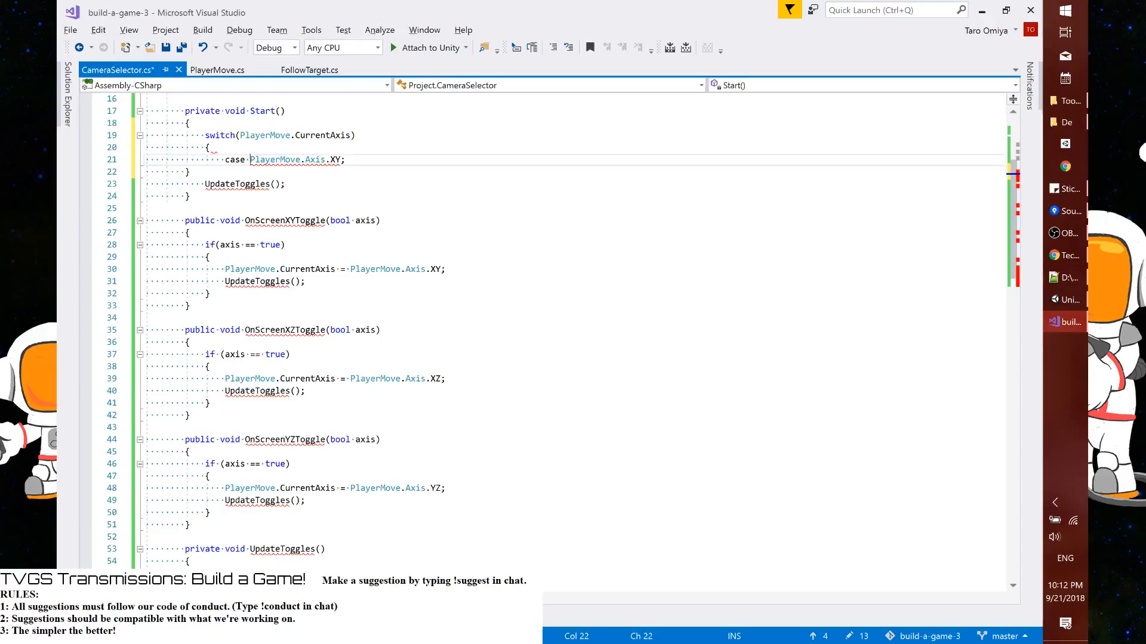
key("End")
key("BackSpace")
type(":")
key("Return")
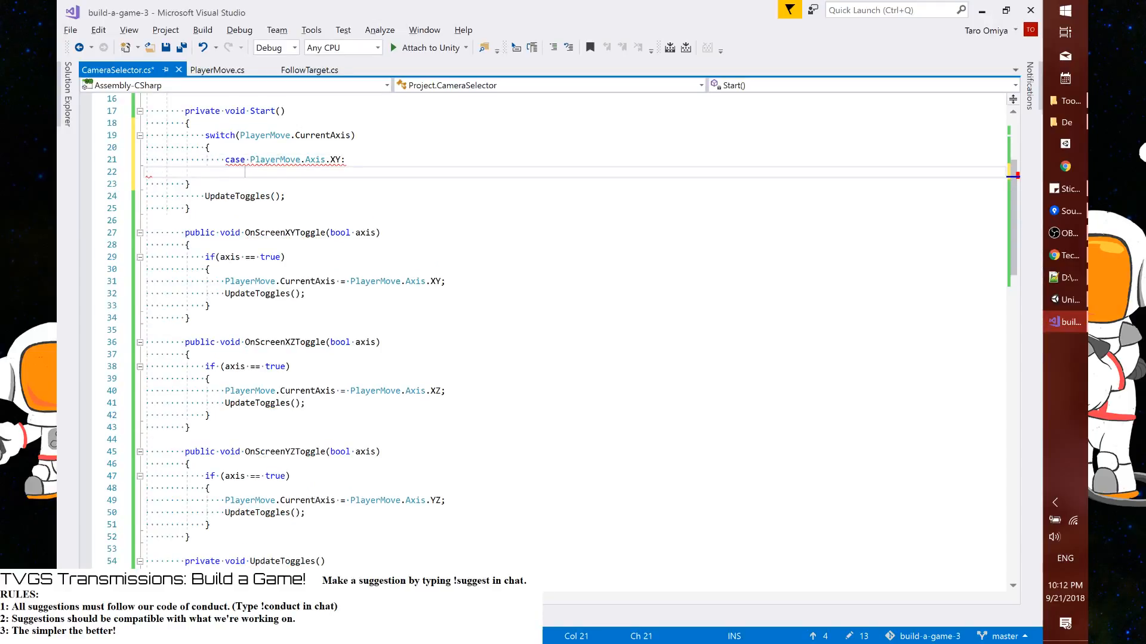
type("break;")
key("ctrl+s")
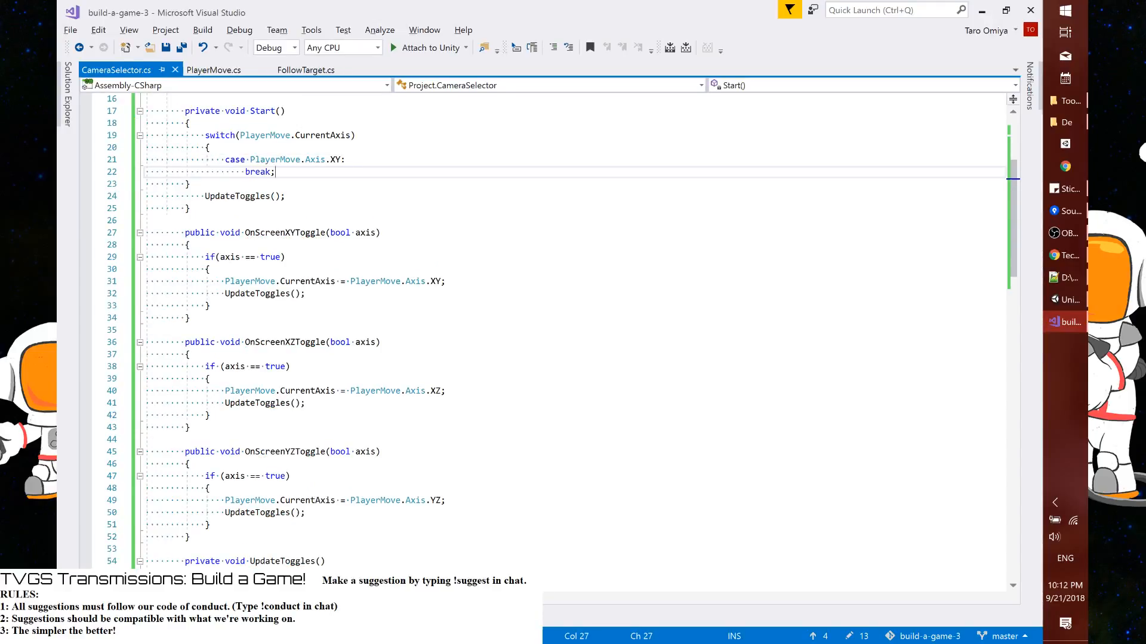
Indent the switch block's closing brace one level to line up with its opening brace
key("Right")
key("shift+Down")
key("shift+Down")
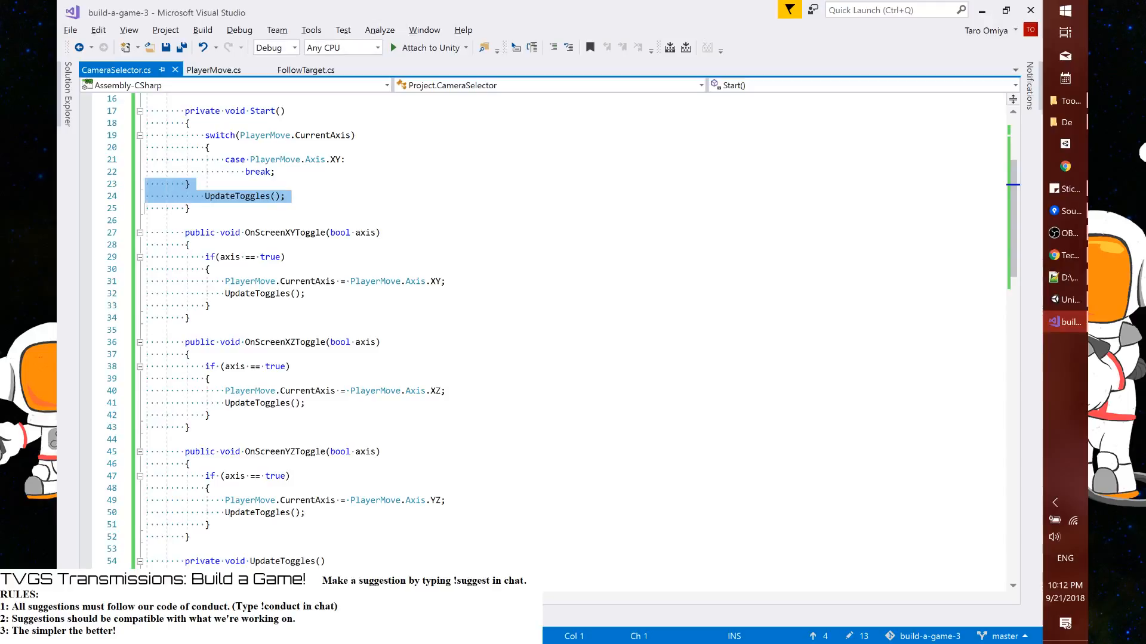
key("shift+Up")
key("Tab")
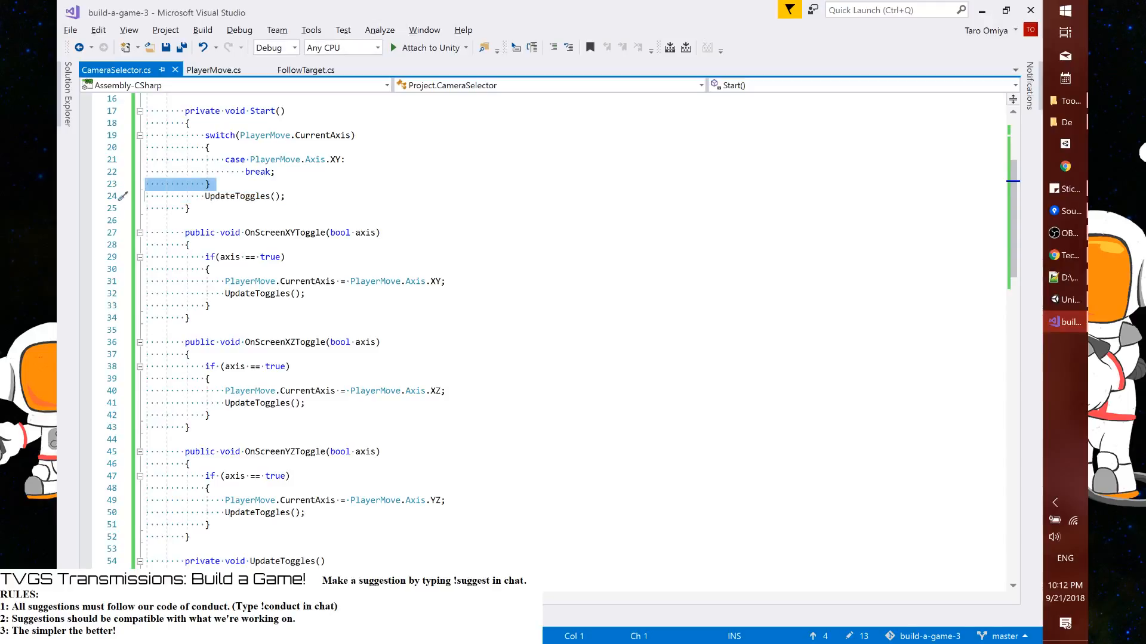
Change the switch's case label to PlayerMove.Axis.XZ and duplicate that line directly below
double_click(335, 161)
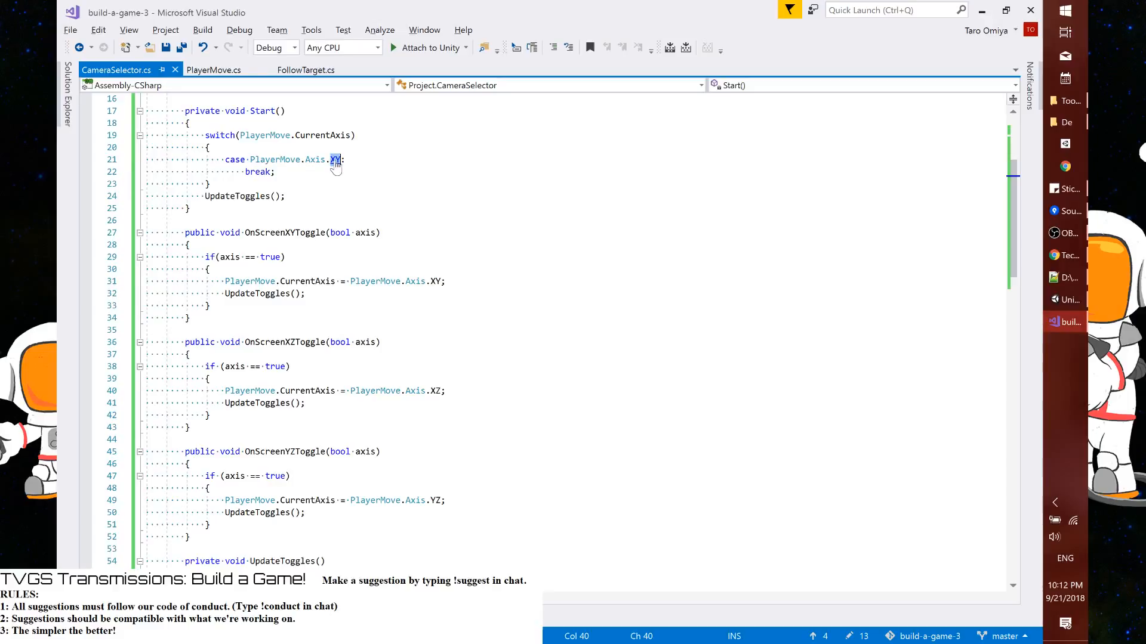
type("XZ")
key("Home")
key("Home")
key("shift+Down")
key("ctrl+c")
key("ctrl+v")
key("ctrl+v")
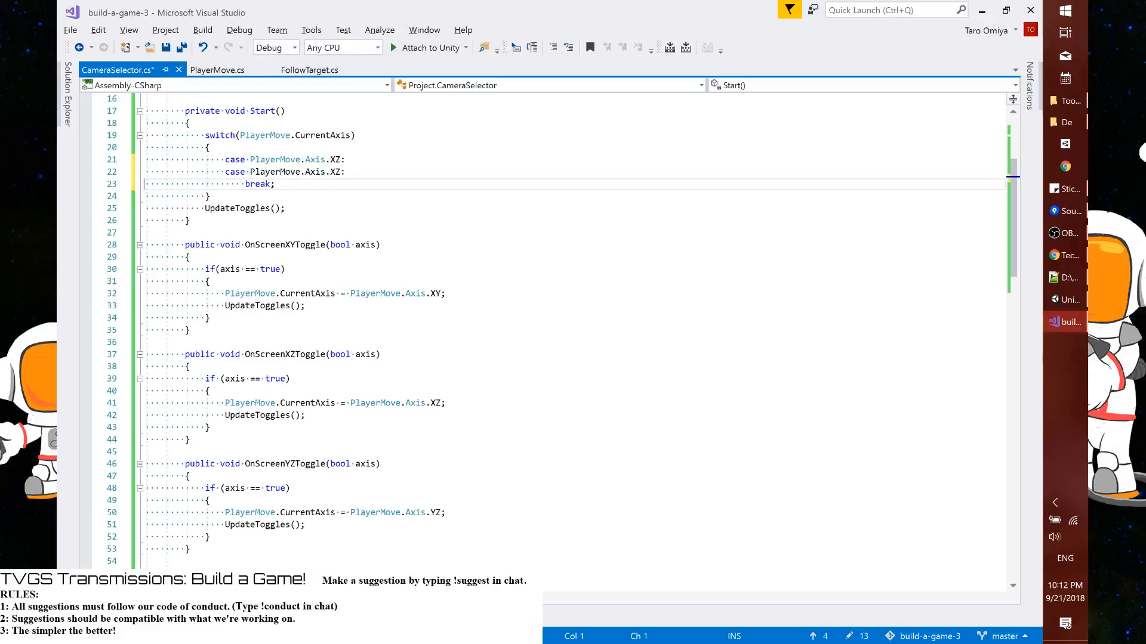
Change the second case label in the switch to PlayerMove.Axis.YZ
key("Left")
key("Left")
key("BackSpace")
key("BackSpace")
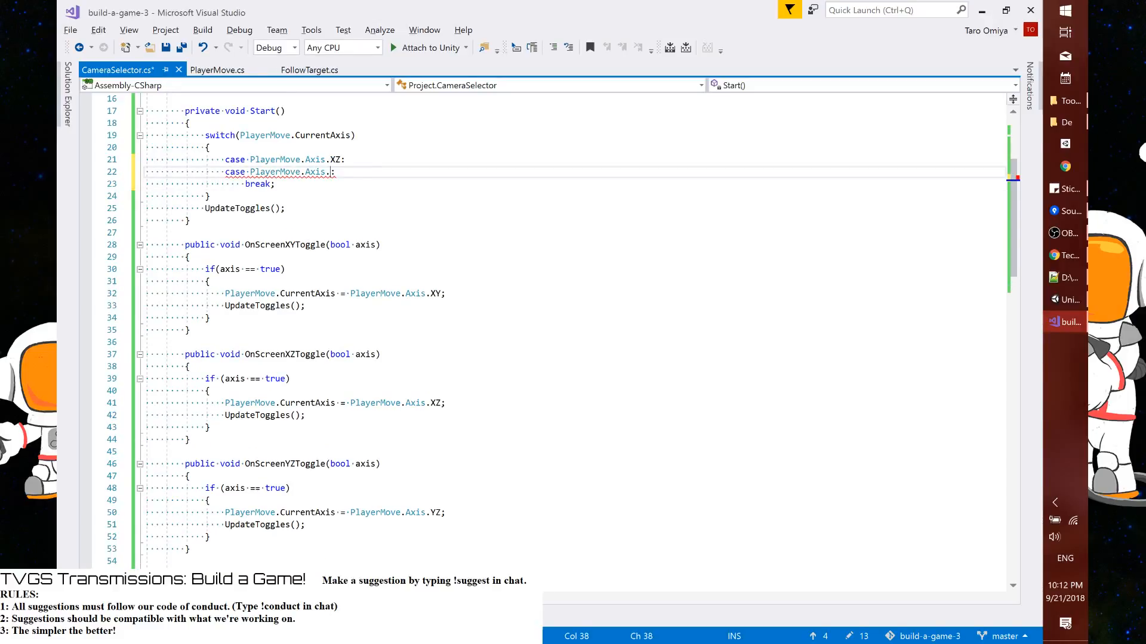
type("Yz")
key("BackSpace")
type("Z")
key("Up")
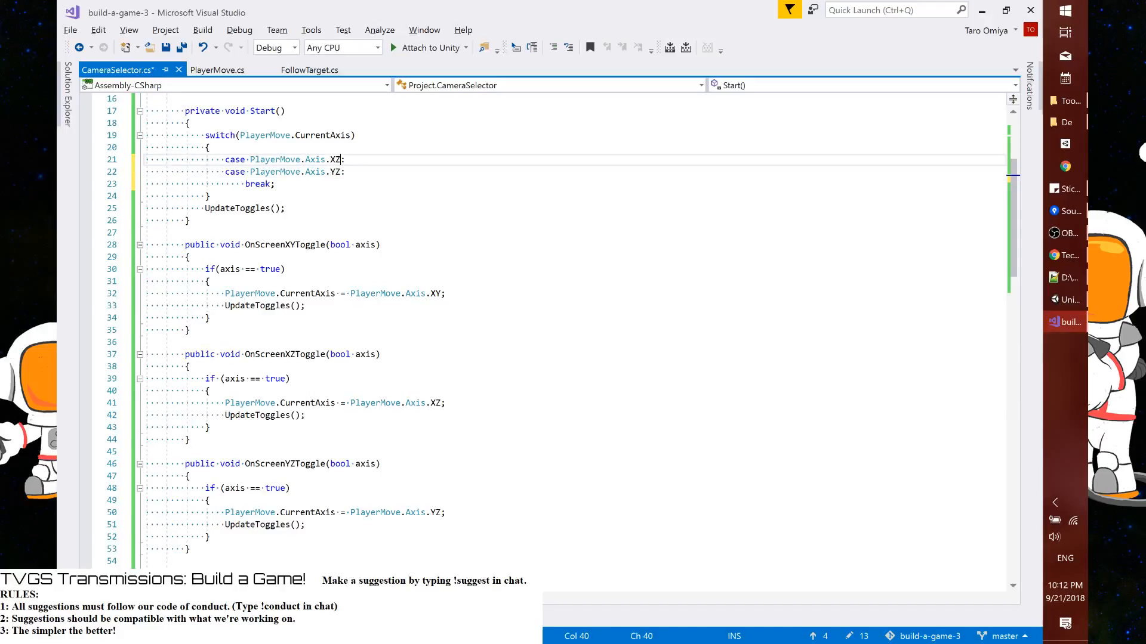
Add a default: label between the YZ case and break;, and save the script
key("Down")
key("End")
key("Return")
type("default:")
key("ctrl+s")
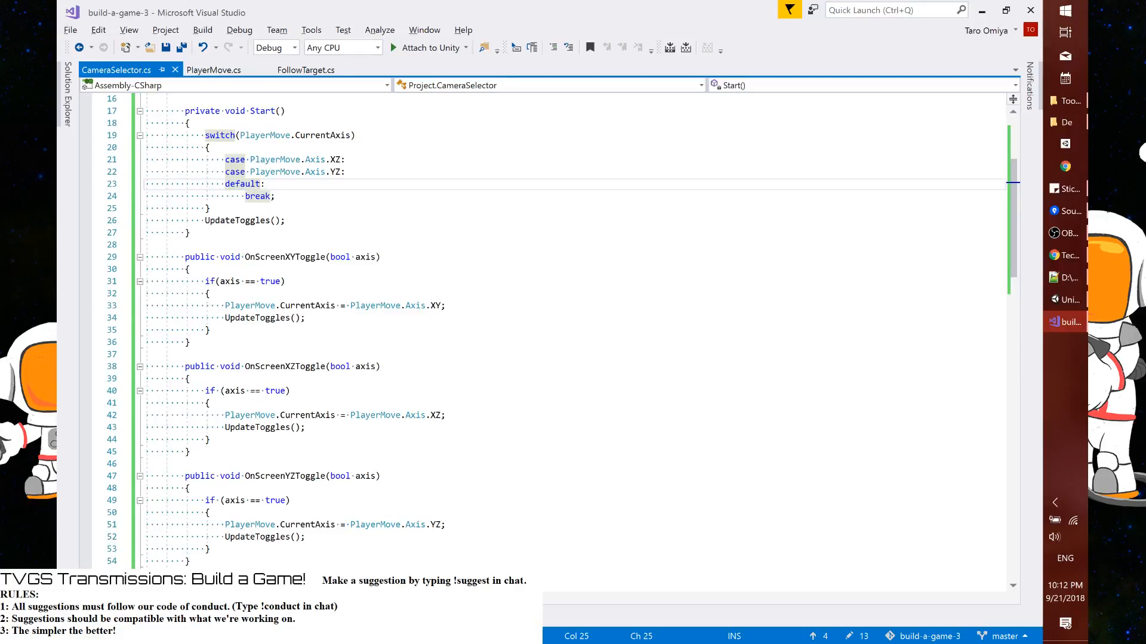
Begin a statement under the default: label with a member access on the toggleXY field
scroll(537, 328, "up", 3)
double_click(274, 151)
key("ctrl+c")
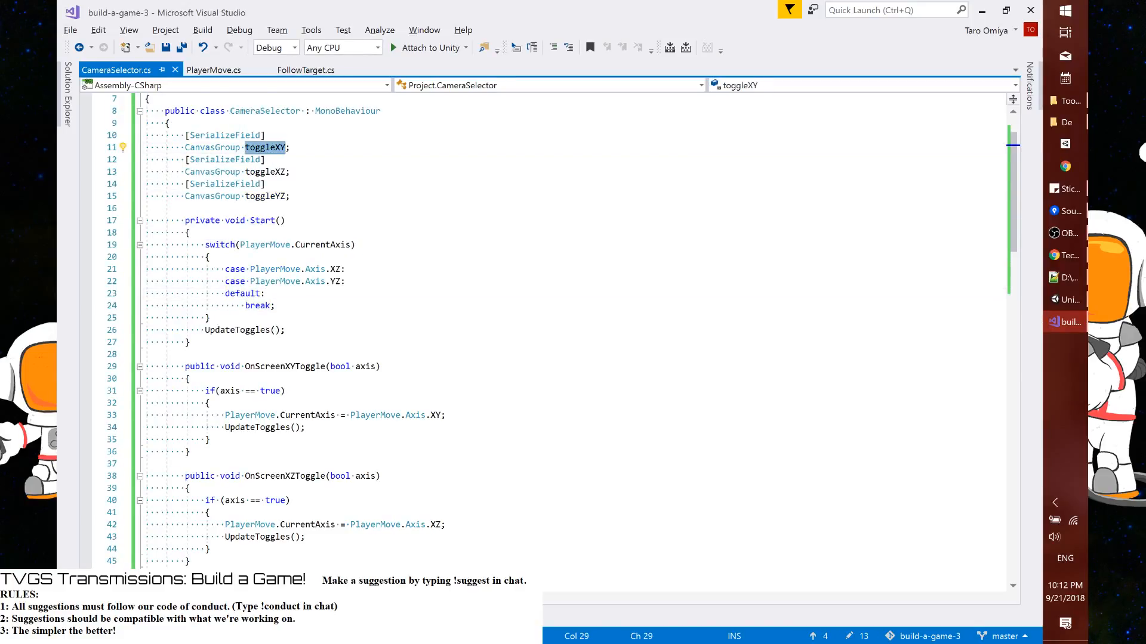
left_click(321, 291)
key("Return")
key("ctrl+v")
type(".is")
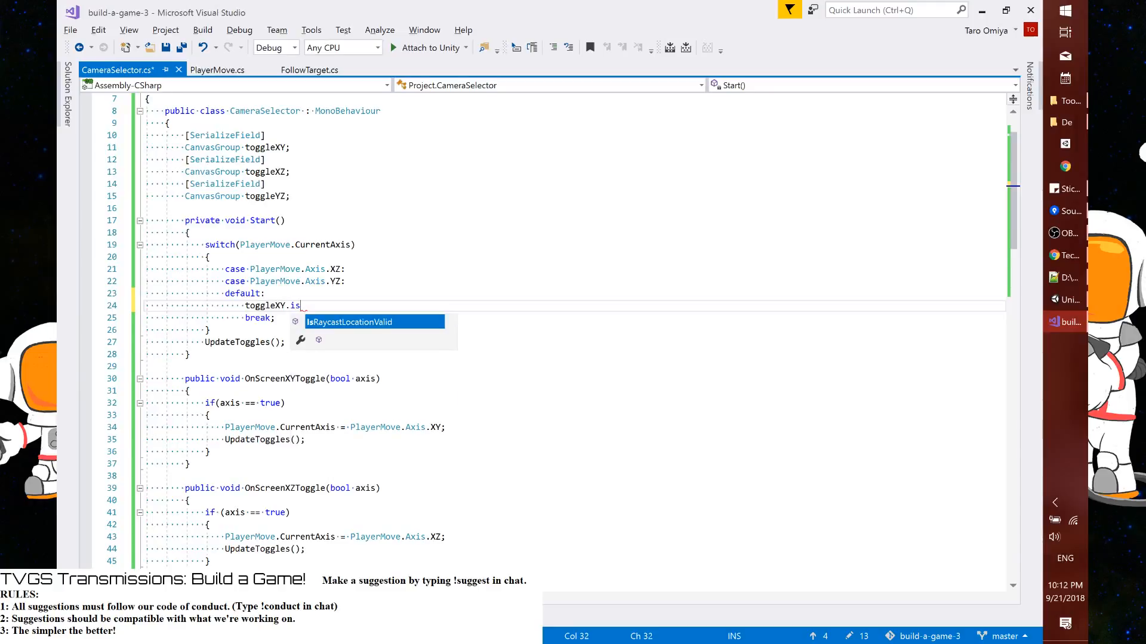
key("BackSpace")
key("BackSpace")
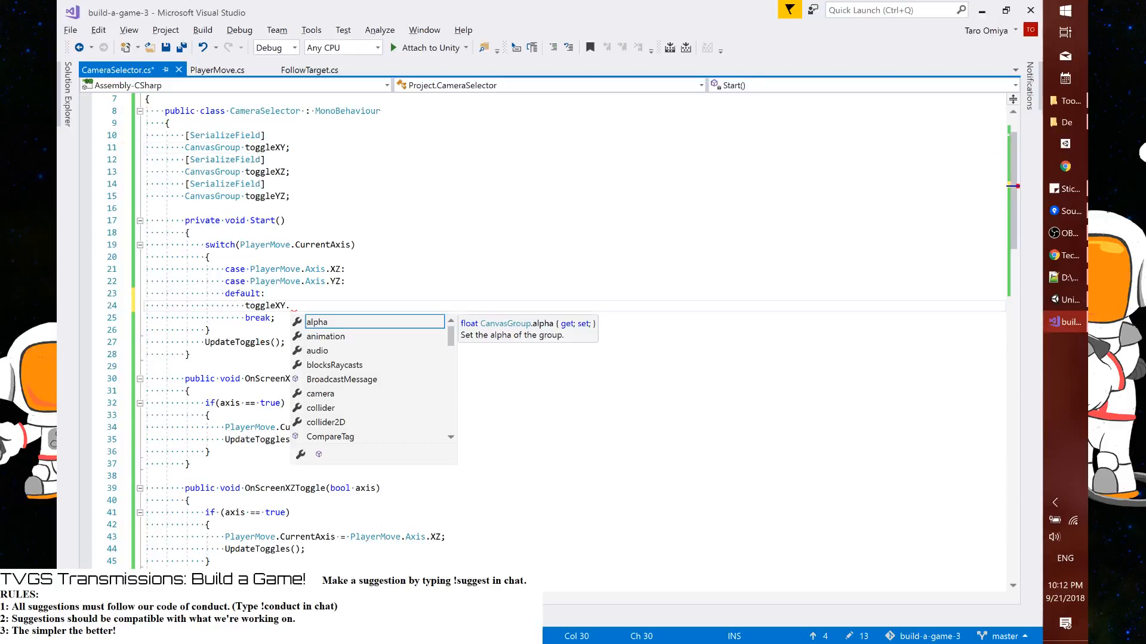
left_click(291, 147)
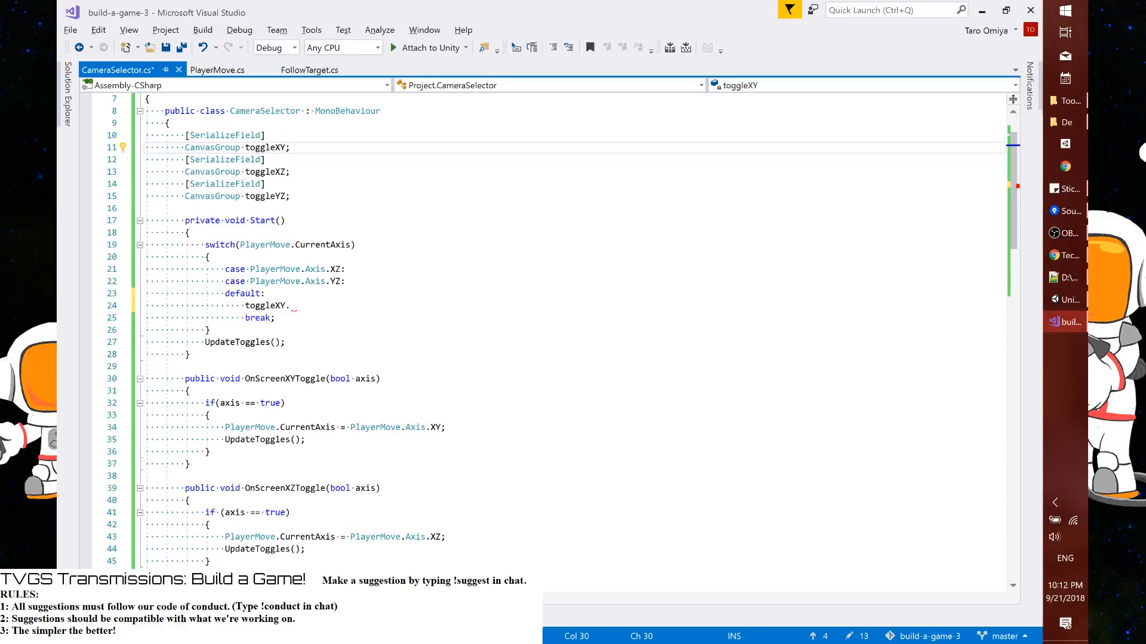
left_click(290, 305)
key("BackSpace")
type(".")
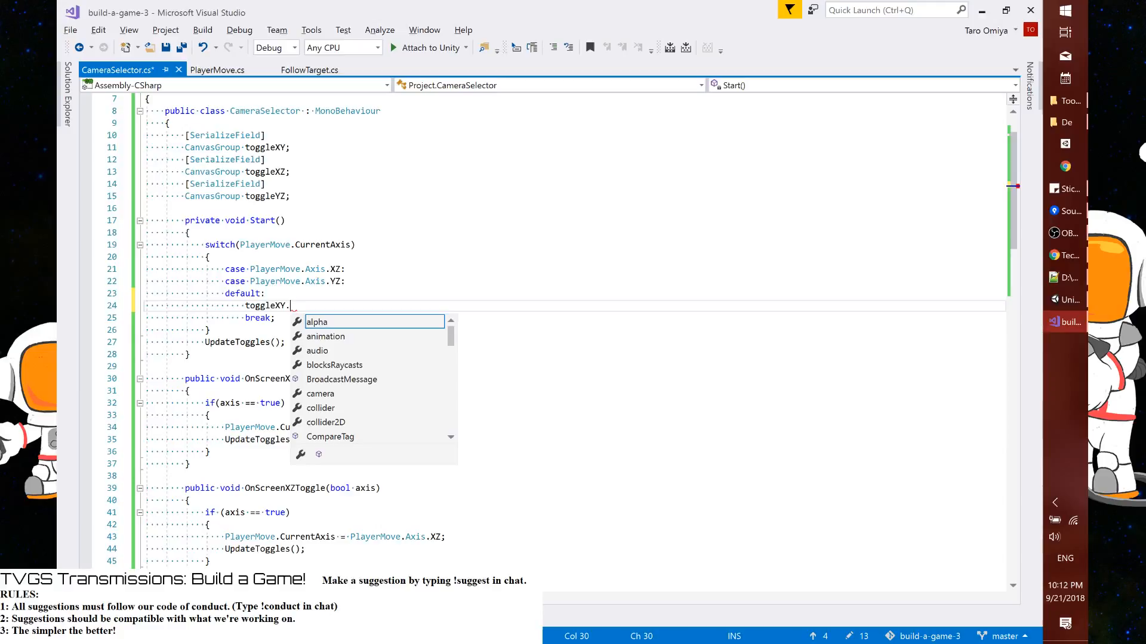
type("GetComponent<Toggle")
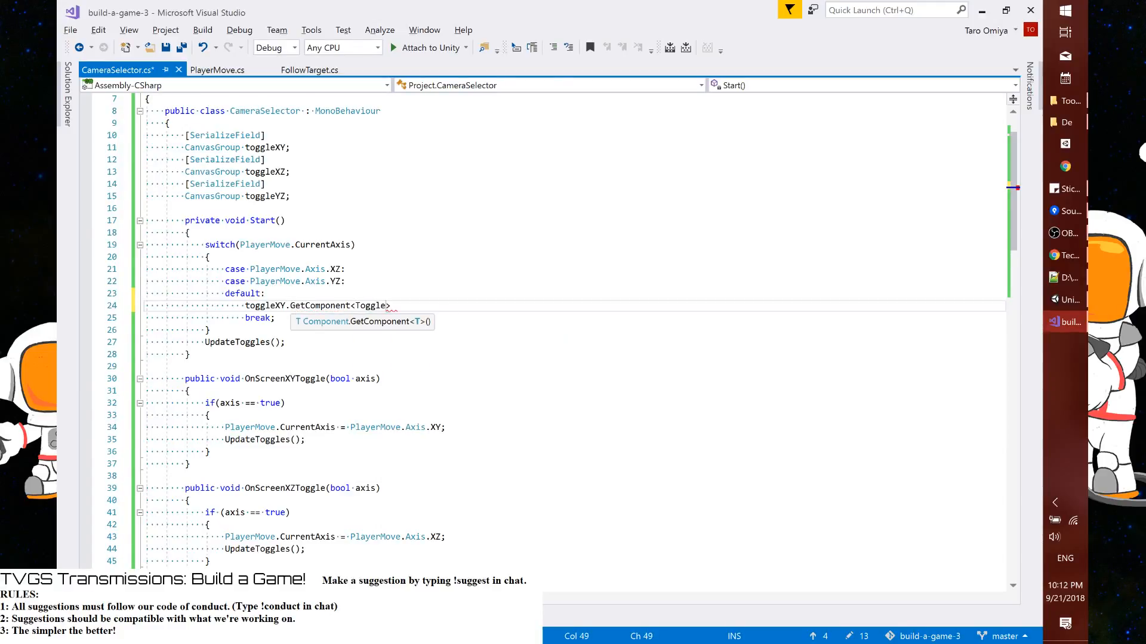
type(">")
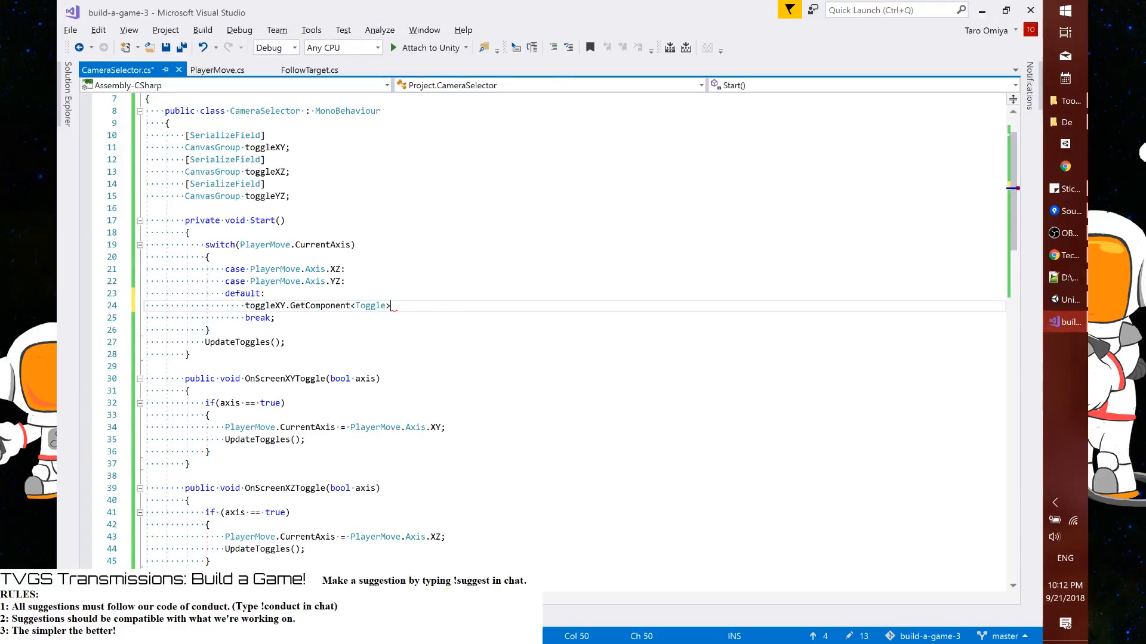
type("().")
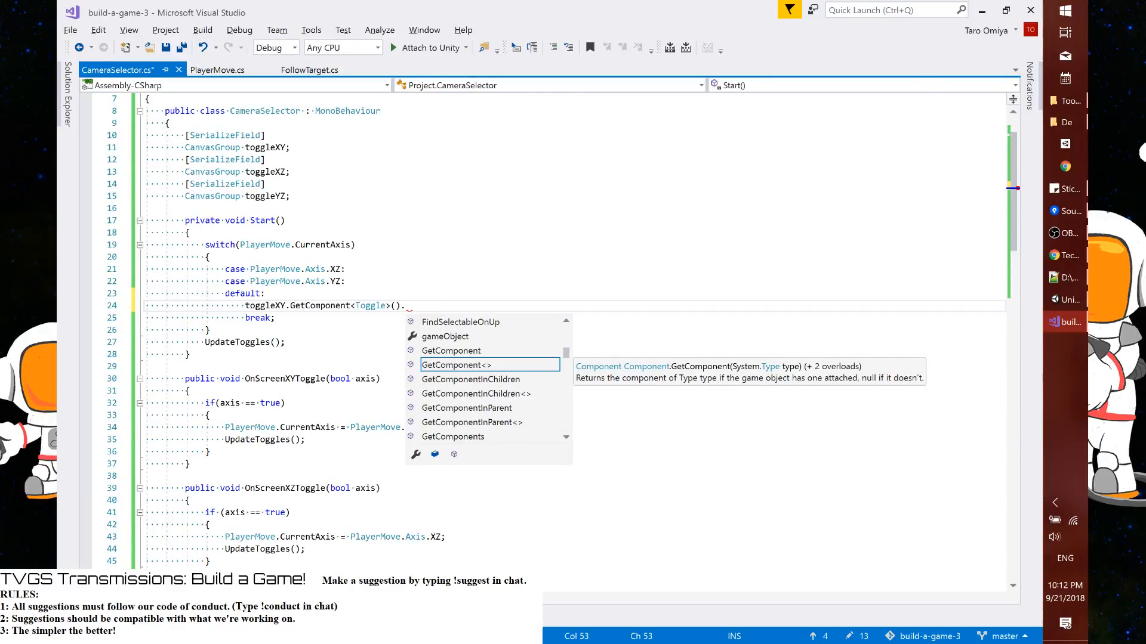
type("isOn = ")
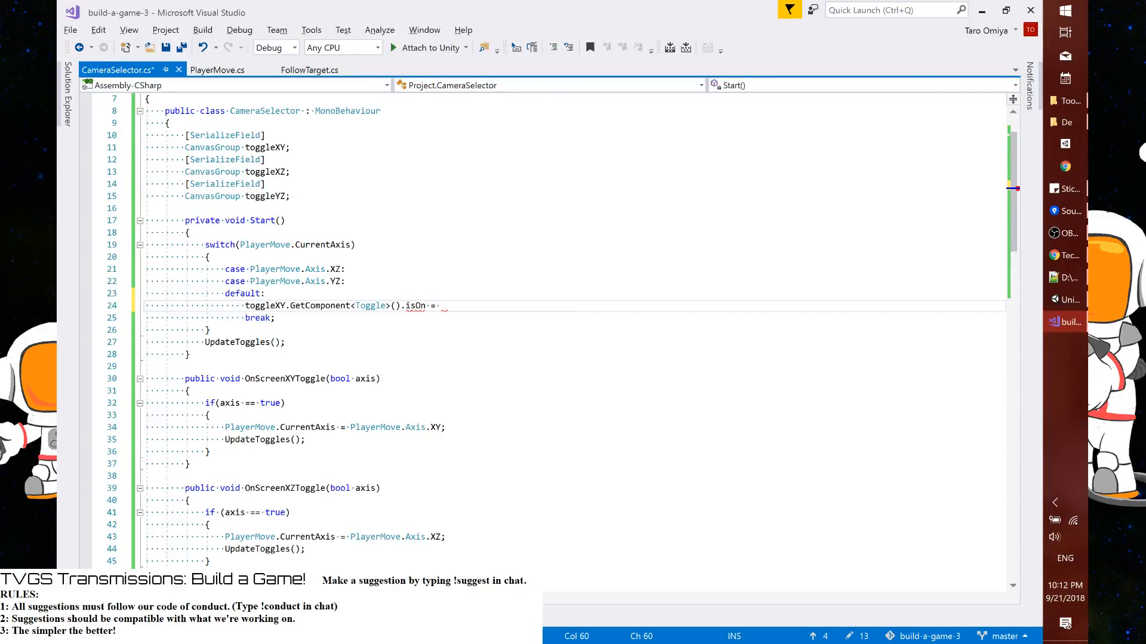
type("true;")
Complete the default statement as toggleXY.GetComponent<Toggle>().isOn = true; and save the script
key("ctrl+s")
Copy the isOn = true; and break; lines from default into both the XZ and YZ cases
key("Home")
key("Home")
key("shift+Down")
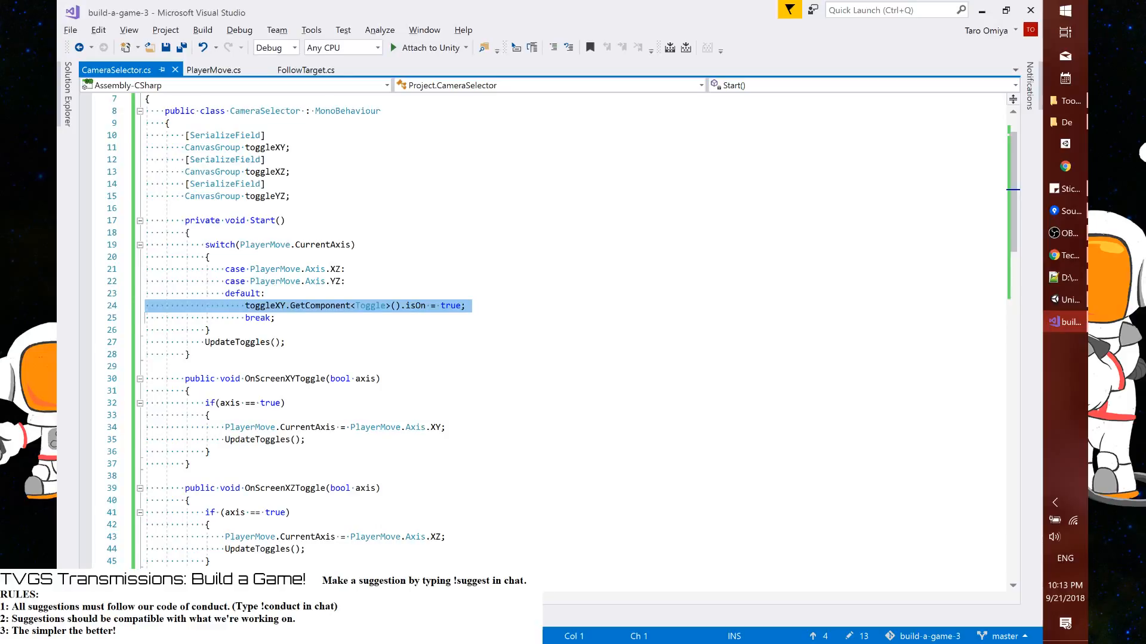
key("shift+Down")
key("ctrl+c")
key("Up")
key("ctrl+v")
key("Up")
key("Up")
key("Up")
key("ctrl+v")
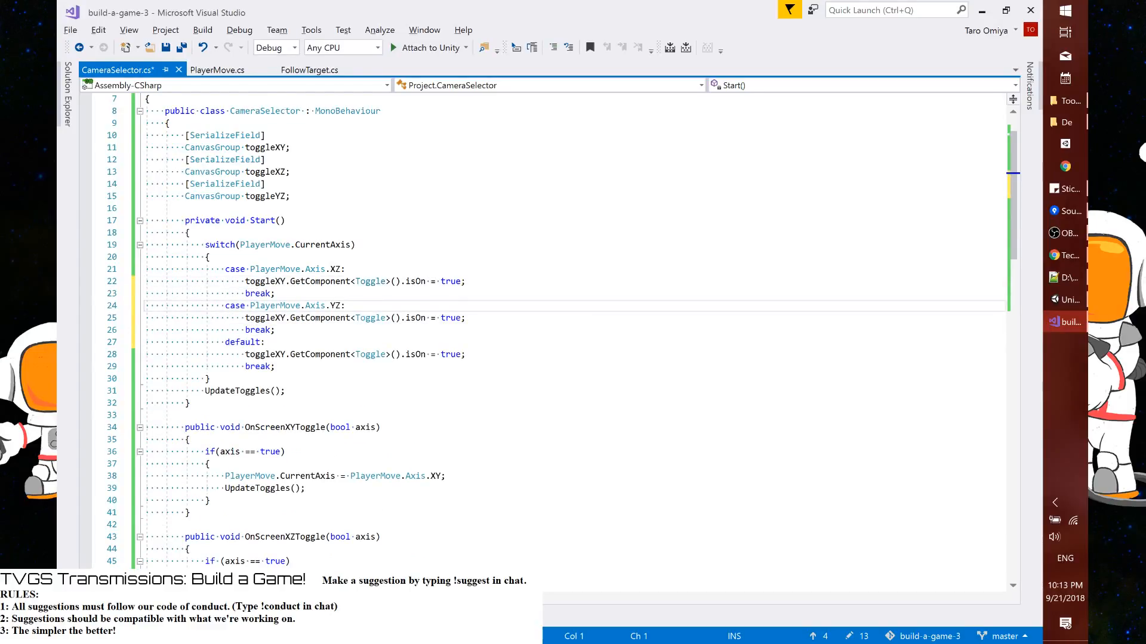
Replace toggleXY with toggleXZ in the XZ case and with toggleYZ in the YZ case, and save the script
double_click(272, 172)
key("ctrl+c")
double_click(272, 282)
key("ctrl+v")
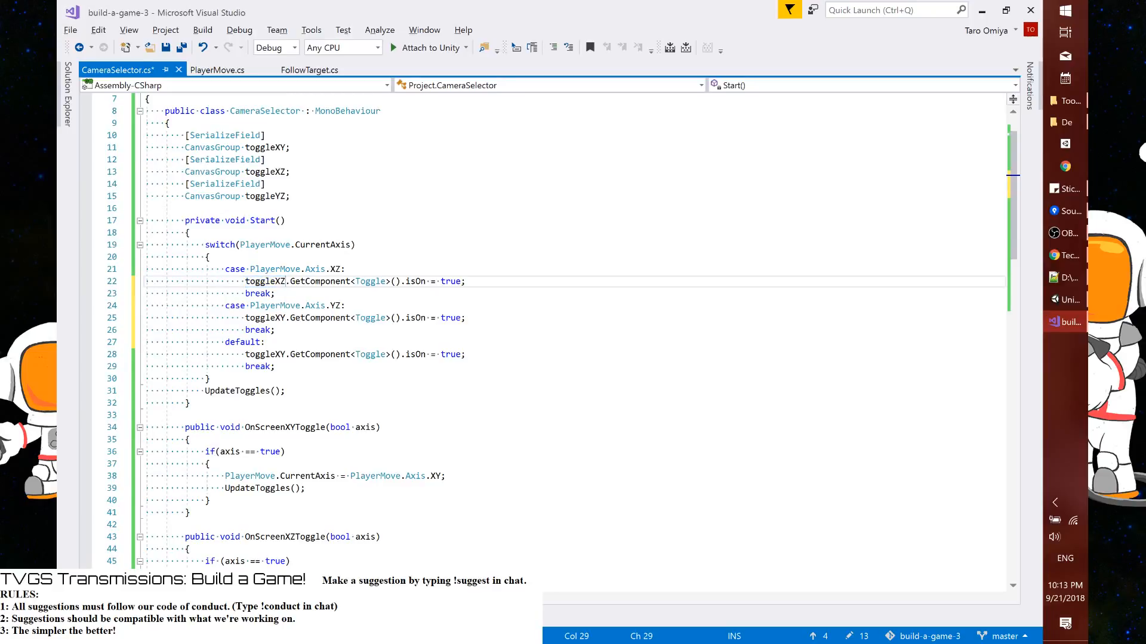
double_click(266, 197)
key("ctrl+c")
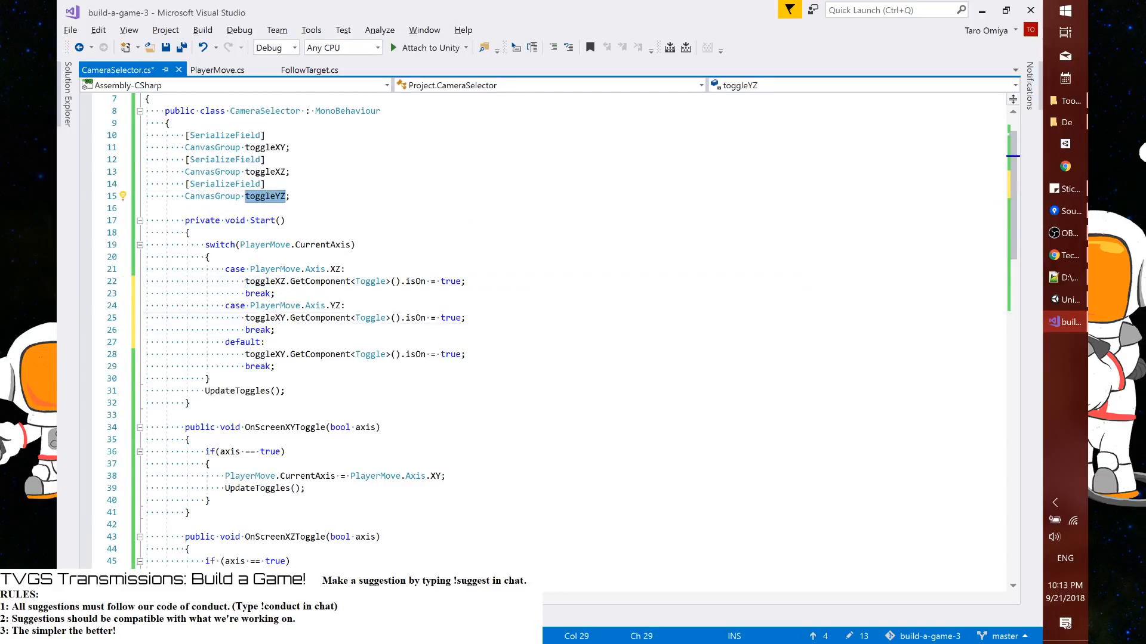
double_click(265, 318)
key("ctrl+v")
key("ctrl+s")
Copy the whole switch block from Start() into UpdateToggles() below the three alpha assignments
scroll(561, 322, "down", 8)
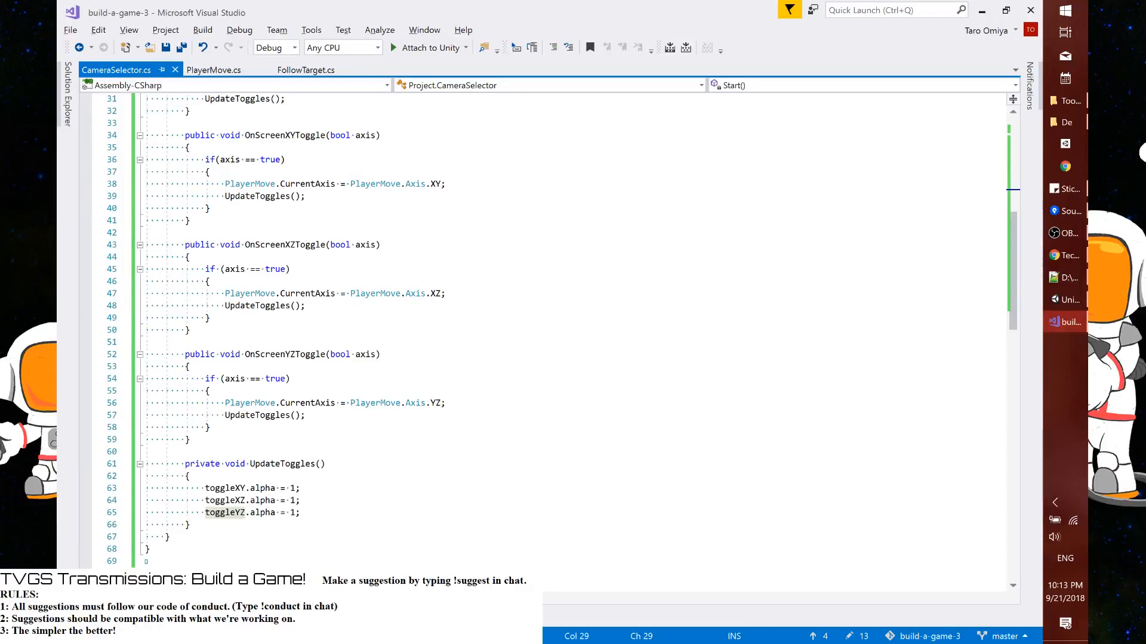
scroll(561, 322, "up", 5)
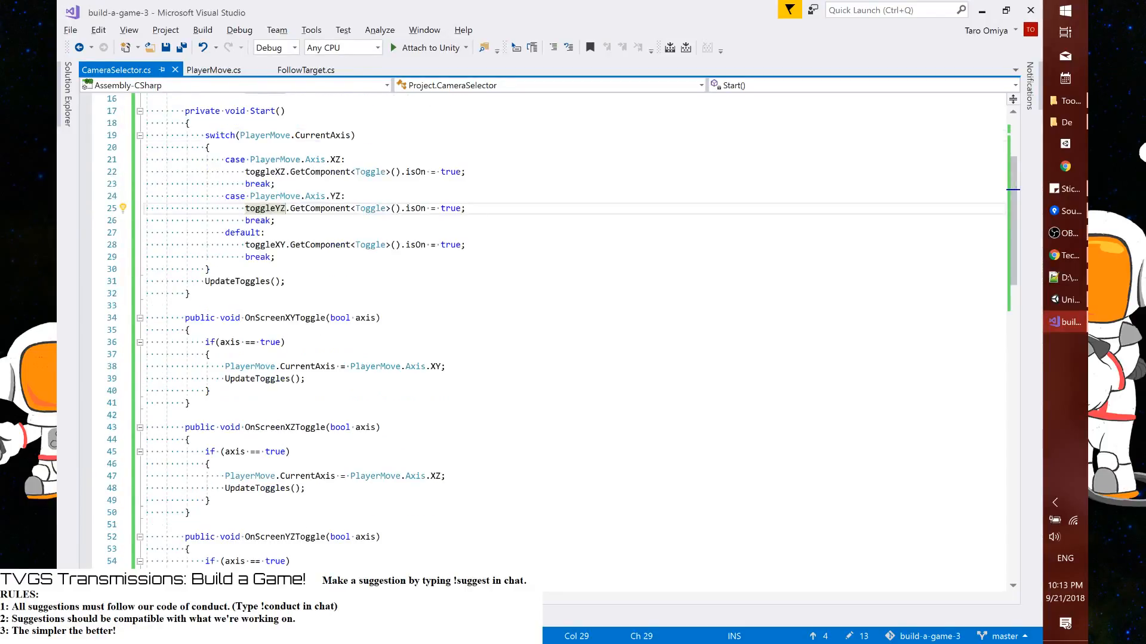
left_click(206, 135)
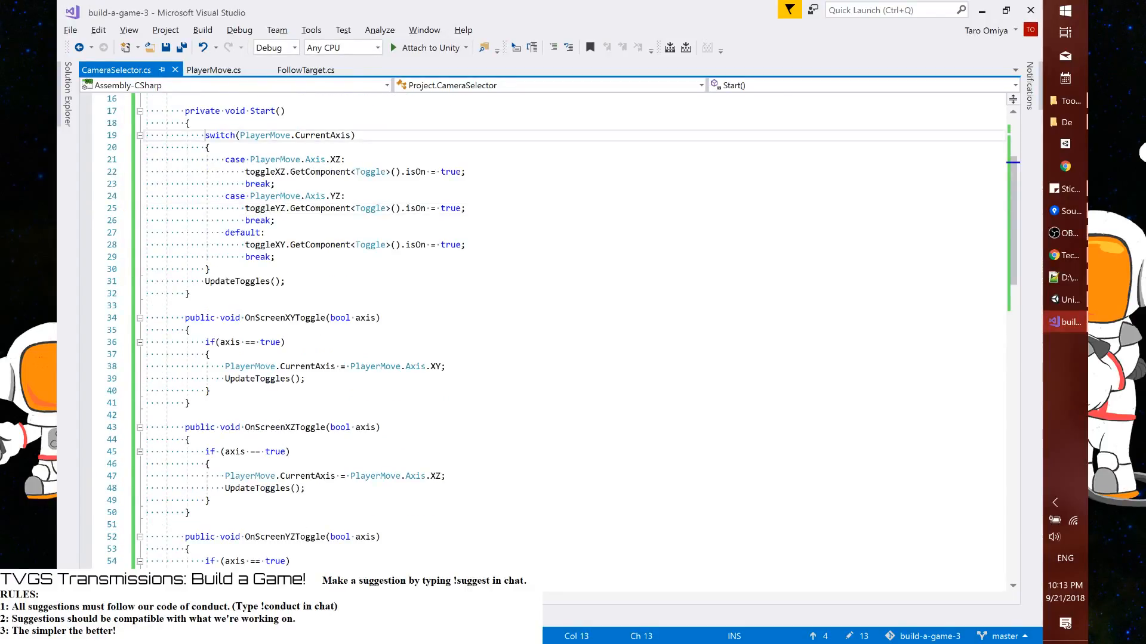
left_click(210, 269, "shift")
scroll(210, 269, "down", 6)
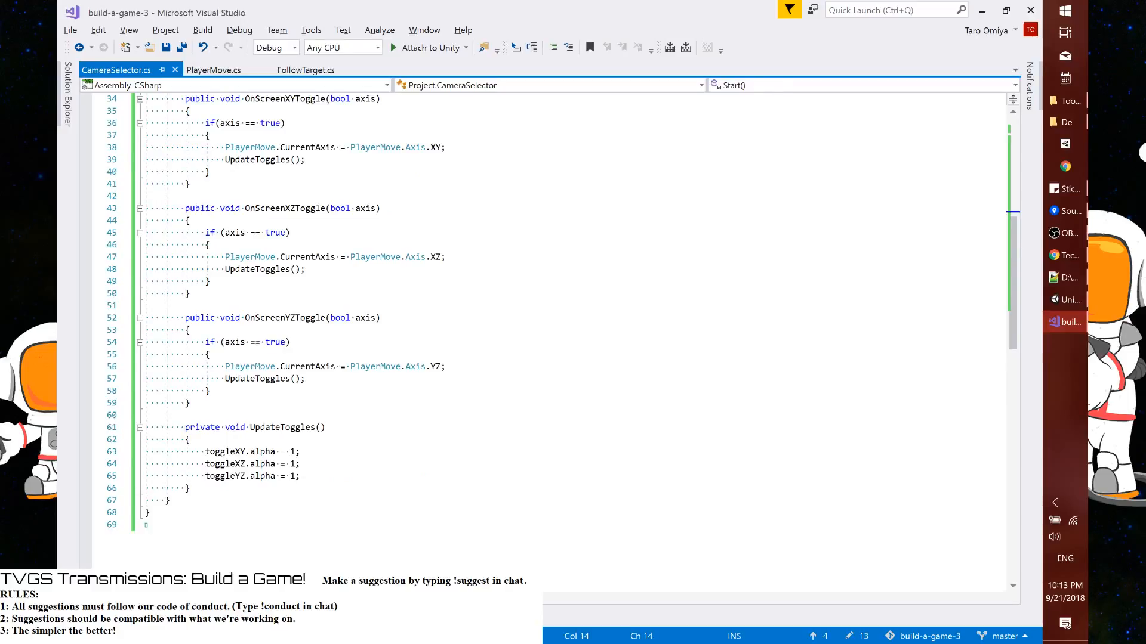
key("ctrl+v")
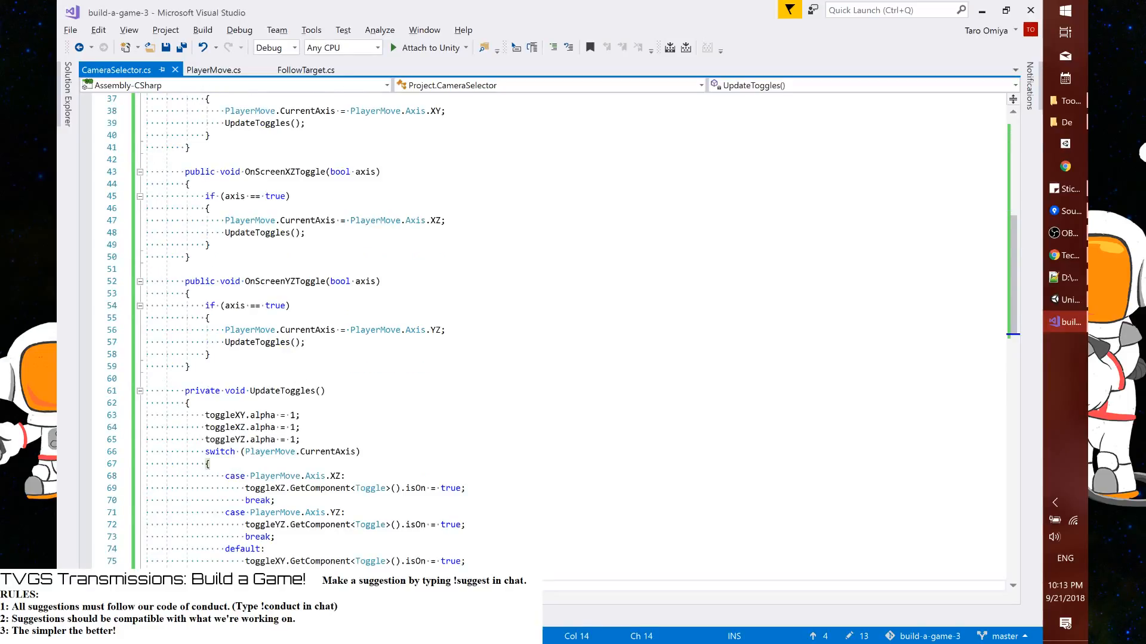
left_click(266, 561)
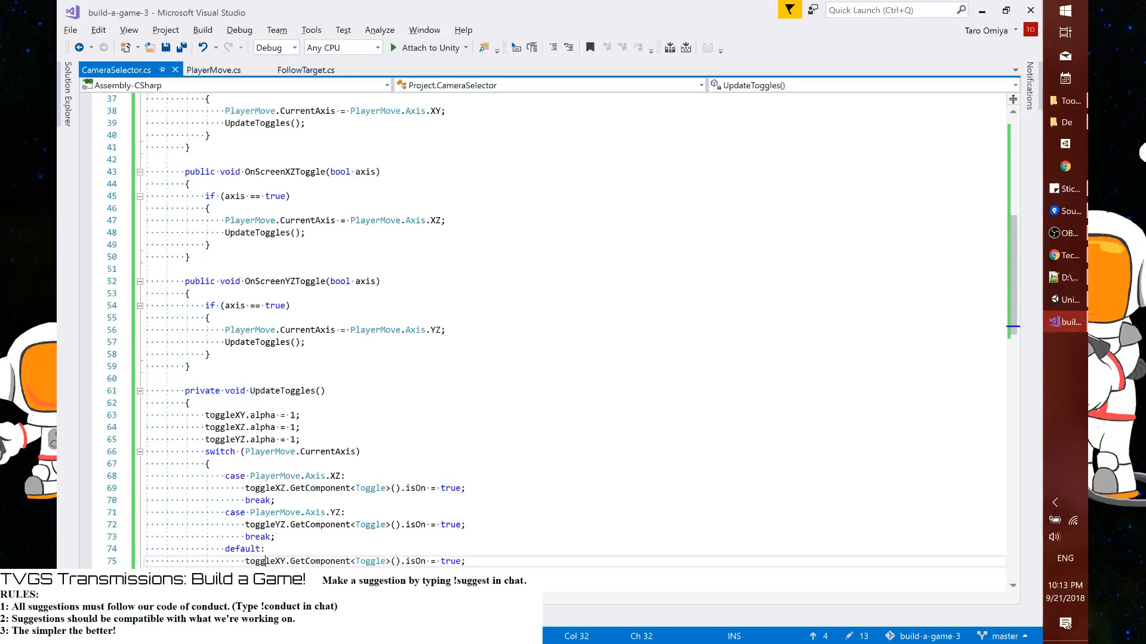
In the default case of UpdateToggles(), replace the statement with toggleXY.alpha = 0; and save the script
key("ctrl+v")
left_click_drag(335, 561, 330, 586, "alt")
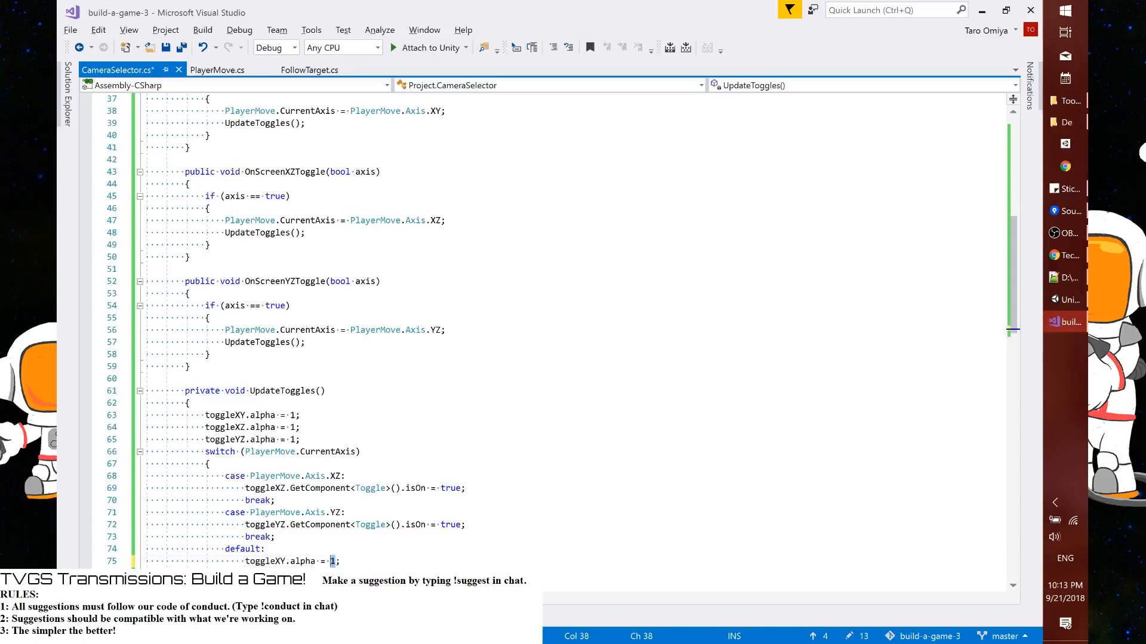
type("0")
key("ctrl+s")
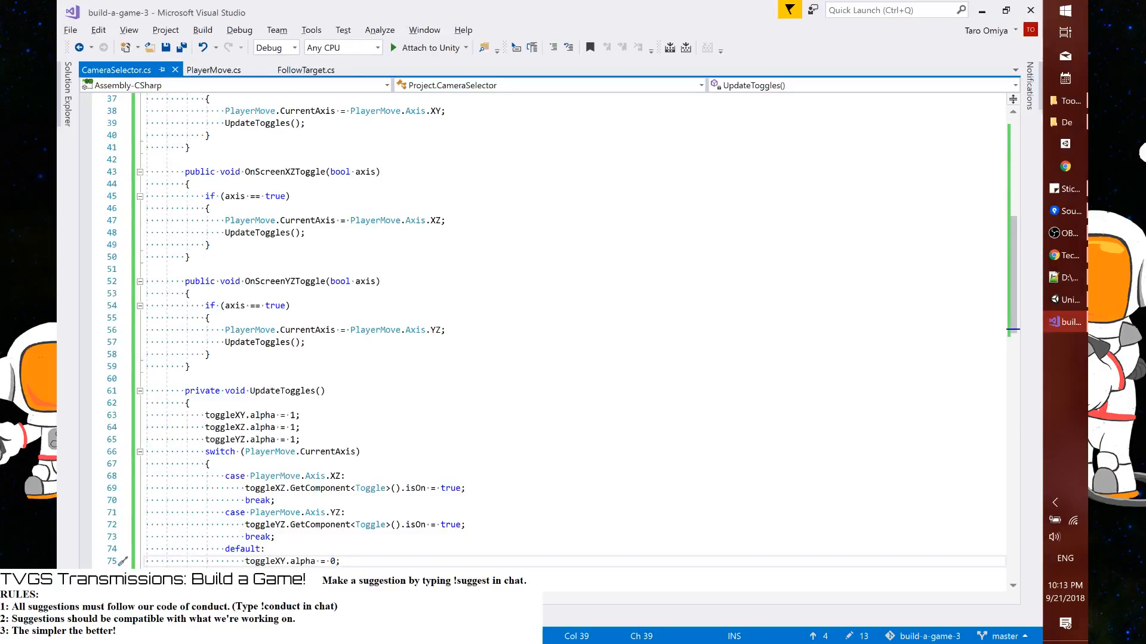
In the XZ case of UpdateToggles(), replace the GetComponent<Toggle>() statement so the line reads toggleXZ.alpha = 0;
left_click(276, 488)
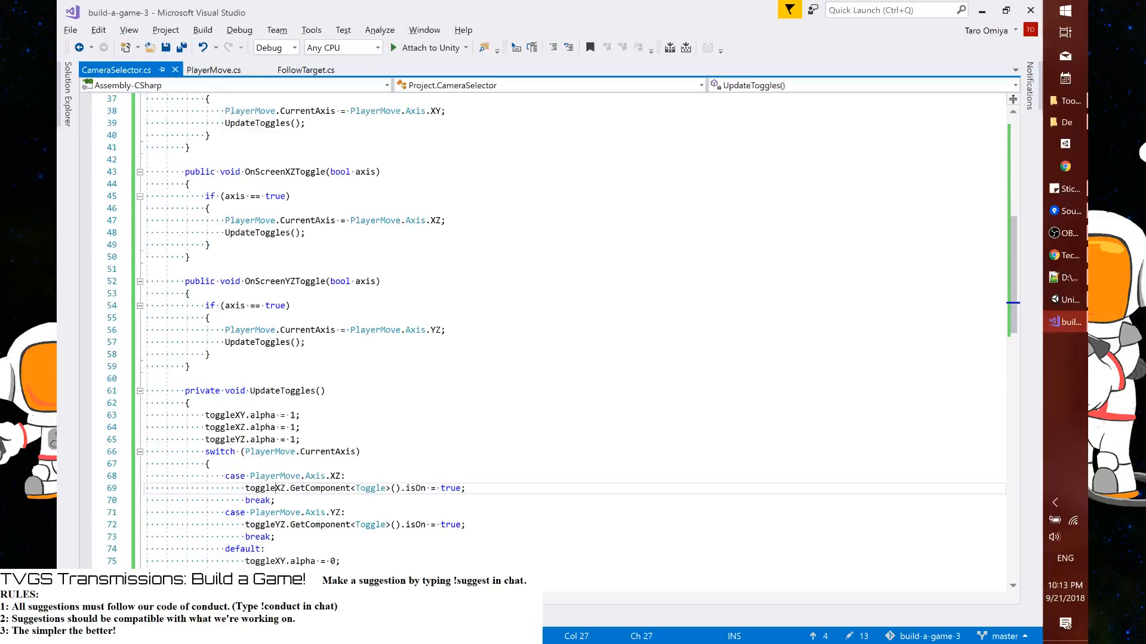
key("ctrl+Right")
key("shift+End")
key("ctrl+v")
key("Left")
key("shift+Left")
type("0")
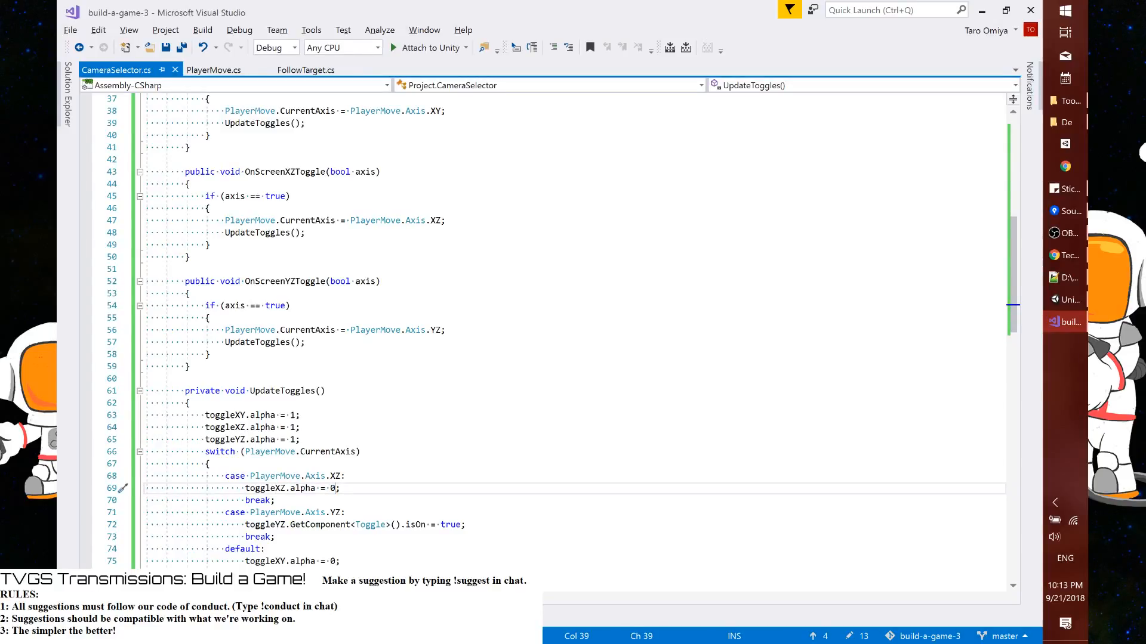
Replace the YZ case statement in UpdateToggles() with a copy of the toggleYZ alpha line set to 0, and save the script
left_click_drag(206, 428, 301, 428)
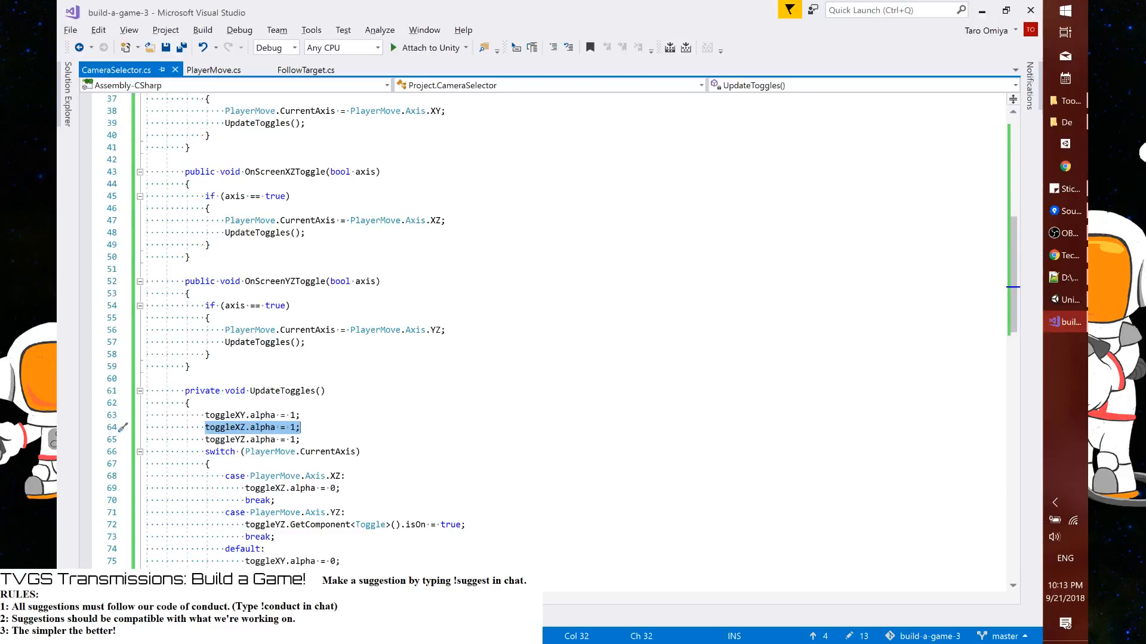
double_click(225, 428)
left_click_drag(206, 440, 311, 440)
key("ctrl+c")
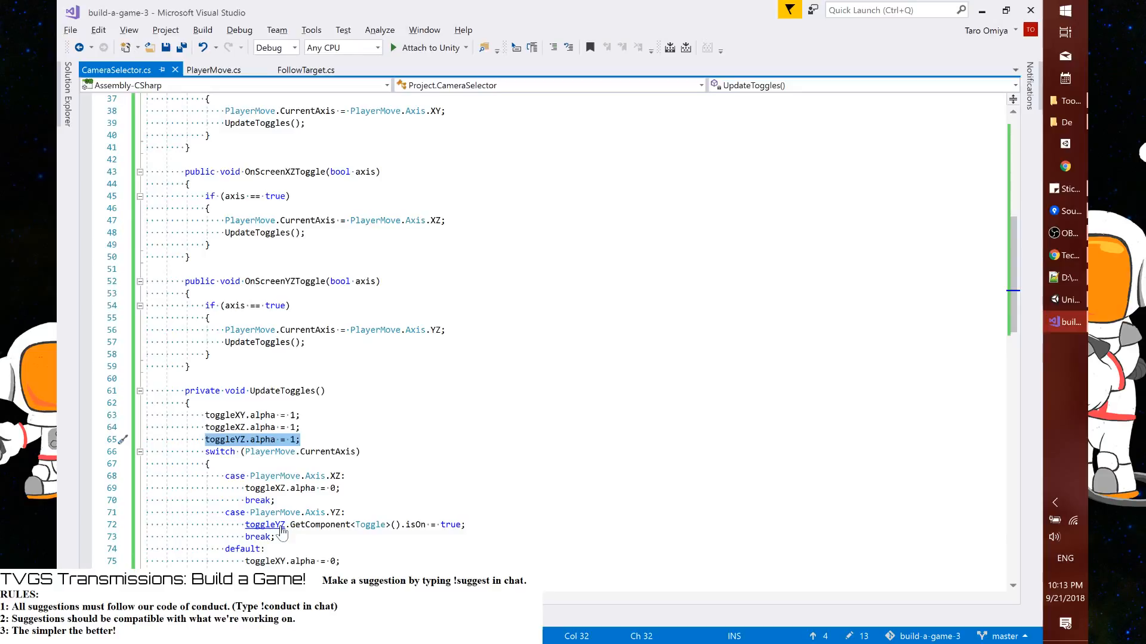
left_click_drag(245, 525, 473, 523)
key("ctrl+v")
key("Left")
key("shift+Left")
type("0")
key("ctrl+s")
In Unity, assign Button X-Y, X-Z and Y-Z to Camera Selector's Toggle XY, XZ and YZ fields, then apply the prefab and save the scene
key("alt+Tab")
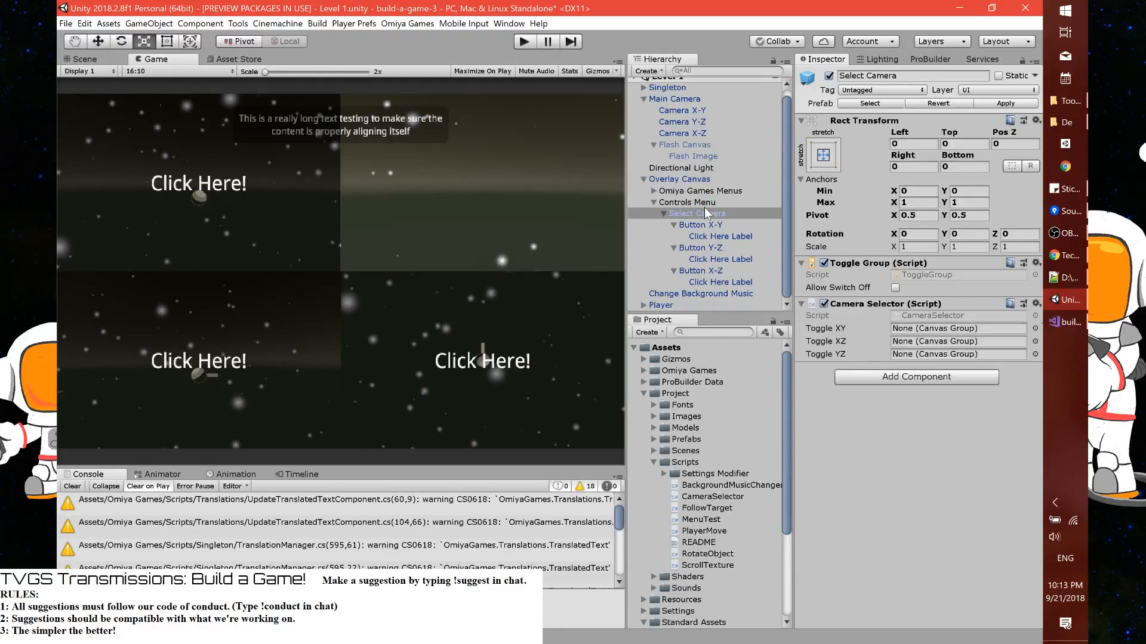
left_click_drag(721, 223, 955, 328)
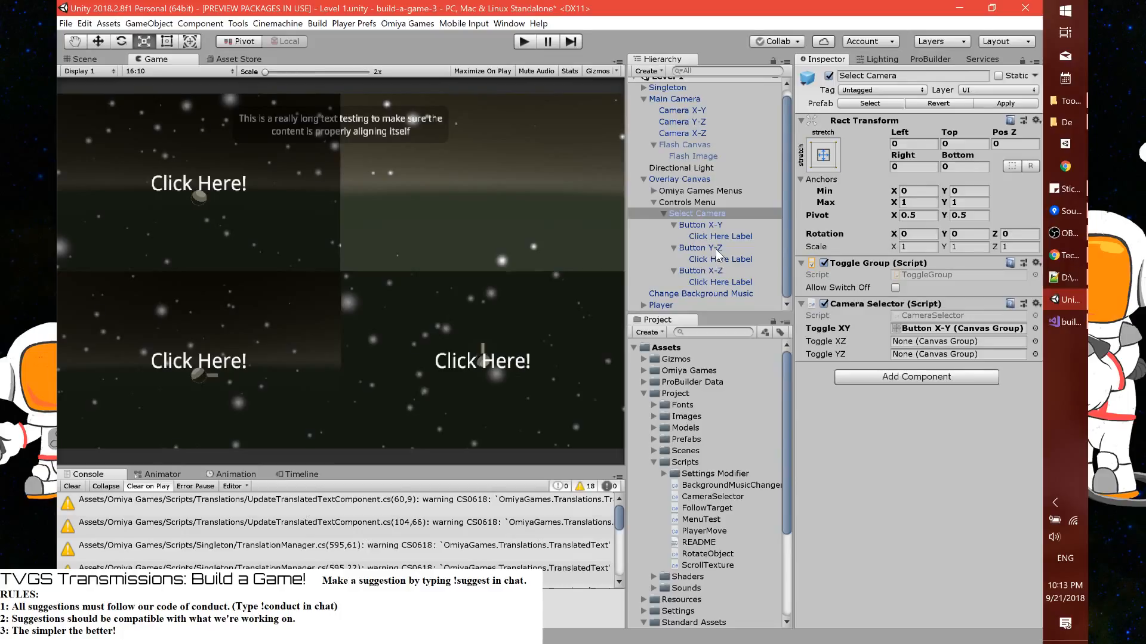
left_click_drag(719, 271, 954, 341)
left_click_drag(734, 251, 910, 356)
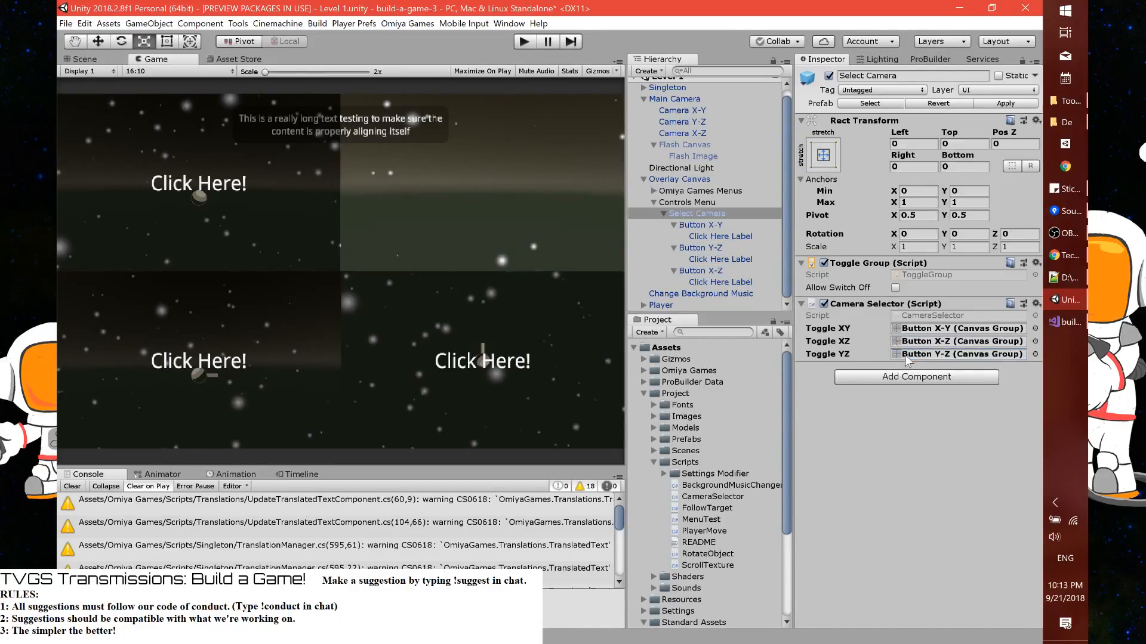
left_click(986, 103)
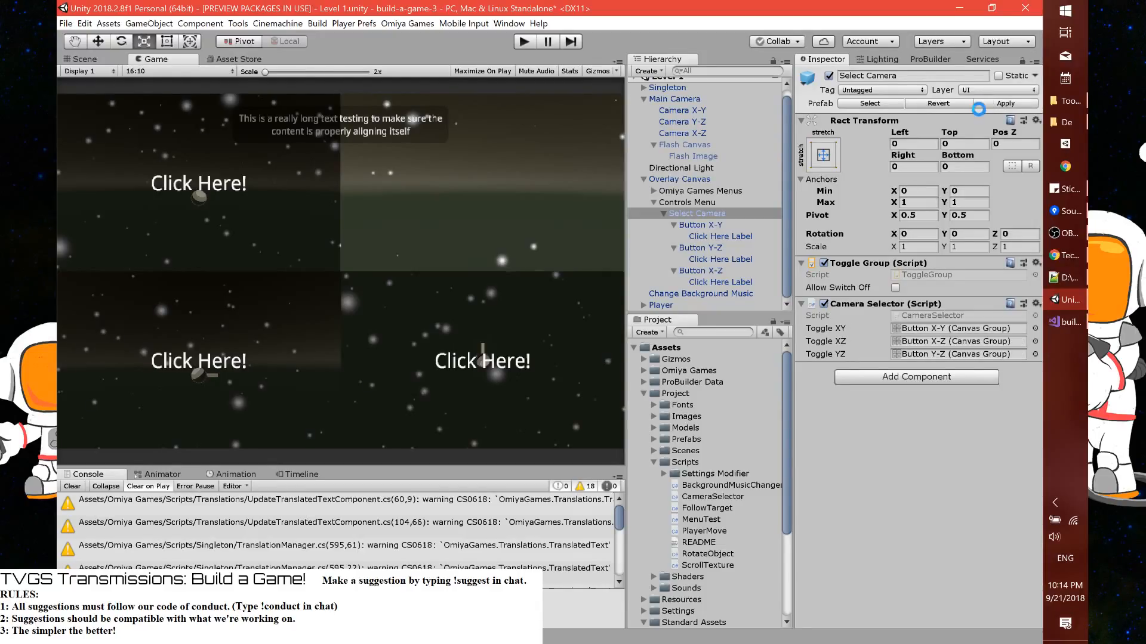
key("ctrl+s")
Switch to Sourcetree and stage only Skybox.mat and Skybox.mat.meta
left_click(1068, 210)
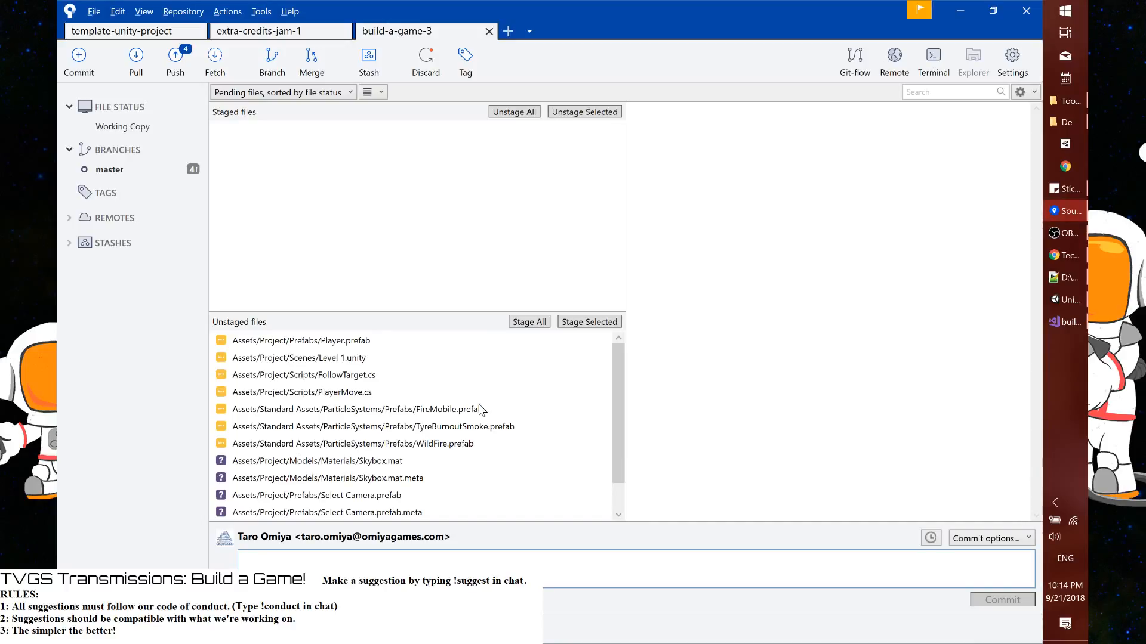
scroll(483, 411, "down", 1)
left_click(423, 430)
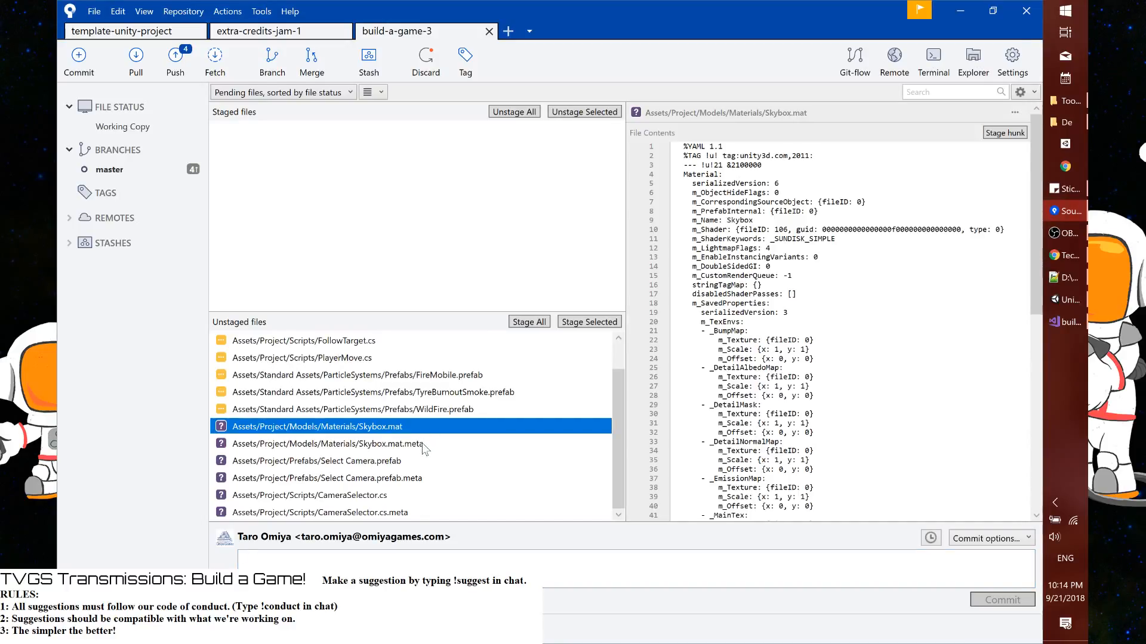
left_click(423, 444, "shift")
scroll(426, 429, "up", 1)
scroll(429, 411, "down", 1)
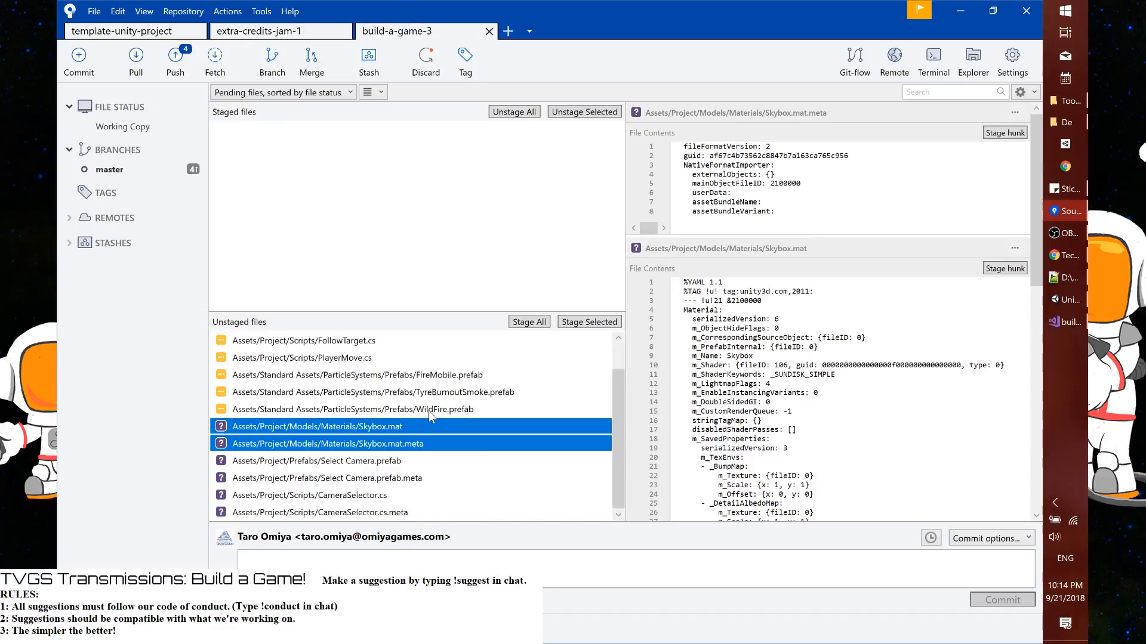
left_click(581, 323)
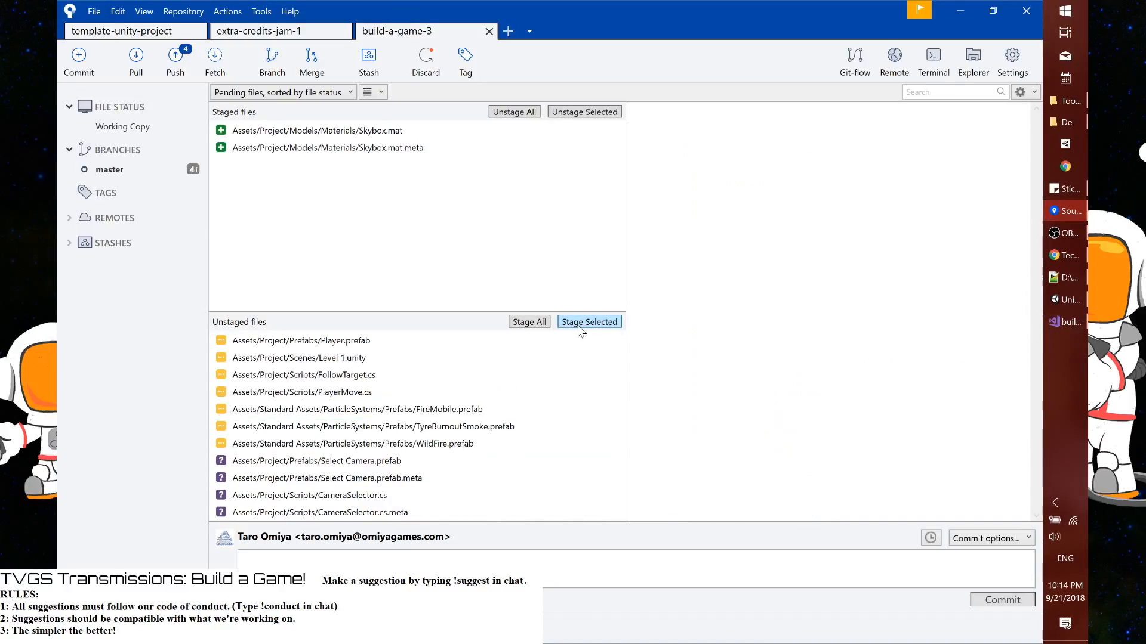
Commit the staged skybox material files with a message about adding the custom skybox
left_click(581, 567)
type("Ad")
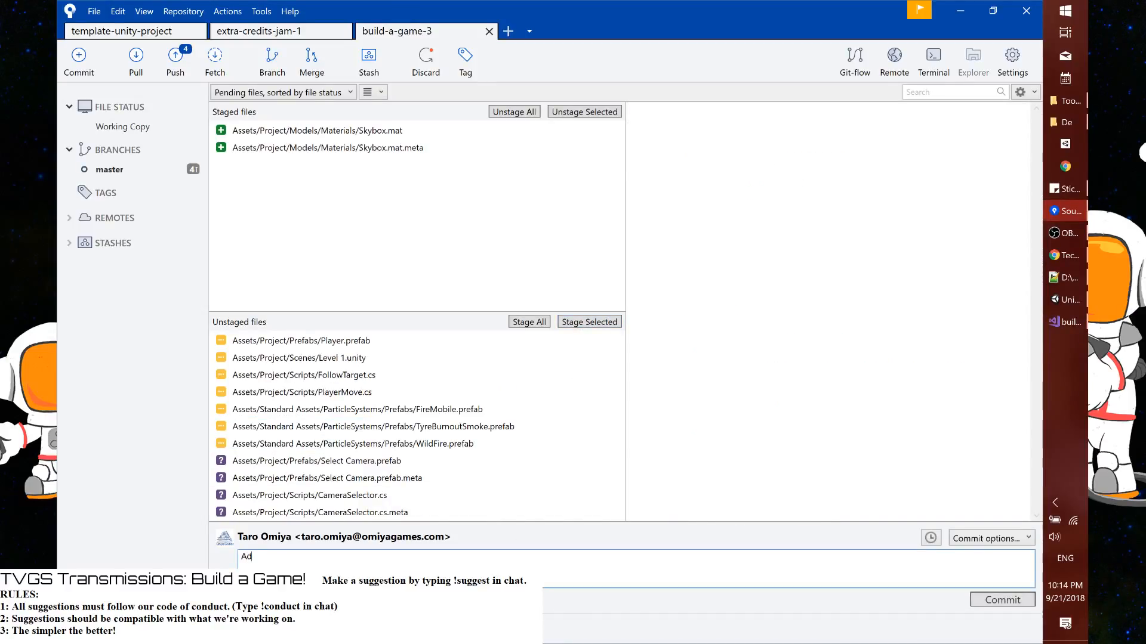
type("ding skybo")
type("Custom")
left_click(1004, 601)
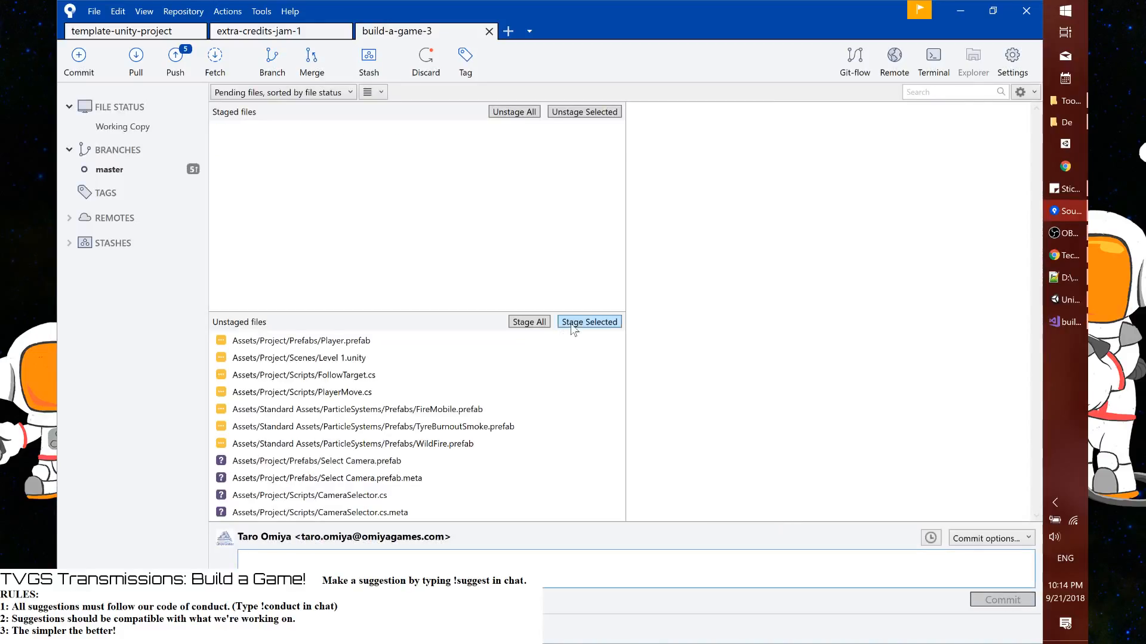
Stage all remaining files, but unstage the FireMobile, TyreBurnoutSmoke and WildFire prefabs and discard their changes
left_click(528, 323)
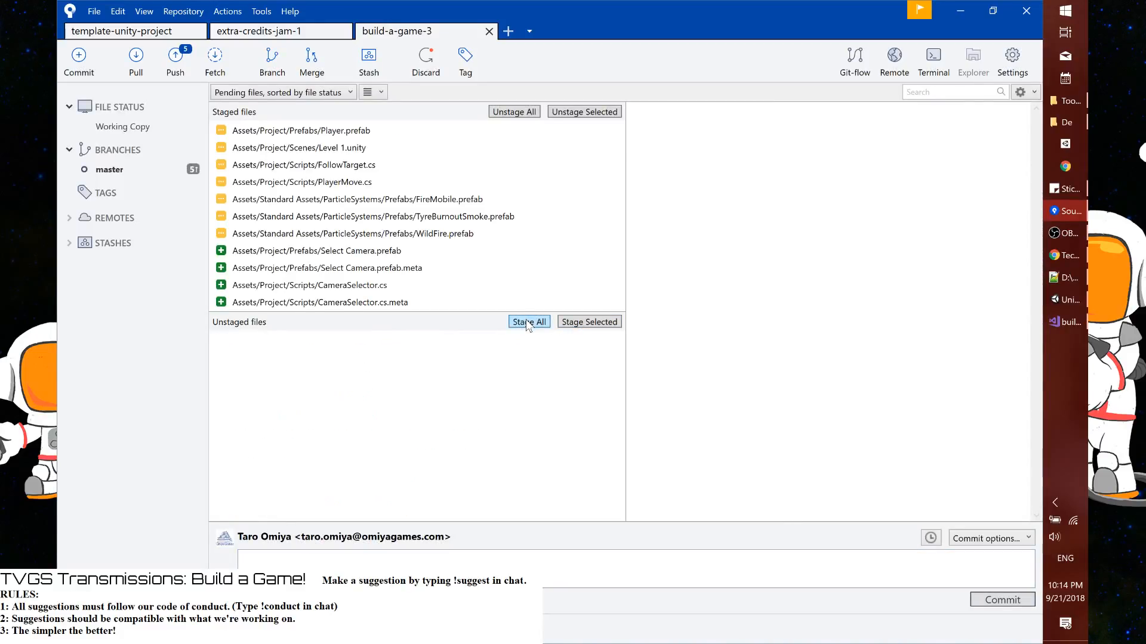
left_click(461, 227, "shift")
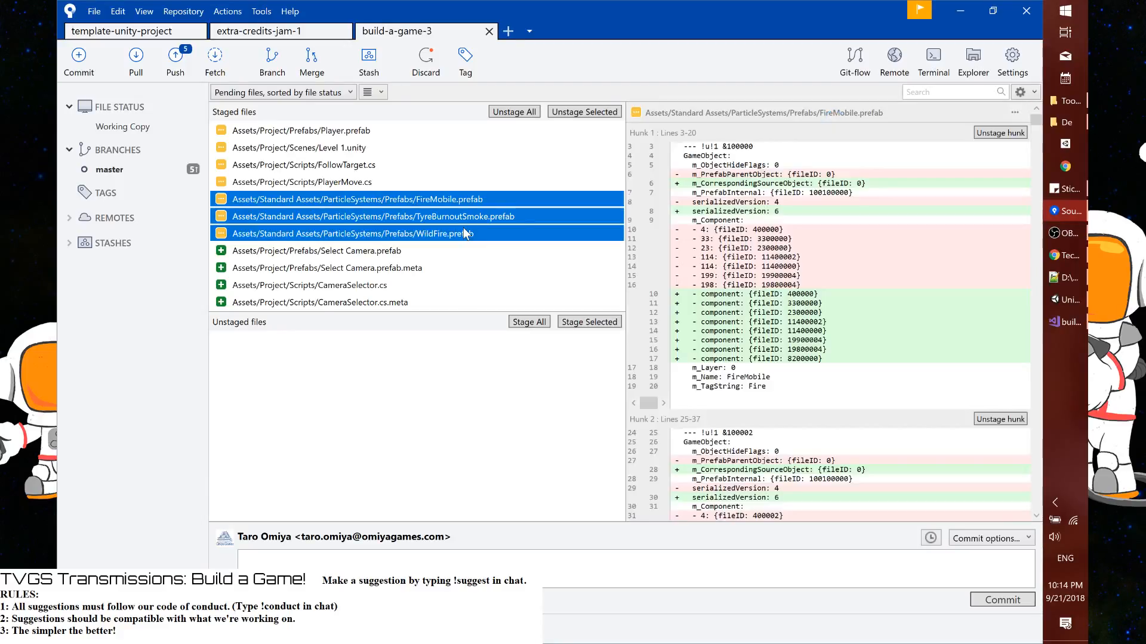
right_click(464, 216)
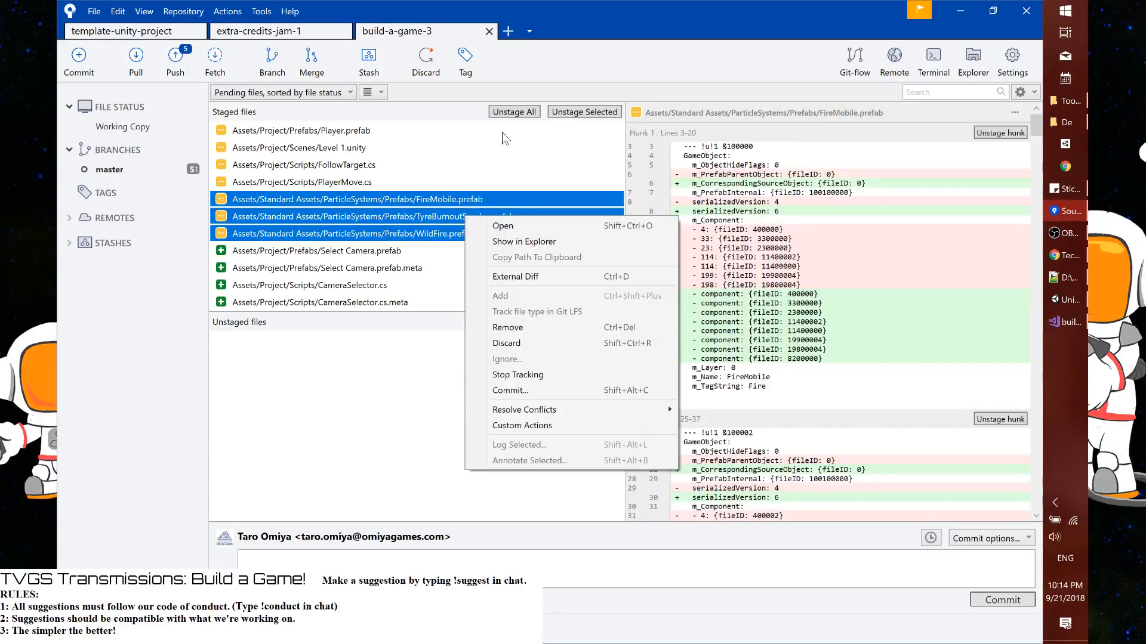
left_click(572, 112)
left_click_drag(427, 344, 425, 376)
right_click(424, 366)
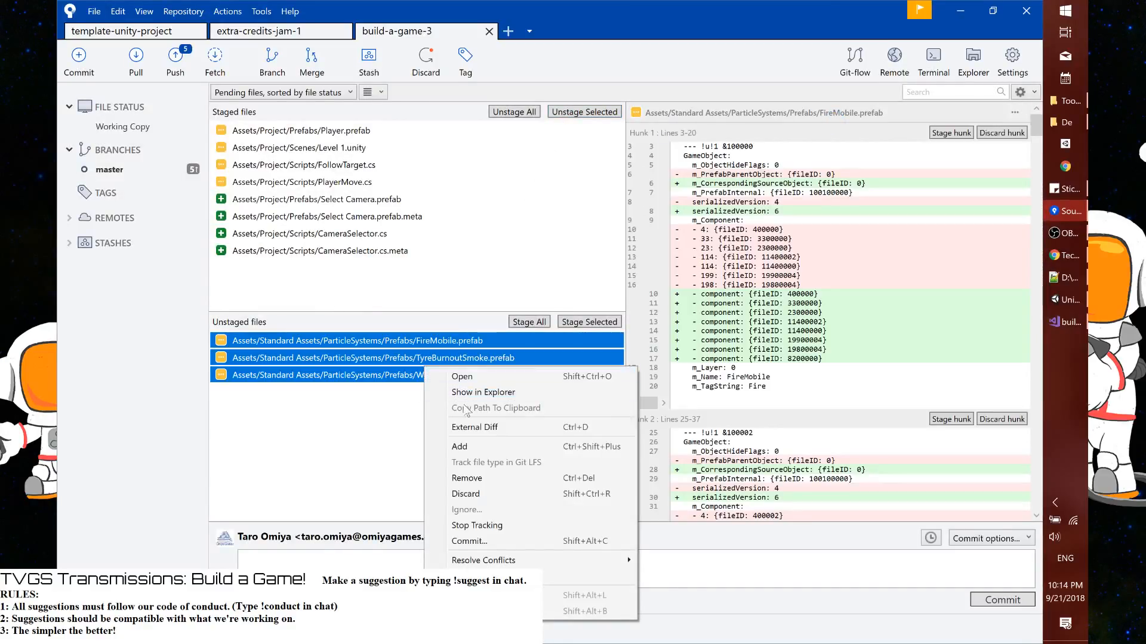
left_click(468, 448)
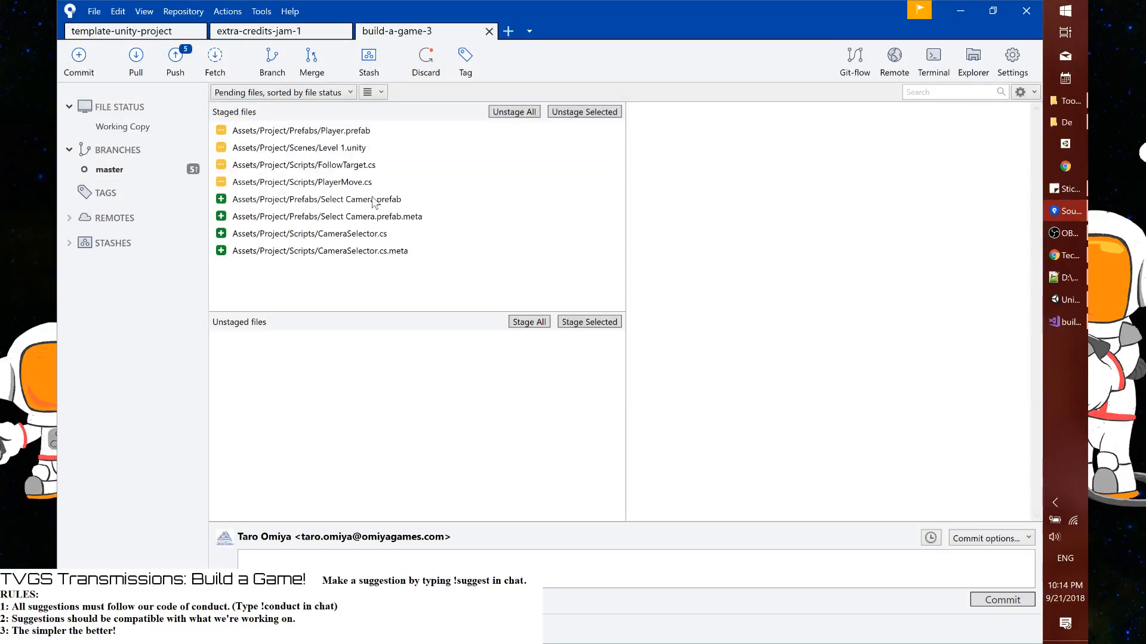
Review the staged prefab, scene and CameraSelector diffs, and commit them with the message "Updating how cameras are selected"
left_click(362, 136)
left_click(360, 148)
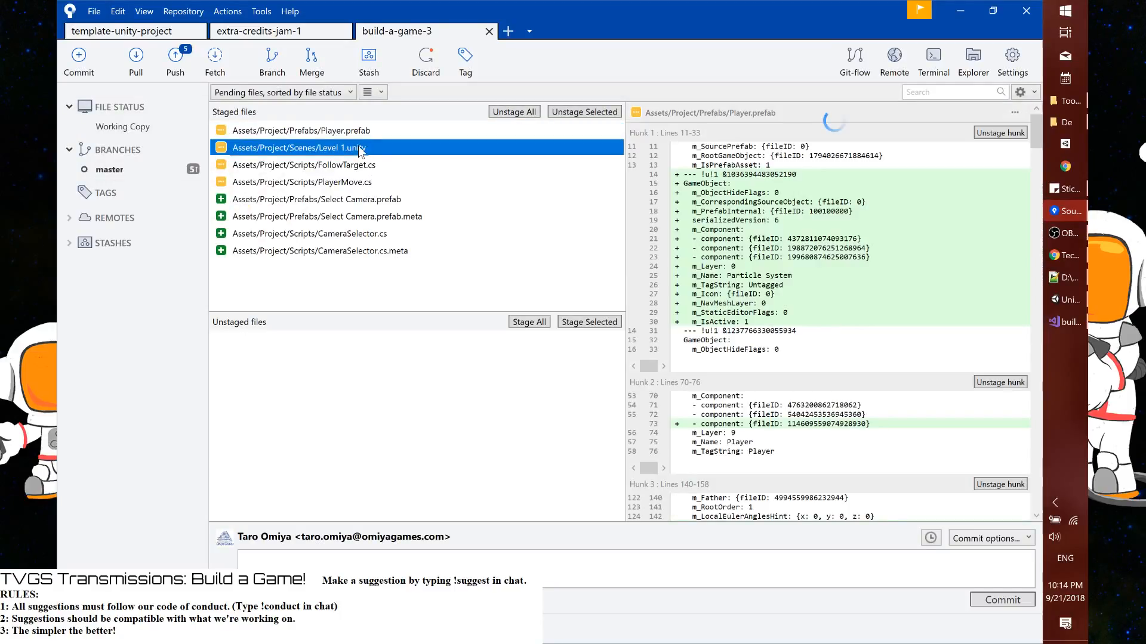
left_click(380, 236)
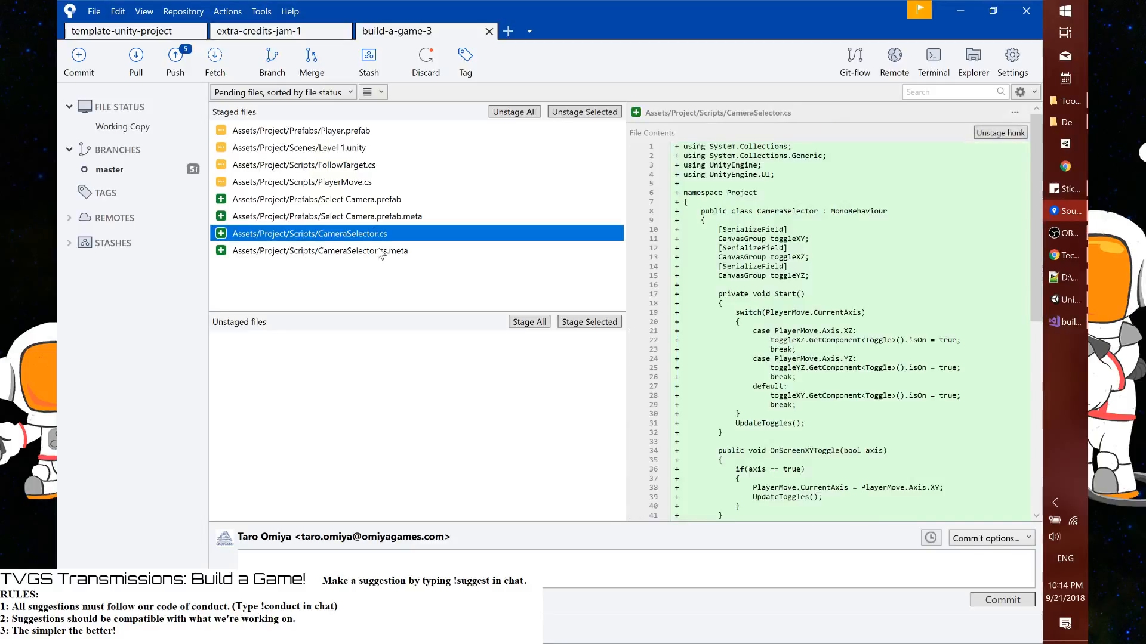
left_click(383, 251)
left_click(241, 557)
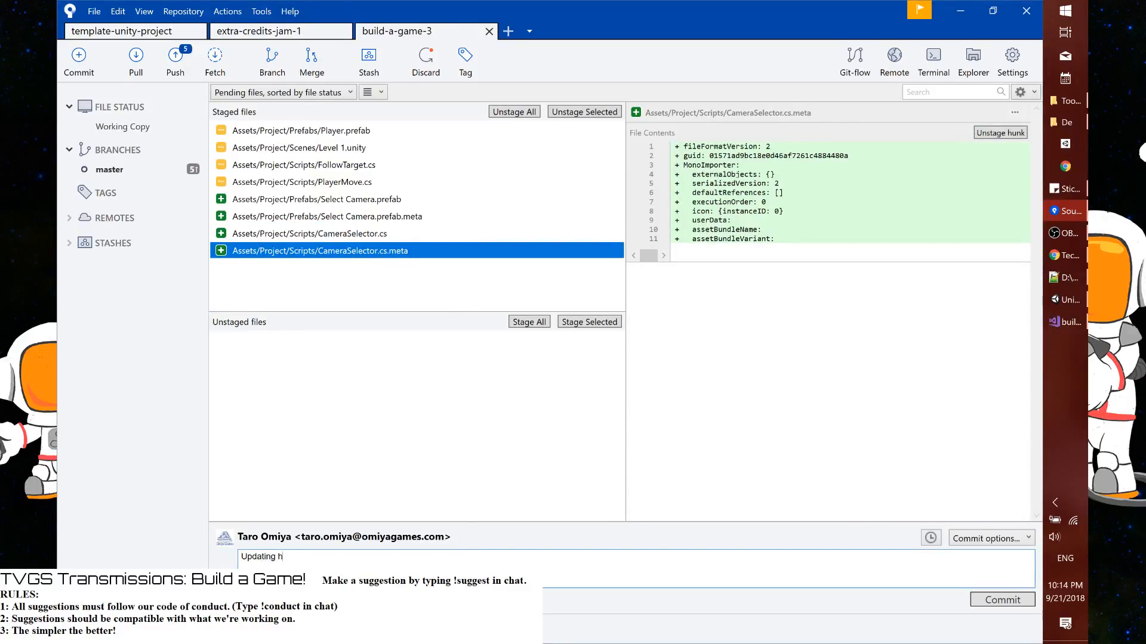
type("Updating how cameras are sele")
key("BackSpace")
key("BackSpace")
key("BackSpace")
type("selected")
left_click(1002, 599)
Return to Unity and play the game to test switching cameras with the toggle over the lower-left view, then stop it
key("alt+Tab")
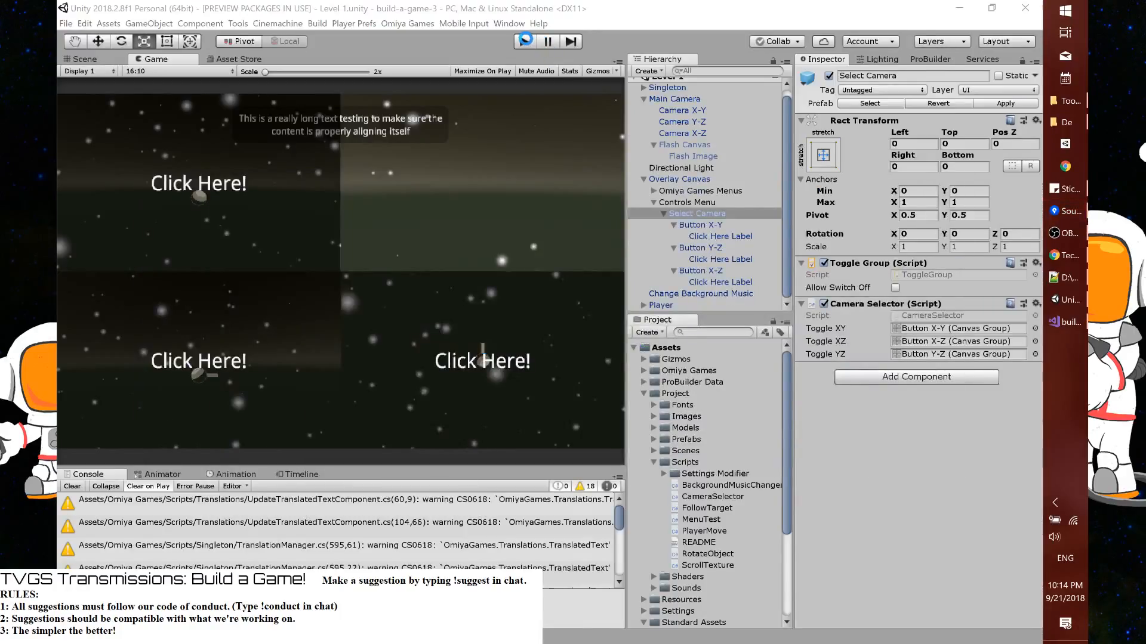
left_click(525, 42)
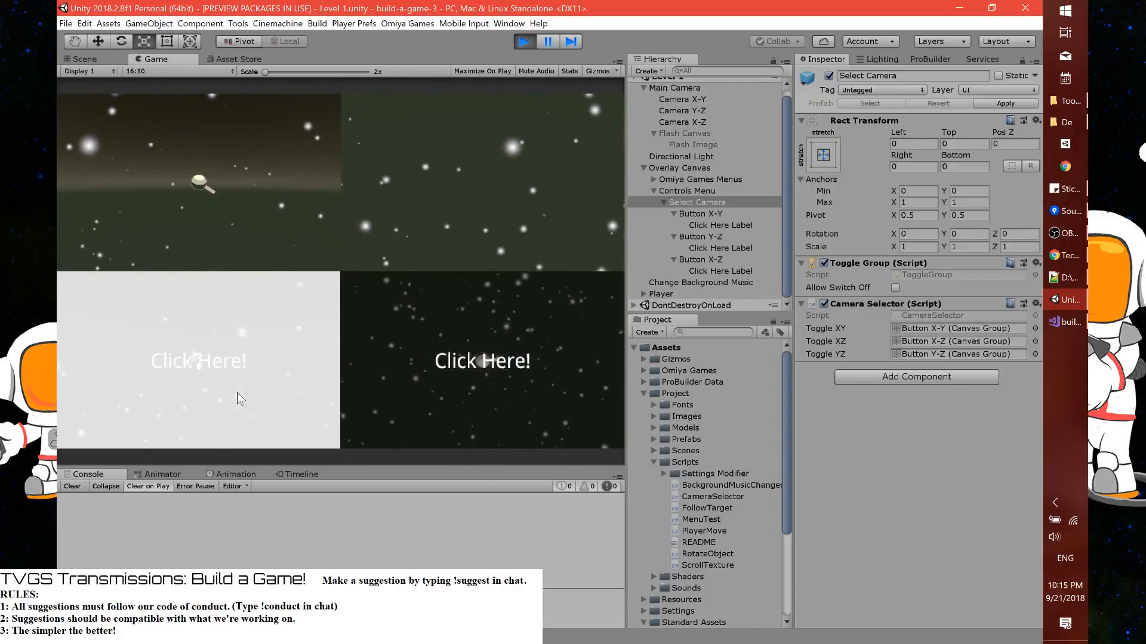
left_click(267, 383)
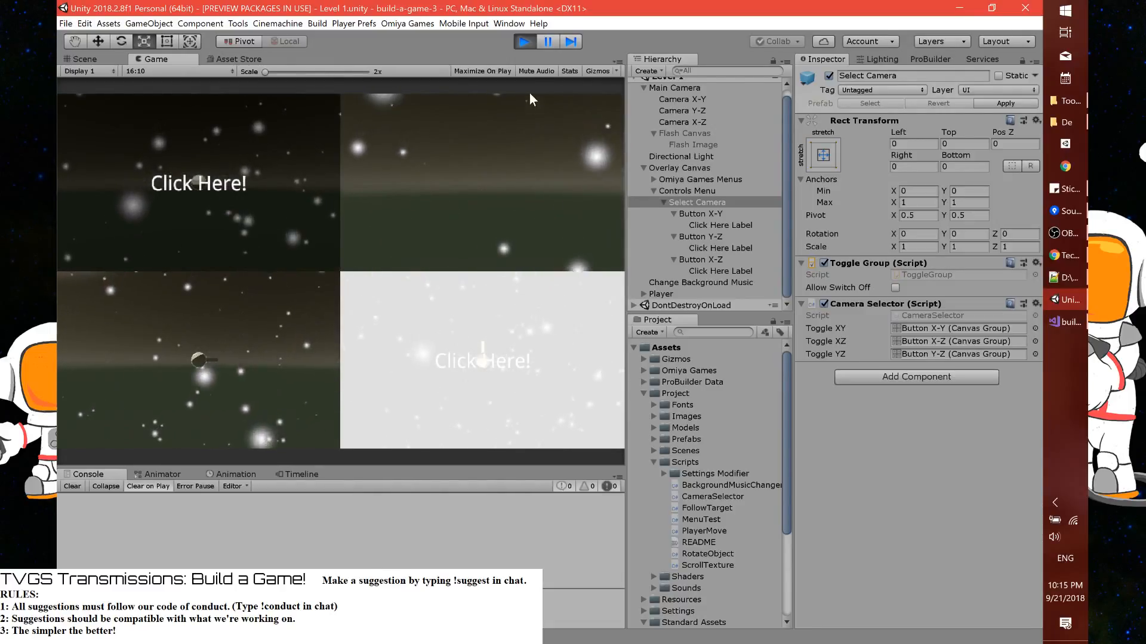
left_click(525, 43)
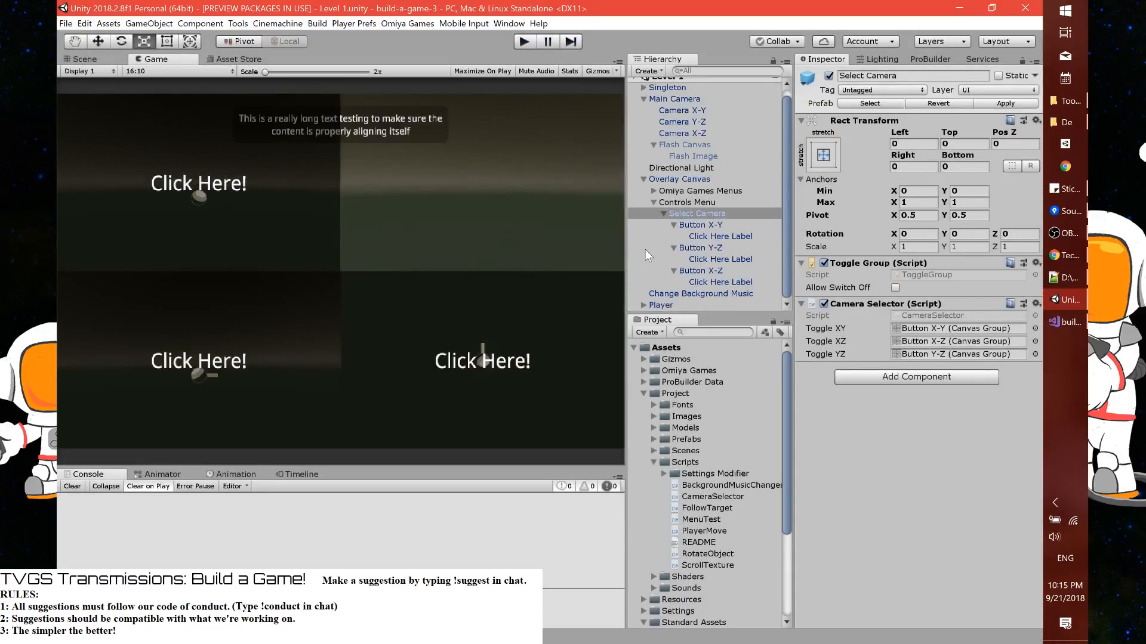
For Button X-Y, Y-Z and X-Z together, set the Toggle's Highlighted Color to dark gray 494949
left_click(703, 226)
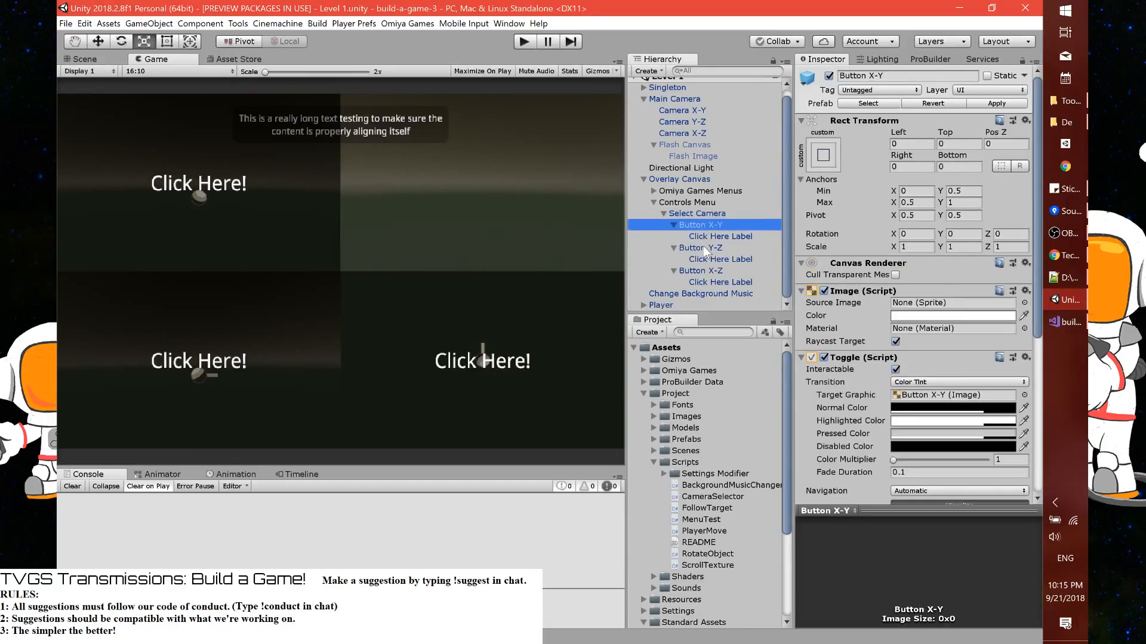
left_click(704, 249, "ctrl")
left_click(704, 272, "ctrl")
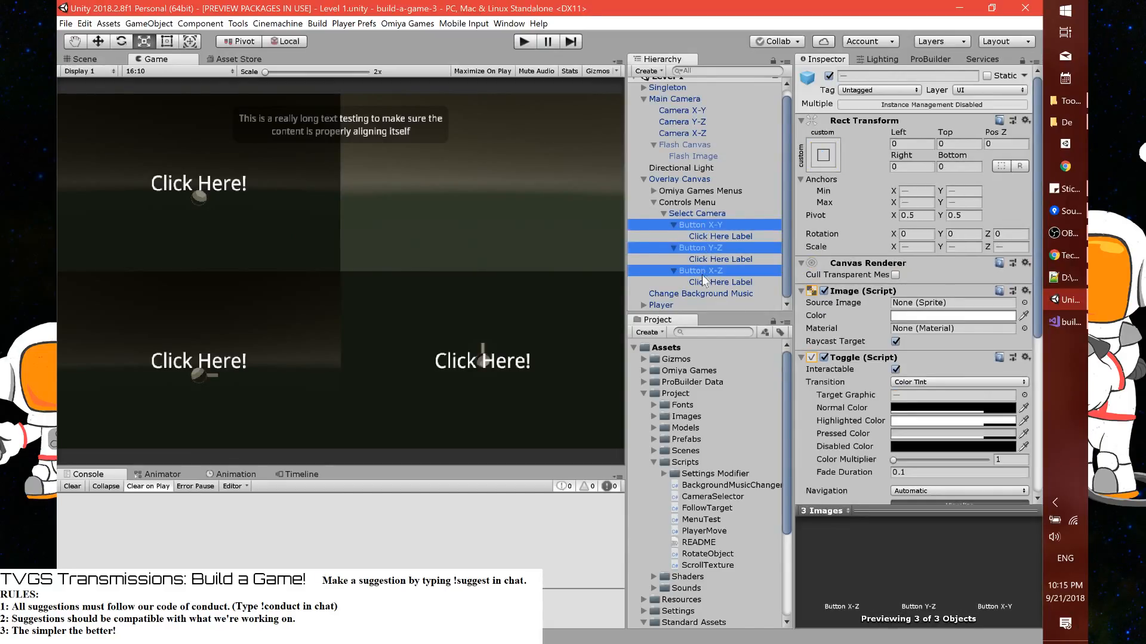
left_click(923, 420)
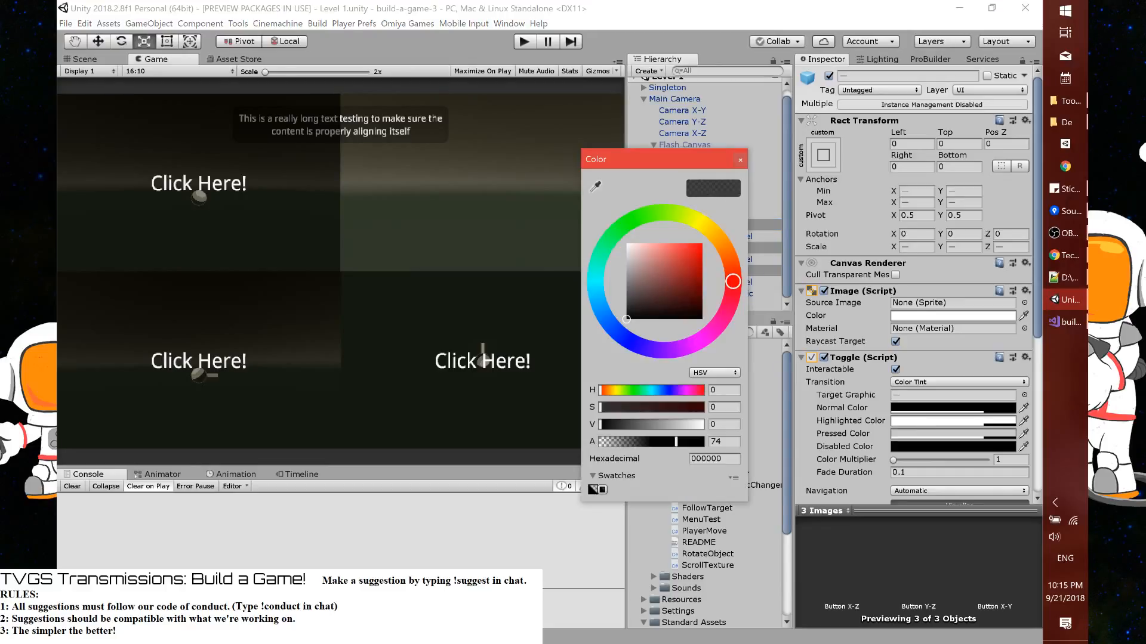
left_click(968, 421)
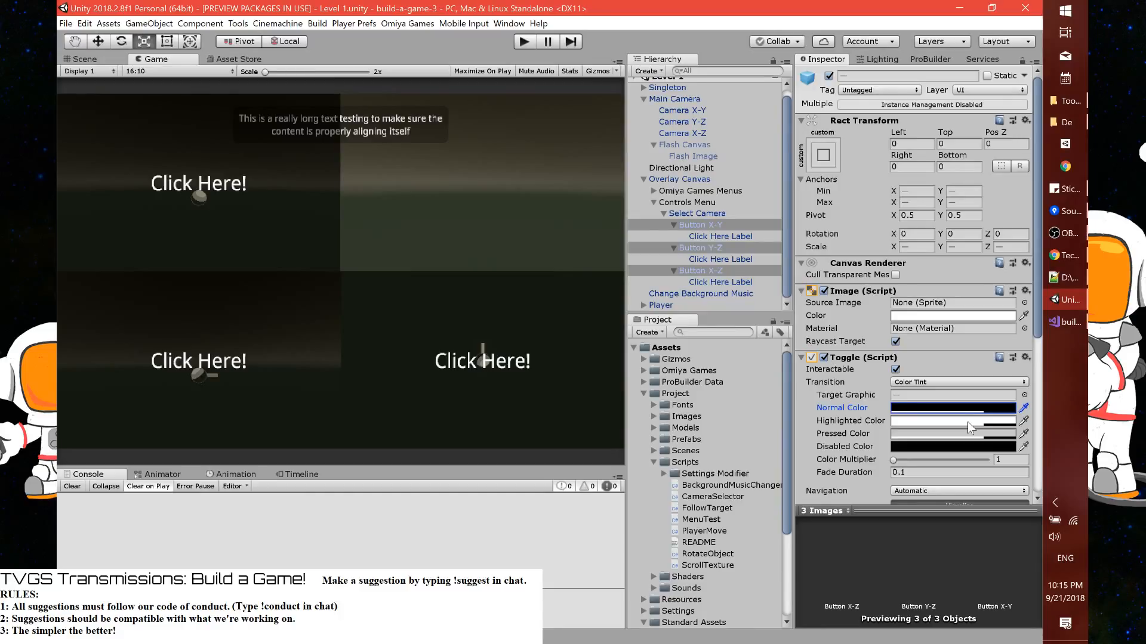
left_click(968, 422)
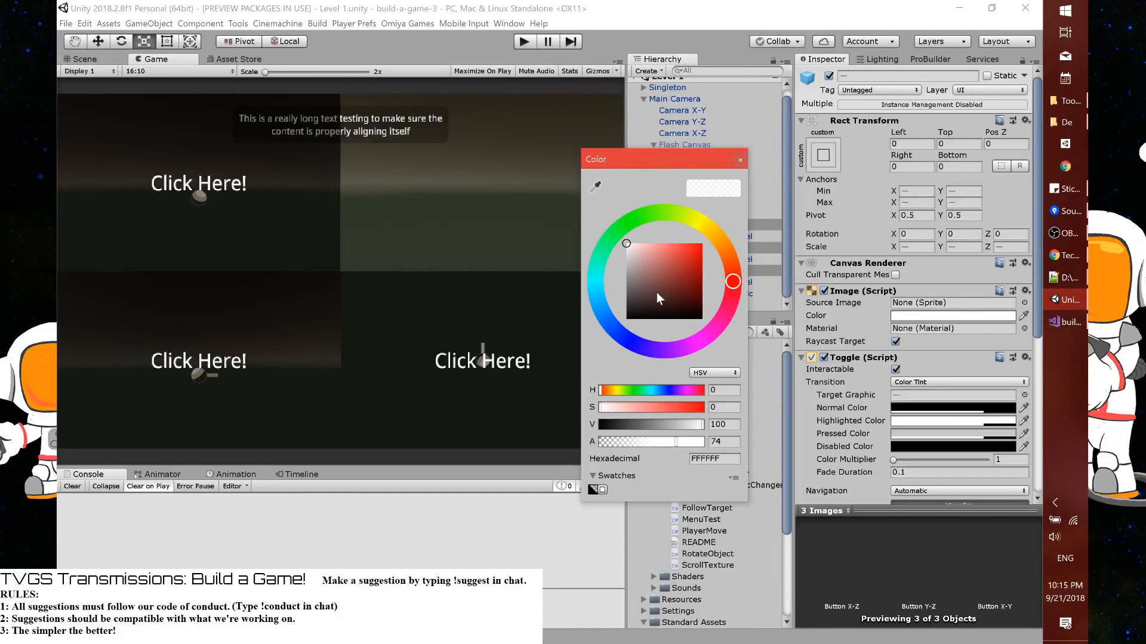
left_click_drag(656, 293, 624, 301)
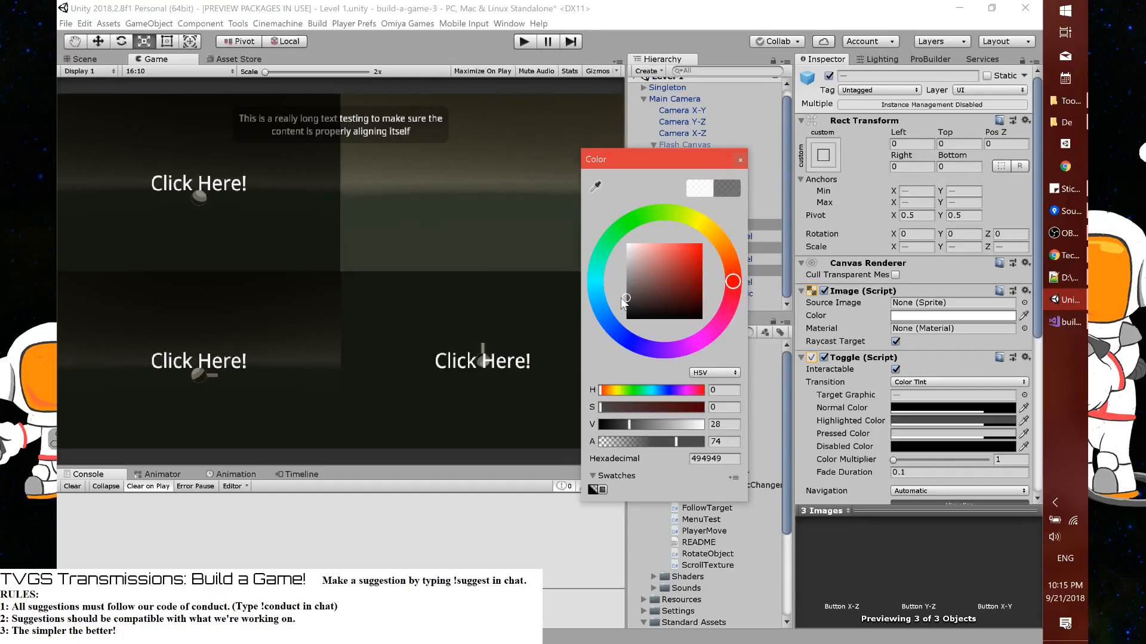
left_click(739, 157)
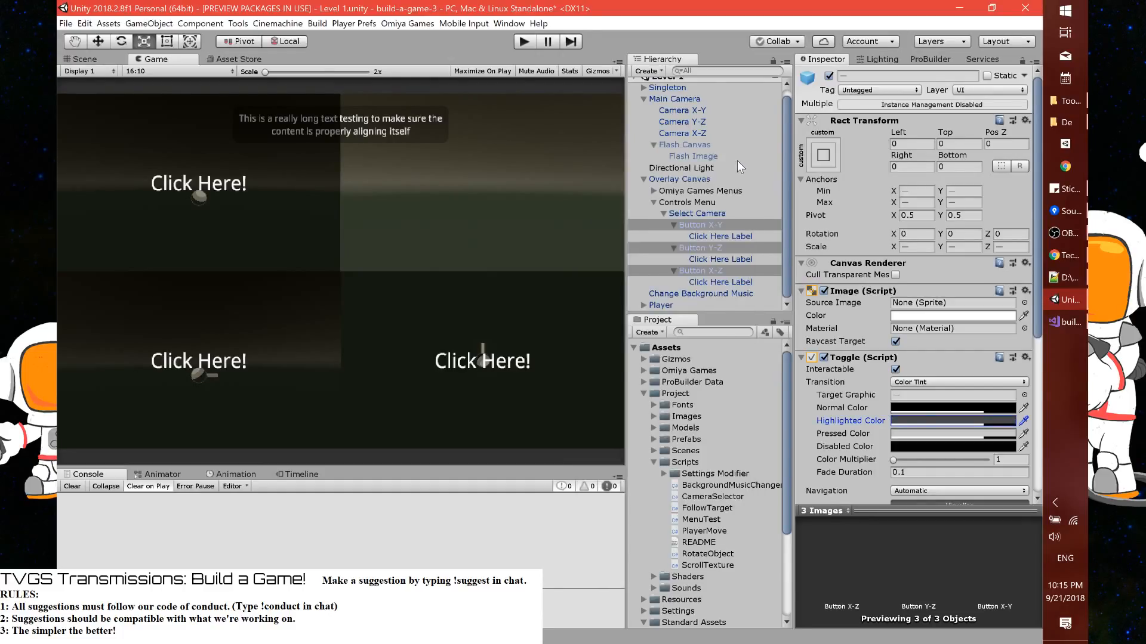
Select the Select Camera object, save the Level 1 scene and start playing the game
left_click(723, 214)
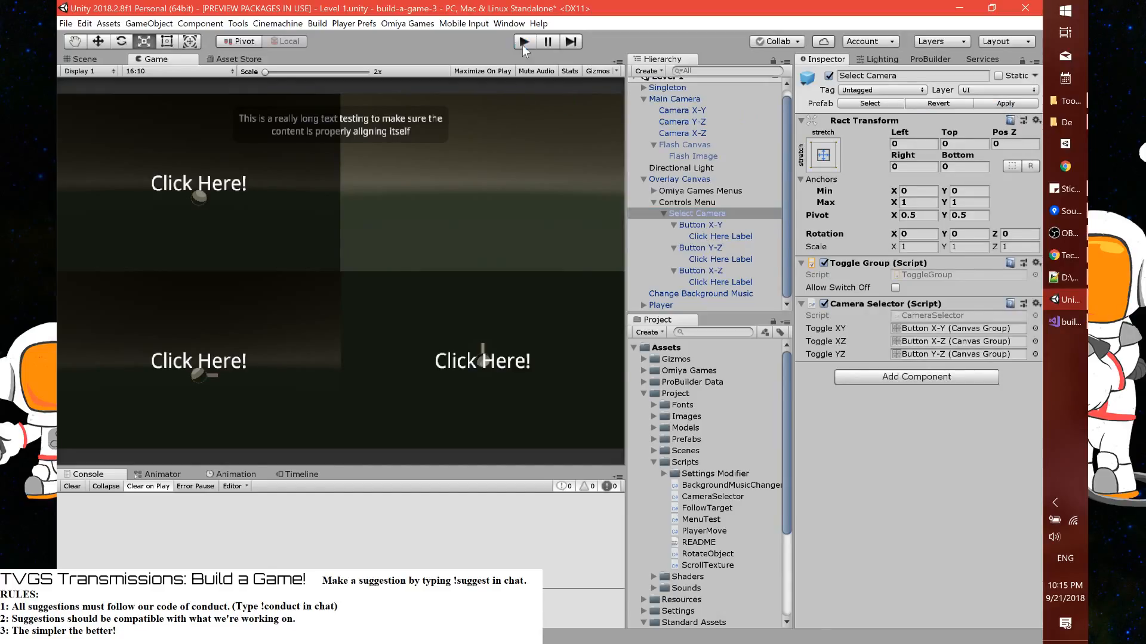
key("ctrl+s")
left_click(523, 42)
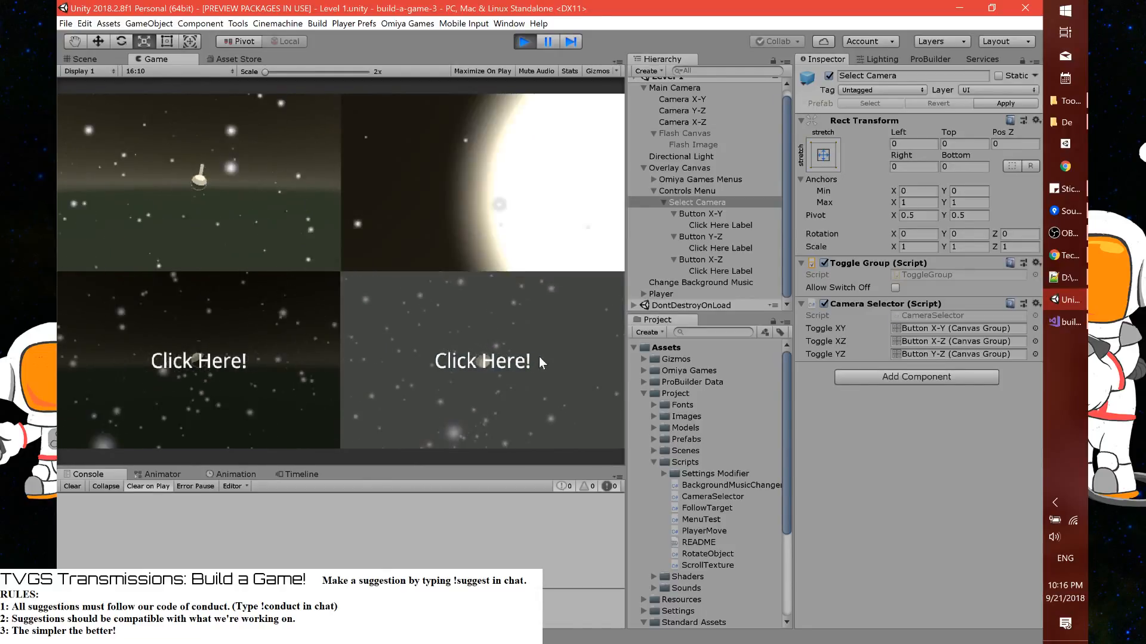
Test switching repeatedly between the three camera views with their toggles in the running game, checking the highlight colour, and stop the game
left_click(539, 357)
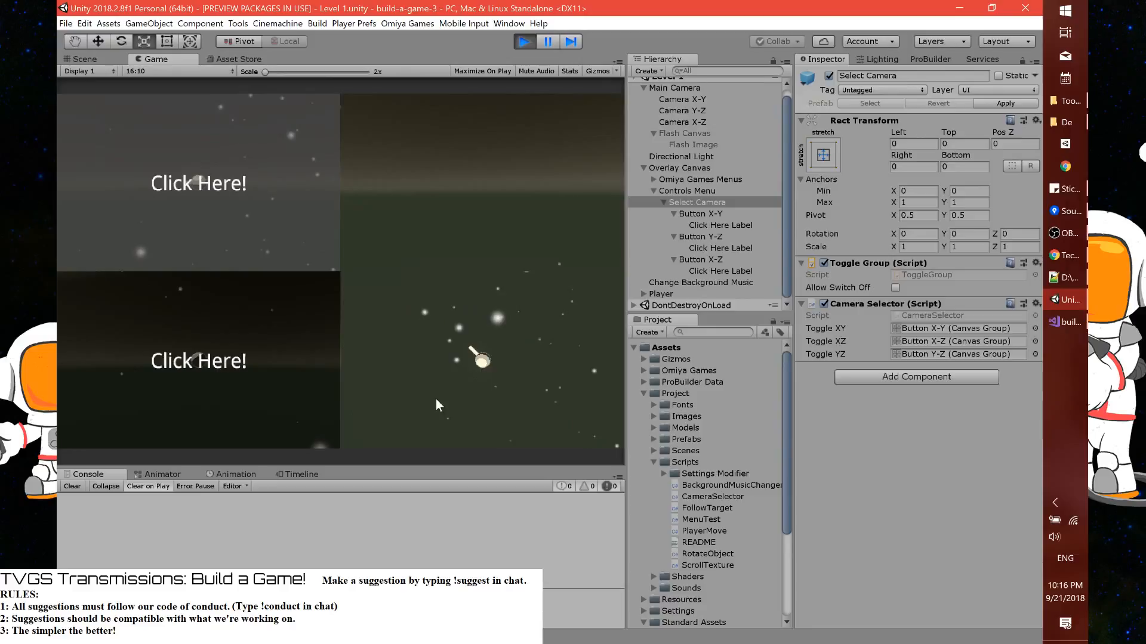
left_click(263, 389)
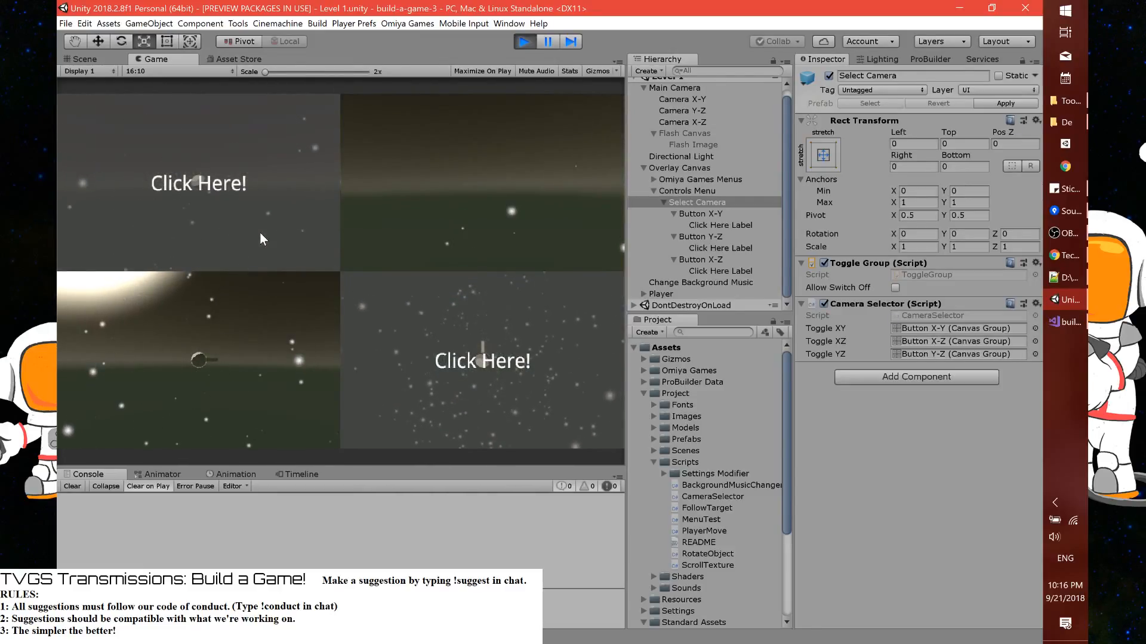
left_click(260, 234)
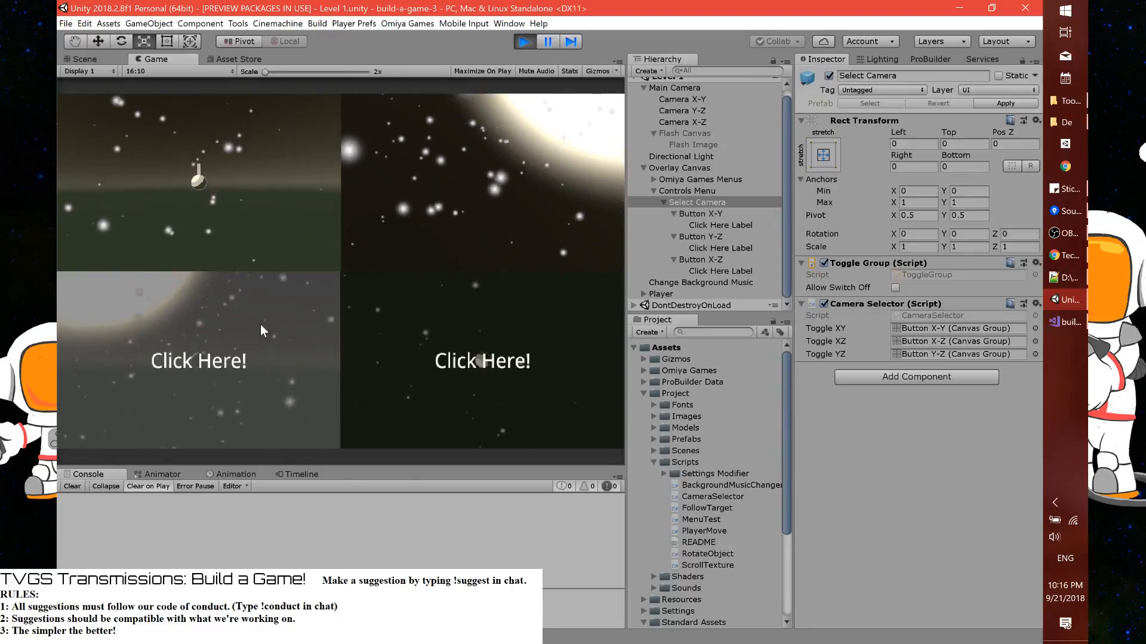
left_click(261, 326)
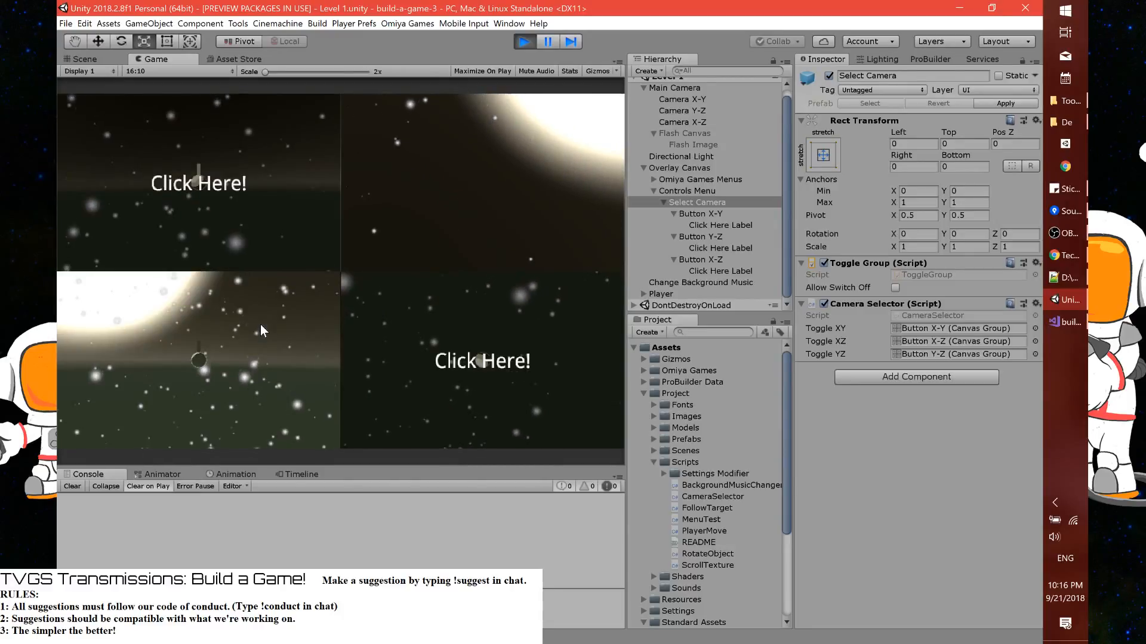
left_click(416, 342)
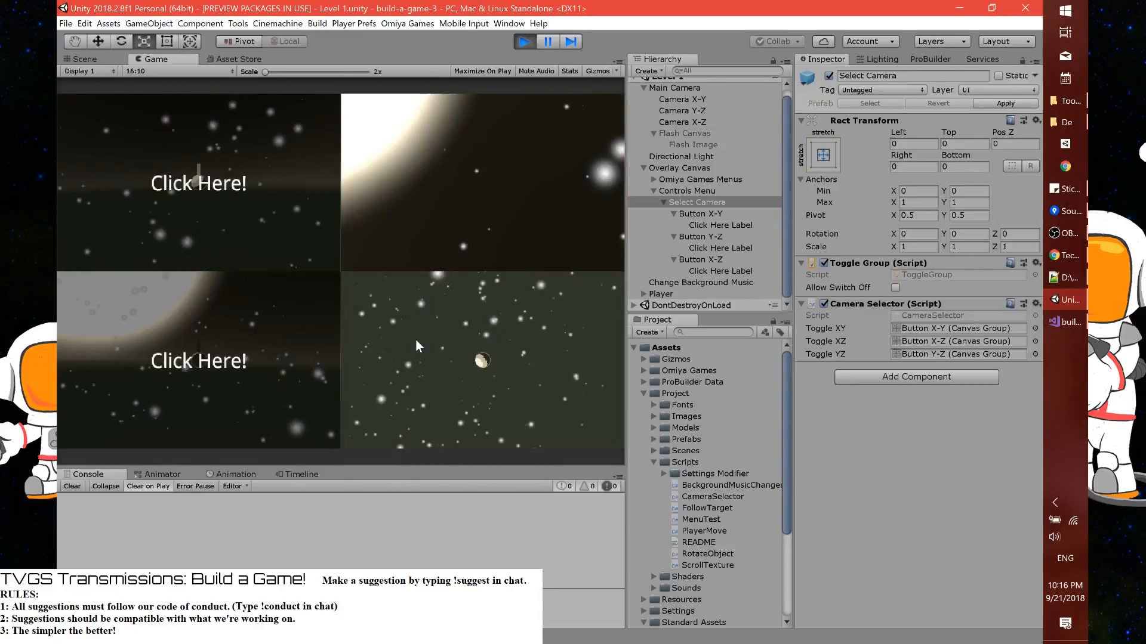
left_click(415, 339)
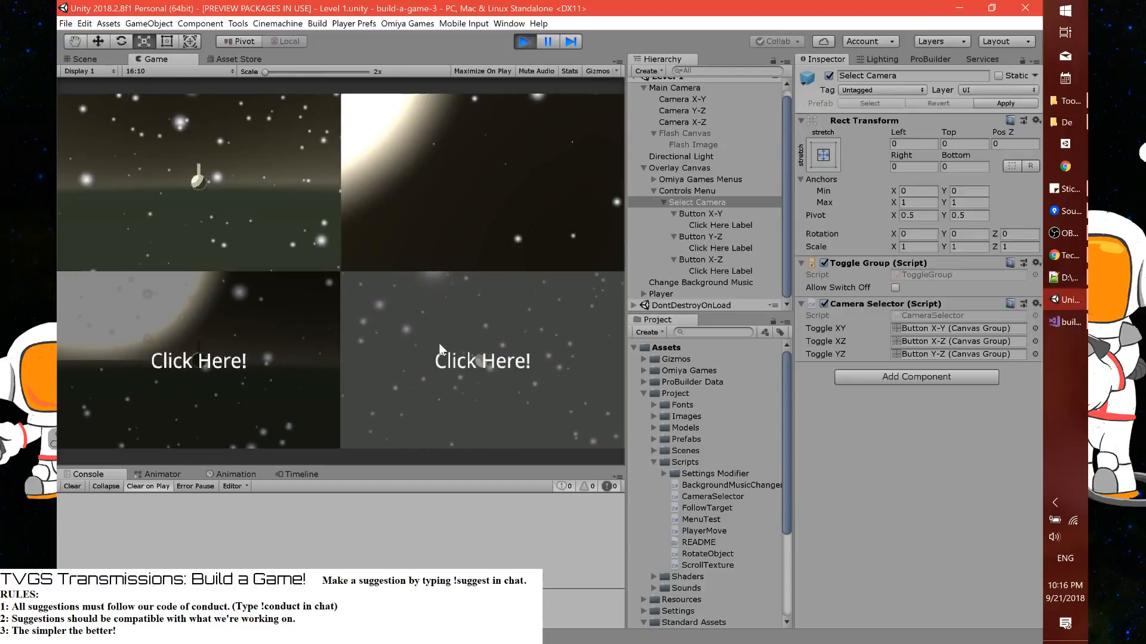
left_click(441, 349)
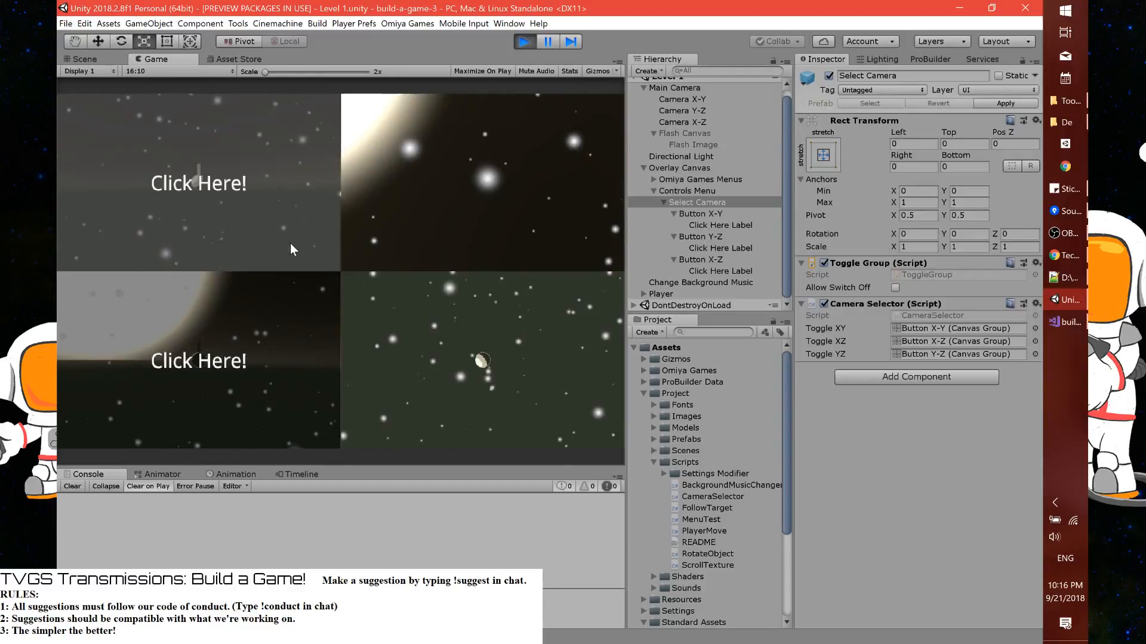
left_click(294, 345)
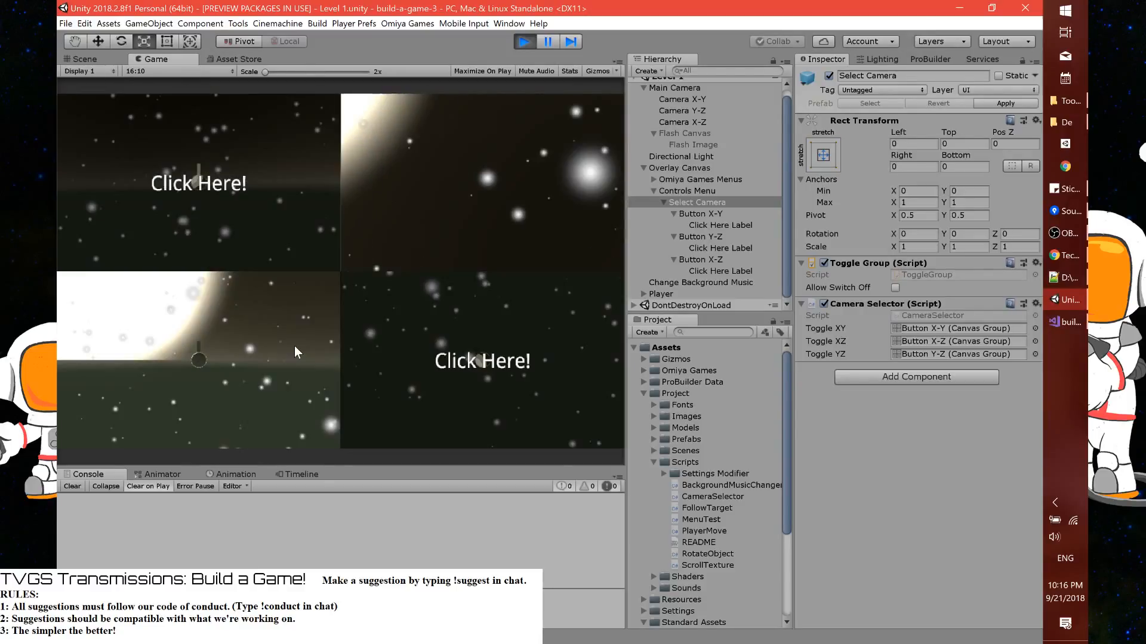
left_click(294, 346)
left_click(248, 255)
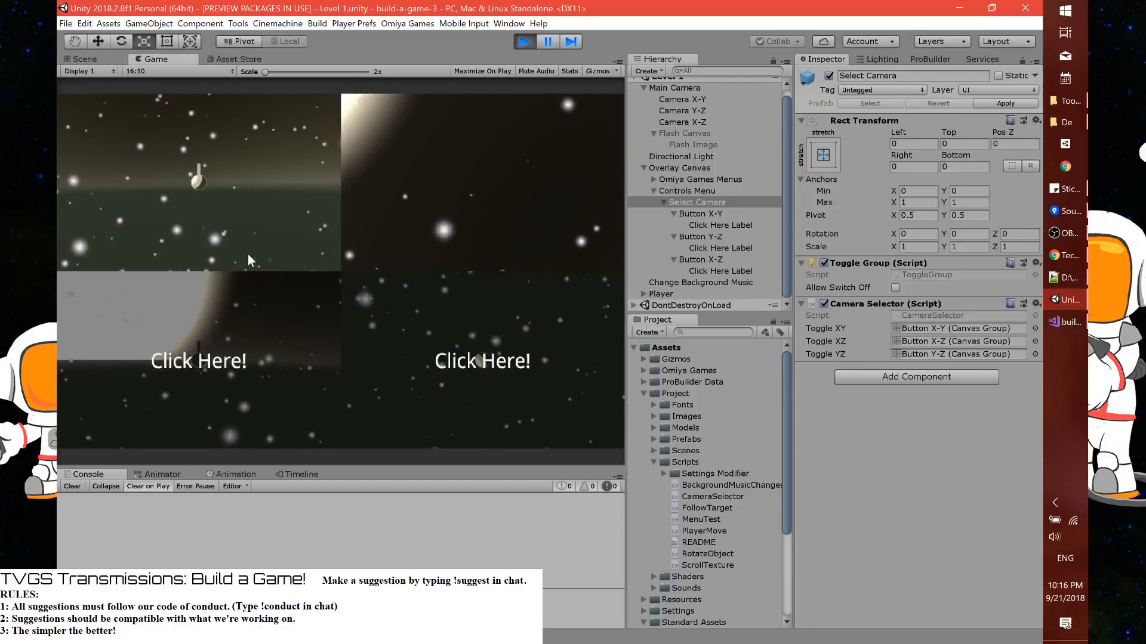
left_click(257, 331)
left_click(356, 332)
left_click(287, 333)
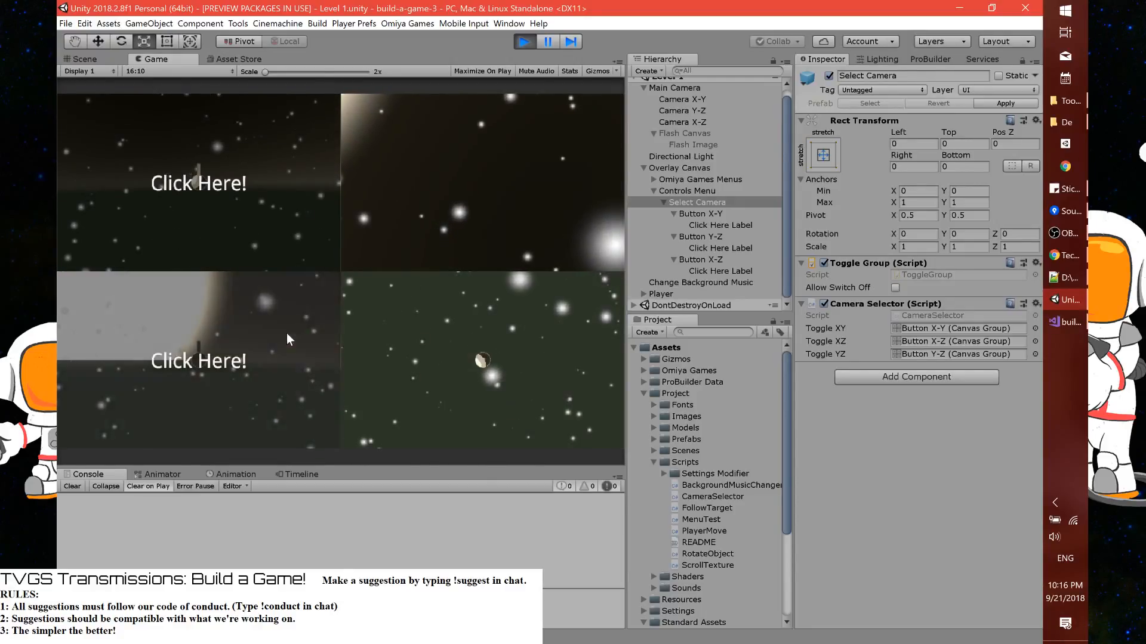
left_click(279, 231)
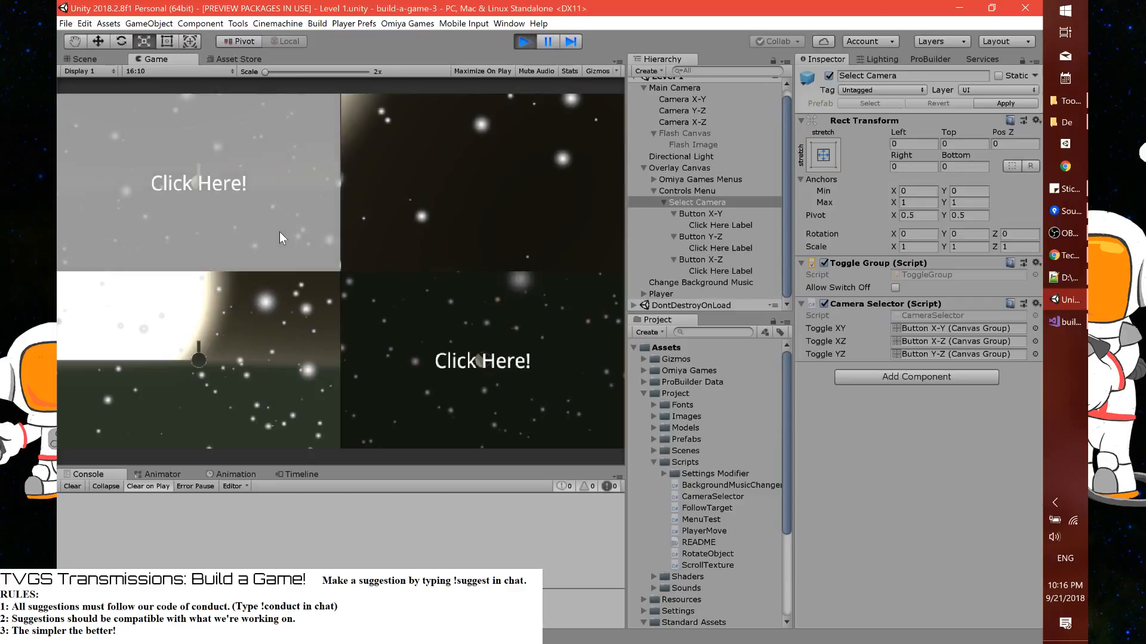
left_click(279, 231)
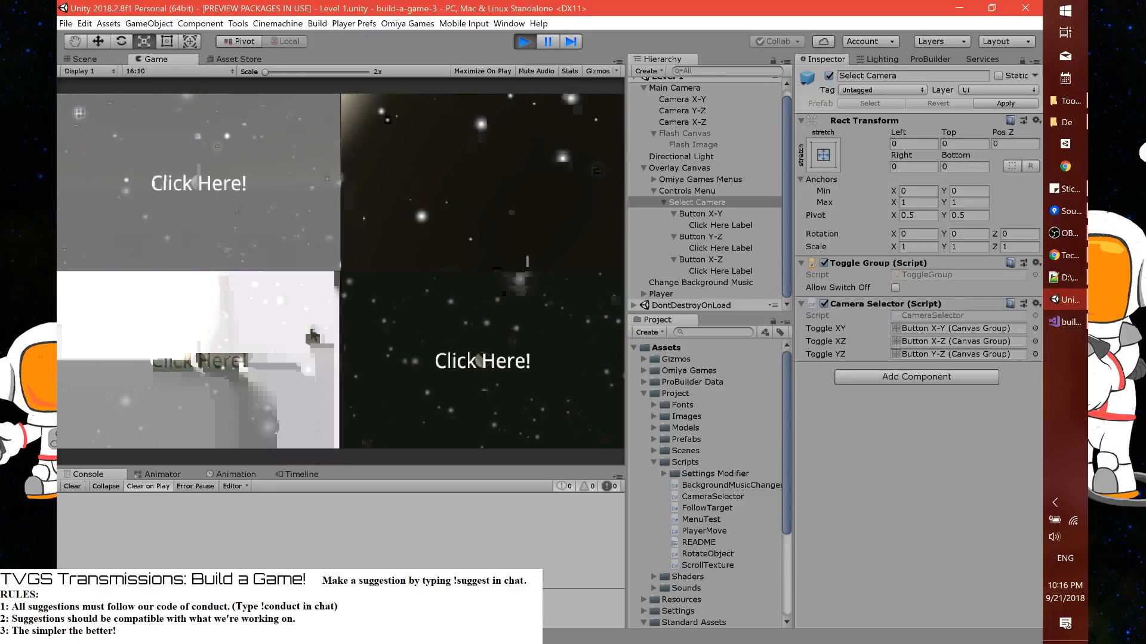
left_click(279, 231)
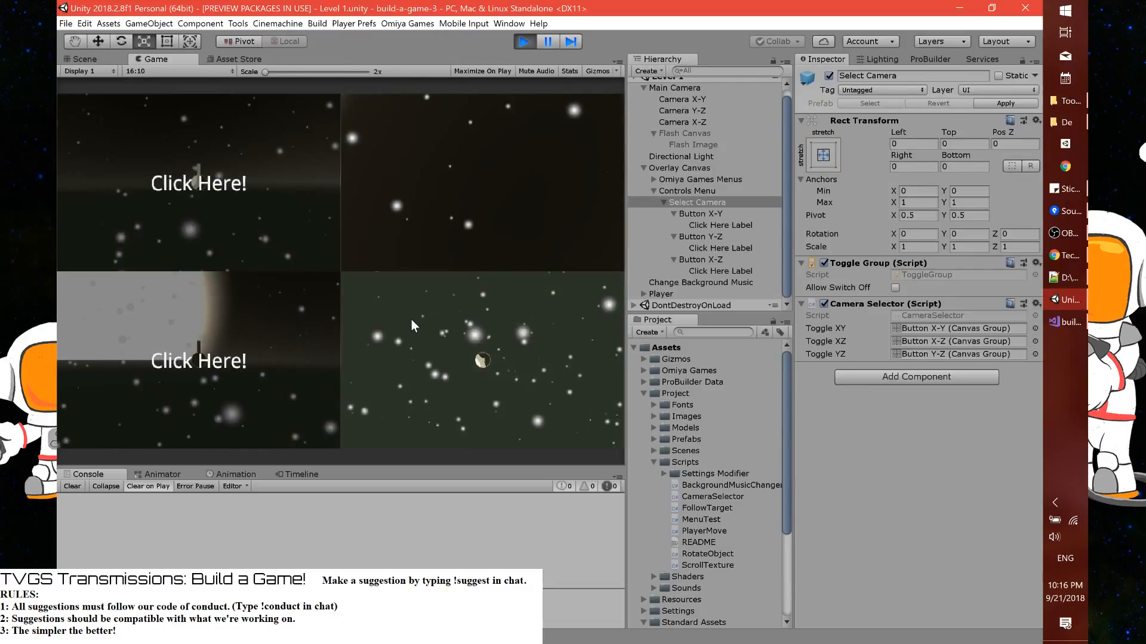
key("ctrl+p")
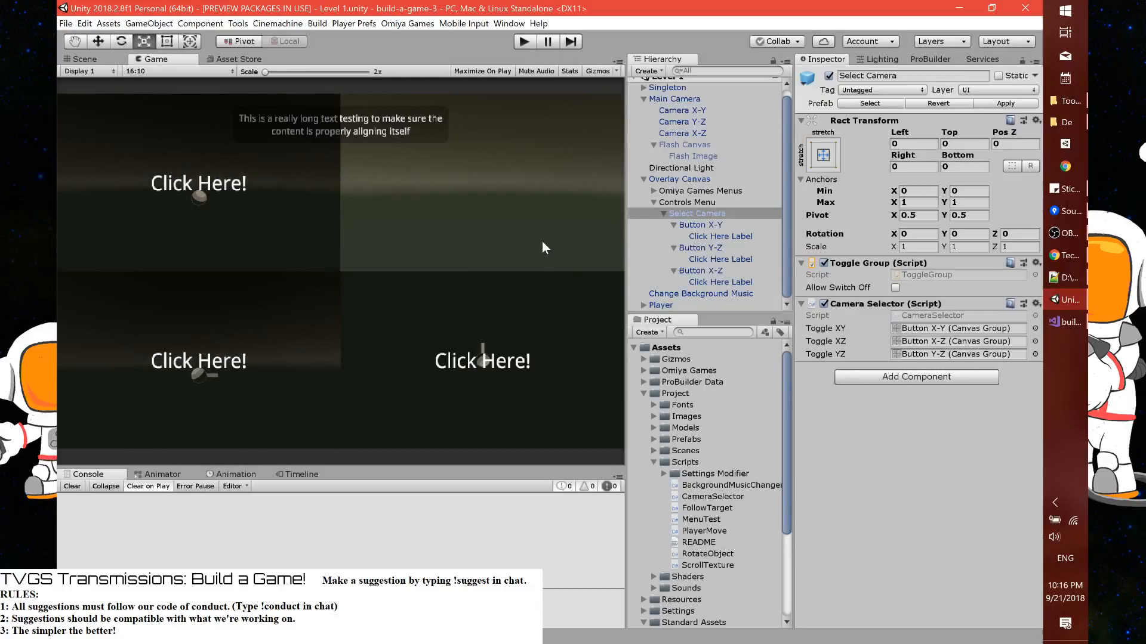
Select Button X-Y and examine its Toggle and Canvas Group settings
left_click(680, 228)
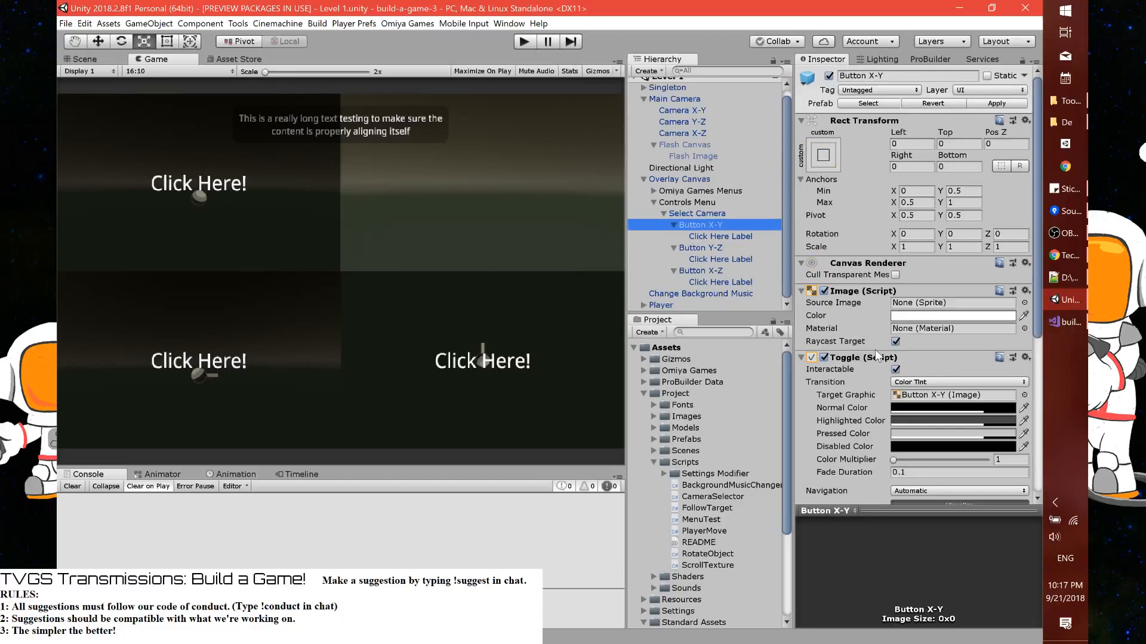
scroll(876, 376, "down", 5)
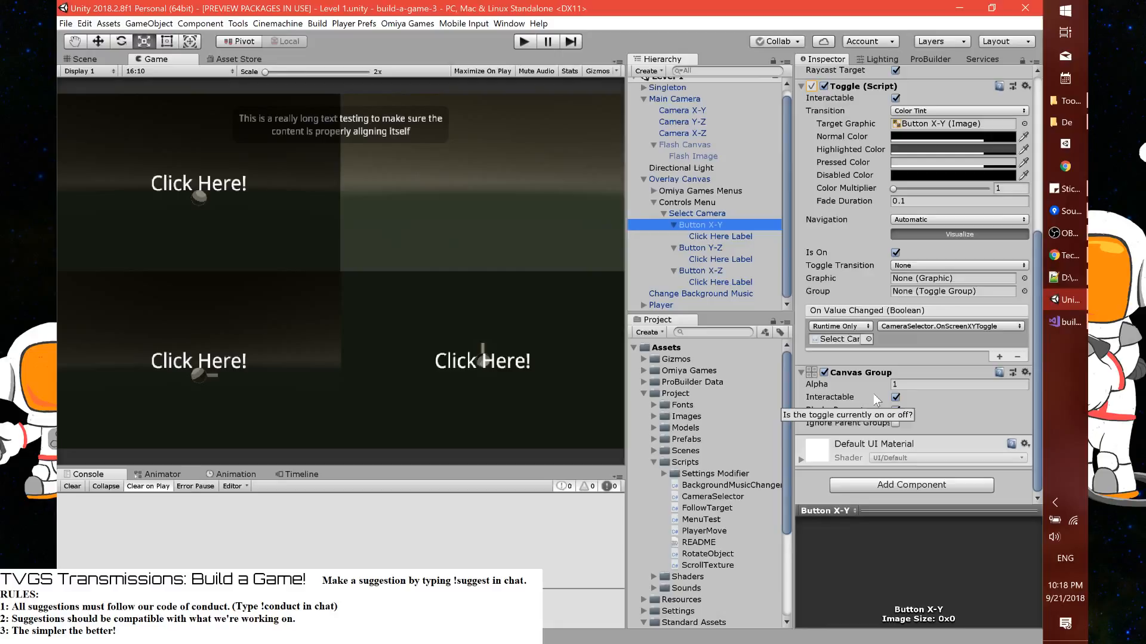
Switch to Visual Studio and declare a public void OnScreenClicked method below OnScreenYZToggle in CameraSelector.cs
key("alt+Tab")
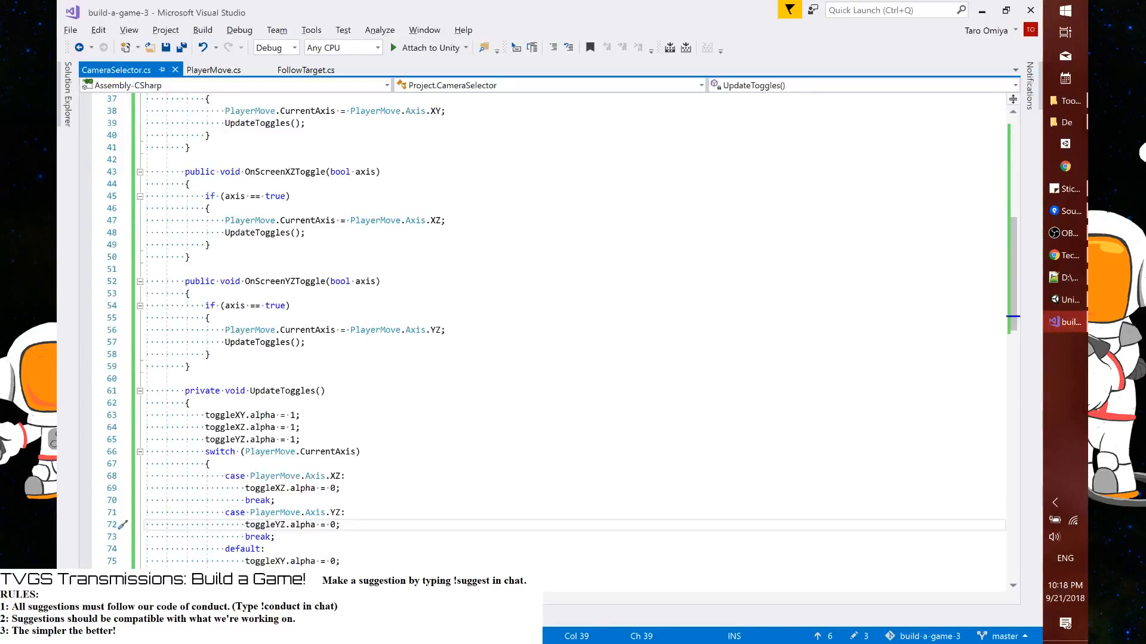
left_click(325, 391)
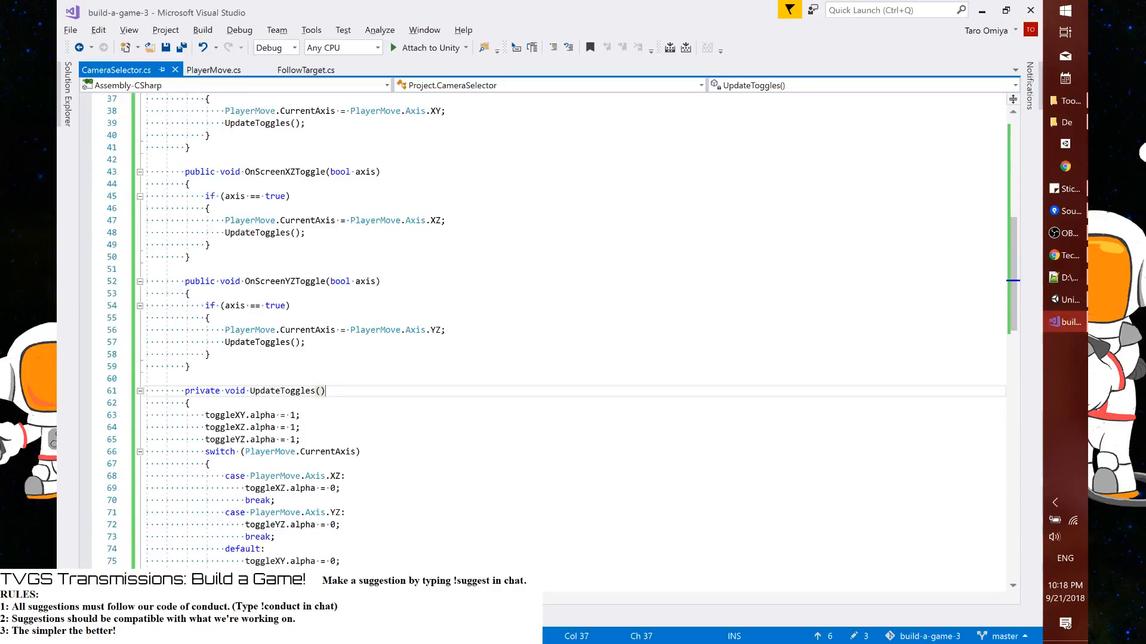
scroll(549, 332, "up", 5)
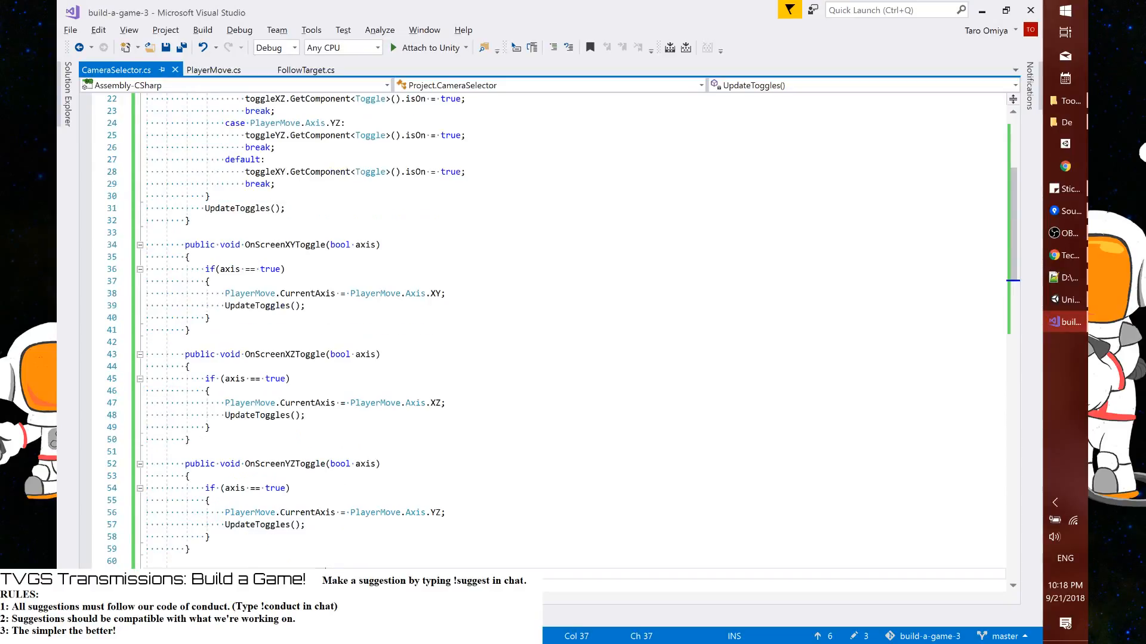
left_click_drag(225, 293, 300, 307)
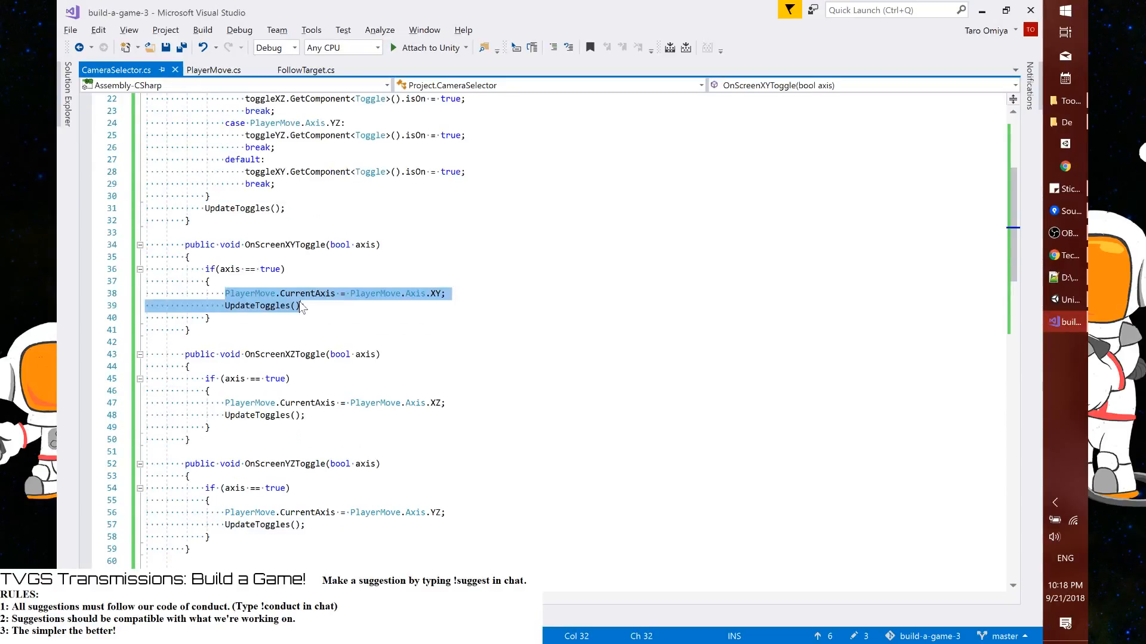
key("shift+Right")
left_click(339, 548)
key("Return")
key("Return")
type("pu")
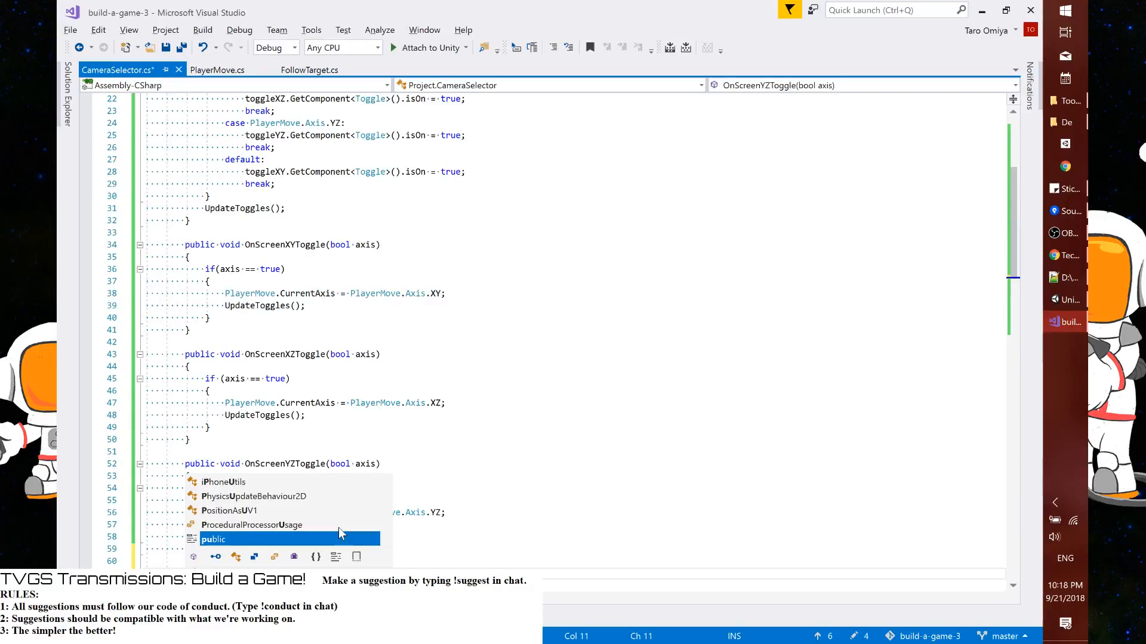
type("blic void On")
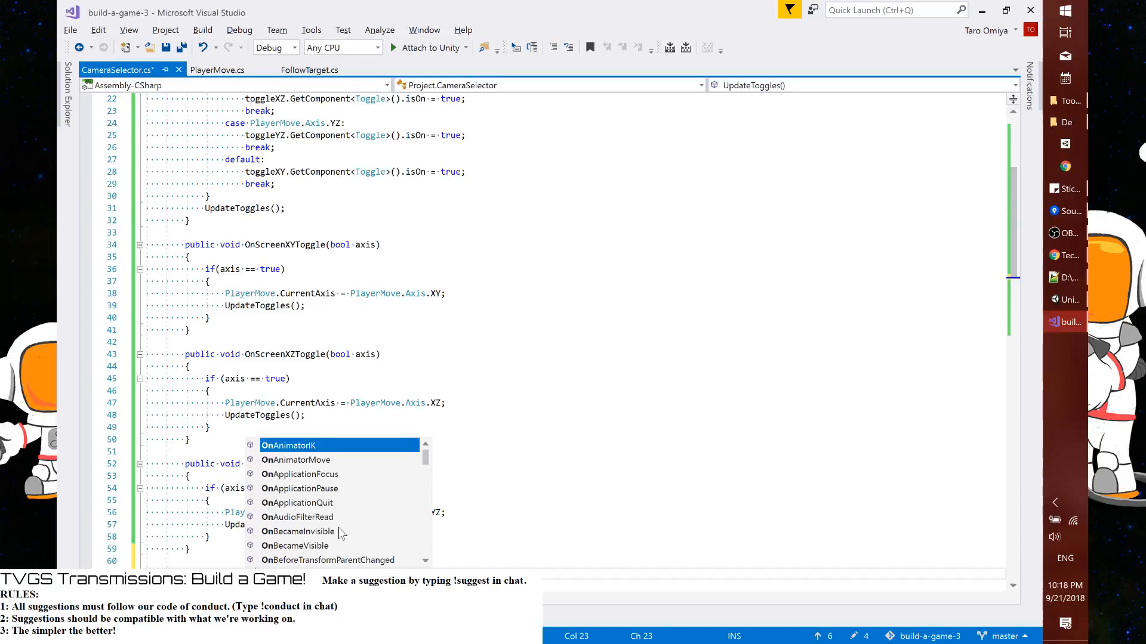
type("Screen")
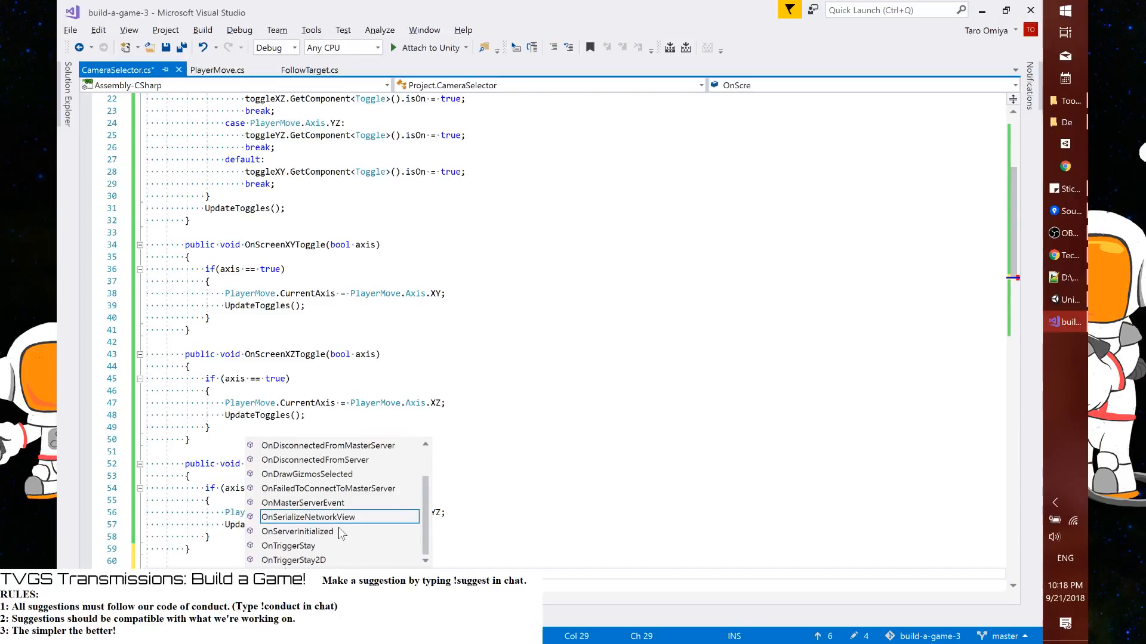
type("Togcked(")
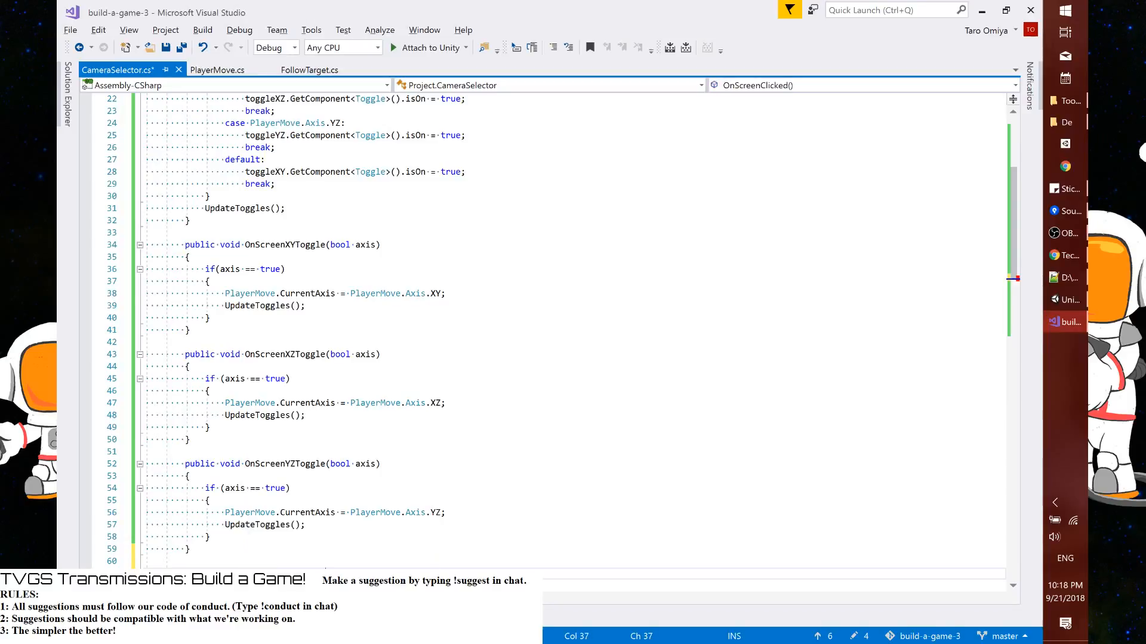
Give OnScreenClicked a PlayerMove.Axis axis parameter, make it set PlayerMove.CurrentAxis = axis and call UpdateToggles(), and save the script
key("Down")
key("Down")
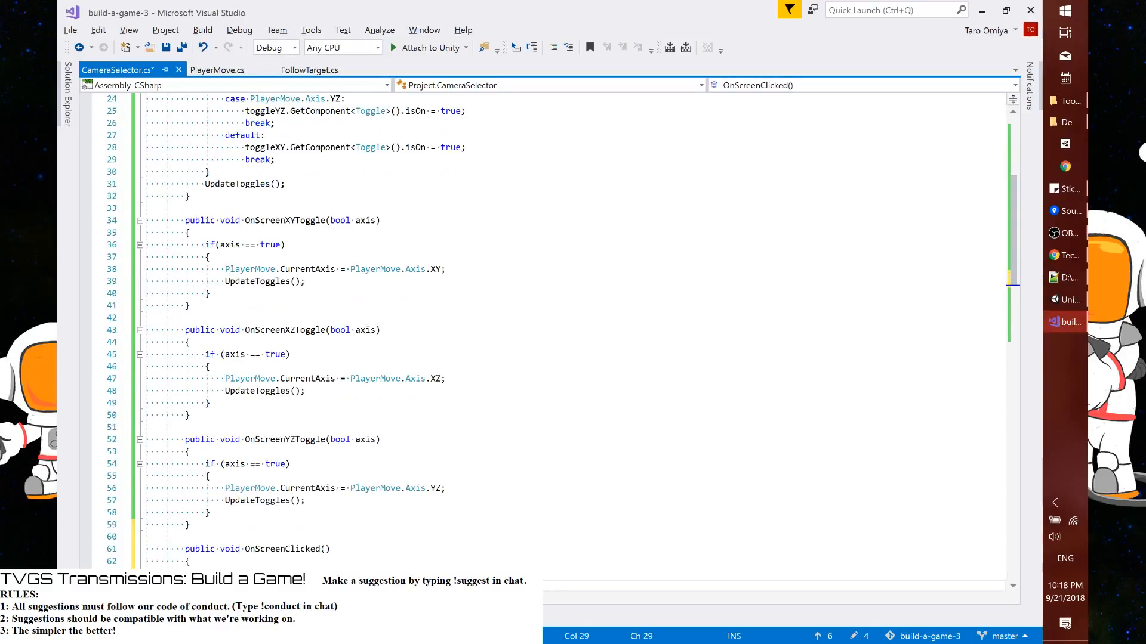
double_click(396, 573)
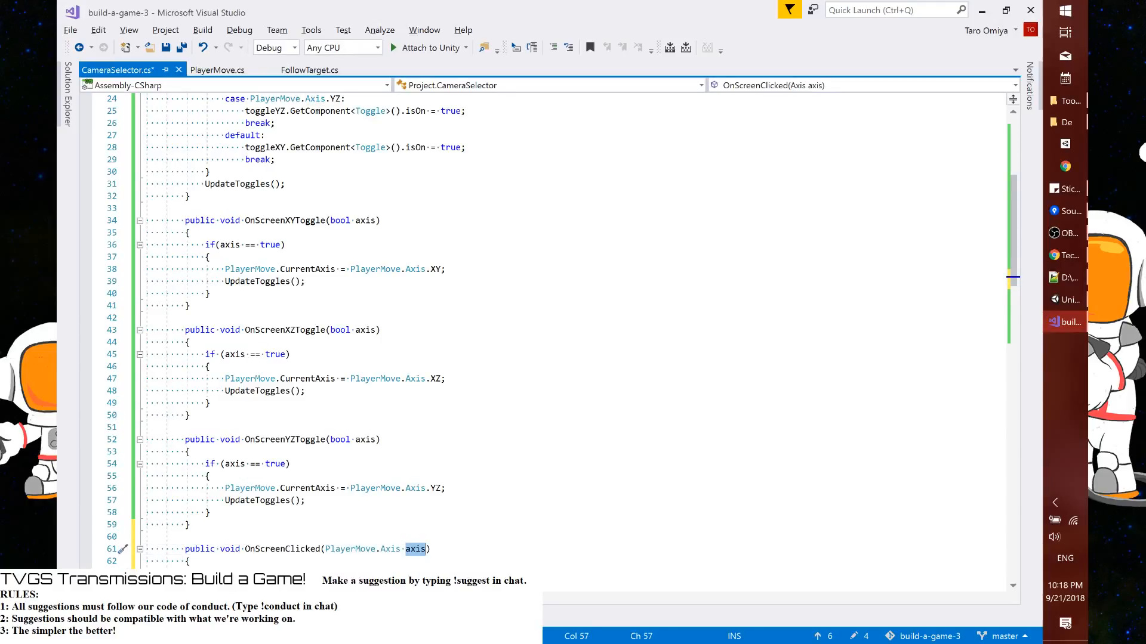
key("ctrl+s")
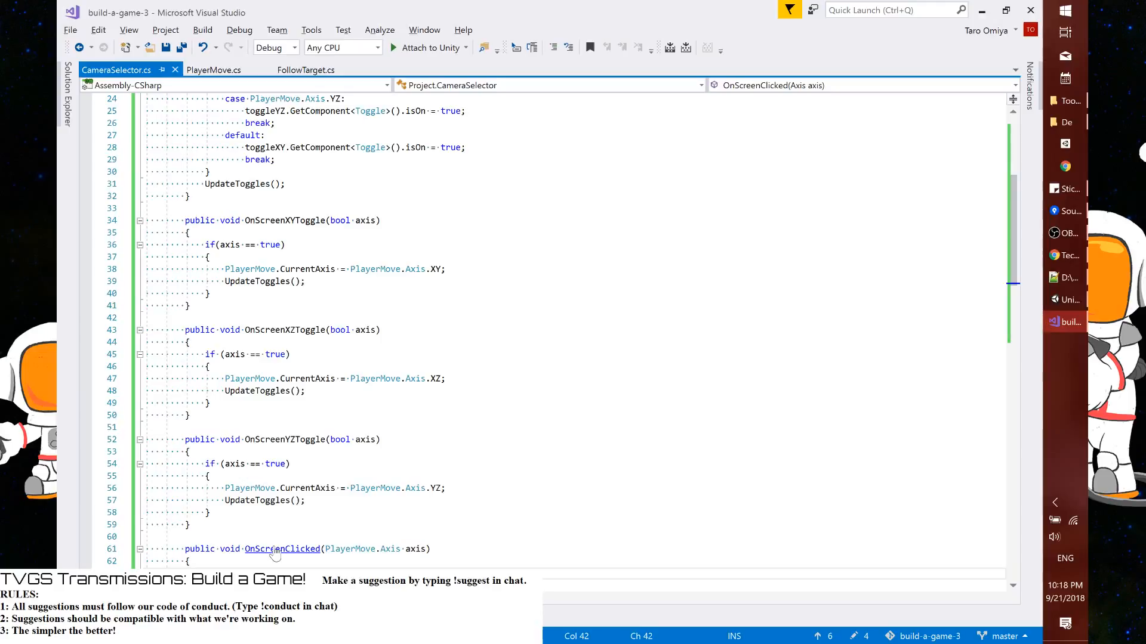
In OnScreenXYToggle, replace the CurrentAxis assignment with OnScreenClicked(PlayerMove.Axis.XY);
left_click_drag(225, 269, 305, 281)
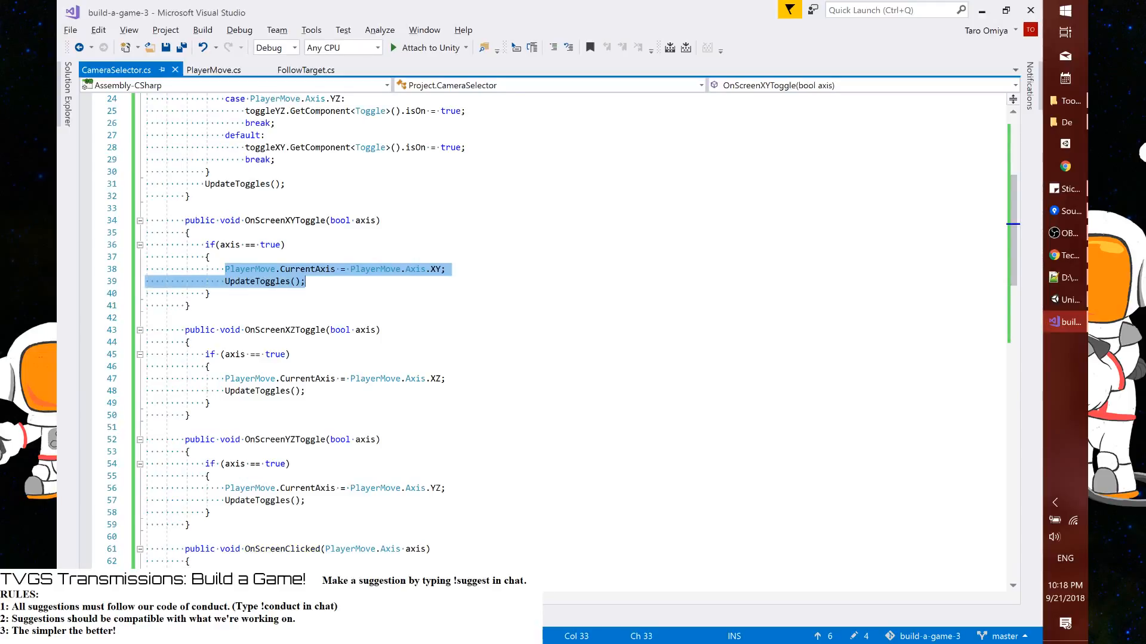
left_click_drag(225, 269, 350, 269)
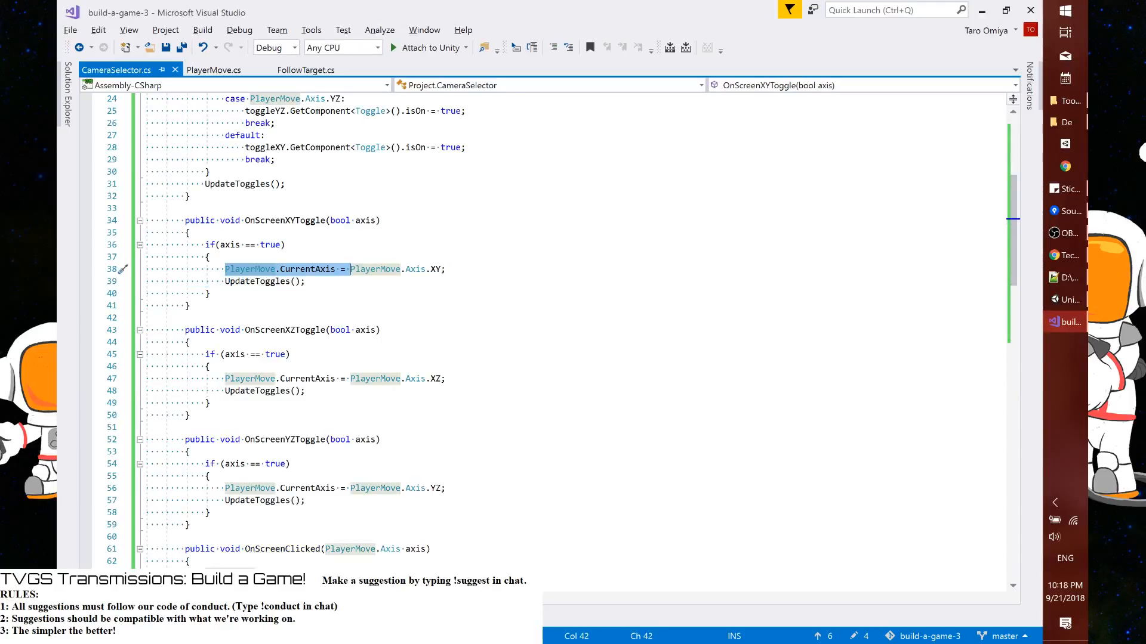
type("OnScreenClicked(")
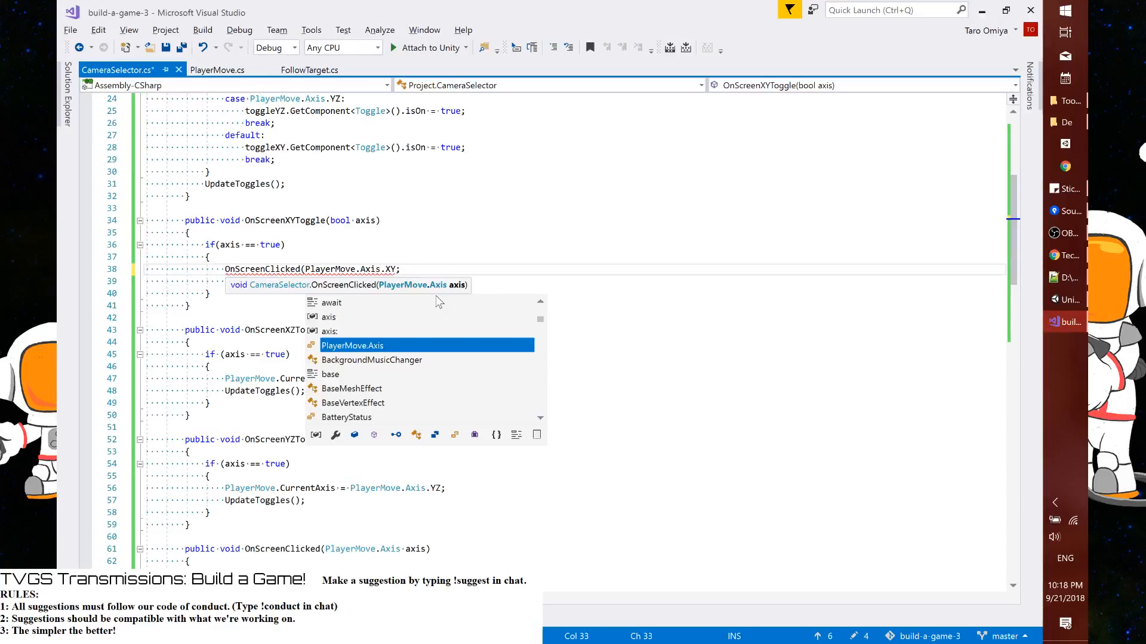
key("End")
key("BackSpace")
type(");")
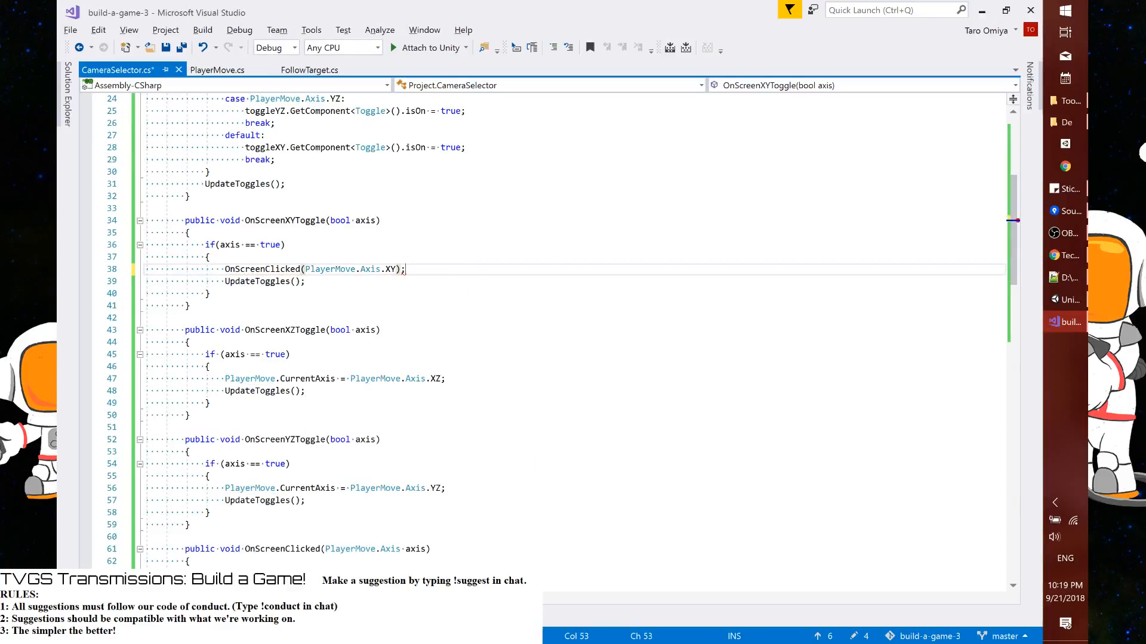
Delete the UpdateToggles() line from OnScreenXYToggle and save the script
key("Down")
key("Home")
key("Home")
key("shift+Down")
key("Delete")
key("ctrl+s")
Copy the OnScreenClicked line from OnScreenXYToggle to the start of the if block in OnScreenXZToggle
key("shift+Up")
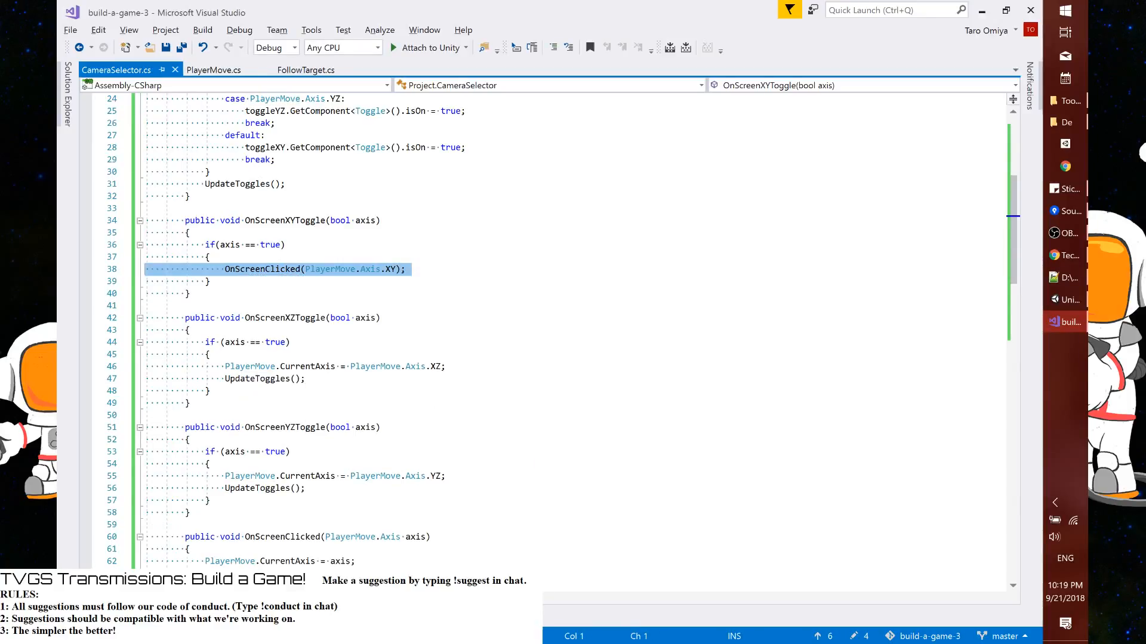
key("ctrl+c")
key("Down")
key("Down")
key("Down")
key("Down")
key("Down")
key("Down")
key("Down")
key("Down")
key("ctrl+v")
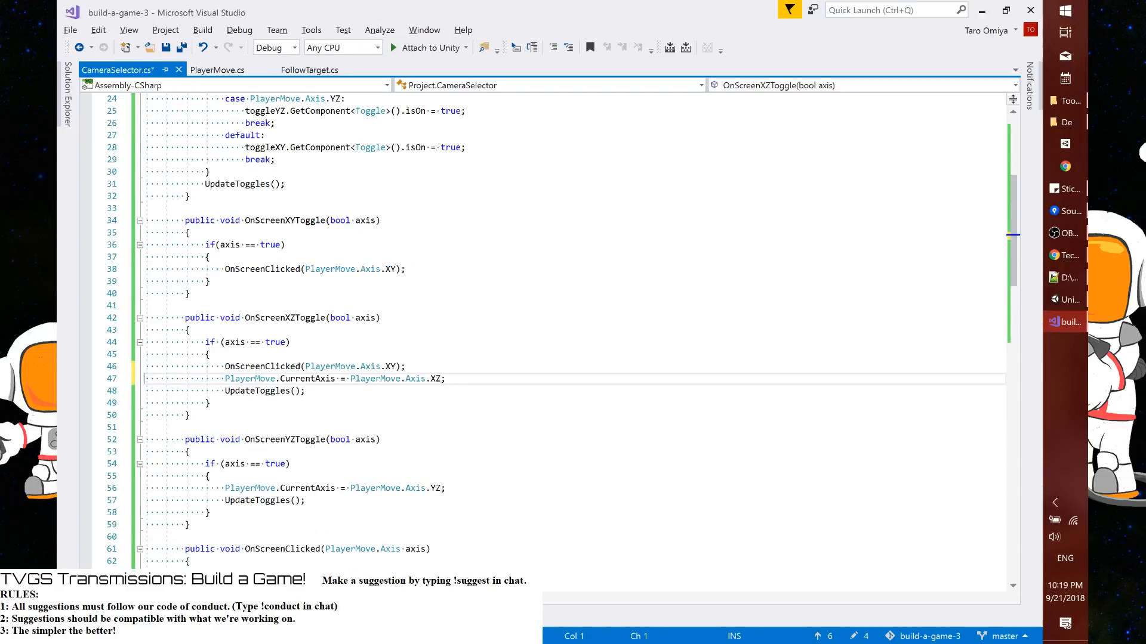
Change the copied call in OnScreenXZToggle to use PlayerMove.Axis.XZ and save the script
key("End")
key("Left")
key("ctrl+shift+Left")
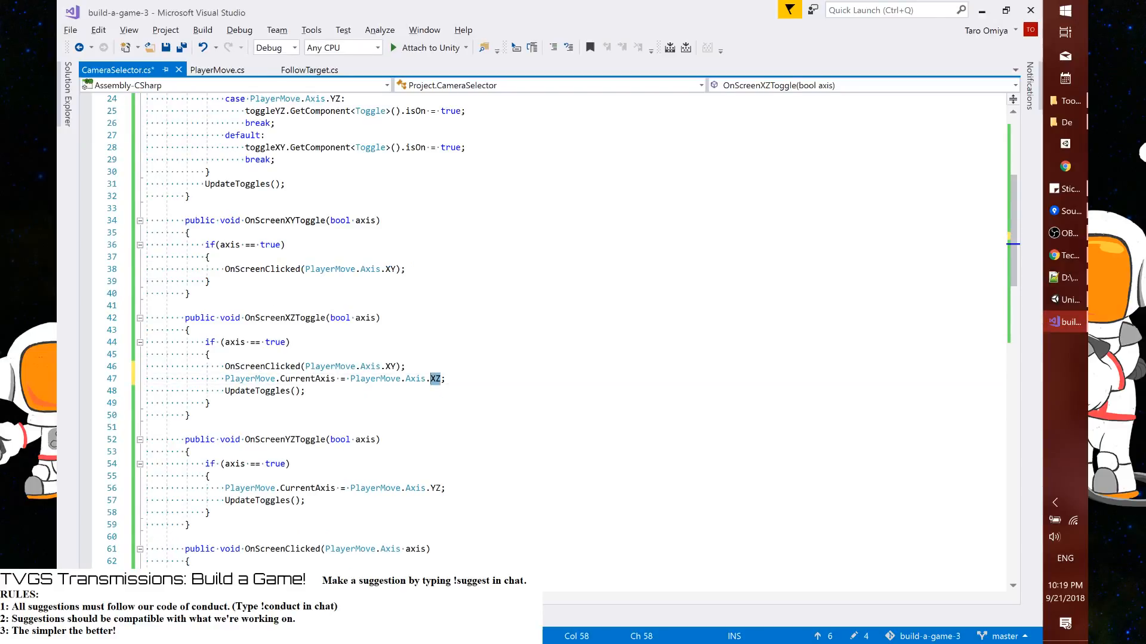
key("Up")
key("End")
key("Left")
key("Left")
key("ctrl+shift+Left")
type("XZ")
key("ctrl+s")
Delete the old CurrentAxis assignment and UpdateToggles() call from OnScreenXZToggle
key("Down")
key("Home")
key("Home")
key("shift+Down")
key("shift+Down")
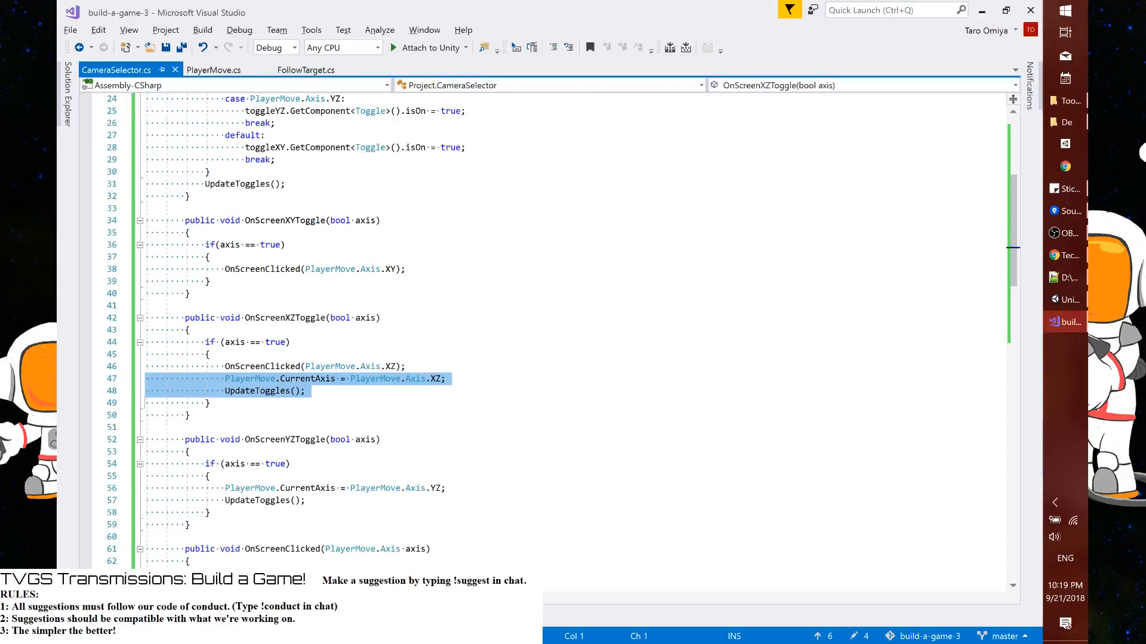
key("Delete")
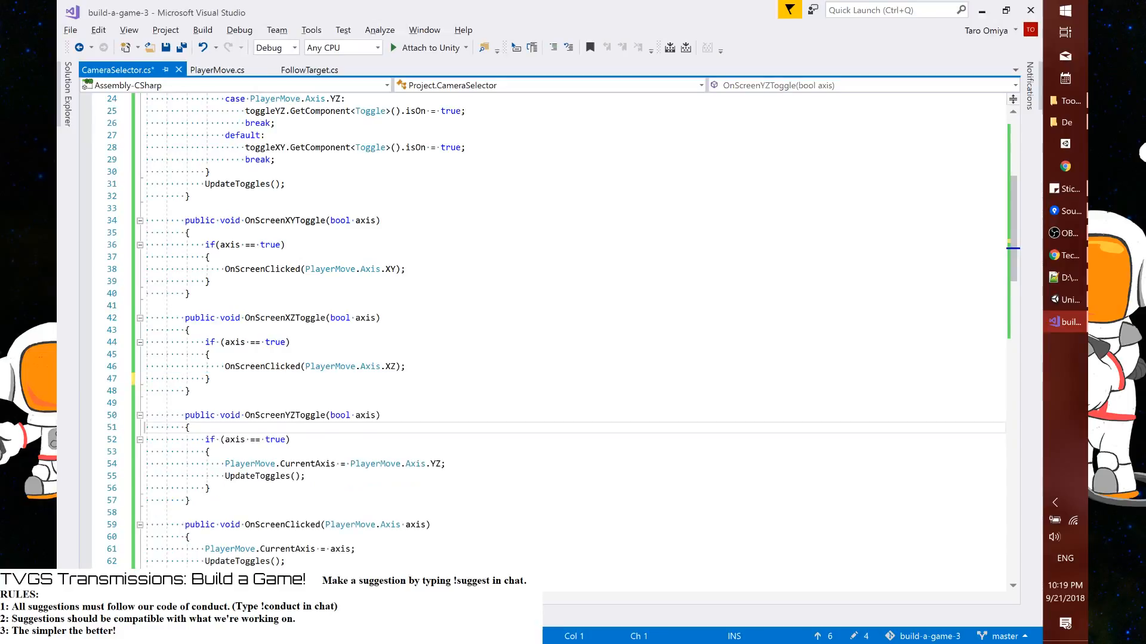
Paste the OnScreenClicked call into the if block of OnScreenYZToggle and change its axis to YZ
key("Down")
key("Down")
key("Down")
key("ctrl+v")
key("ctrl+Left")
key("ctrl+Left")
key("ctrl+Left")
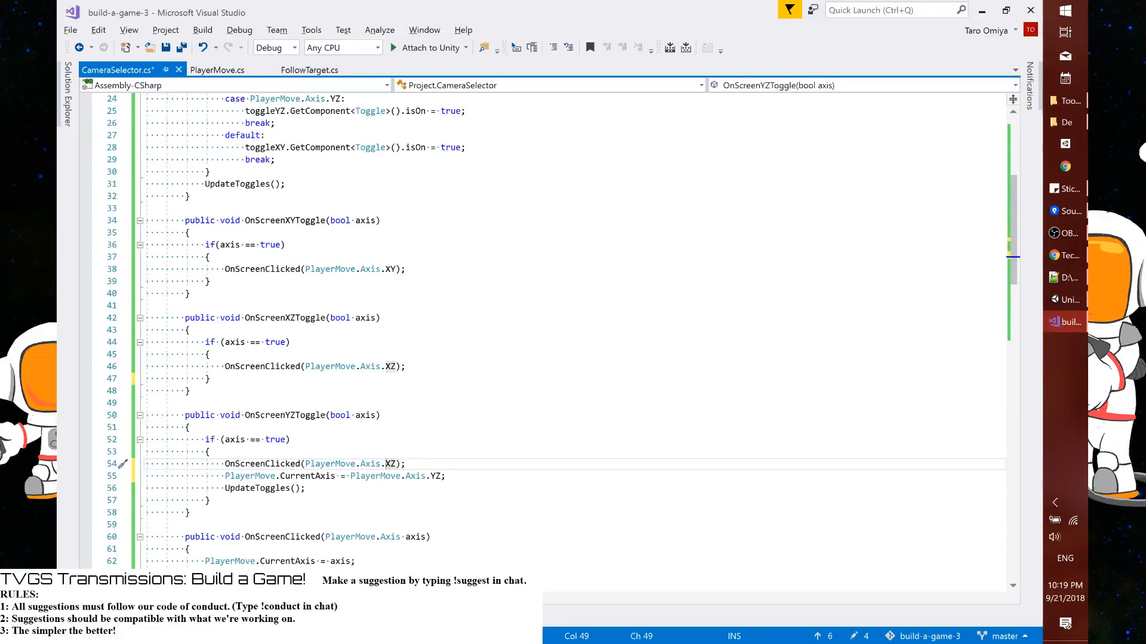
key("ctrl+shift+Right")
type("YZ")
Delete the old CurrentAxis assignment and UpdateToggles() call from OnScreenYZToggle and save the script
key("Down")
key("Home")
key("Home")
key("shift+Down")
key("shift+Down")
key("Delete")
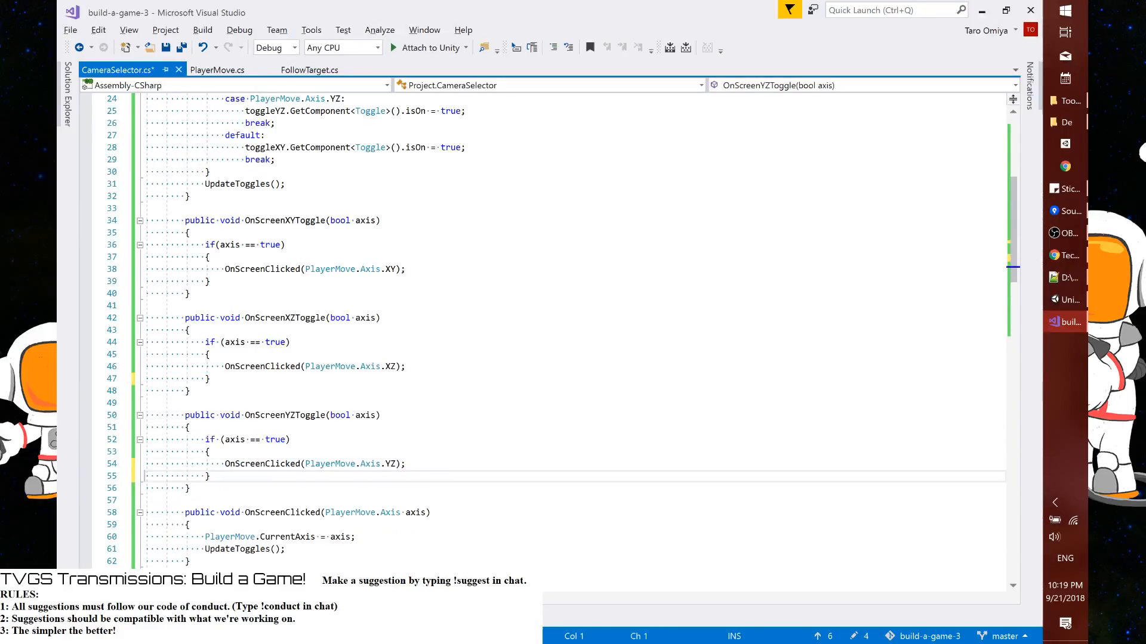
key("ctrl+s")
Review the edited toggle methods and OnScreenClicked in CameraSelector.cs and switch back to the Unity editor
scroll(549, 335, "down", 10)
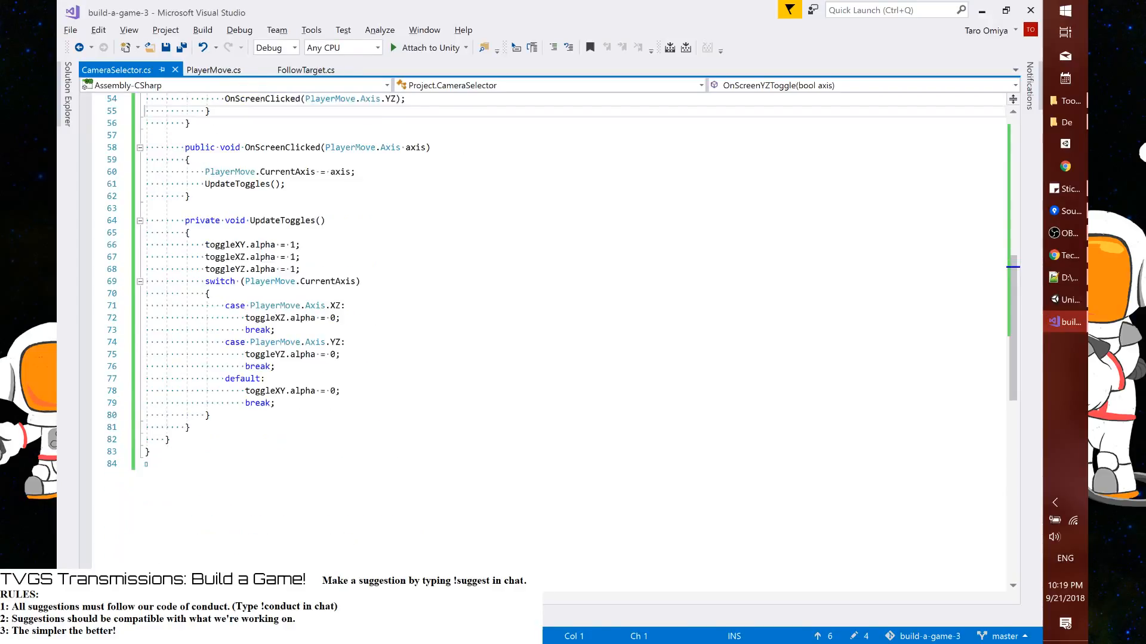
scroll(549, 334, "up", 10)
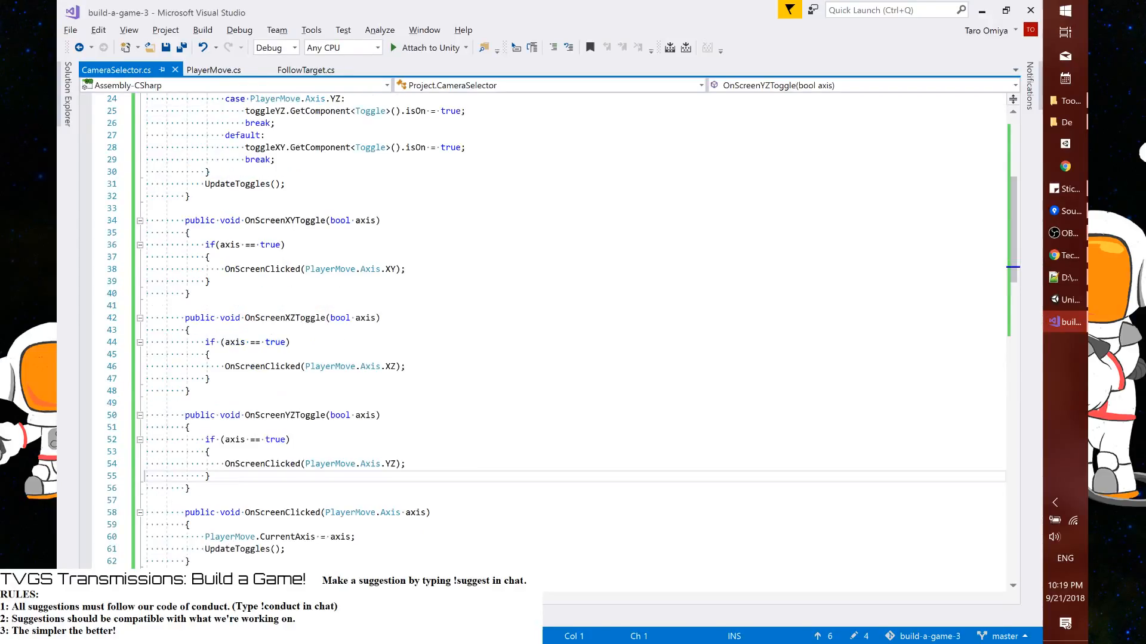
scroll(549, 335, "down", 2)
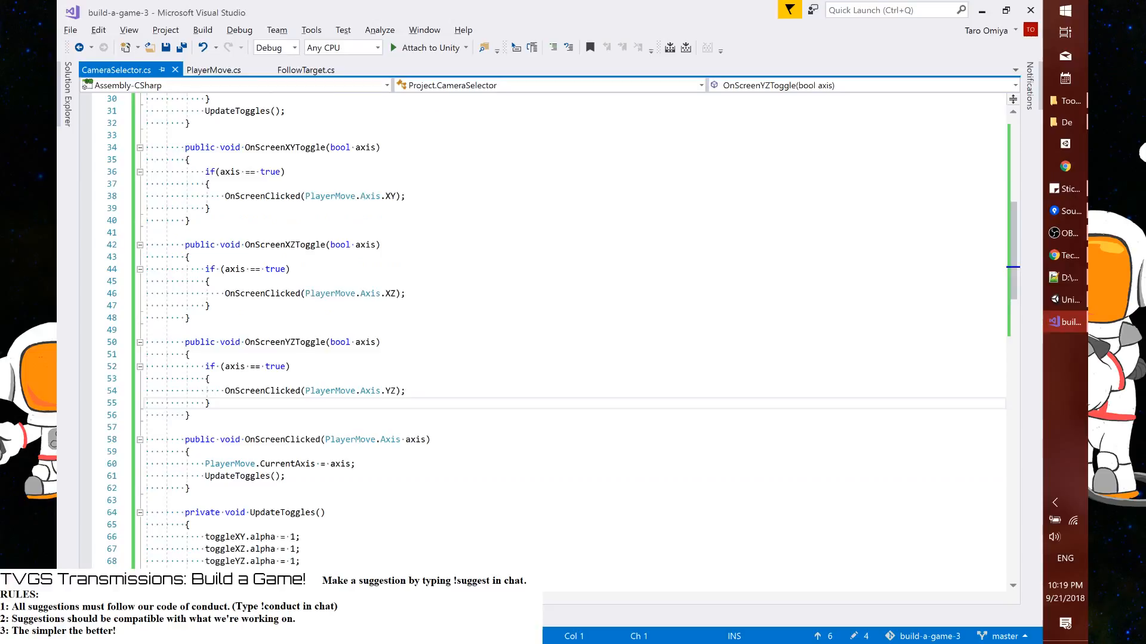
key("alt+Tab")
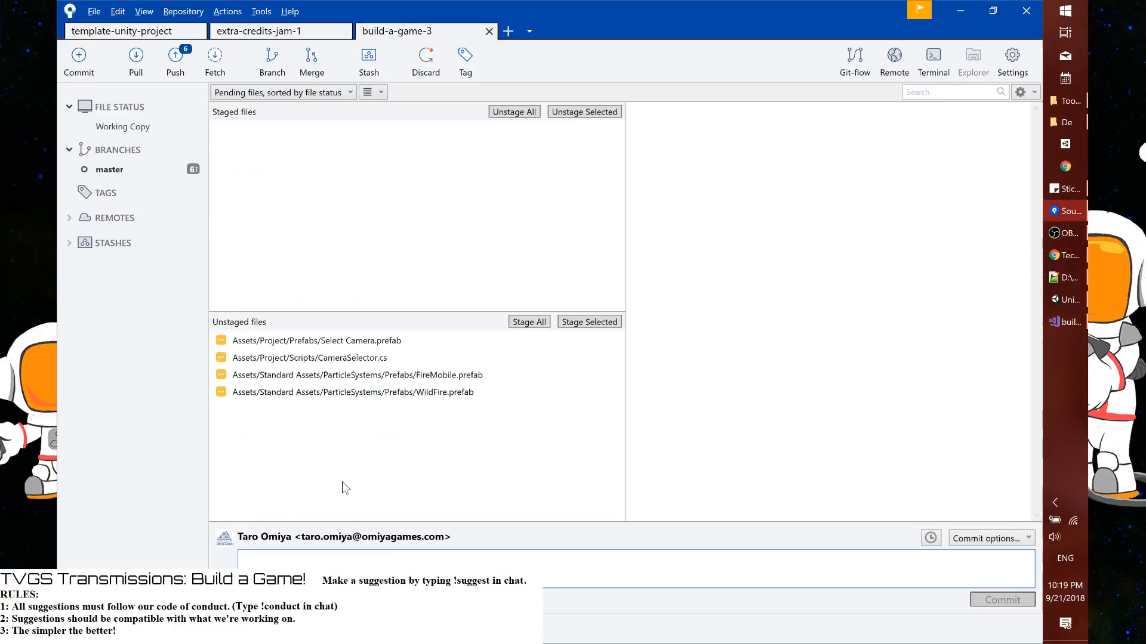
key("alt+Tab")
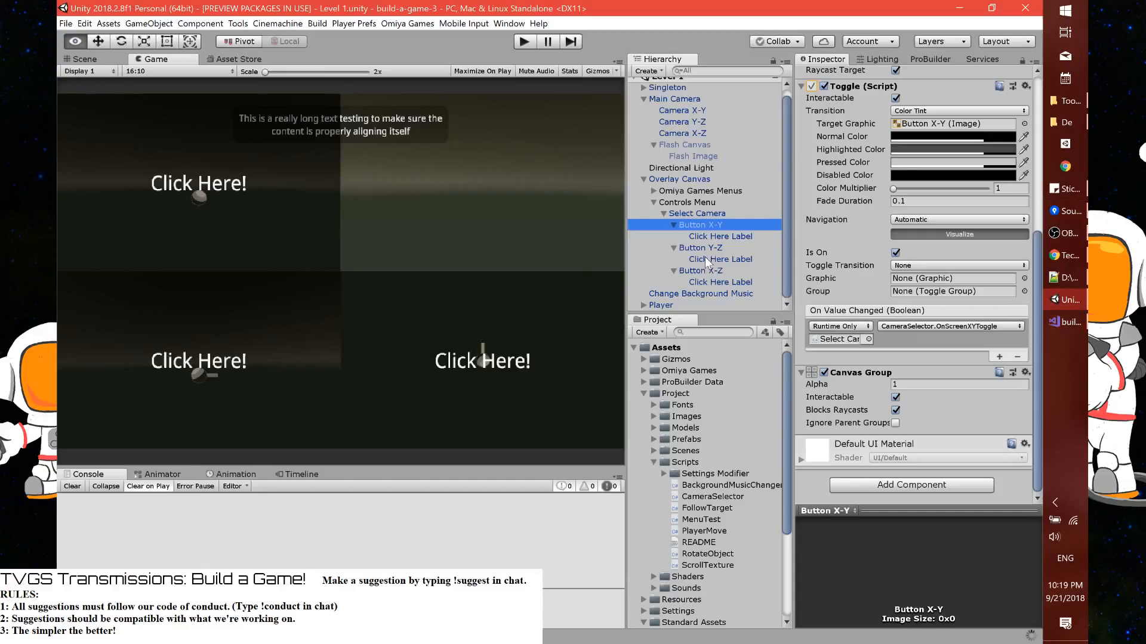
left_click(700, 247, "ctrl")
left_click(700, 270, "ctrl")
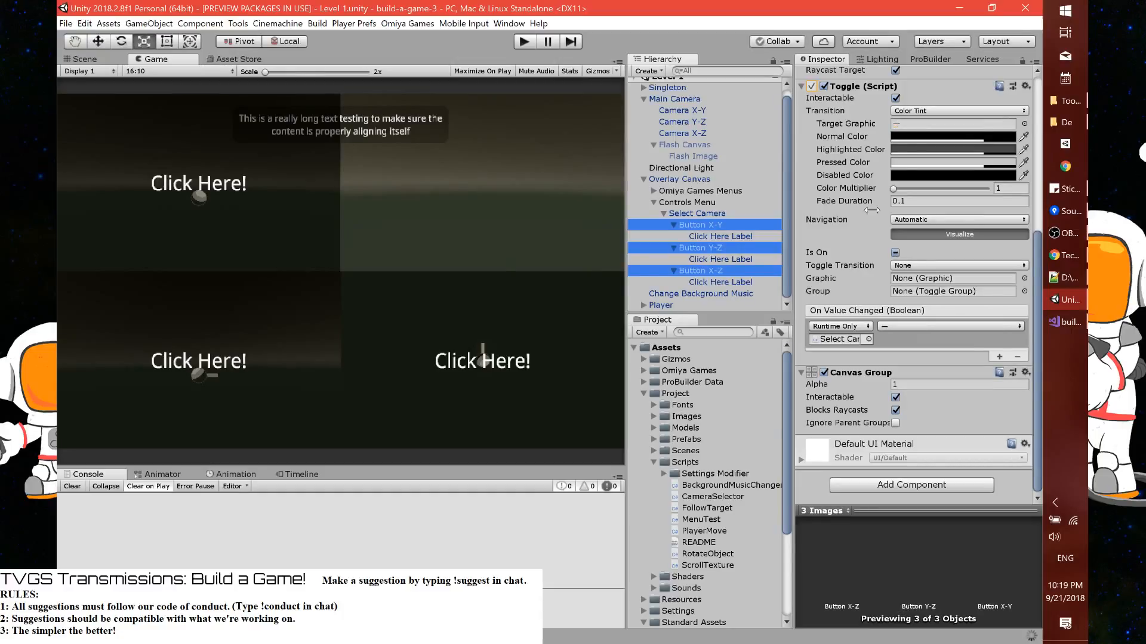
scroll(871, 210, "up", 5)
right_click(854, 258)
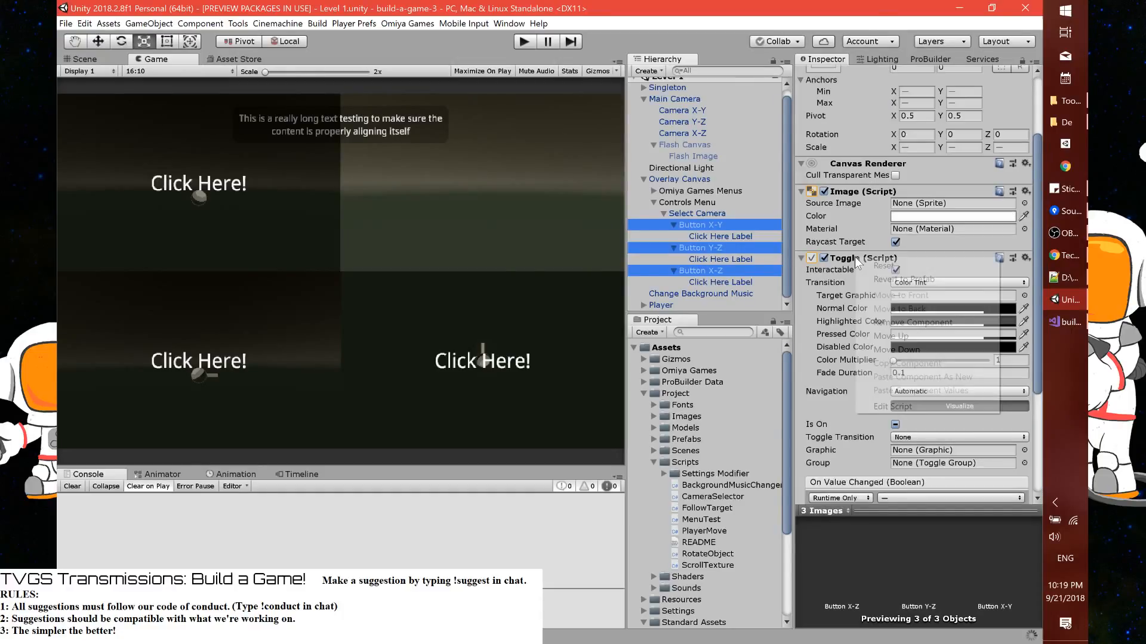
left_click(727, 240)
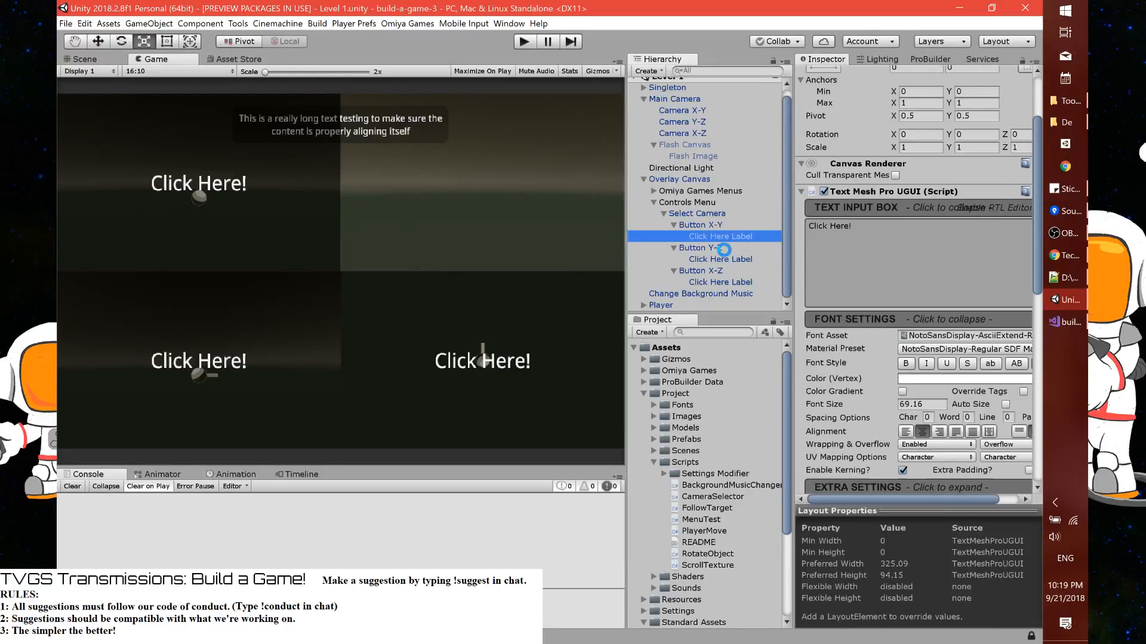
Select Button Y-Z and Button X-Z together and remove their Toggle component
left_click(725, 250)
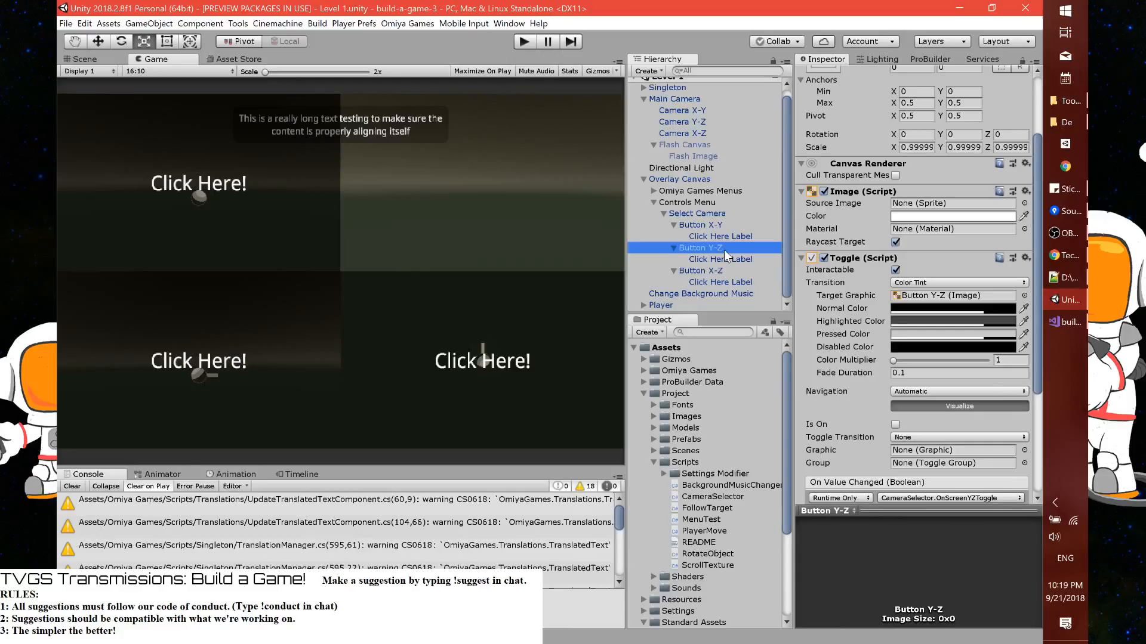
left_click(701, 270, "ctrl")
right_click(871, 258)
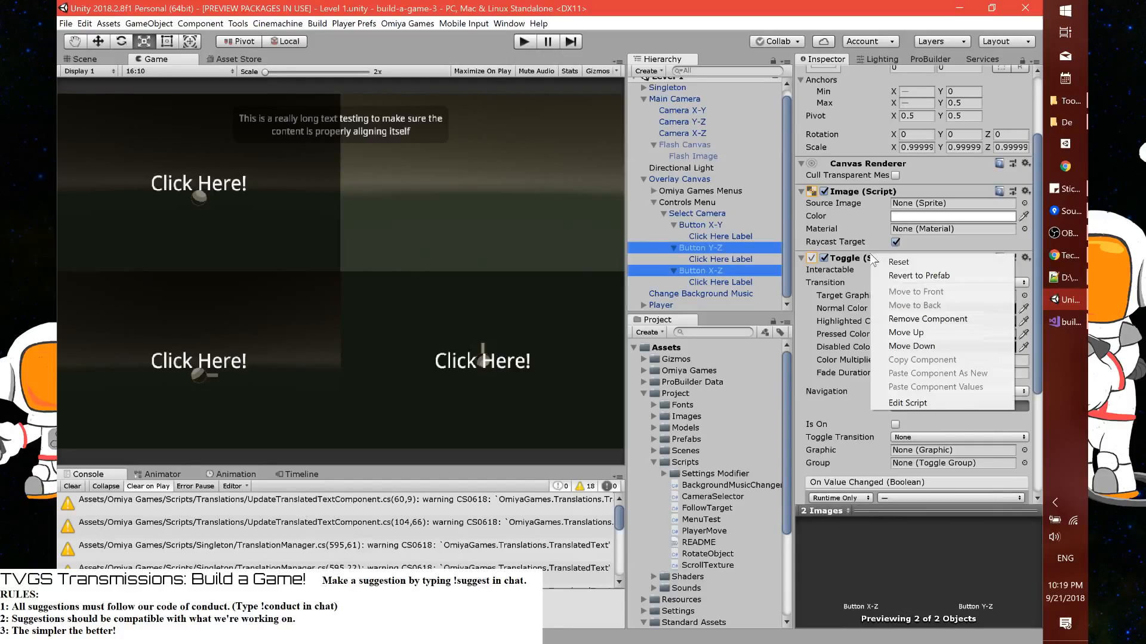
left_click(907, 319)
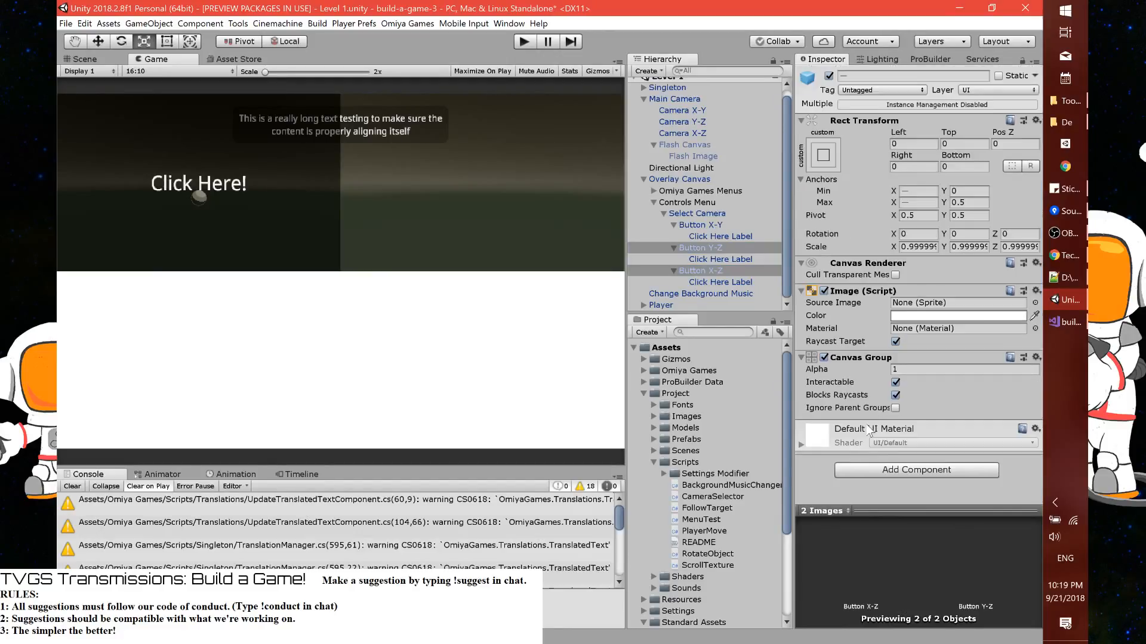
Add a Button component to Button Y-Z and Button X-Z
left_click(875, 470)
type("butt")
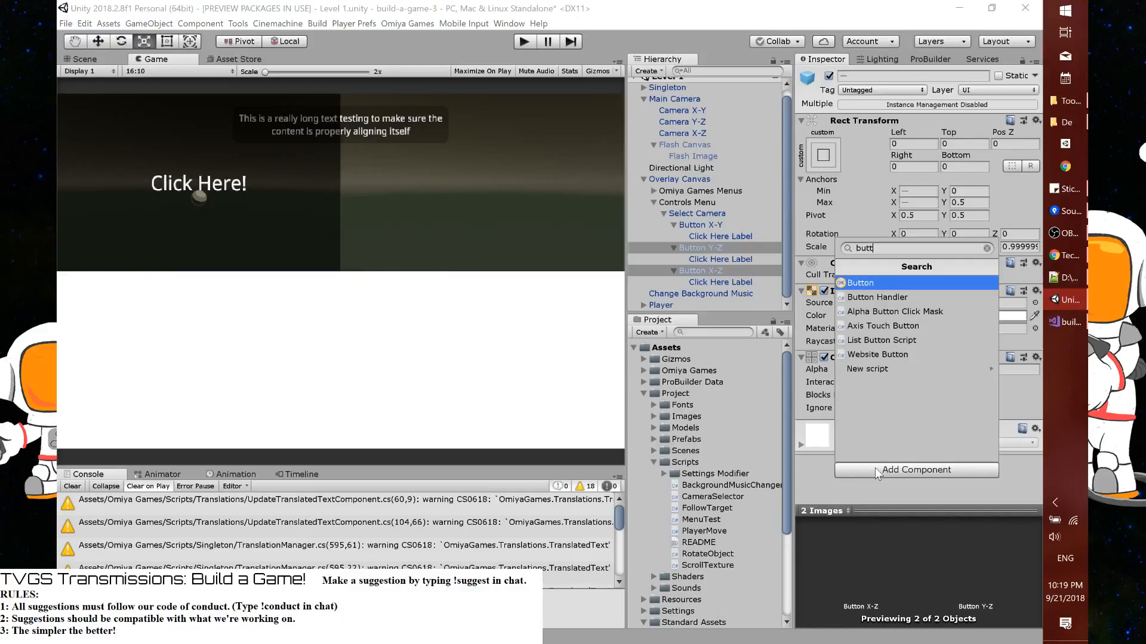
key("Return")
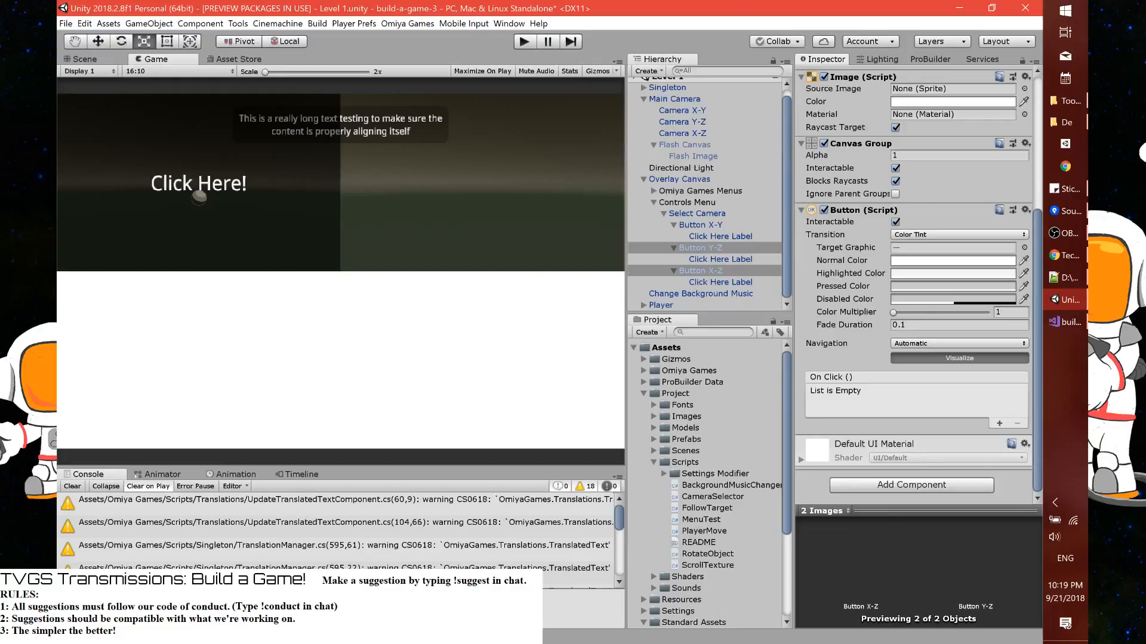
Set Navigation to None on Button Y-Z and Button X-Z, and replace Button X-Y's Toggle component with a Button component
left_click(958, 343)
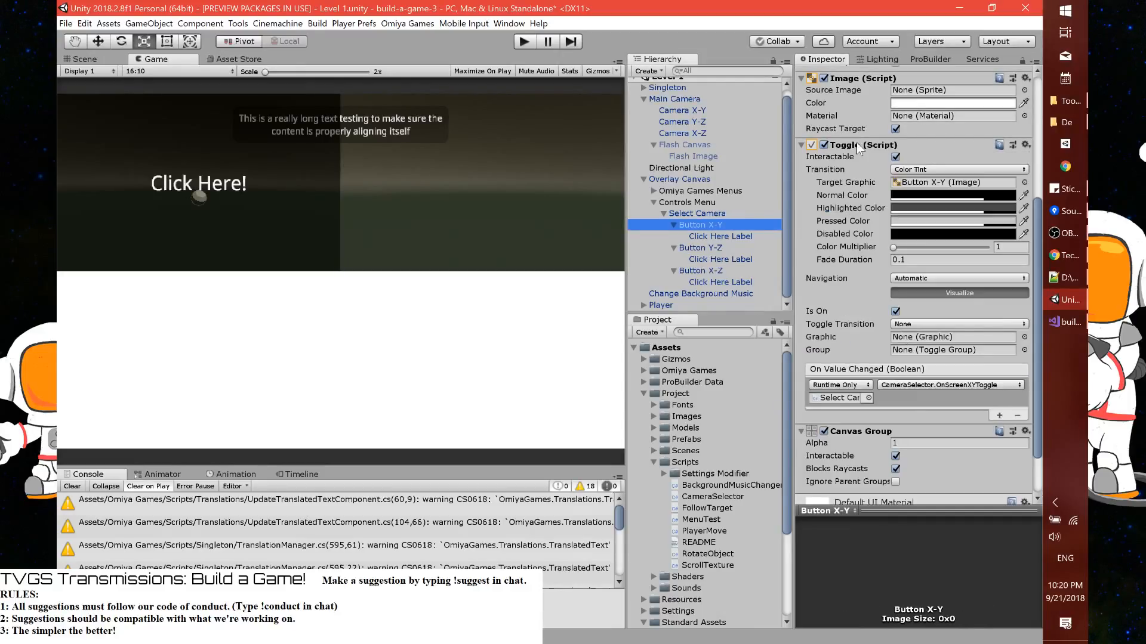
right_click(857, 142)
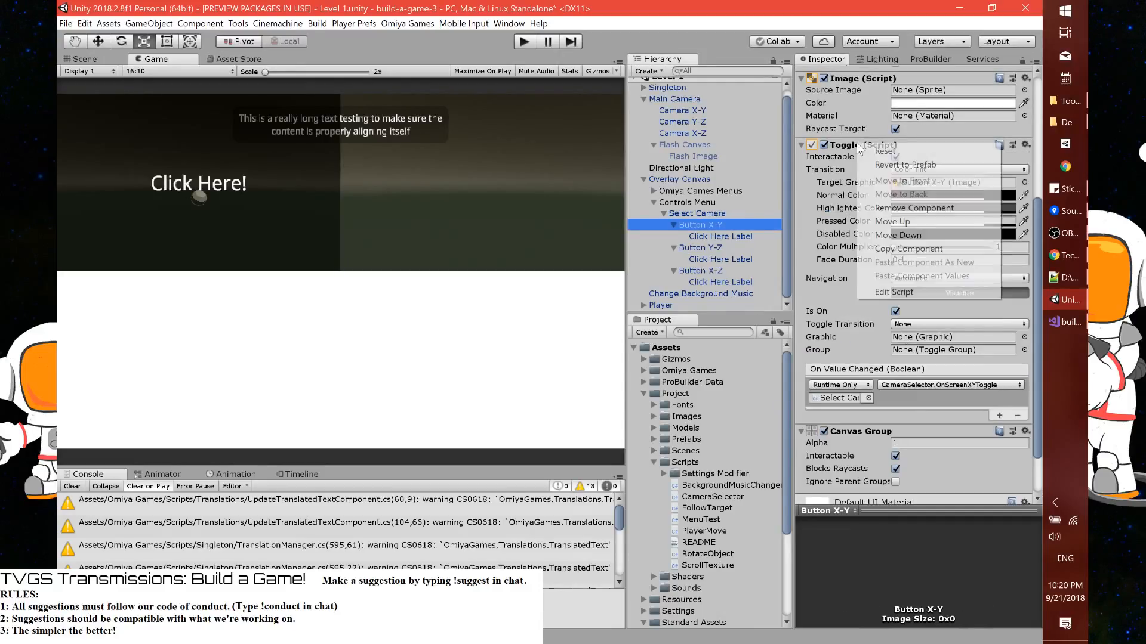
left_click(886, 208)
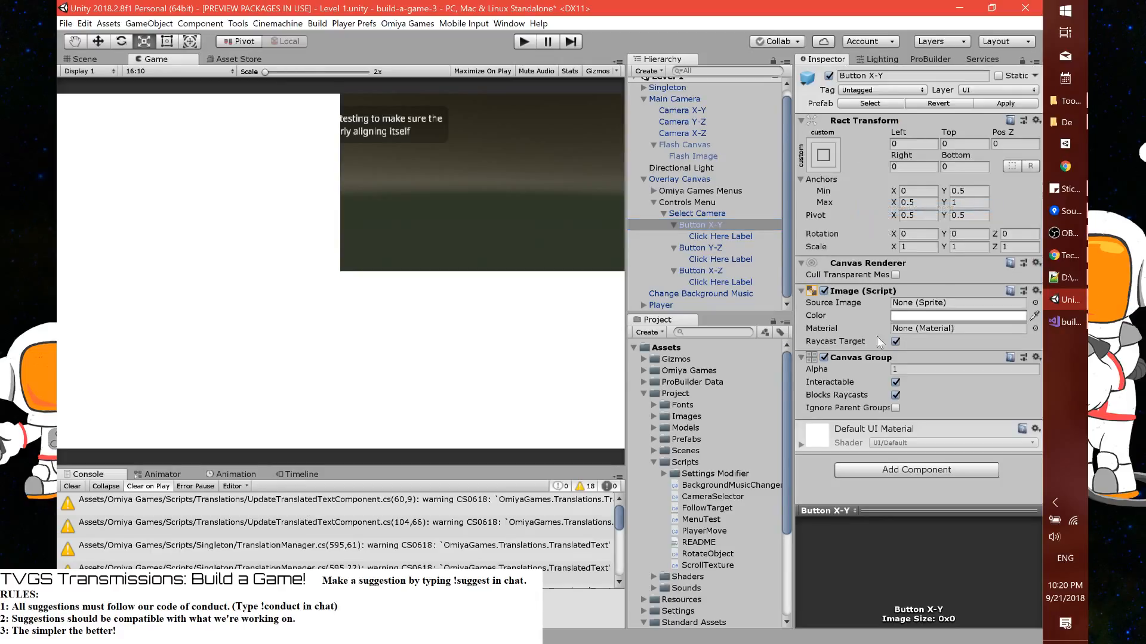
left_click(875, 469)
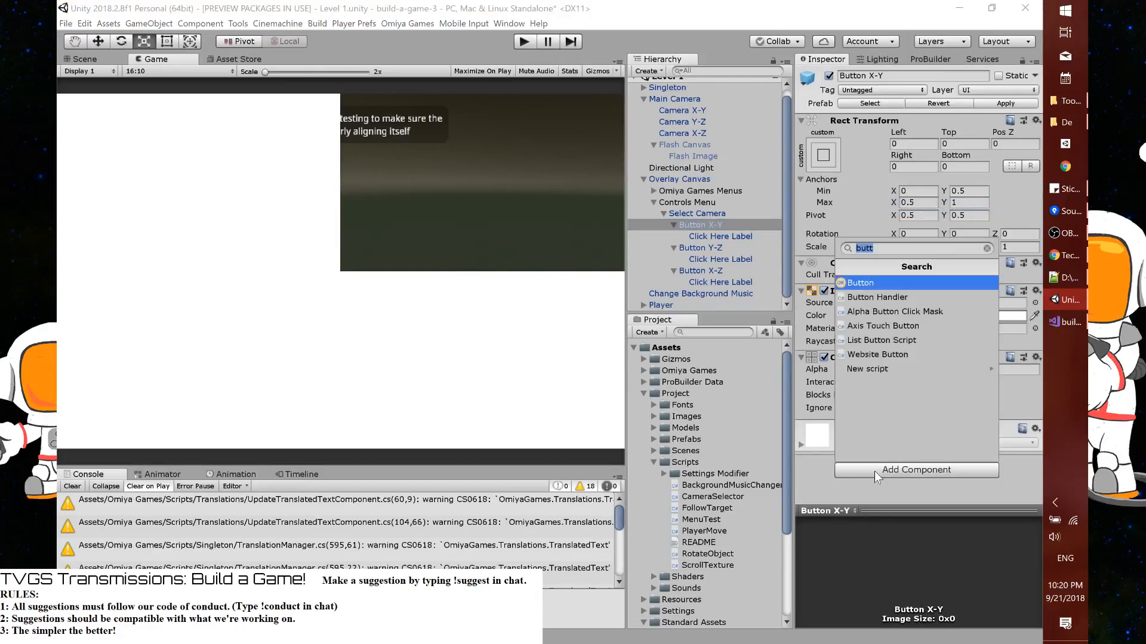
key("Return")
Check Button Y-Z's Button settings and set the Transition of Button X-Y's Button component to Animation
left_click(710, 238)
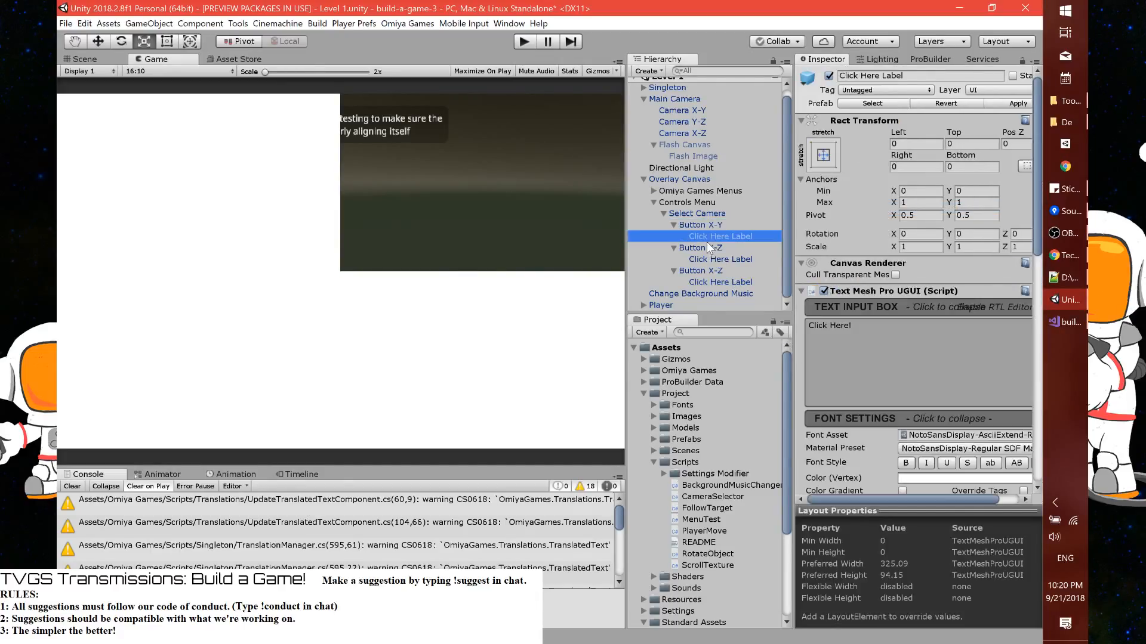
left_click(704, 247)
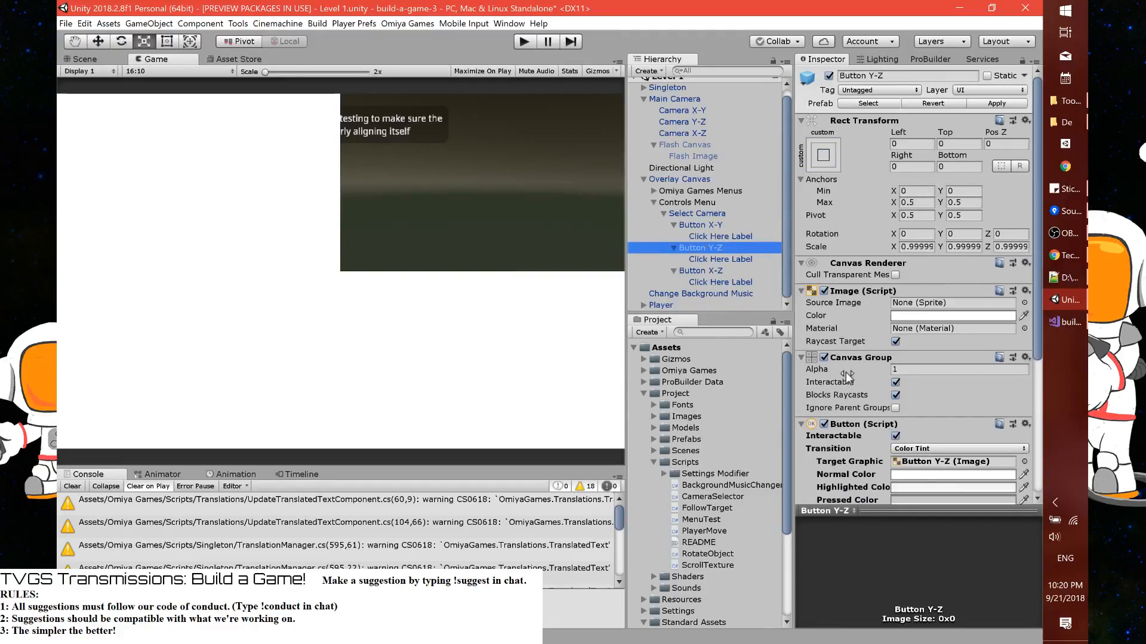
scroll(955, 449, "down", 3)
scroll(955, 448, "down", 3)
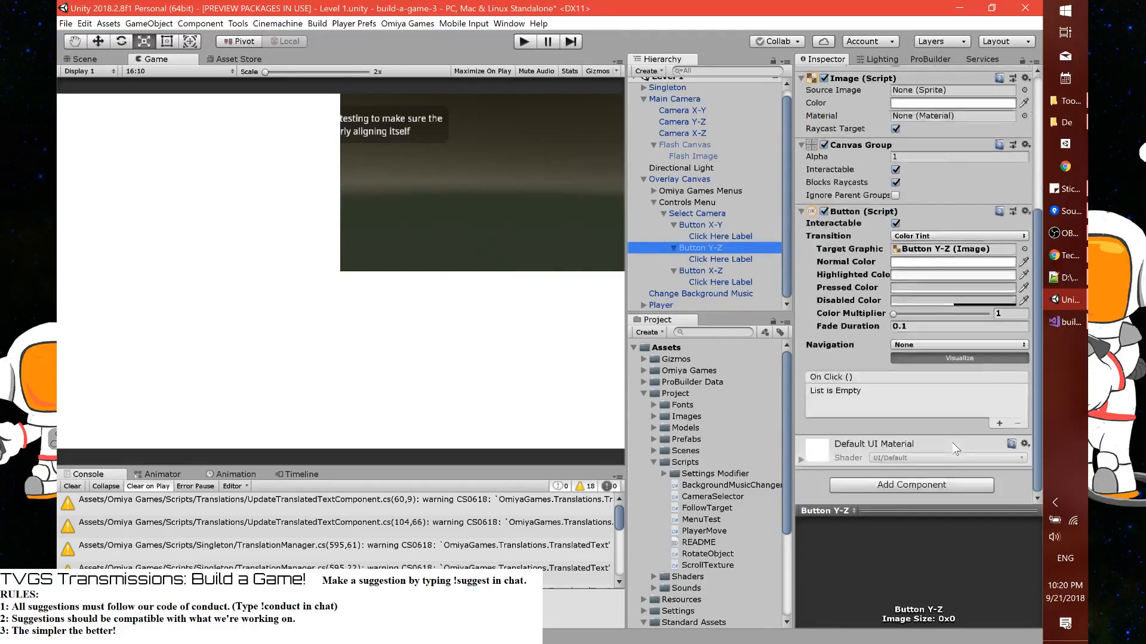
left_click(700, 225)
left_click(911, 279)
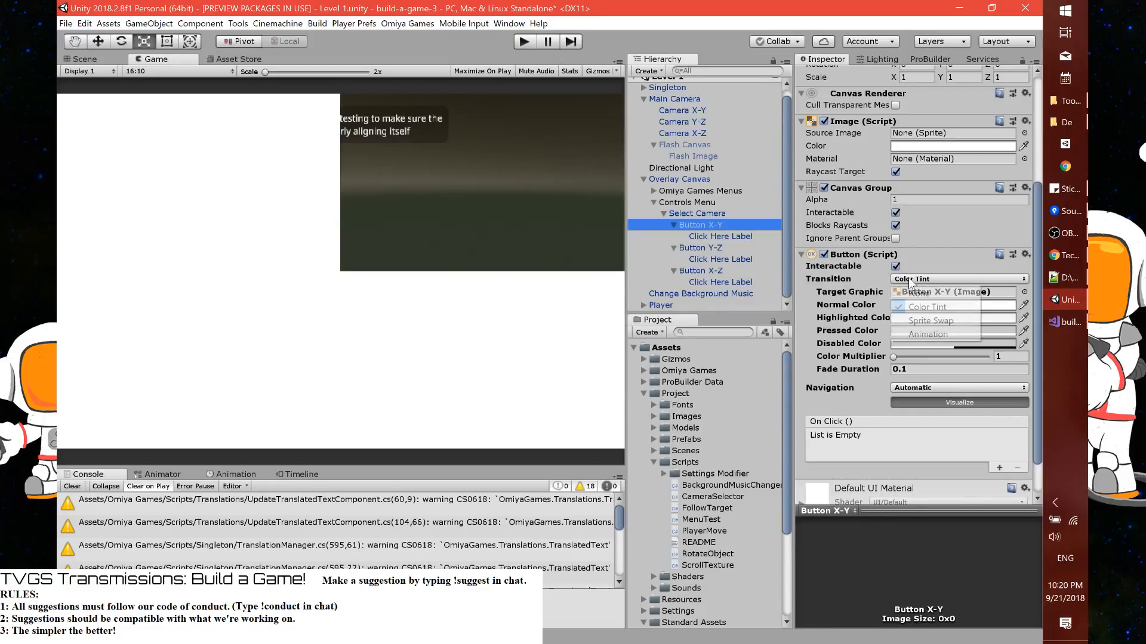
left_click(928, 334)
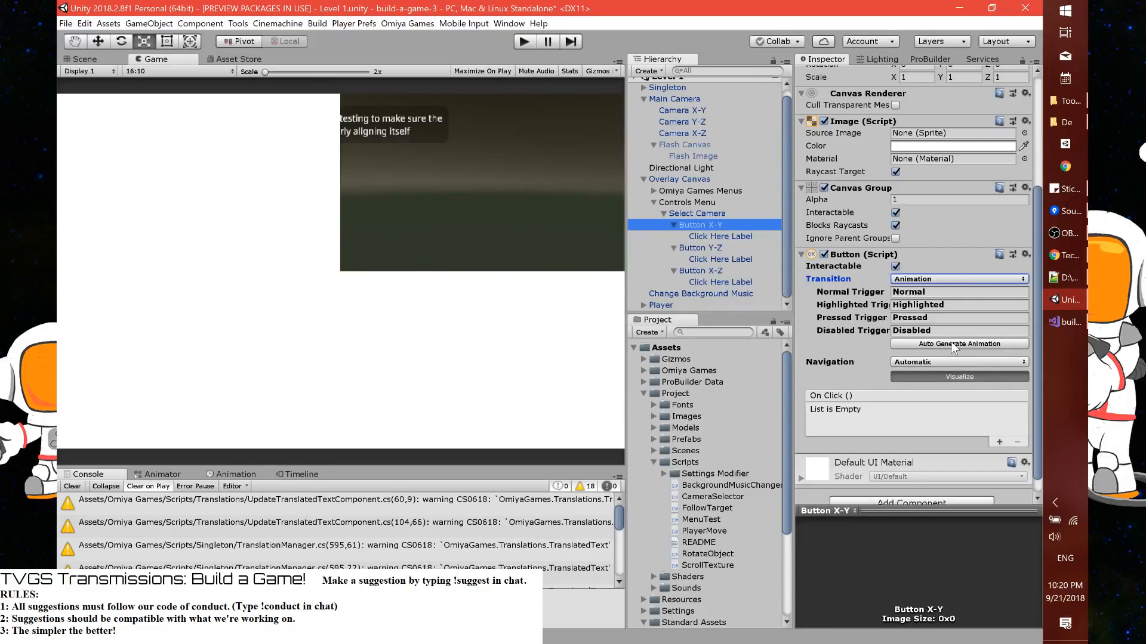
Auto-generate the animation controller for Button X-Y and save it as ScreenButton.controller in the Assets/Project folder
left_click(951, 343)
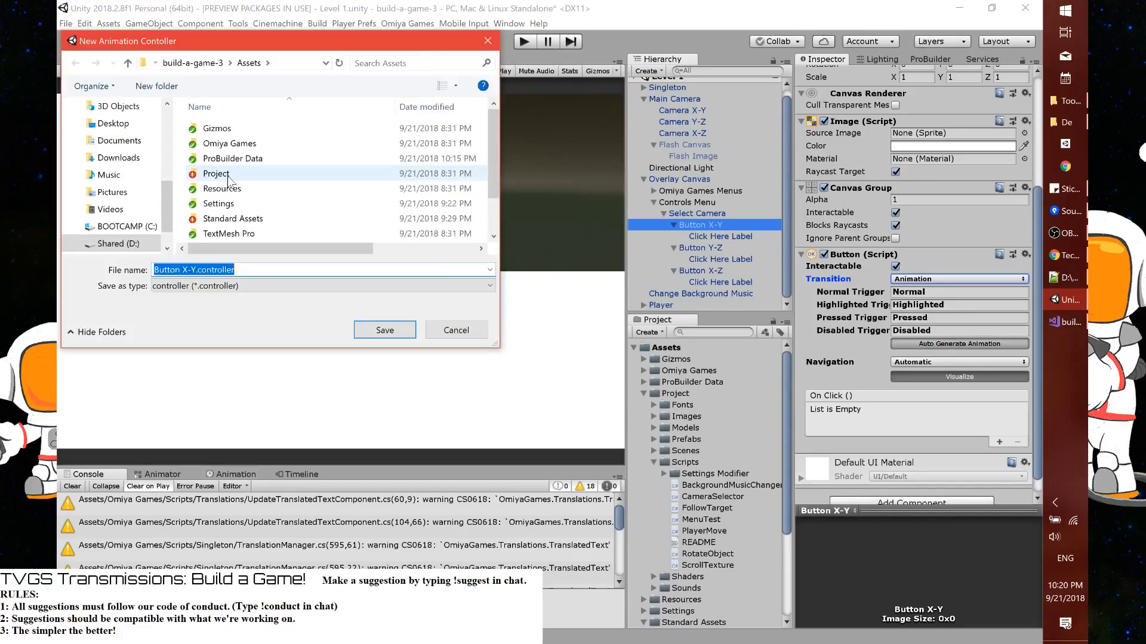
left_click(229, 179)
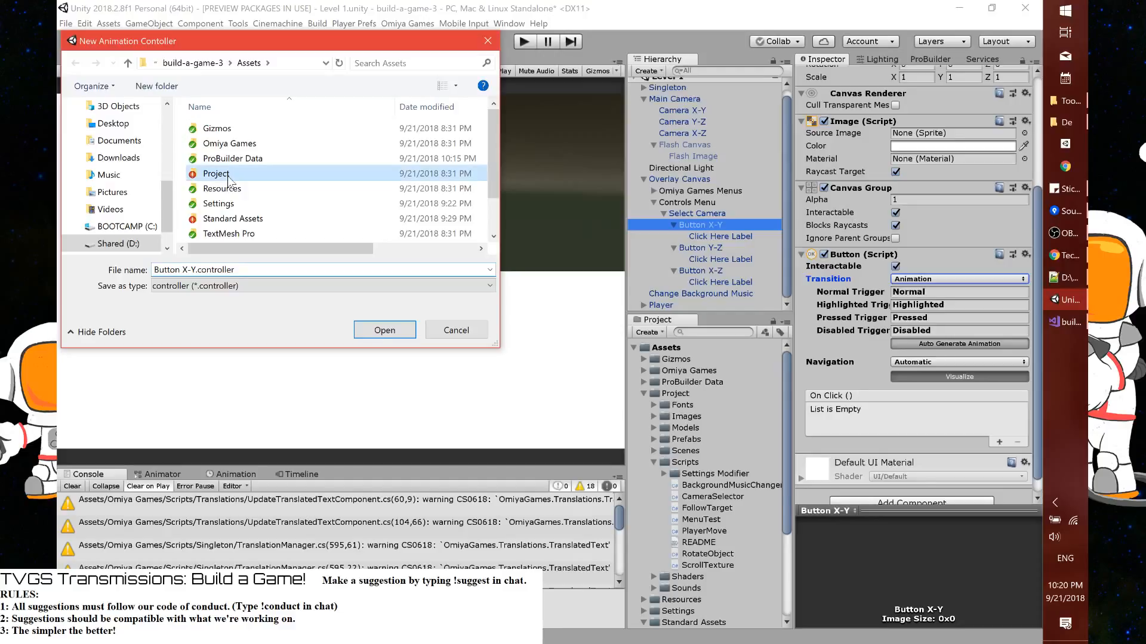
double_click(229, 177)
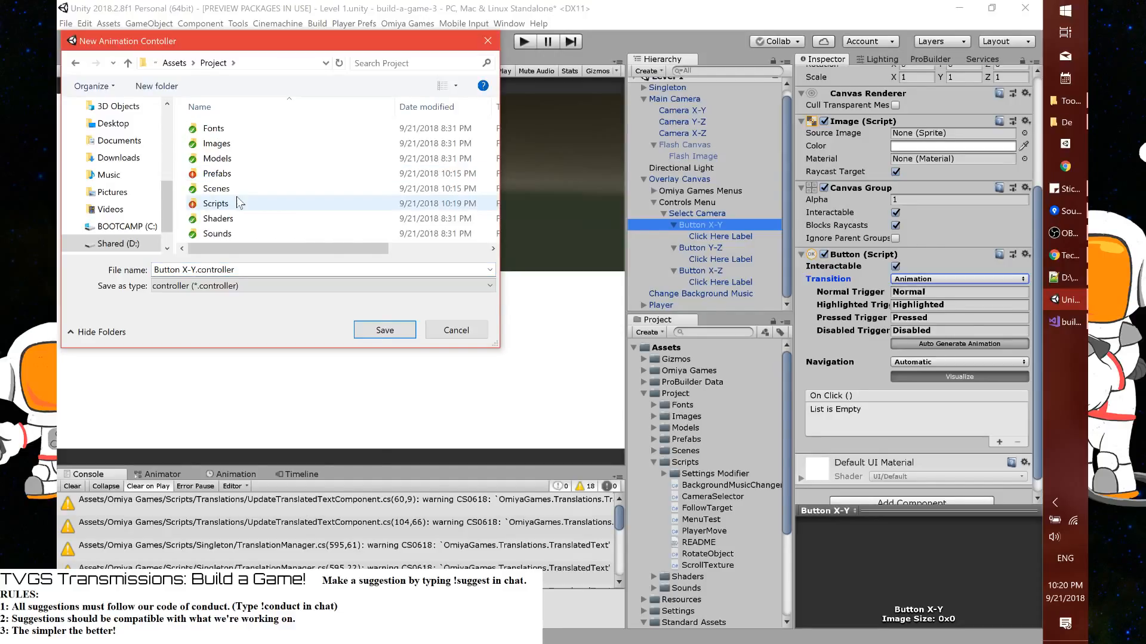
scroll(266, 215, "down", 1)
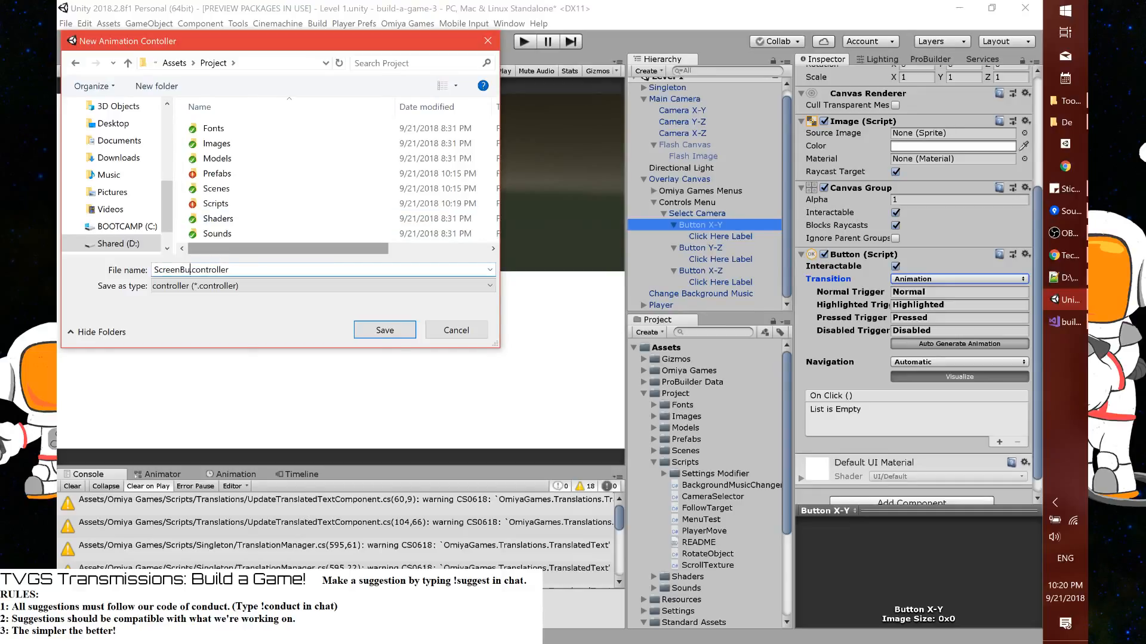
type("tton")
key("Return")
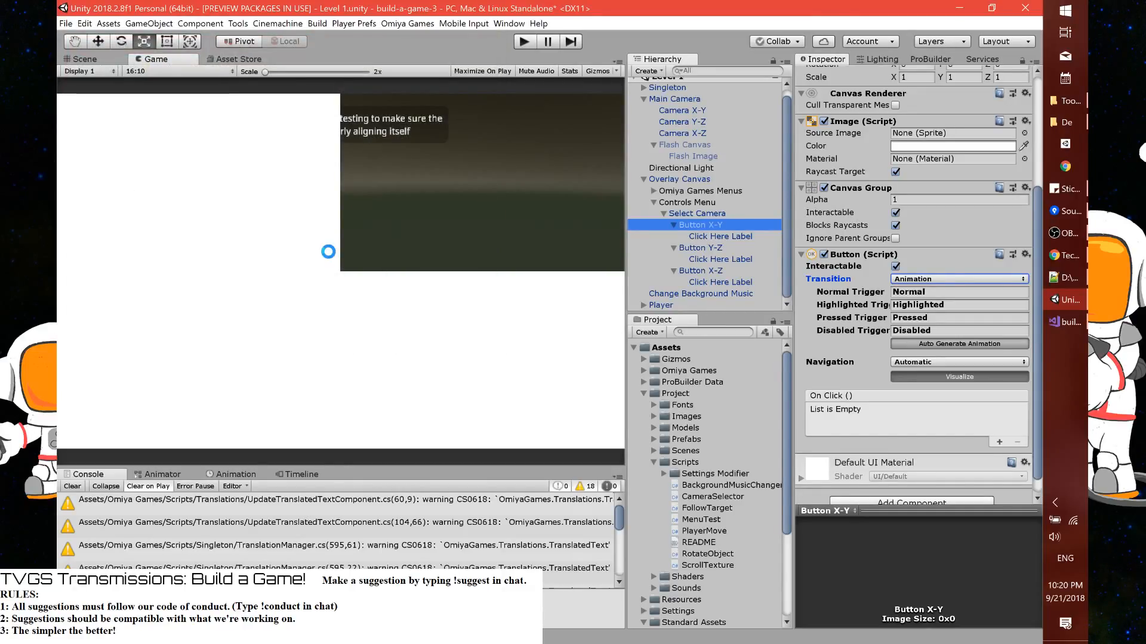
scroll(693, 469, "down", 3)
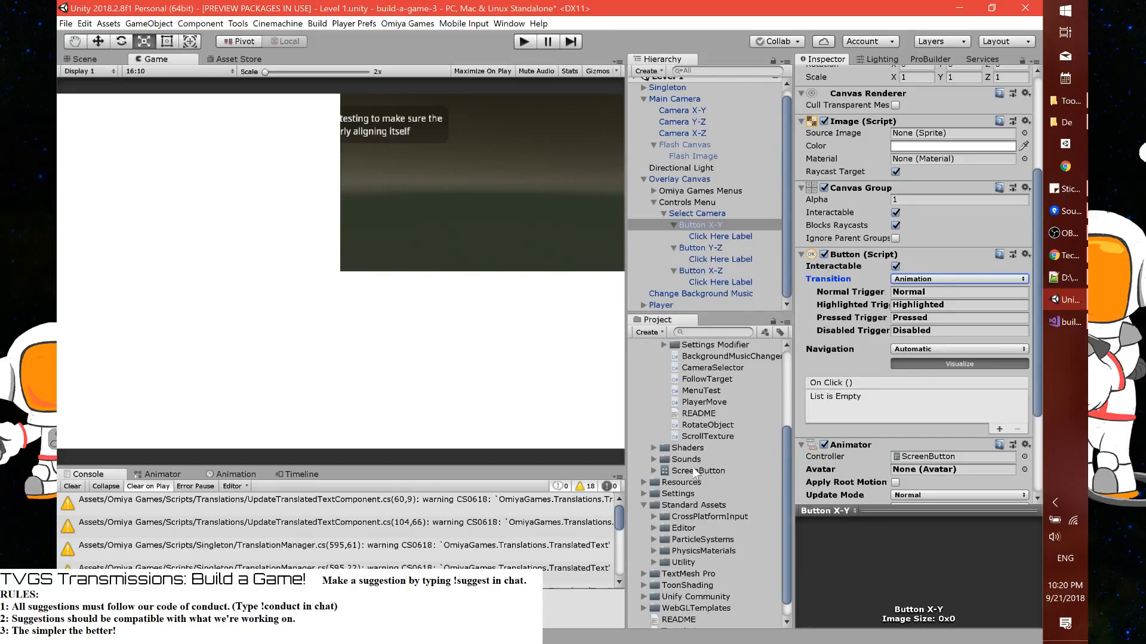
scroll(693, 468, "up", 3)
scroll(694, 472, "down", 3)
Set the Canvas Group Alpha to 0 on Button X-Y, Button Y-Z and Button X-Z together
left_click(704, 247)
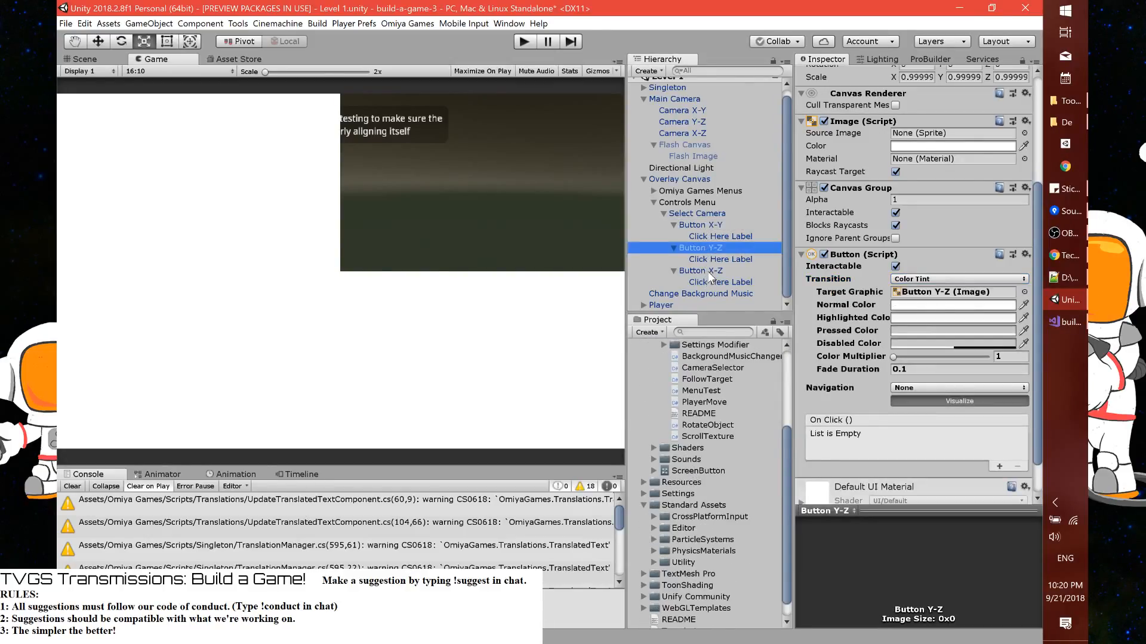
left_click(707, 273, "ctrl")
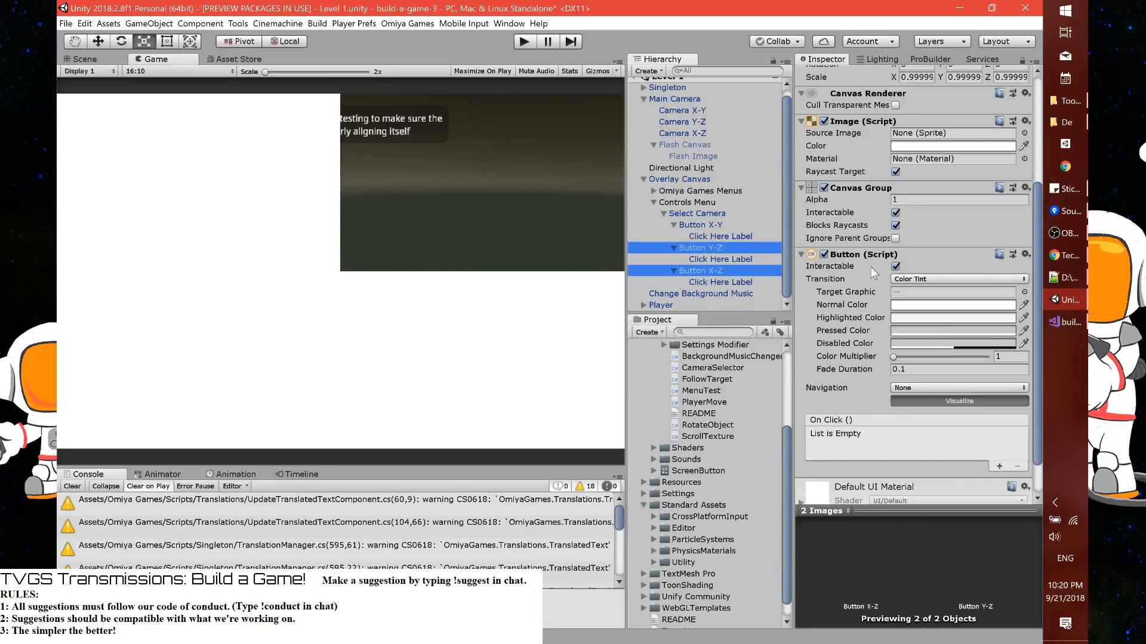
left_click(723, 225, "ctrl")
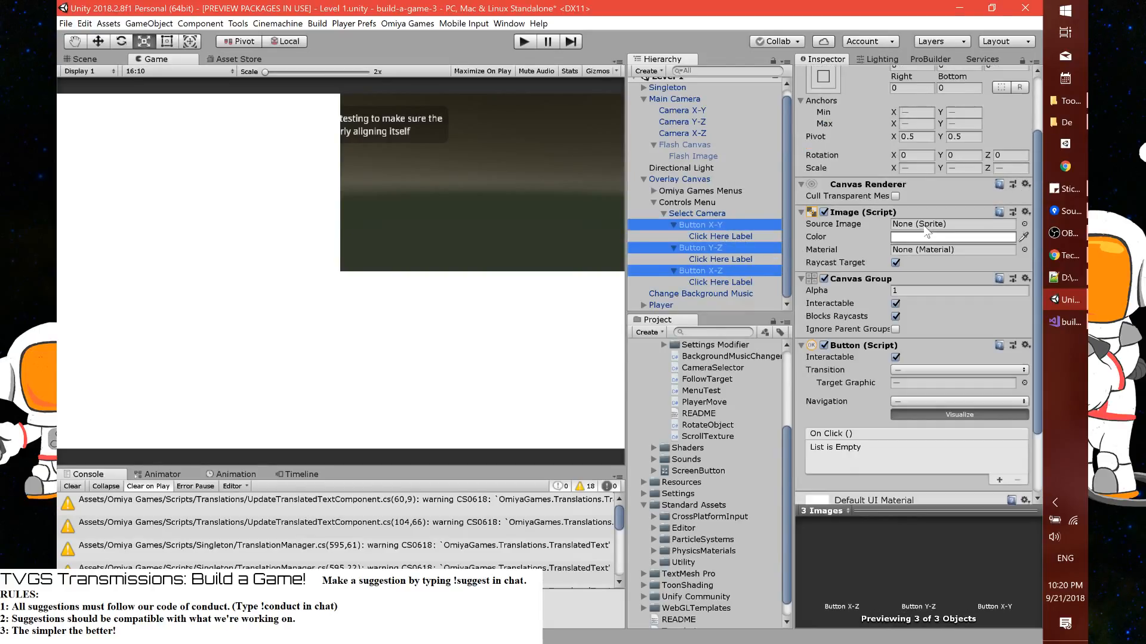
left_click(924, 291)
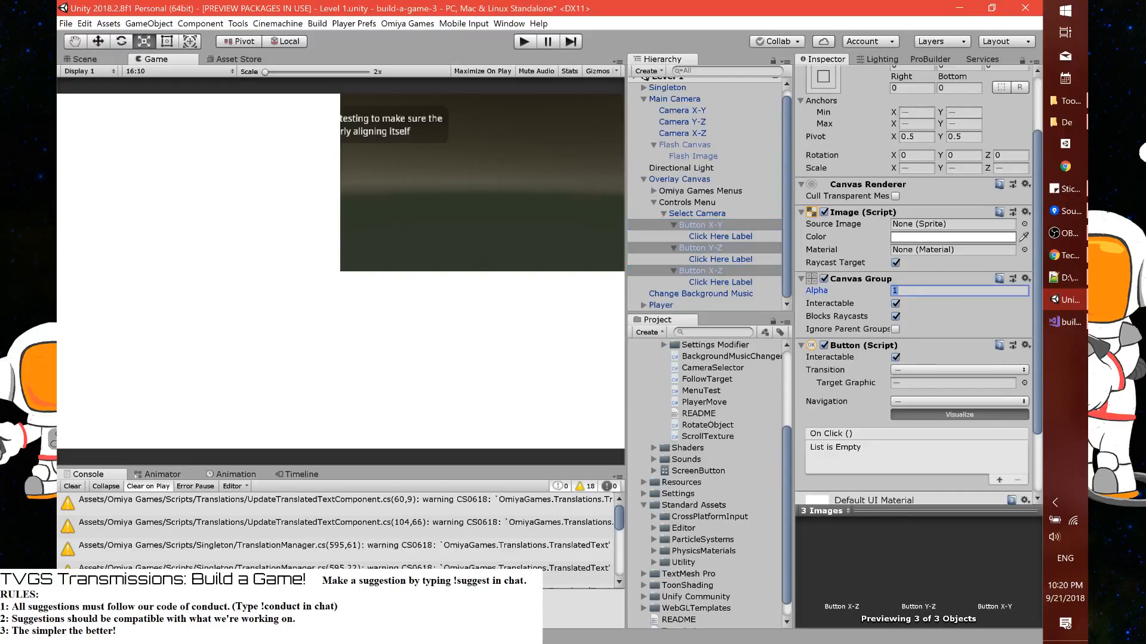
type("0")
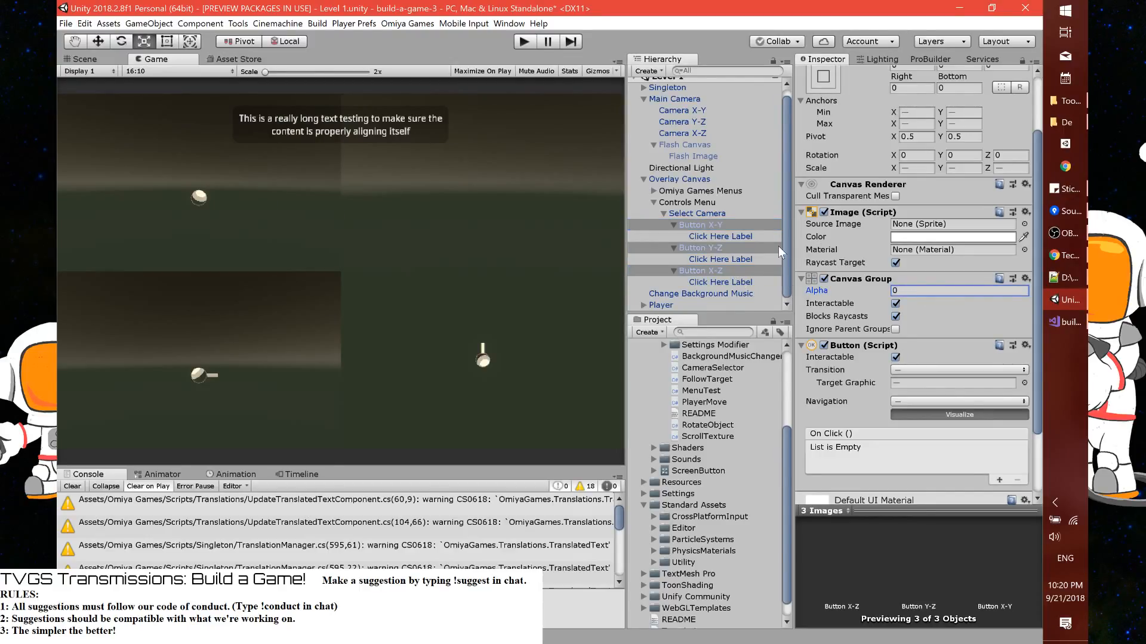
Set the Transition of Button Y-Z's Button component to Animation
left_click(723, 226)
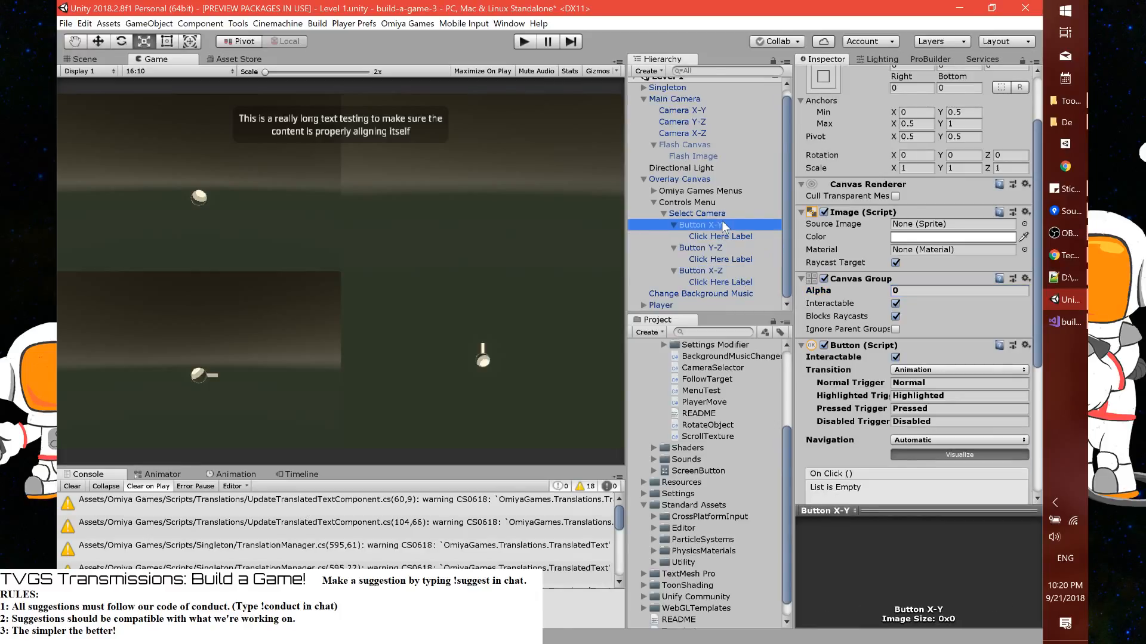
left_click(720, 249)
left_click(932, 370)
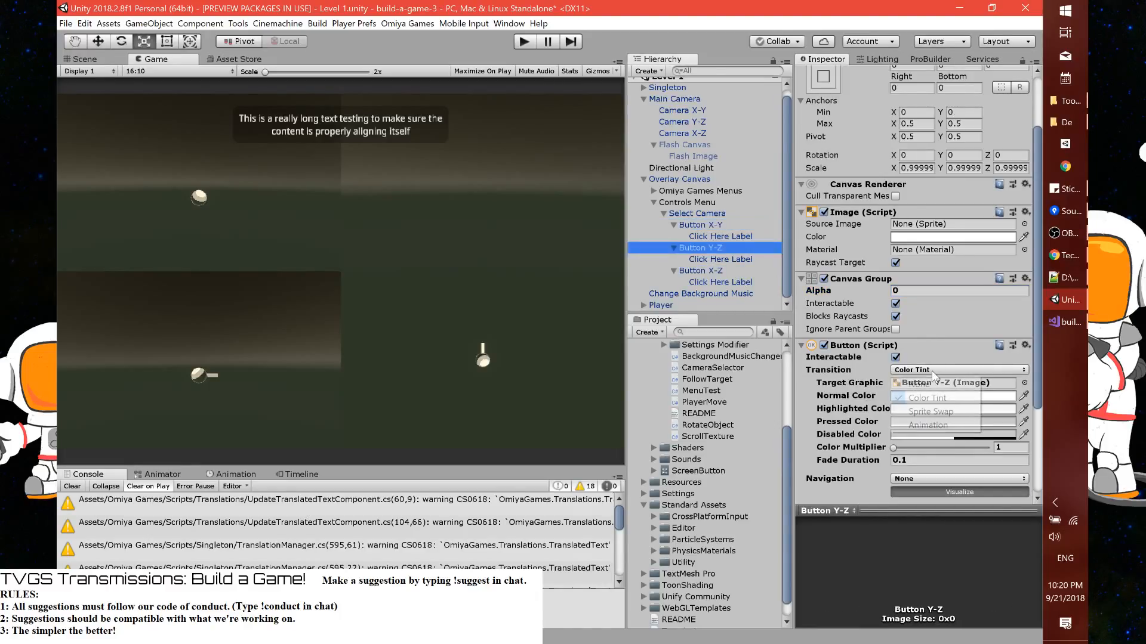
left_click(934, 426)
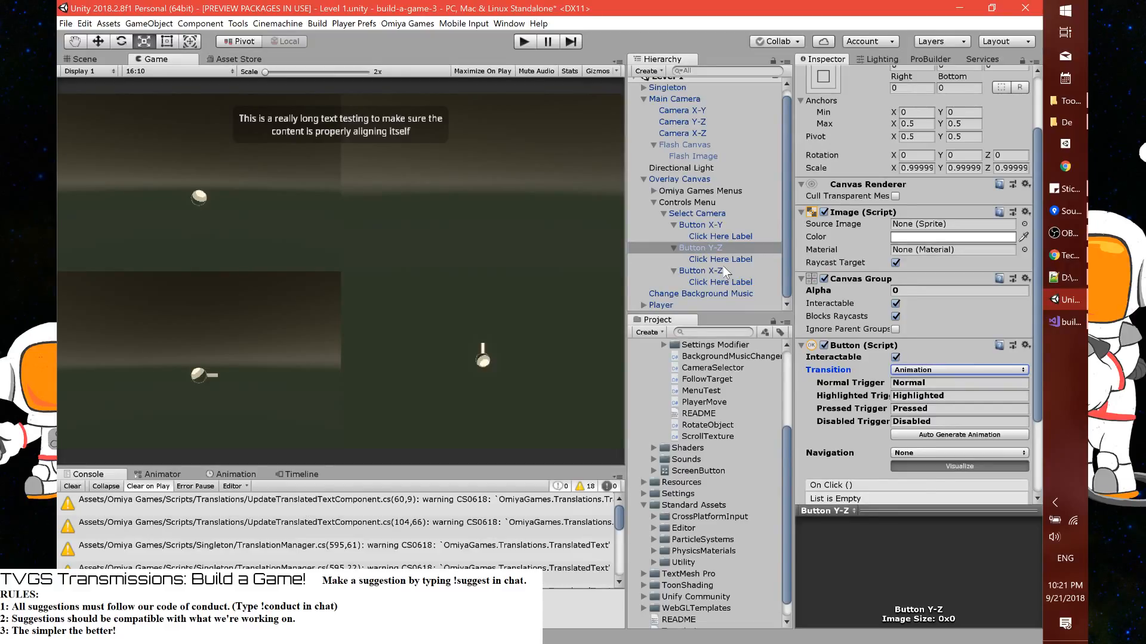
Copy the Animator component from Button X-Y and paste it as a new component on Button Y-Z
left_click(715, 224)
left_click(716, 250)
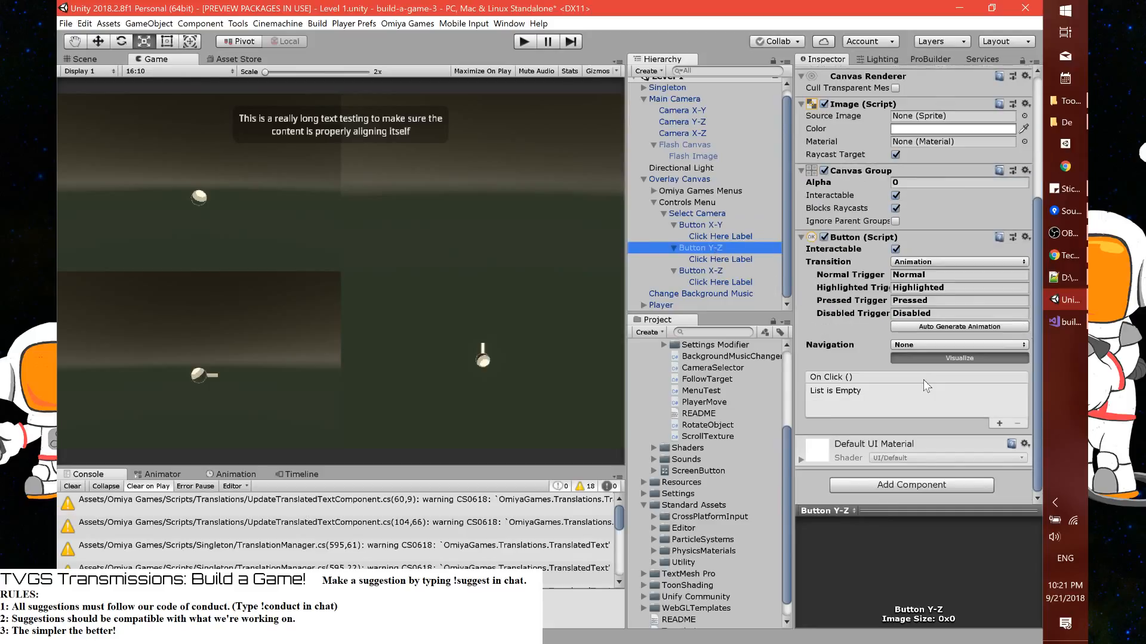
left_click(724, 225)
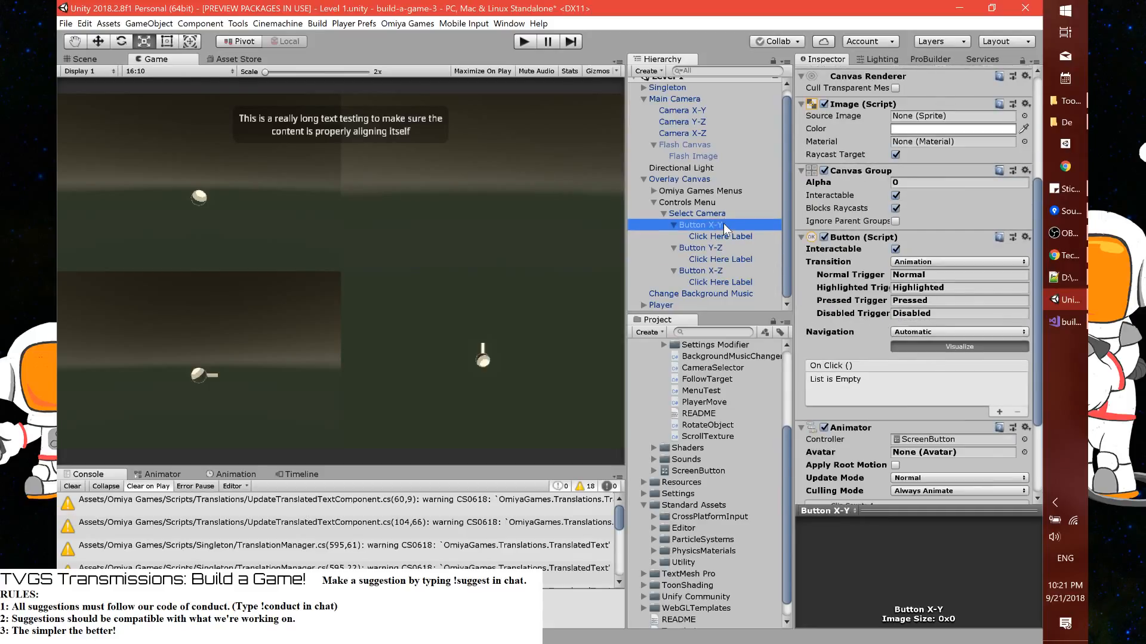
right_click(858, 308)
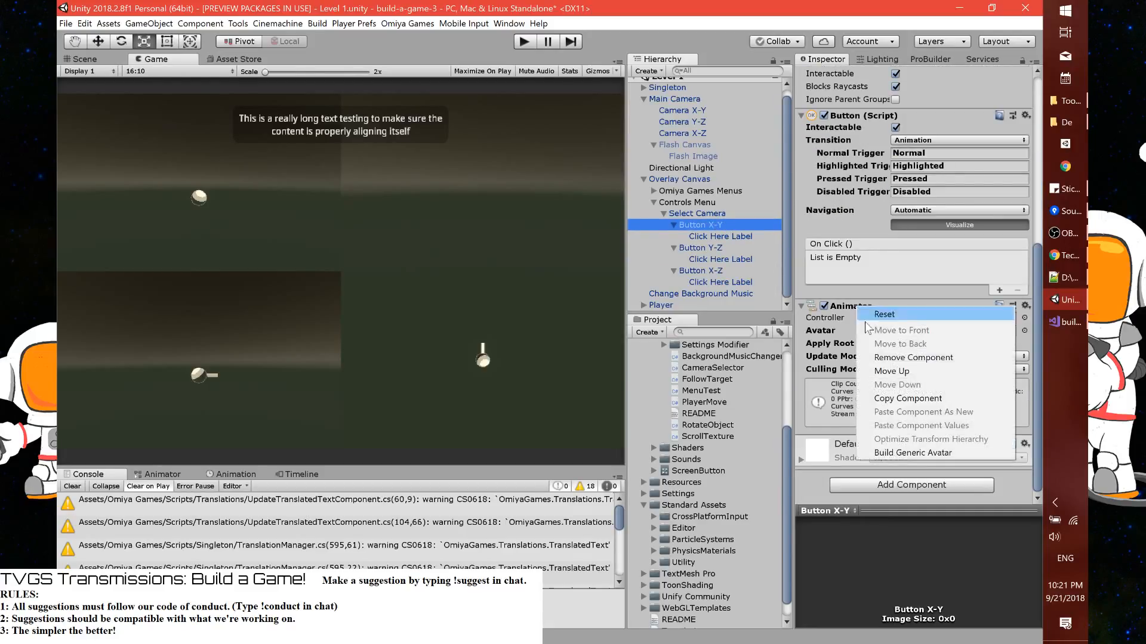
left_click(882, 398)
left_click(692, 248)
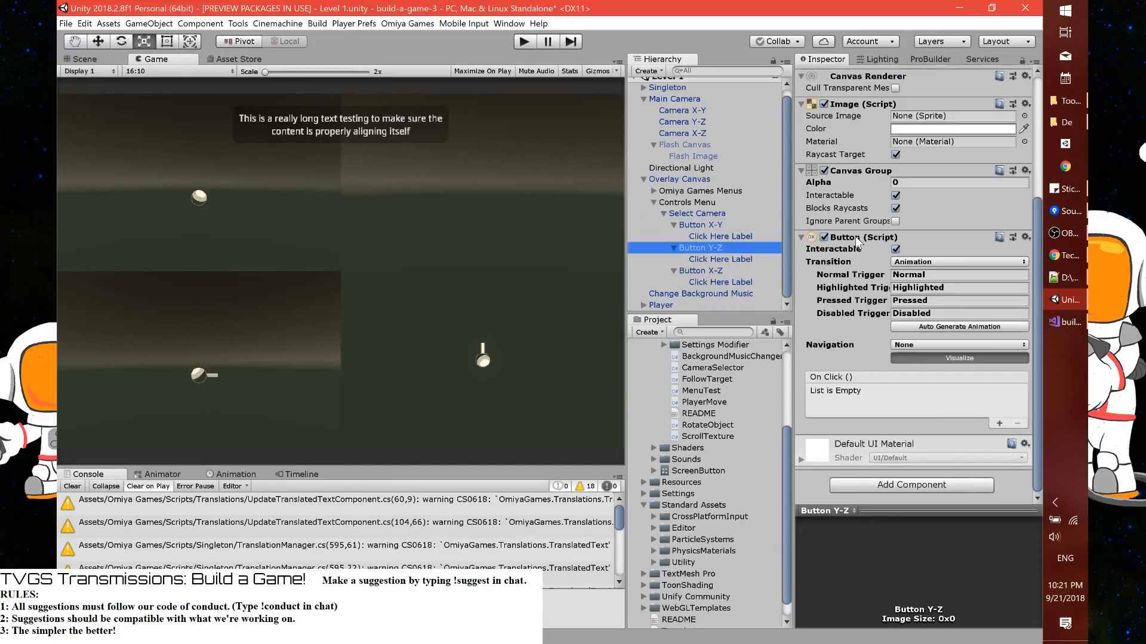
right_click(854, 241)
left_click(861, 342)
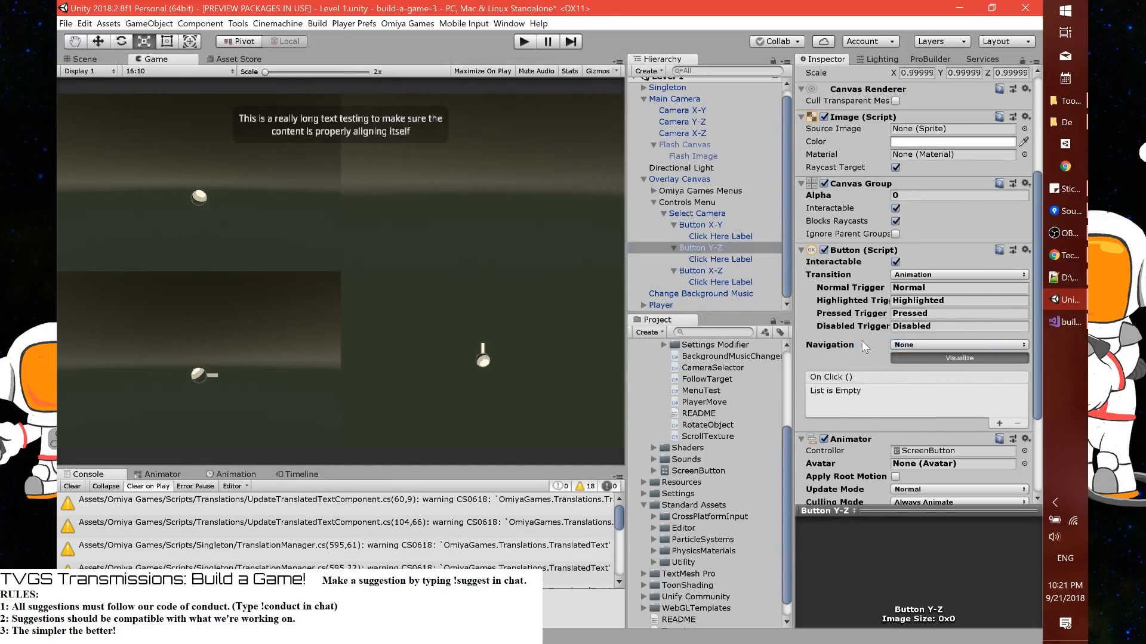
Set Button X-Z's Transition to Animation and paste the copied Animator onto it as a new component
left_click(716, 271)
left_click(903, 276)
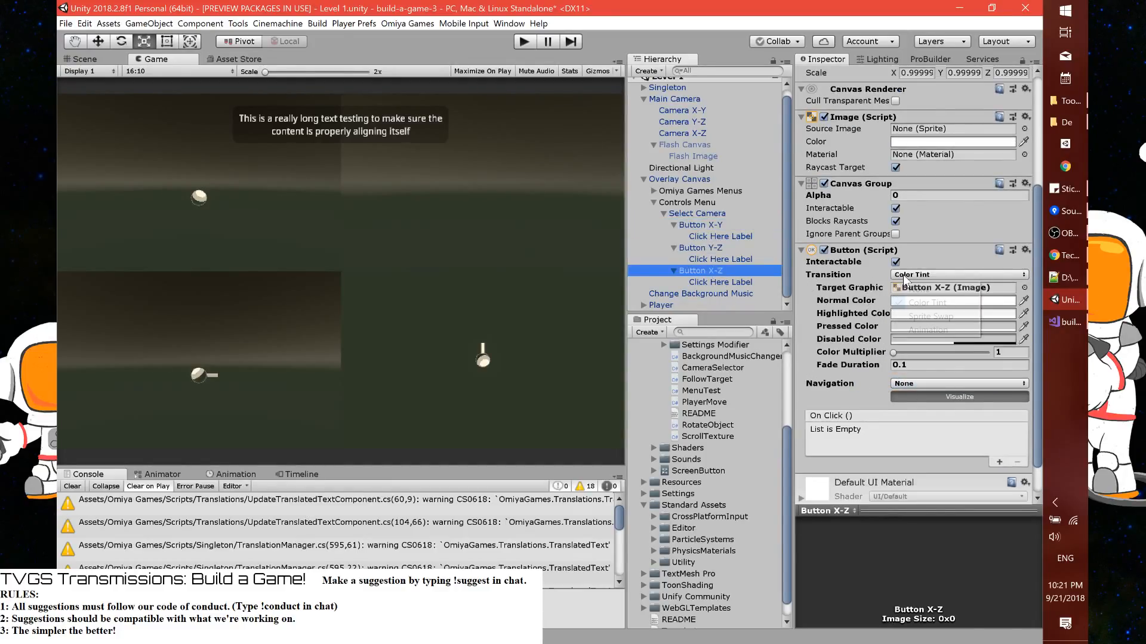
left_click(927, 330)
right_click(869, 251)
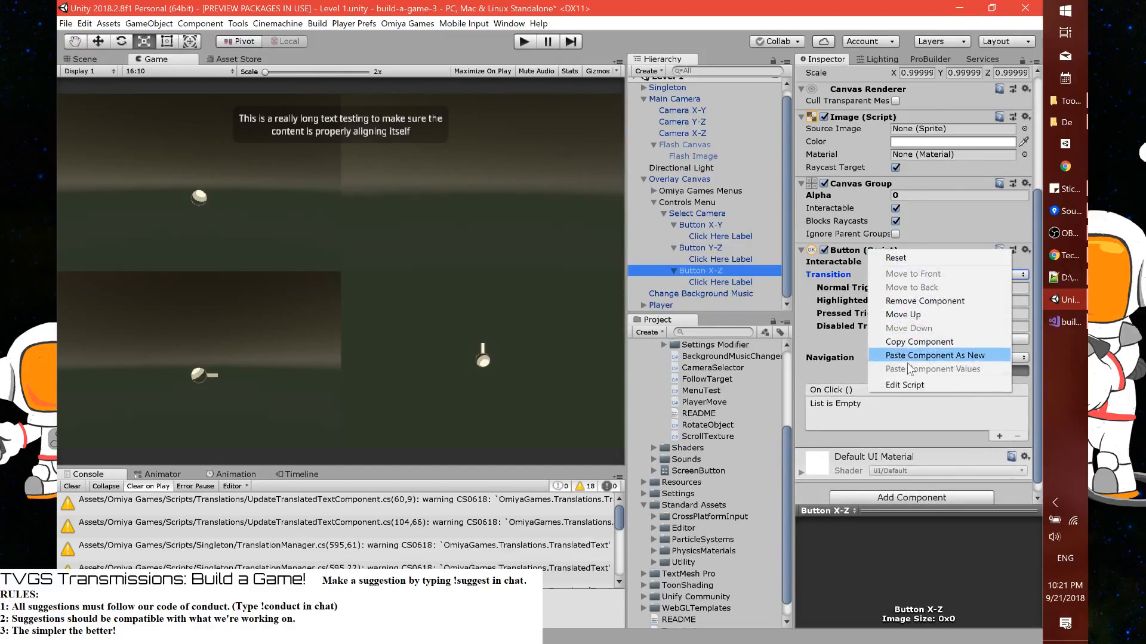
left_click(919, 355)
scroll(882, 397, "down", 3)
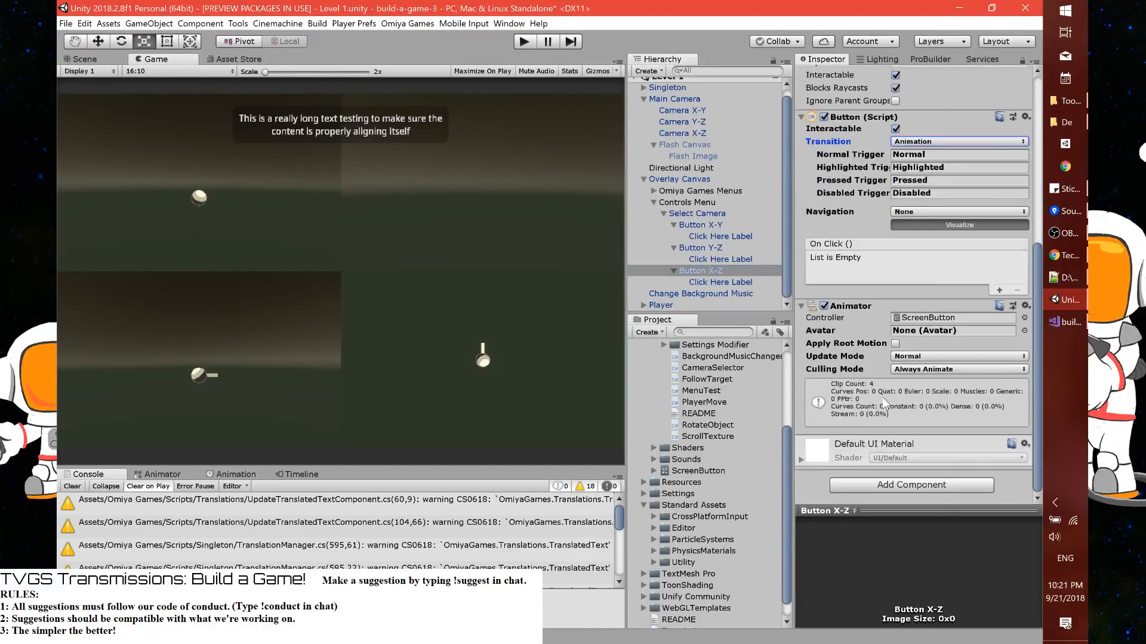
Add an On Click entry targeting Select Camera to all three camera buttons and look through the available CameraSelector functions
left_click(717, 225, "ctrl")
left_click(719, 248, "ctrl")
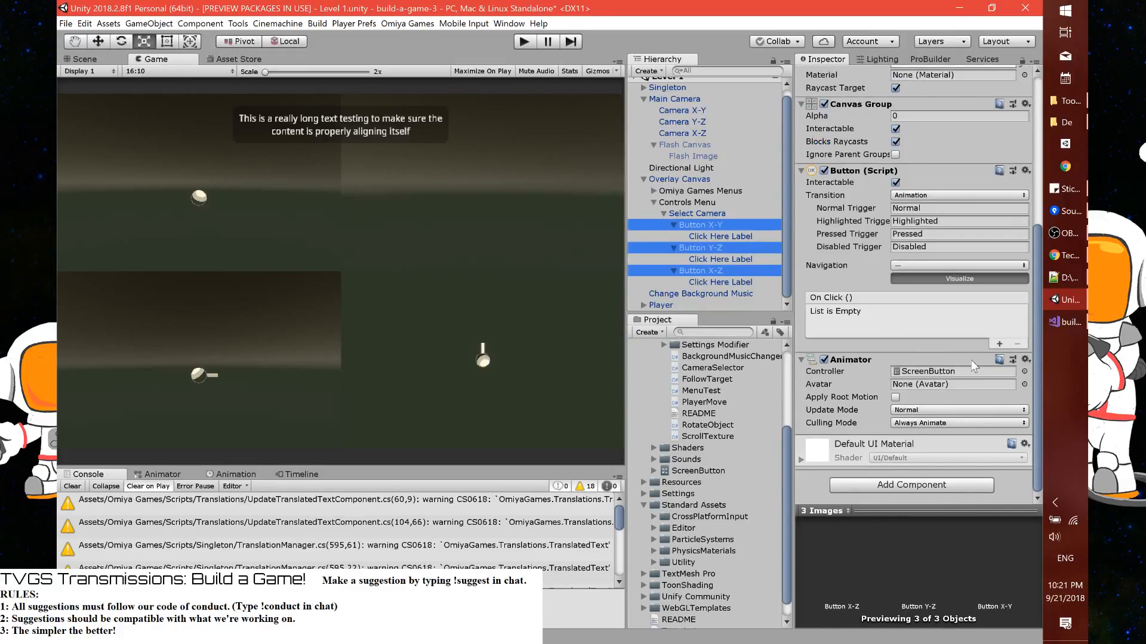
left_click(999, 344)
left_click_drag(719, 215, 835, 326)
left_click(949, 314)
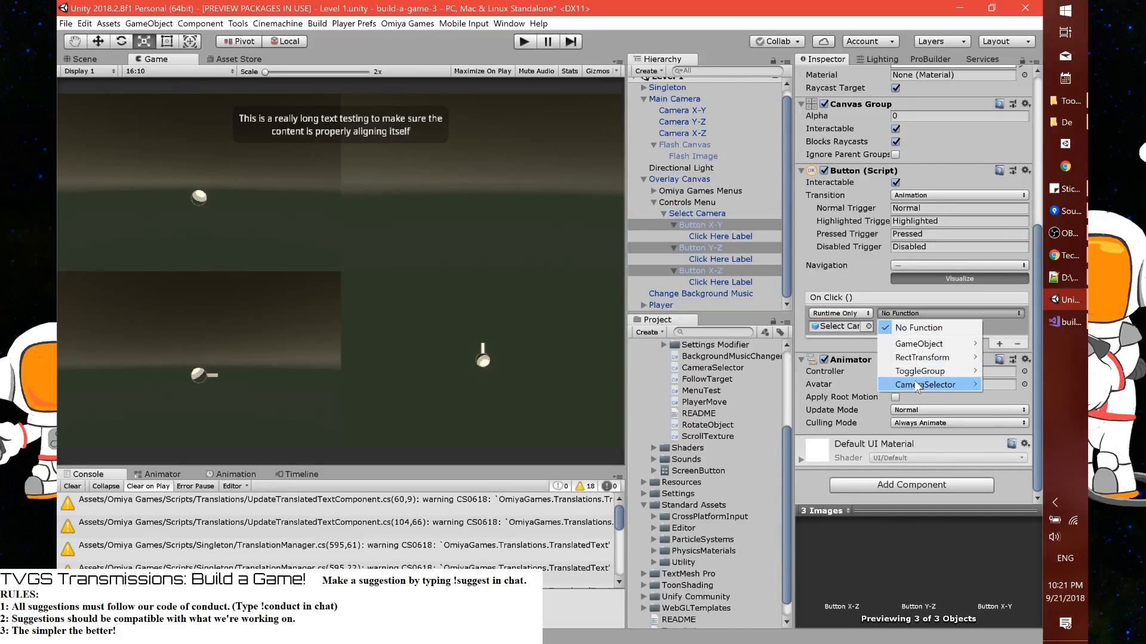
mouse_move(917, 386)
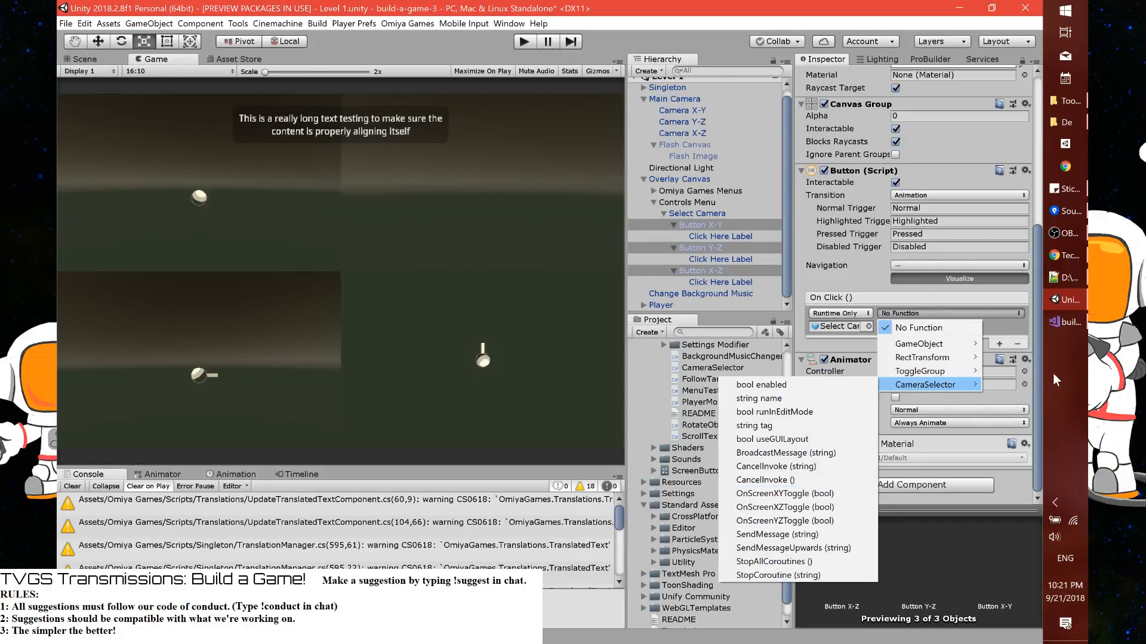
Switch to Visual Studio, duplicate the OnScreenClicked method in CameraSelector.cs below OnScreenYZToggle, and save the script
left_click(1057, 326)
double_click(202, 440)
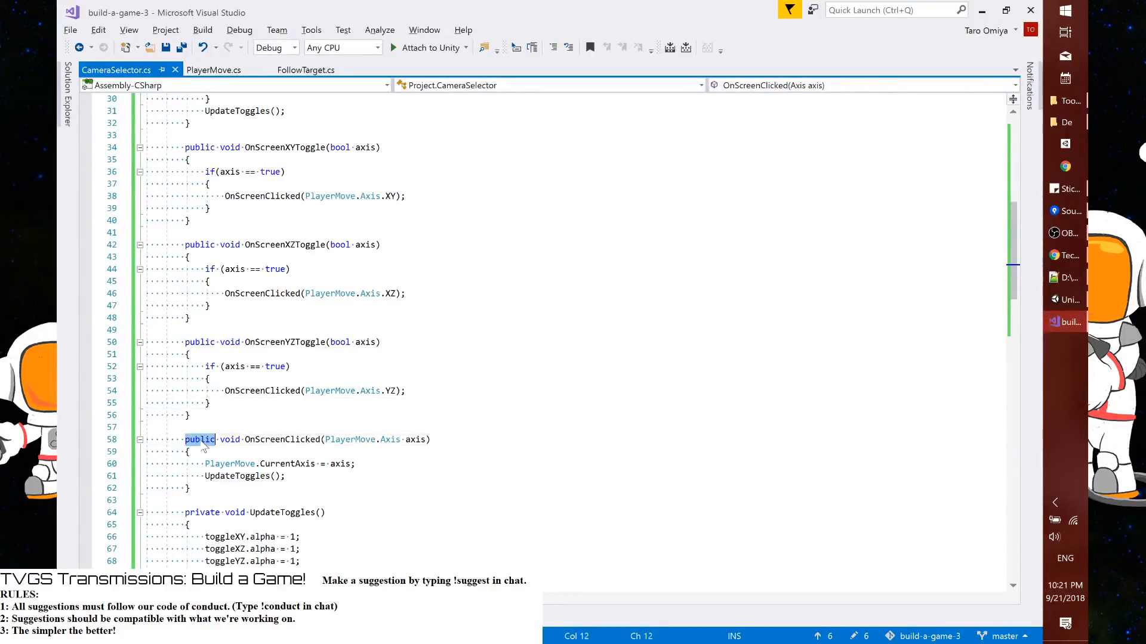
left_click_drag(203, 445, 191, 488)
left_click(190, 415)
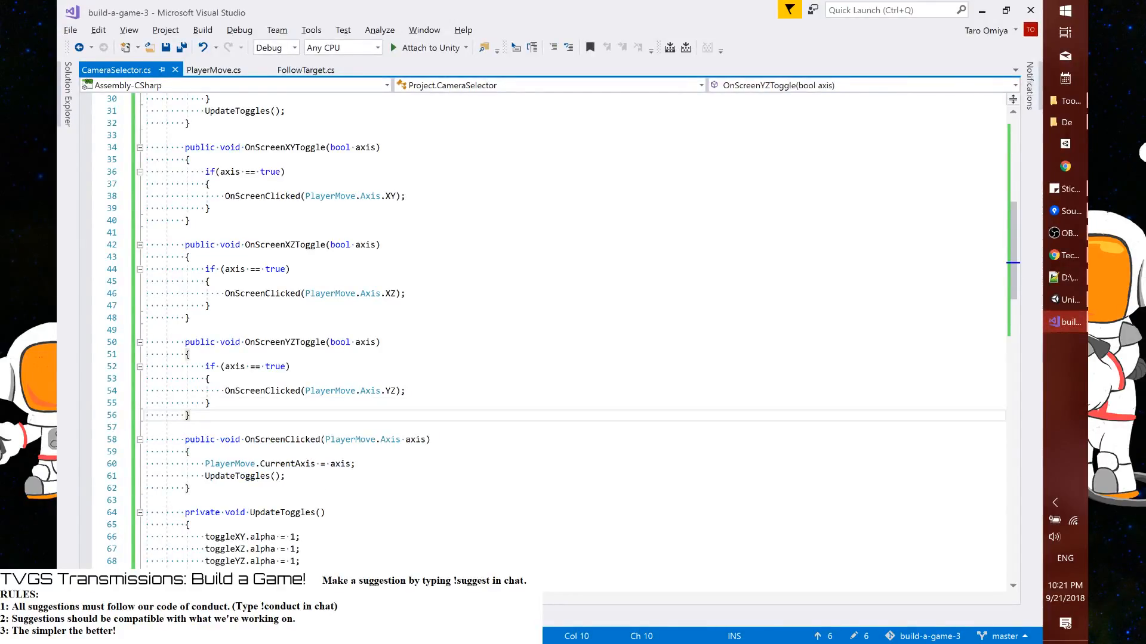
key("Return")
key("Return")
key("ctrl+v")
key("ctrl+s")
Change the parameter type of the first OnScreenClicked method from PlayerMove.Axis to int
key("Up")
key("Up")
key("Up")
key("Up")
key("End")
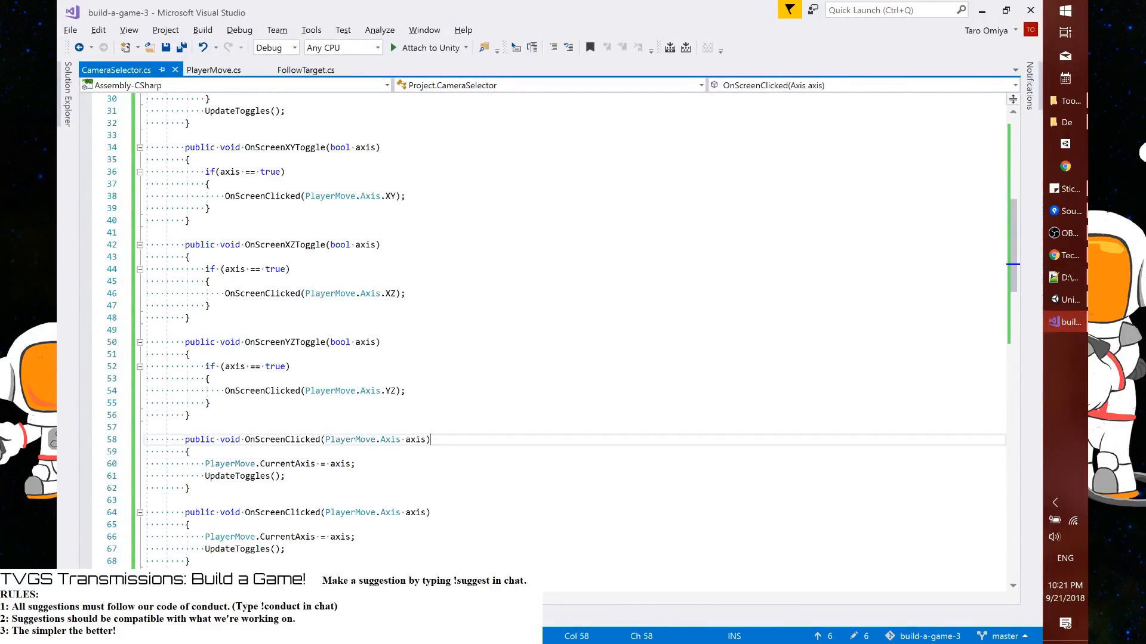
key("ctrl+Left")
key("ctrl+Left")
key("ctrl+Left")
key("ctrl+Right")
key("Left")
key("ctrl+shift+Left")
key("ctrl+shift+Left")
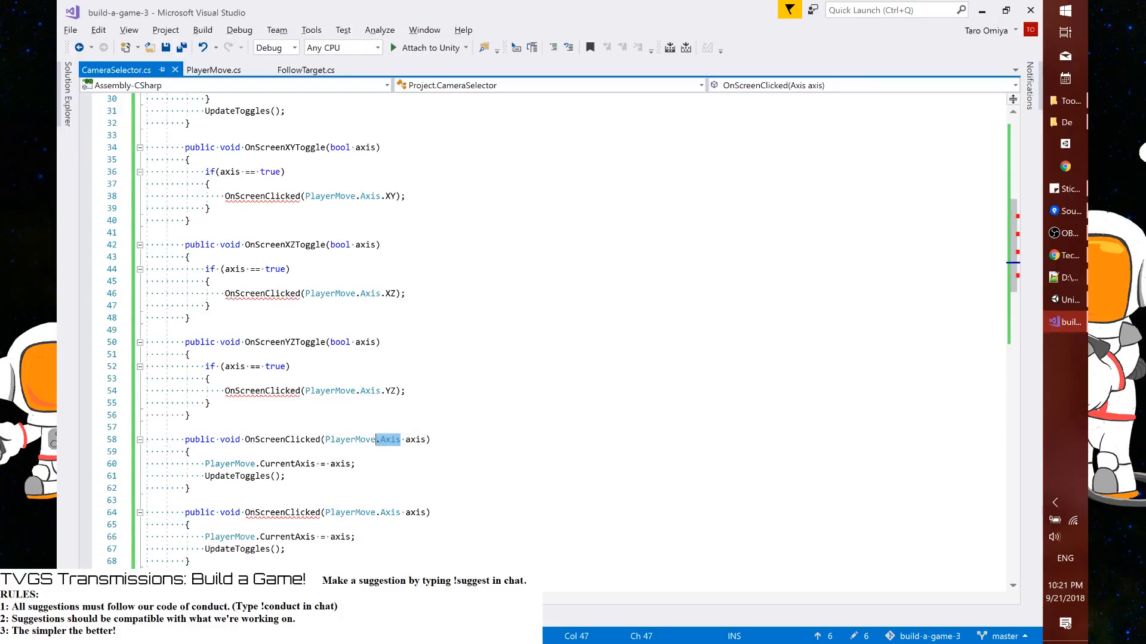
key("ctrl+shift+Left")
type("int")
Delete the two statements inside the int version of OnScreenClicked
key("Down")
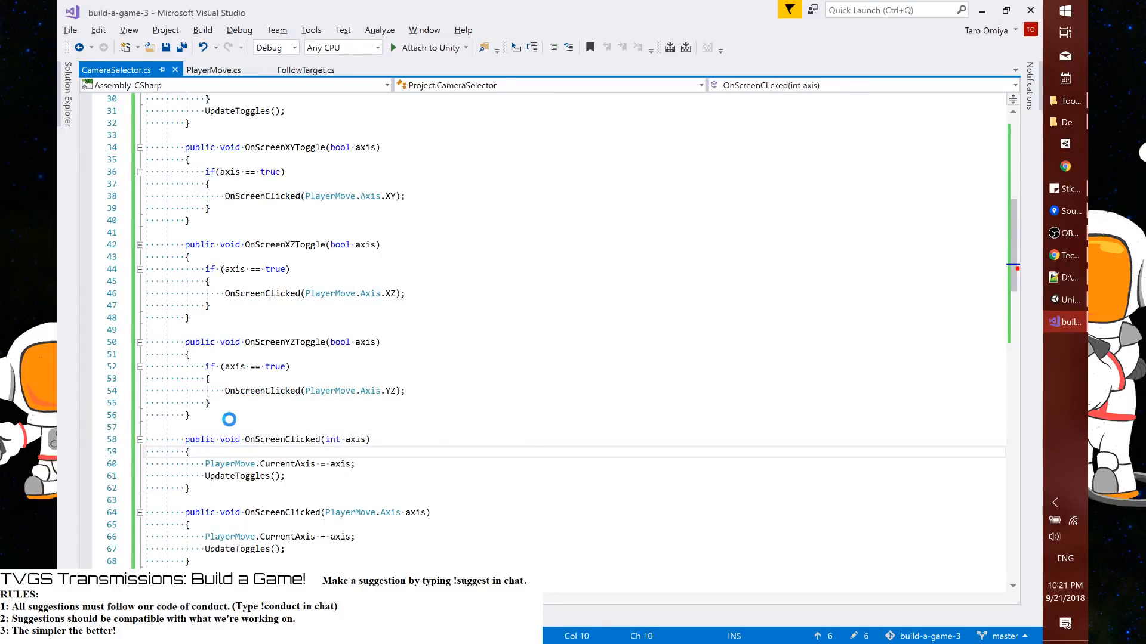
key("Down")
key("Home")
key("shift+Down")
key("shift+End")
key("Delete")
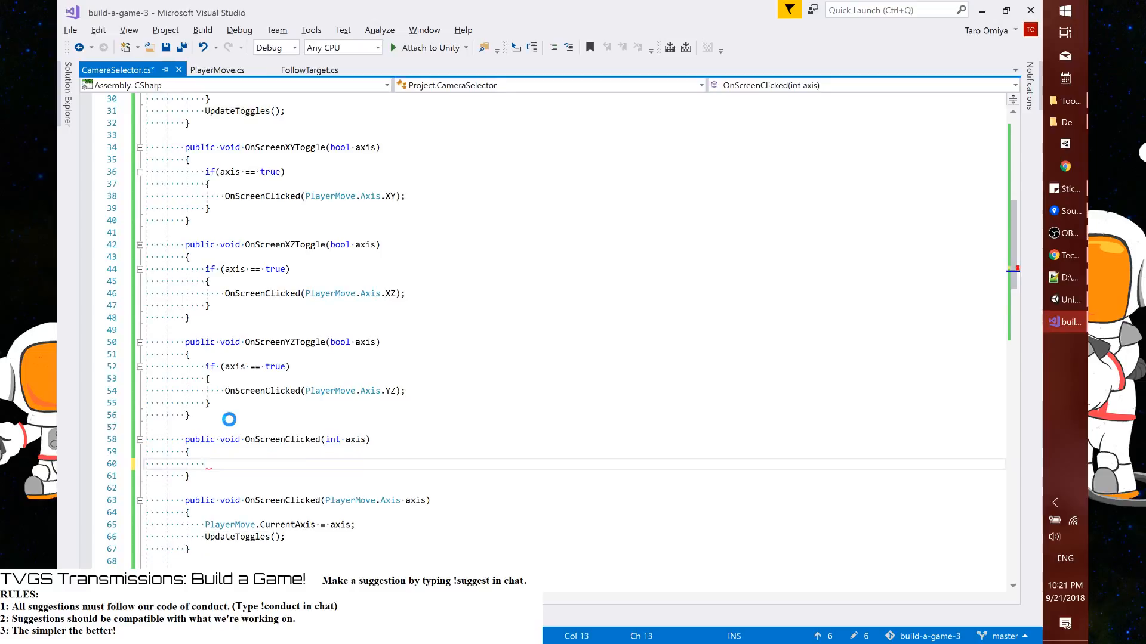
Fill the int overload's body with OnScreenClicked((PlayerMove.Axis)axis); and save the script
type("OnScreenClicked((")
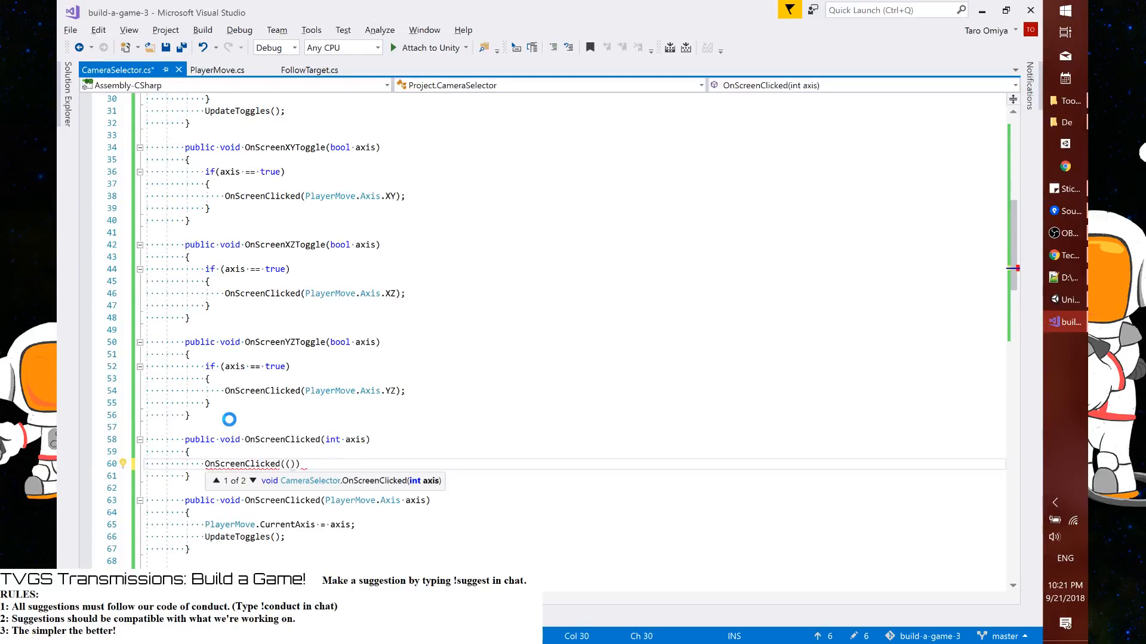
key("Up")
key("Up")
key("Up")
key("Up")
key("Up")
double_click(349, 502)
left_click_drag(350, 502, 392, 504)
key("ctrl+c")
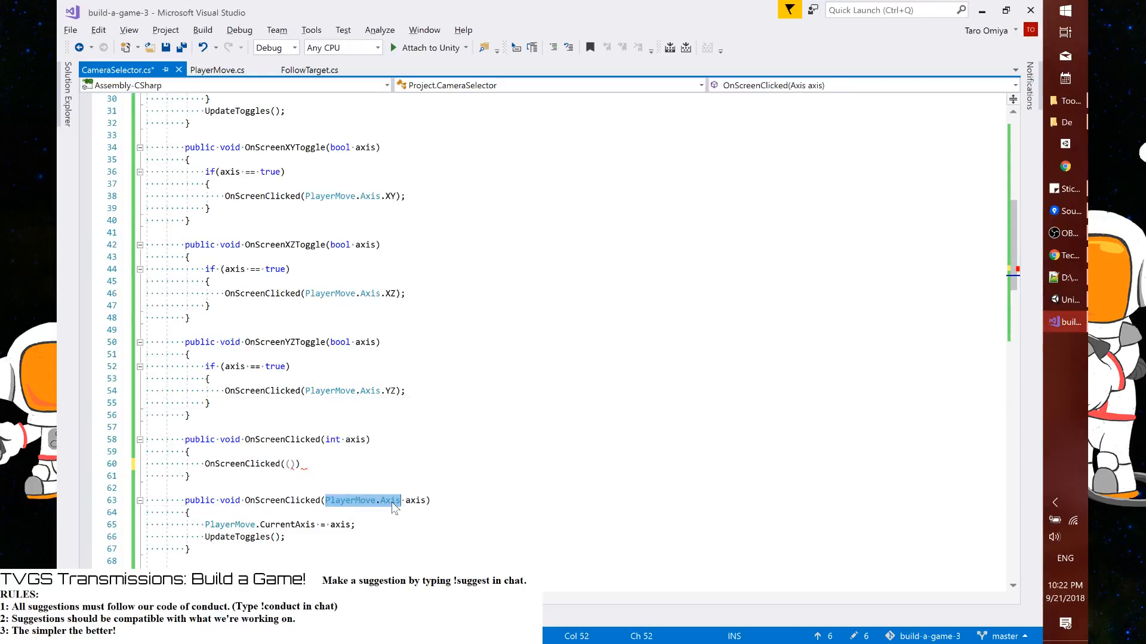
left_click(291, 464)
key("ctrl+v")
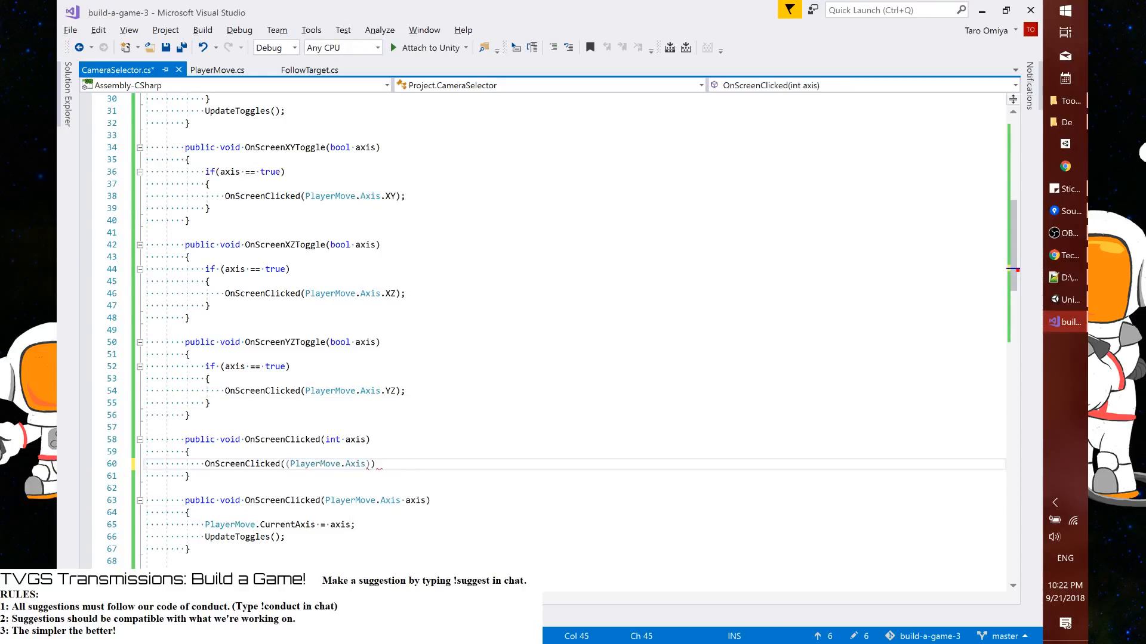
type(")axis);")
key("ctrl+s")
Switch to Unity and set the Button component's Navigation to None for all three selected buttons
key("alt+Tab")
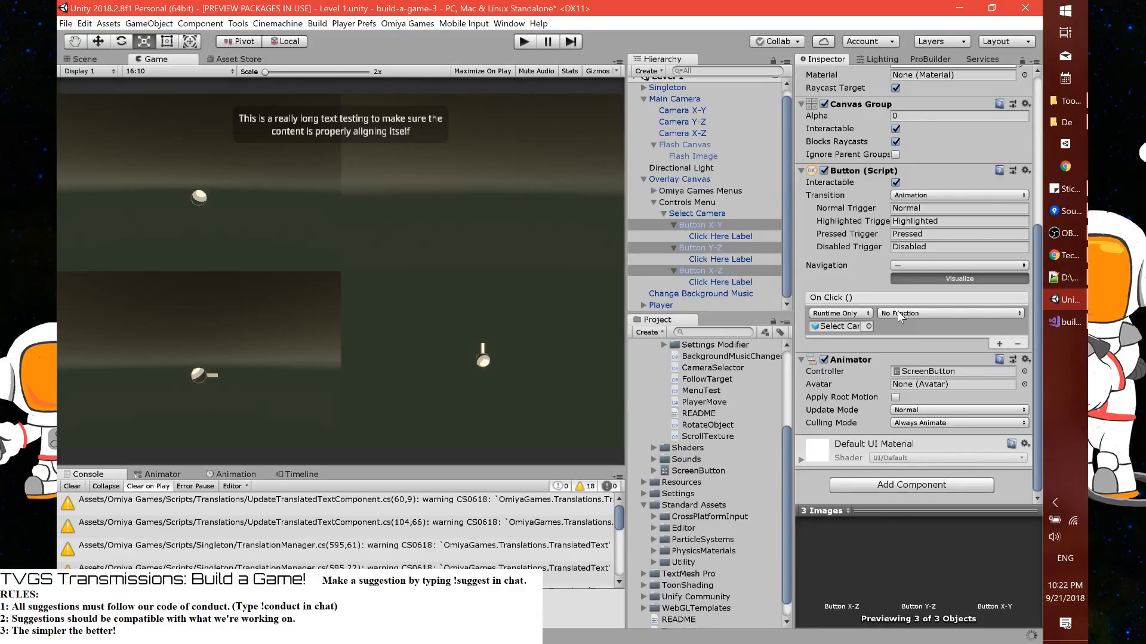
scroll(902, 267, "up", 1)
left_click(902, 266)
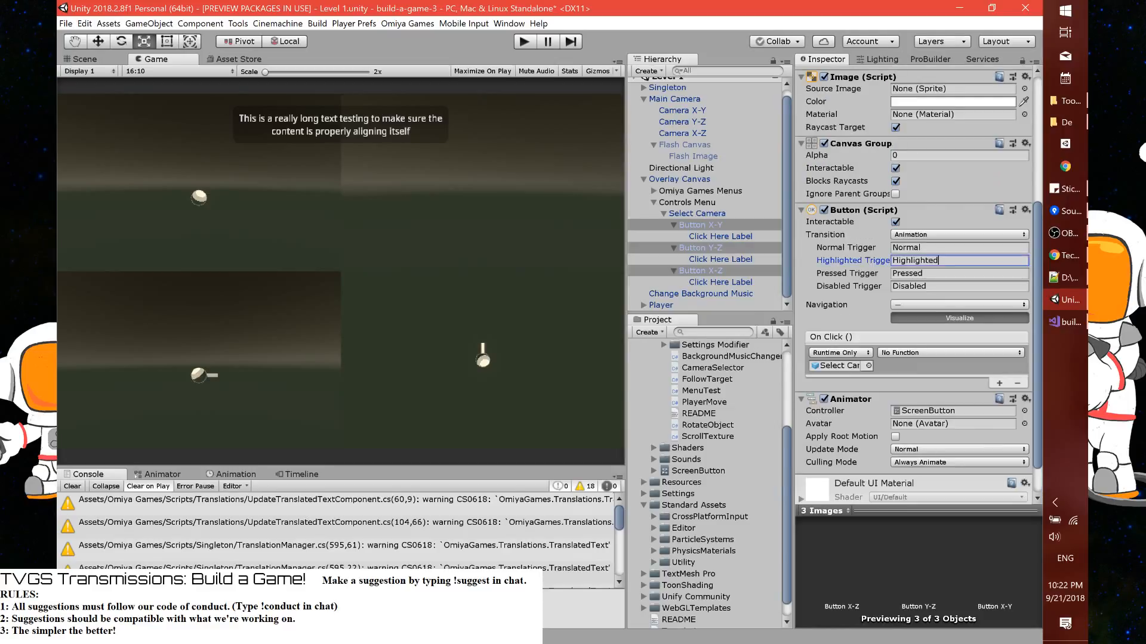
left_click(912, 302)
left_click(913, 317)
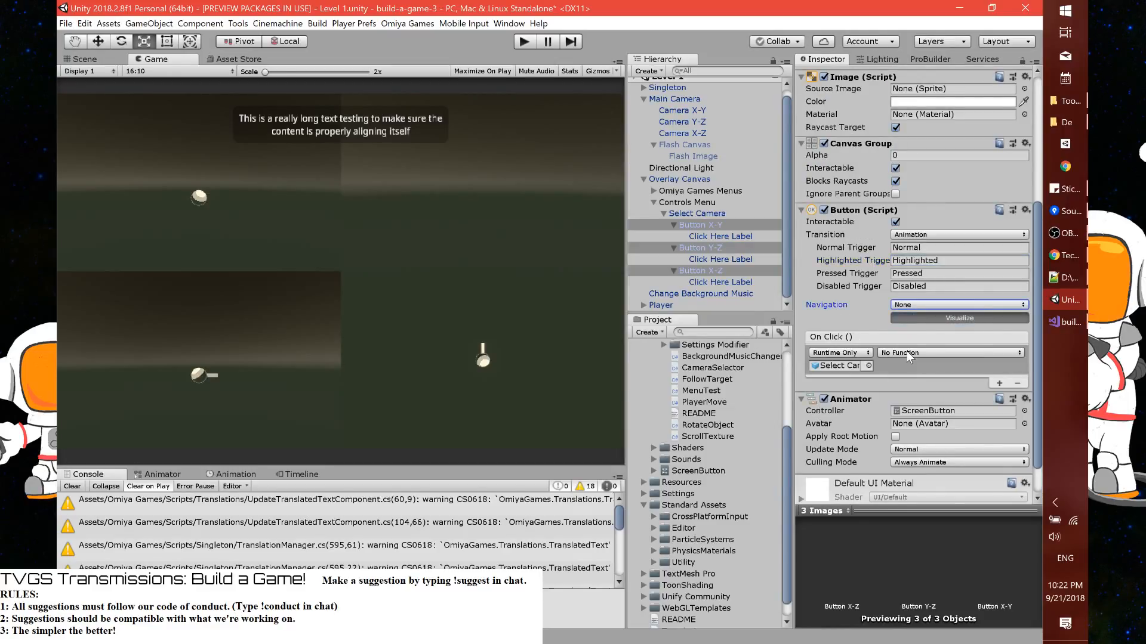
Assign CameraSelector's OnScreenClicked (int) as the On Click function of the three selected buttons
left_click(907, 353)
mouse_move(916, 425)
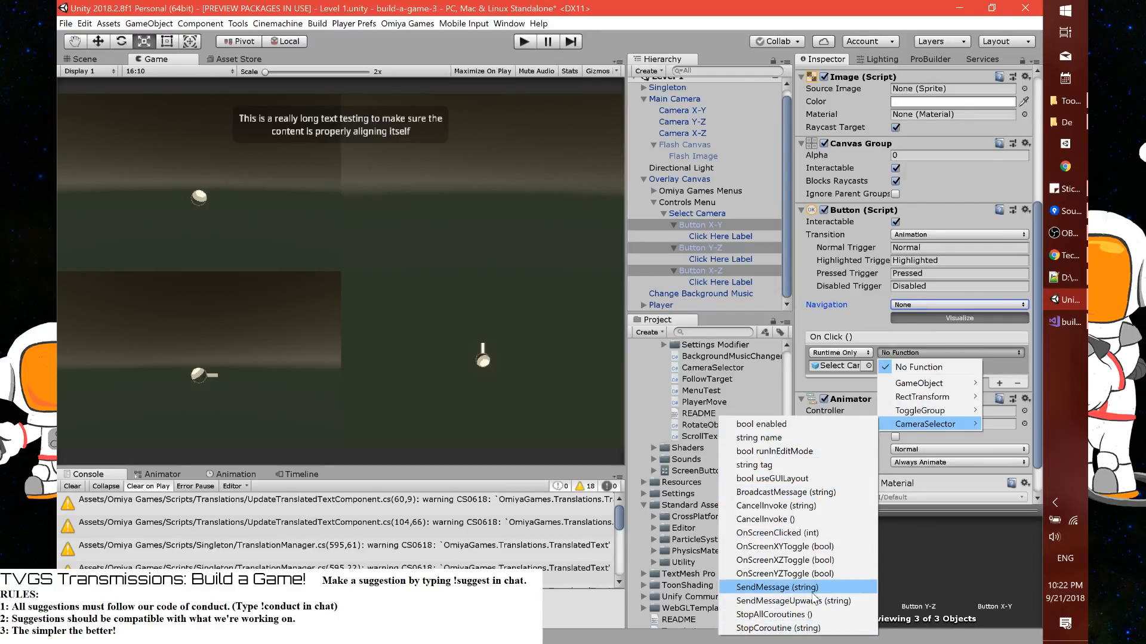
left_click(817, 532)
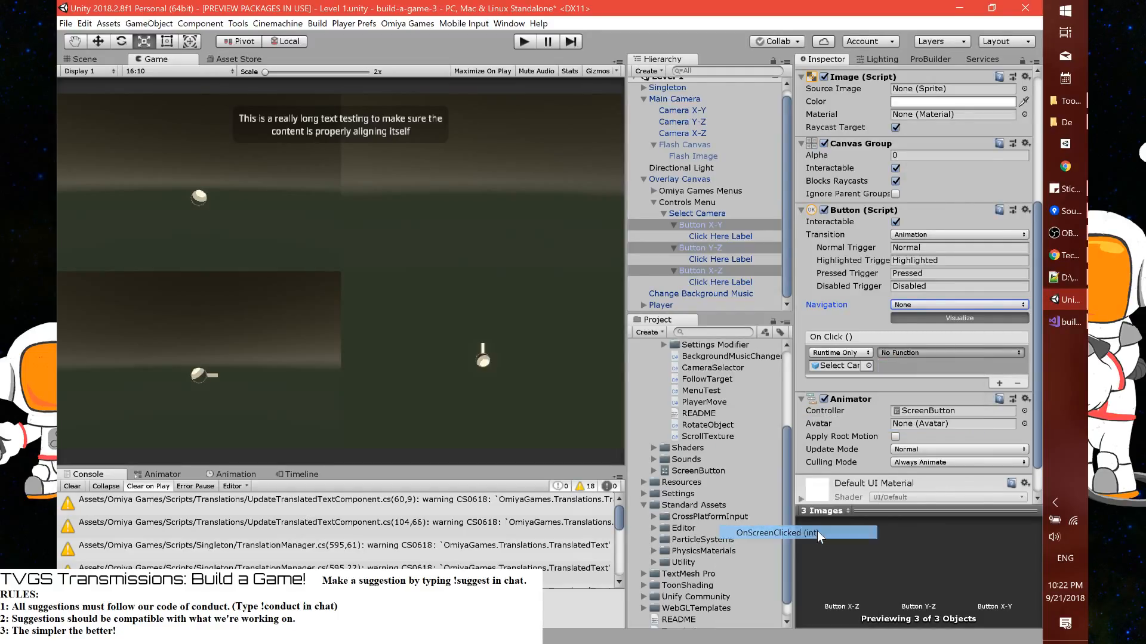
In Visual Studio, give the XY member of the Axis enum in PlayerMove.cs the explicit value 0
key("alt+Tab")
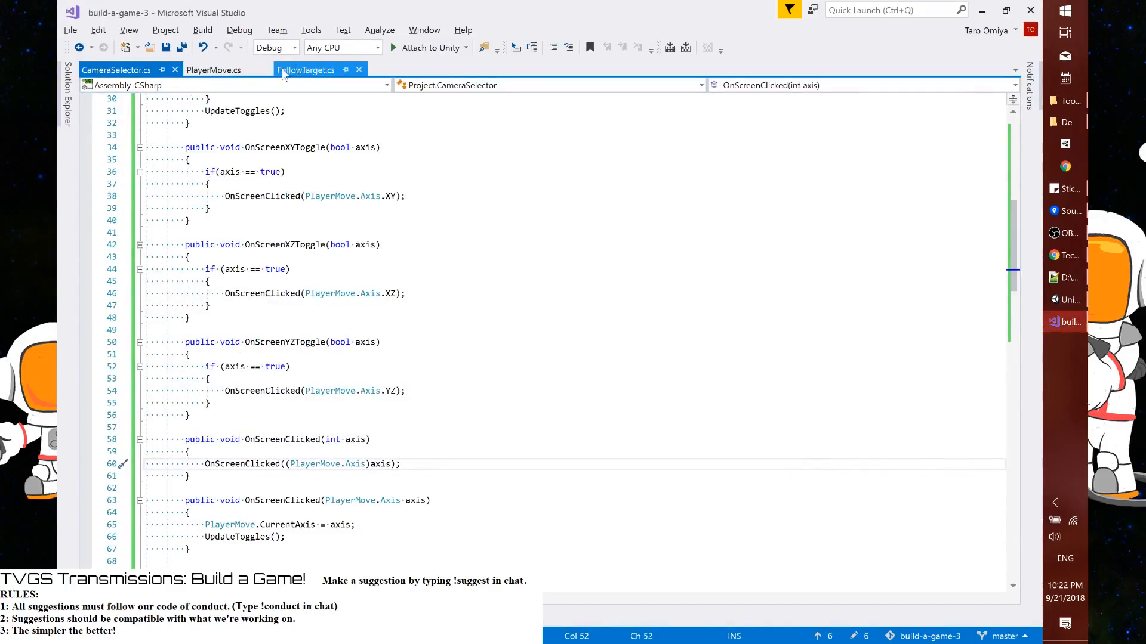
left_click(215, 70)
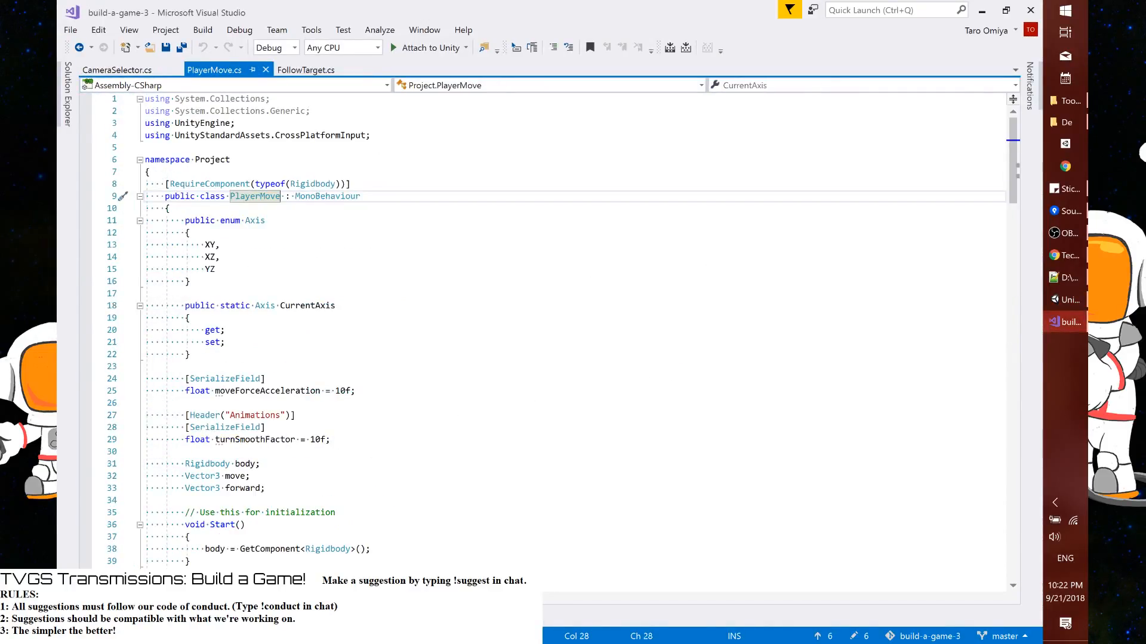
left_click(220, 245)
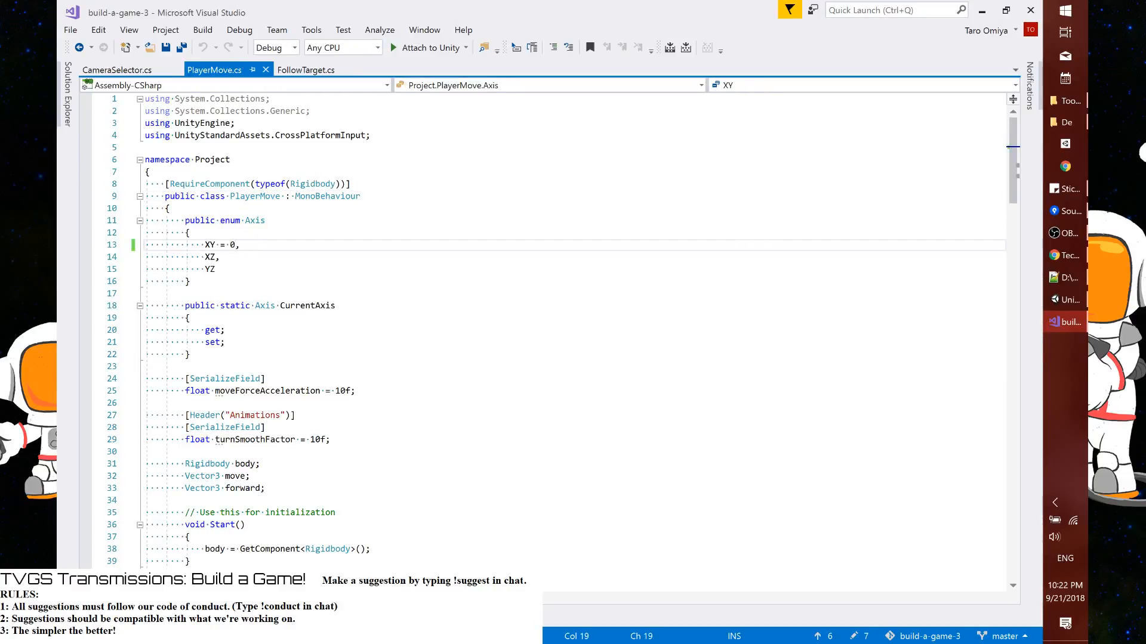
Switch to Unity and set the OnScreenClicked argument of Button X-Z to 1
key("alt+Tab")
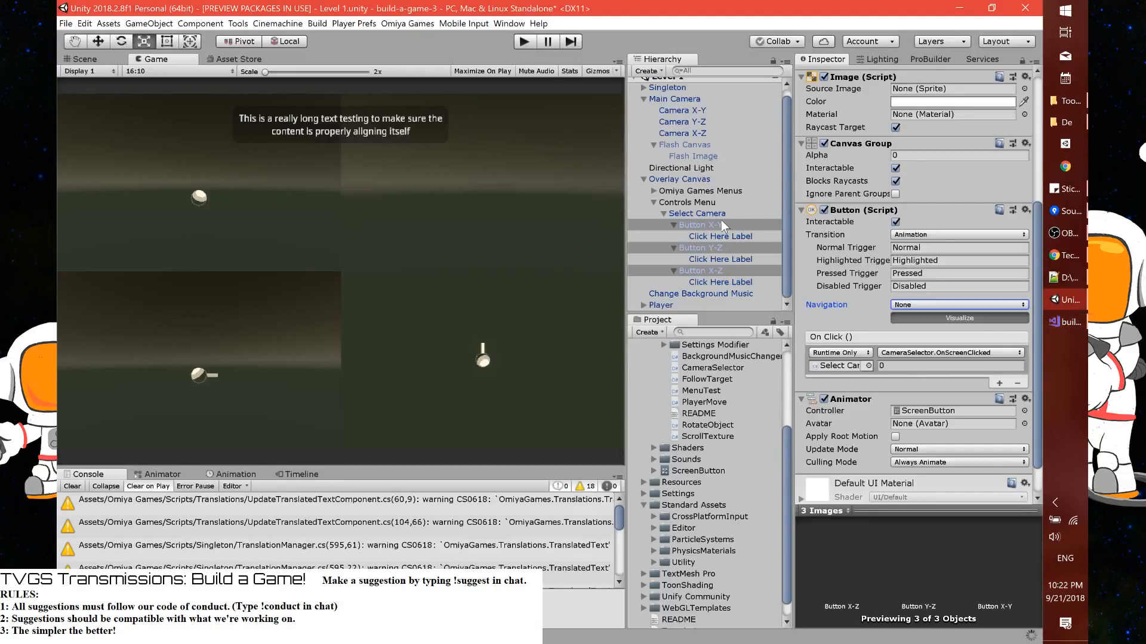
left_click(722, 214)
left_click(720, 225)
left_click(719, 272)
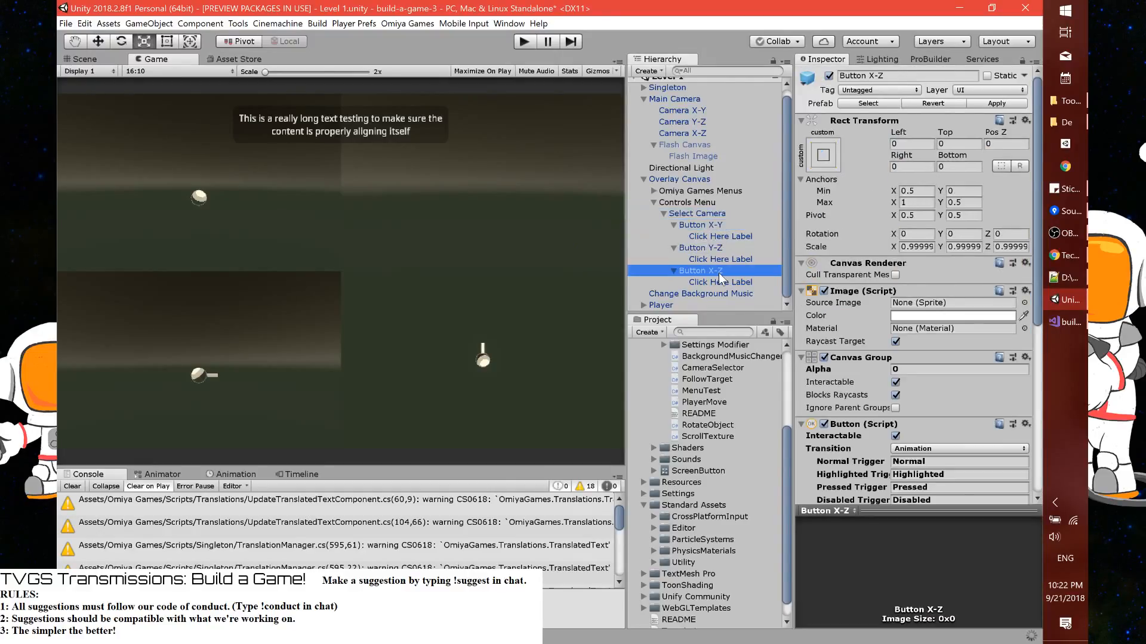
scroll(887, 391, "down", 5)
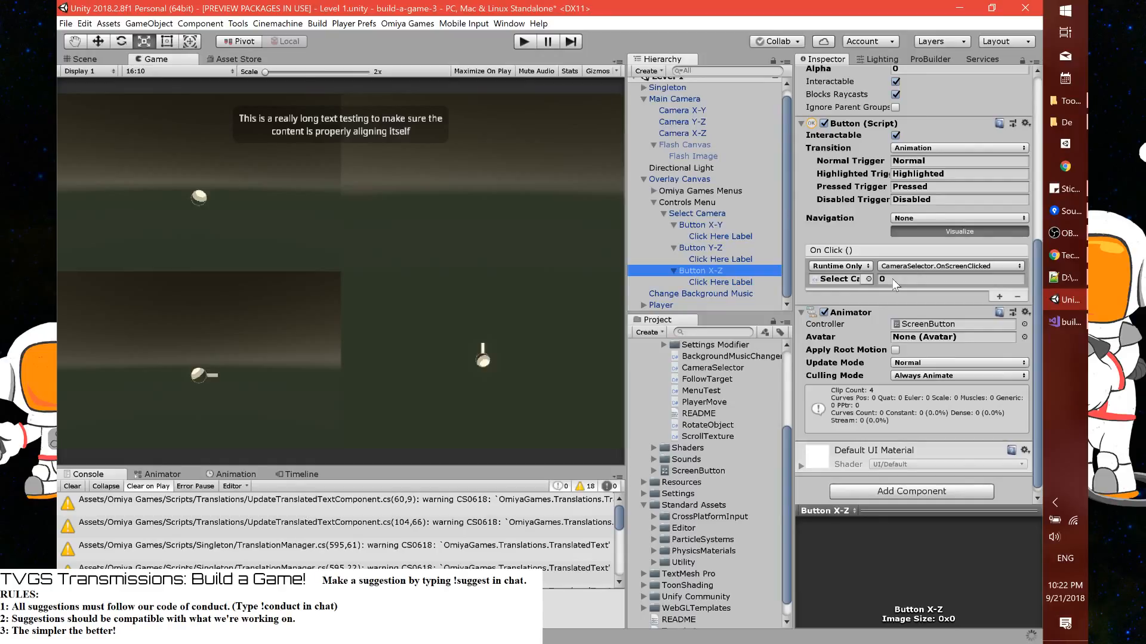
scroll(919, 321, "up", 1)
left_click(919, 321)
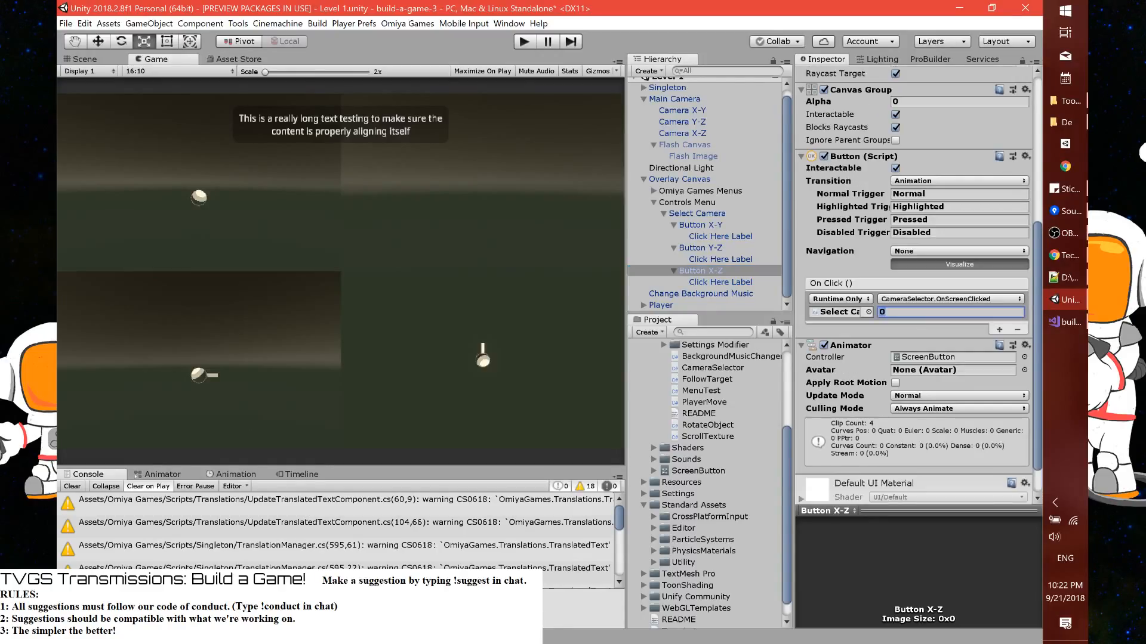
type("1")
Set the OnScreenClicked argument of Button Y-Z to 2
scroll(920, 322, "up", 2)
scroll(919, 321, "up", 4)
scroll(920, 322, "down", 4)
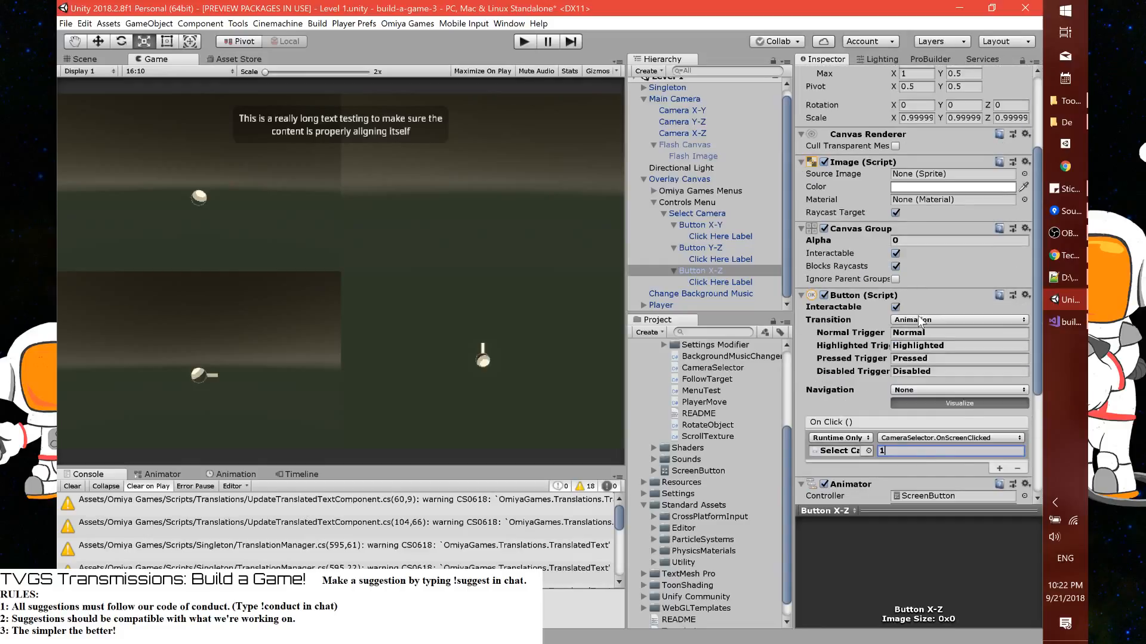
left_click(721, 250)
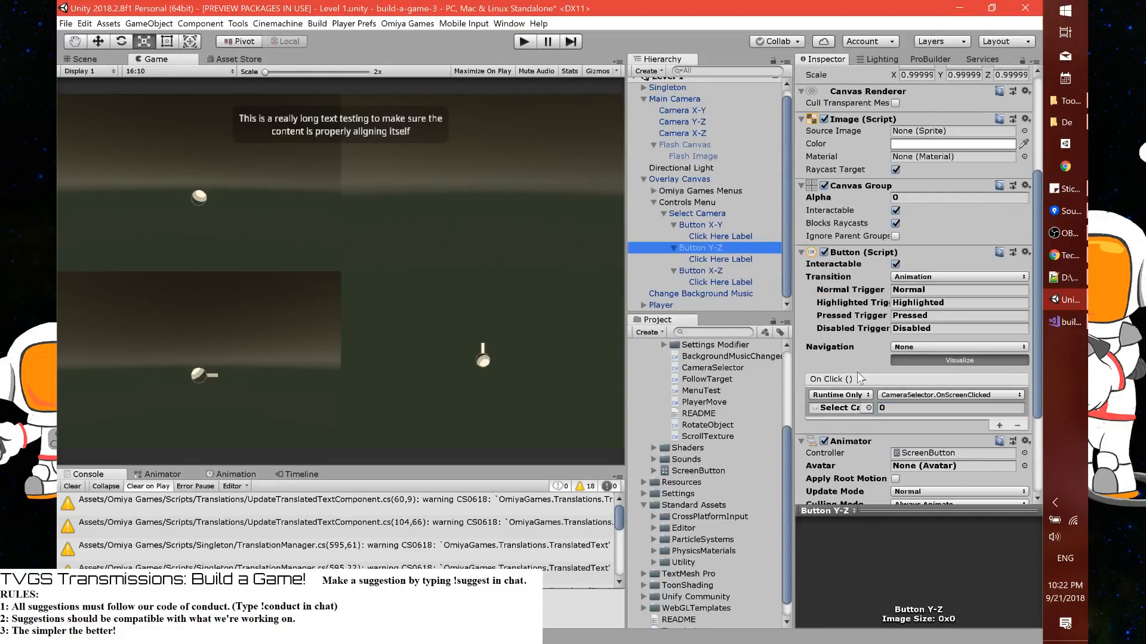
left_click(882, 406)
type("2")
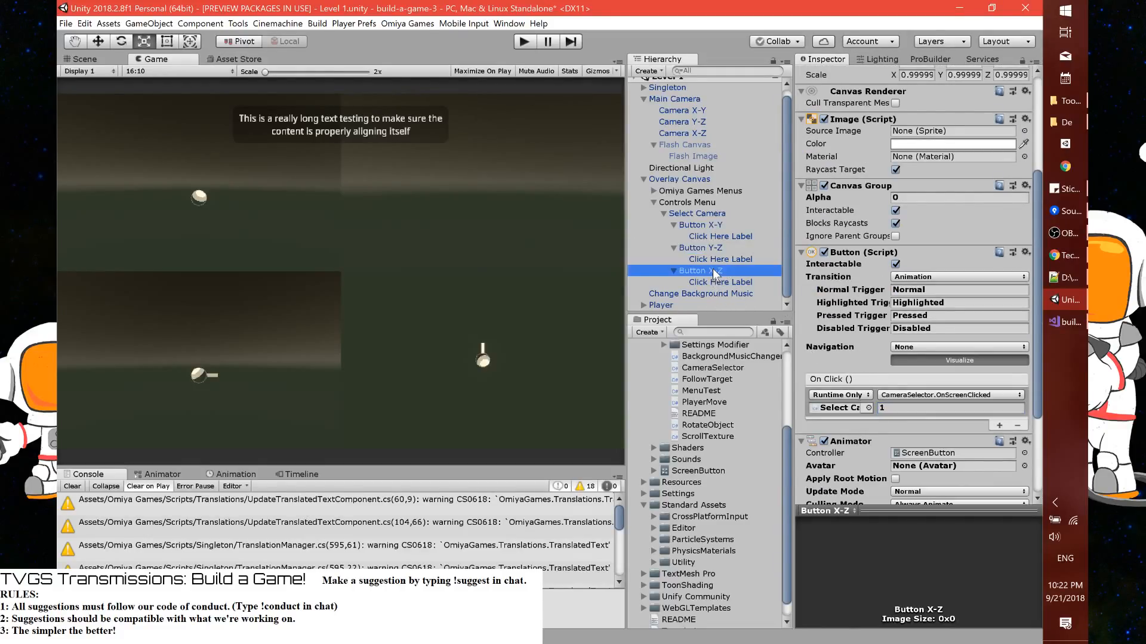
Set the Rect Transform scale of Button X-Y, Button Y-Z and Button X-Z to 1 on X, Y and Z
left_click(717, 272)
left_click(719, 248, "ctrl")
left_click(721, 227, "ctrl")
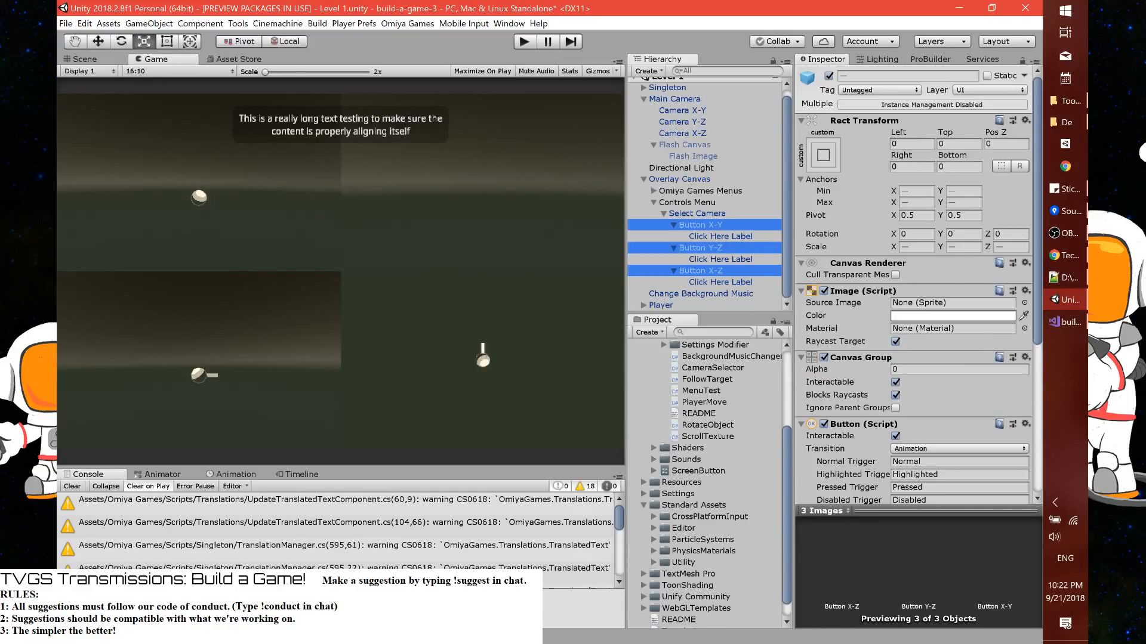
left_click(915, 247)
type("1")
key("Tab")
type("1")
key("Tab")
type("1")
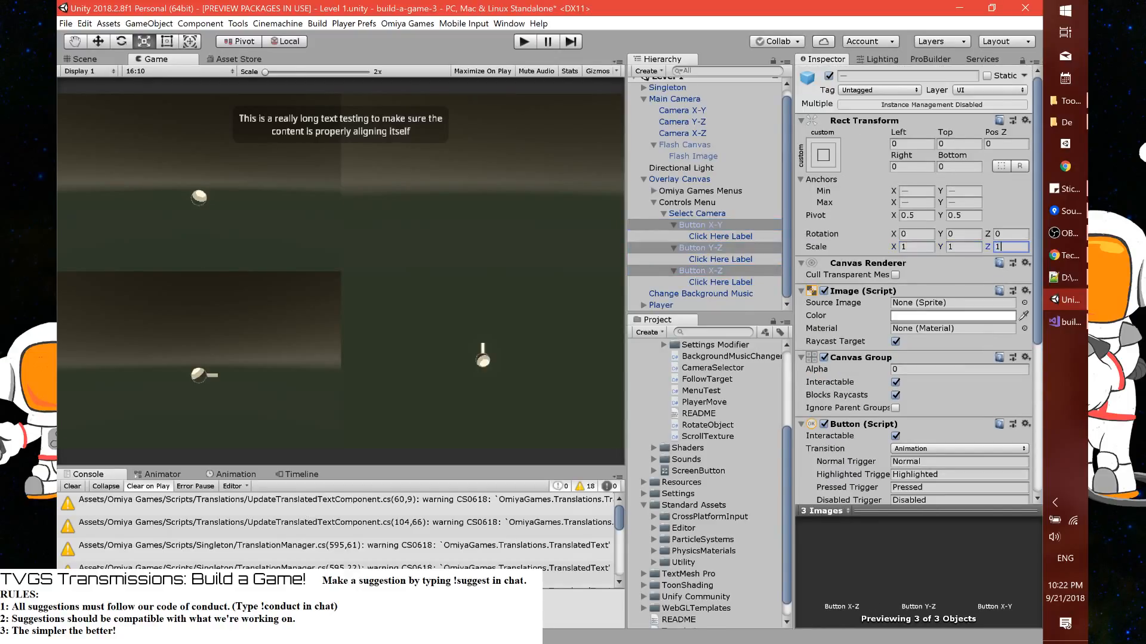
Apply the Select Camera object's changes to its prefab and save the scene
left_click(722, 214)
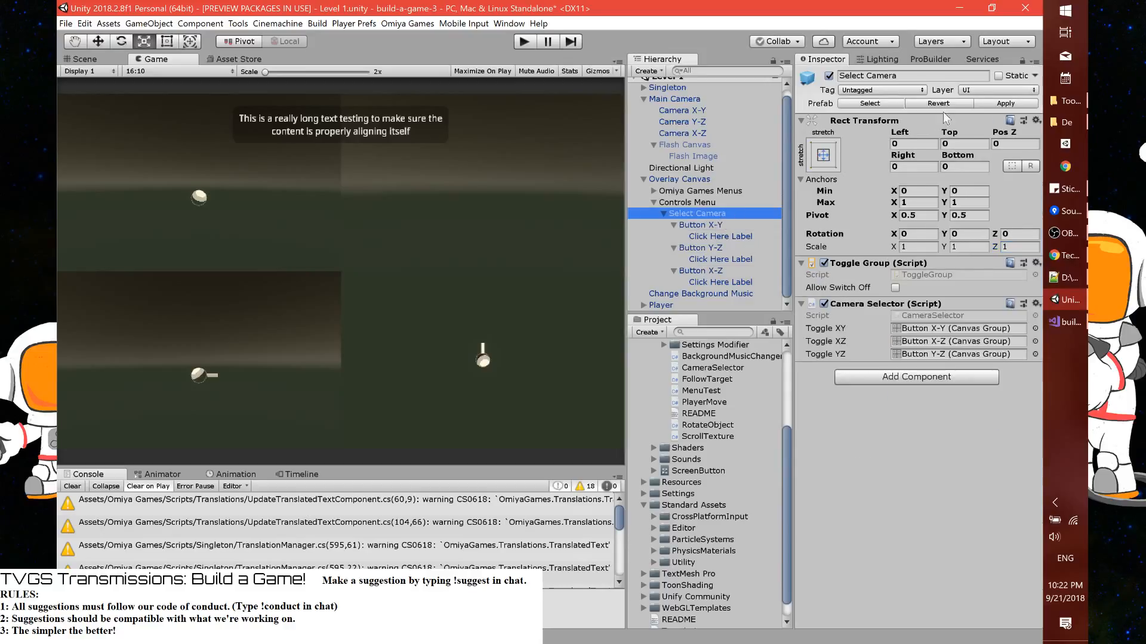
left_click(997, 104)
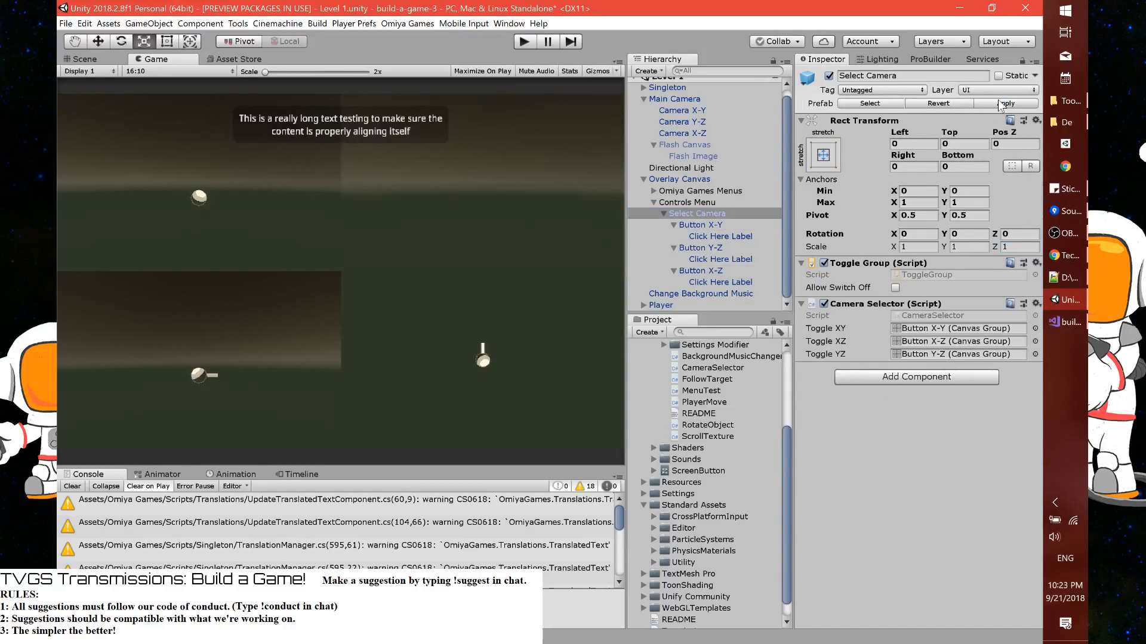
key("ctrl+s")
Open the CameraSelector script in Visual Studio and change the type of the toggleXY field from CanvasGroup to Button
left_click(945, 316)
double_click(944, 312)
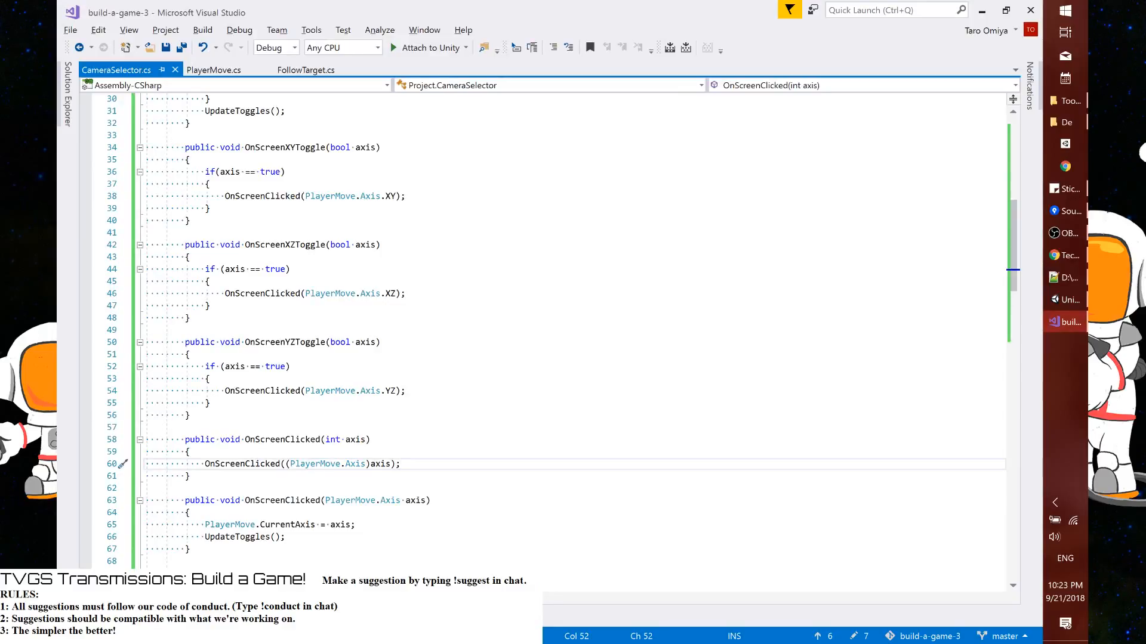
scroll(552, 334, "down", 6)
scroll(552, 334, "up", 16)
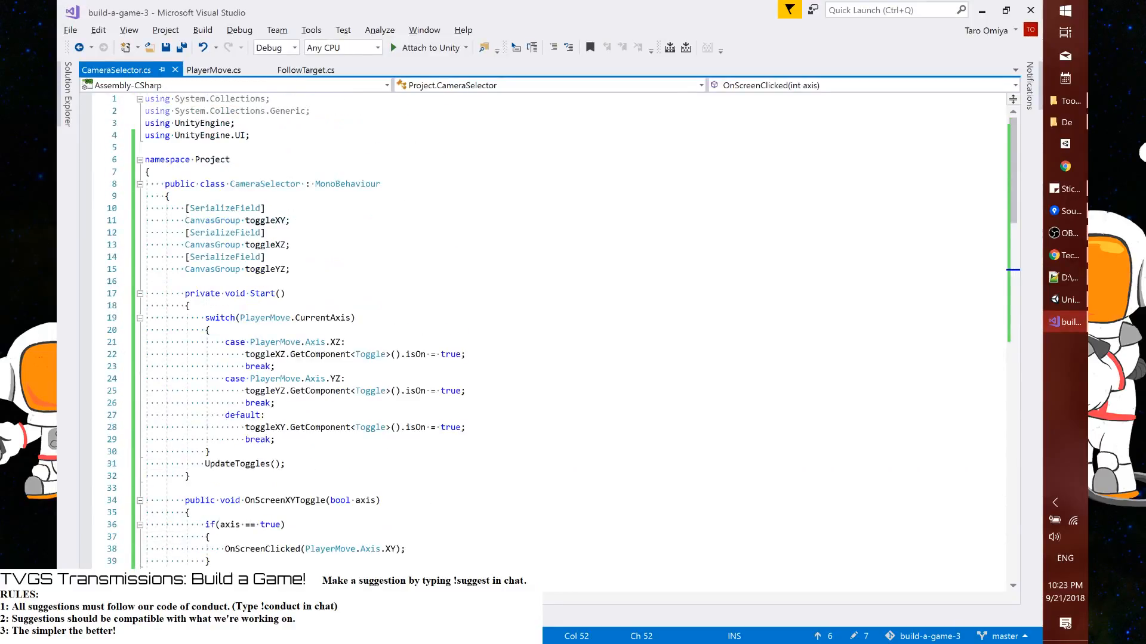
key("alt+Tab")
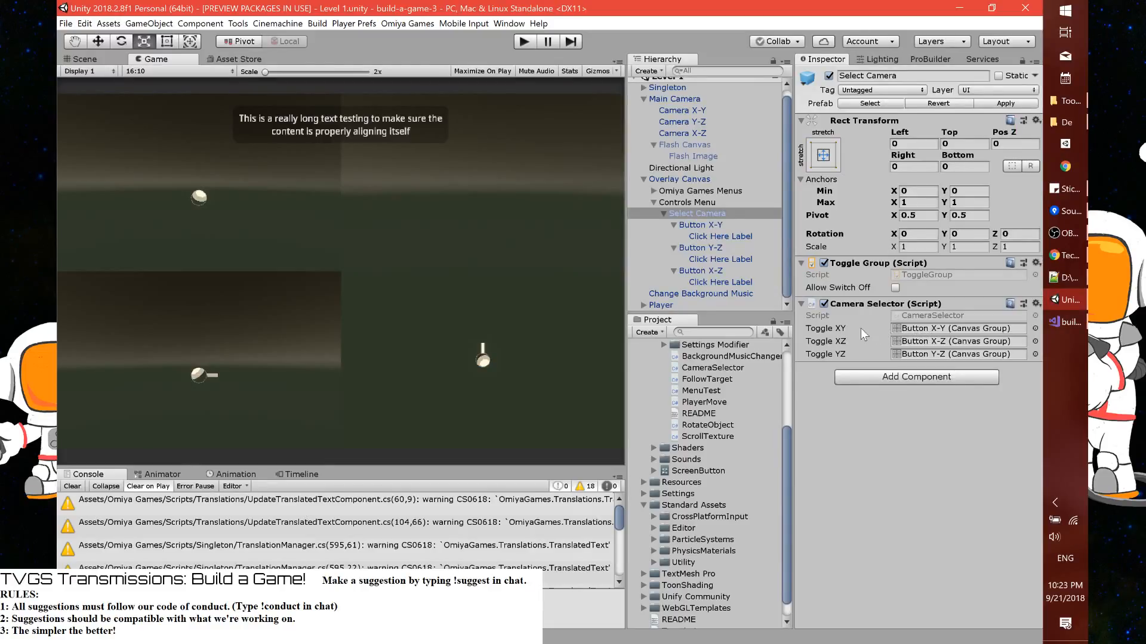
key("alt+Tab")
type("Button")
key("Tab")
key("ctrl+shift+Left")
key("Down")
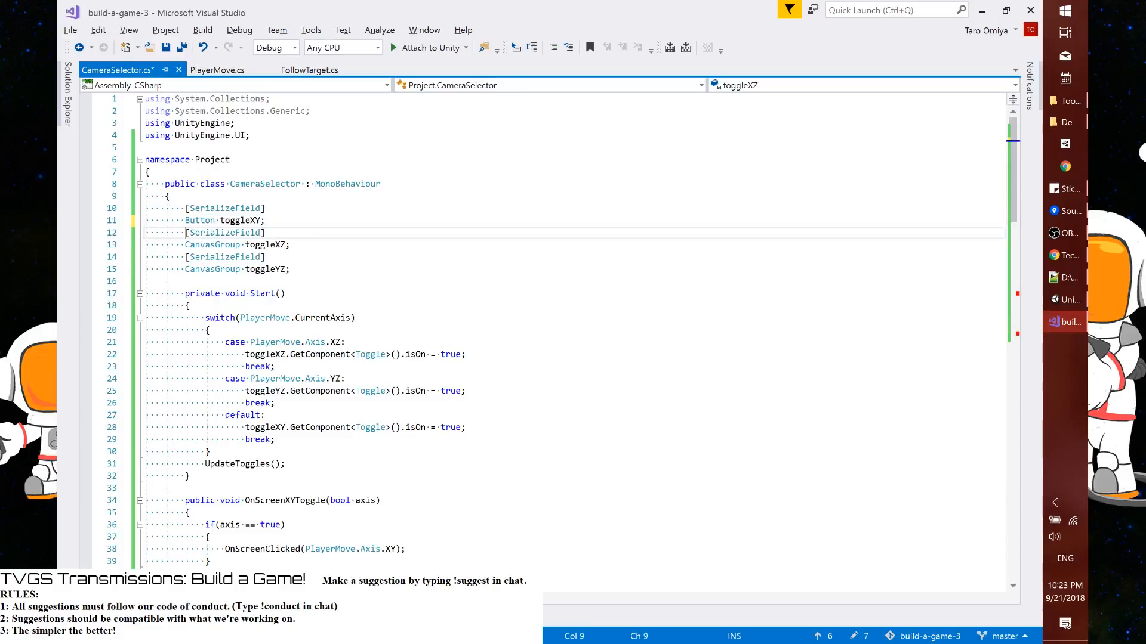
Change the types of the toggleXZ and toggleYZ fields from CanvasGroup to Button and save the script
key("Down")
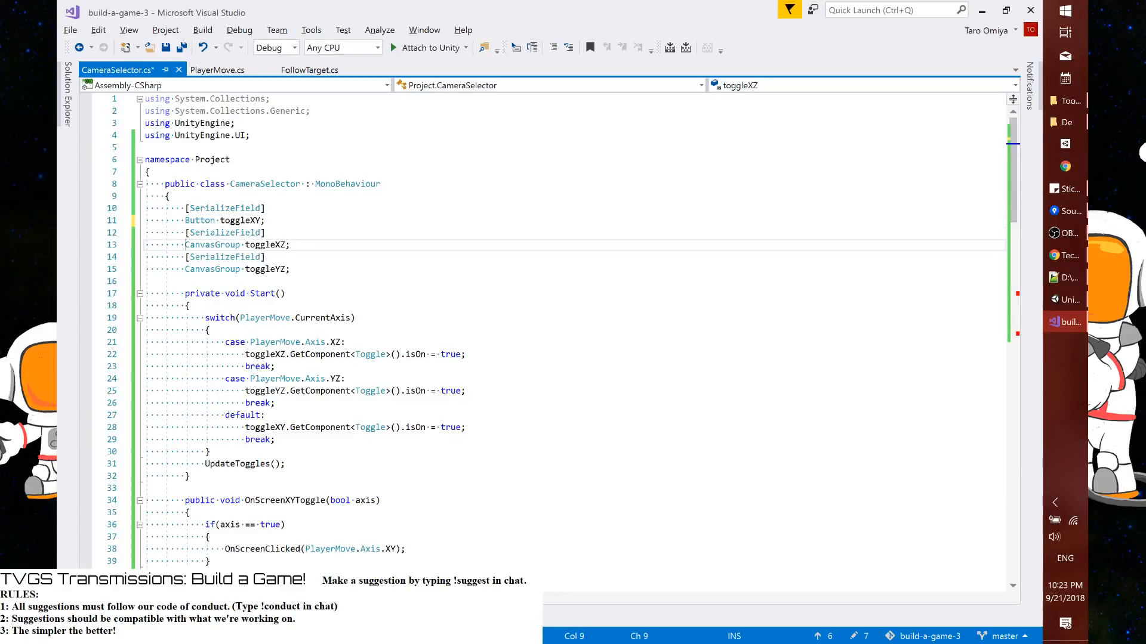
key("ctrl+shift+Right")
key("ctrl+v")
key("Down")
key("Down")
key("ctrl+Left")
key("ctrl+shift+Right")
key("ctrl+v")
key("ctrl+s")
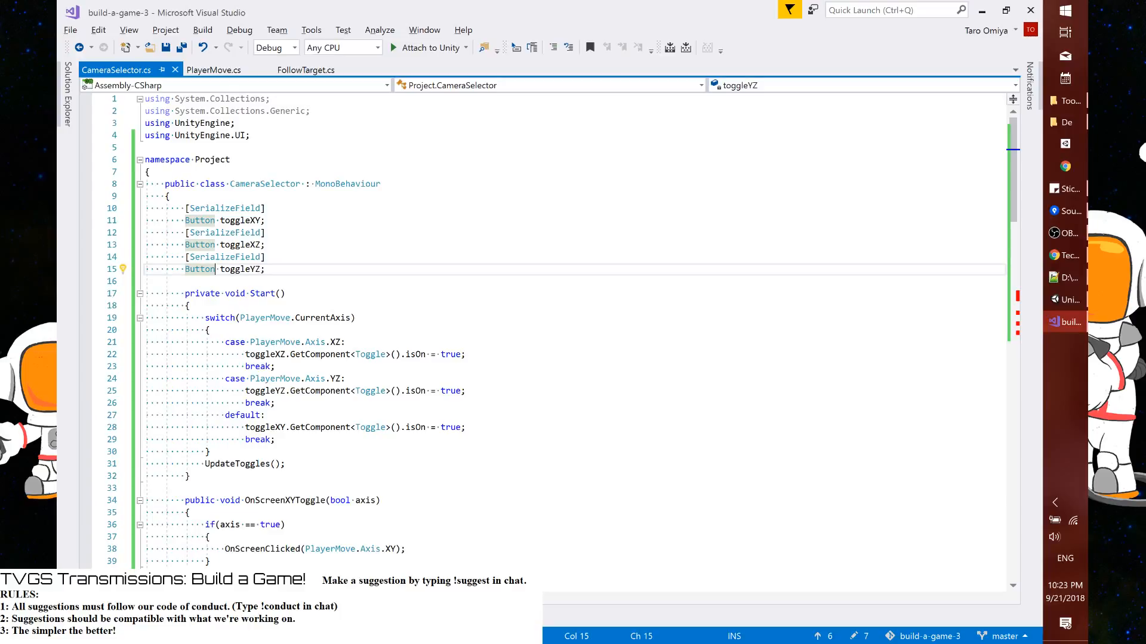
Remove the switch statement from the Start method, leaving only the UpdateToggles() call
key("ctrl+z")
left_click(235, 220)
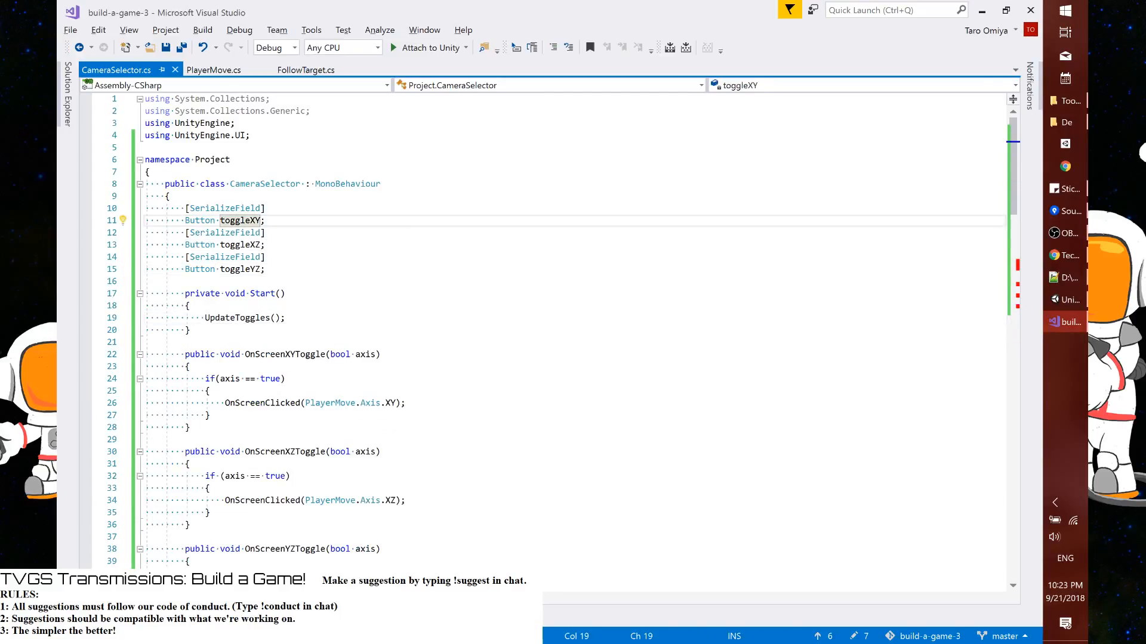
left_click(236, 269)
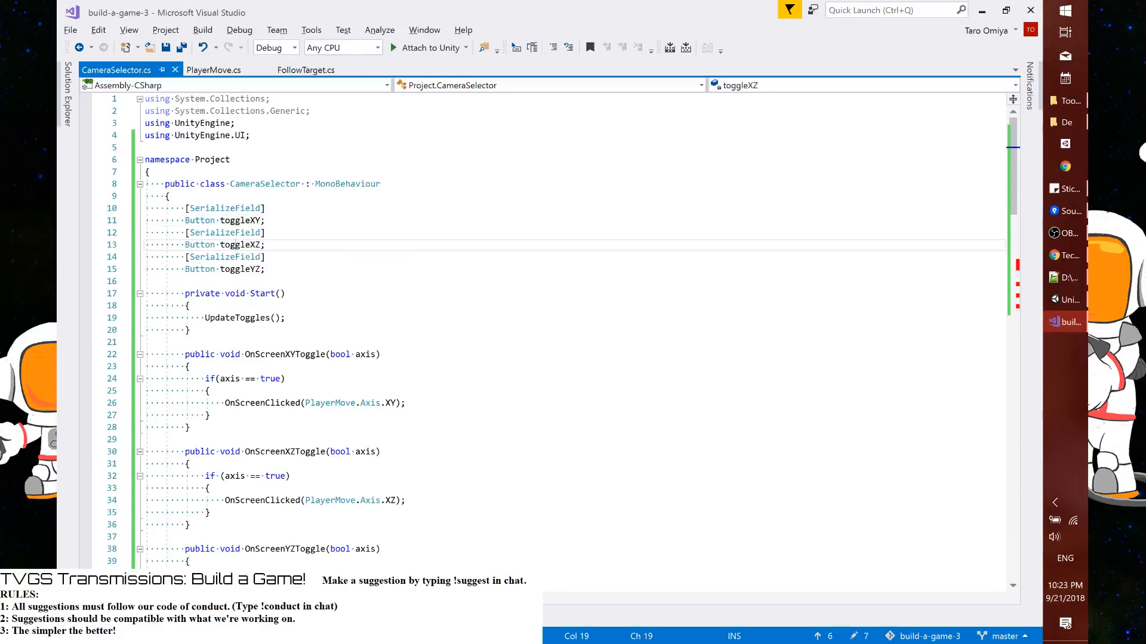
In UpdateToggles, replace the toggleXY alpha assignment above the switch with toggleXY.interactable = true;
scroll(537, 328, "down", 13)
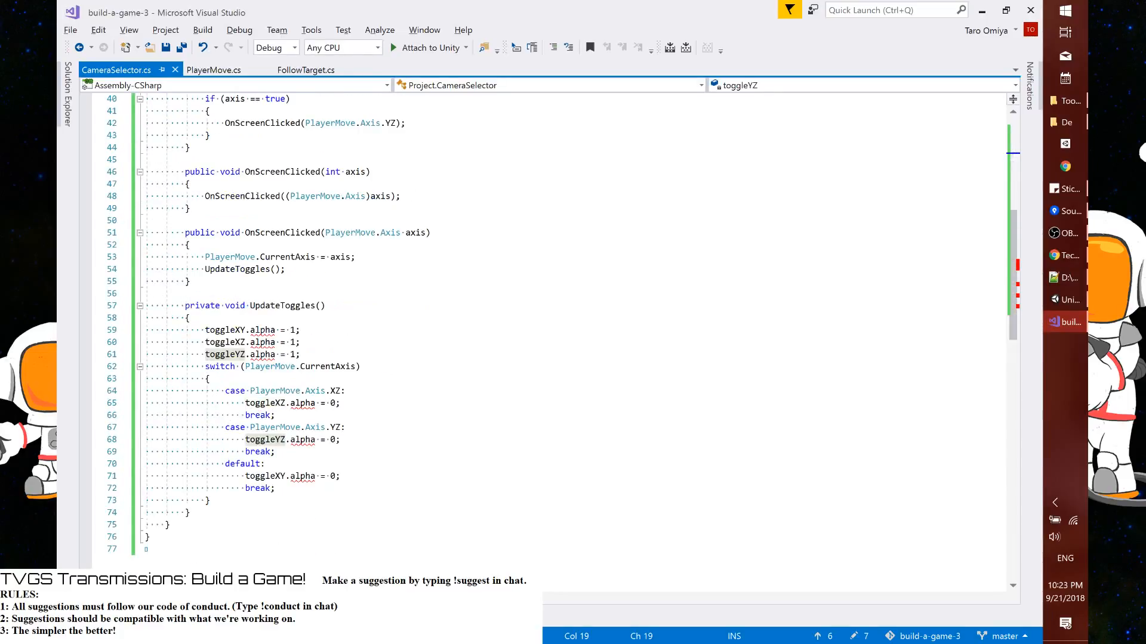
left_click_drag(245, 330, 299, 330)
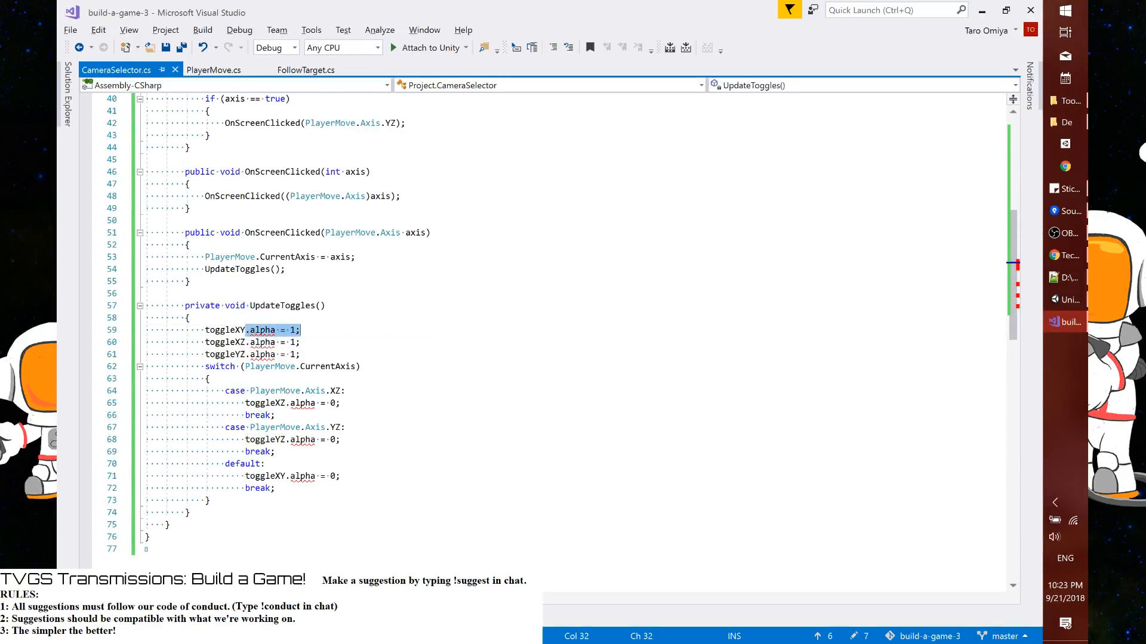
key("BackSpace")
type(".is")
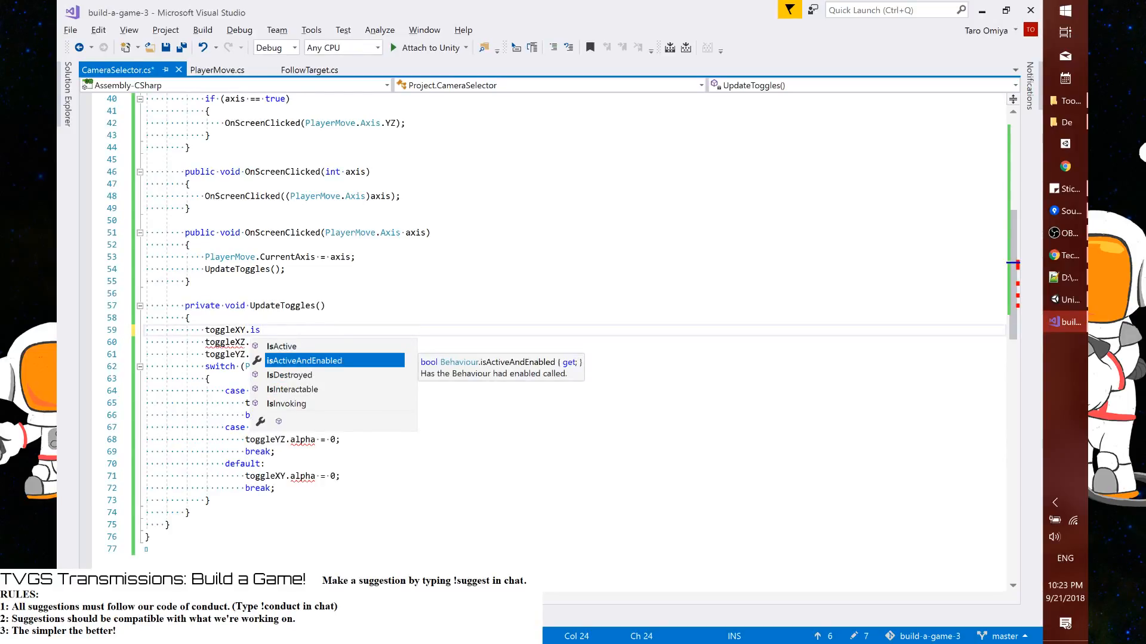
key("BackSpace")
key("BackSpace")
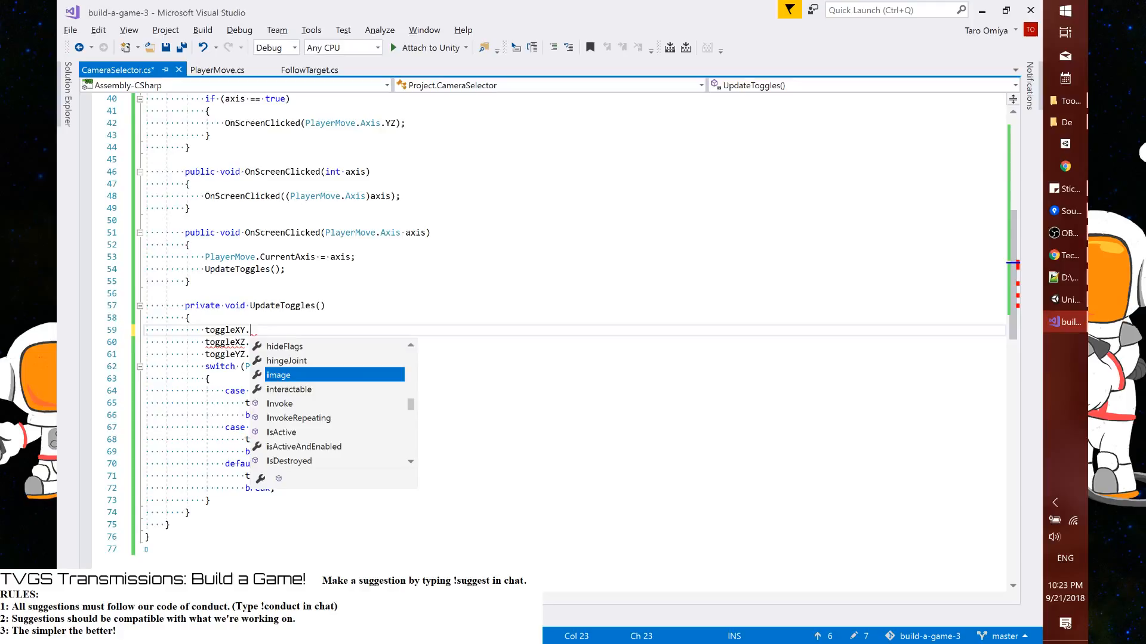
type("interactable = true;")
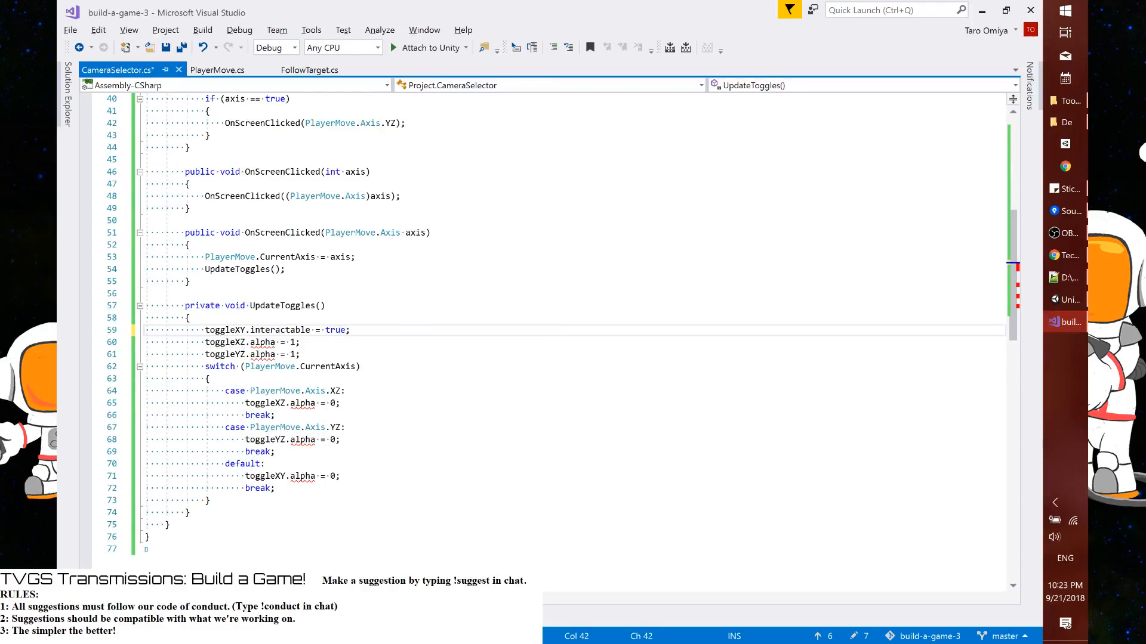
Replace the toggleXZ and toggleYZ alpha assignments above the switch with interactable = true; and save the script
key("Down")
key("ctrl+shift+Left")
key("ctrl+shift+Left")
key("ctrl+shift+Left")
key("ctrl+shift+Left")
key("ctrl+shift+Left")
type(".interactable = true;")
key("Down")
key("ctrl+shift+Left")
key("ctrl+shift+Left")
key("ctrl+shift+Left")
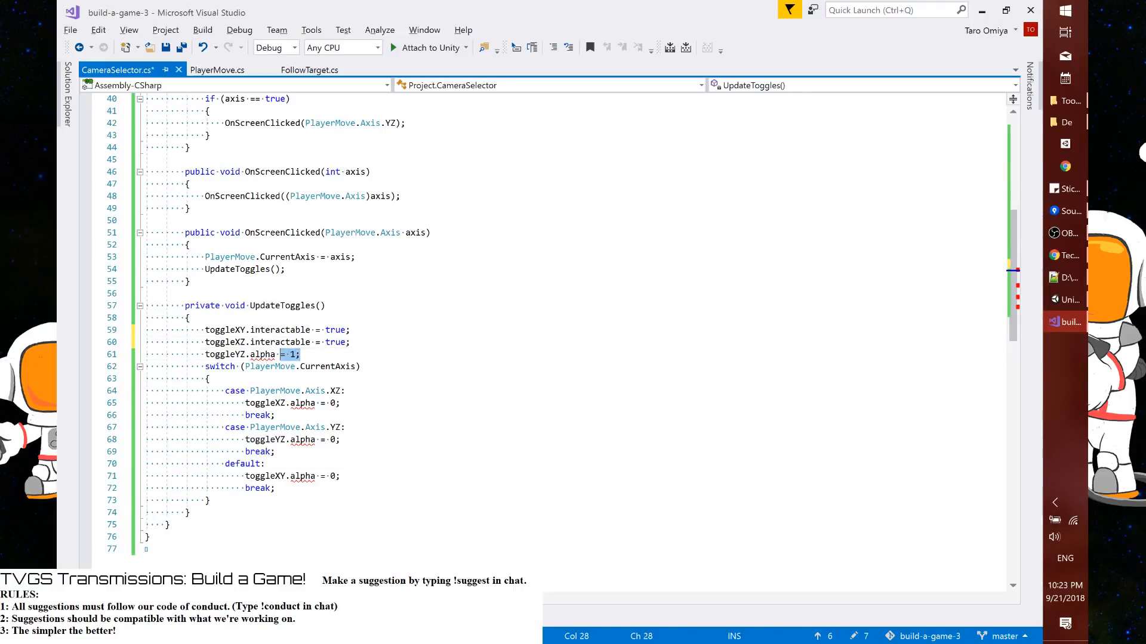
key("ctrl+shift+Left")
key("ctrl+shift+Left")
type(".interactable = true;")
key("ctrl+s")
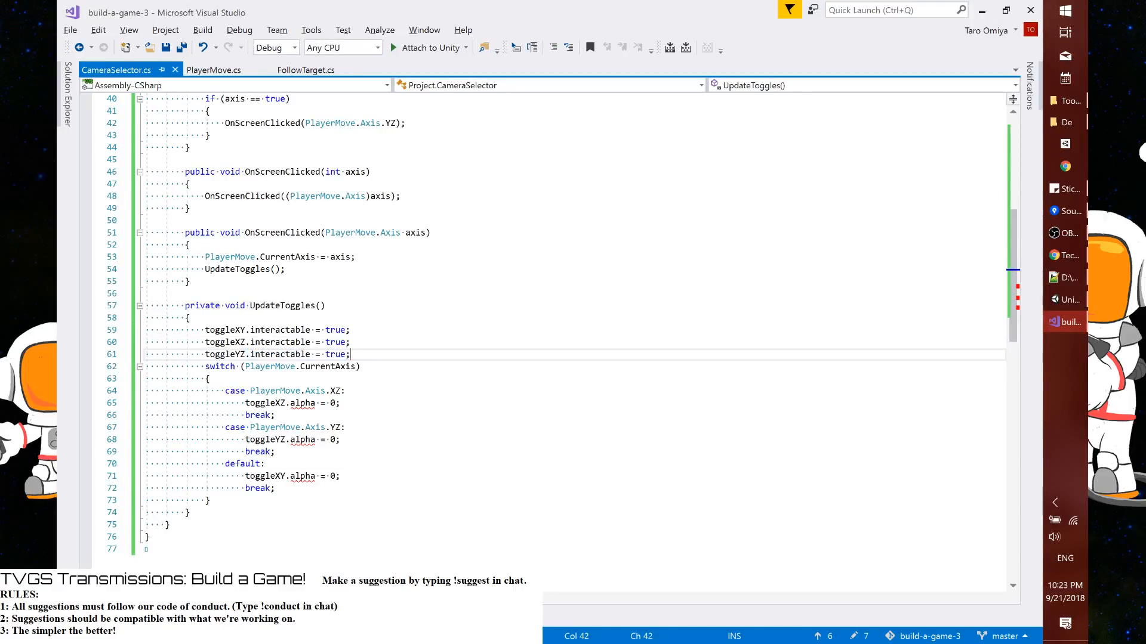
In the Axis.XZ case of UpdateToggles, replace the alpha assignment with toggleXZ.interactable = false;
double_click(274, 329)
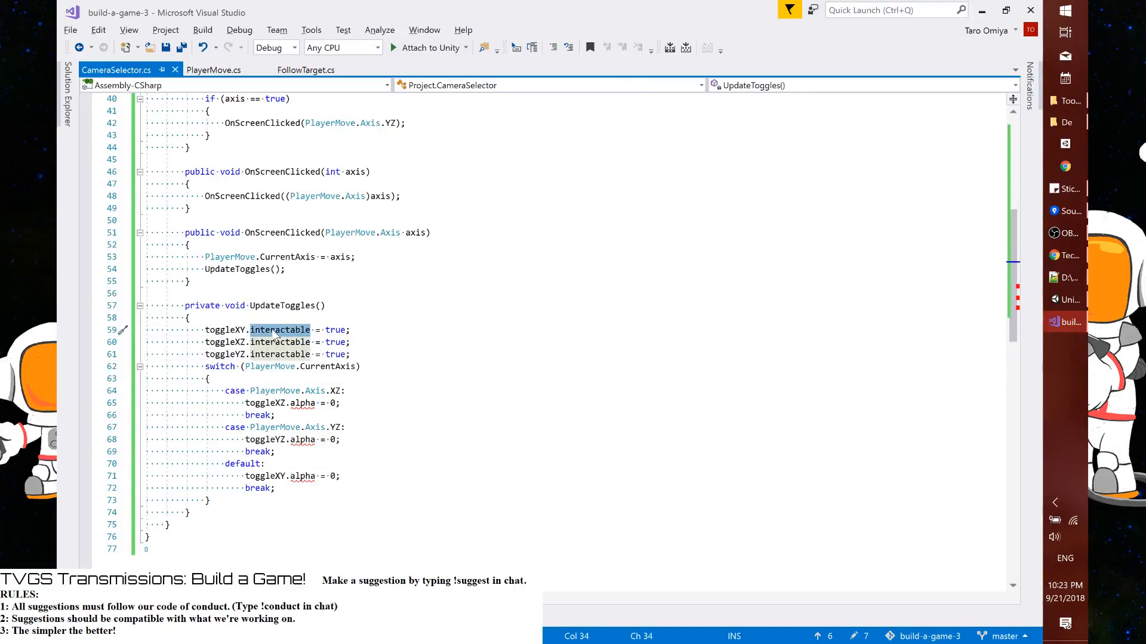
key("shift+End")
key("ctrl+c")
double_click(302, 403)
key("shift+End")
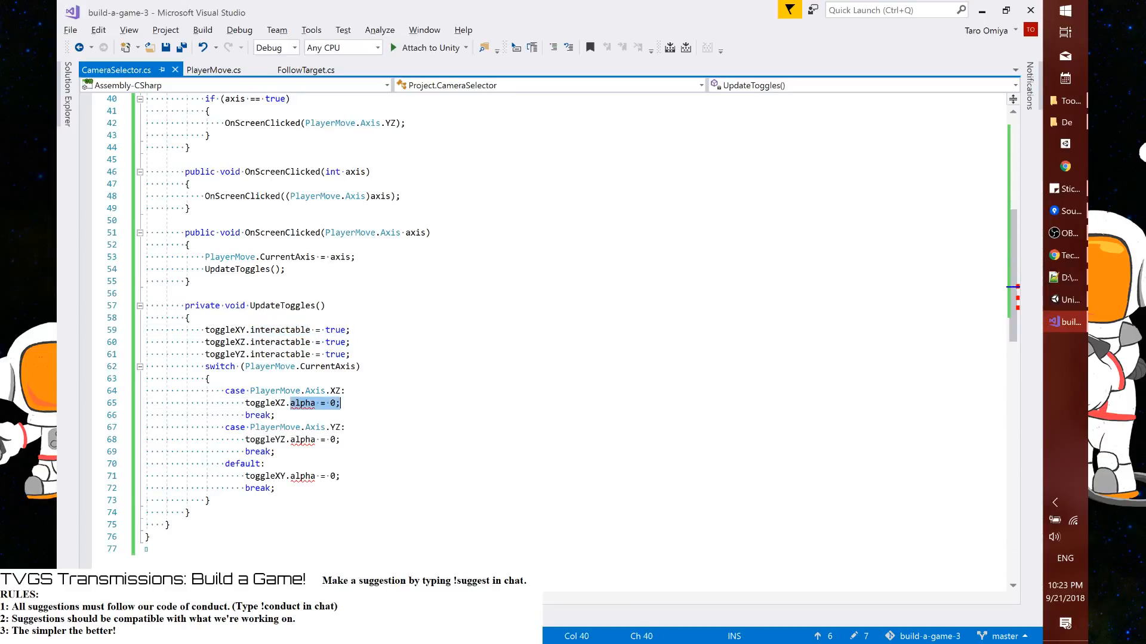
key("ctrl+v")
double_click(303, 440)
double_click(376, 403)
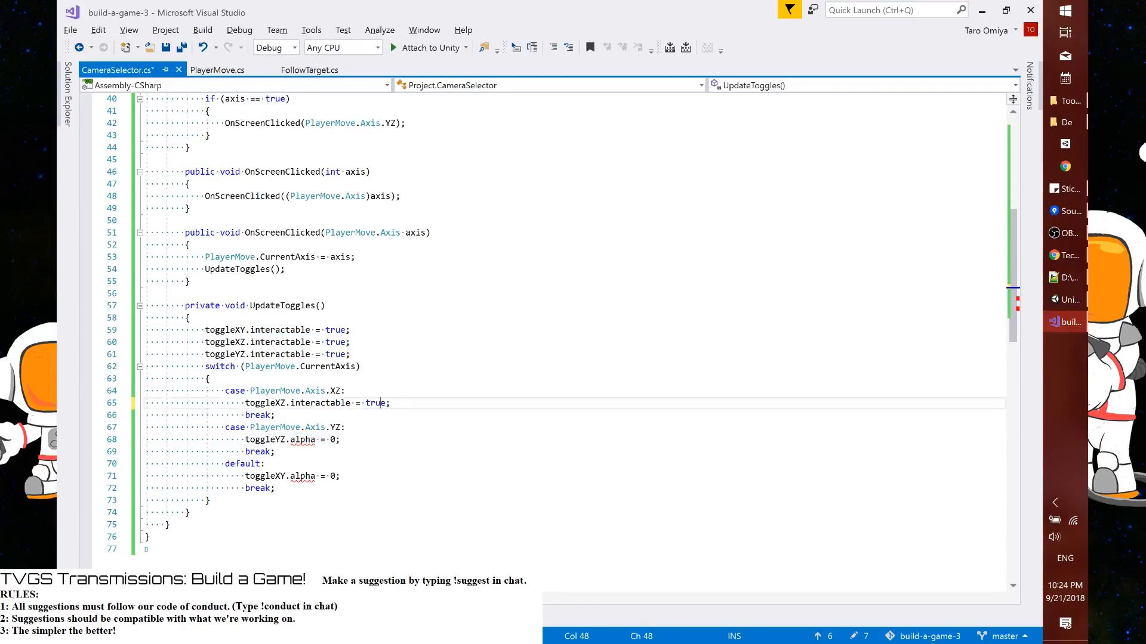
type("false")
Replace the alpha assignments in the Axis.YZ and default cases with interactable = false;, remove the extra blank line and save
key("ctrl+Left")
key("ctrl+Left")
key("ctrl+Left")
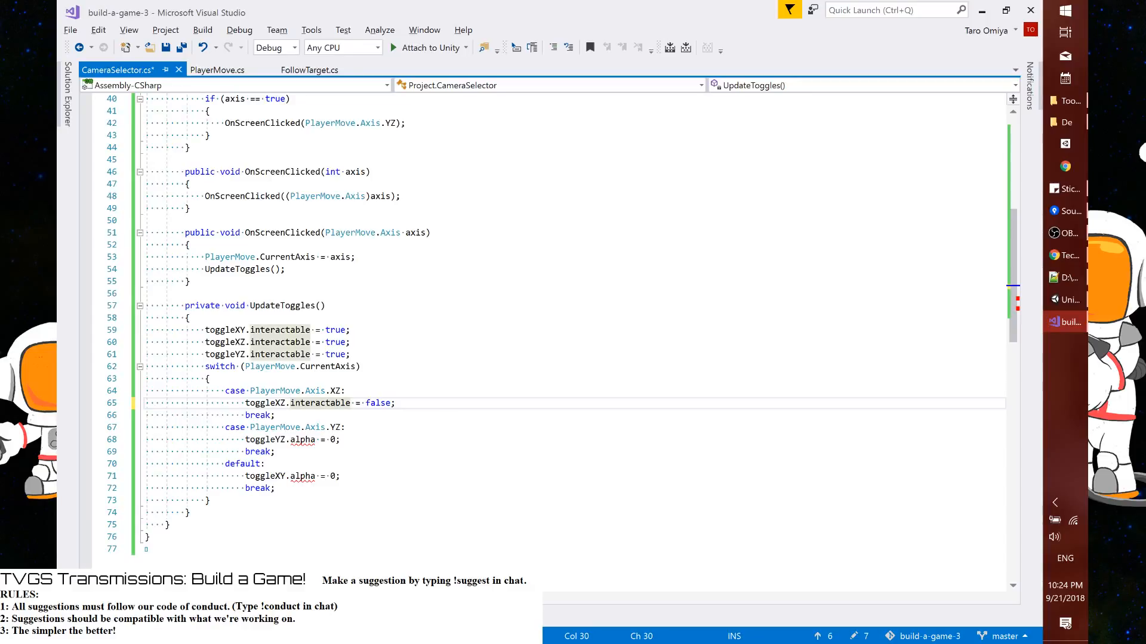
key("ctrl+shift+Right")
key("ctrl+shift+Right")
key("ctrl+shift+Right")
key("ctrl+shift+Right")
key("ctrl+shift+Right")
left_click_drag(290, 441, 344, 442)
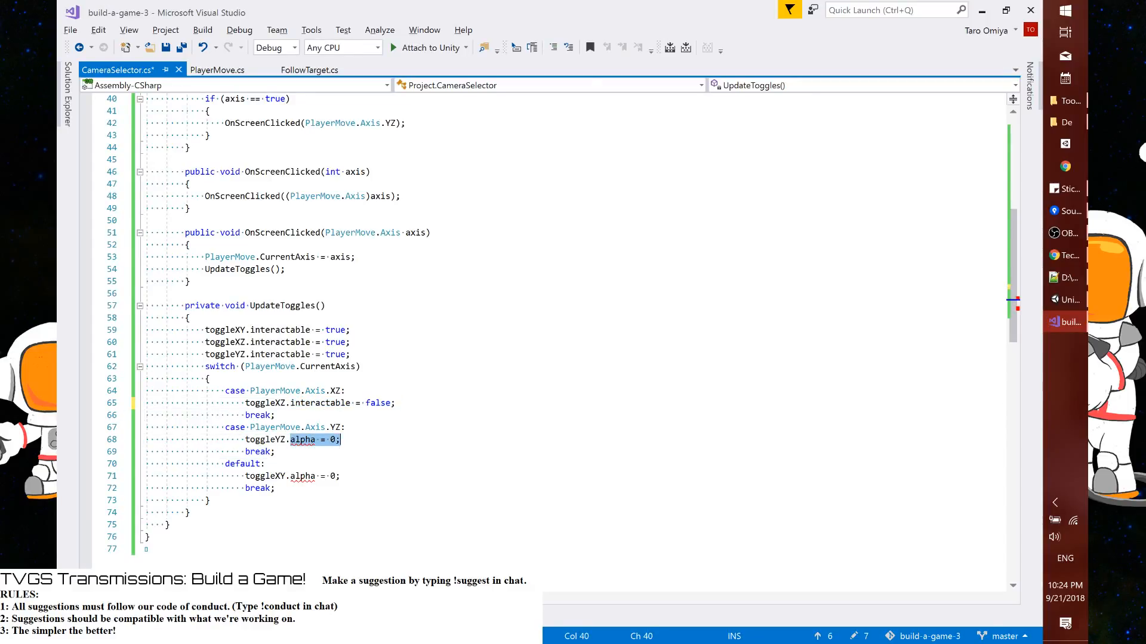
key("ctrl+v")
left_click_drag(290, 489, 340, 488)
key("ctrl+v")
key("Delete")
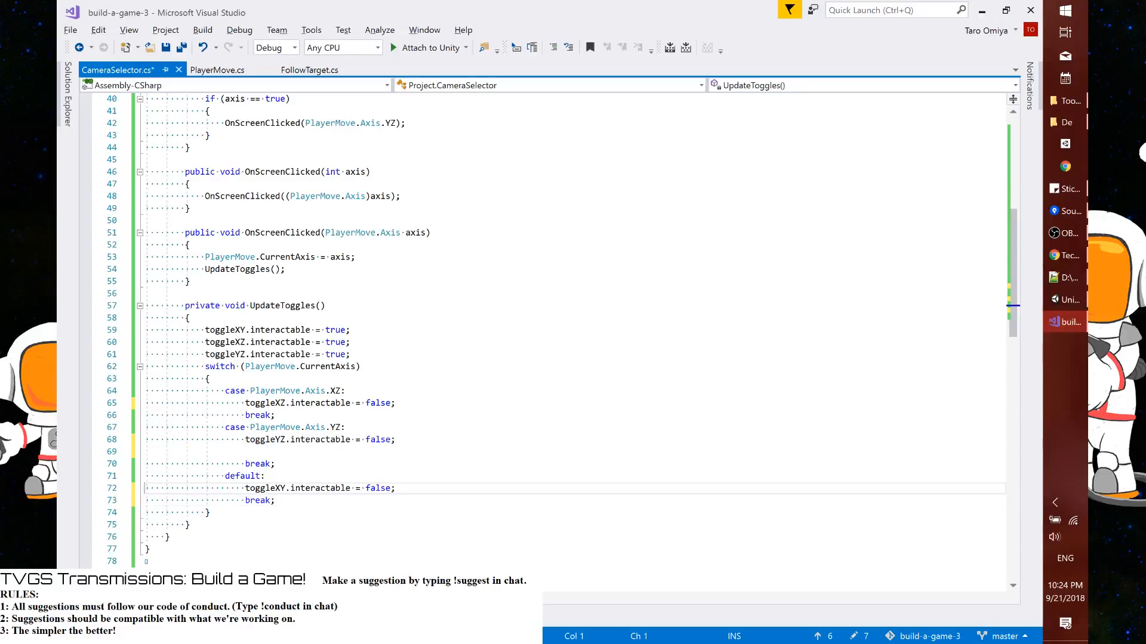
key("Up")
key("Up")
key("Up")
key("Up")
key("Delete")
key("ctrl+s")
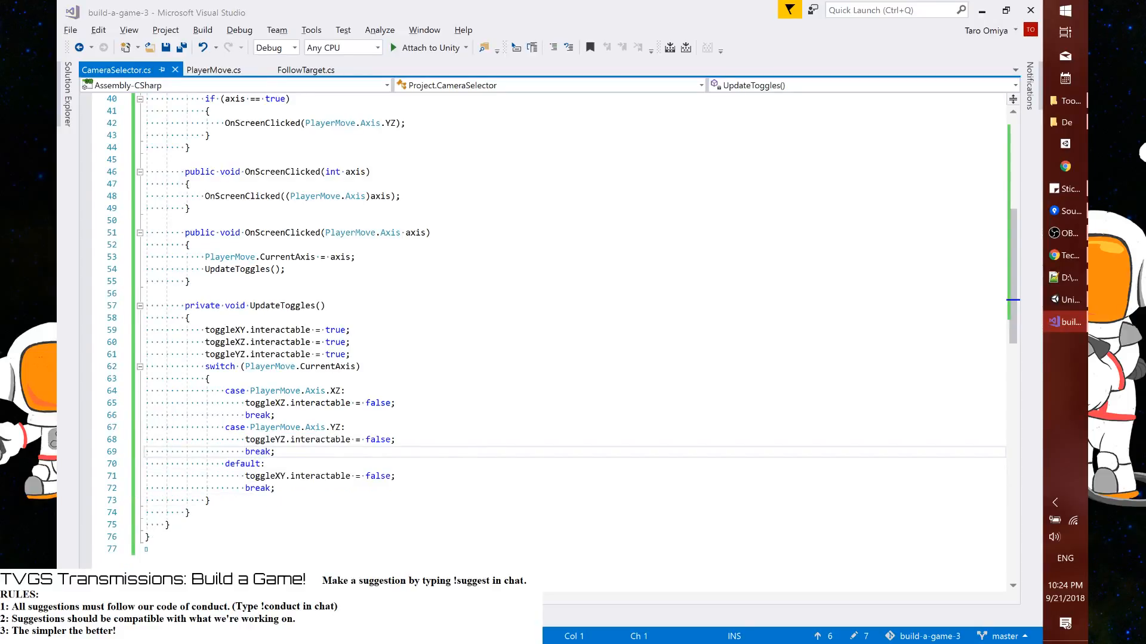
In Unity, assign Button X-Y, X-Z and Y-Z to the Camera Selector's matching Toggle fields and apply Select Camera to its prefab
key("alt+Tab")
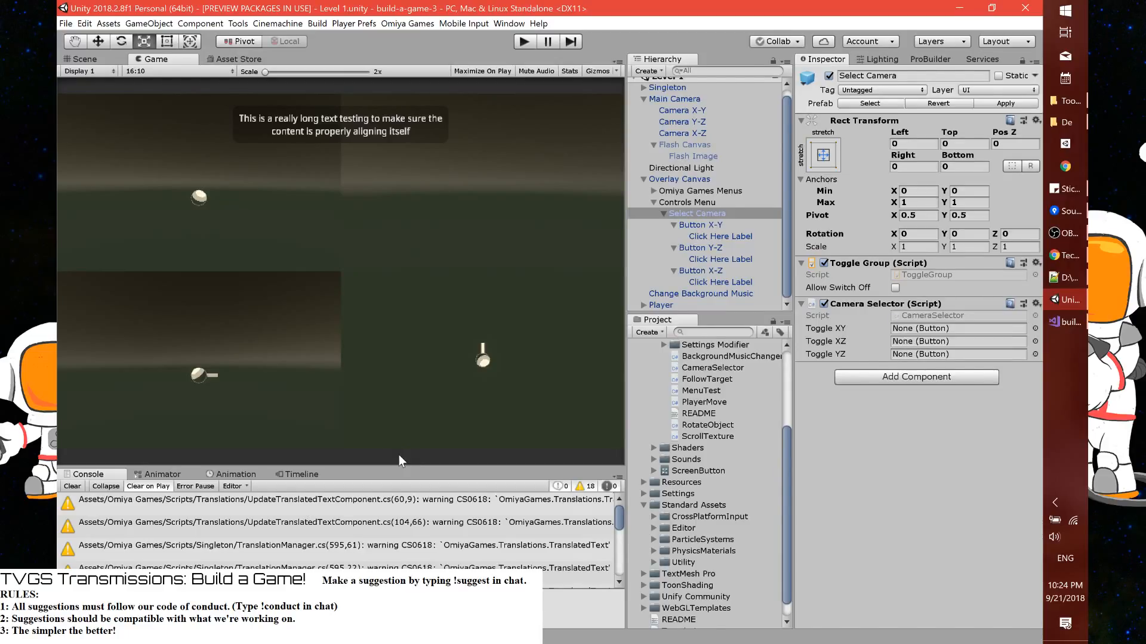
left_click_drag(700, 225, 902, 329)
left_click_drag(700, 248, 910, 343)
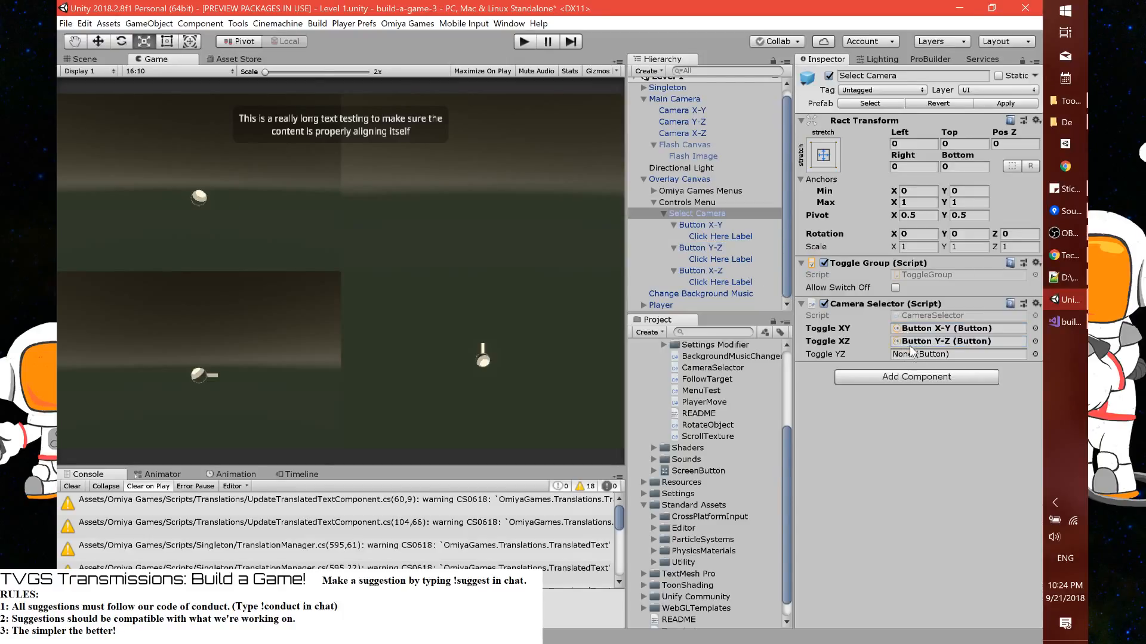
left_click_drag(743, 250, 933, 361)
left_click_drag(699, 272, 900, 345)
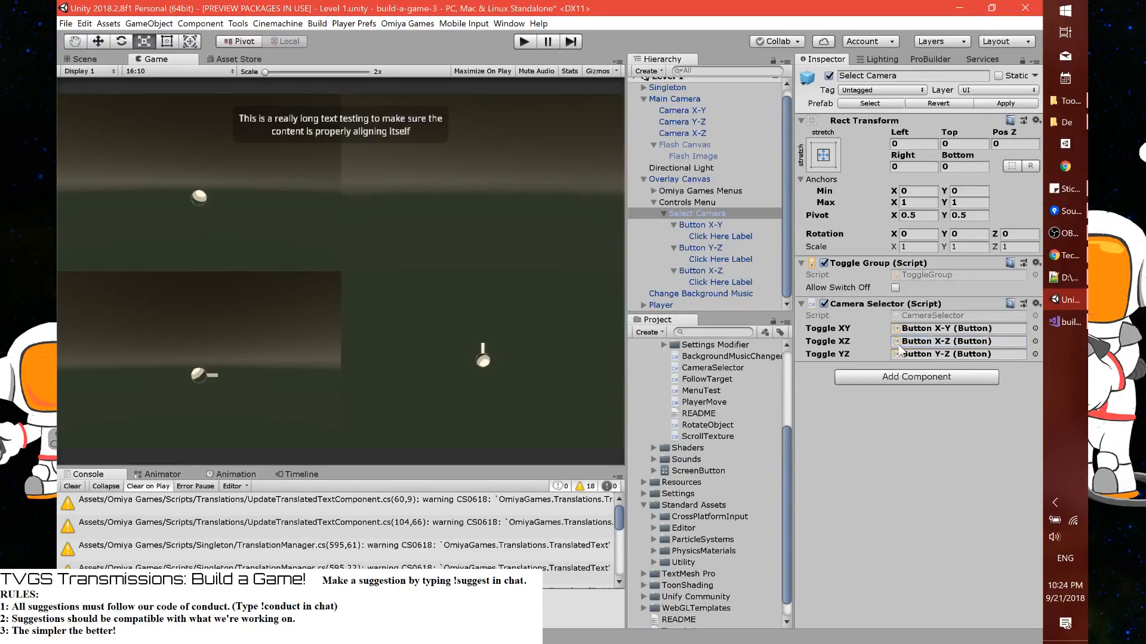
left_click(987, 105)
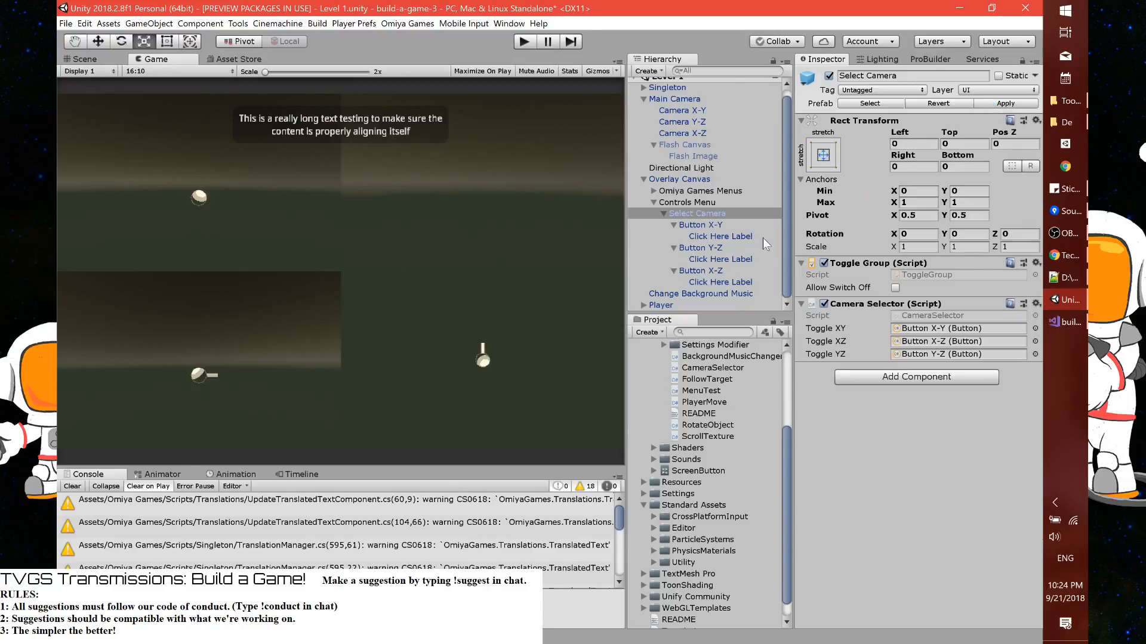
Check Button X-Y's components and expand the ScreenButton animator controller in the project assets to list its clips
left_click(739, 229)
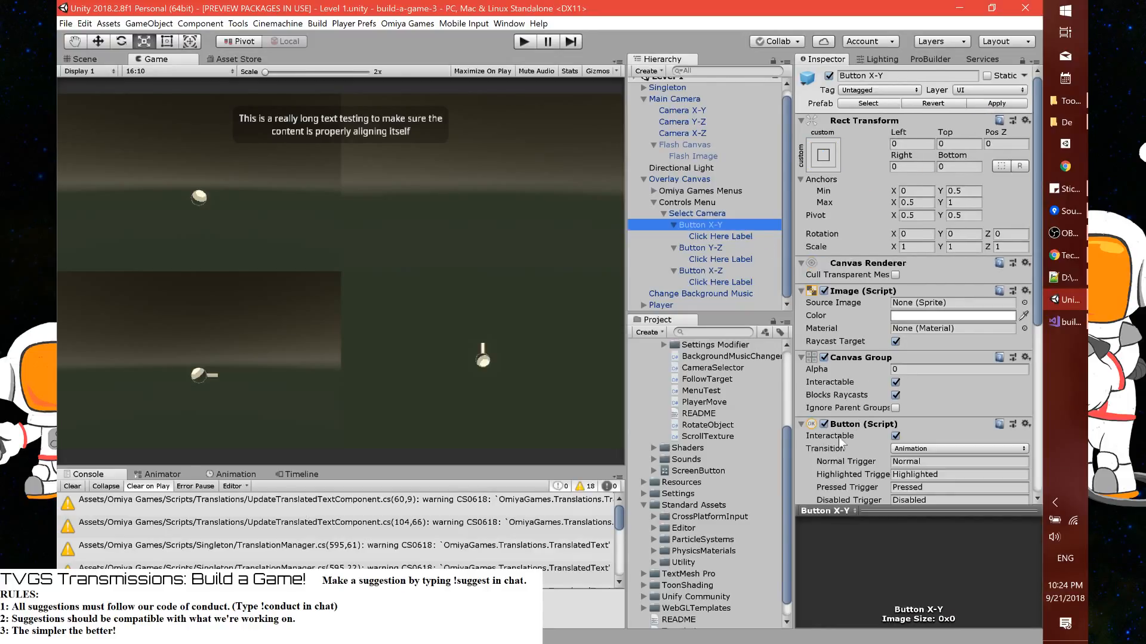
scroll(702, 433, "down", 1)
left_click(707, 452)
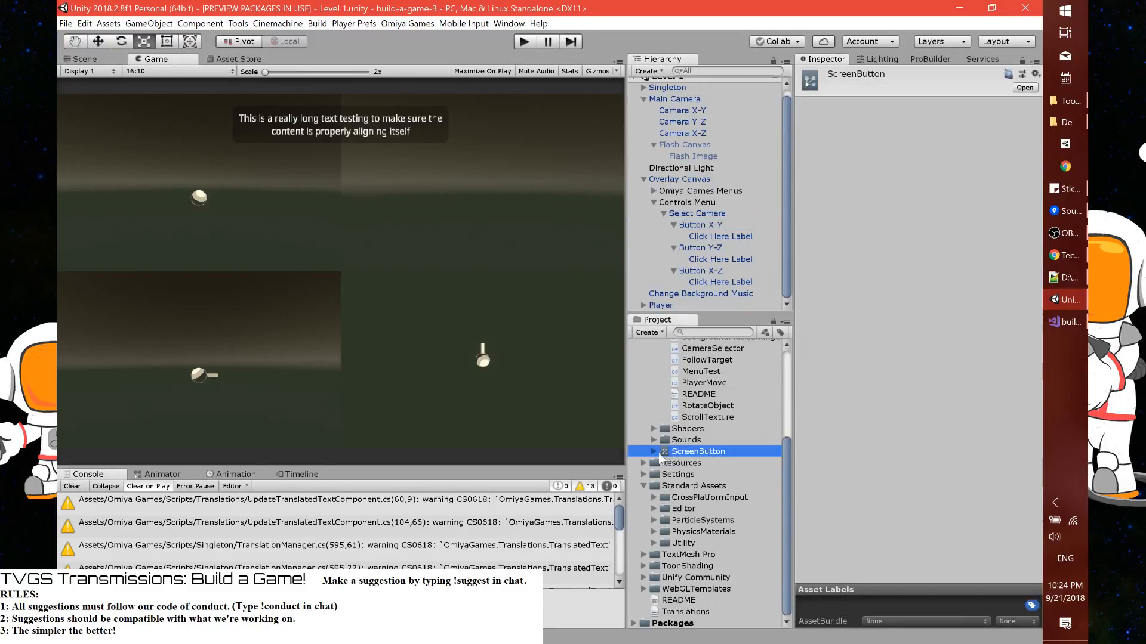
left_click(654, 452)
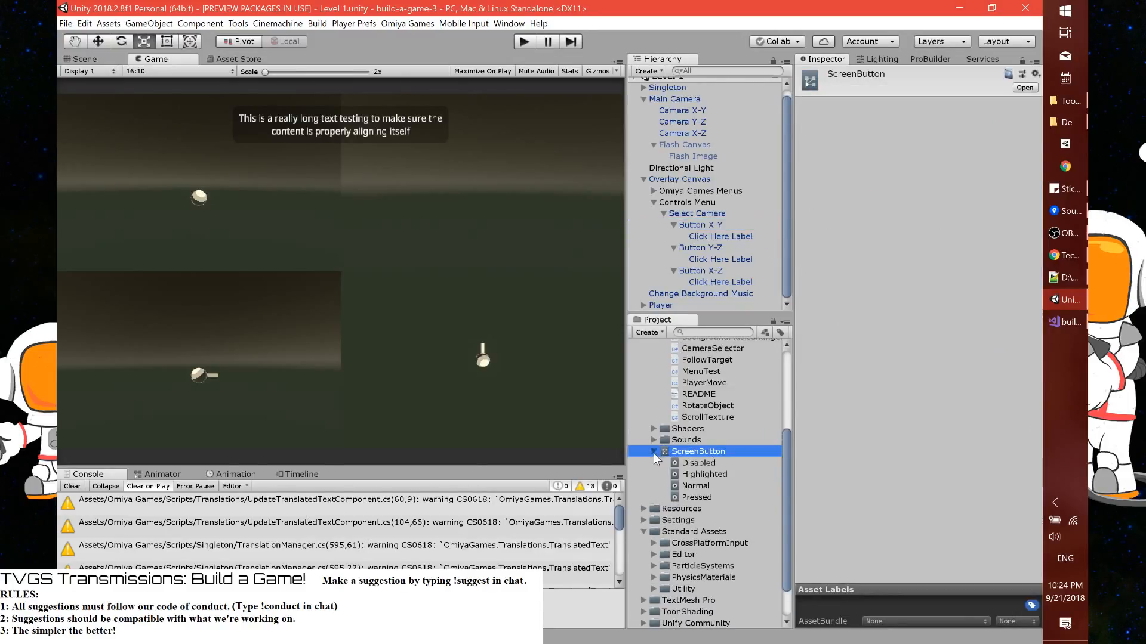
Bring up an enlarged Animation window and select Button X-Y for animating
left_click(169, 477)
left_click_drag(352, 468, 353, 384)
left_click(225, 393)
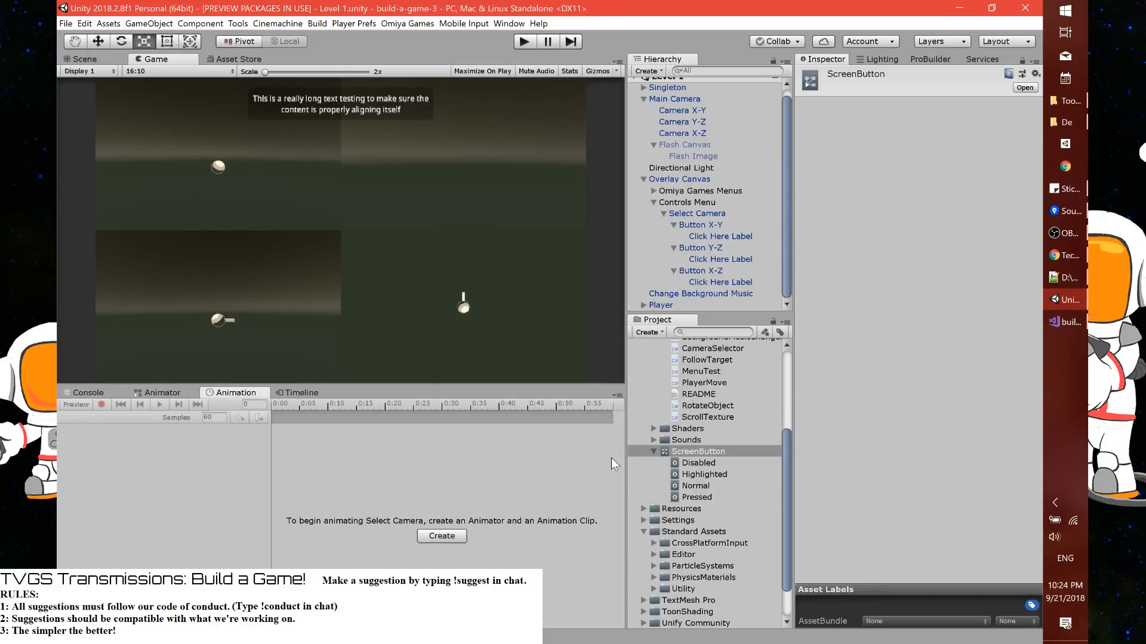
left_click(692, 226)
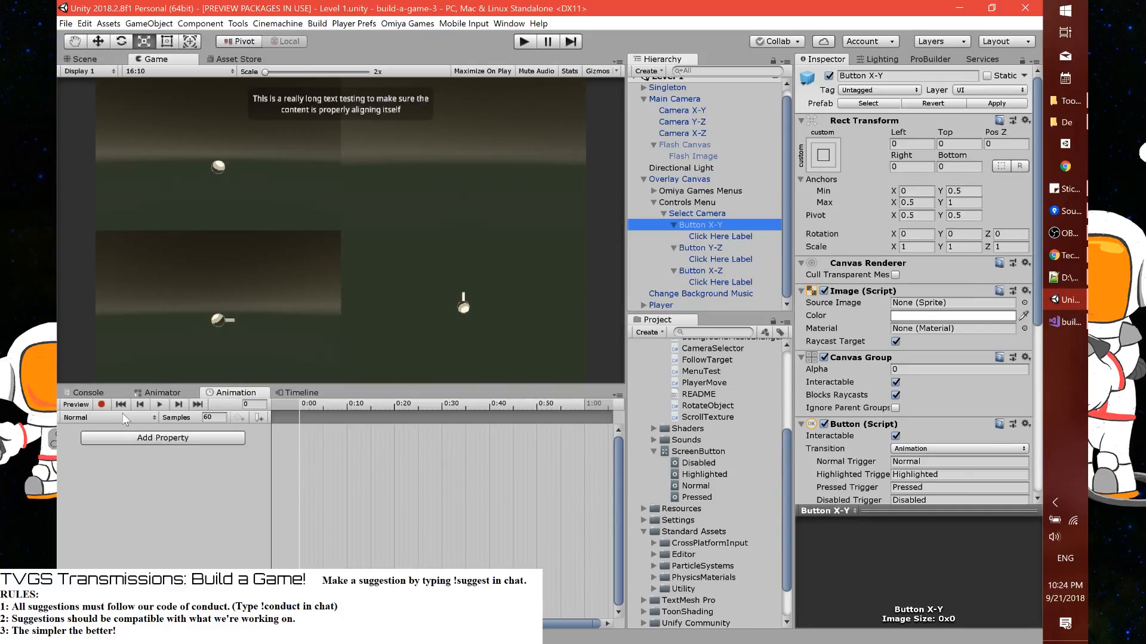
scroll(872, 405, "down", 5)
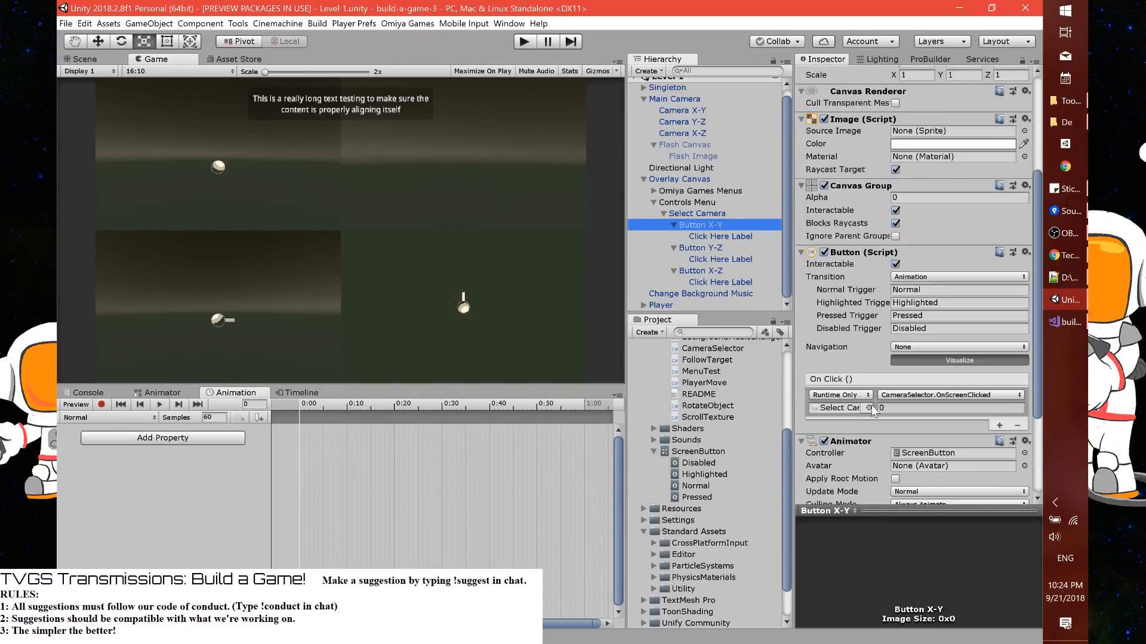
scroll(871, 406, "up", 1)
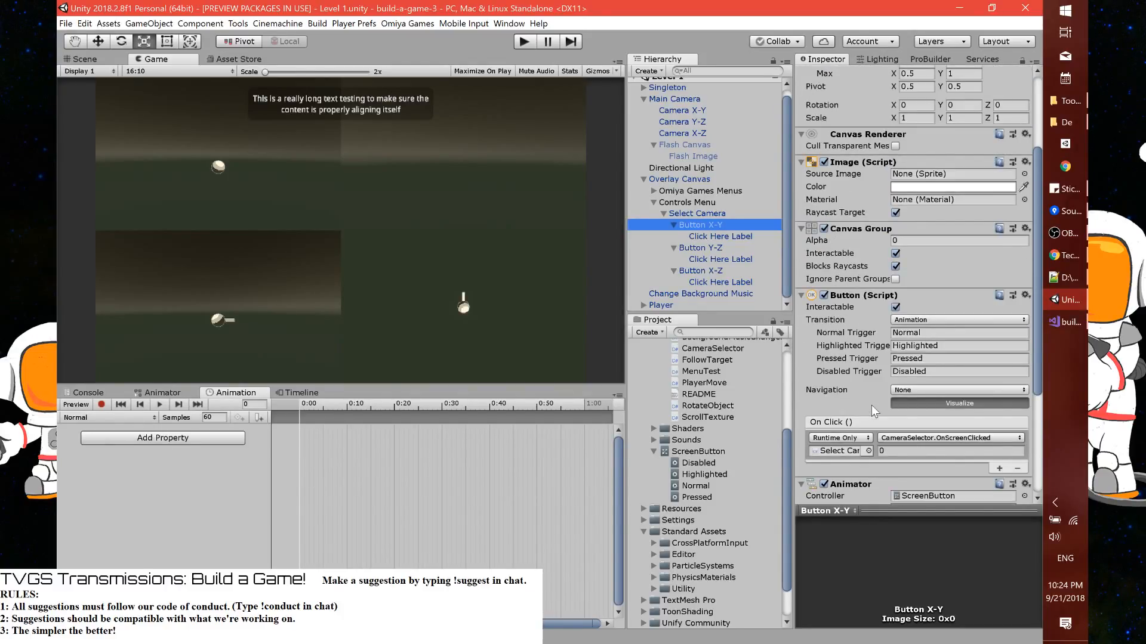
Add the Canvas Group Alpha property to Button X-Y's Disabled animation clip
left_click(142, 419)
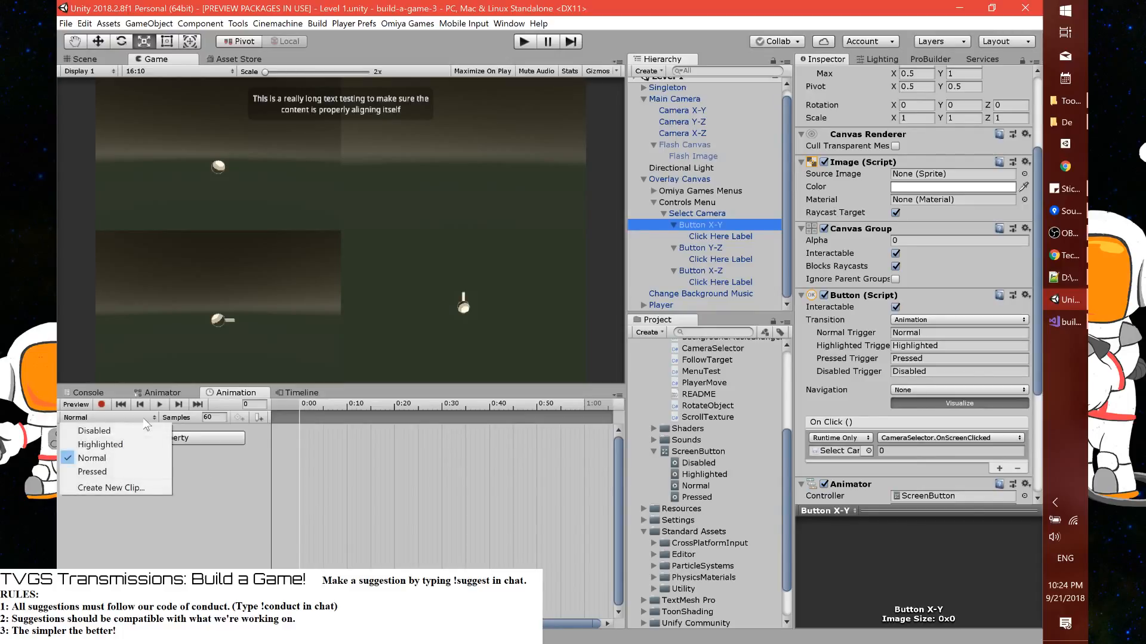
left_click(116, 432)
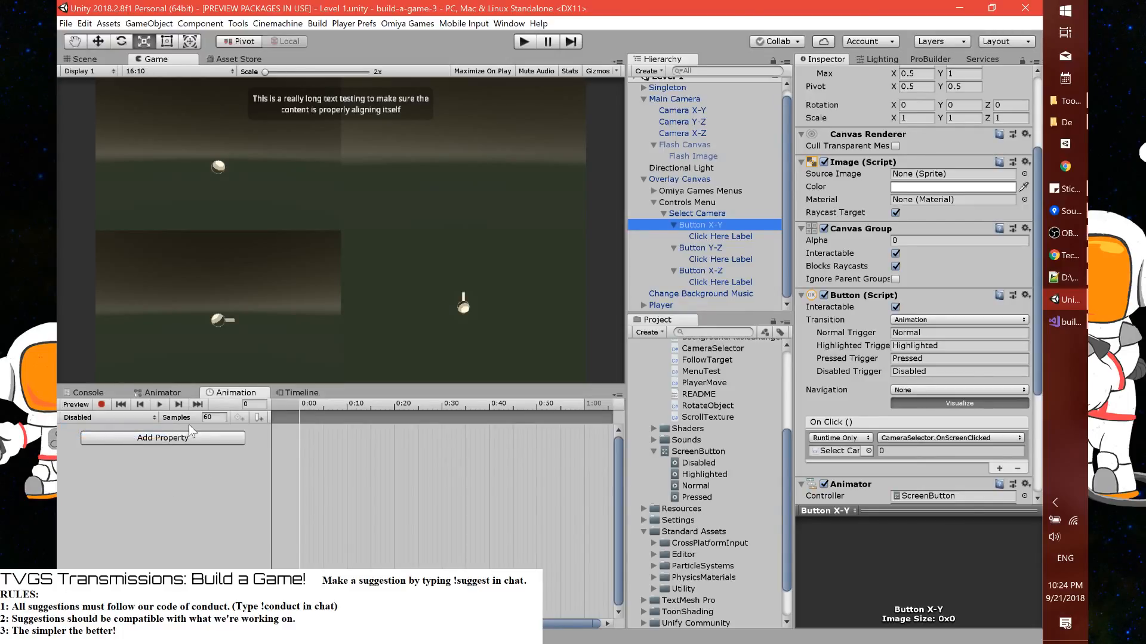
left_click(155, 438)
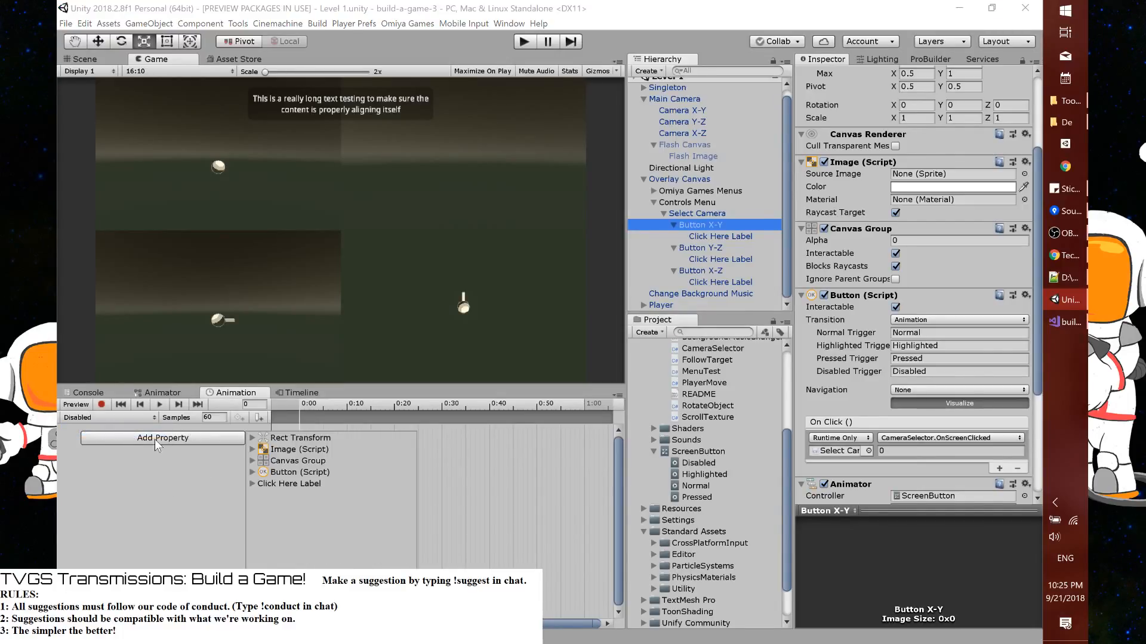
left_click(252, 461)
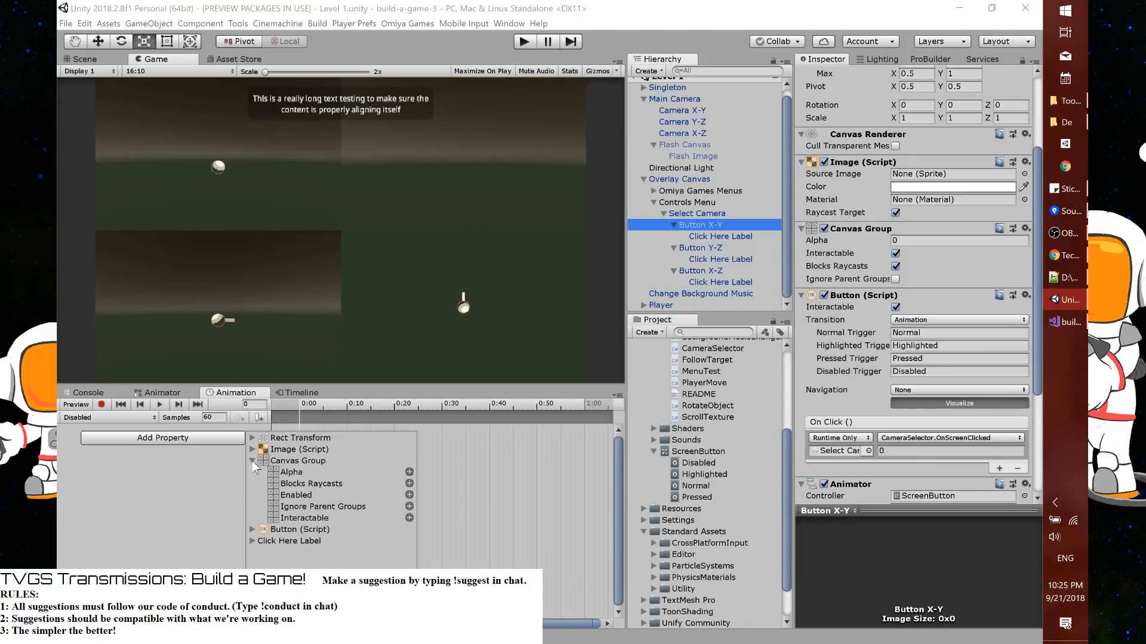
left_click(409, 472)
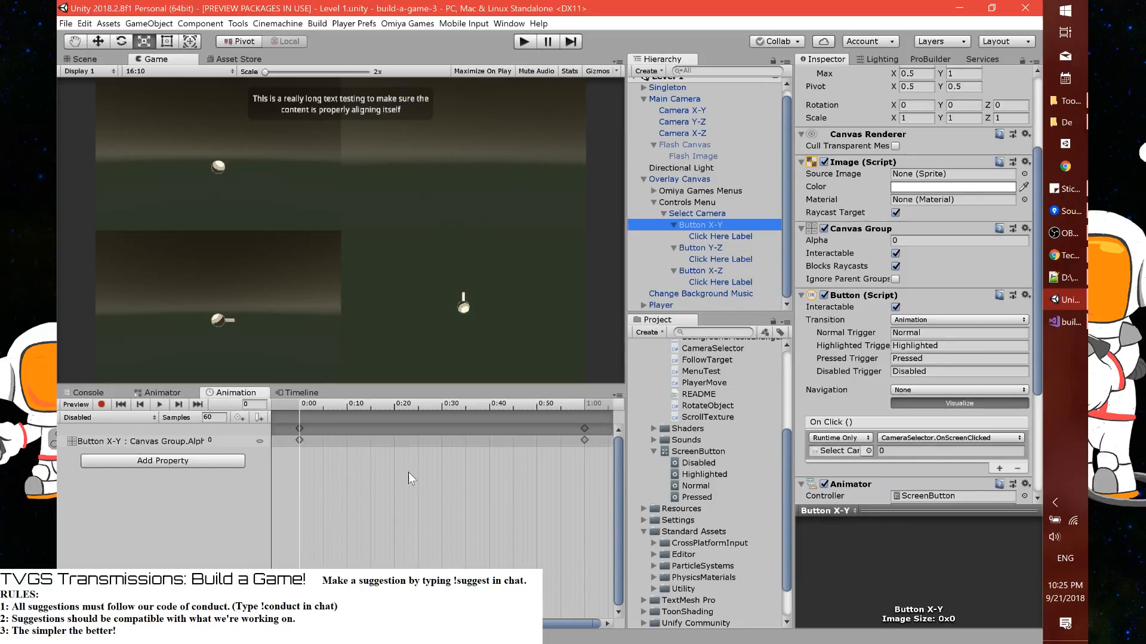
Add the Image Color property to Button X-Y's Disabled animation clip and expand its colour channels
left_click(152, 418)
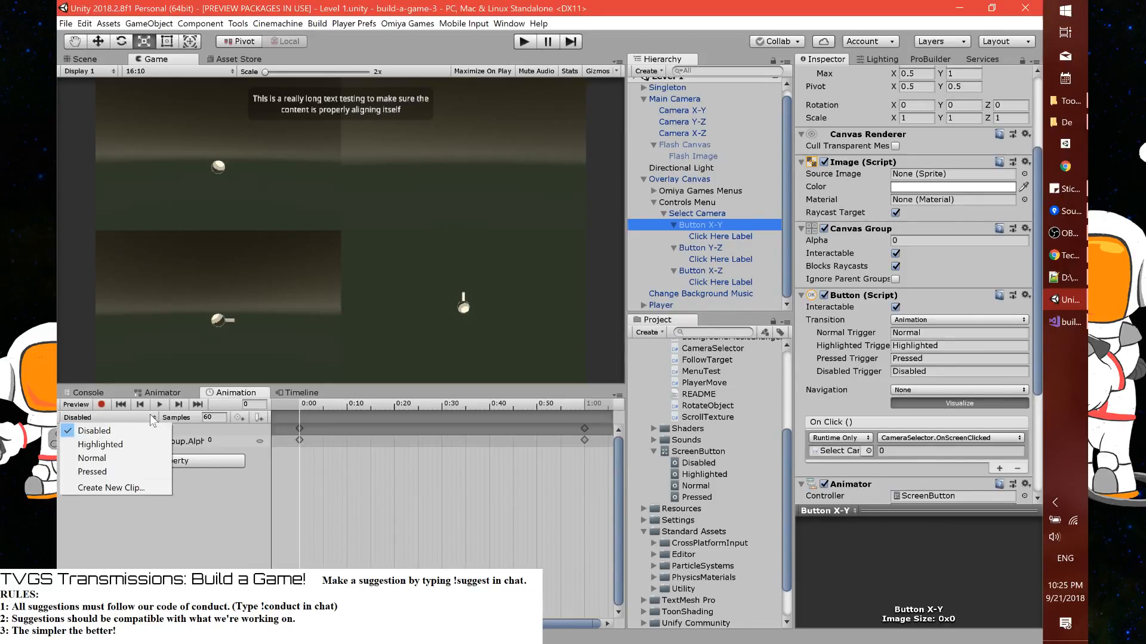
left_click(224, 461)
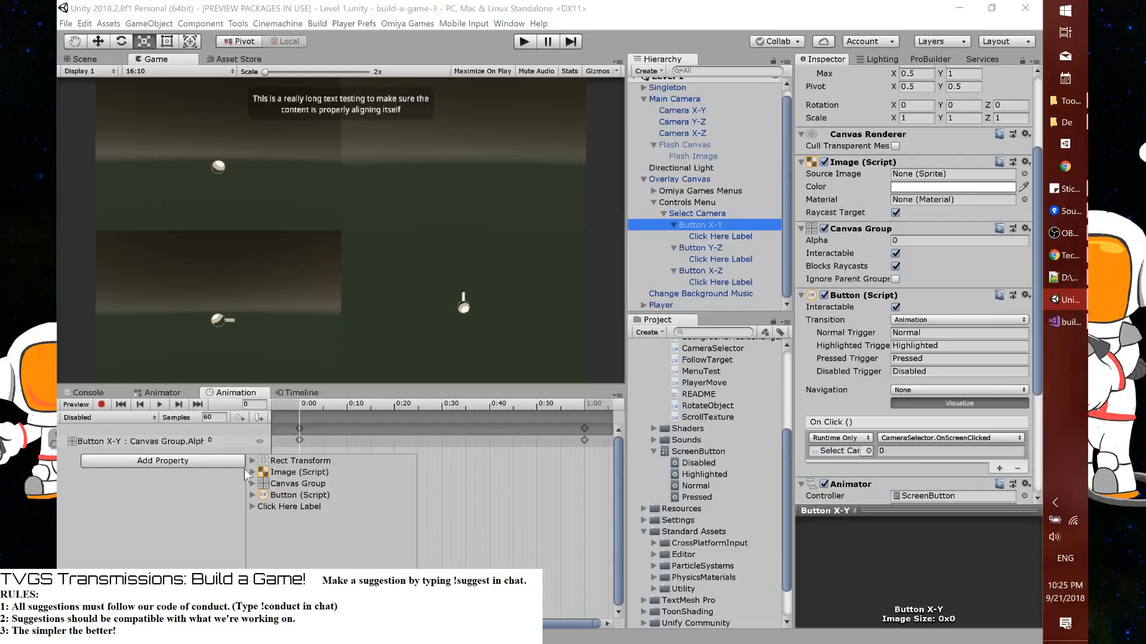
left_click(252, 473)
left_click(401, 484)
left_click(63, 454)
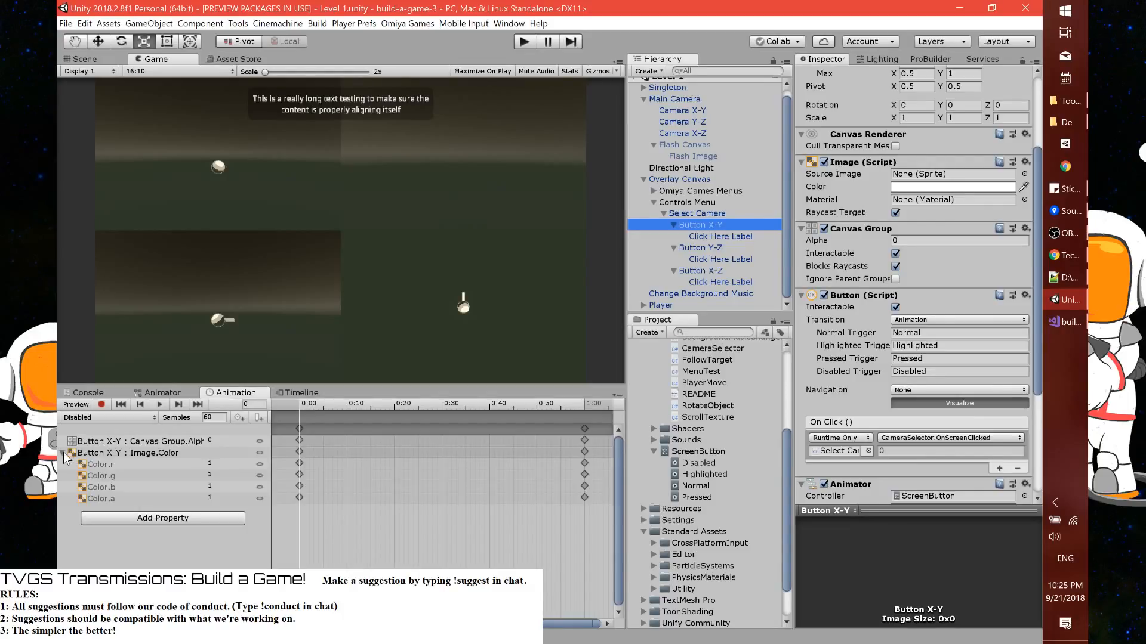
Set Color.r, Color.g and Color.b to 0 in the Disabled clip and collapse the Image Color property
left_click(209, 463)
type("0")
key("Tab")
type("0")
key("Tab")
type("0")
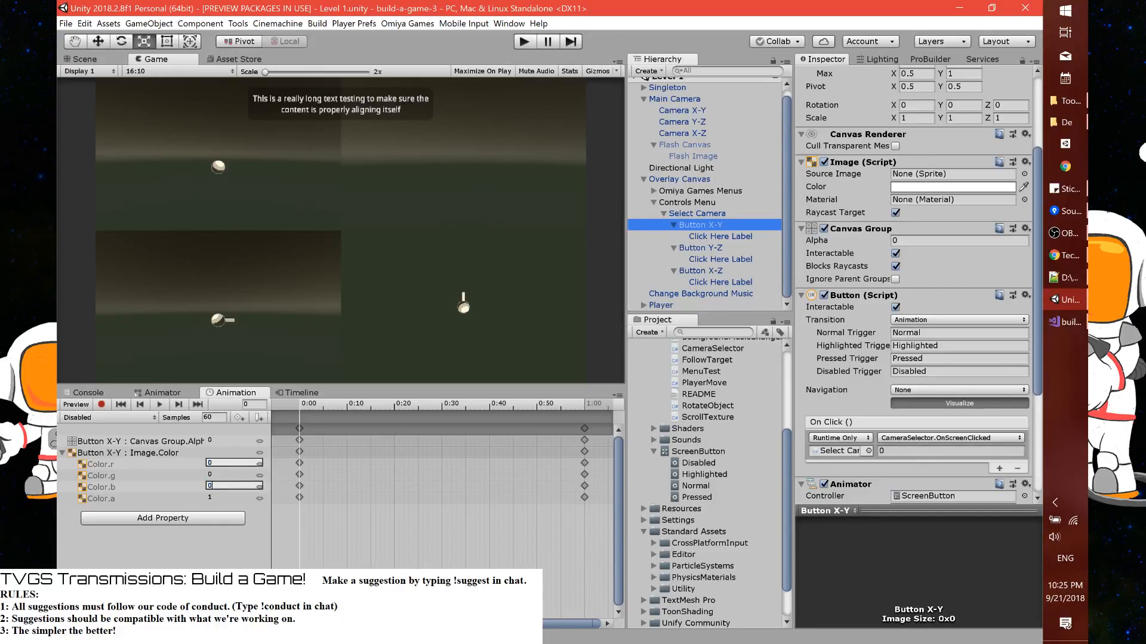
left_click(144, 560)
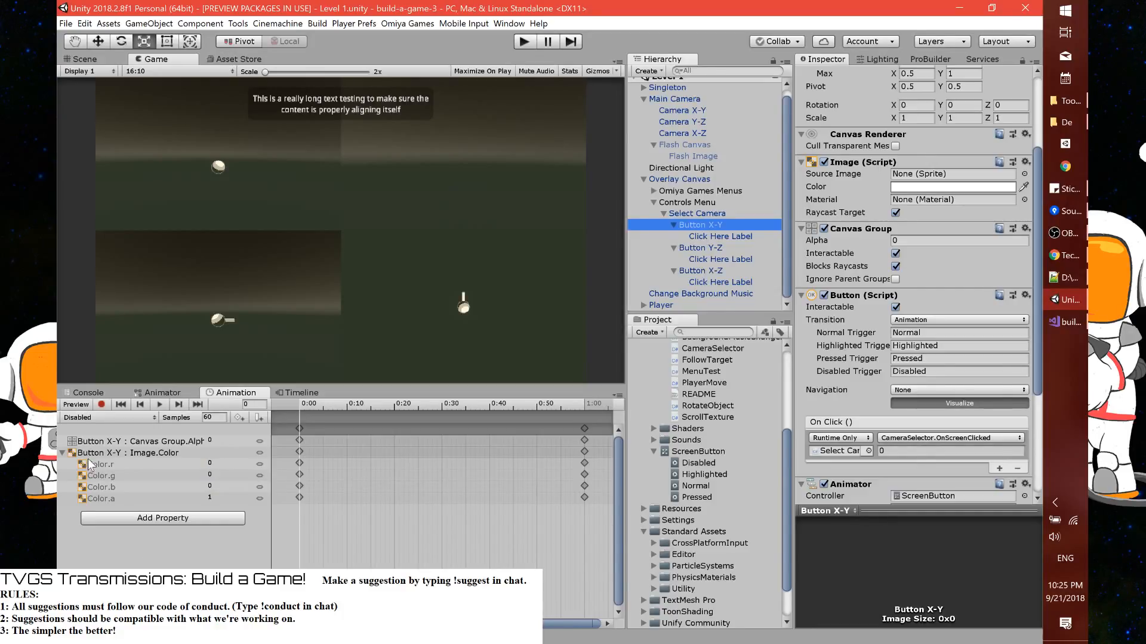
left_click(61, 457)
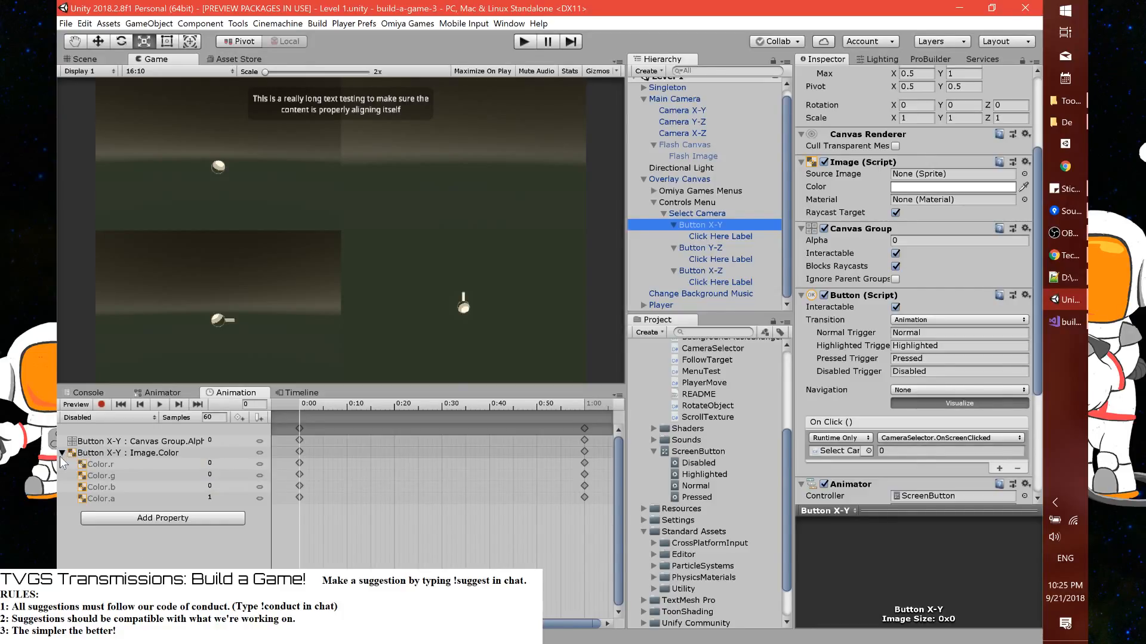
Copy the Canvas Group Alpha and Image Color tracks from the Disabled clip into the Highlighted, Normal and Pressed clips
left_click(103, 443)
left_click(103, 450, "shift")
left_click(138, 417)
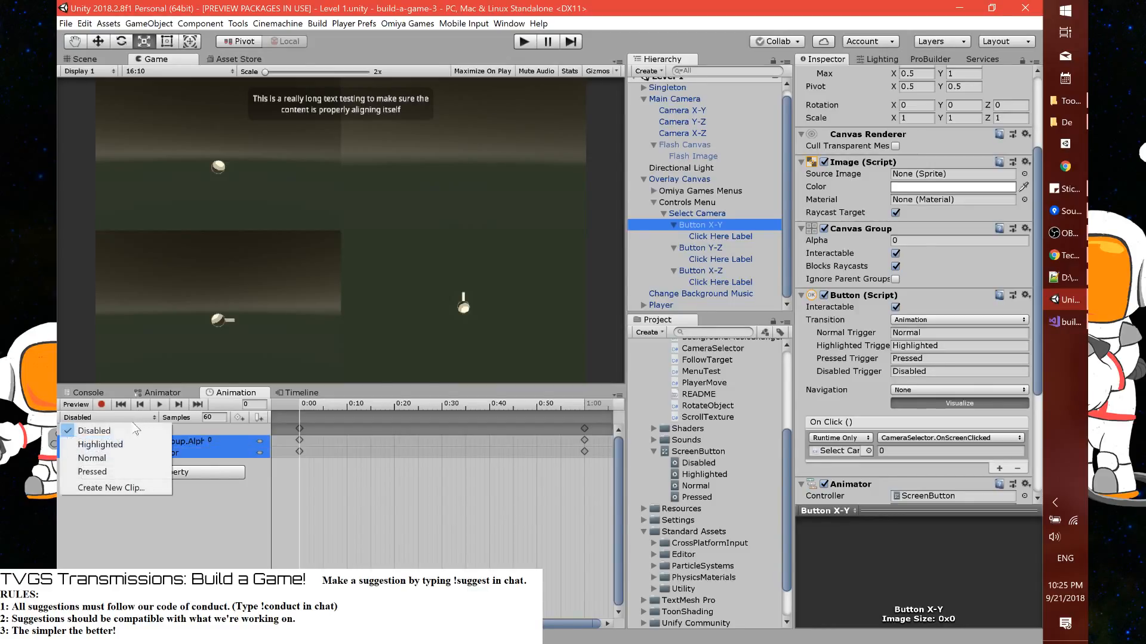
left_click(126, 445)
left_click(135, 417)
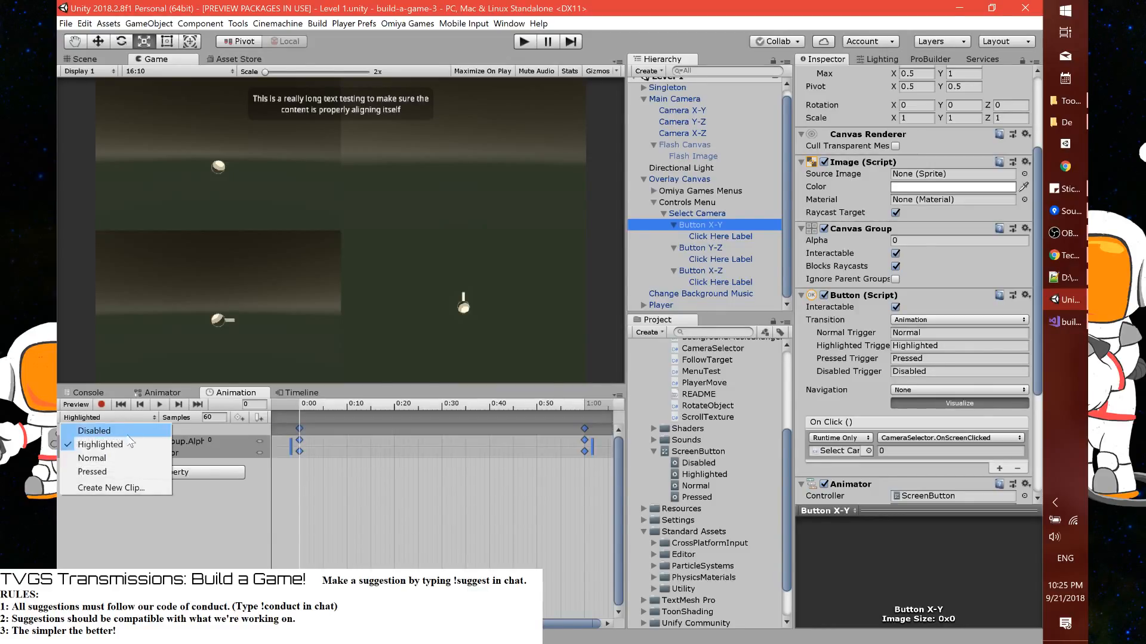
left_click(92, 458)
left_click(128, 418)
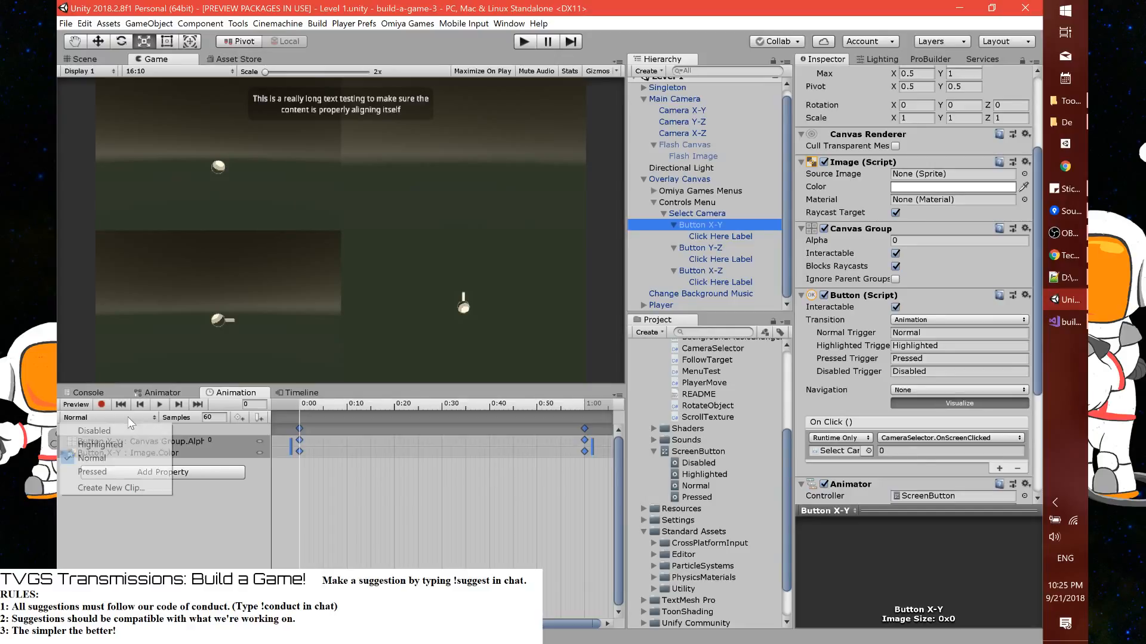
left_click(120, 471)
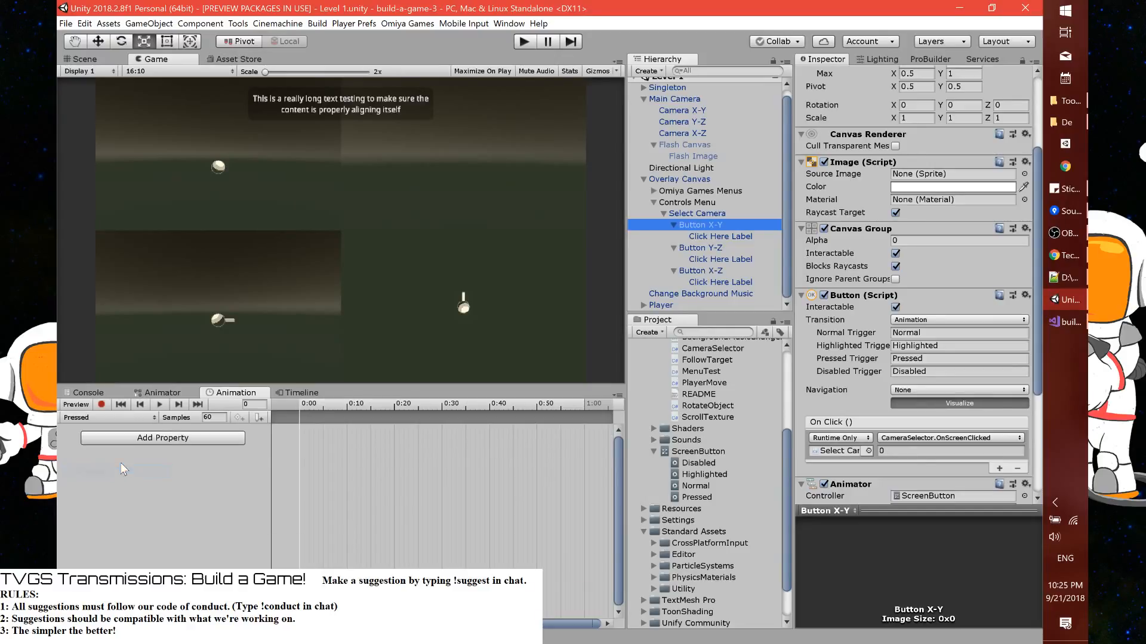
Delete the keyframes at 1:00 from the Disabled clip
left_click(141, 417)
left_click(127, 432)
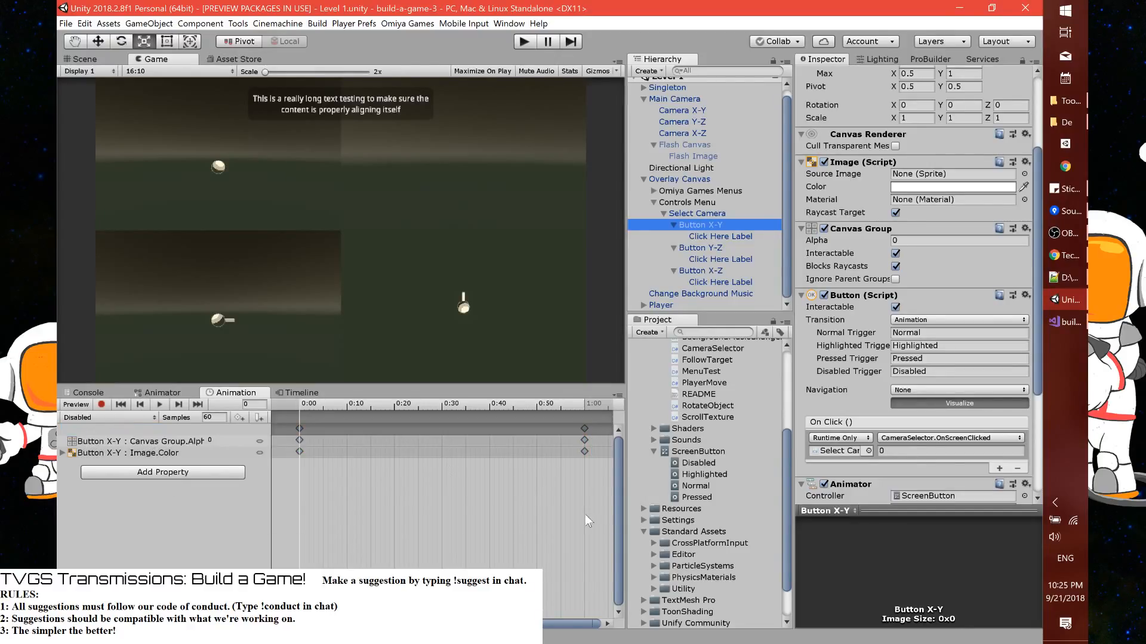
left_click(585, 429)
key("Delete")
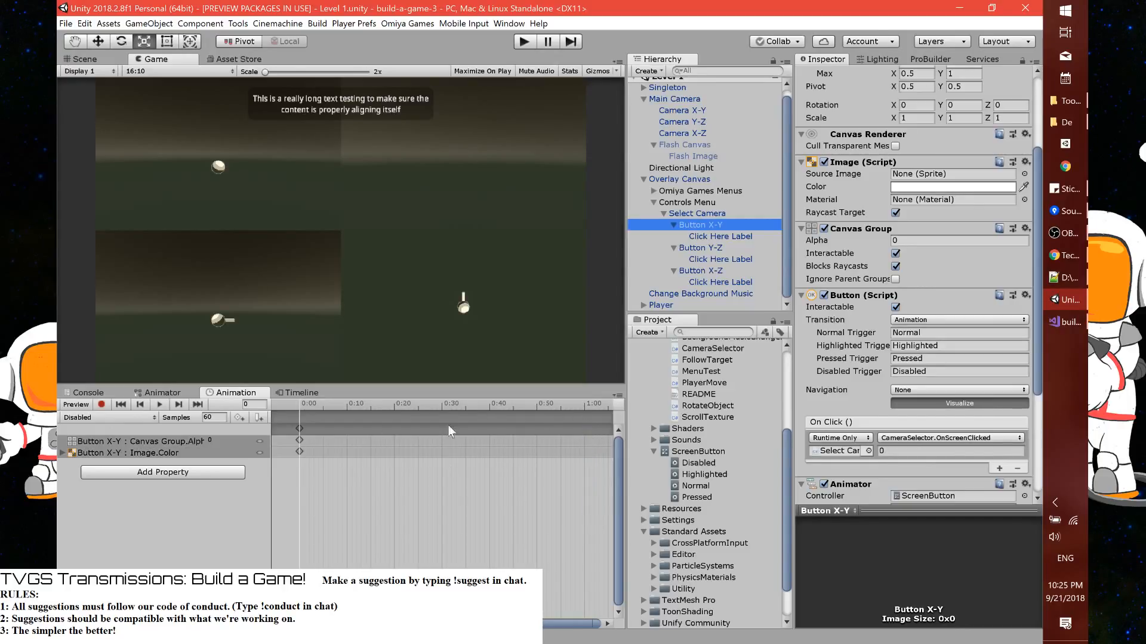
Remove the keyframes at 1:00 from the Highlighted, Normal and Pressed clips
left_click(111, 421)
left_click(123, 445)
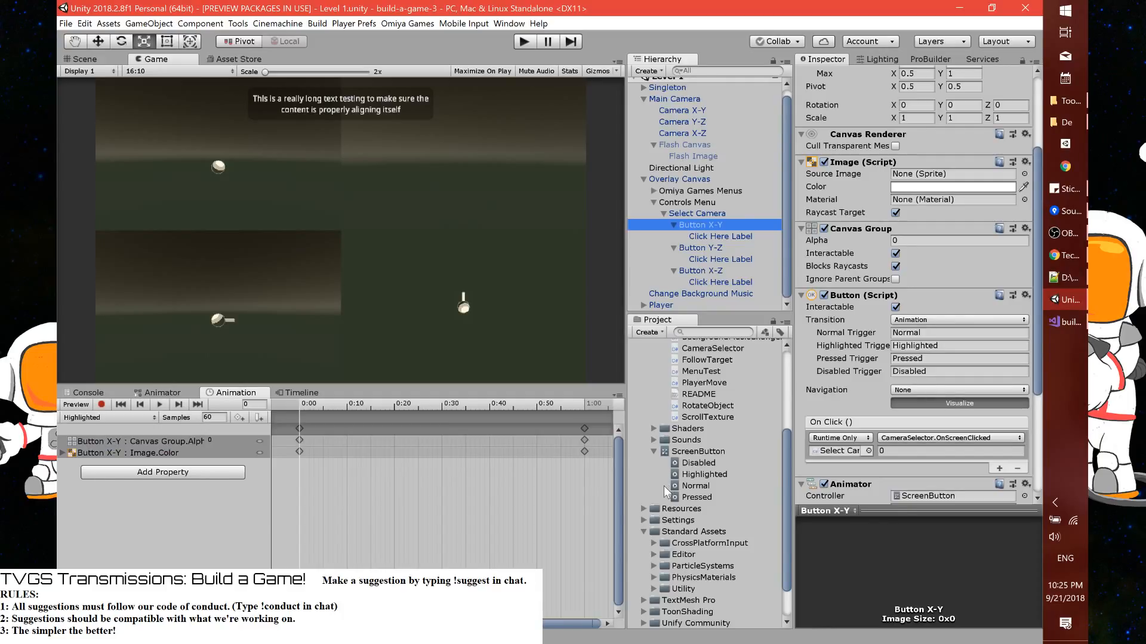
left_click(111, 418)
left_click(92, 458)
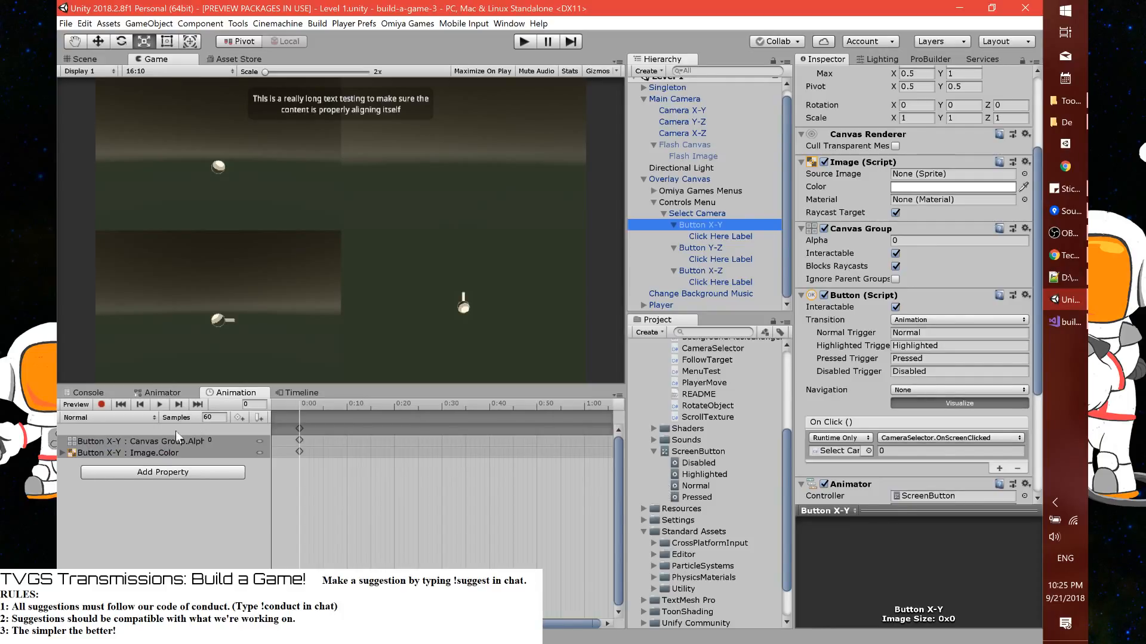
left_click(111, 417)
left_click(93, 471)
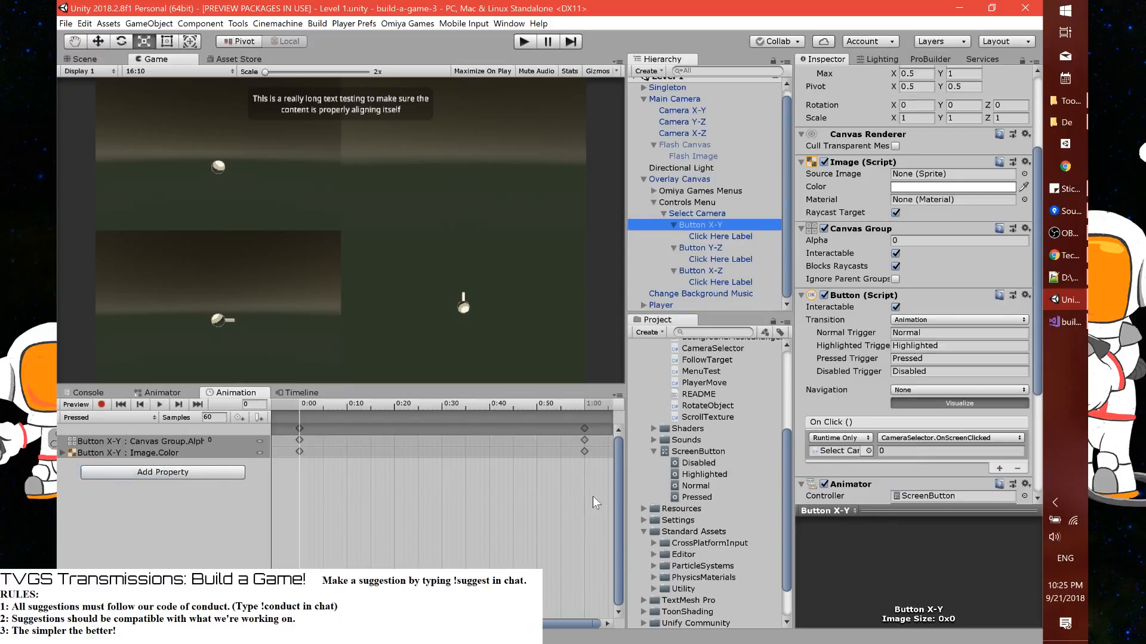
key("Delete")
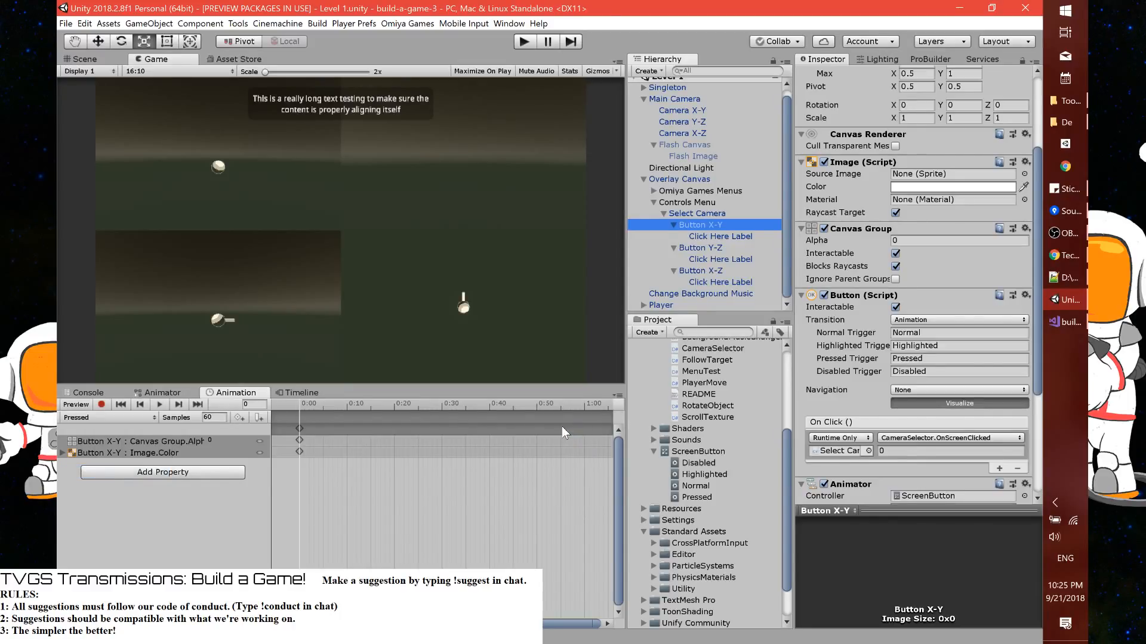
Set the Canvas Group Alpha to 0.75 in the Normal clip of Button X-Y
left_click(142, 417)
left_click(141, 444)
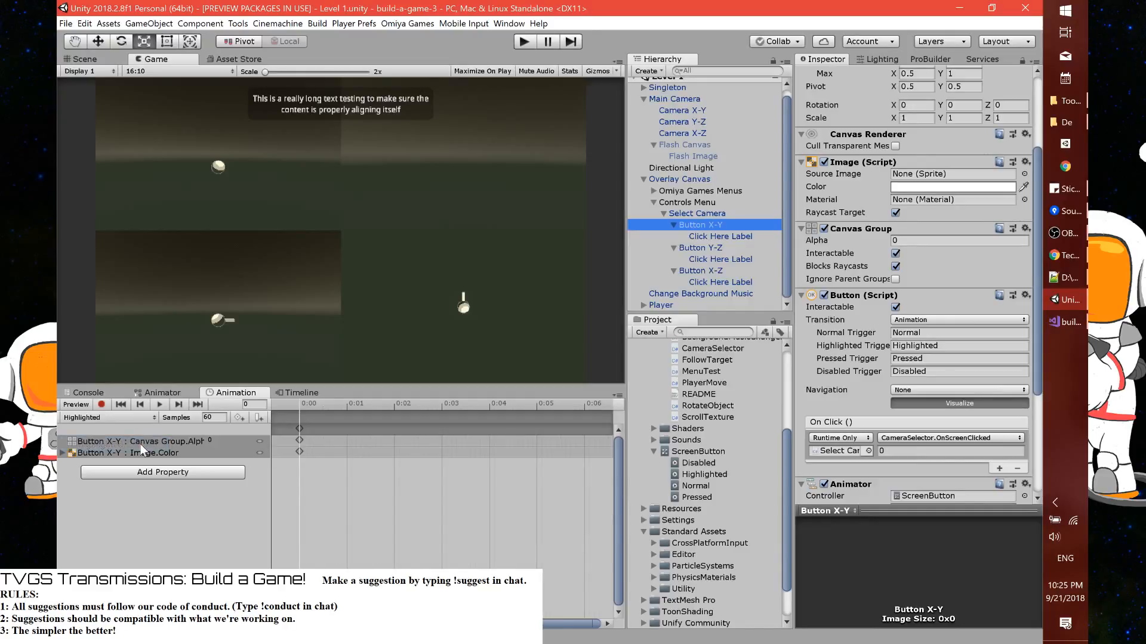
left_click(107, 452)
left_click(117, 416)
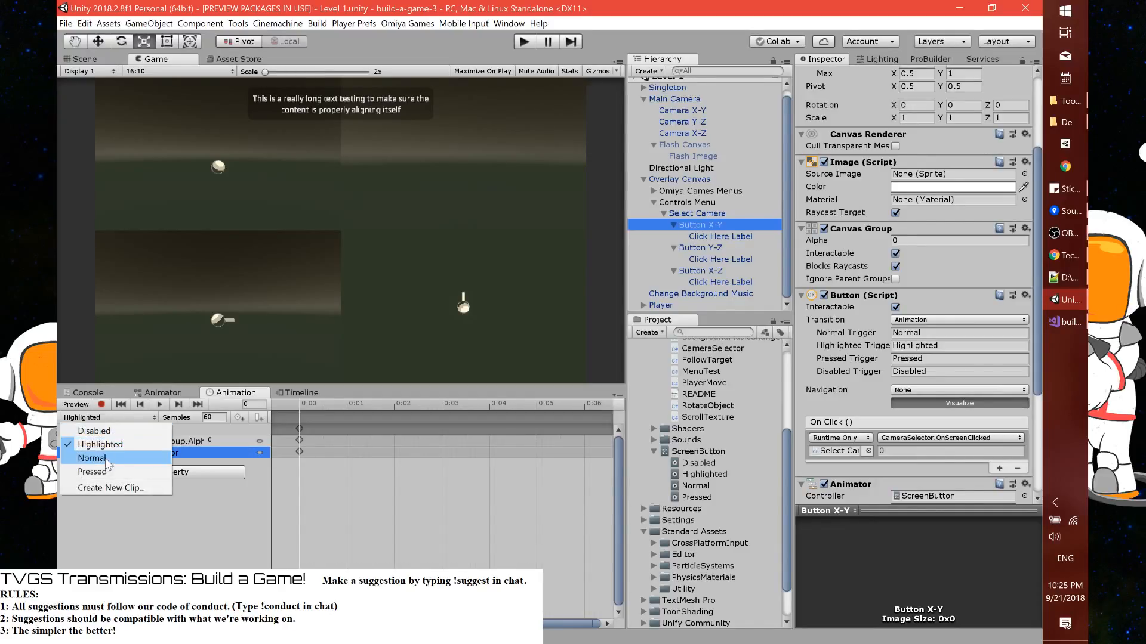
left_click(108, 462)
left_click(61, 453)
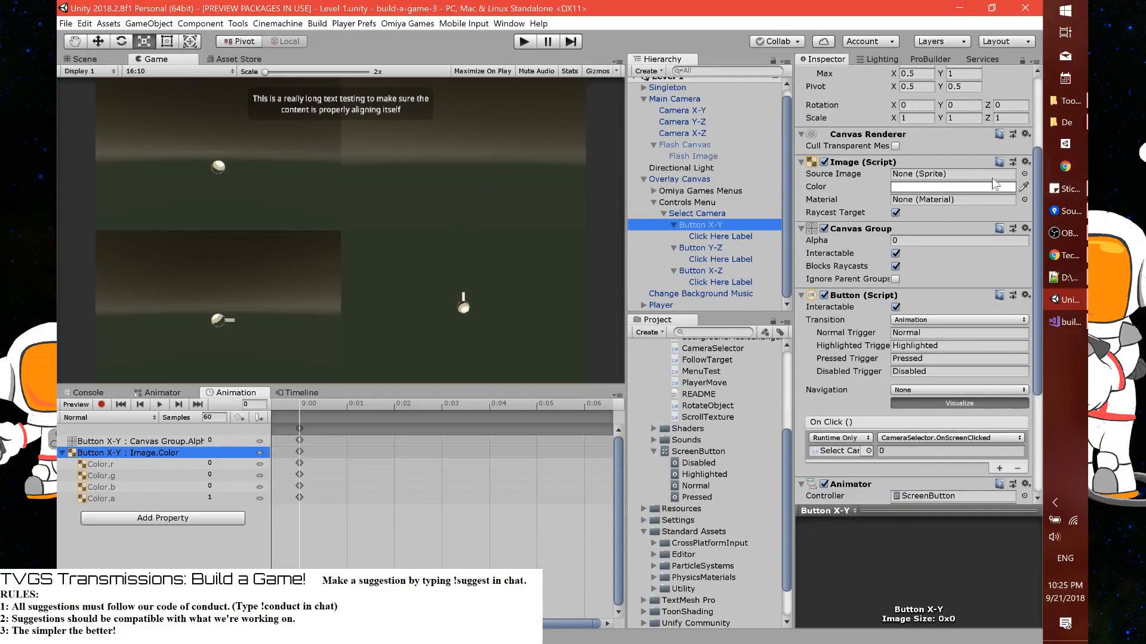
left_click(963, 187)
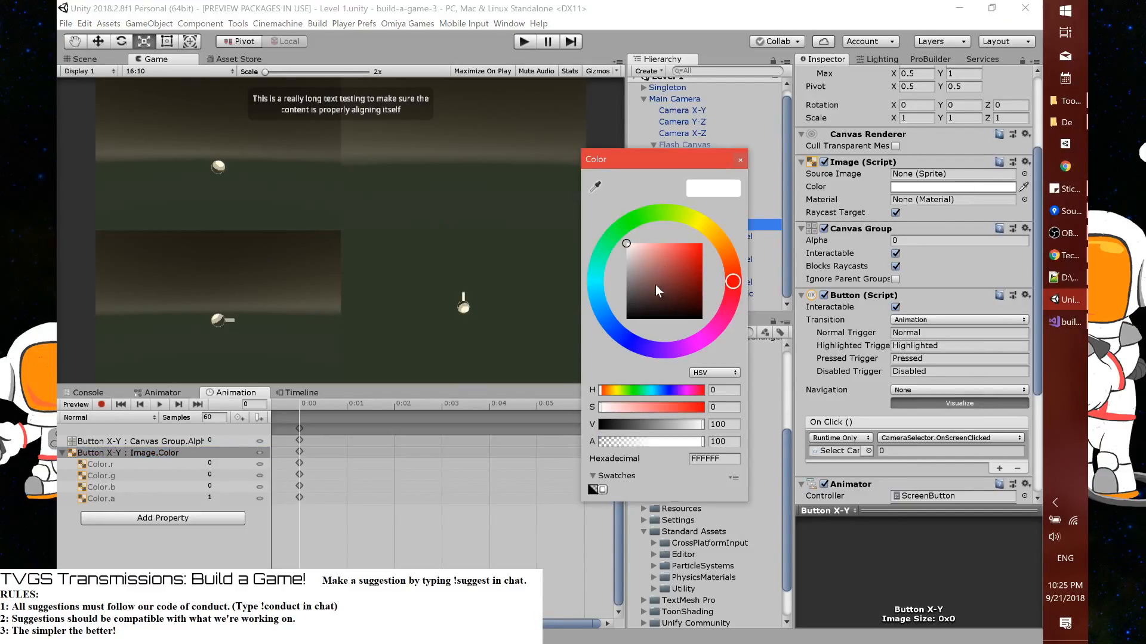
left_click(739, 160)
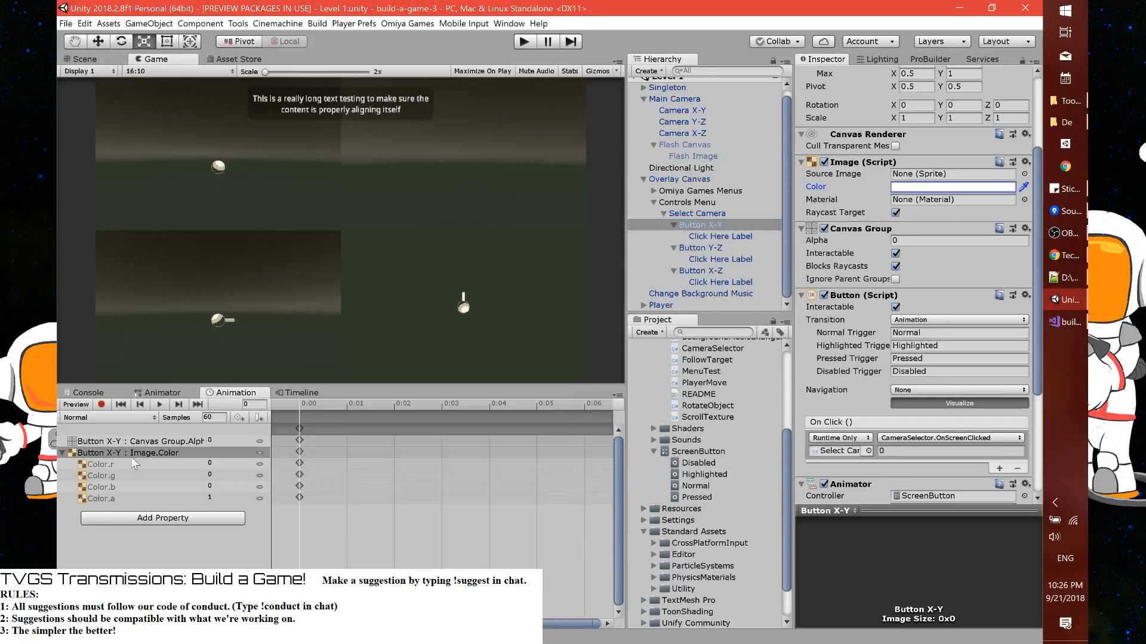
left_click(62, 453)
left_click(236, 441)
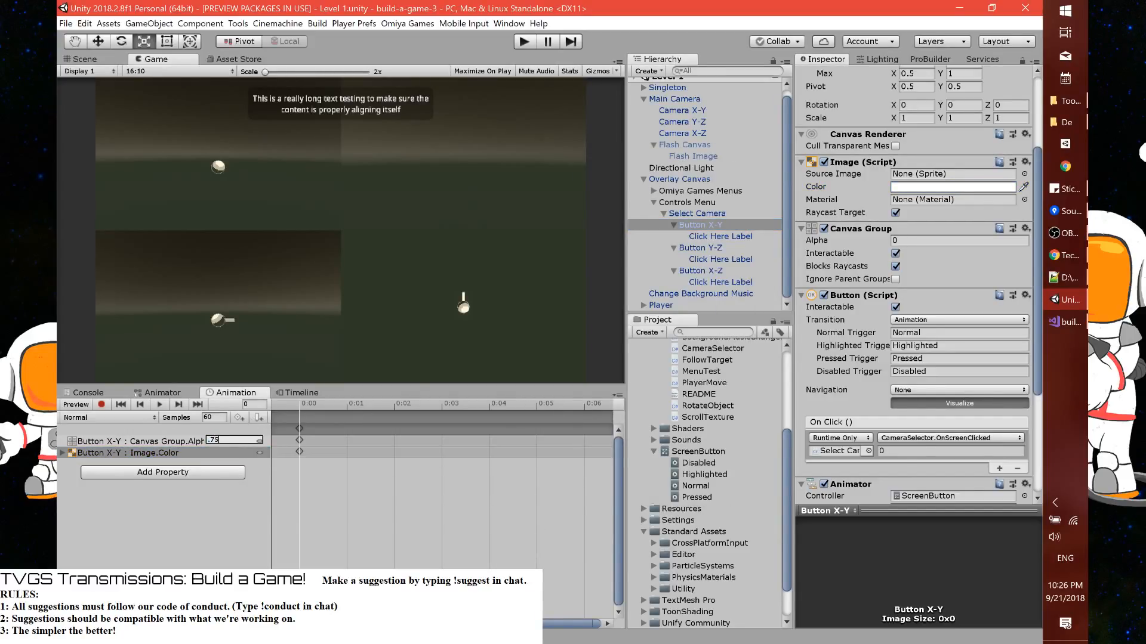
key("Return")
Try a Canvas Group Alpha of 0.75 and a black Image color directly on the Button X-Y object
left_click(949, 240)
type("1")
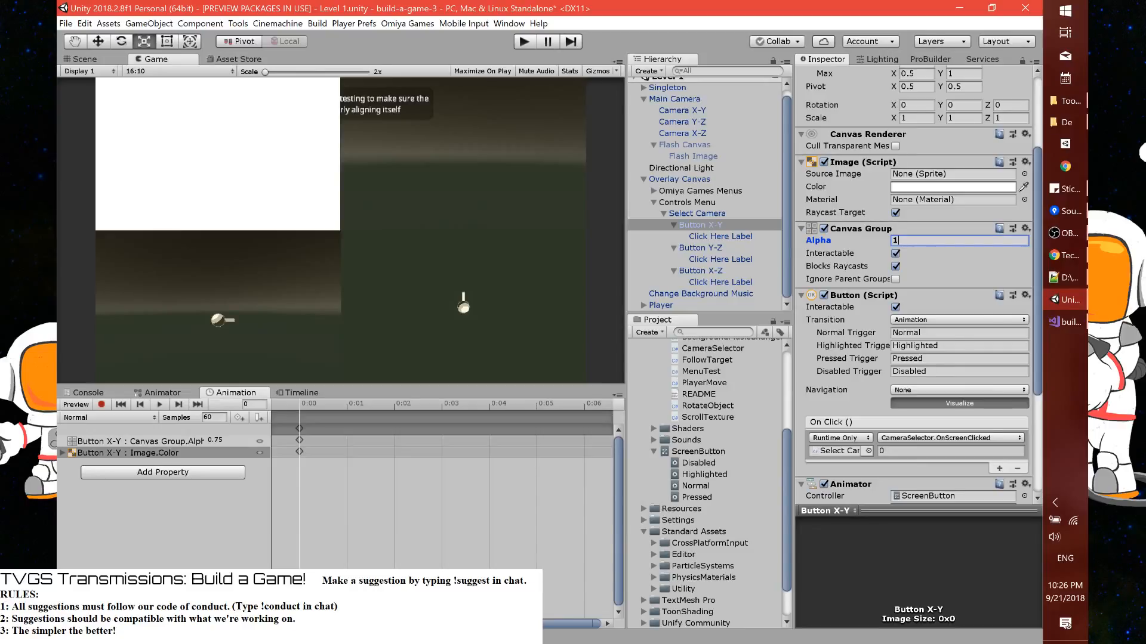
key("BackSpace")
type("0.75")
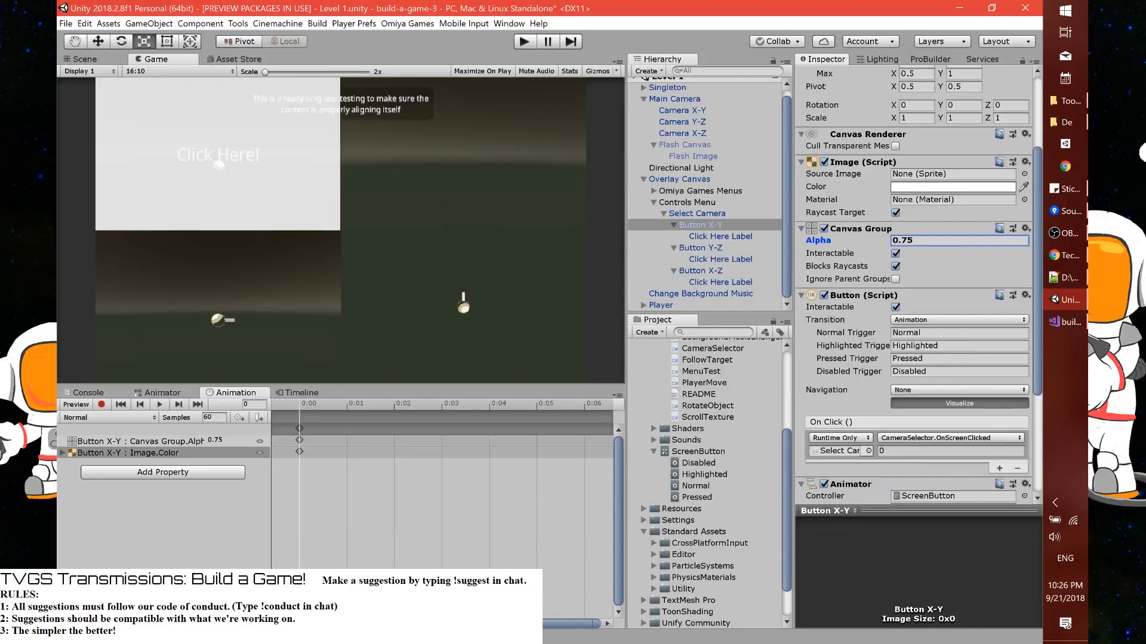
left_click(952, 187)
left_click_drag(635, 286, 599, 359)
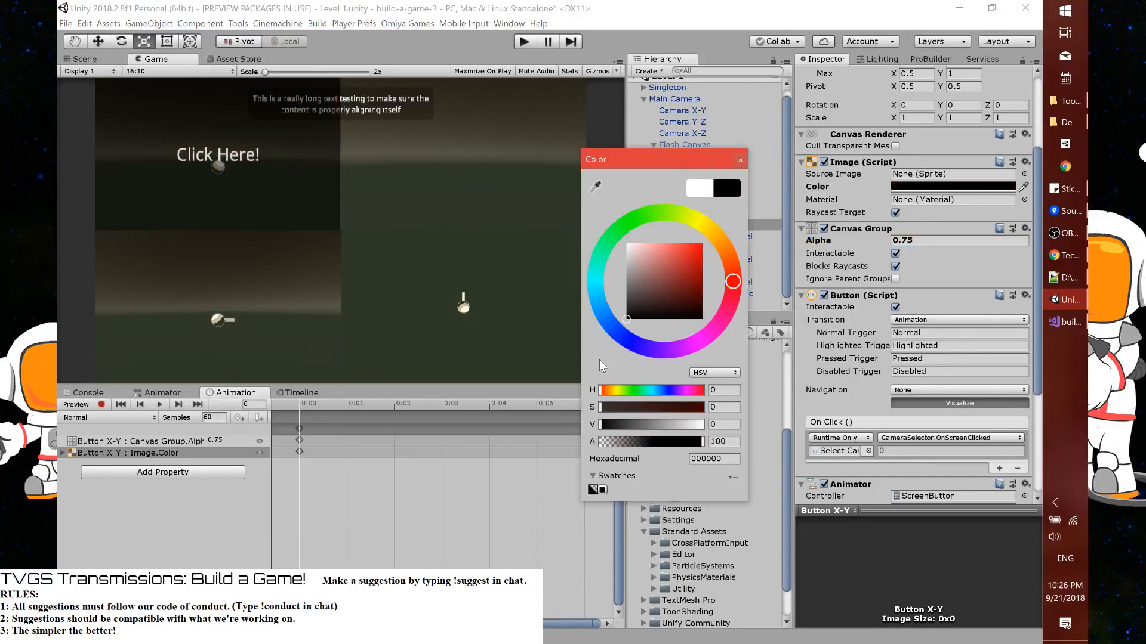
left_click(740, 161)
Check the Normal clip's Image Color channels and toggle the animation preview with Button Y-Z selected
left_click(67, 454)
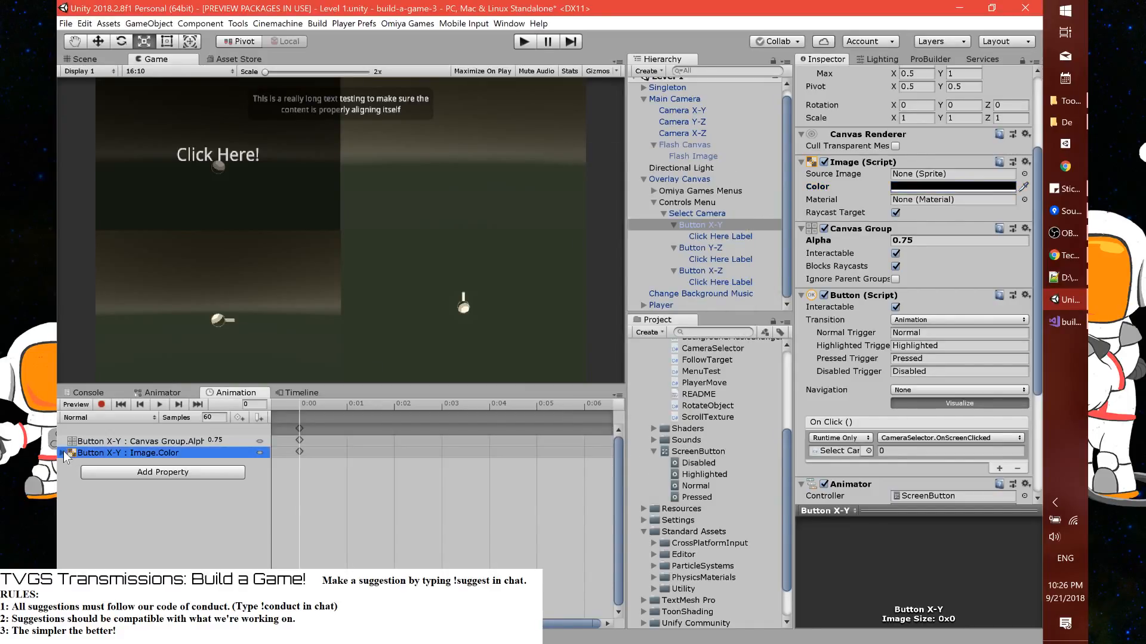
left_click(64, 453)
left_click(109, 418)
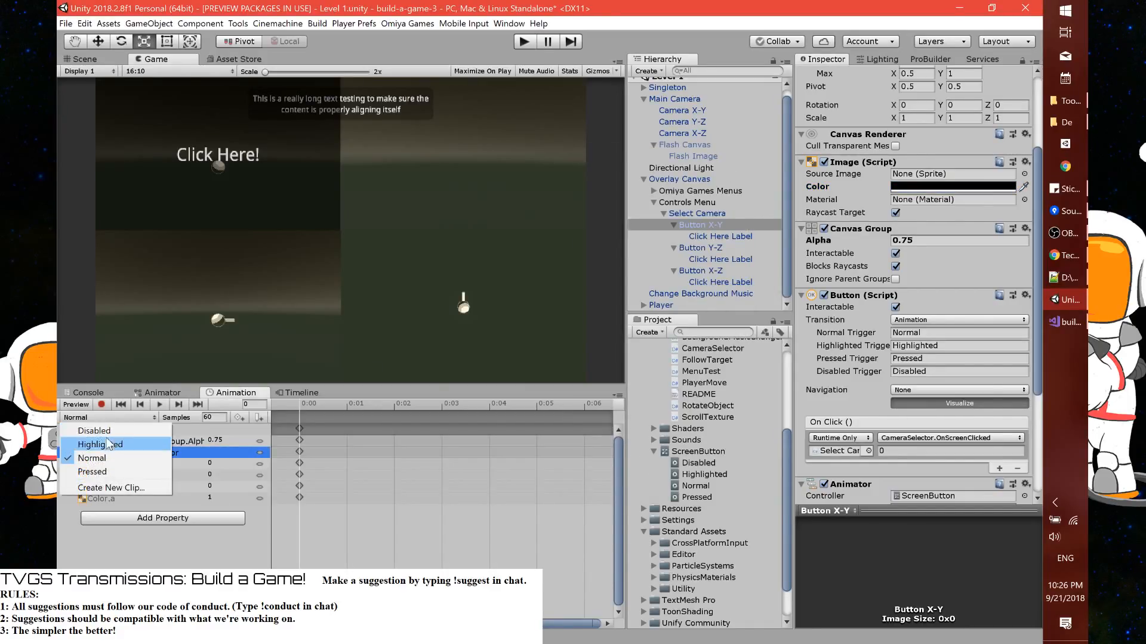
left_click(81, 412)
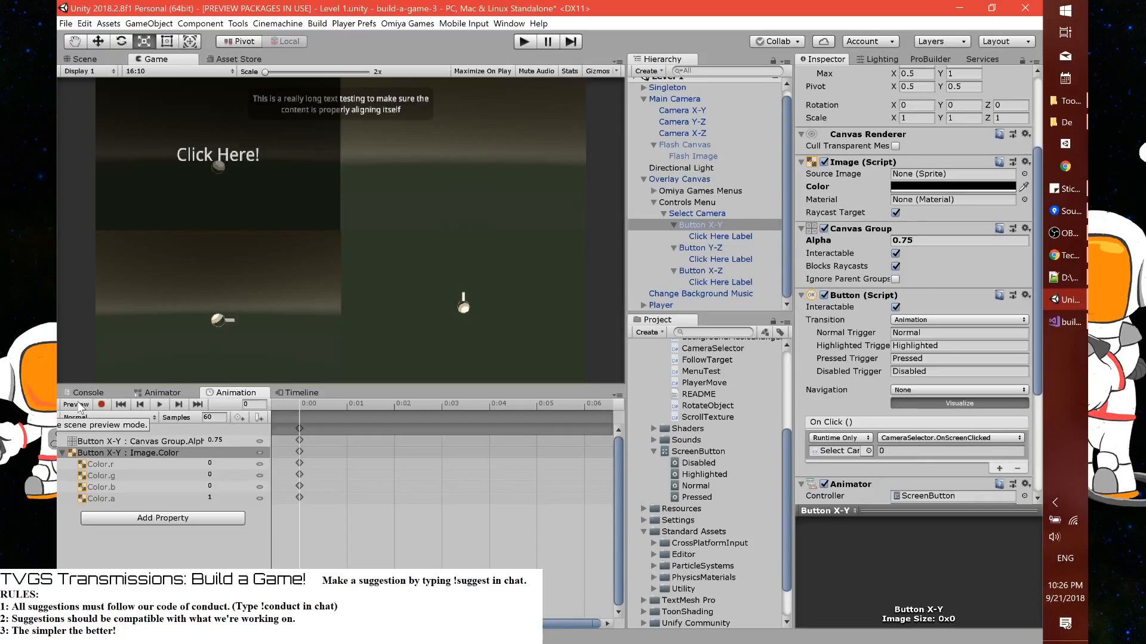
left_click(78, 403)
left_click(685, 250)
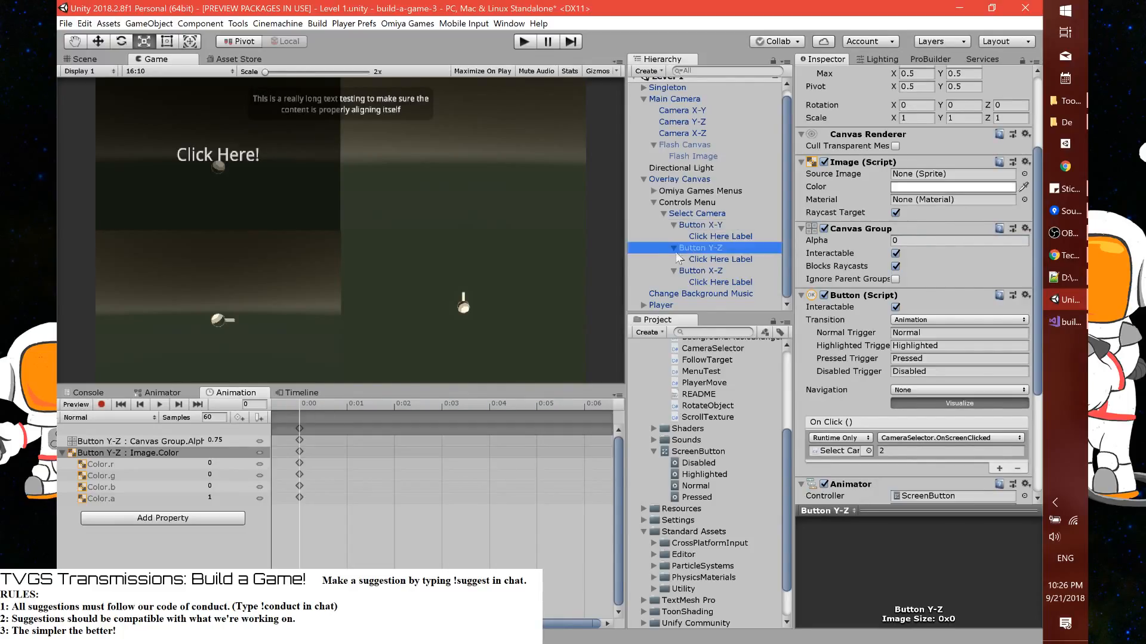
left_click(80, 407)
left_click(80, 407)
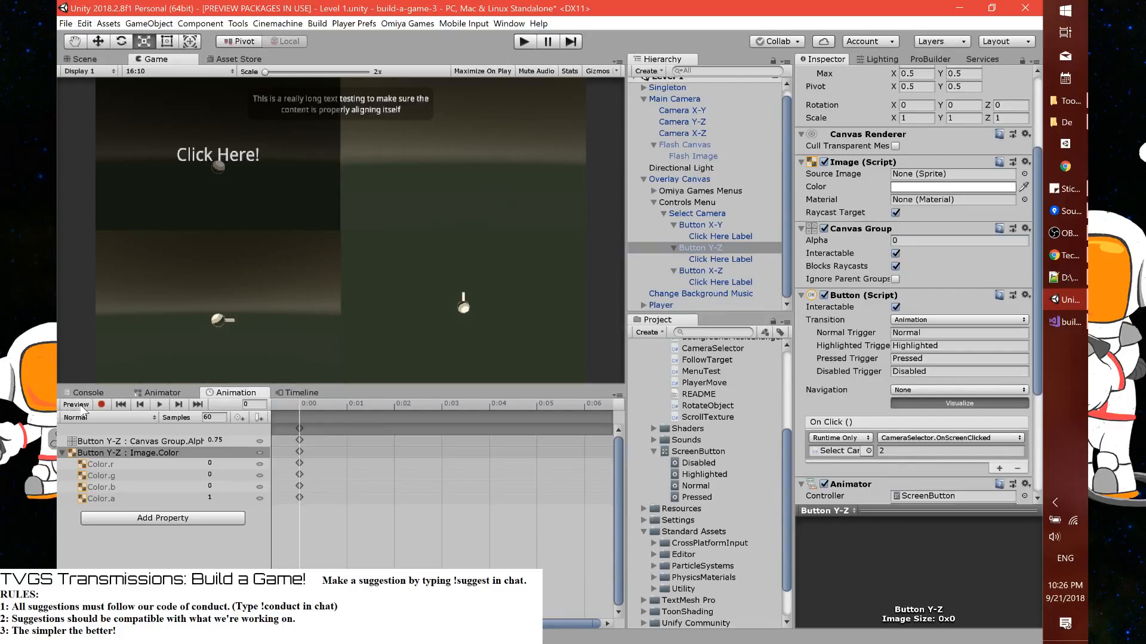
Revert Button X-Y's Canvas Group Alpha and Image Color to their prefab values
left_click(718, 230)
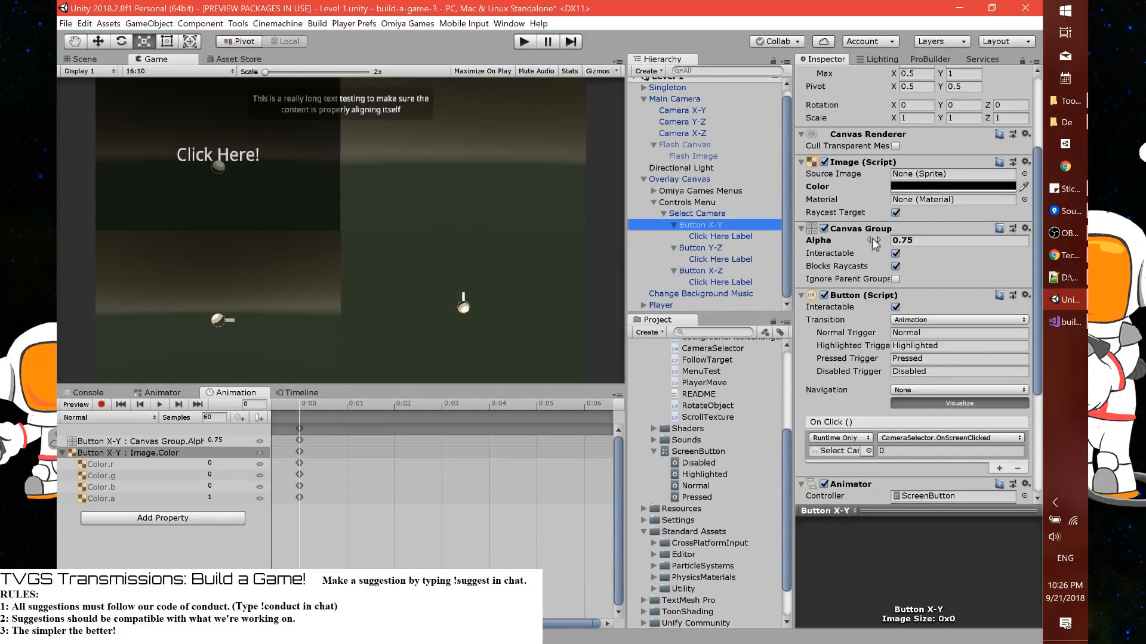
left_click(841, 242)
right_click(841, 242)
left_click(877, 245)
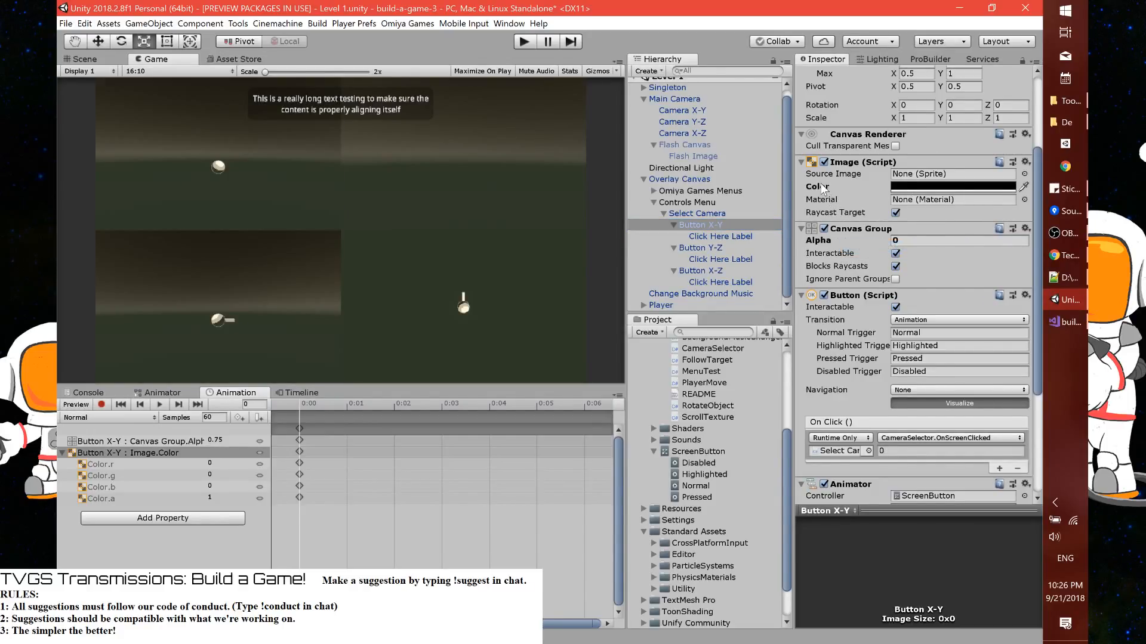
right_click(828, 193)
left_click(829, 192)
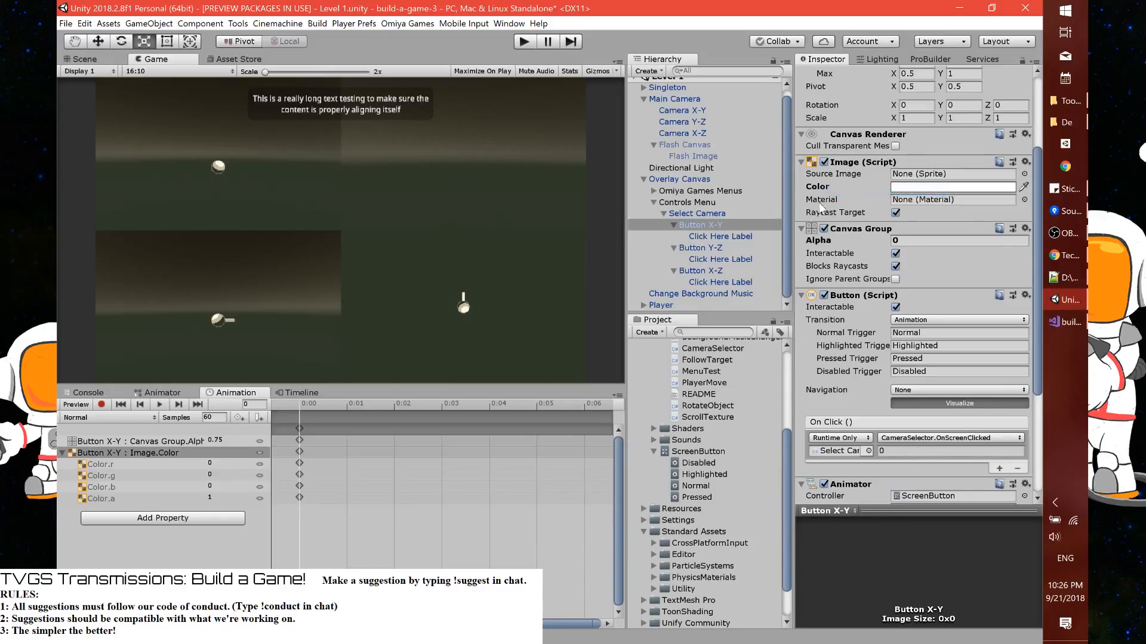
Preview the Normal clip on Button Y-Z, turn the preview off, and switch to the Highlighted clip
left_click(720, 250)
left_click(81, 402)
left_click(81, 403)
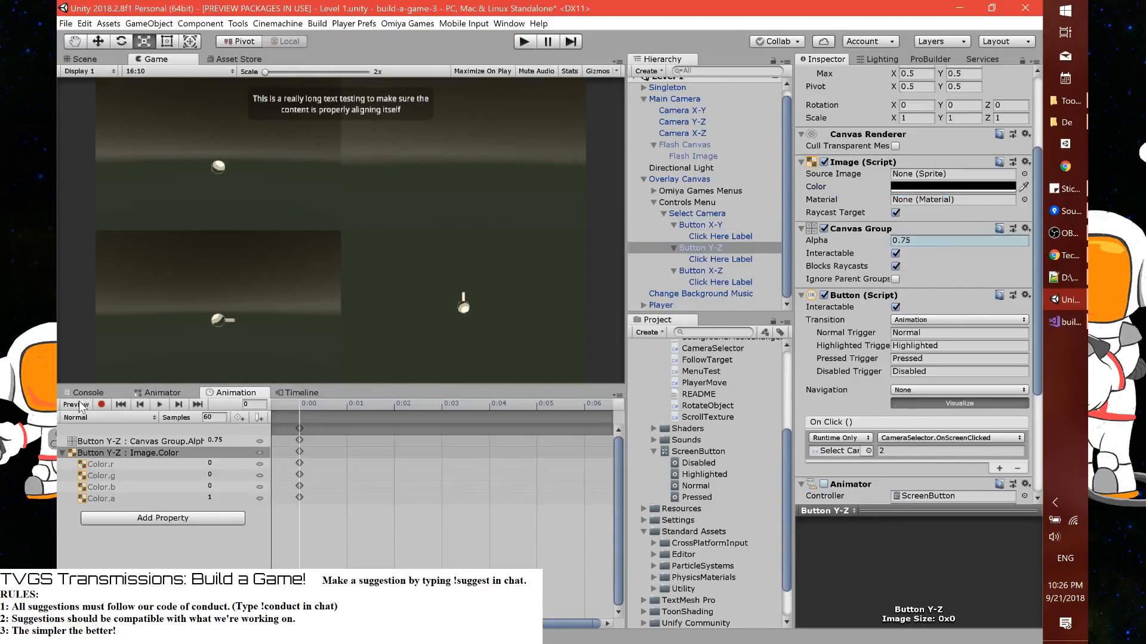
left_click(92, 420)
left_click(99, 443)
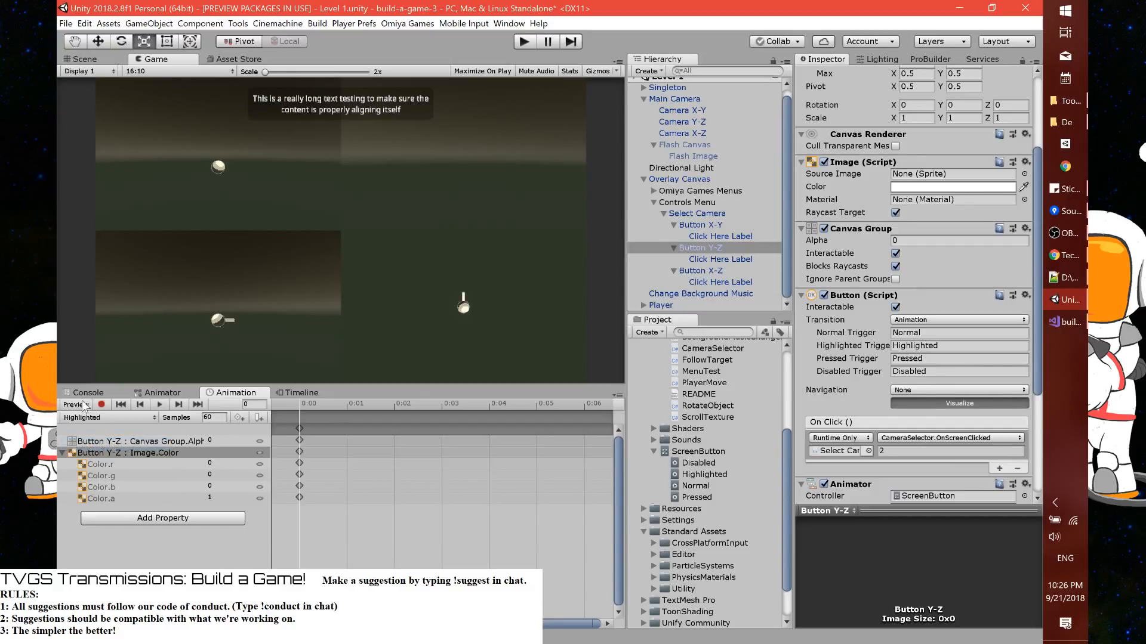
Compare with the Normal clip, then set the Highlighted clip's Canvas Group Alpha to 0.75
left_click(80, 404)
left_click(80, 404)
left_click(90, 418)
left_click(93, 457)
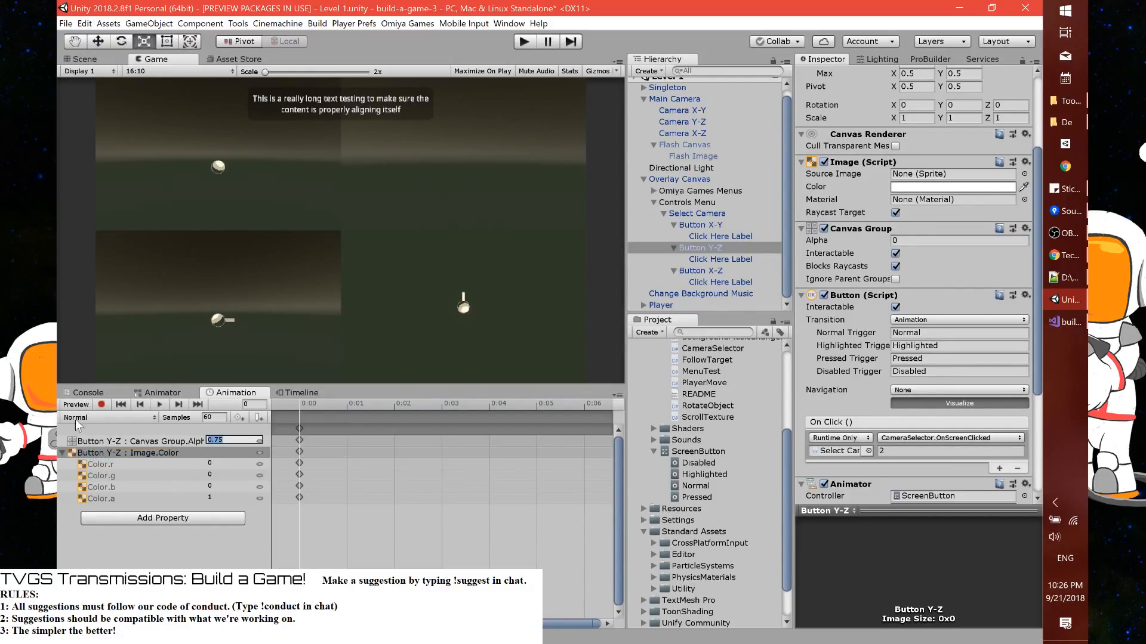
left_click(90, 418)
left_click(99, 444)
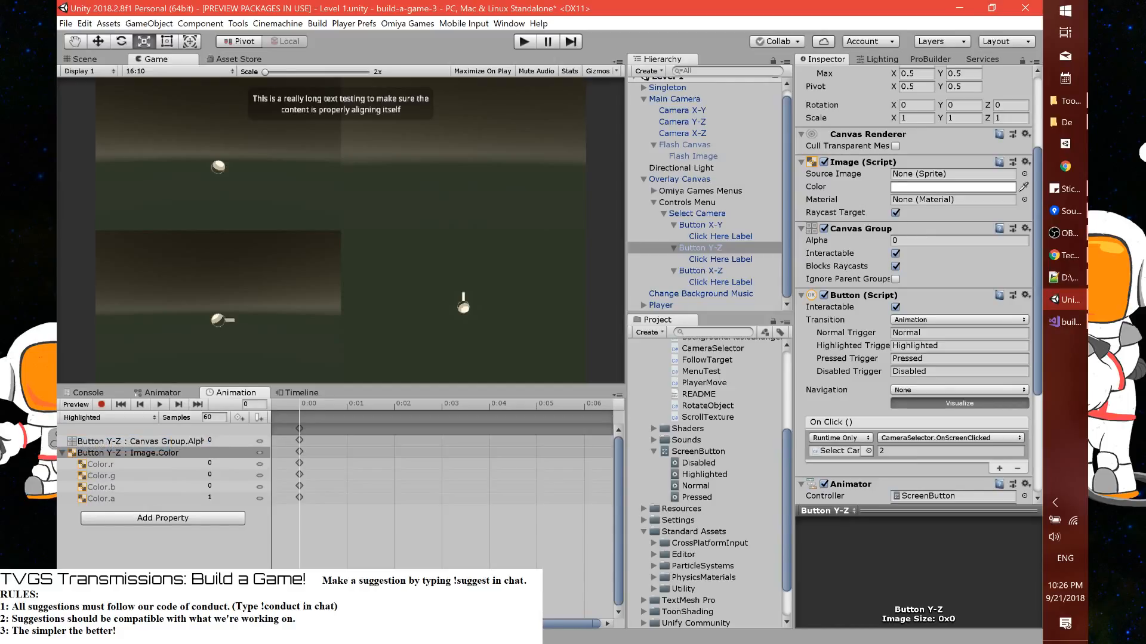
left_click(210, 440)
Record a muted green Image Color, hex 608E6C, into the Highlighted clip and stop recording
left_click(101, 404)
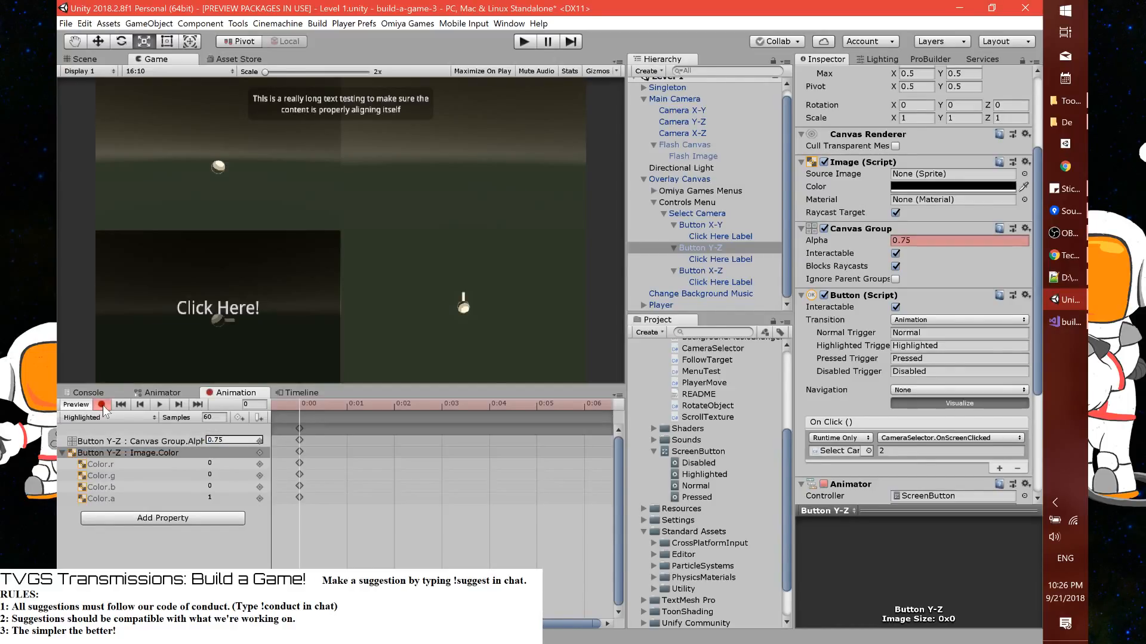
left_click(922, 187)
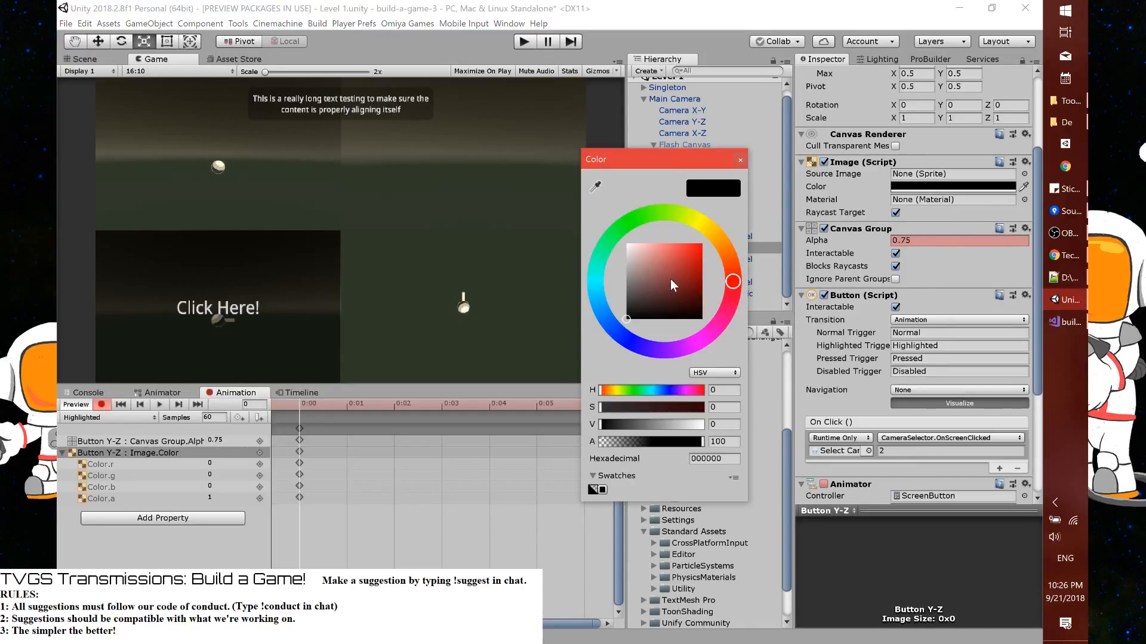
left_click_drag(637, 302, 626, 299)
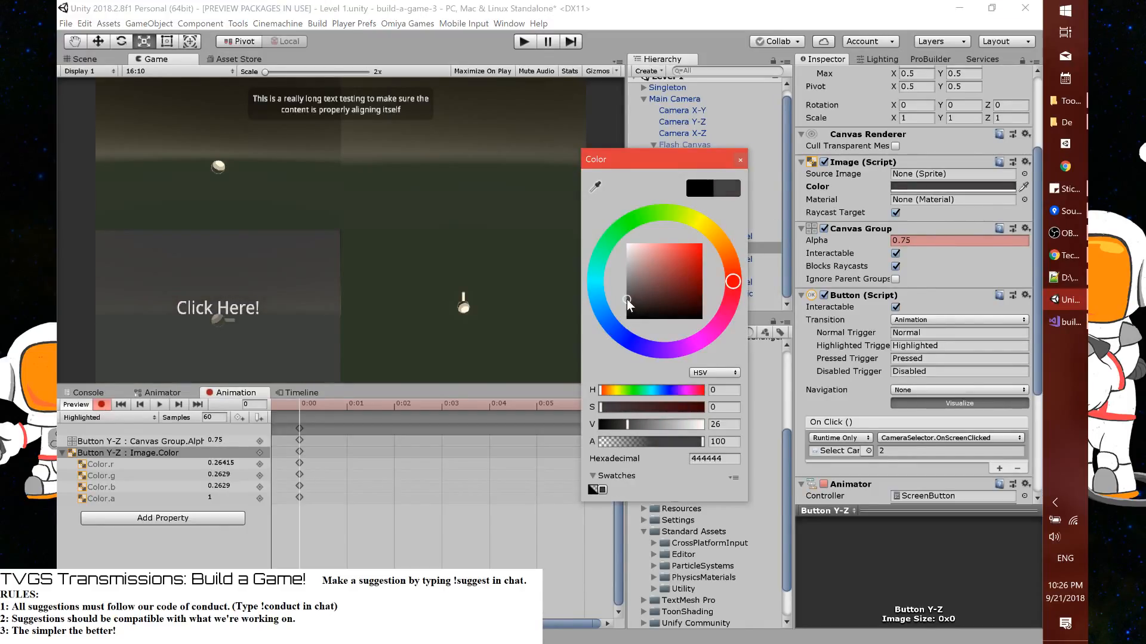
left_click(652, 299)
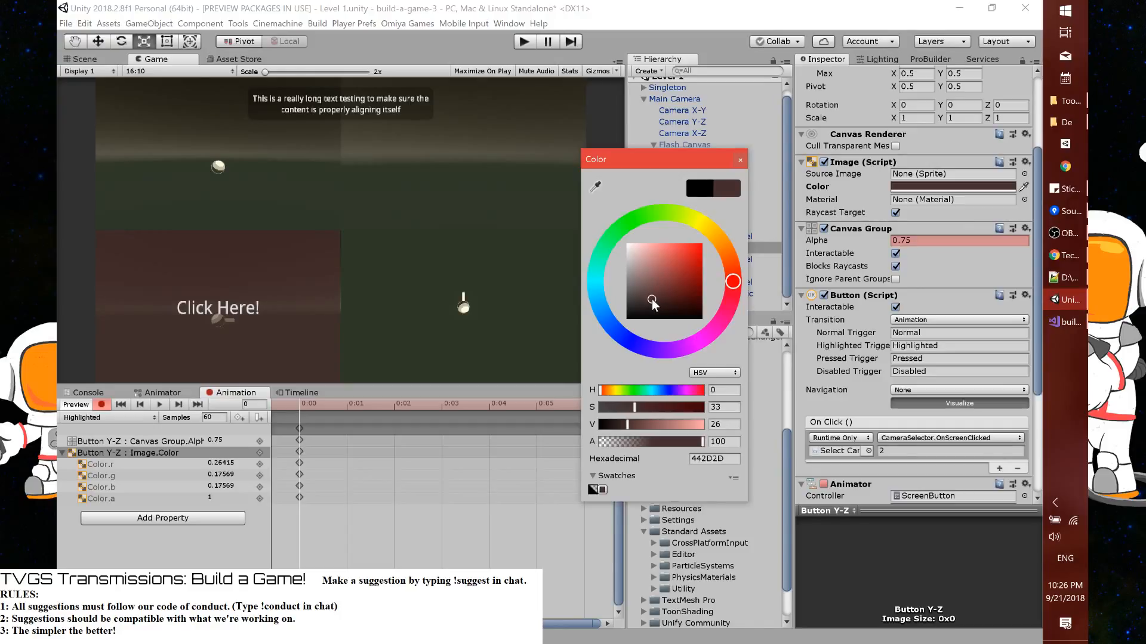
left_click_drag(703, 226, 615, 233)
left_click_drag(654, 287, 650, 277)
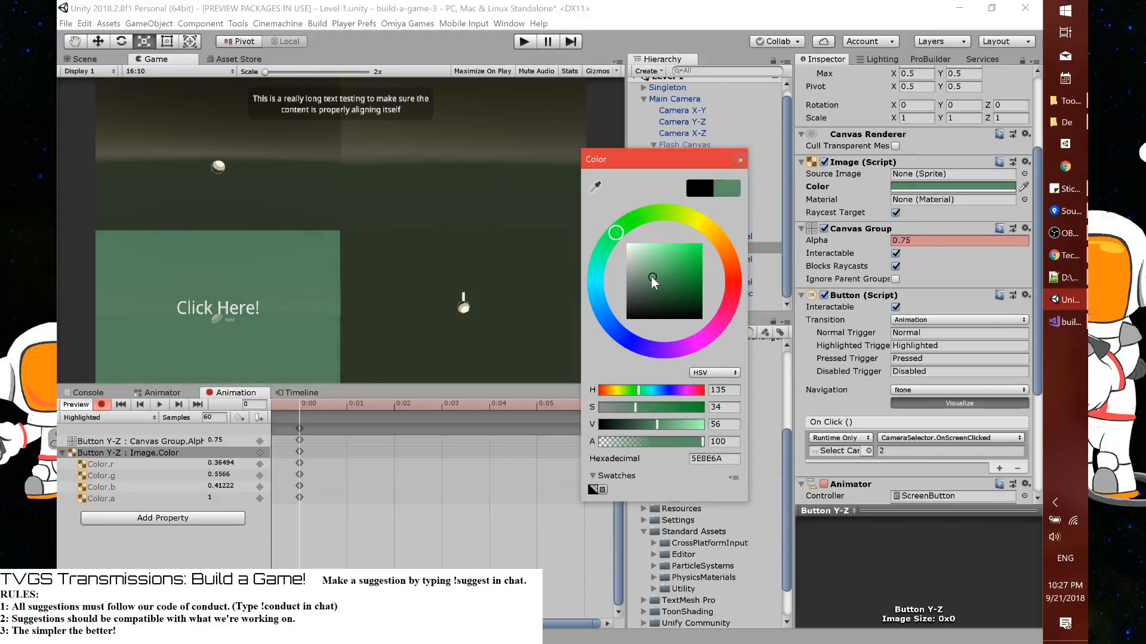
left_click(739, 160)
left_click(97, 405)
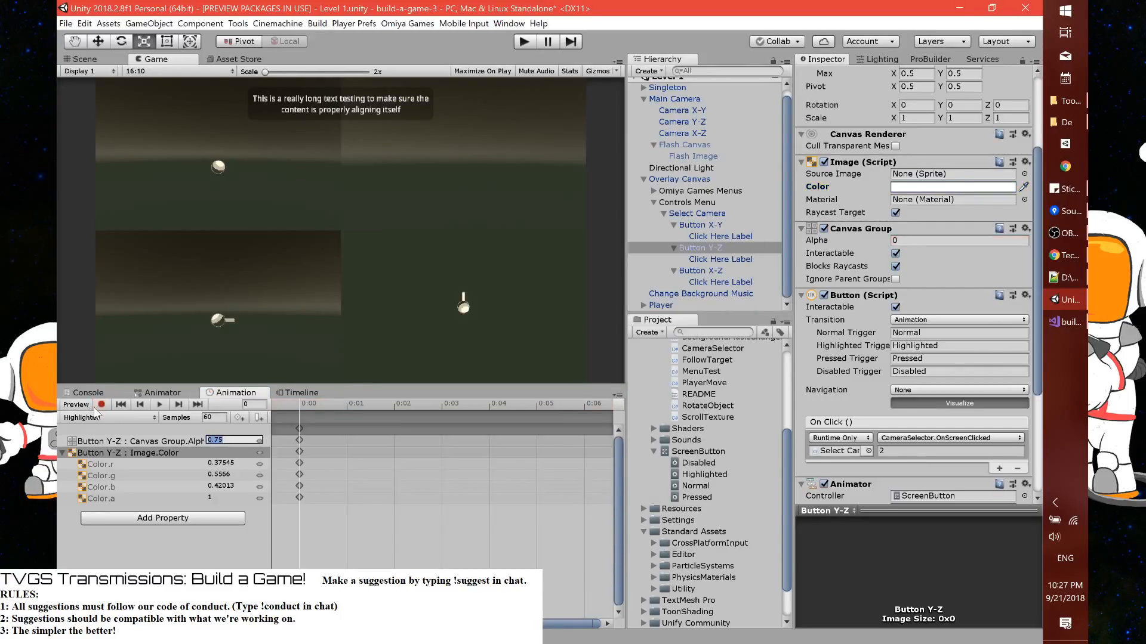
Switch to the Pressed clip and record a Canvas Group Alpha of 0.5 in it
left_click(96, 418)
left_click(89, 466)
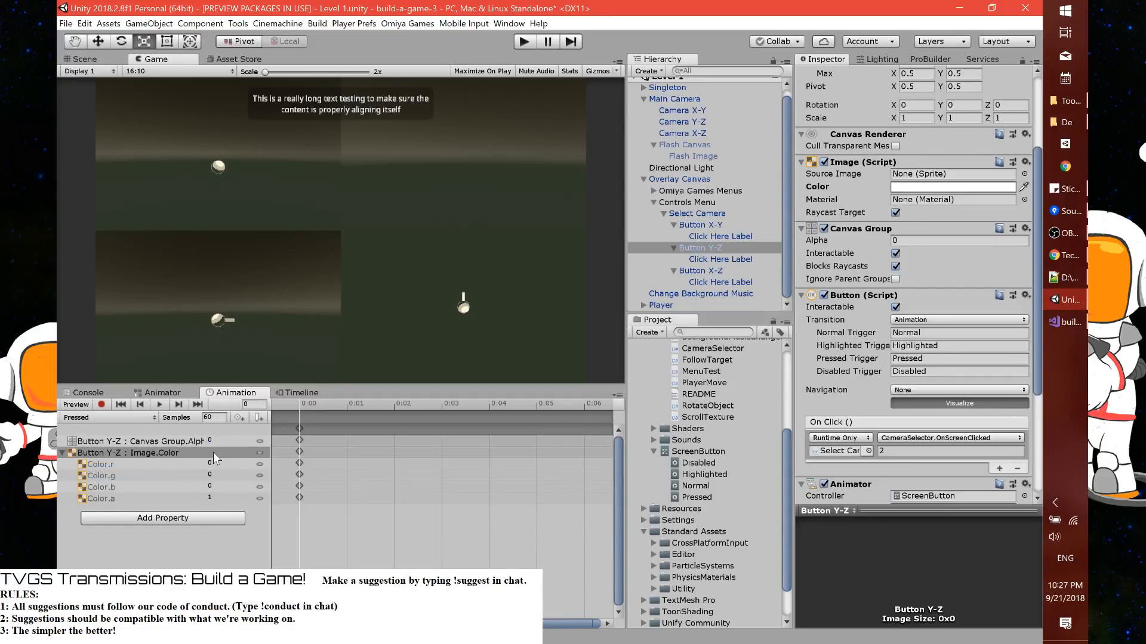
left_click(210, 440)
type("0.75")
left_click(100, 406)
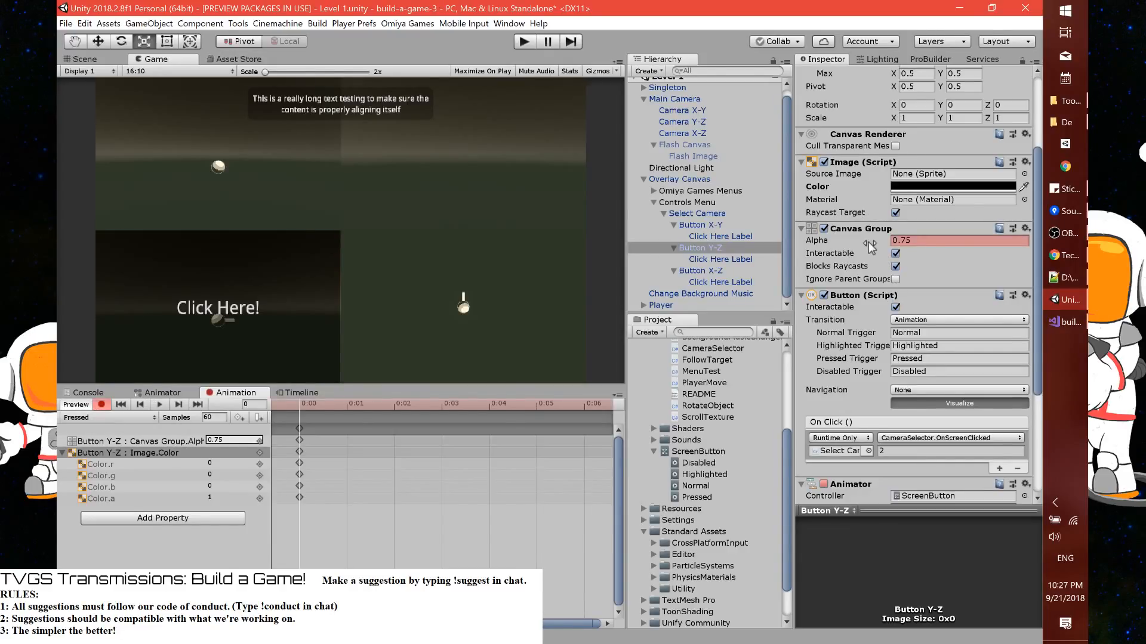
left_click_drag(867, 242, 862, 243)
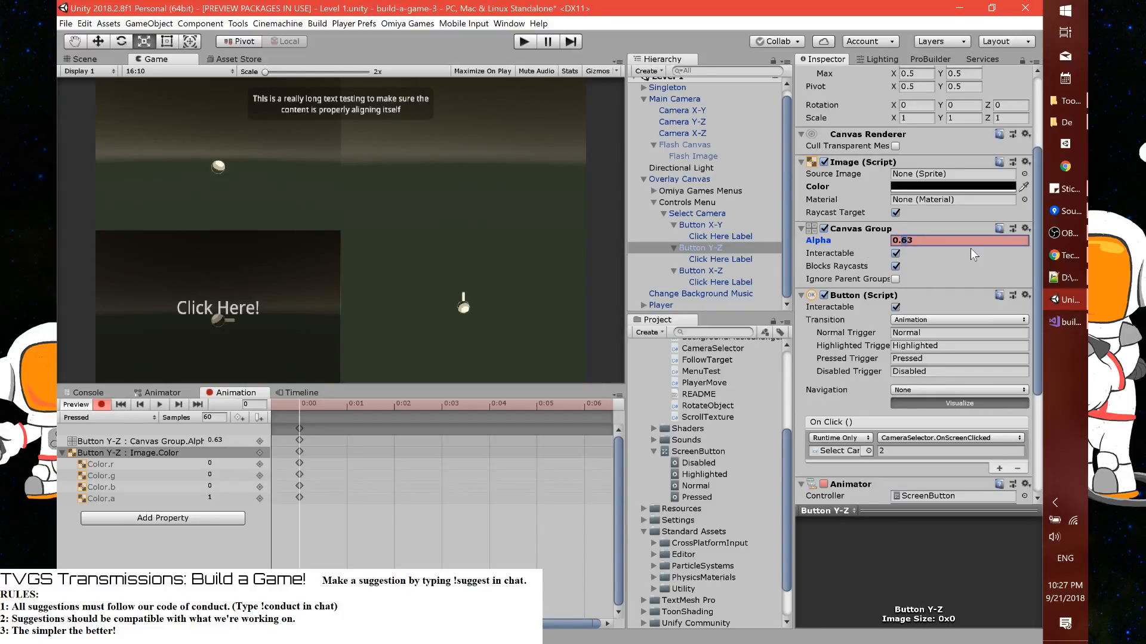
key("shift+Right")
type("5")
Record a muted olive Image Color in the Pressed clip and save the project
left_click(912, 187)
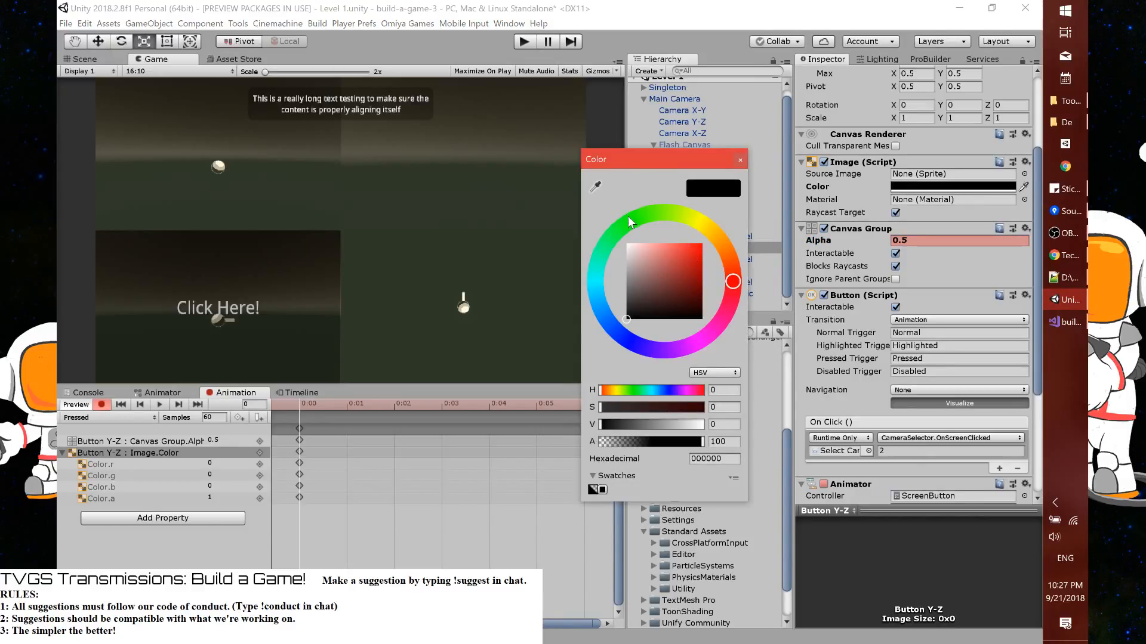
left_click_drag(653, 213, 689, 217)
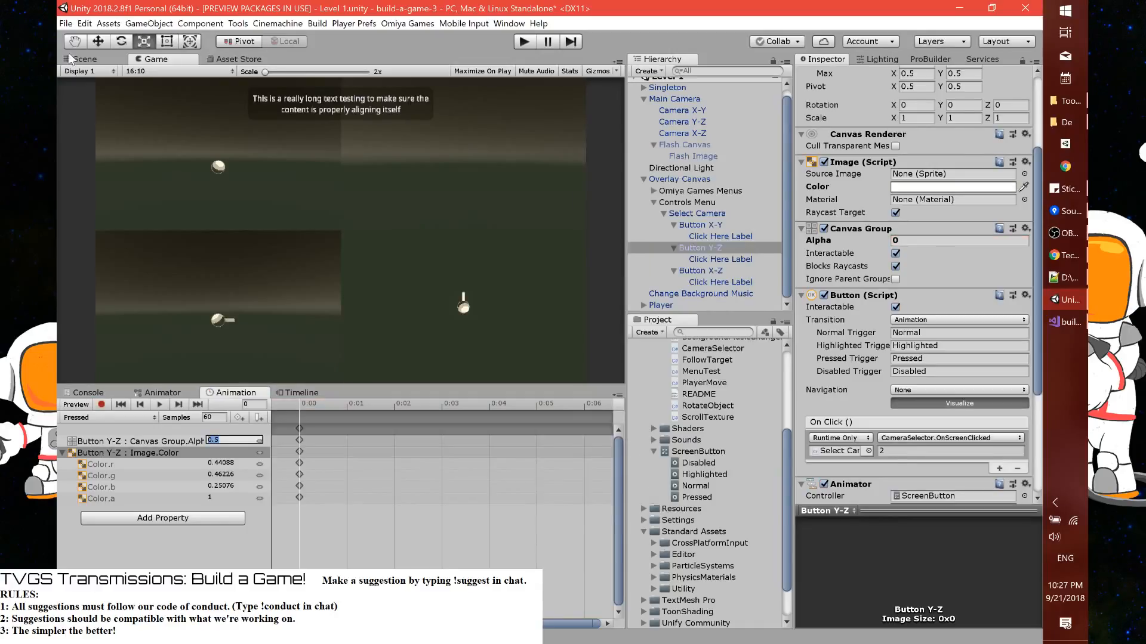
left_click(66, 24)
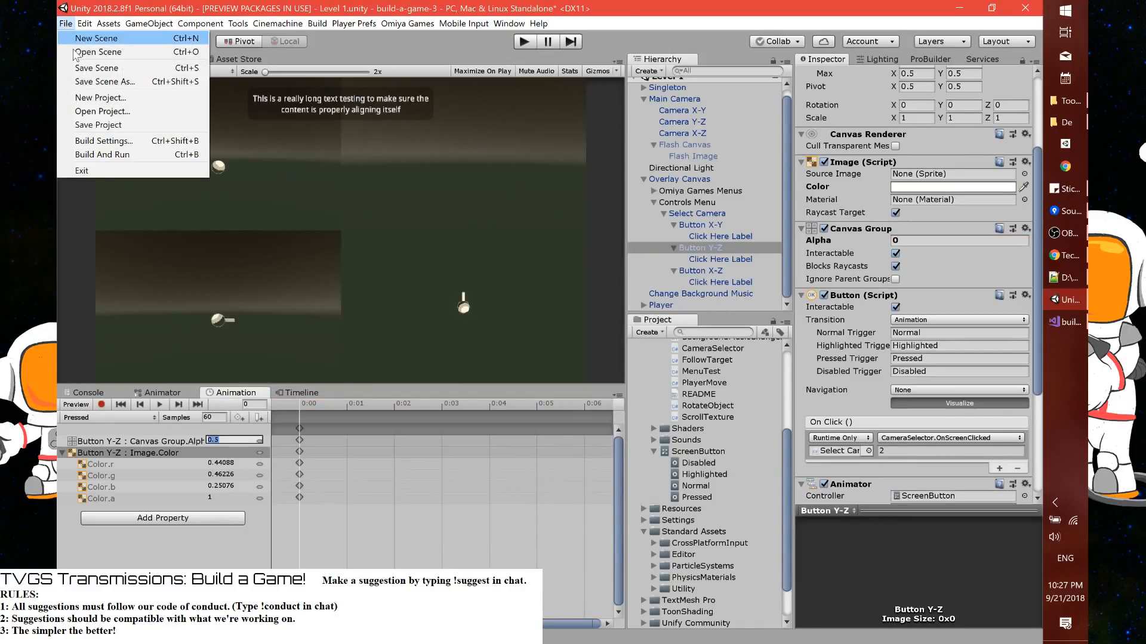
left_click(96, 126)
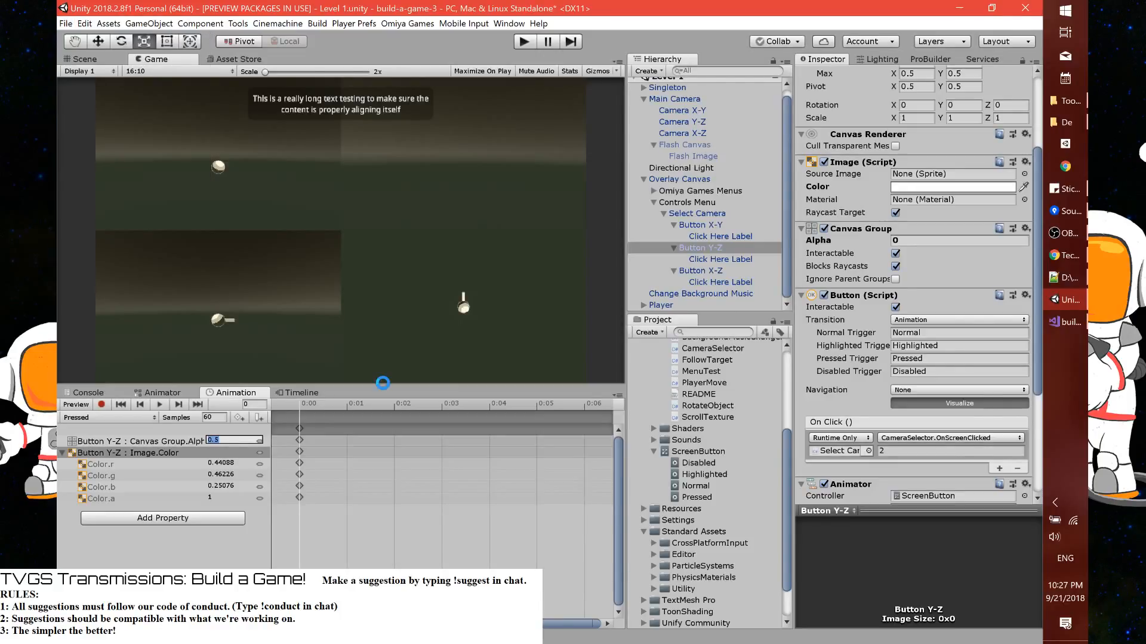
Enlarge the Game view and play the scene to test the screen buttons' highlight and camera switching
left_click_drag(383, 383, 383, 504)
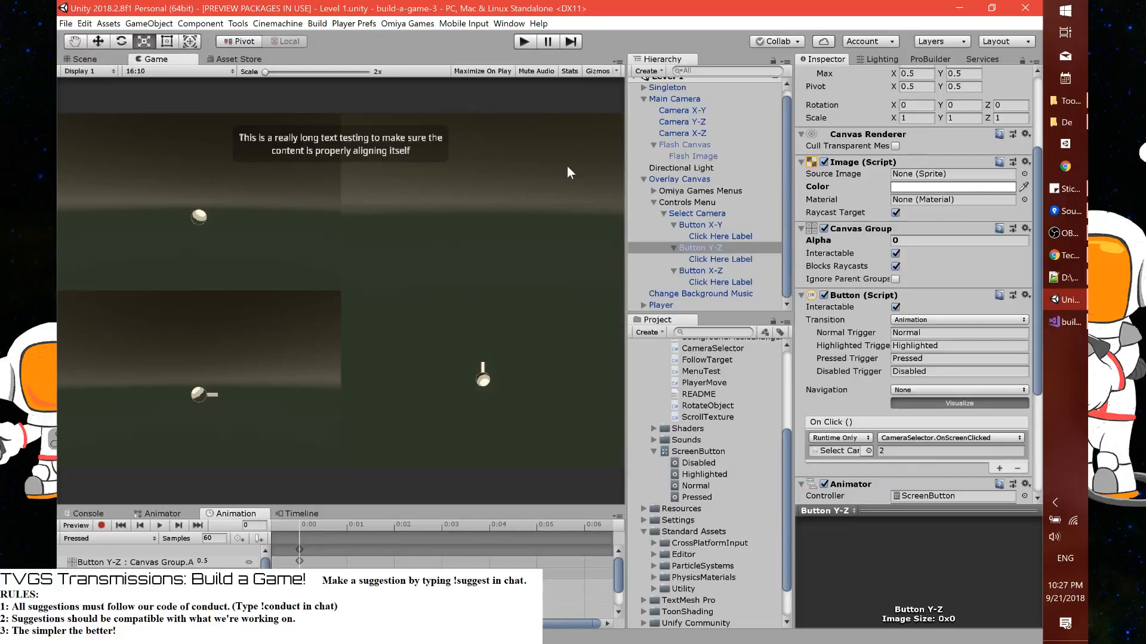
key("ctrl+p")
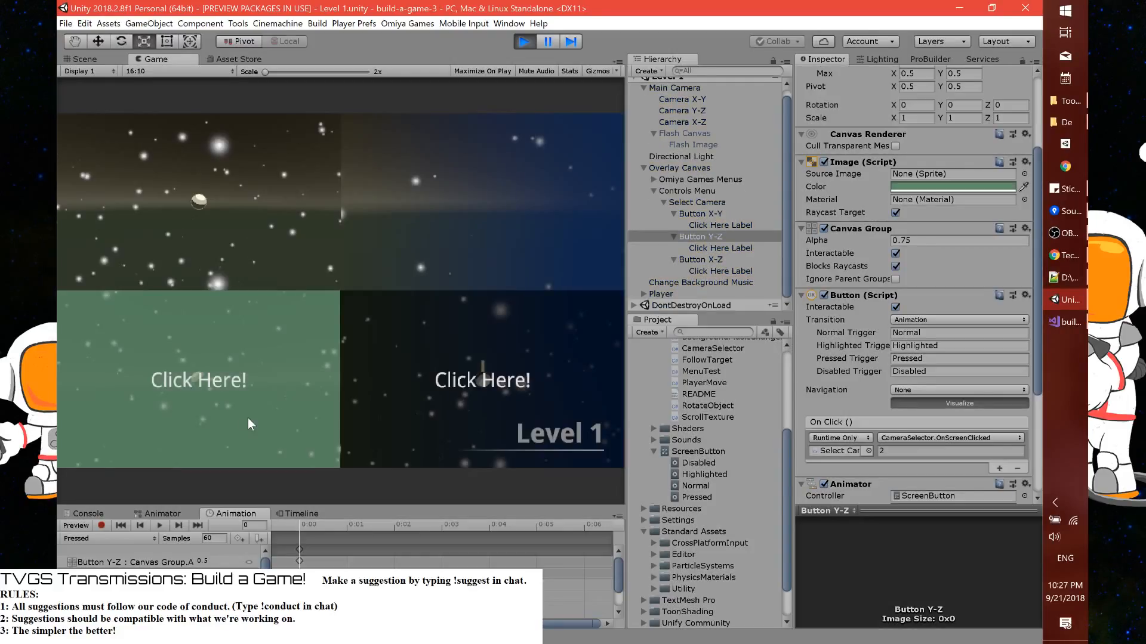
left_click(421, 202)
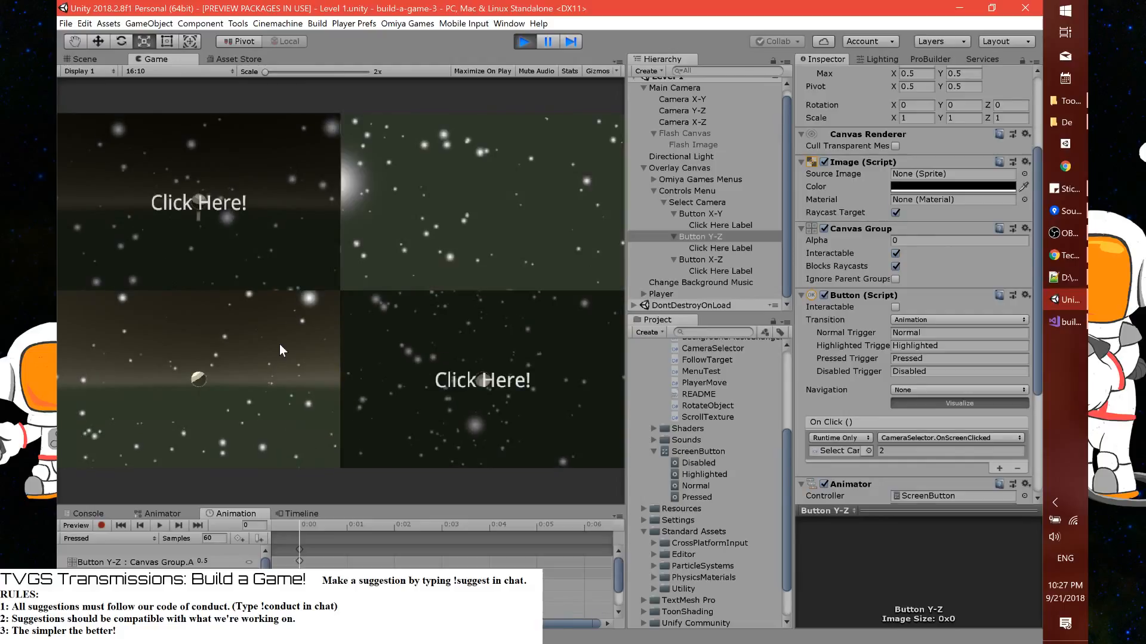
left_click(424, 427)
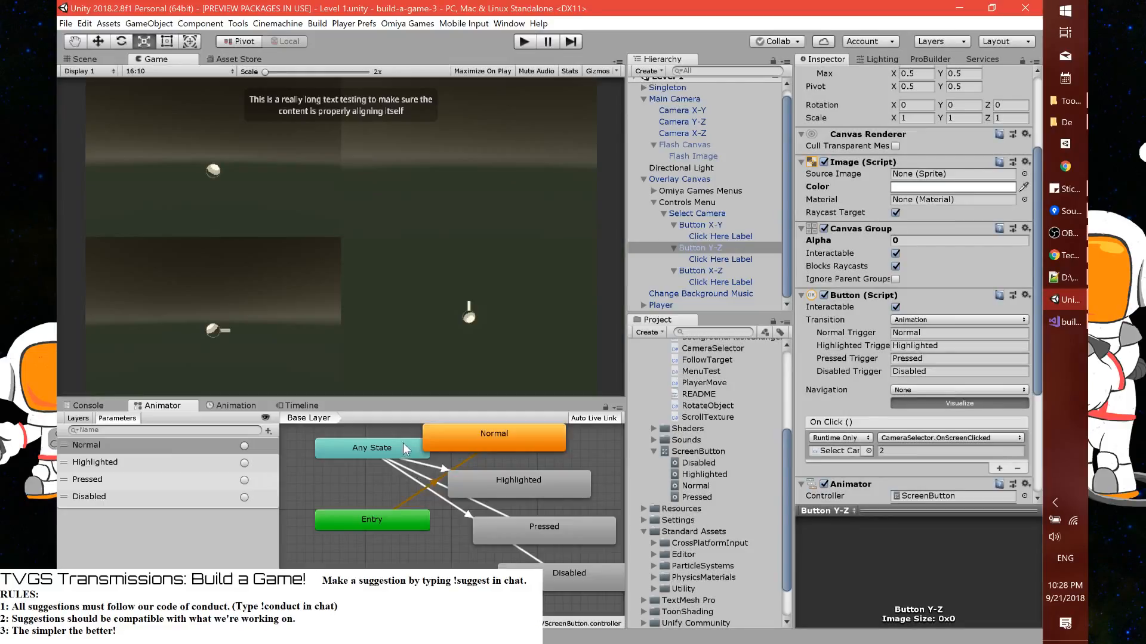
Move the Any State node aside and set the Transition Duration to 0.1 for its Normal, Pressed and Disabled transitions
left_click(335, 457)
left_click(383, 455)
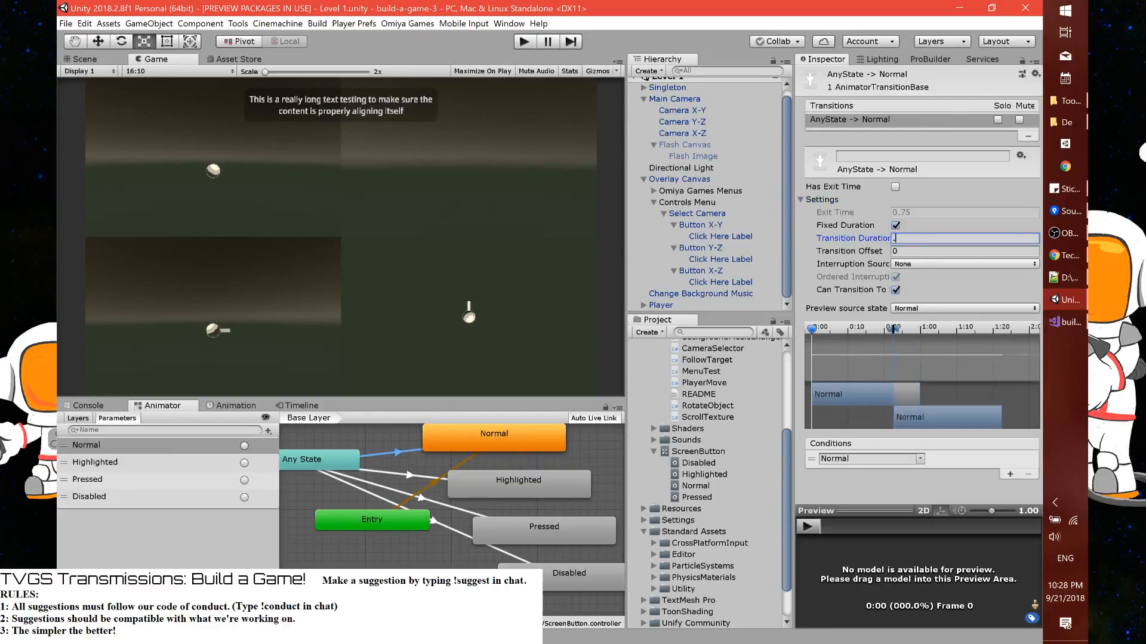
type(".1")
left_click(421, 497)
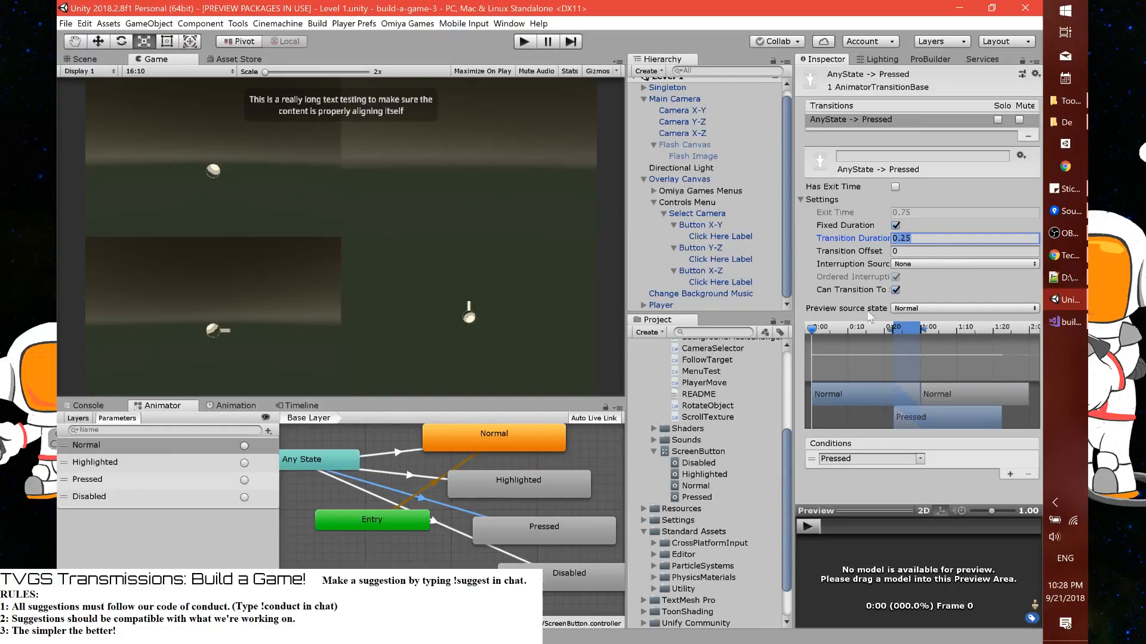
left_click(450, 530)
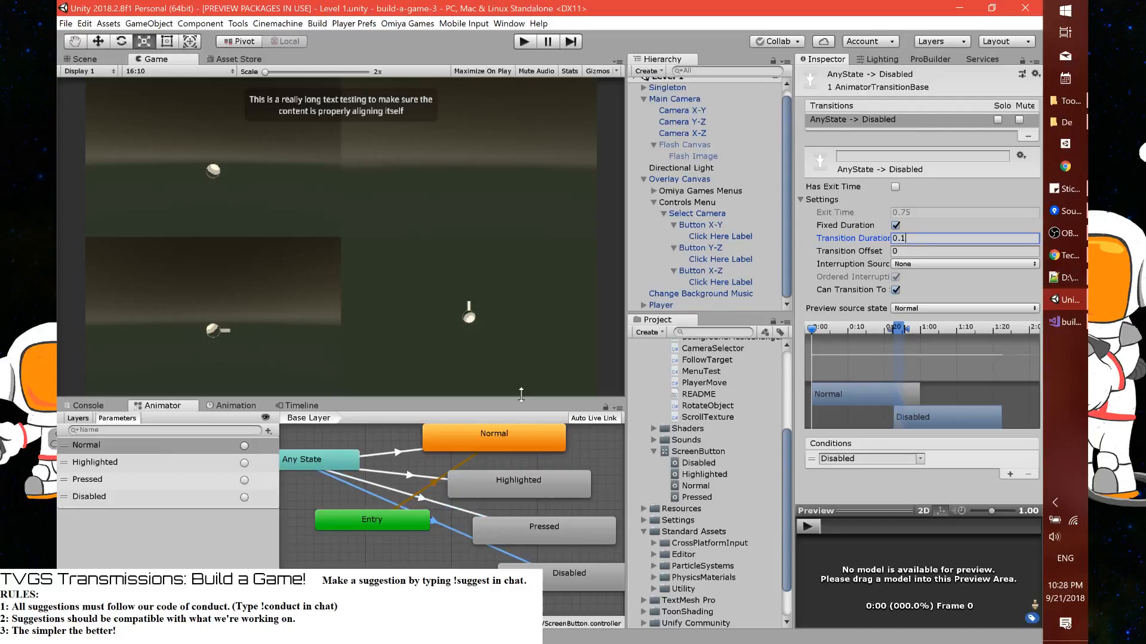
Set the Transition Duration of the Any State transitions to Normal and Pressed to 0.25
left_click(382, 456)
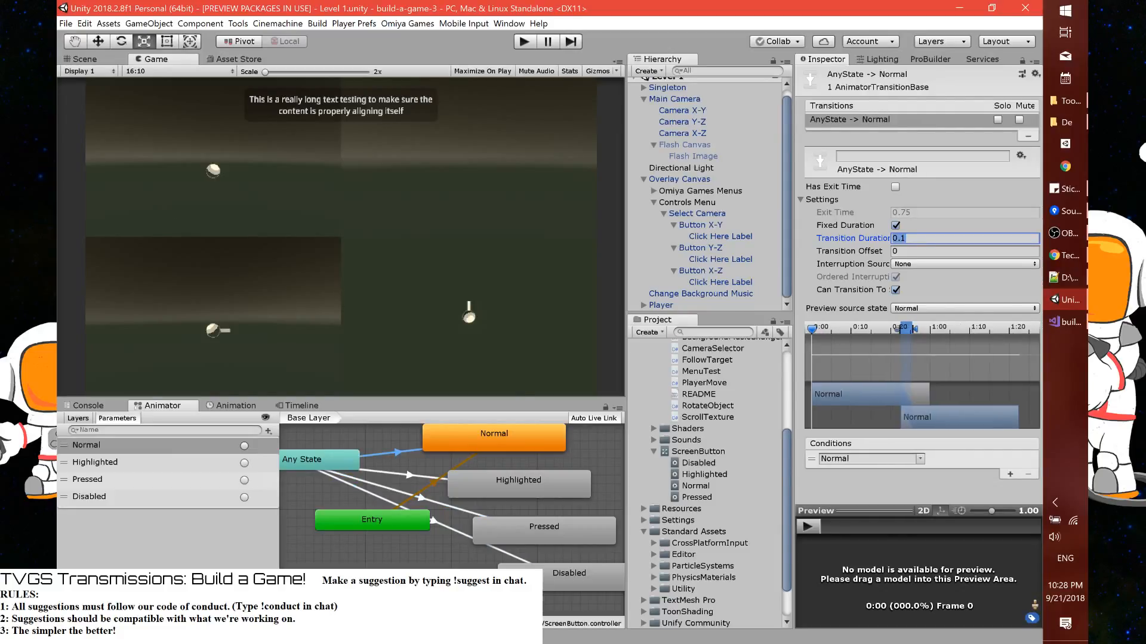
type("0.25")
left_click(421, 497)
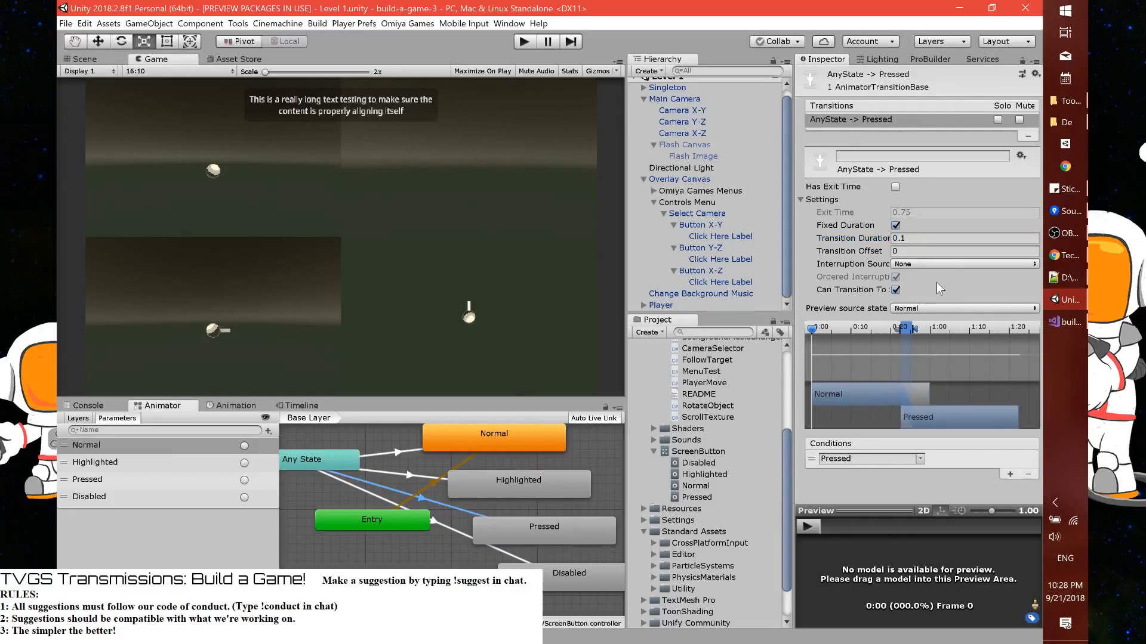
left_click(944, 241)
type("0.25")
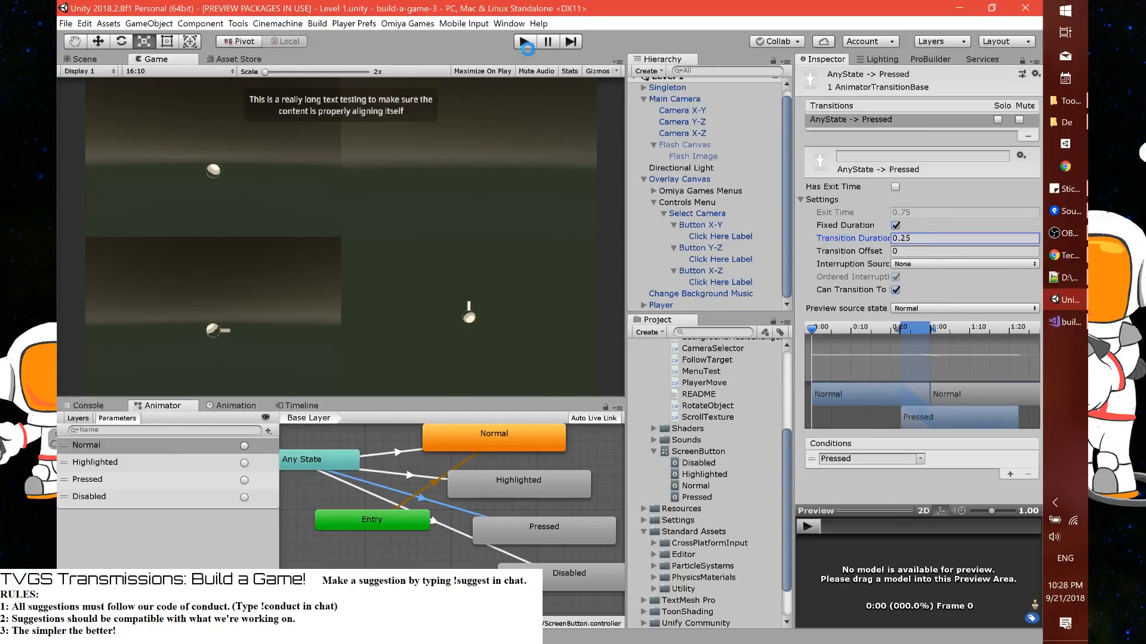
Play the scene and test the button transitions by switching repeatedly between the three camera screens
left_click(525, 42)
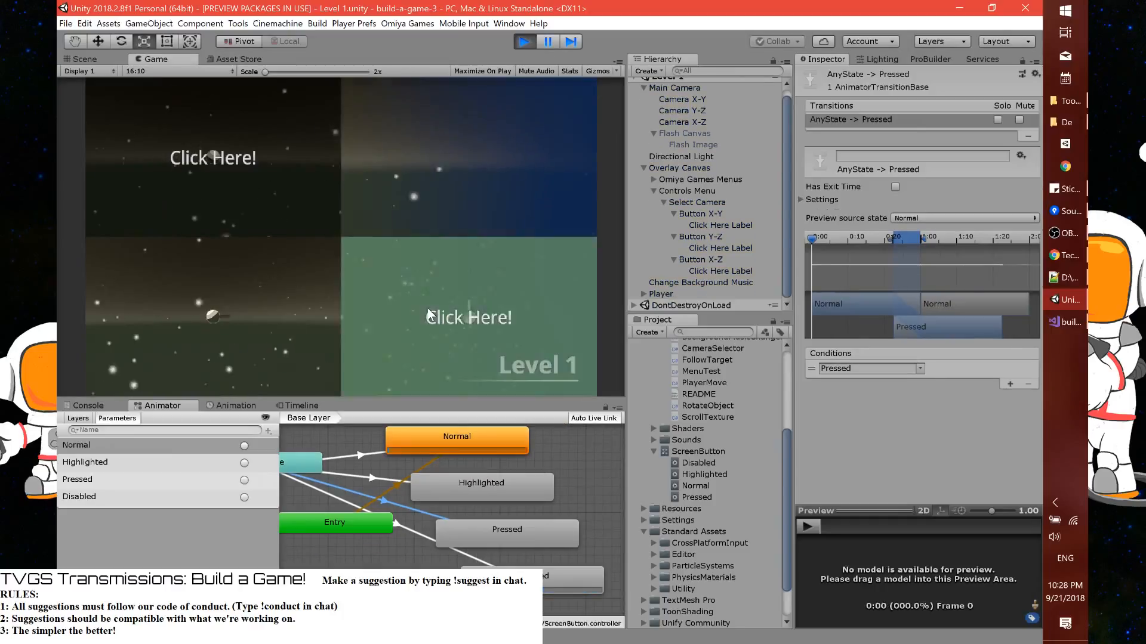
left_click(289, 195)
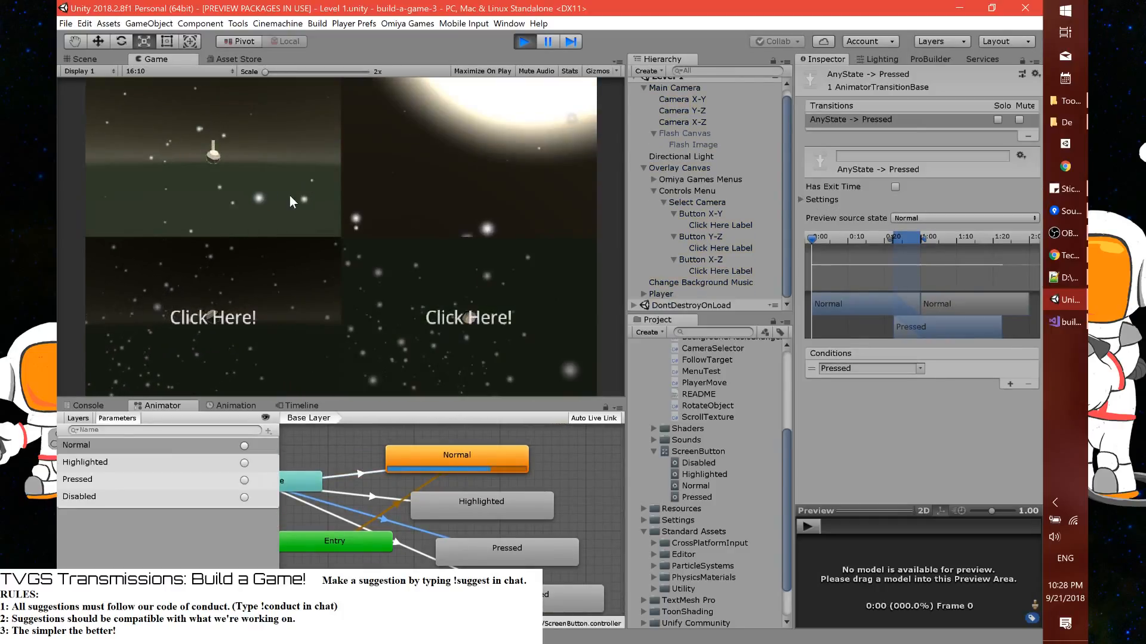
left_click(450, 316)
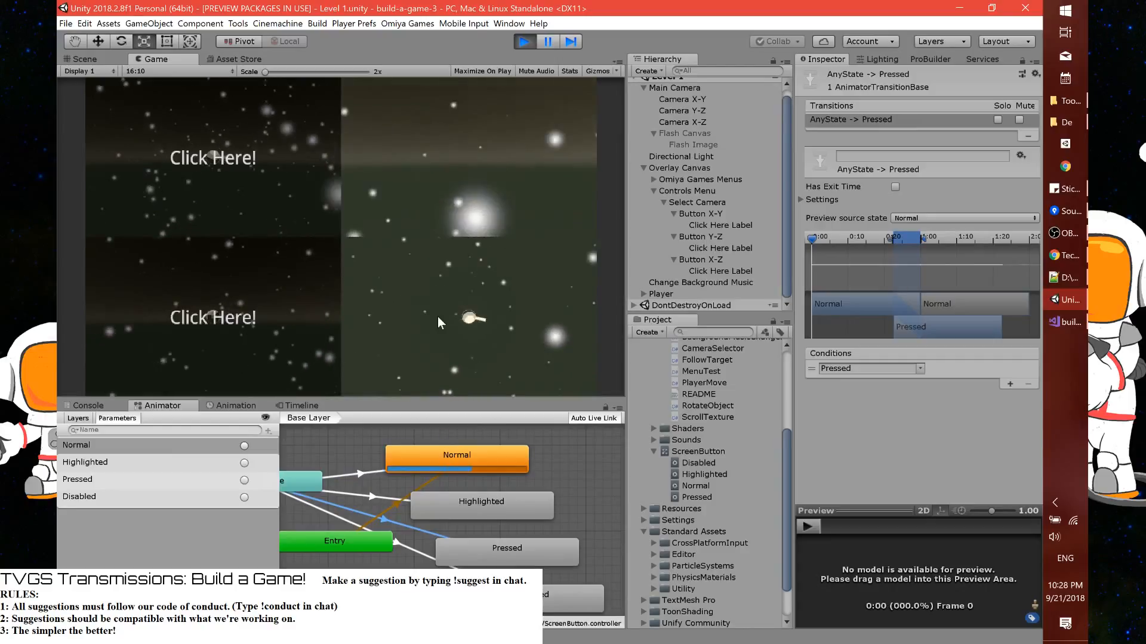
left_click(438, 316)
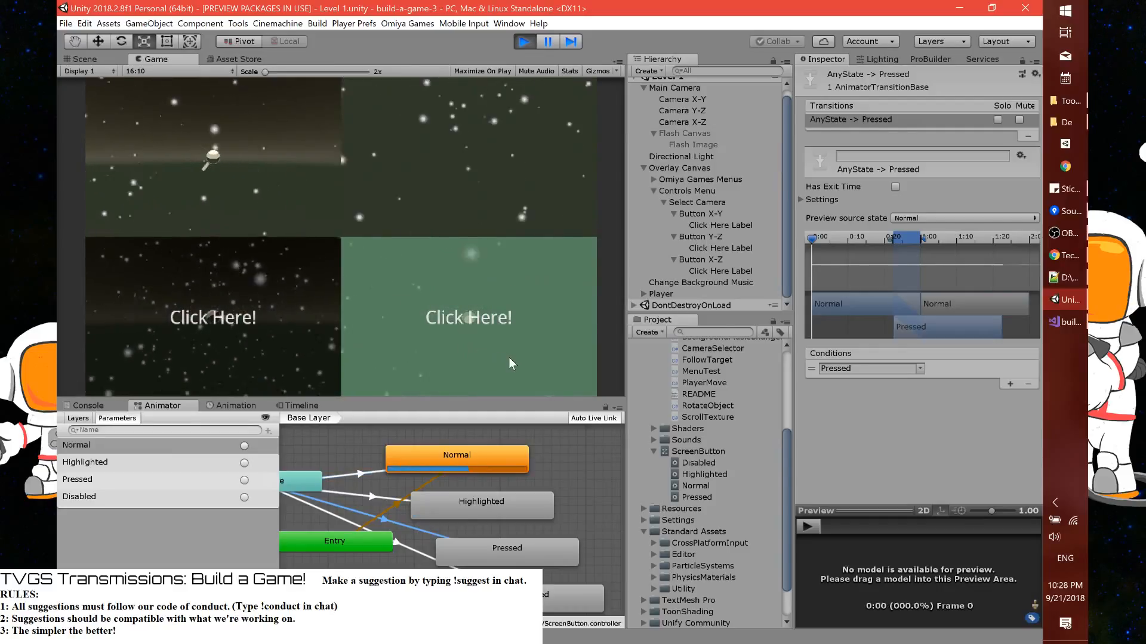
left_click(509, 357)
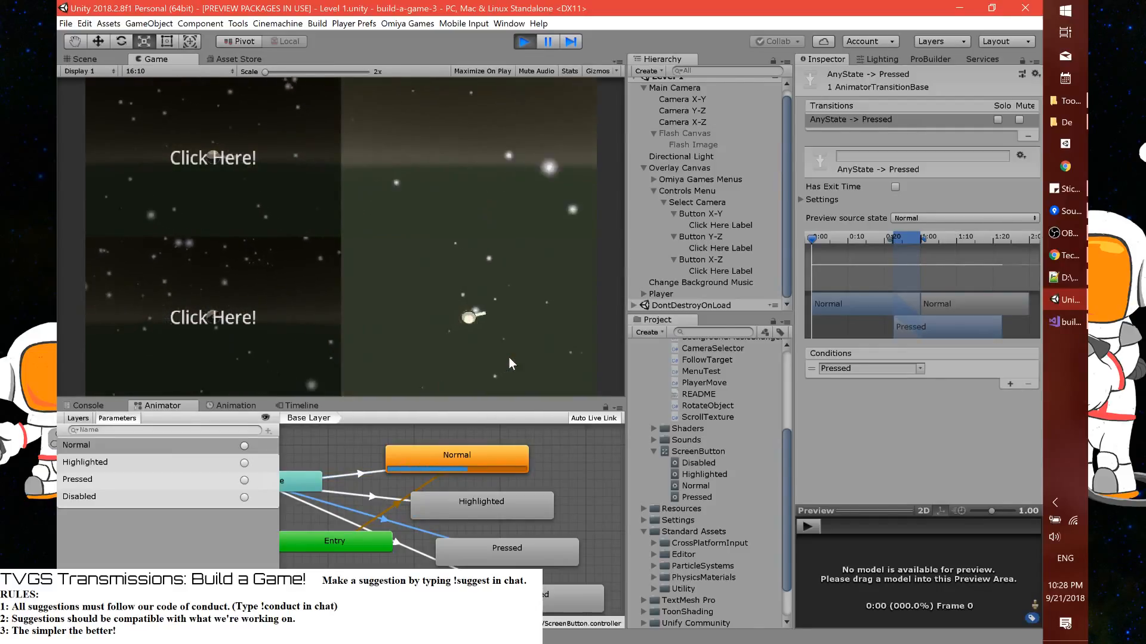
left_click(305, 203)
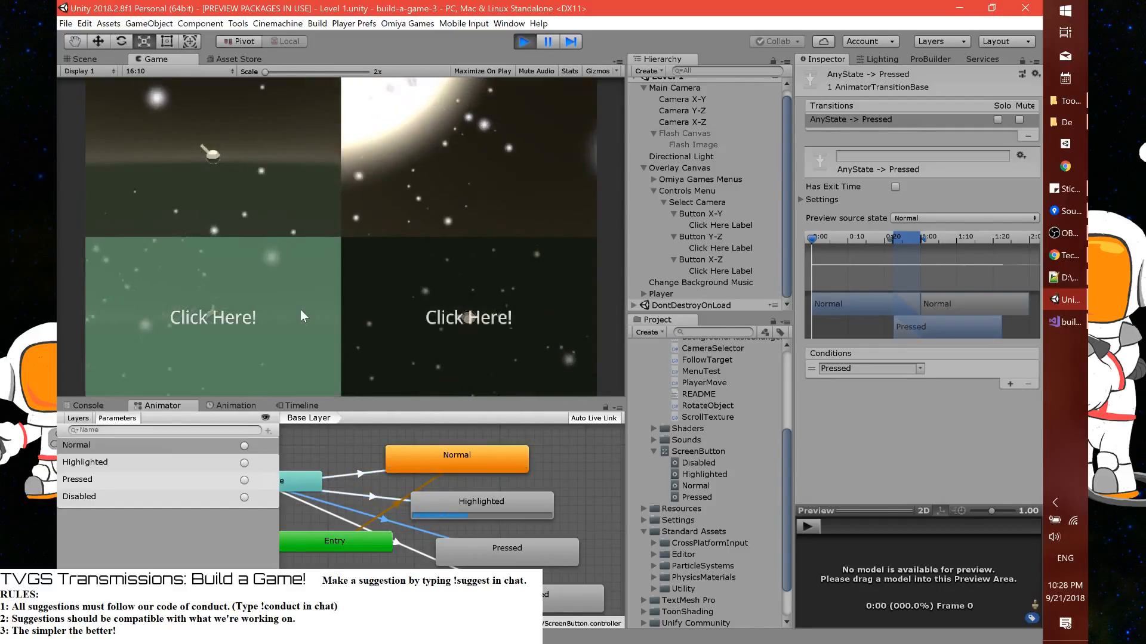
left_click(301, 316)
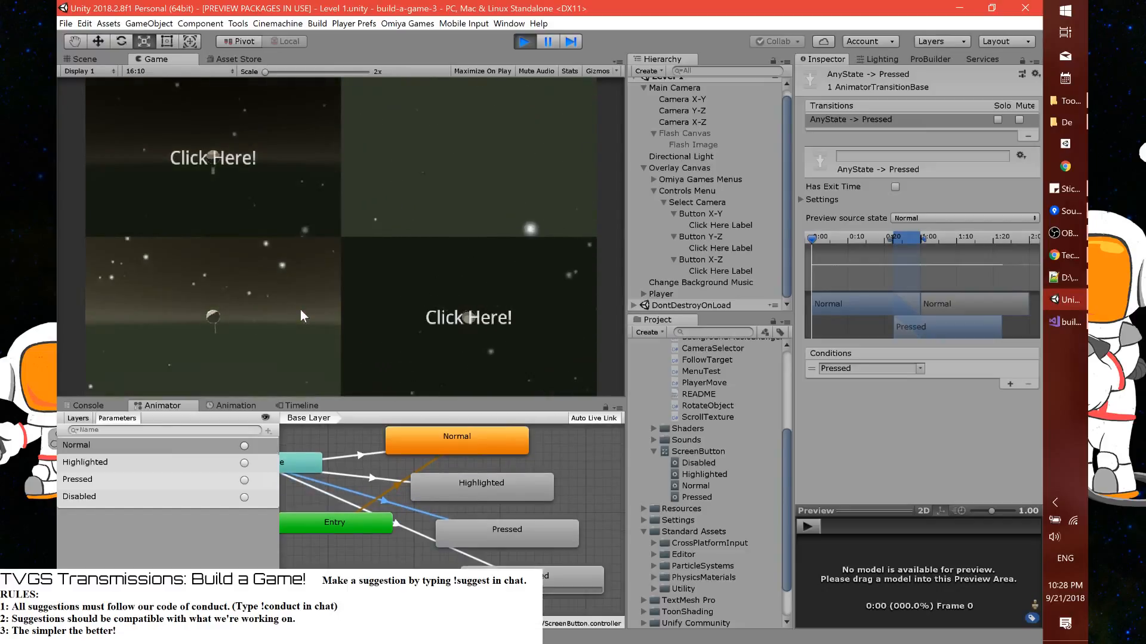
left_click(390, 322)
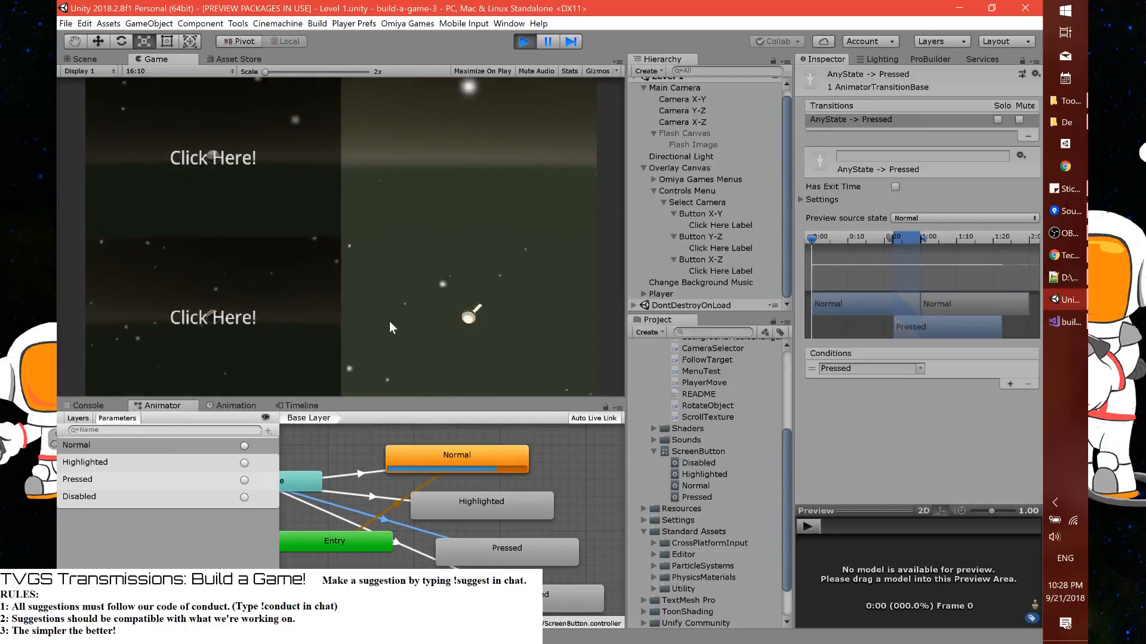
left_click(296, 207)
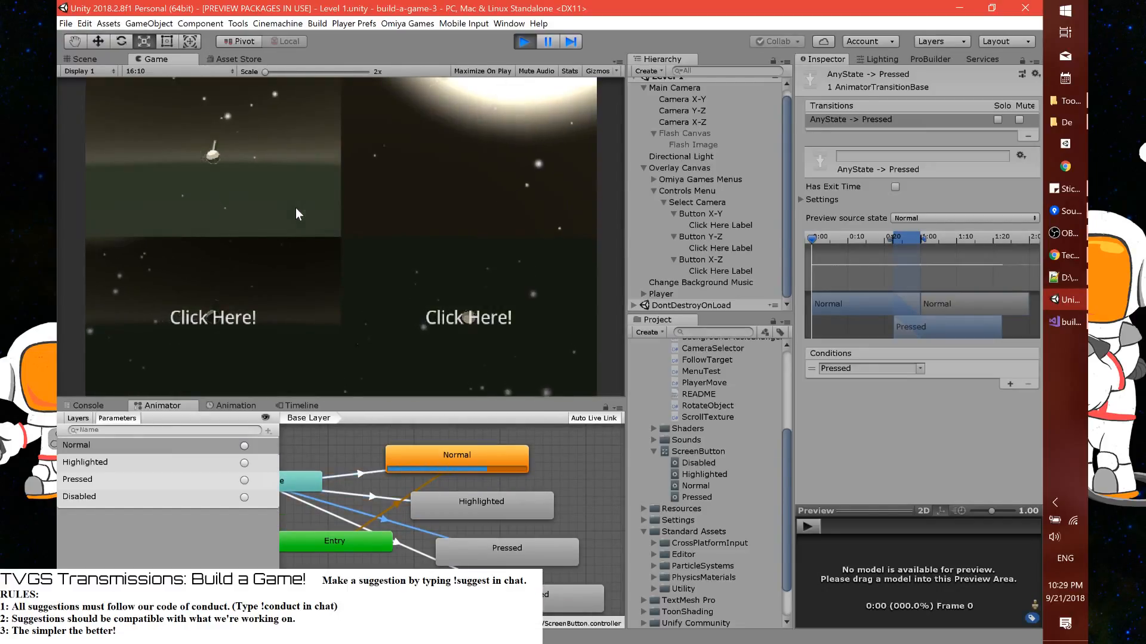
Check the Directional Light's rotation settings in the running scene, stop playback, and inspect the Main Camera's children
left_click(705, 154)
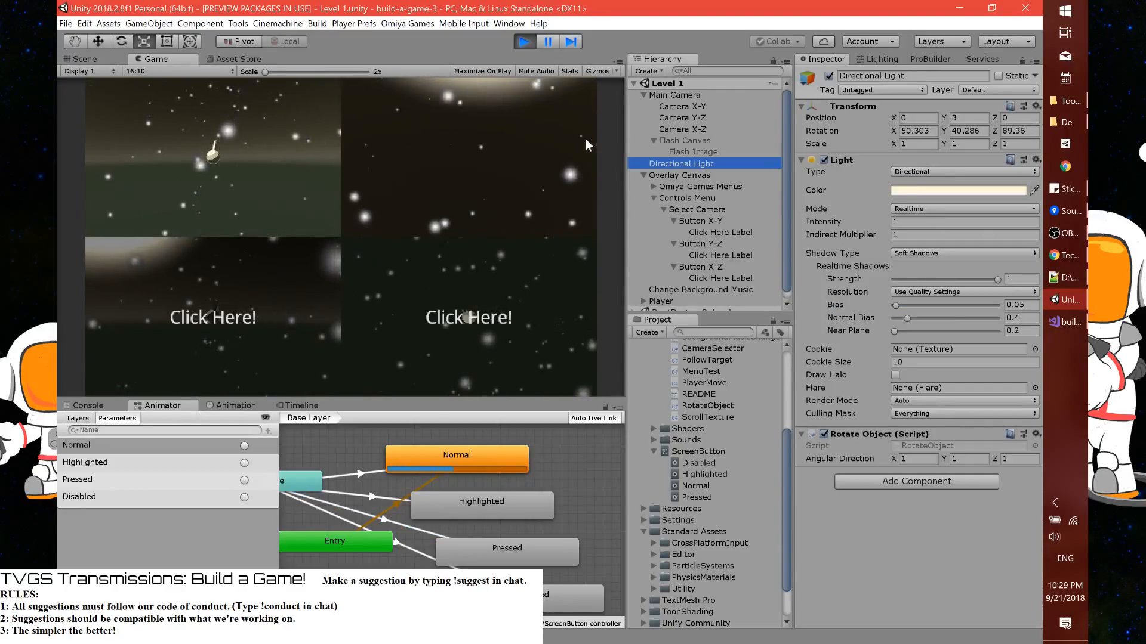
left_click(522, 43)
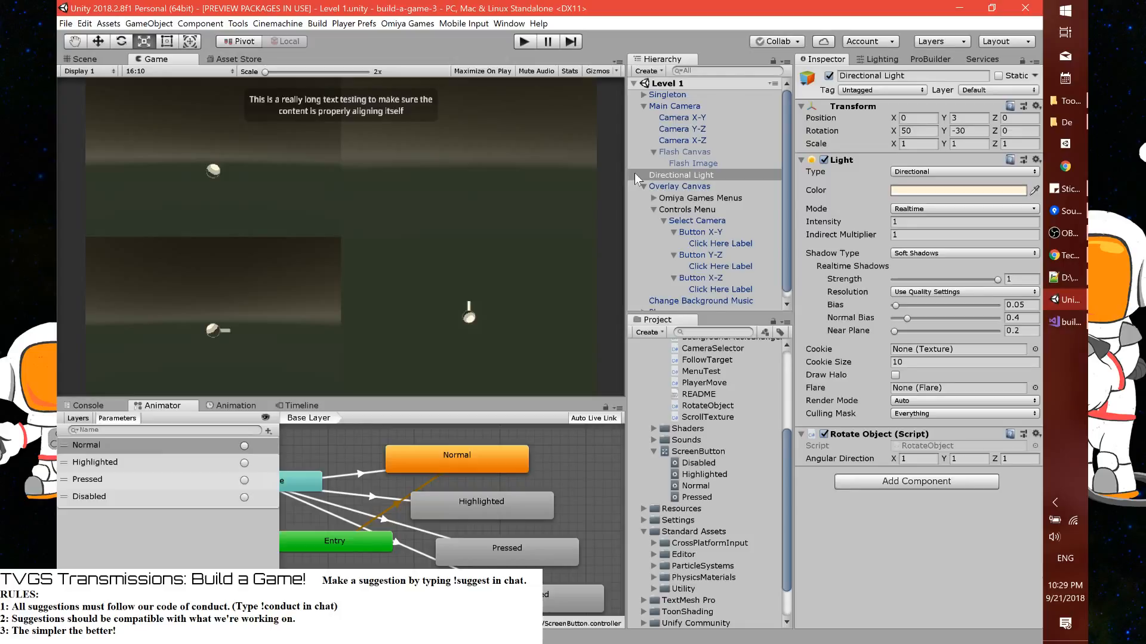
left_click(642, 106)
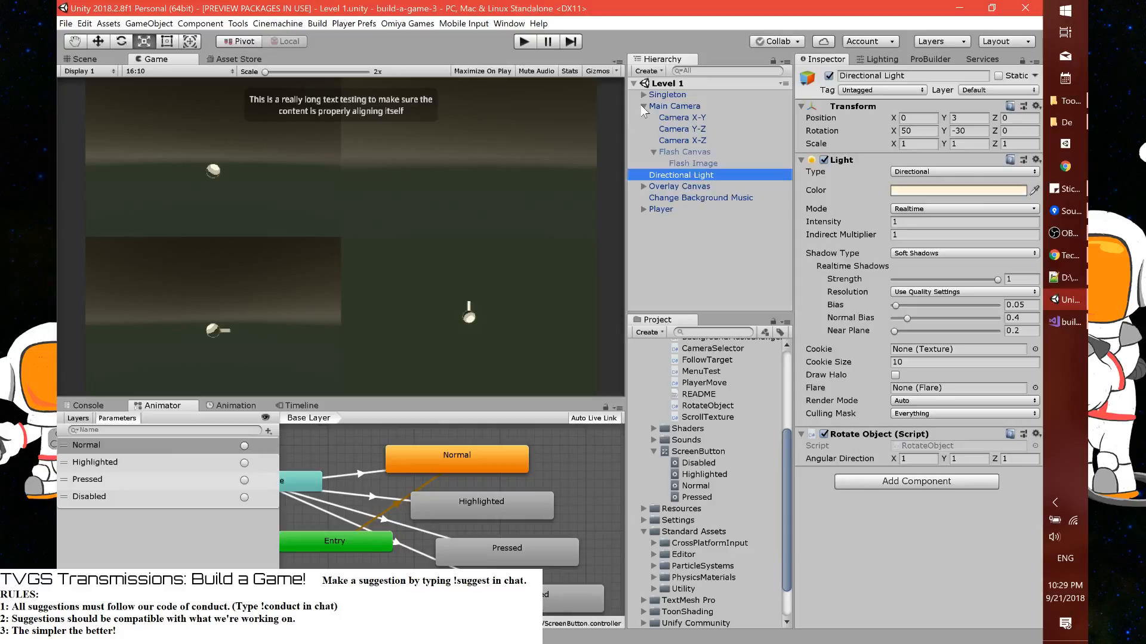
left_click(643, 106)
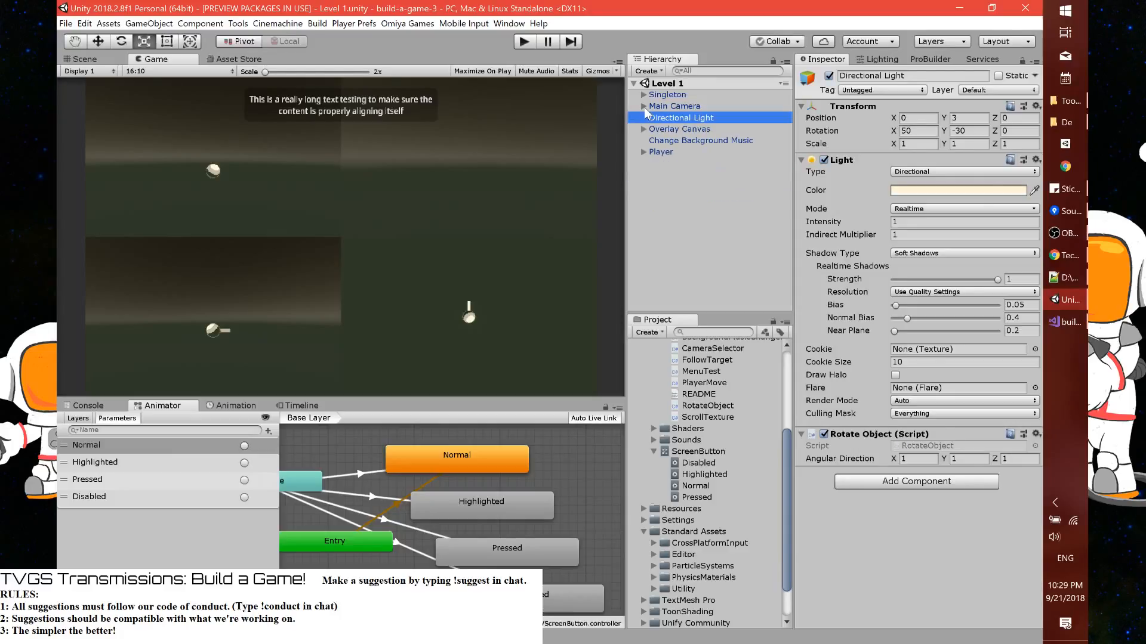
Create an empty object at the scene's root level and set its Y position and X and Y rotation to 0
right_click(681, 195)
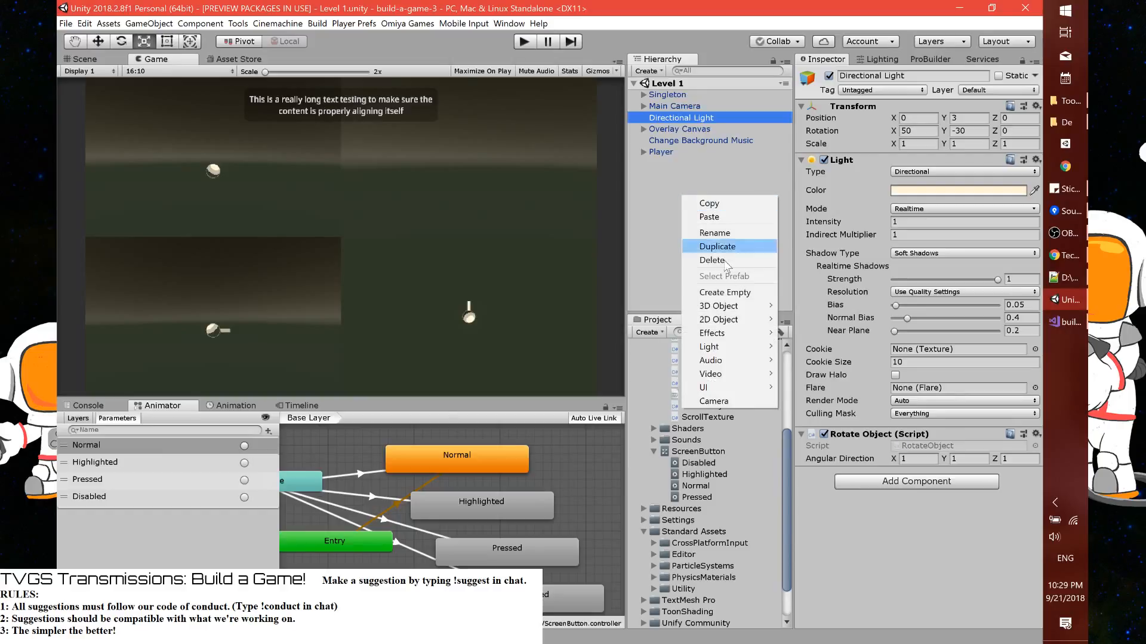
left_click(728, 293)
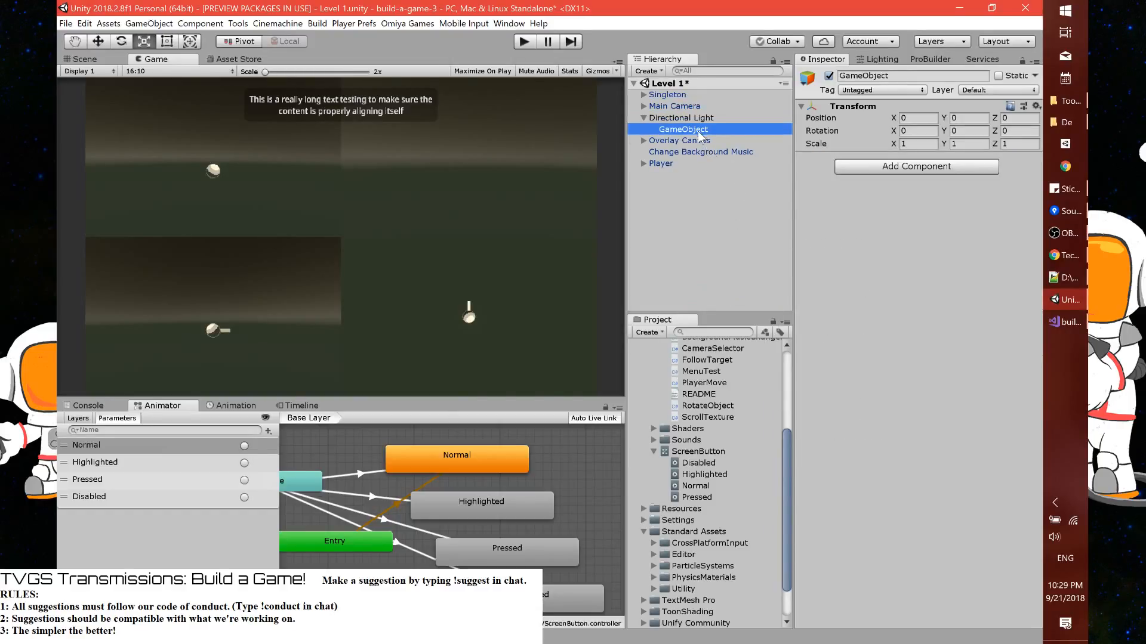
left_click_drag(689, 197, 688, 193)
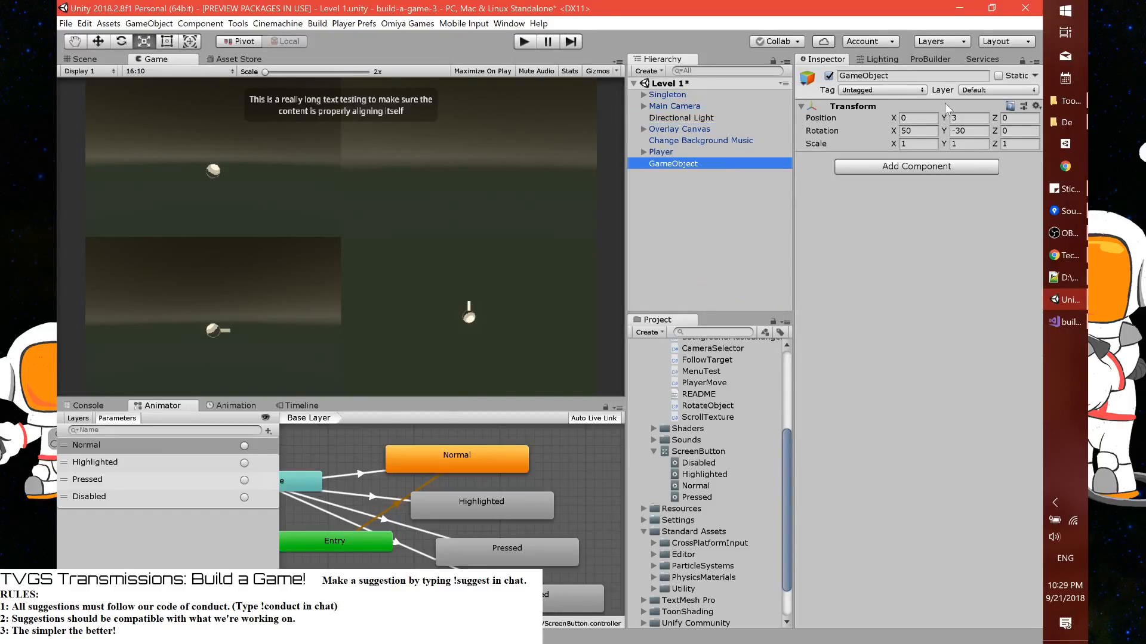
left_click(917, 118)
key("Tab")
type("0")
key("Tab")
key("Tab")
type("0")
key("Tab")
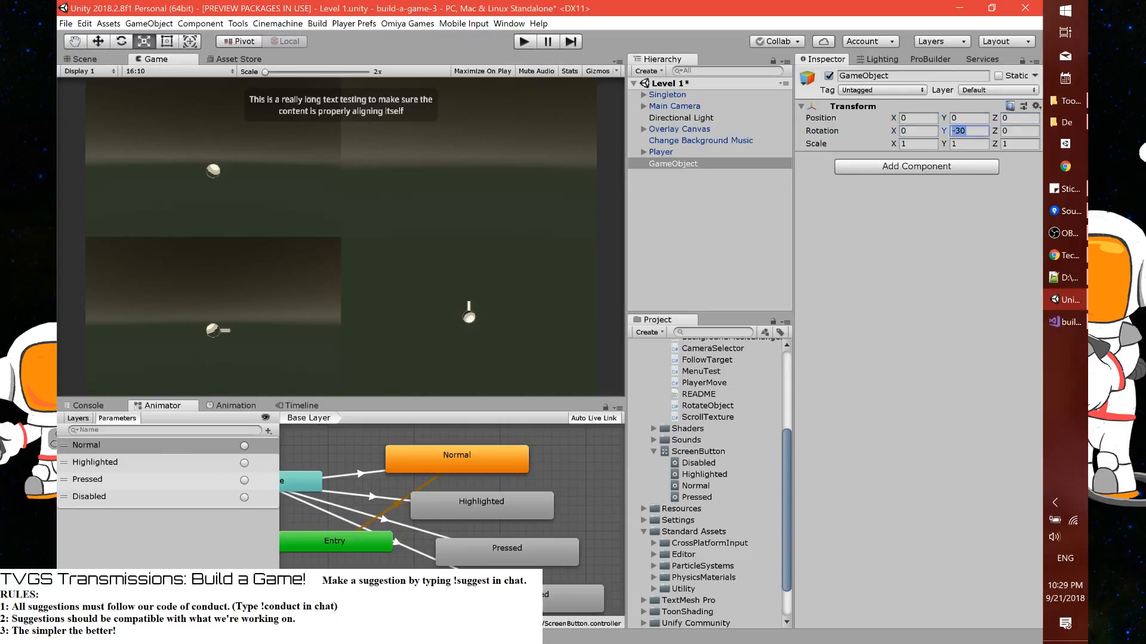
type("0")
Rename the new empty object as Level Setup
left_click(916, 75)
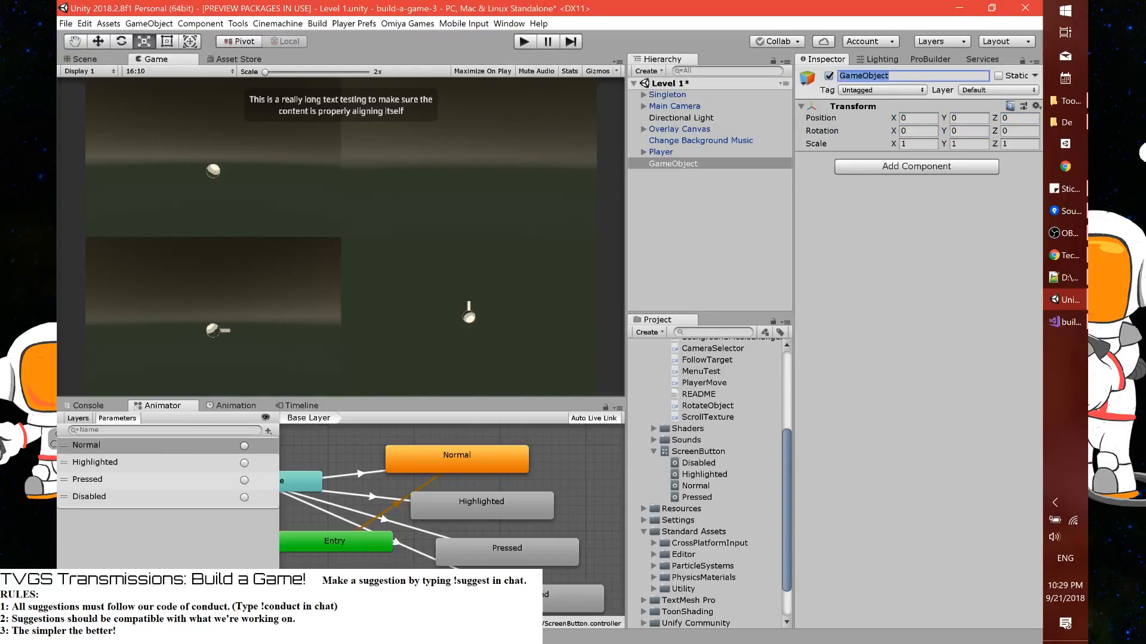
type("Setup")
key("ctrl+a")
type("Level Setup")
key("Return")
Make the Directional Light a child of Level Setup and set its Y position to 0
left_click_drag(692, 117, 687, 166)
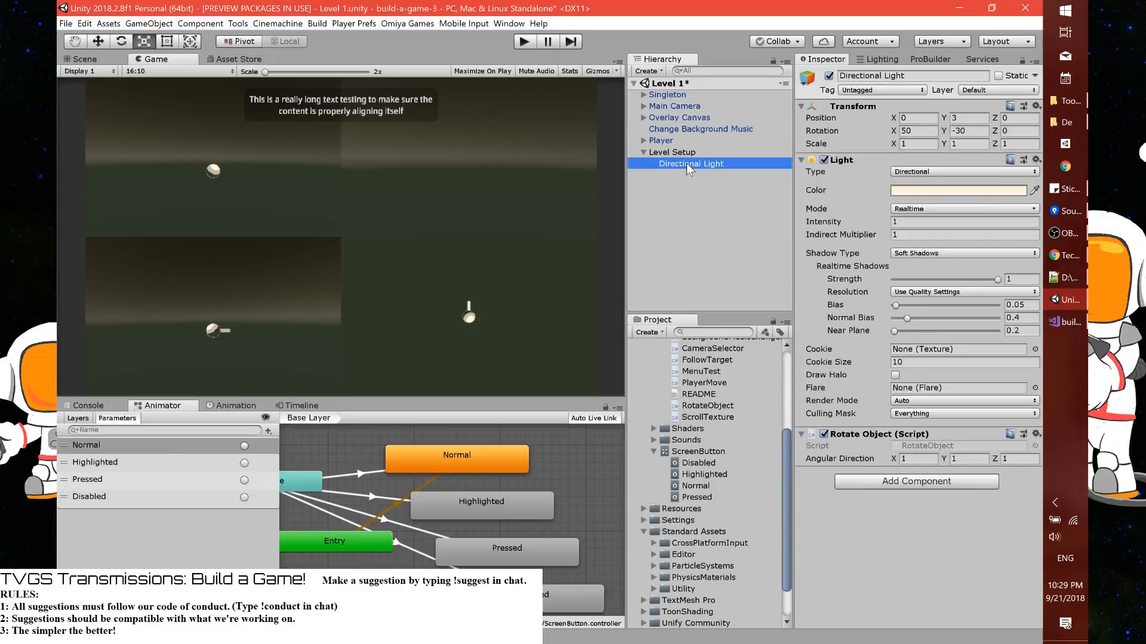
left_click(968, 118)
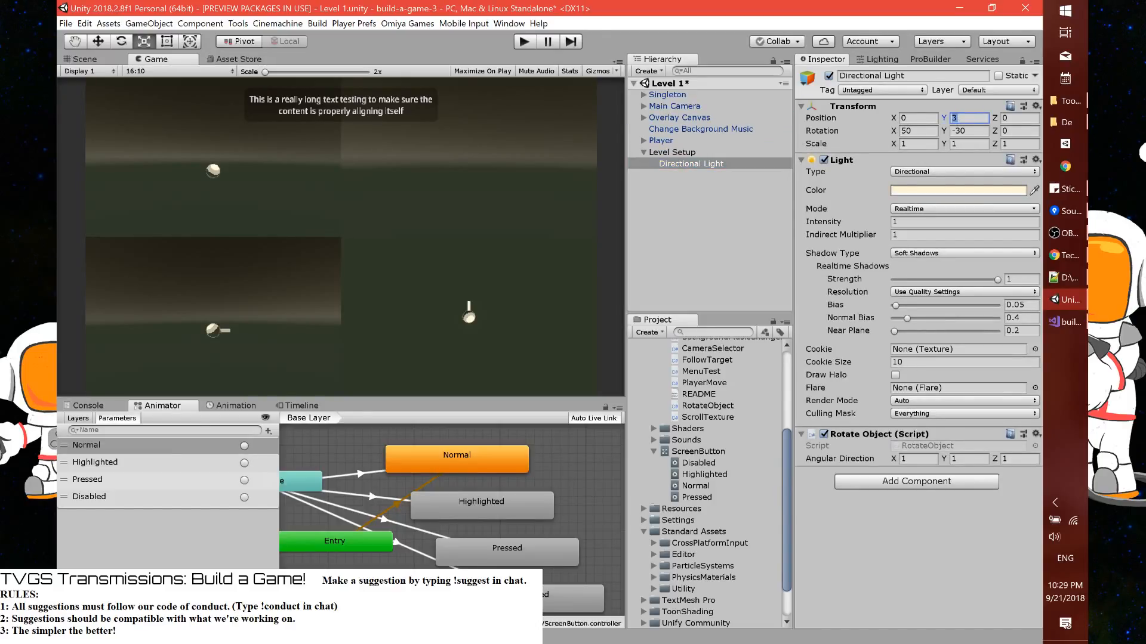
type("0")
Set the Directional Light's Rotate Object Angular Direction to X 20, Y 10, Z 5
left_click(921, 458)
type("20")
key("Tab")
key("BackSpace")
type("10")
key("Tab")
type("5")
Make a prefab from the Level Setup object in the project's Prefabs folder
left_click(689, 154)
scroll(697, 411, "down", 3)
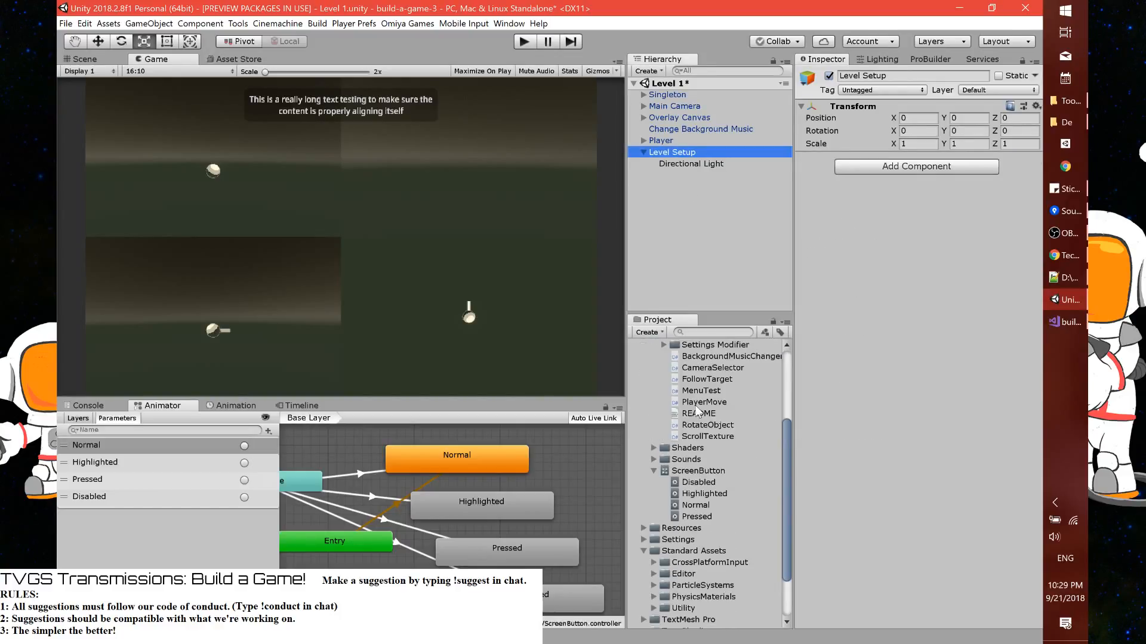
scroll(696, 428, "up", 10)
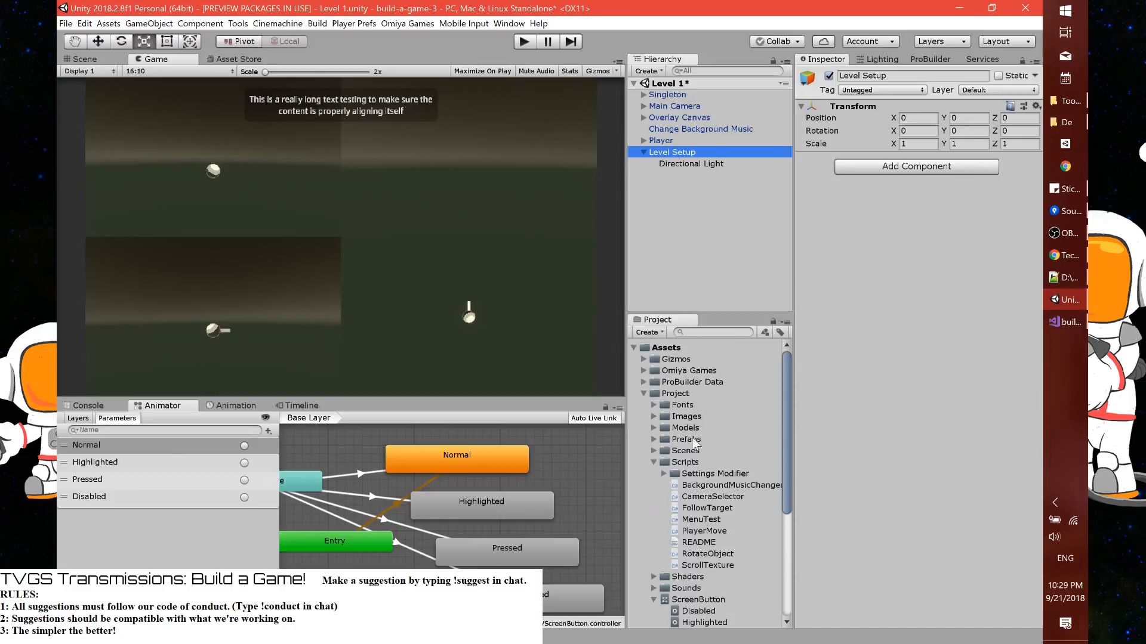
left_click(654, 440)
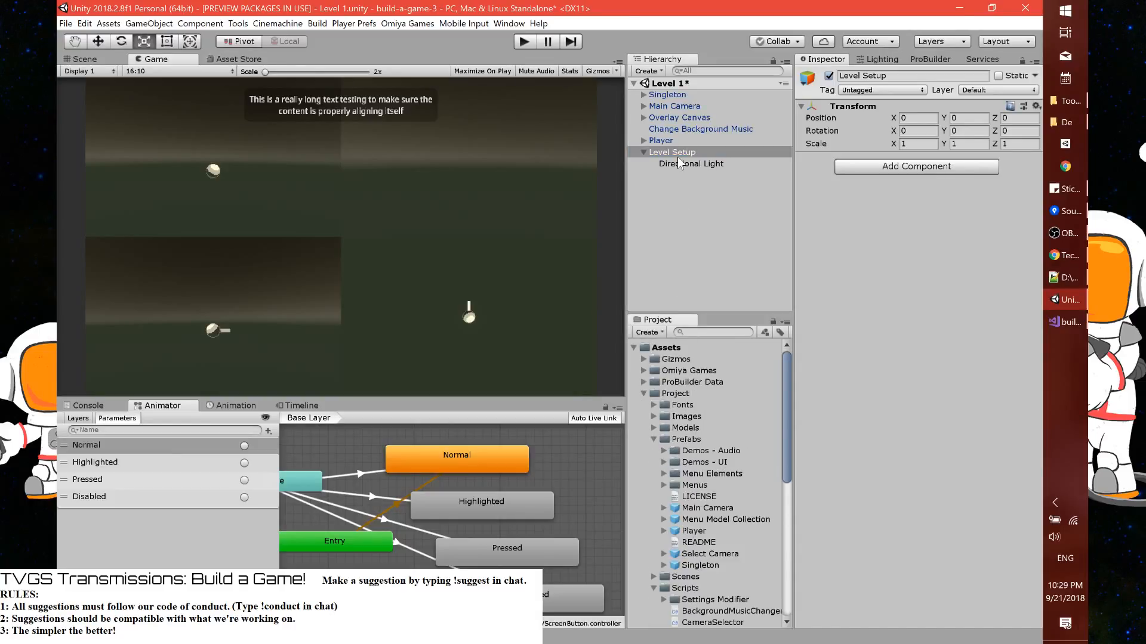
left_click_drag(679, 156, 700, 439)
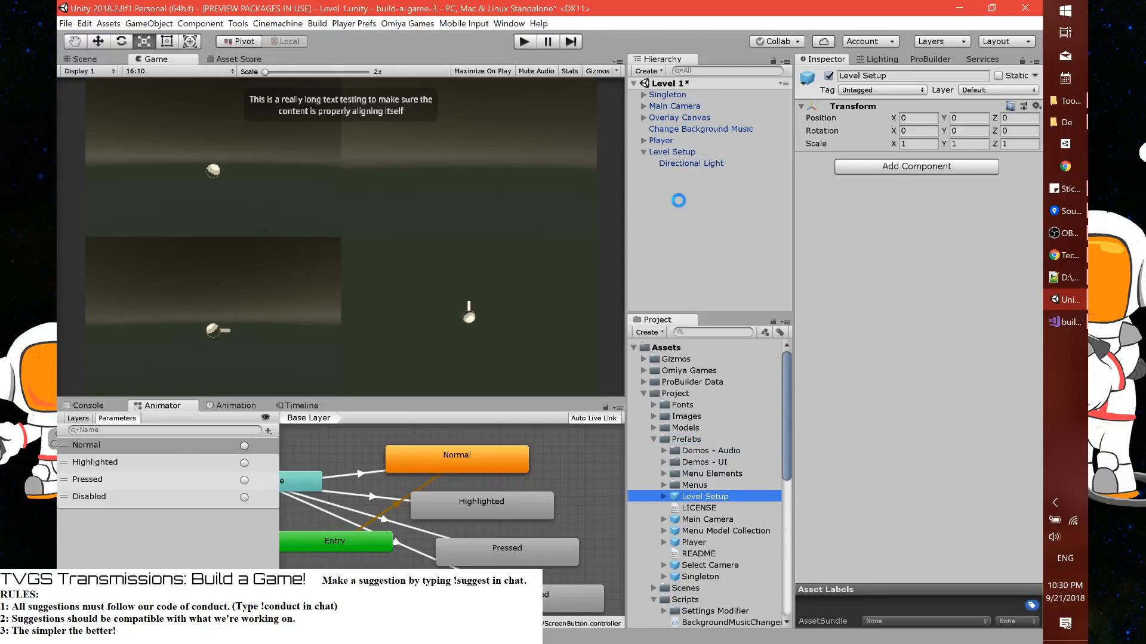
Save the scene and play it briefly to test the rotating light with the screen buttons
key("ctrl+s")
left_click(523, 41)
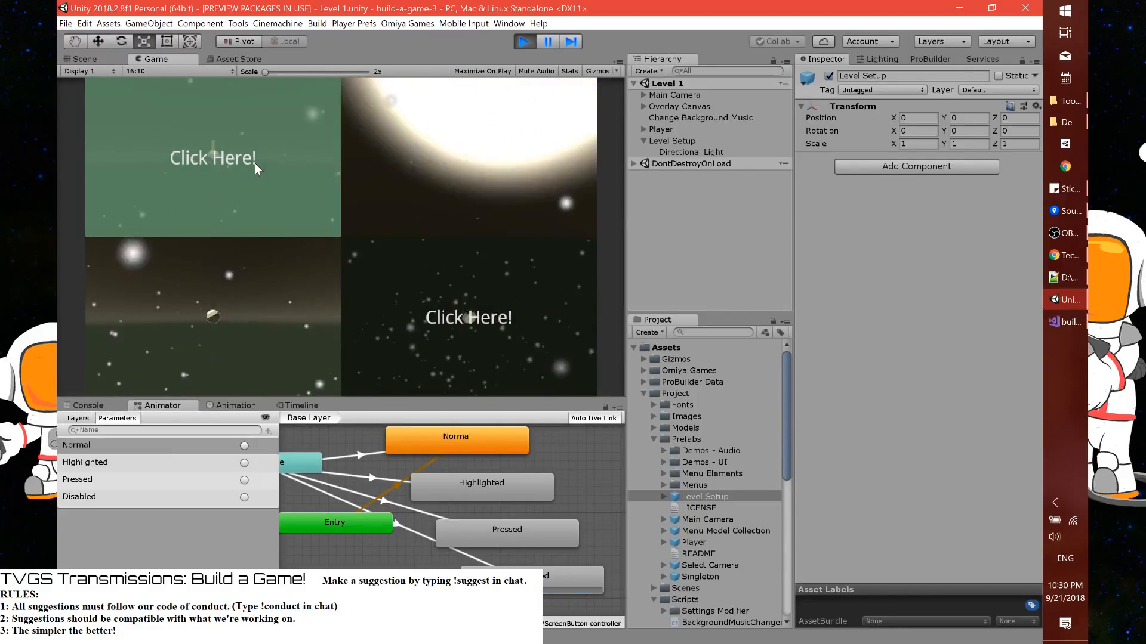
left_click(524, 41)
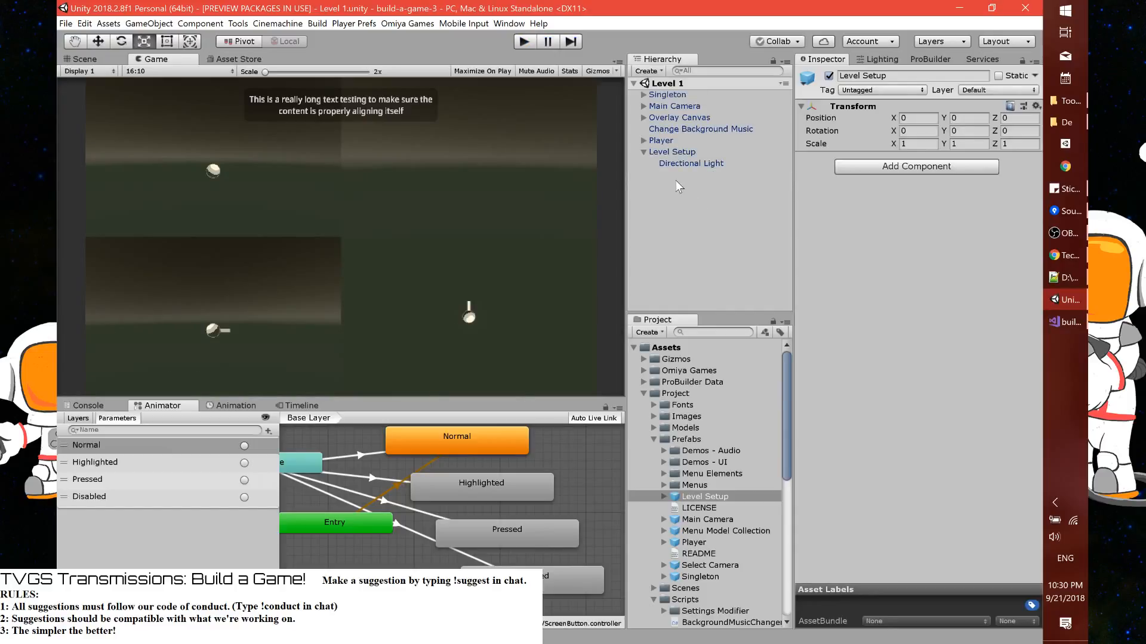
Try slowing the Directional Light's Angular Direction, with X at 5 and Y divided by 4, and undo the changes
left_click(671, 165)
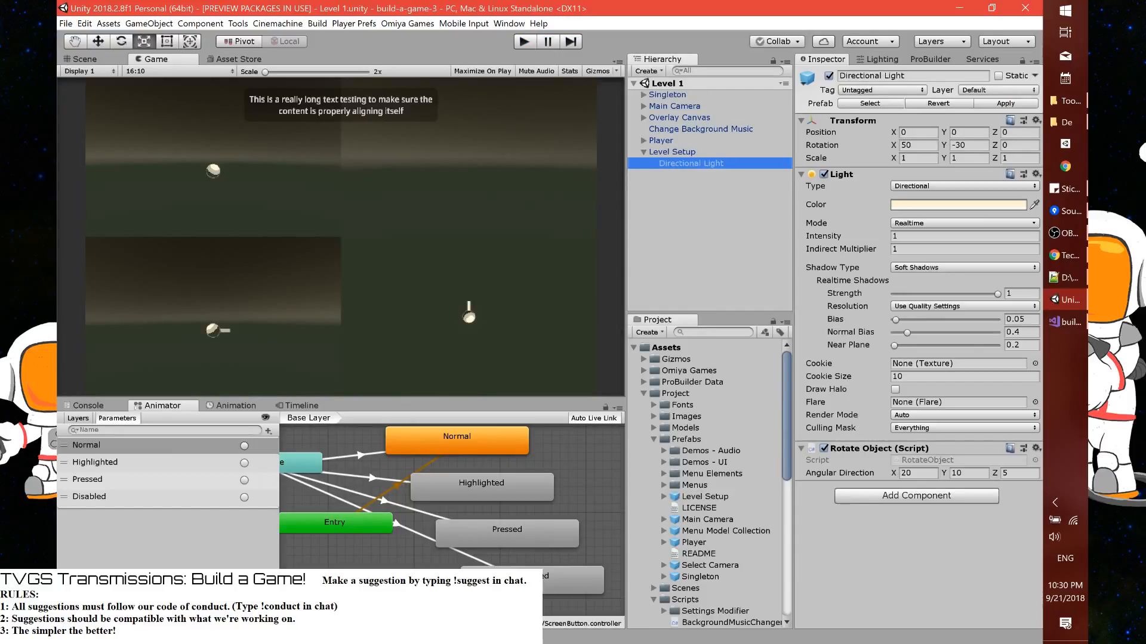
left_click(913, 473)
type("5")
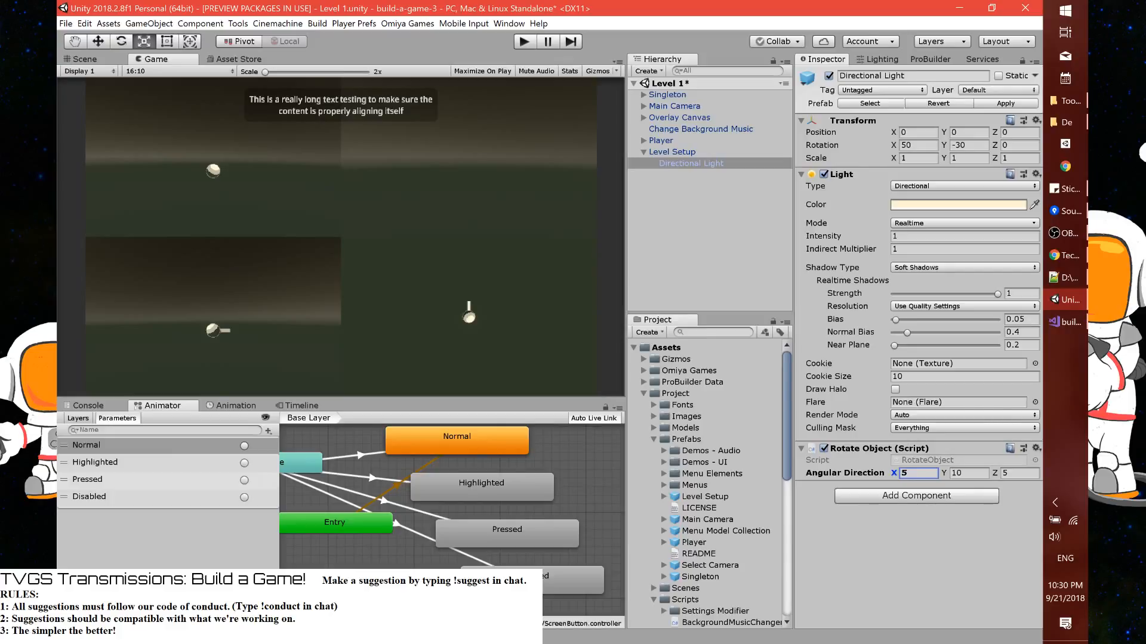
key("Tab")
type("/4")
key("Tab")
key("ctrl+z")
key("ctrl+z")
Set the Directional Light's Angular Direction to X 2, Y 1, Z 0.5 and apply the change to the prefab
left_click(928, 474)
left_click(930, 474)
type("/10")
left_click(981, 474)
left_click(980, 474)
type("/10")
key("Tab")
type("5/10")
left_click(1005, 102)
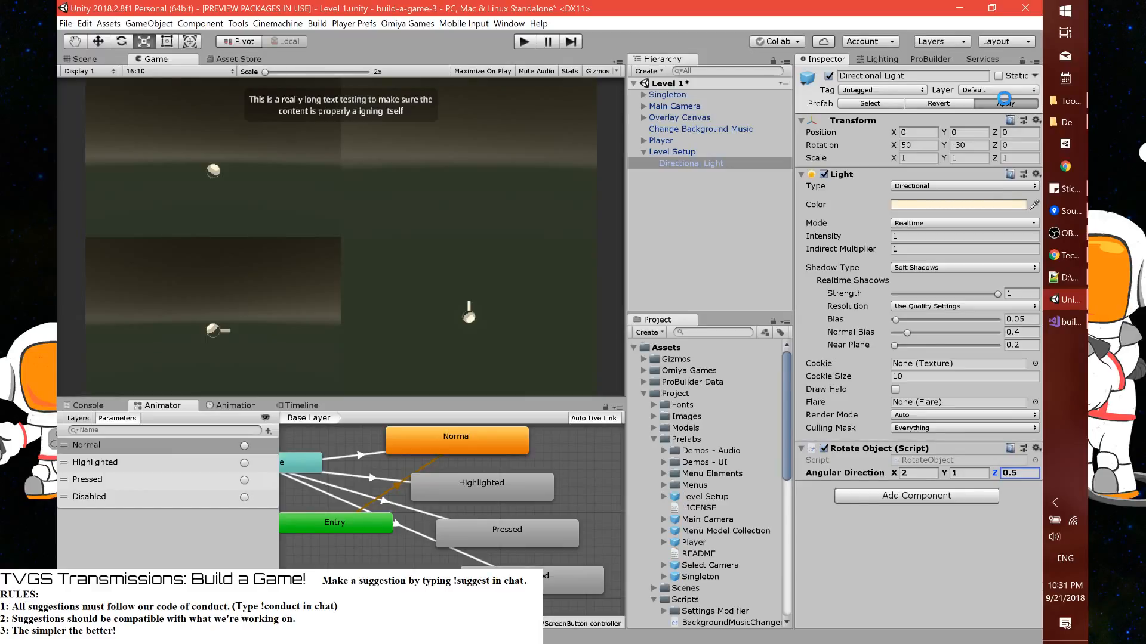
Play the scene to test the Directional Light's slower rotation
left_click(523, 42)
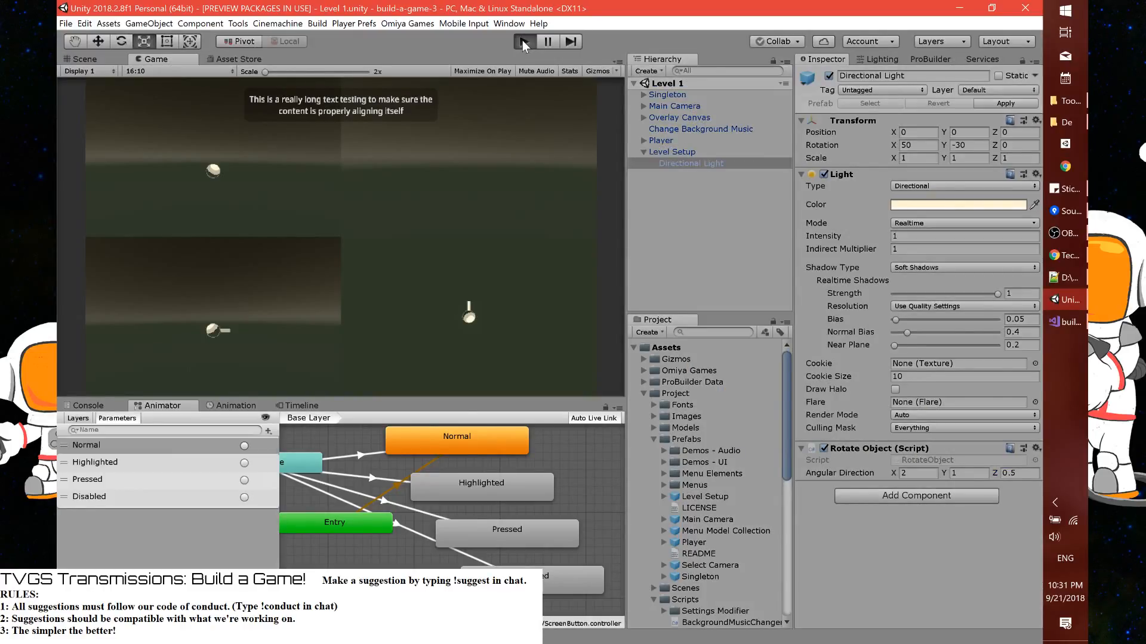
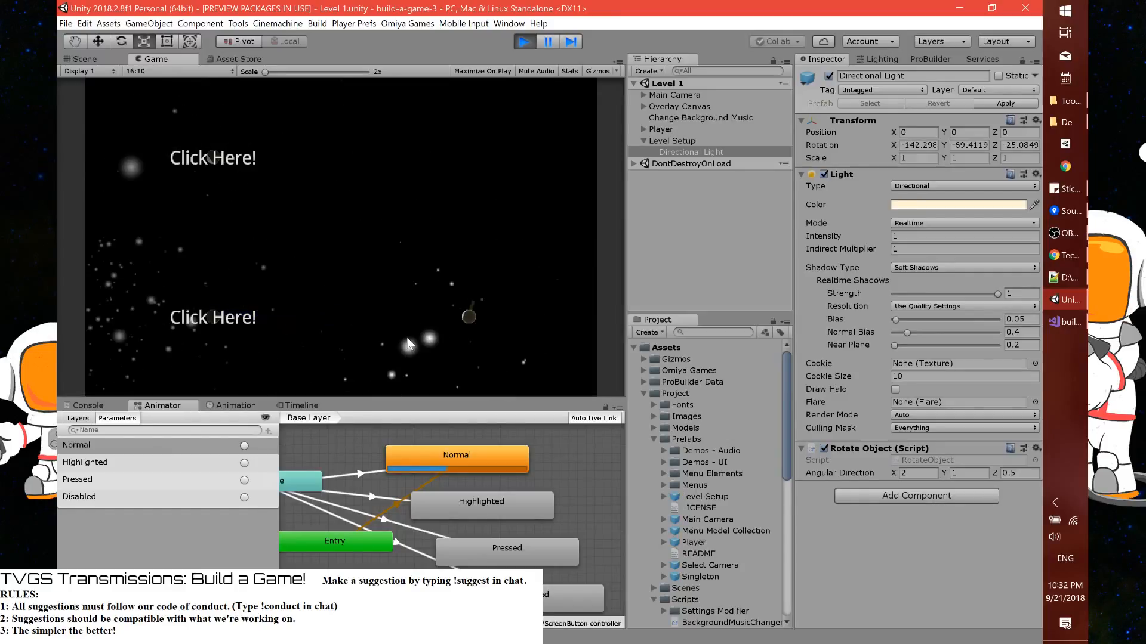
Test switching between the camera views with the Click Here! screen buttons, and stop play mode
left_click(276, 226)
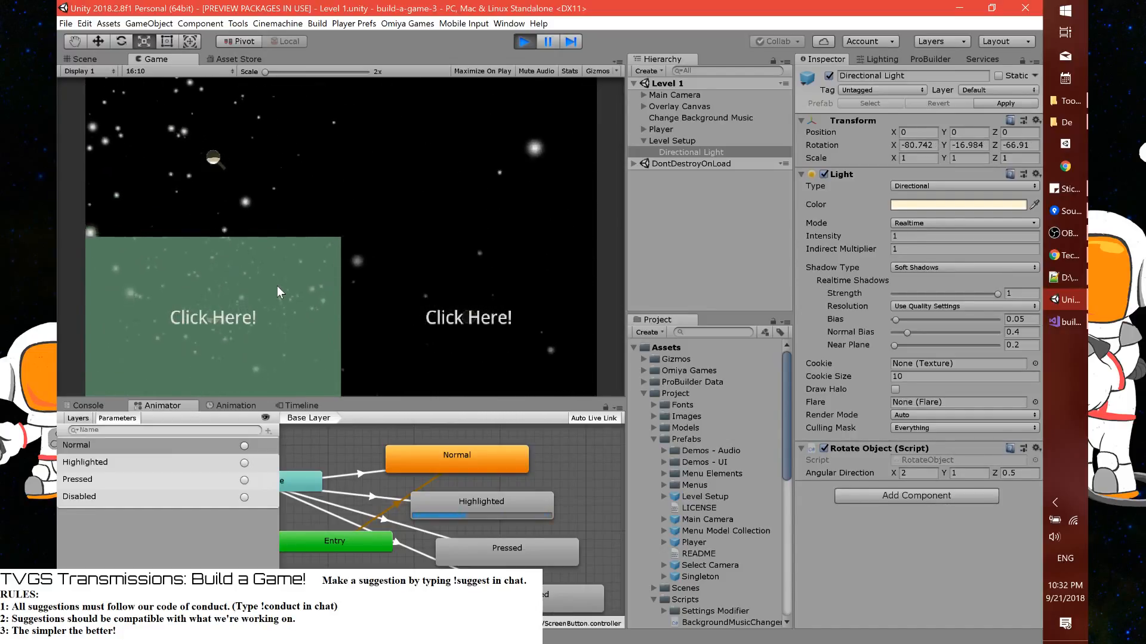
left_click(276, 285)
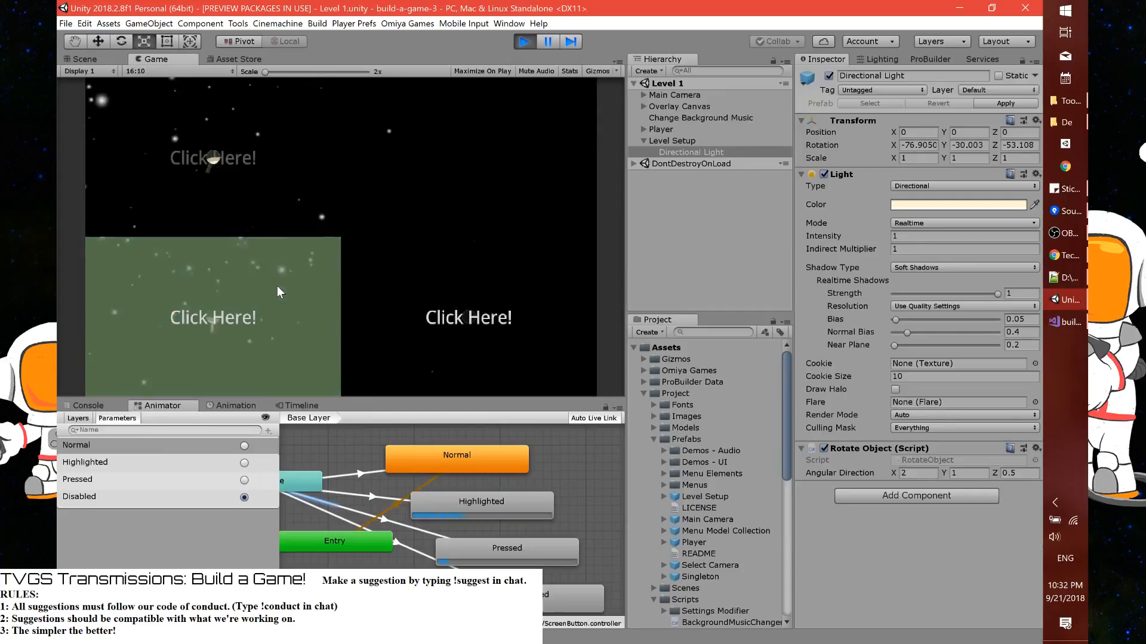
left_click(415, 306)
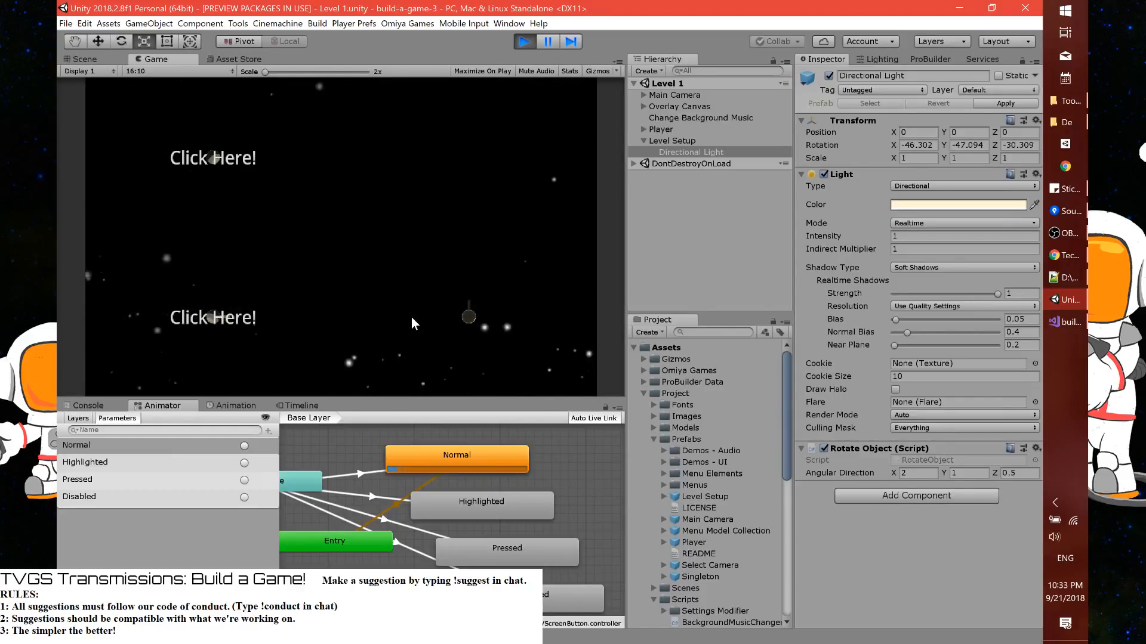
left_click(296, 174)
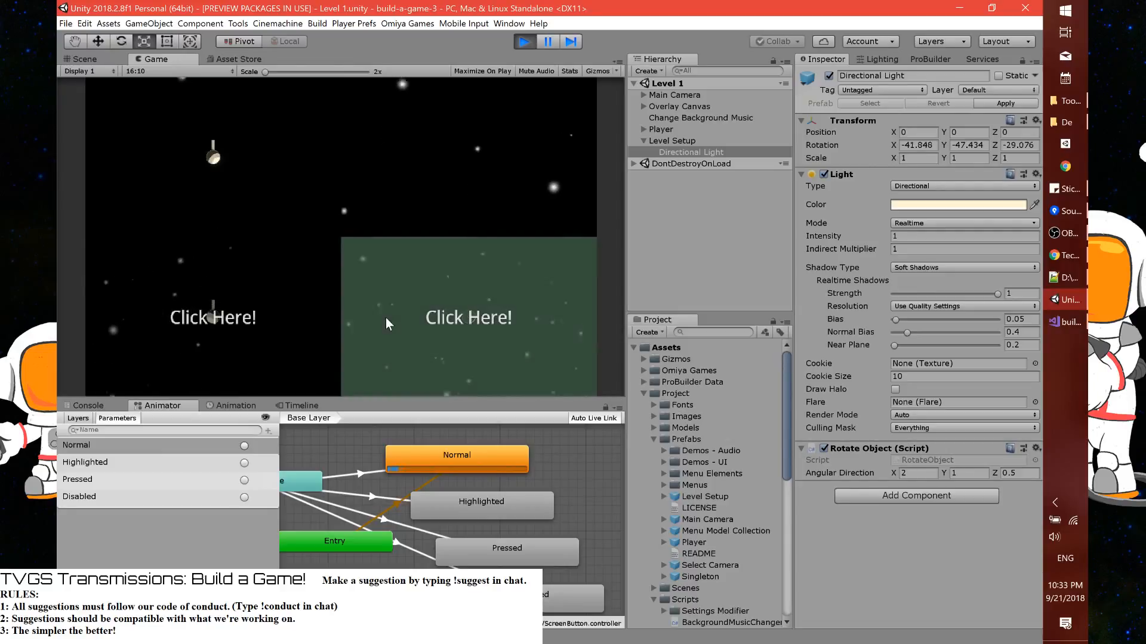
left_click(310, 311)
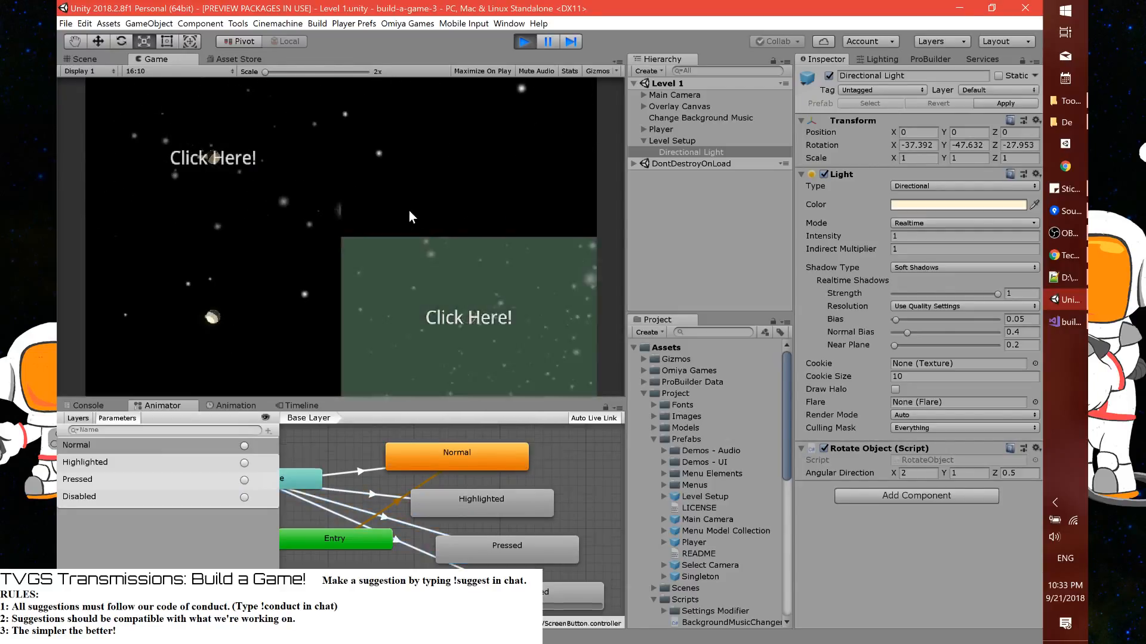
left_click(407, 277)
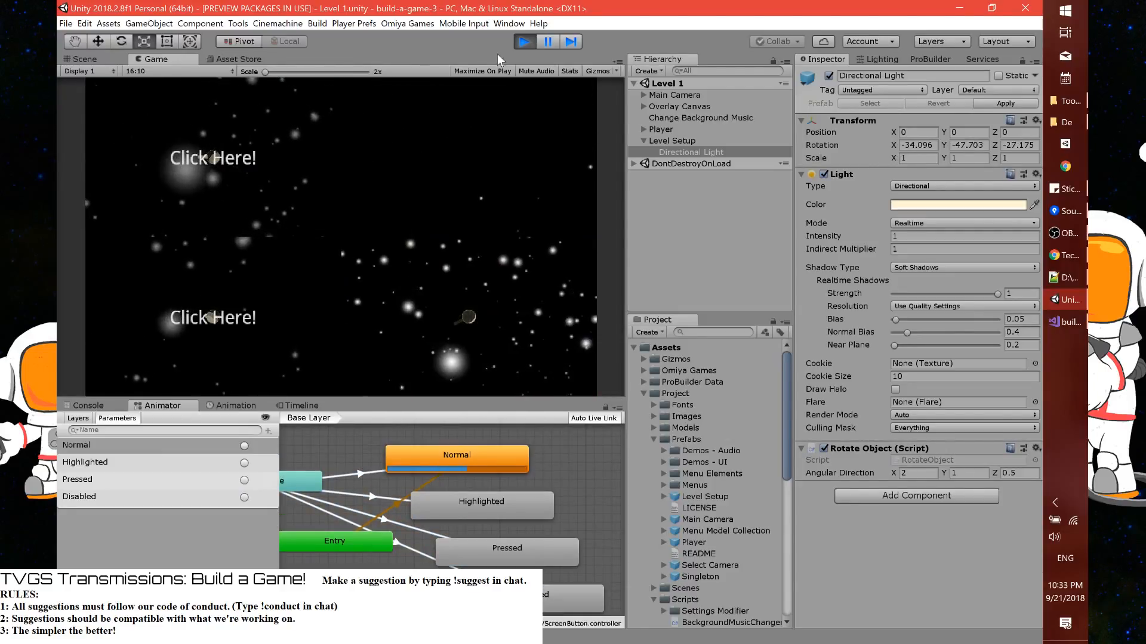
left_click(528, 45)
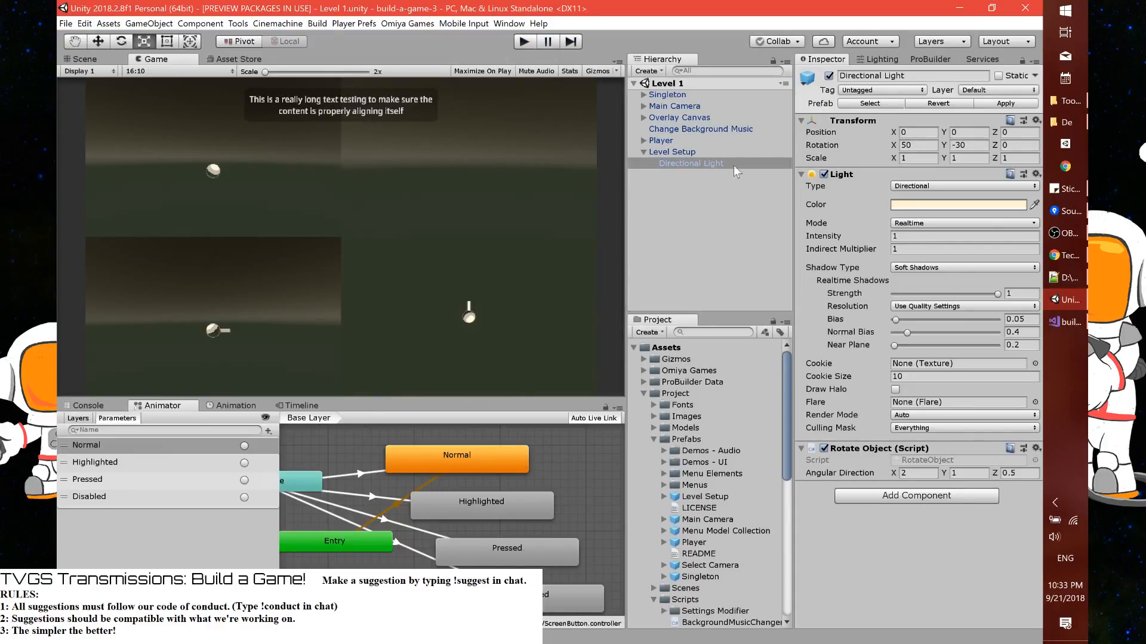
Reset the Directional Light's X and Y rotation to 0 and apply the change to the prefab
left_click(116, 62)
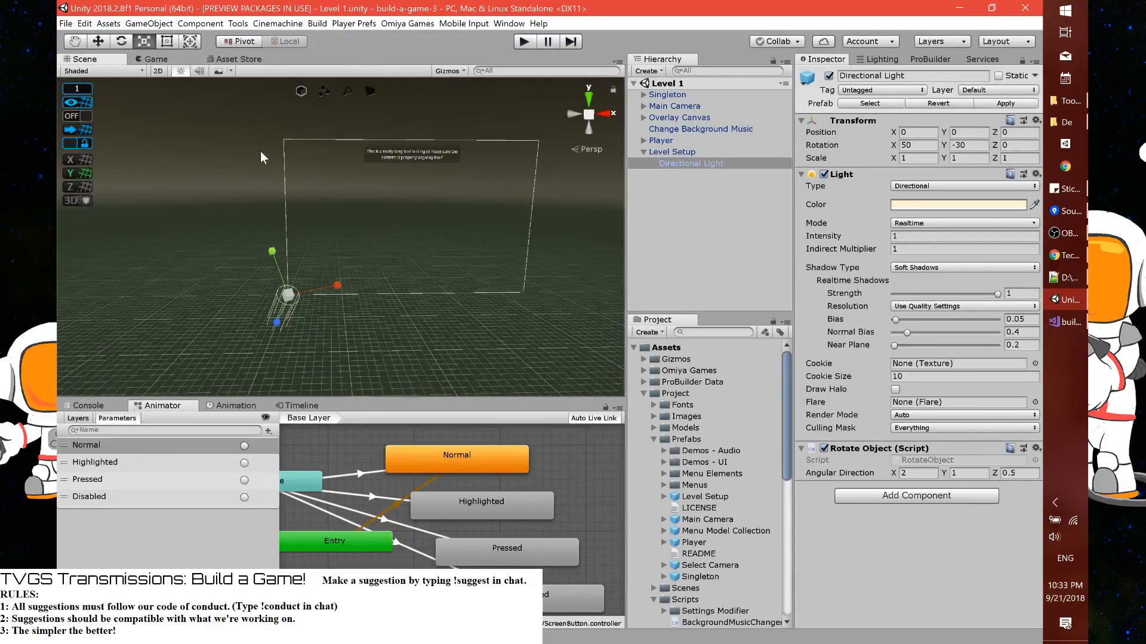
key("f")
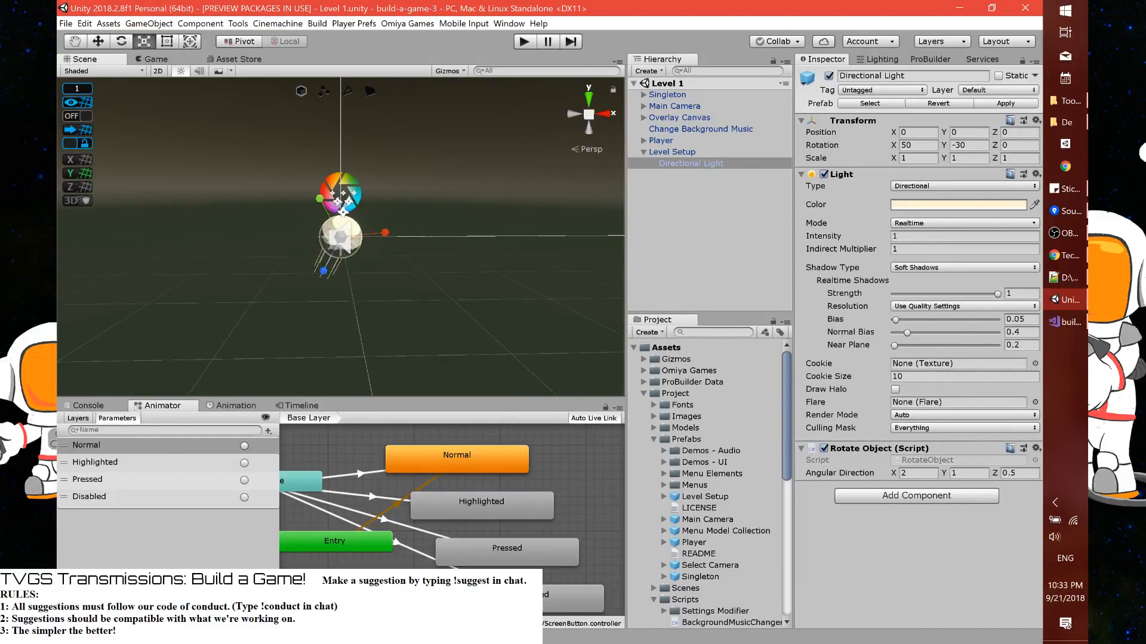
left_click(914, 147)
type("0")
key("Tab")
type("0")
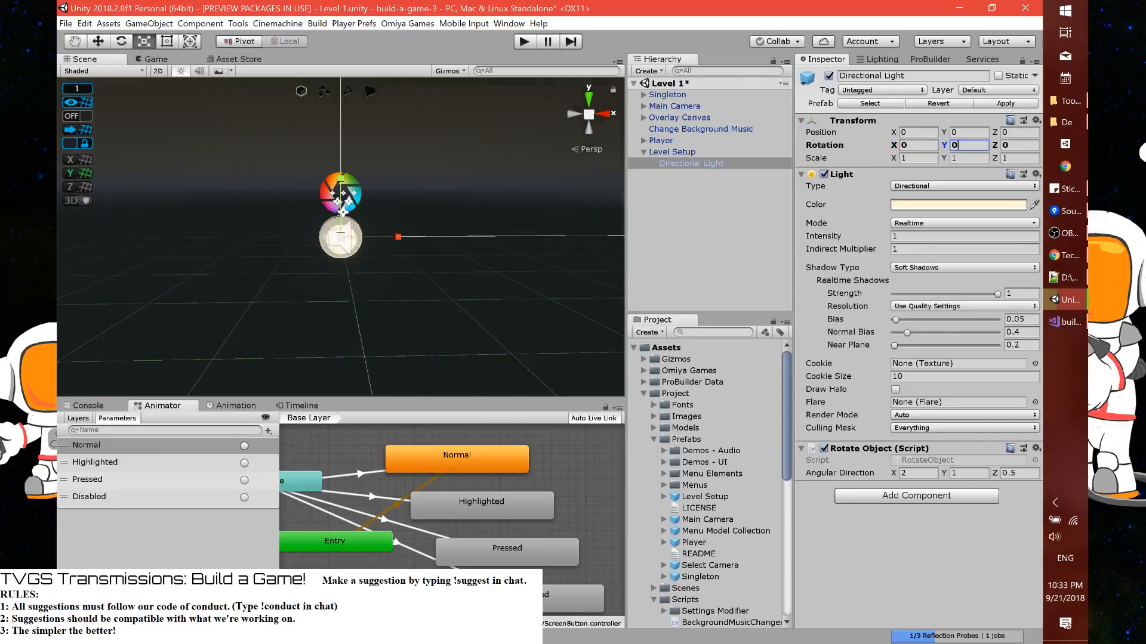
left_click(992, 105)
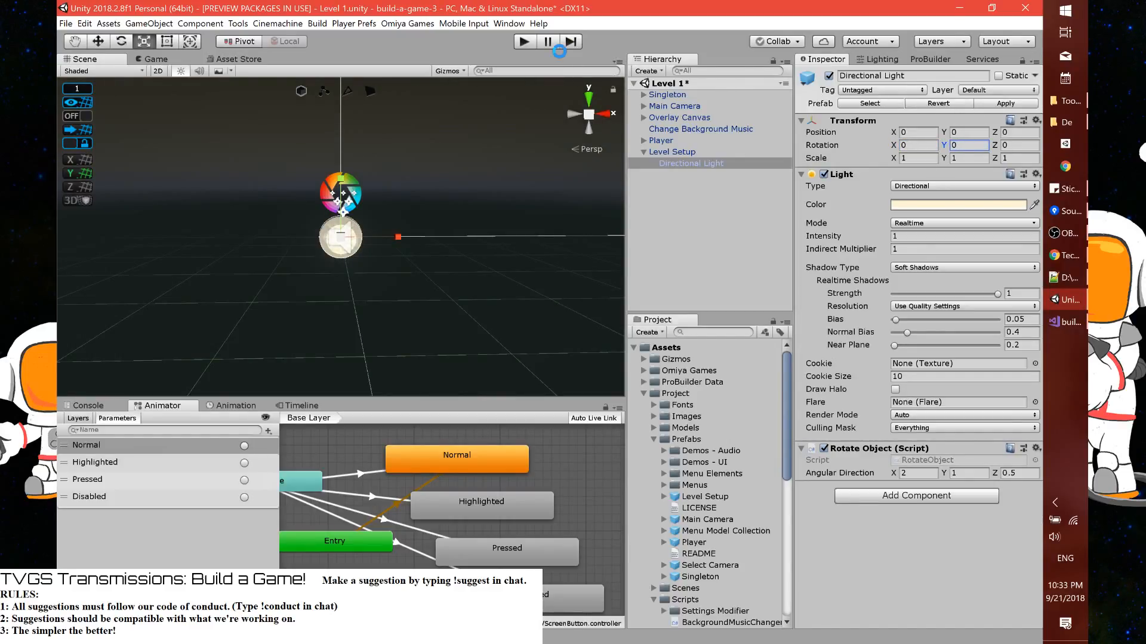
Play the scene to test the light starting from its reset rotation, and stop play mode
left_click(528, 43)
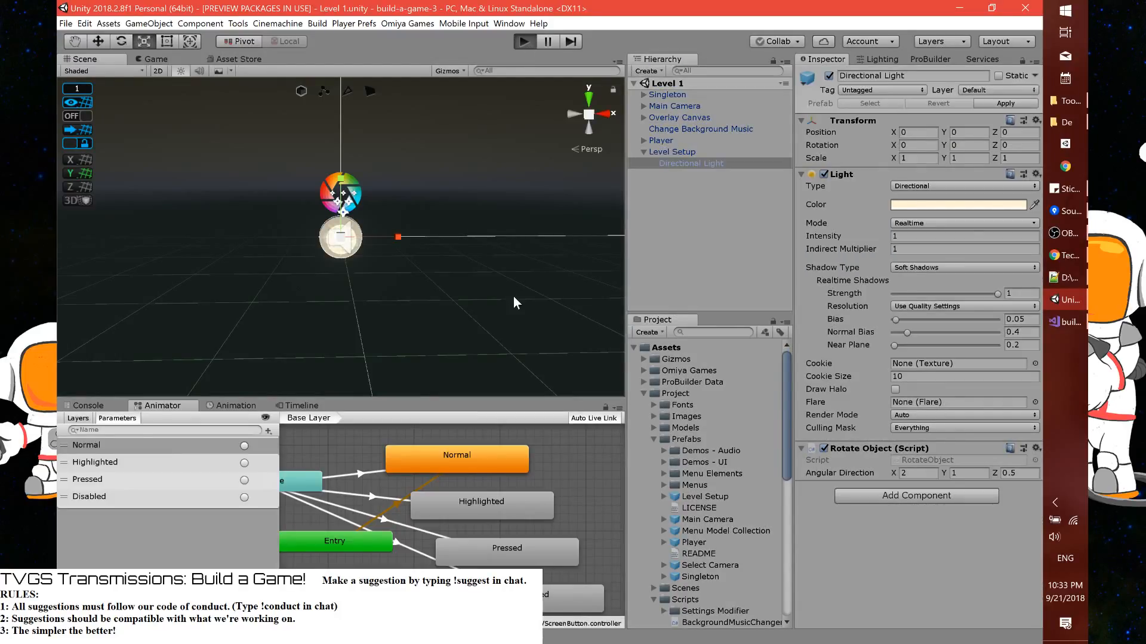
key("ctrl+p")
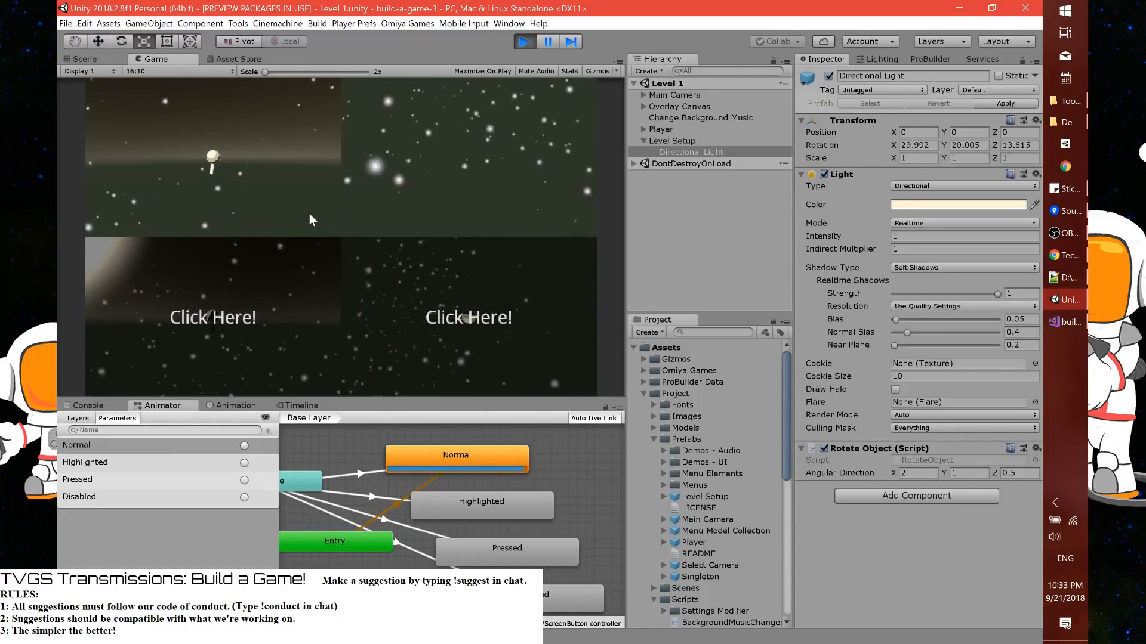
key("ctrl+p")
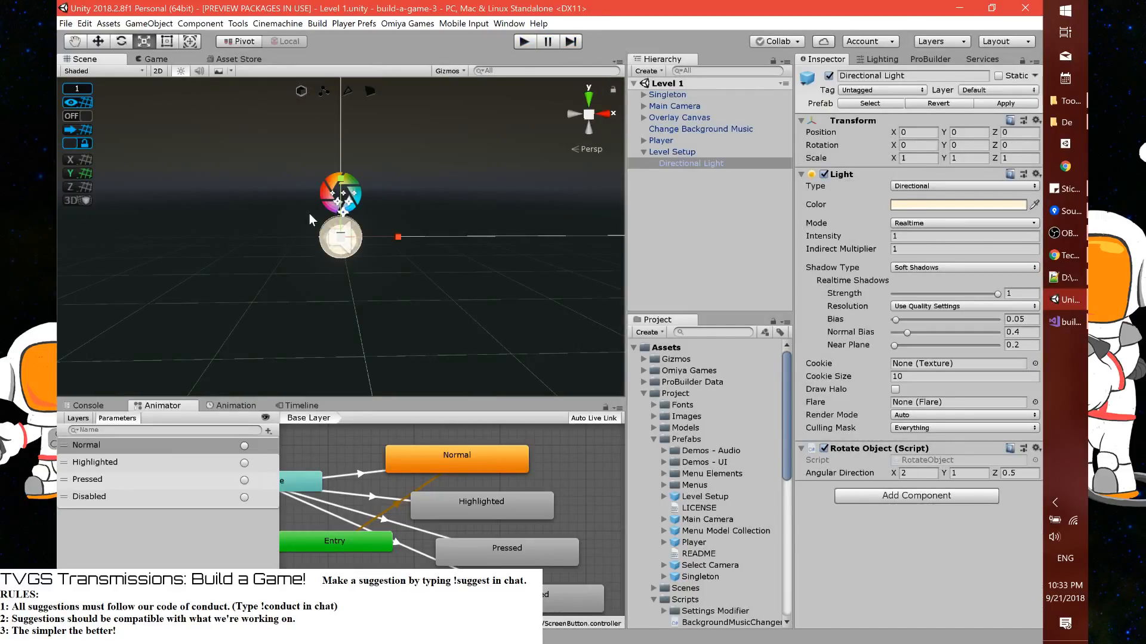
Check the three cameras under Main Camera in the game view and set Camera X-Y's Z position to -5
left_click(165, 62)
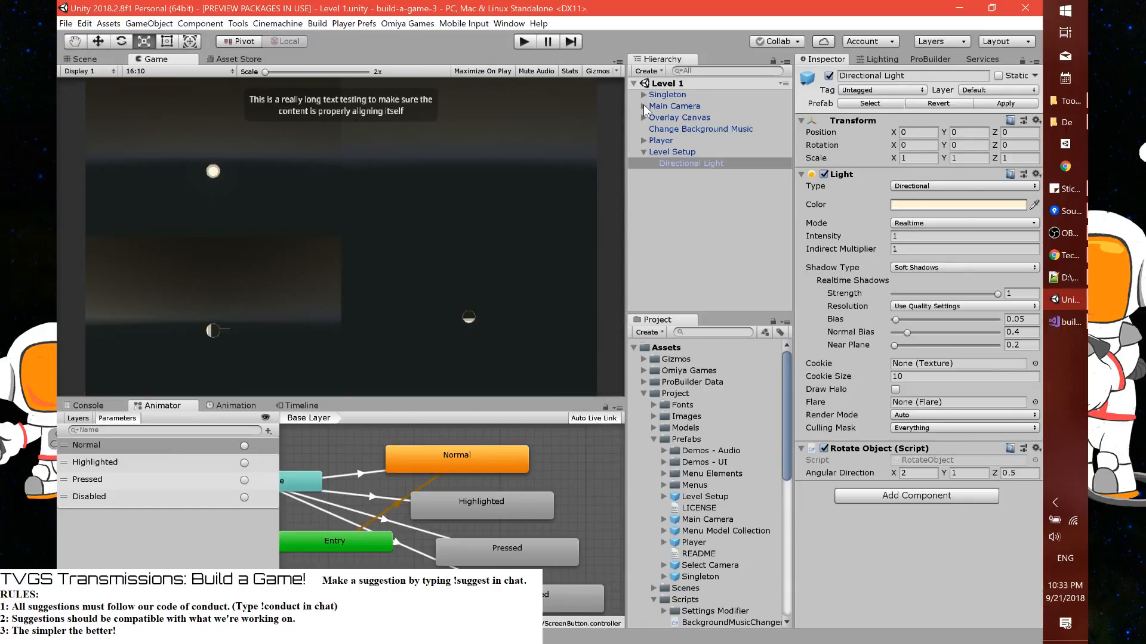
left_click(644, 107)
left_click(667, 120)
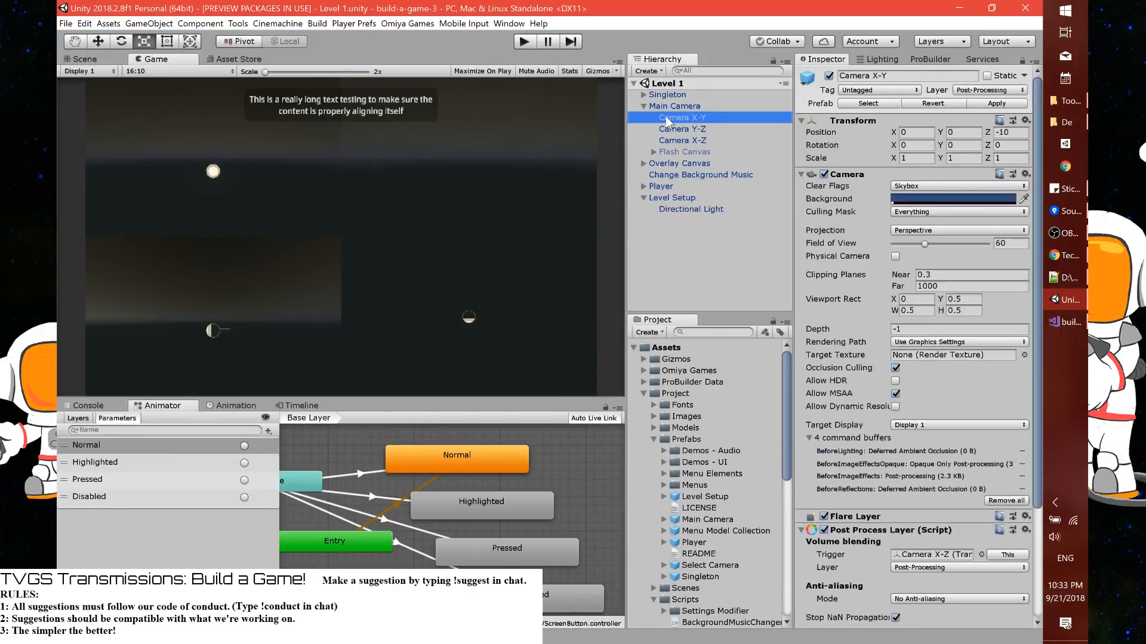
left_click(676, 131)
left_click(678, 141)
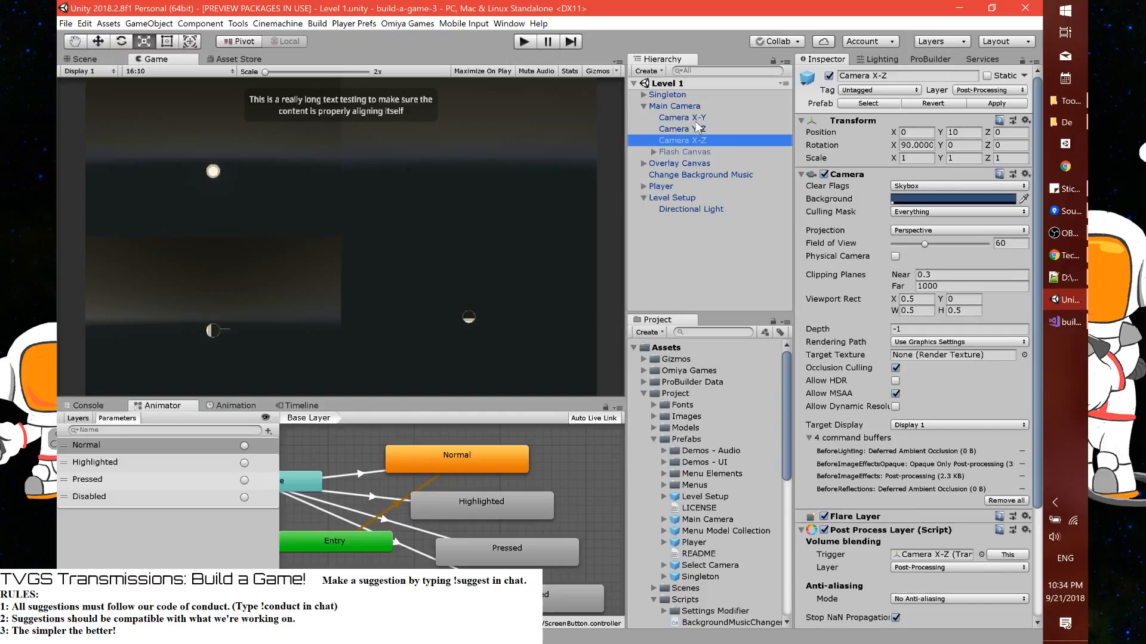
left_click(695, 118)
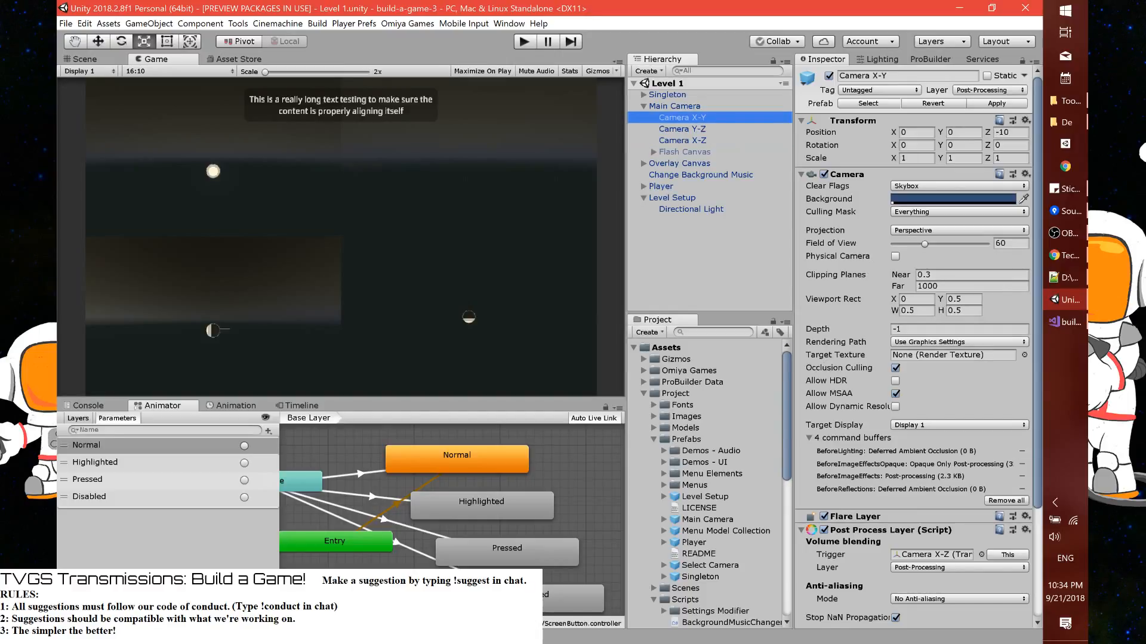
left_click(1011, 132)
type("-5")
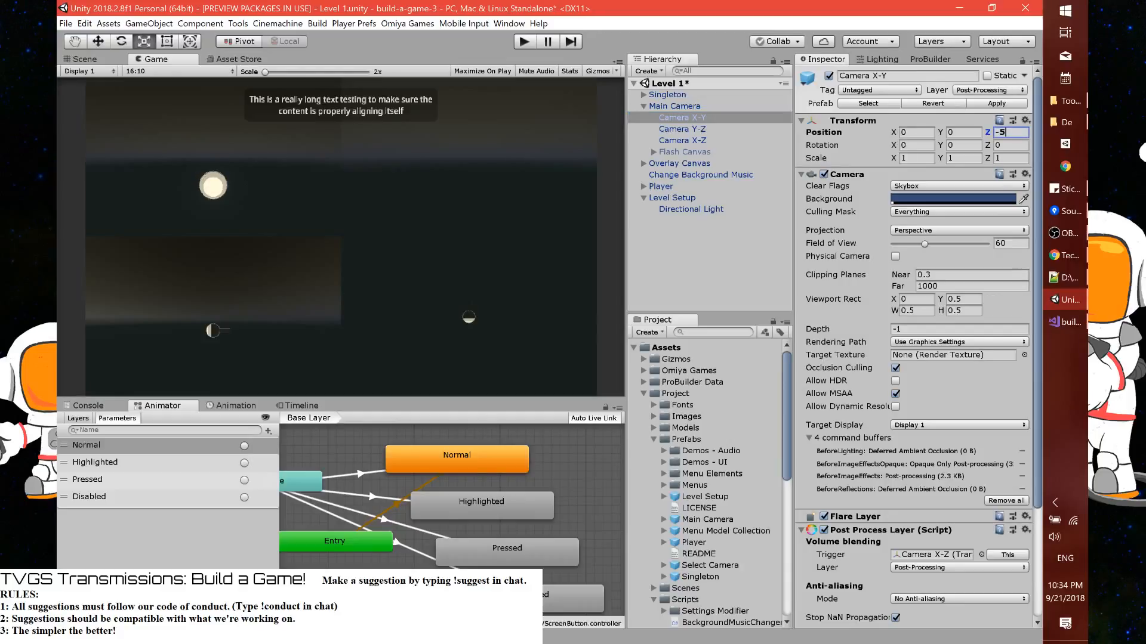
key("Return")
Set the Main Camera's Y position to 0
left_click(690, 106)
type("0")
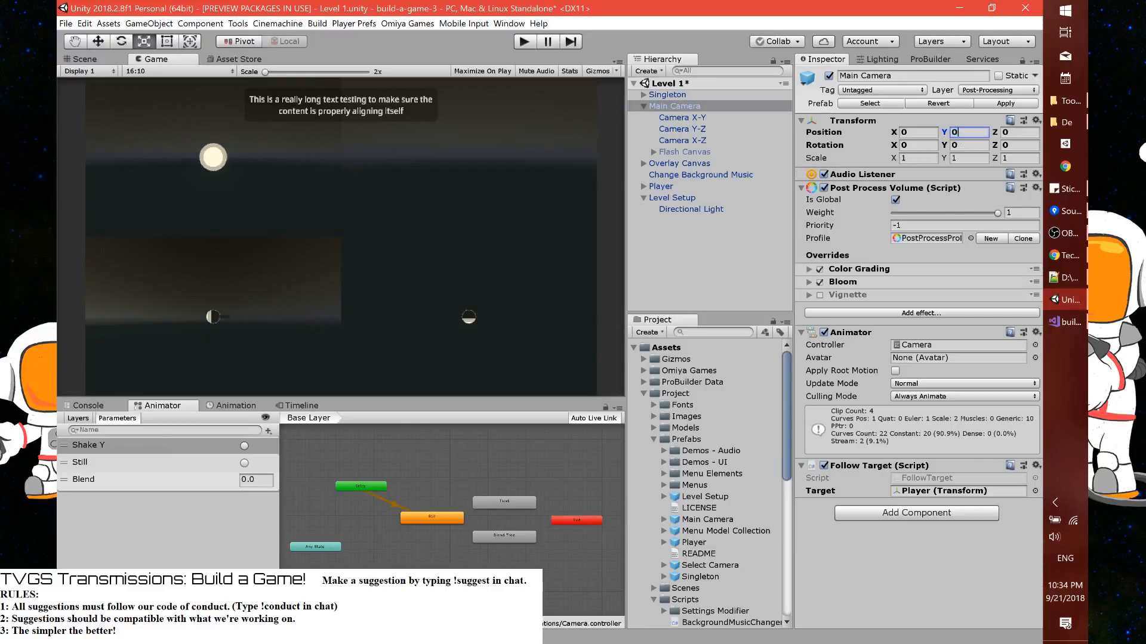
left_click(703, 120)
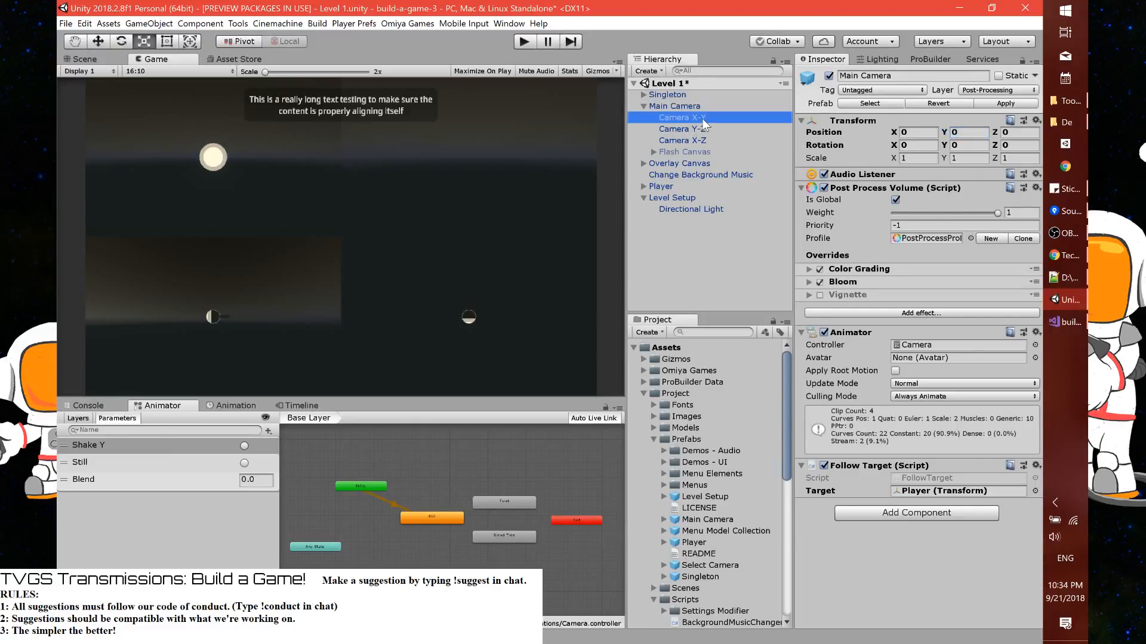
Set Camera Y-Z's X position to 5
left_click(692, 129)
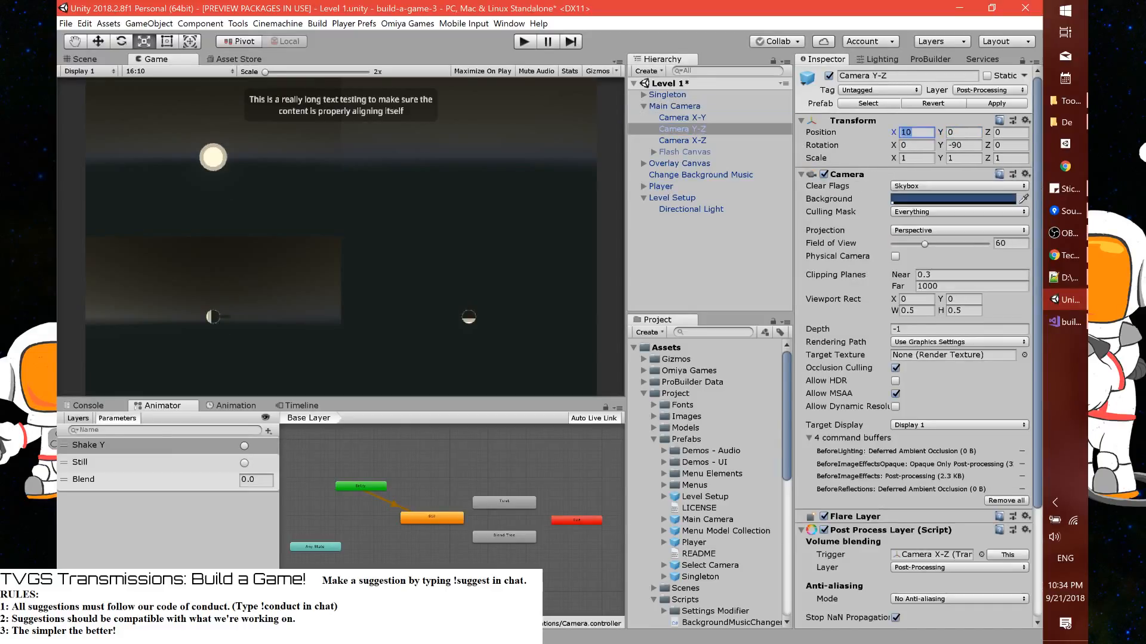
double_click(916, 132)
type("5")
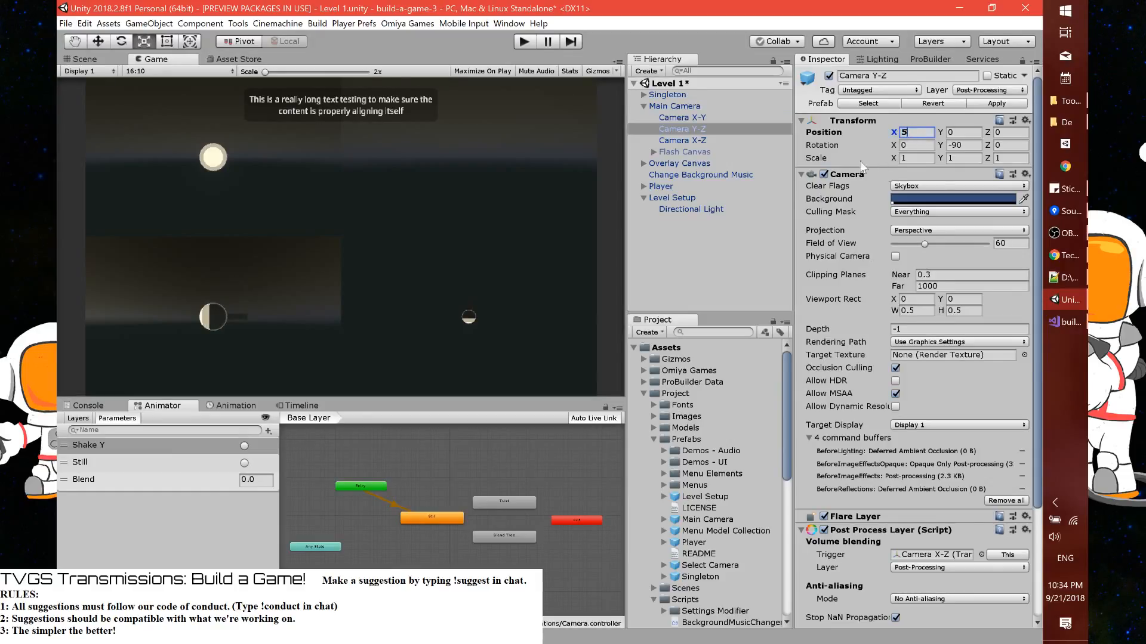
Set Camera X-Z's Y position to 5 and its X rotation to 90
left_click(713, 142)
left_click(962, 132)
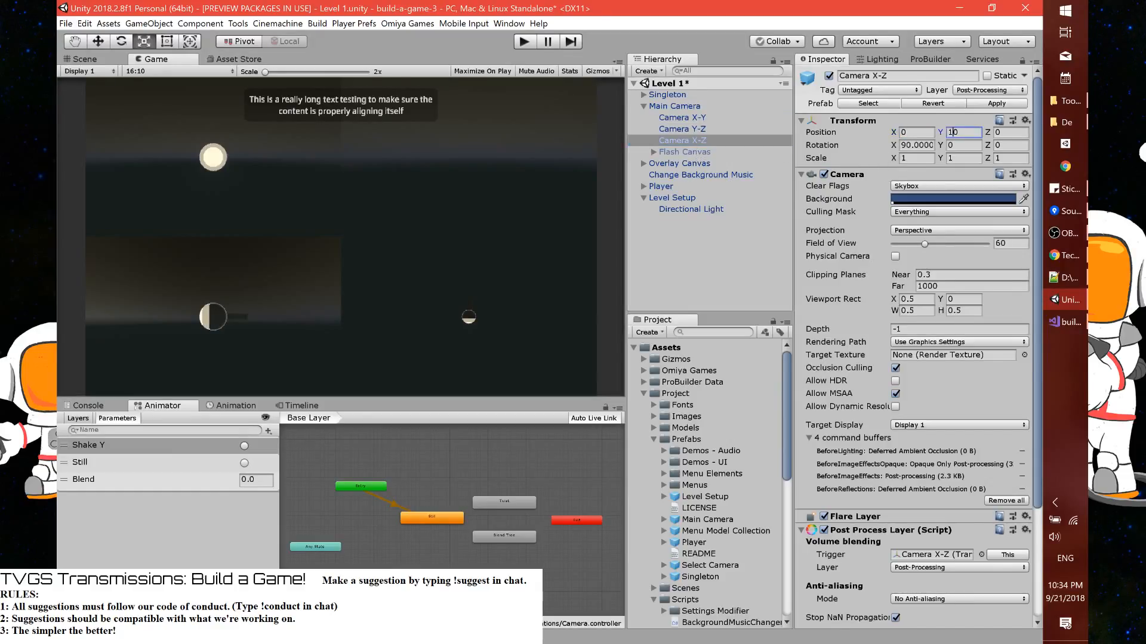
type("5")
left_click(917, 146)
type("90")
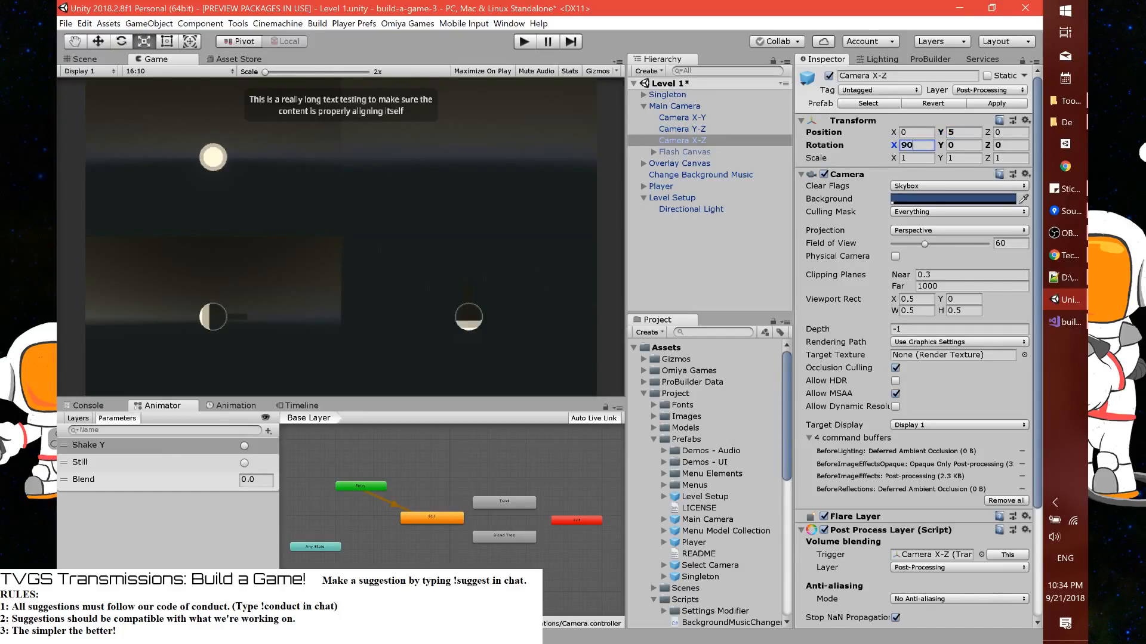
Review the Camera Y-Z and Camera X-Y transforms and apply the camera changes to the prefab
left_click(680, 129)
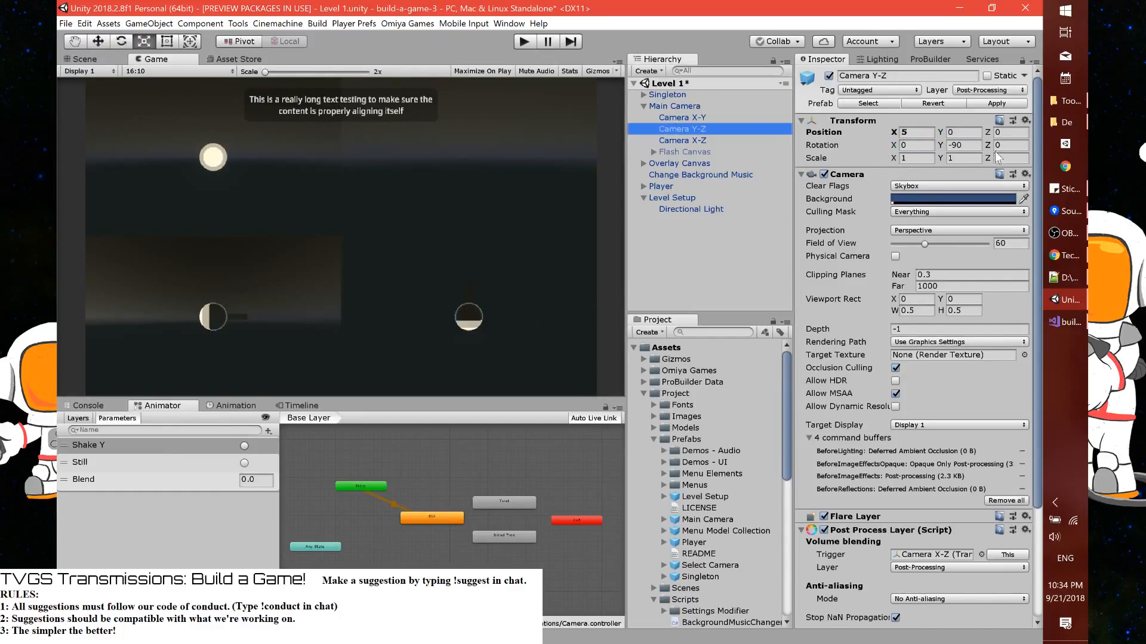
left_click(678, 114)
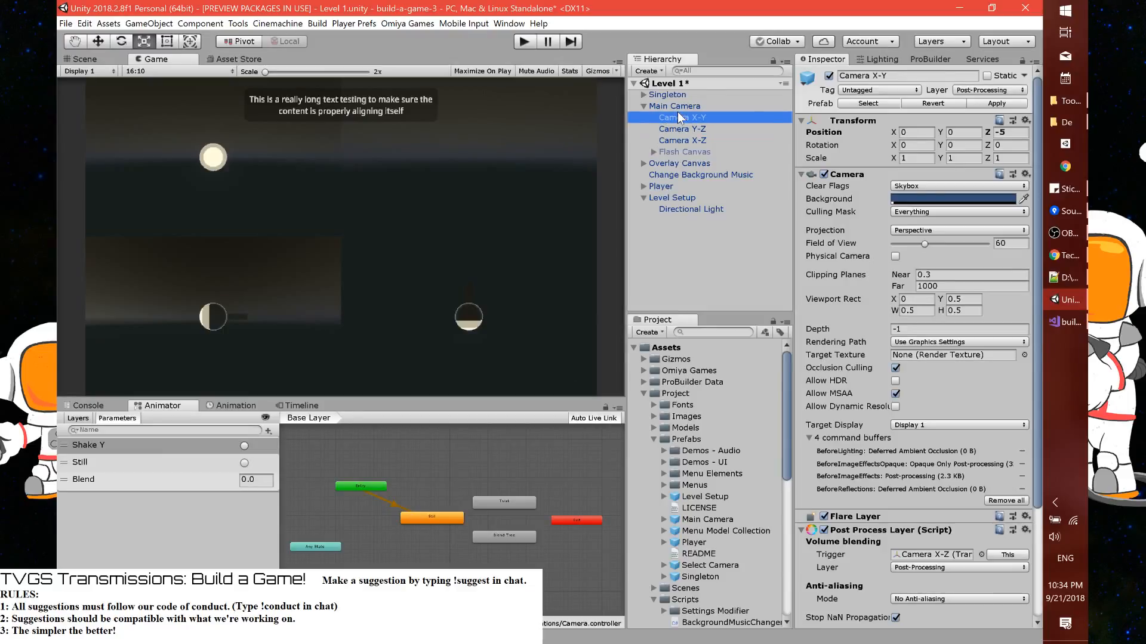
left_click(976, 103)
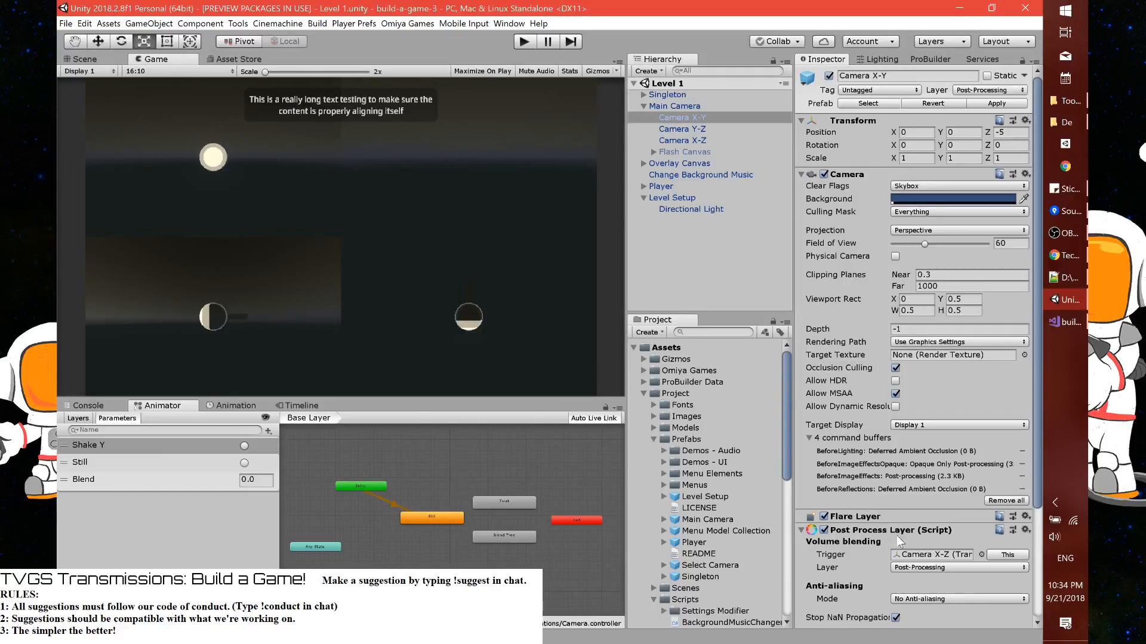
Tidy the asset tree by collapsing the Prefabs and Scripts folders and the ScreenButton controller inside the Project folder
left_click(643, 393)
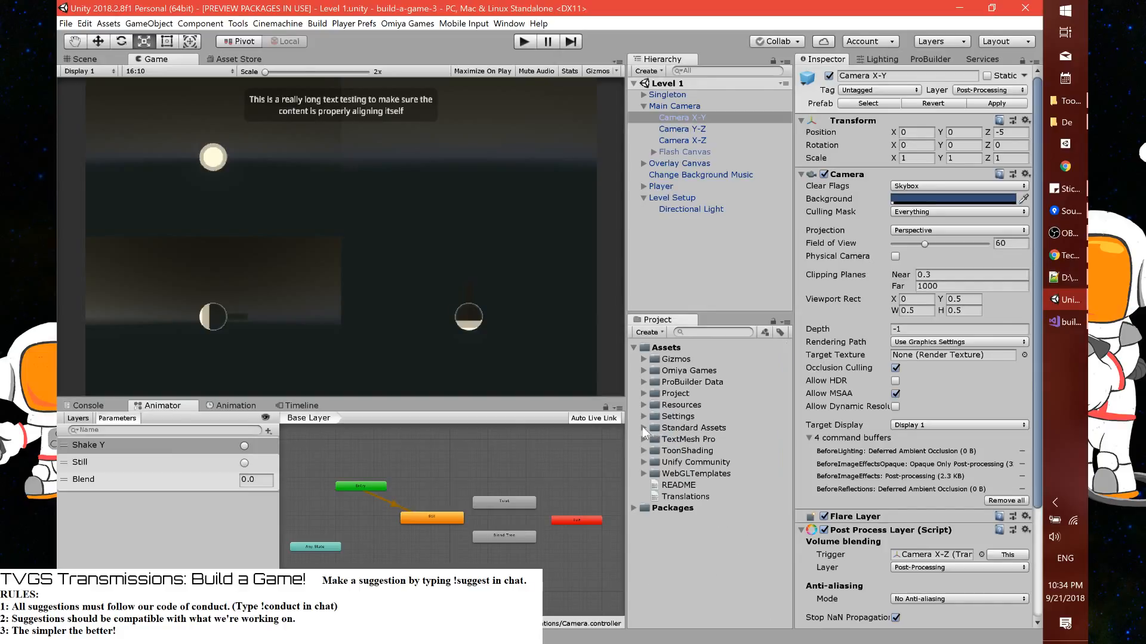
left_click(645, 394)
left_click(644, 393)
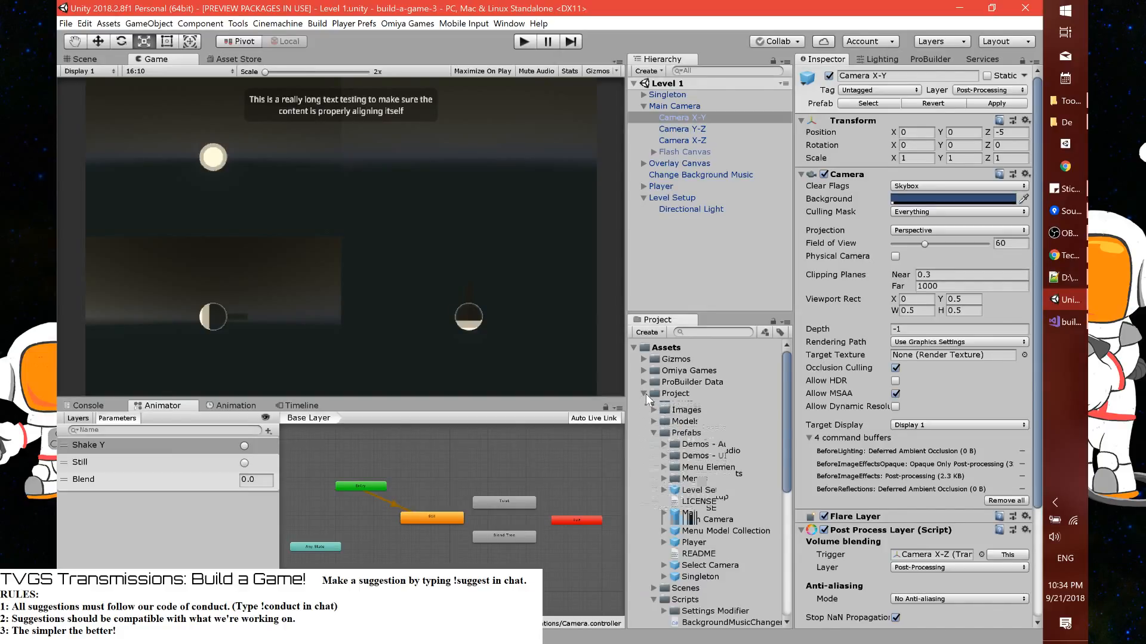
left_click(653, 440)
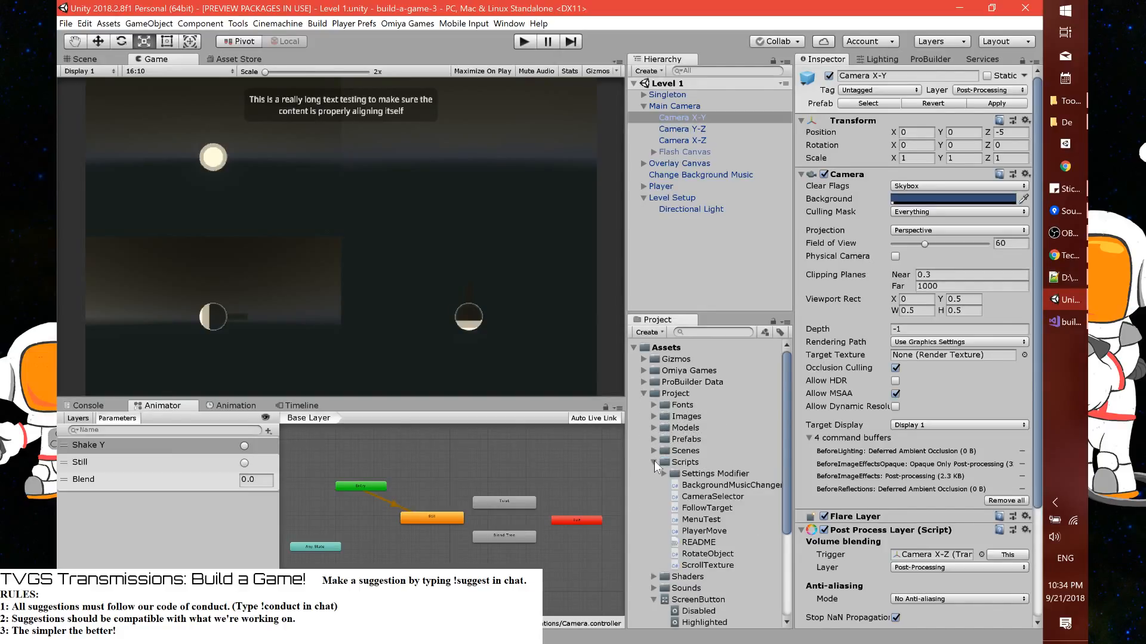
left_click(654, 462)
left_click(651, 494)
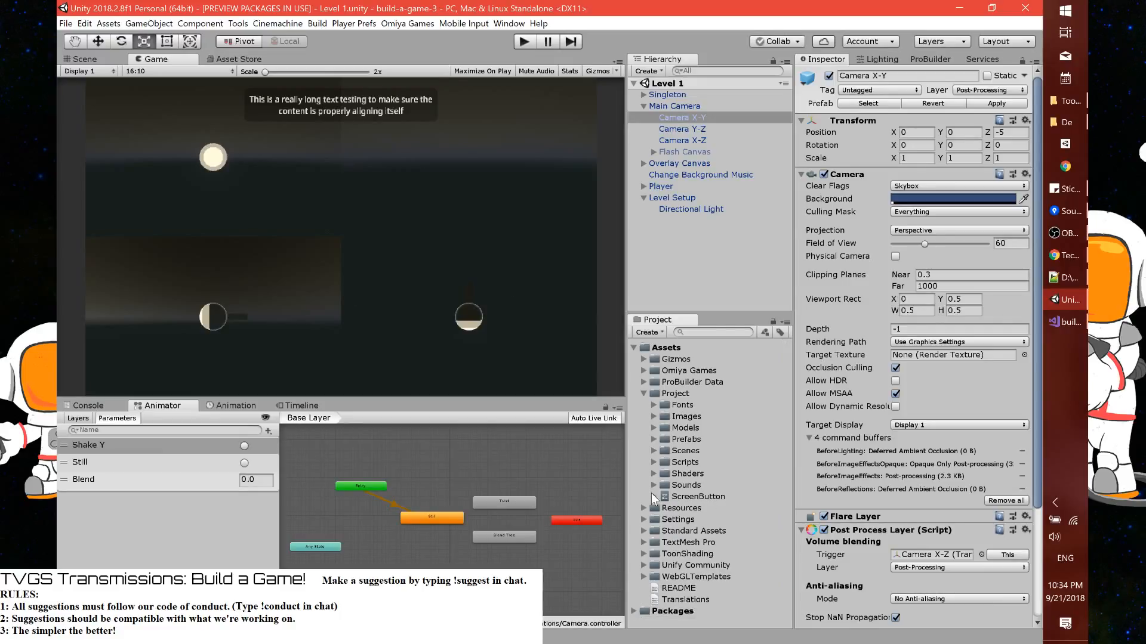
Locate the PostProcessProfile assigned to the Main Camera's Post Process Volume and open its settings
scroll(926, 549, "down", 4)
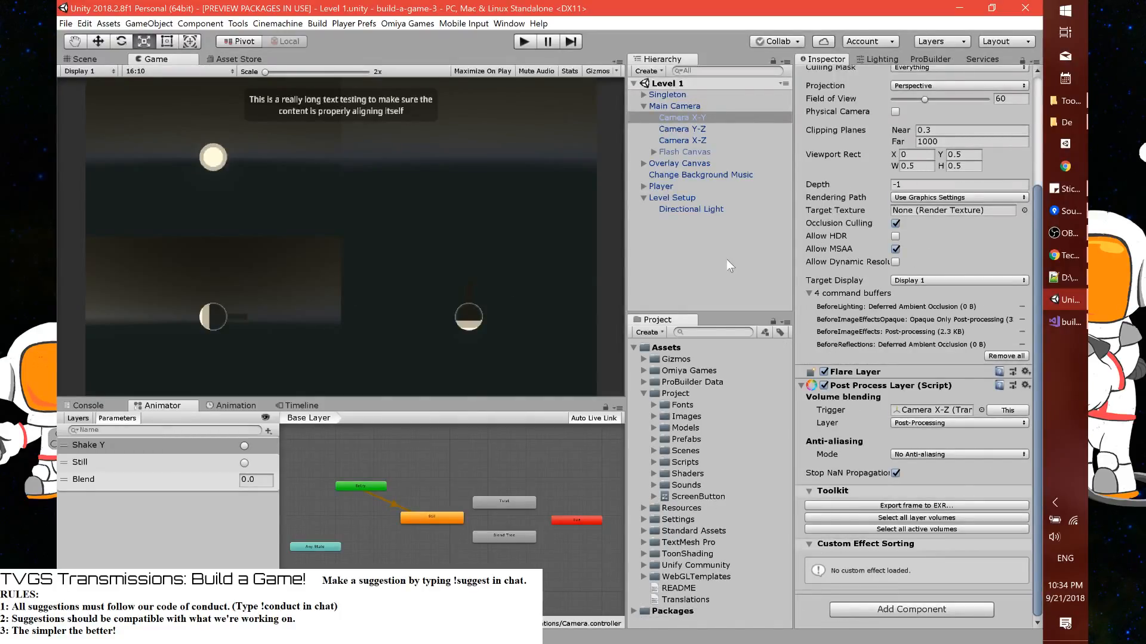
left_click(669, 106)
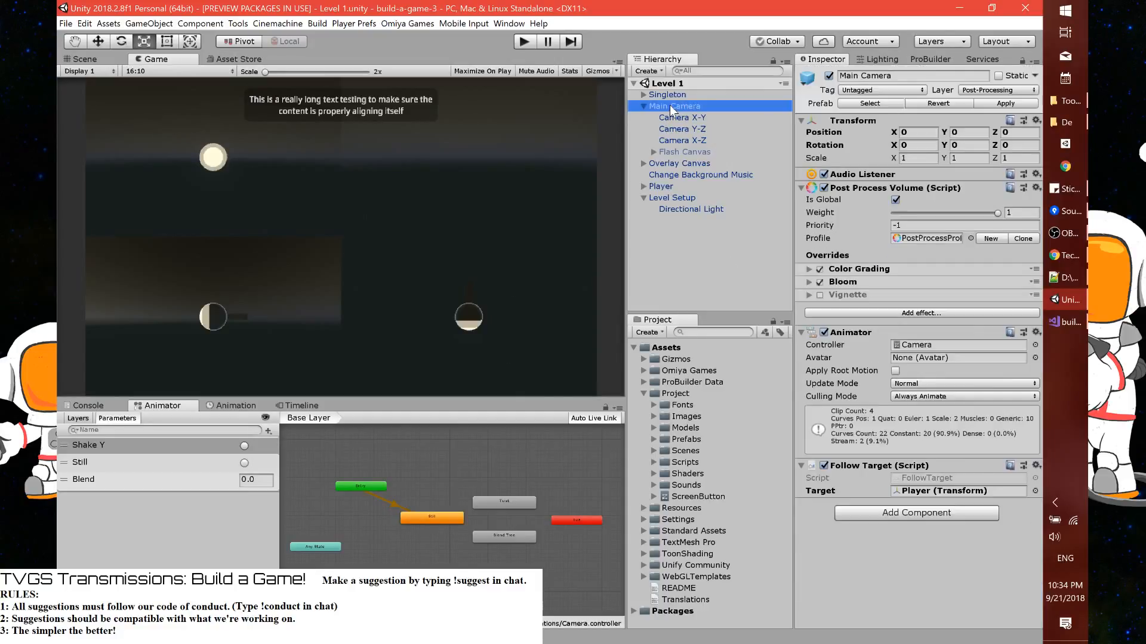
left_click(930, 241)
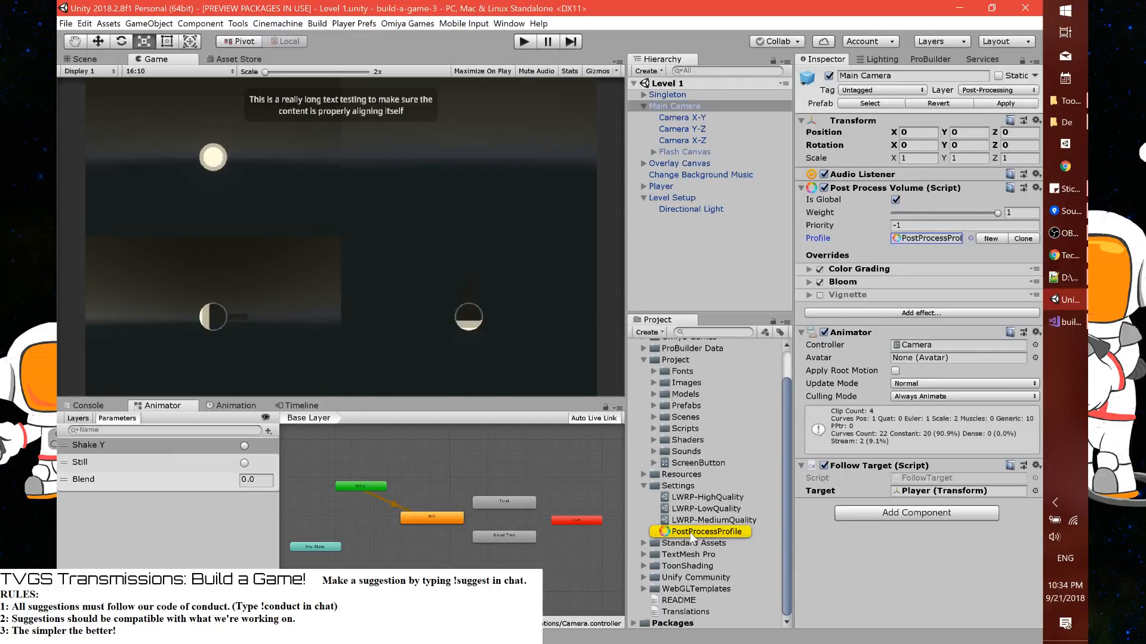
left_click(692, 533)
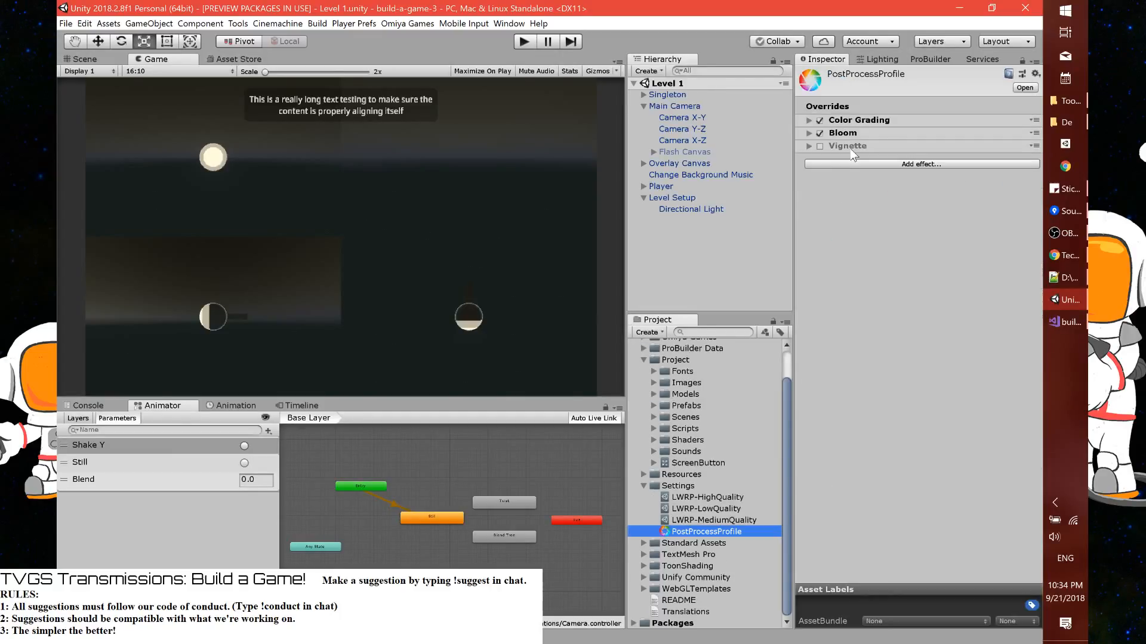
Replace the Vignette override in the PostProcessProfile with a Chromatic Aberration effect and expand its settings
left_click(808, 147)
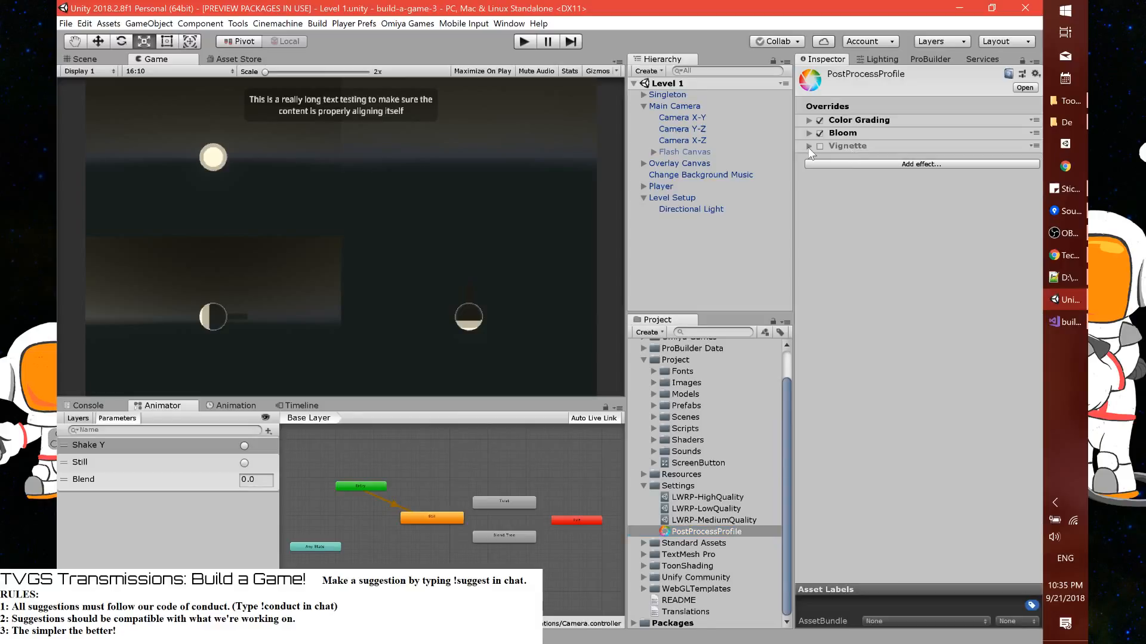
left_click(872, 163)
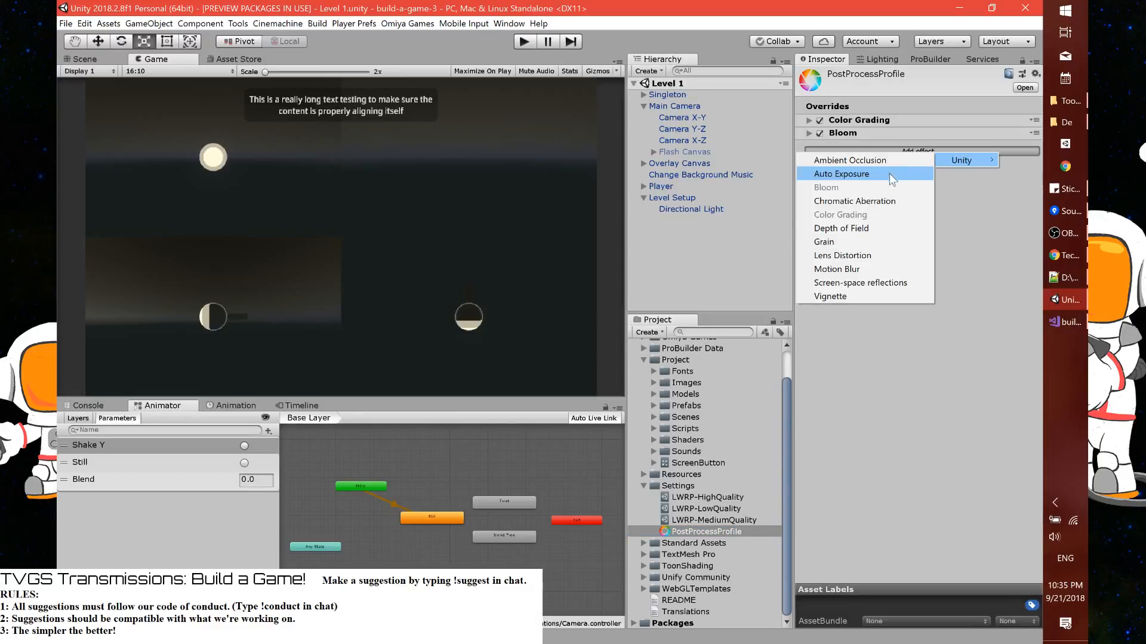
left_click(882, 202)
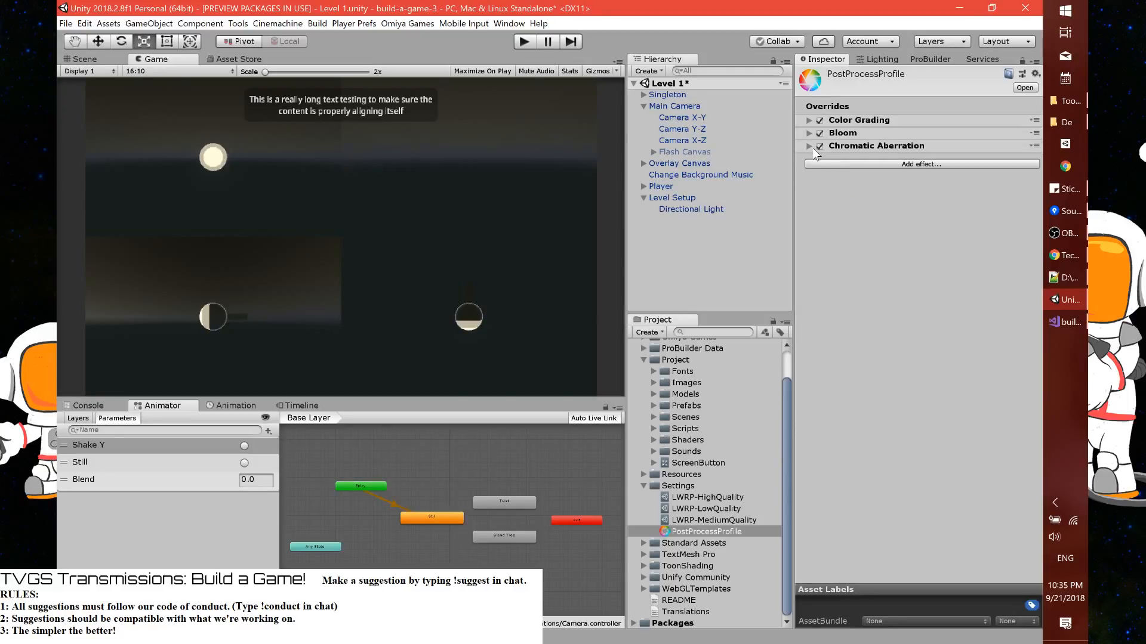
left_click(809, 146)
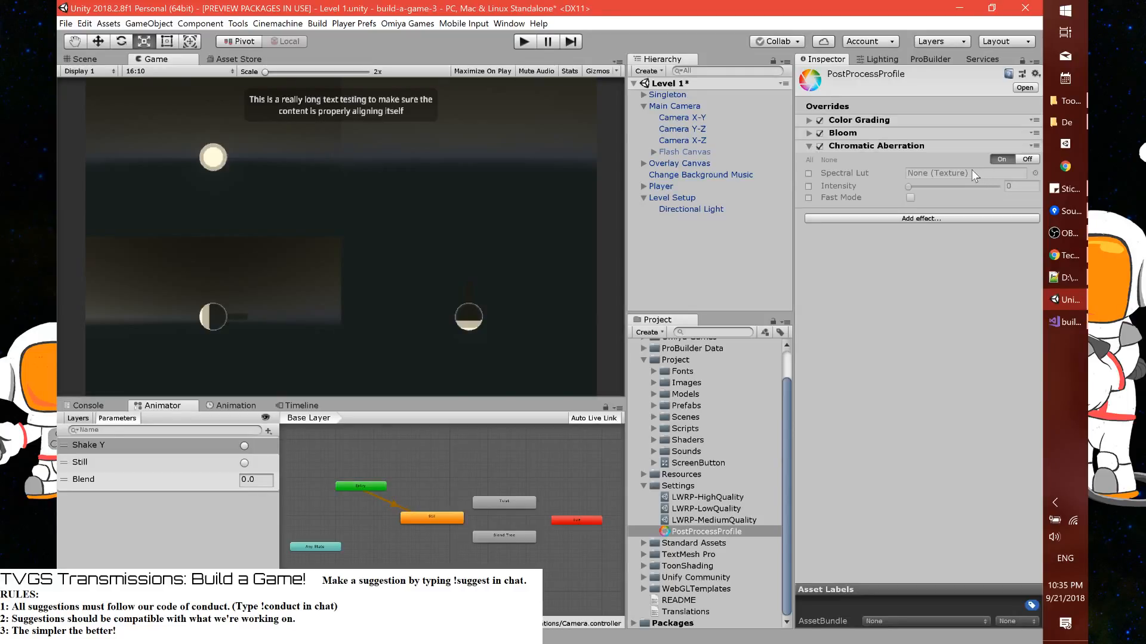
Set the clipping planes of Camera X-Y, Camera Y-Z and Camera X-Z together to near 1 and far 100
left_click(690, 140)
left_click(692, 117, "shift")
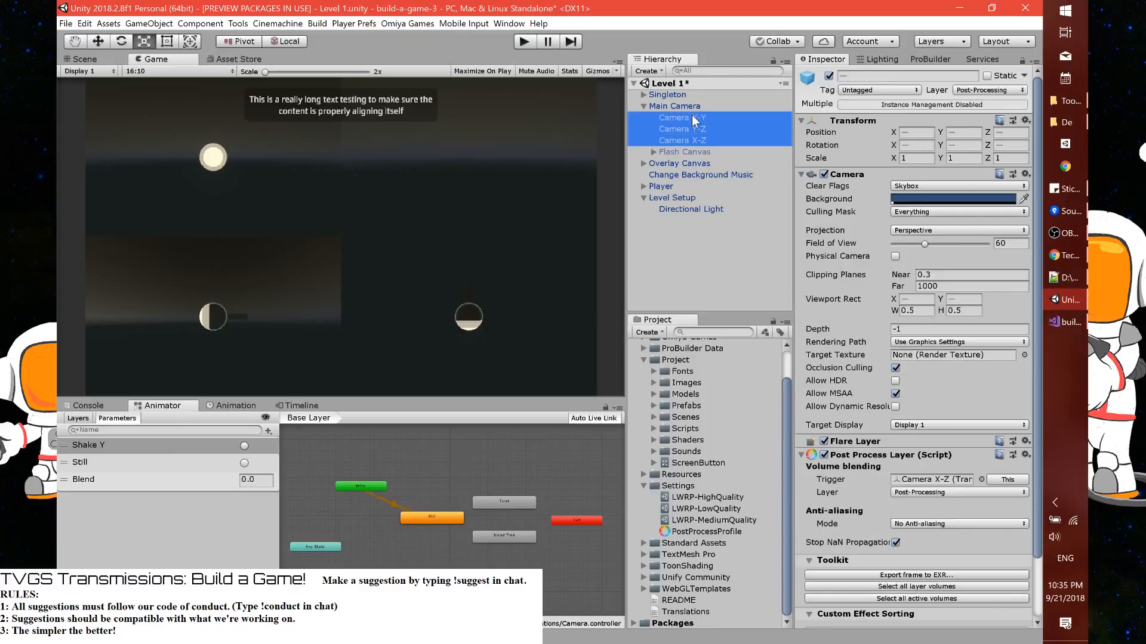
left_click(955, 286)
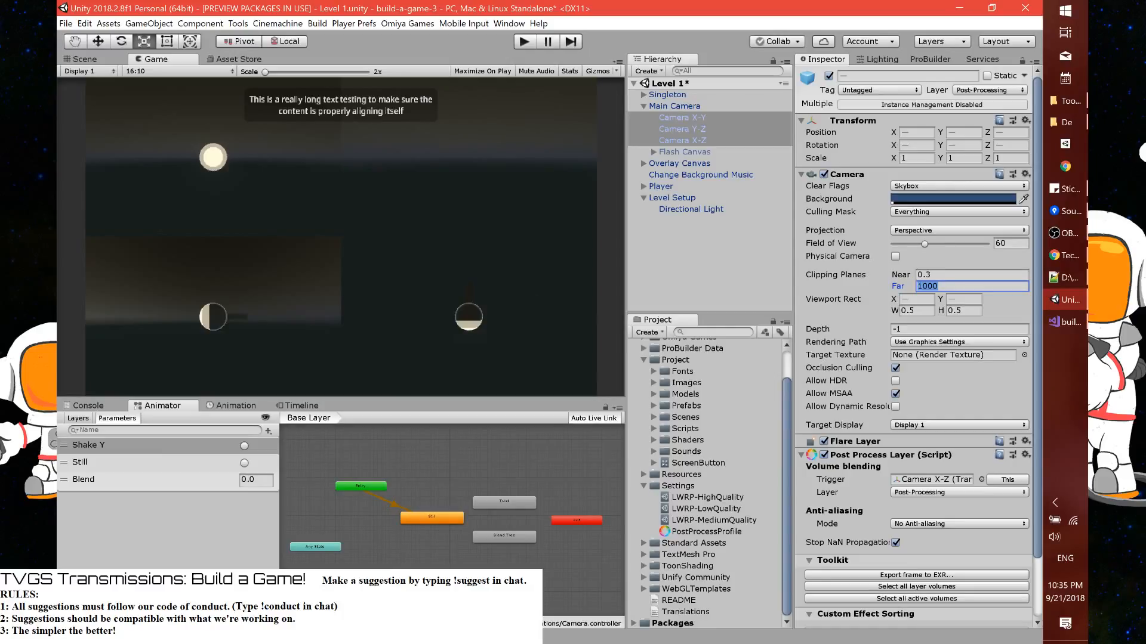
type("100")
left_click(960, 275)
type("1")
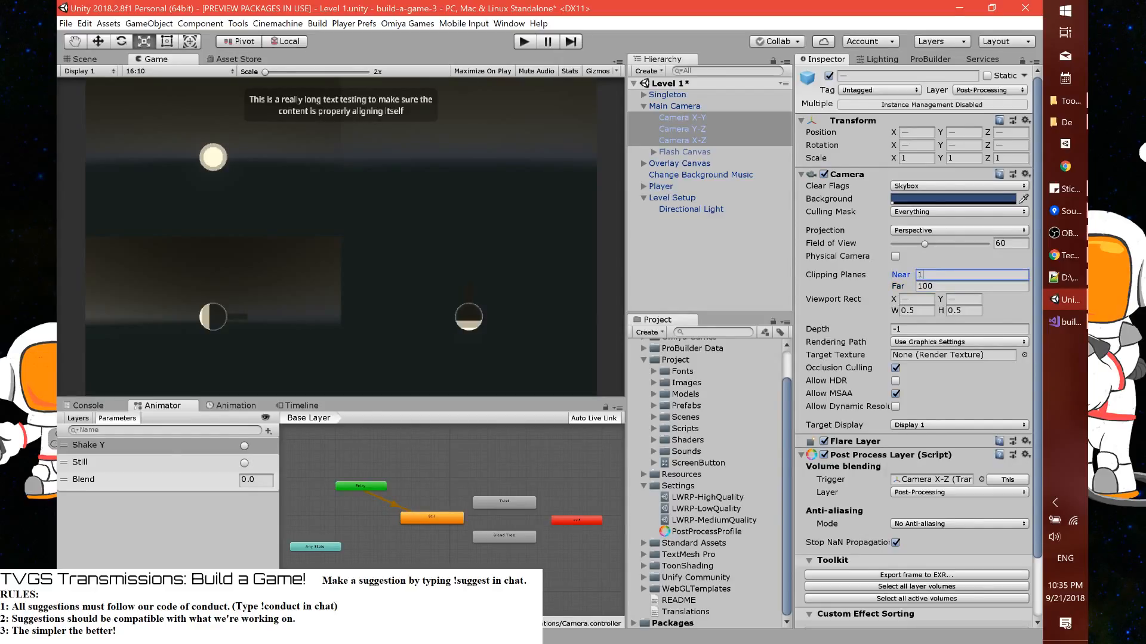
key("ctrl+a")
key("Return")
Override the Chromatic Aberration intensity in the PostProcessProfile and set it to 0.05
left_click(692, 532)
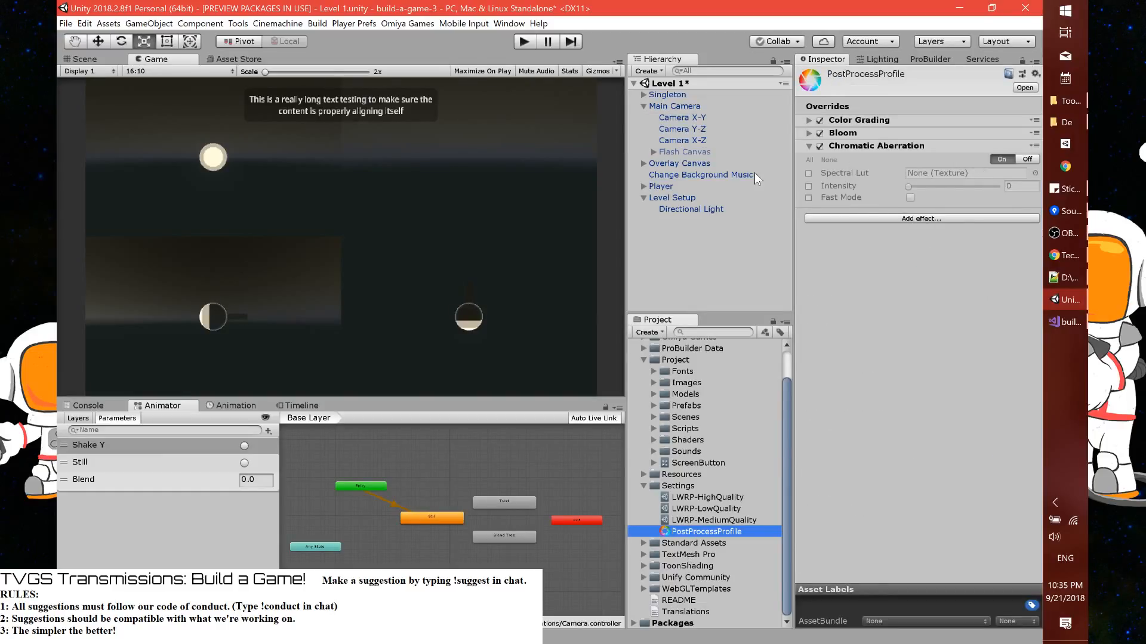
left_click(807, 186)
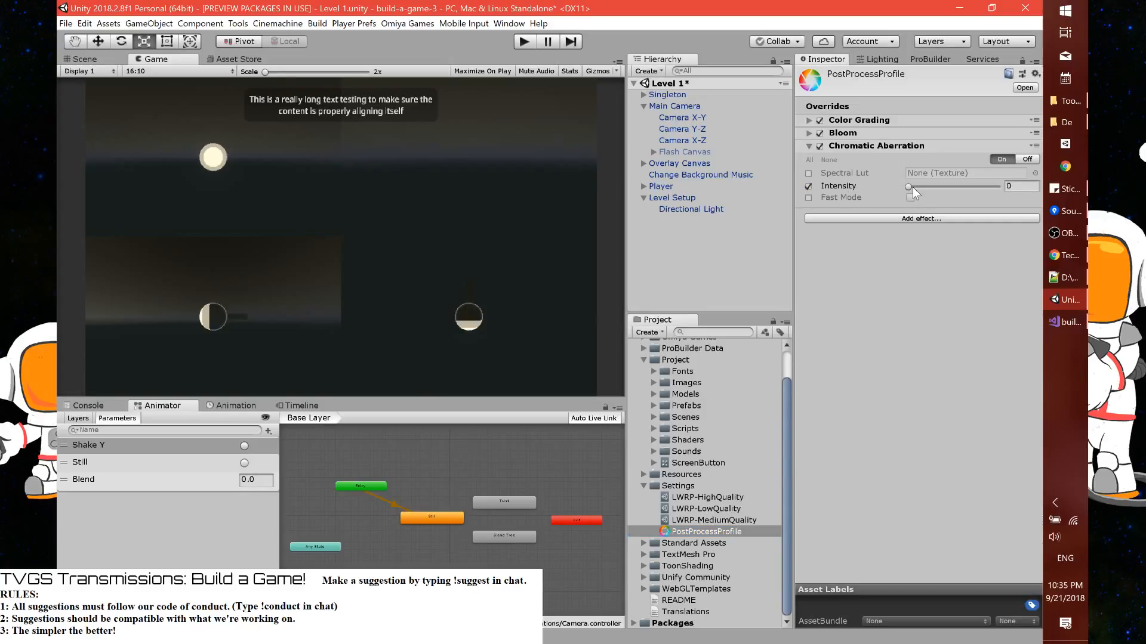
mouse_move(908, 188)
left_mouse_down()
mouse_move(979, 183)
mouse_move(876, 189)
mouse_move(912, 187)
left_mouse_up()
Add Motion Blur, Auto Exposure and Depth Of Field effects to the PostProcessProfile
left_click(970, 219)
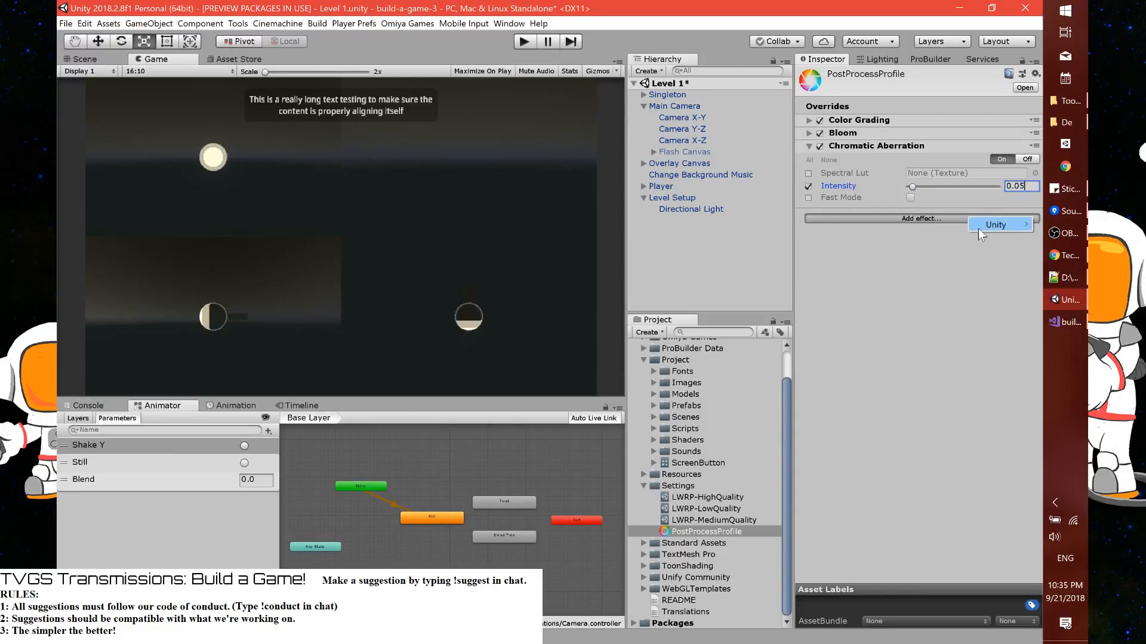
mouse_move(979, 228)
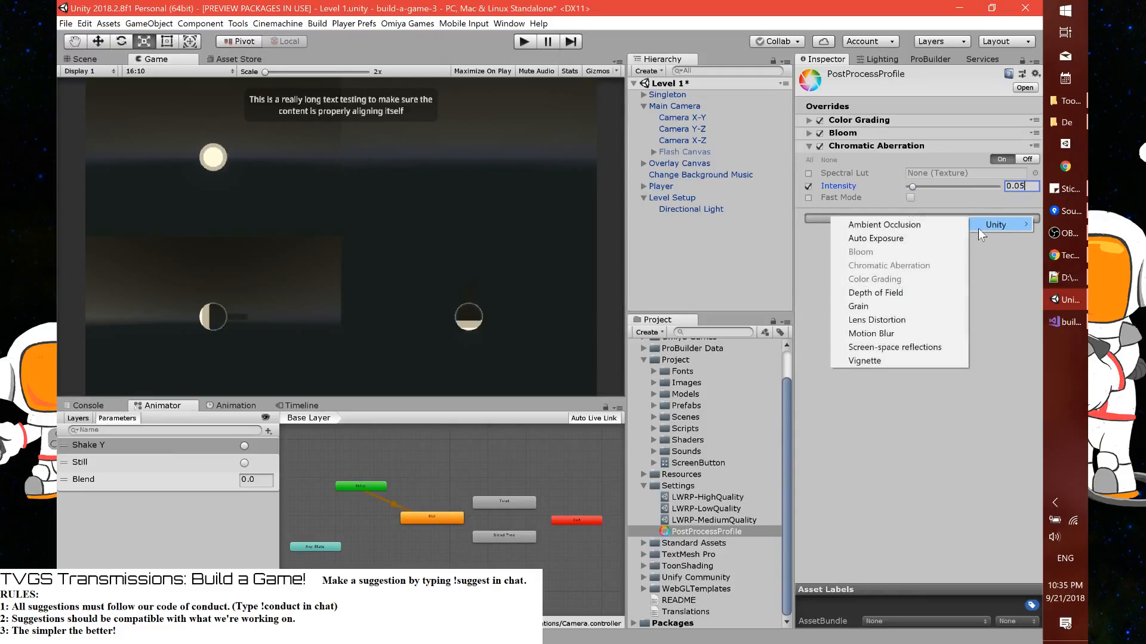
left_click(912, 334)
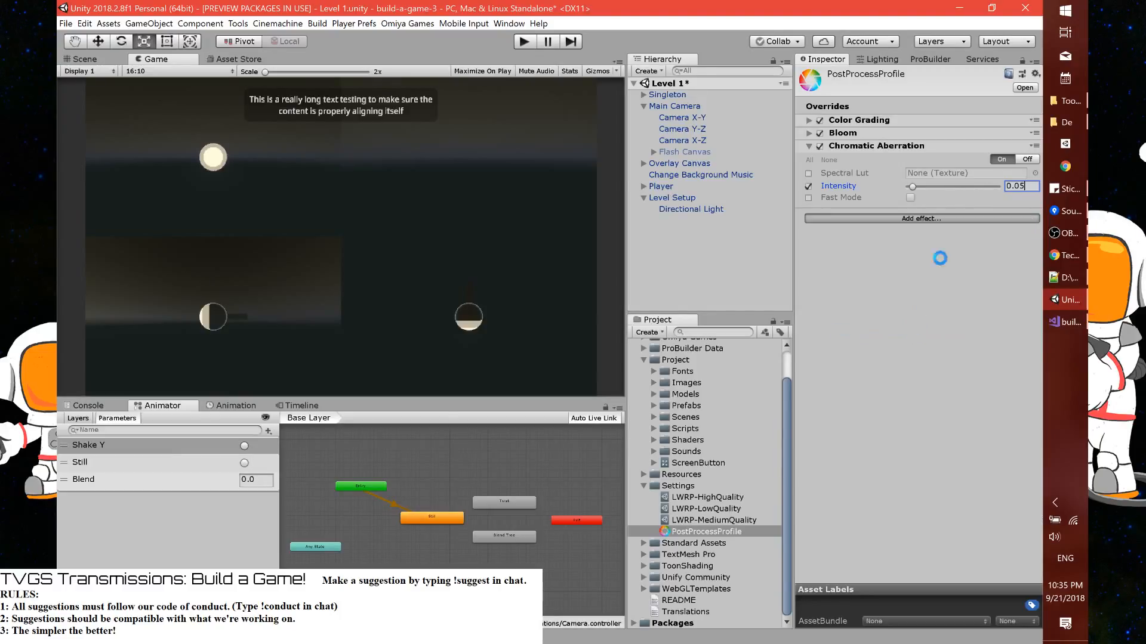
left_click(945, 232)
mouse_move(962, 240)
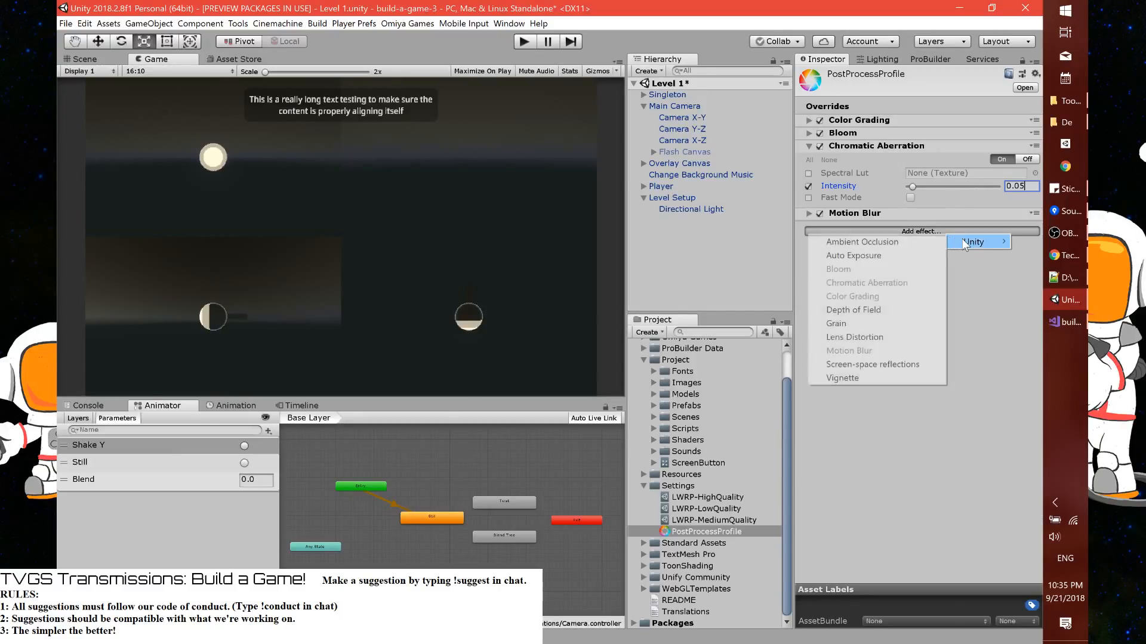
left_click(892, 254)
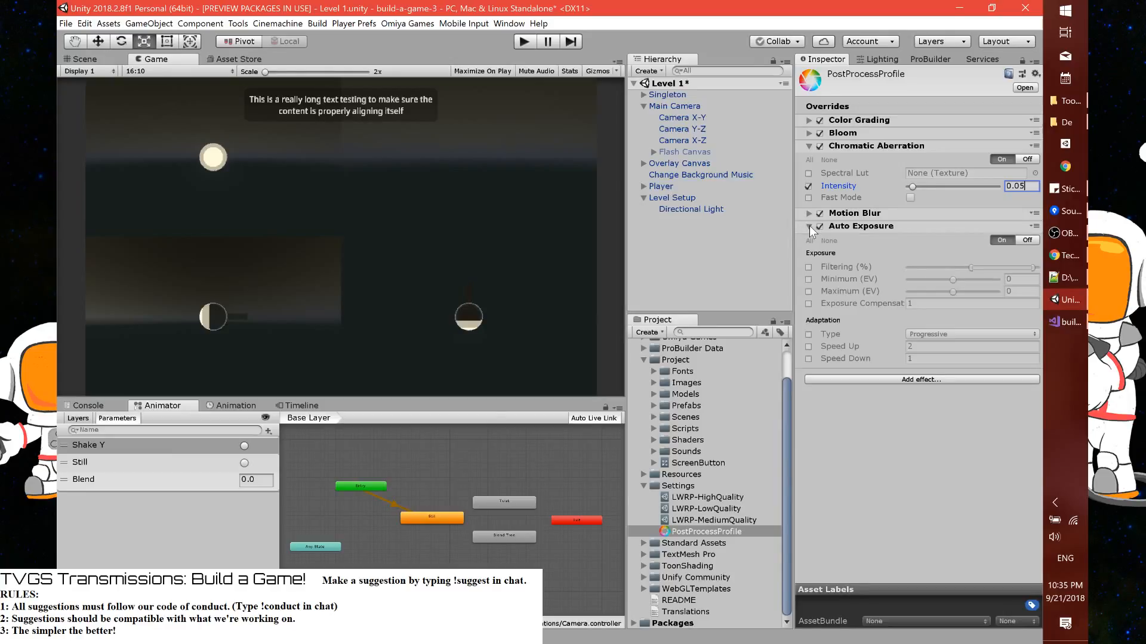
left_click(854, 246)
mouse_move(862, 255)
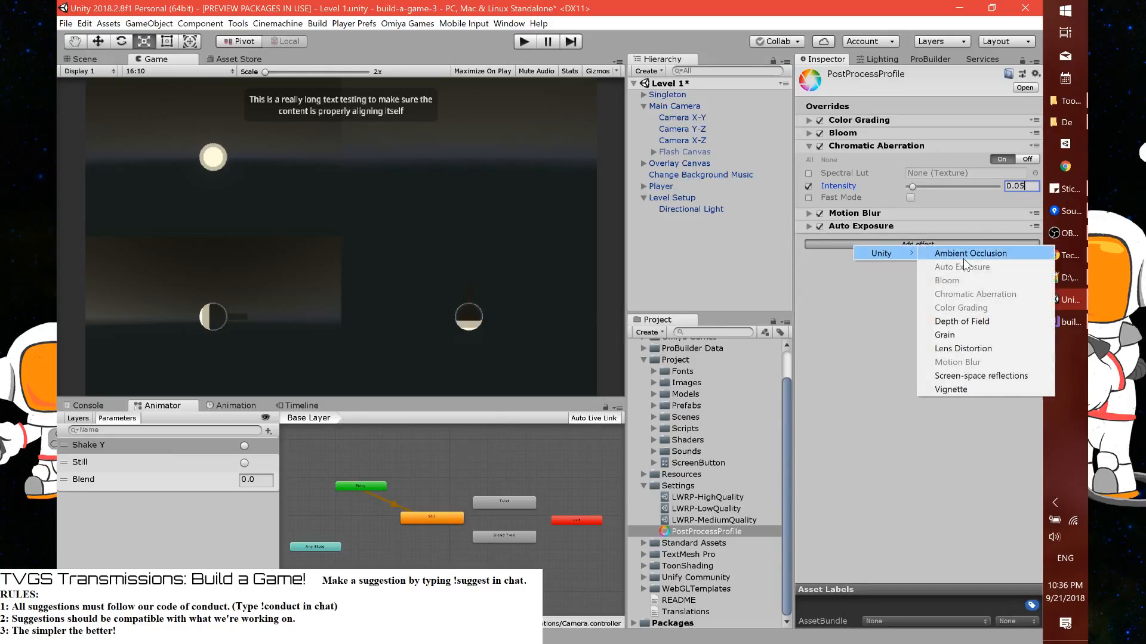
left_click(982, 322)
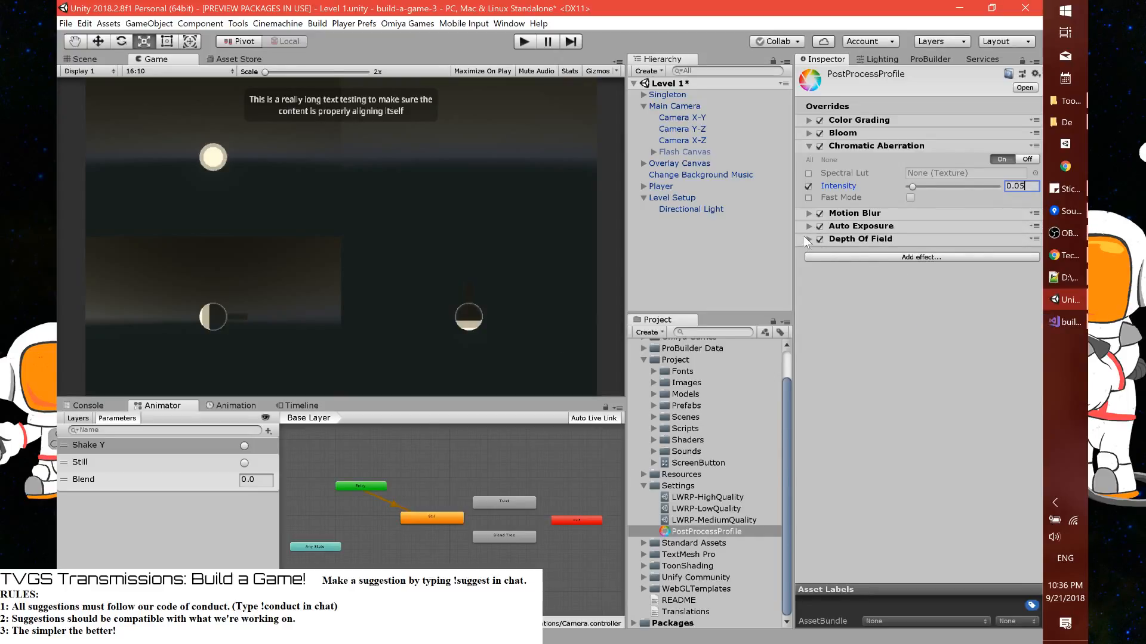
Preview the Player's Particle System, set the PostProcessProfile's Chromatic Aberration intensity to about 0.434 and turn on Fast Mode
left_click(643, 186)
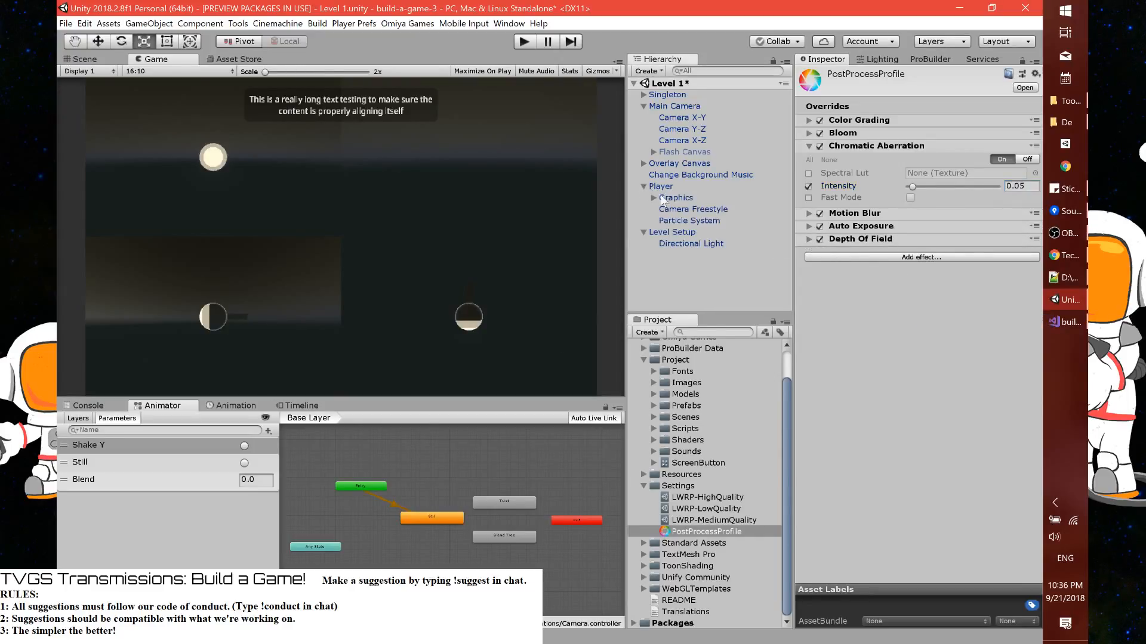
left_click(703, 220)
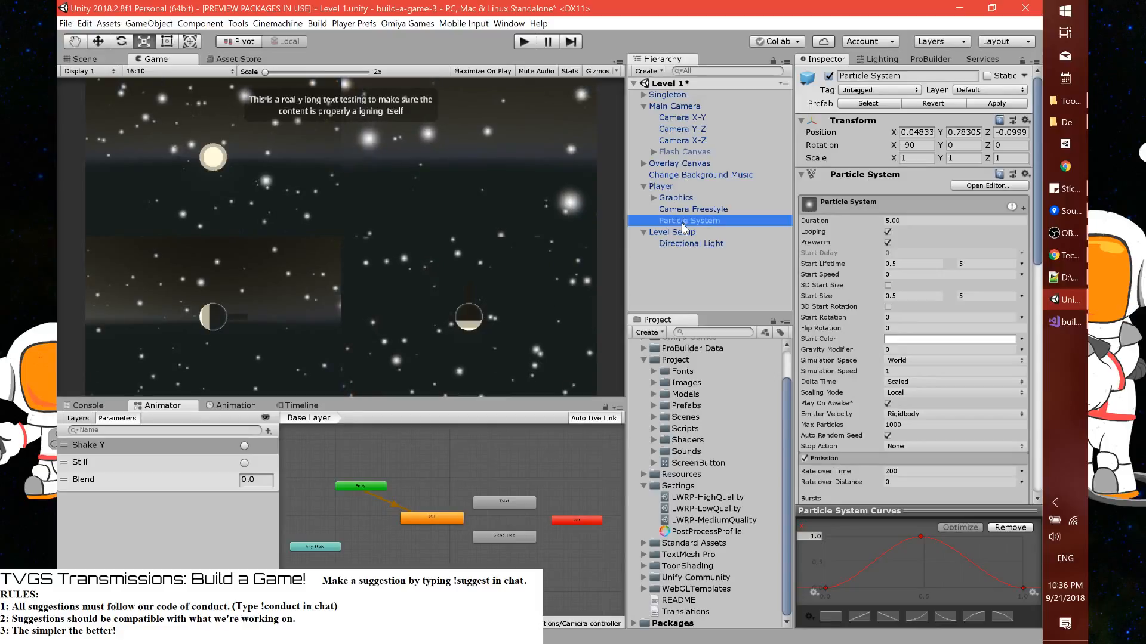
left_click(707, 532)
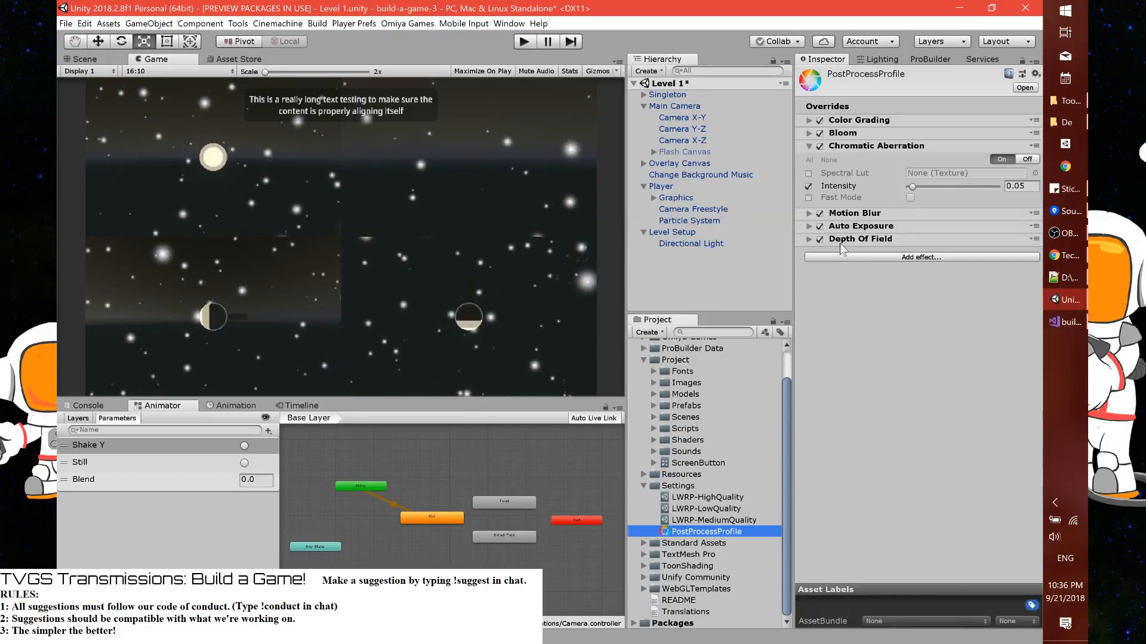
left_click_drag(914, 185, 947, 186)
left_click(809, 198)
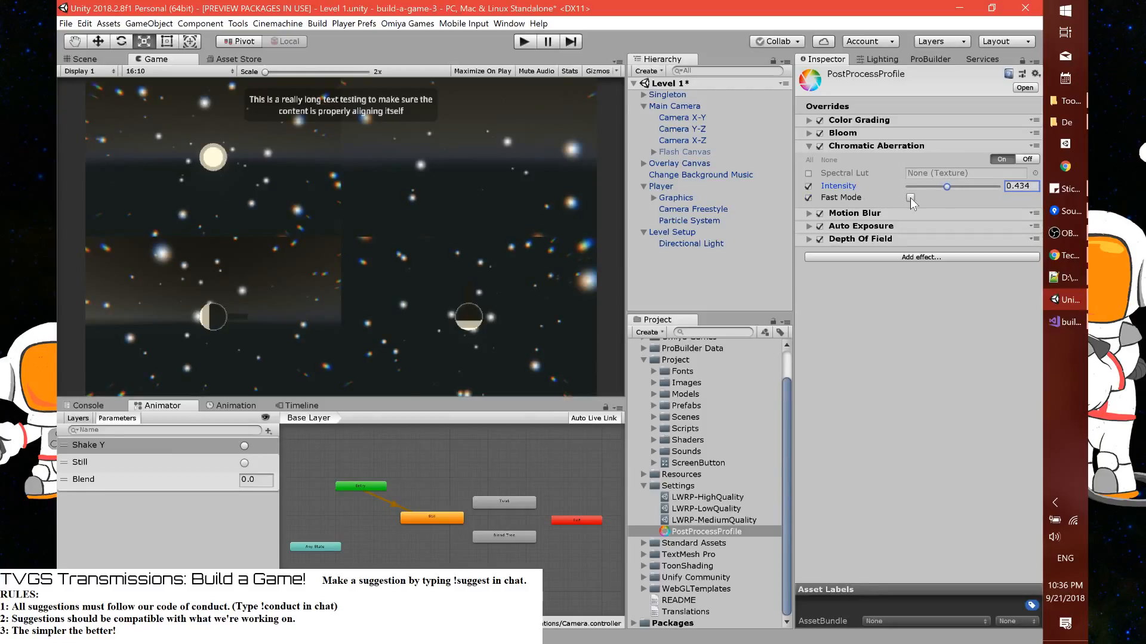
left_click(910, 197)
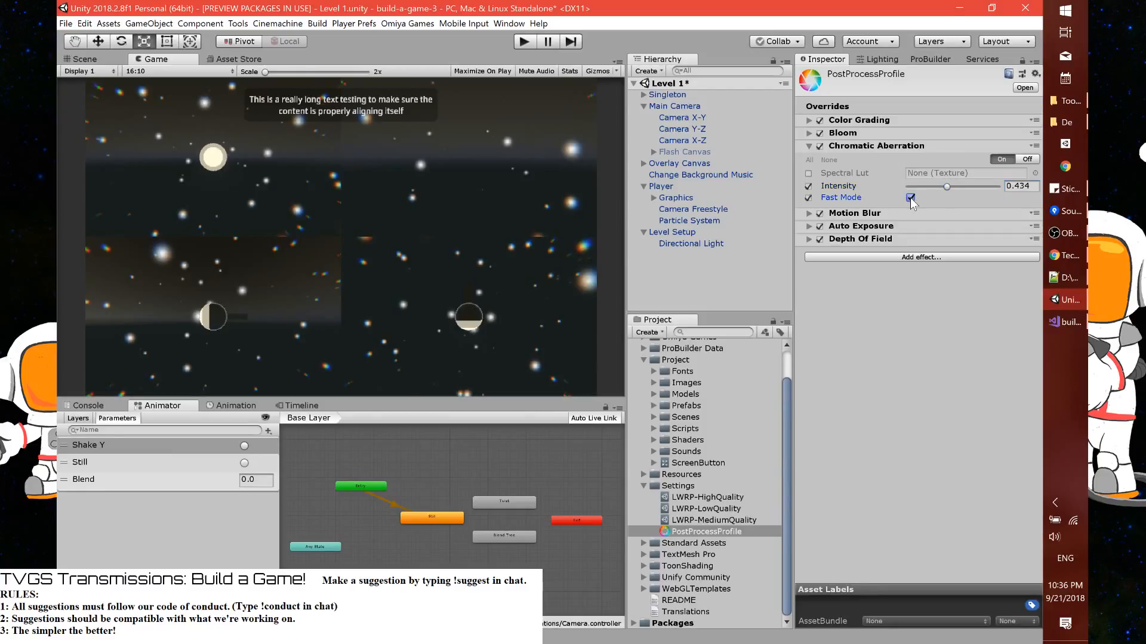
Override Motion Blur's Shutter Angle and Sample Count, and expand the Auto Exposure settings
left_click(808, 213)
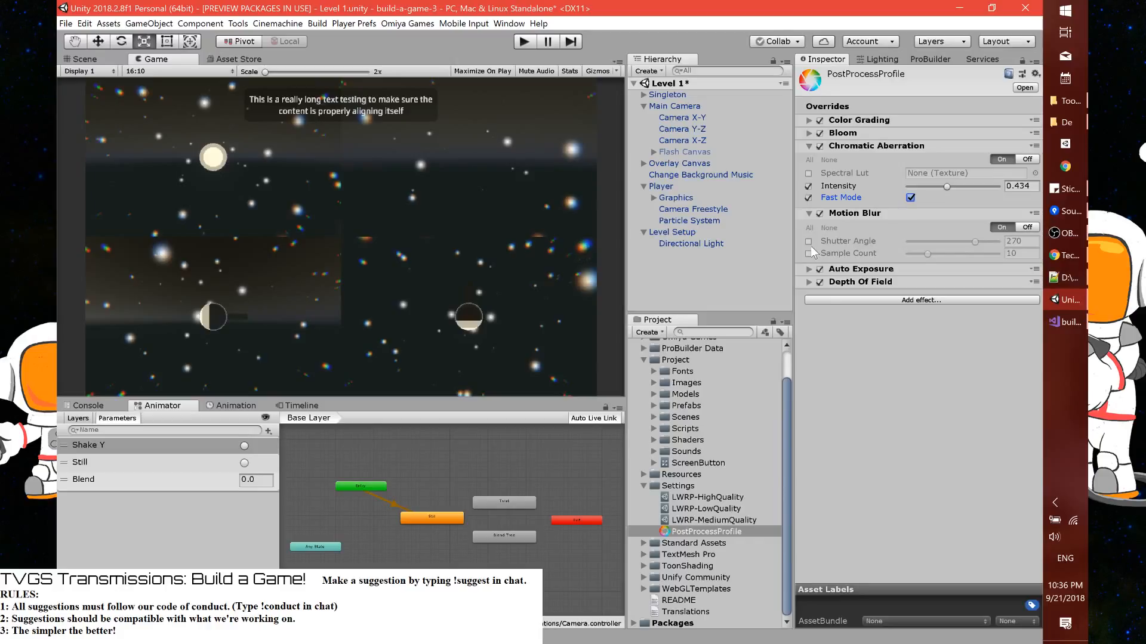
left_click(808, 241)
left_click(808, 254)
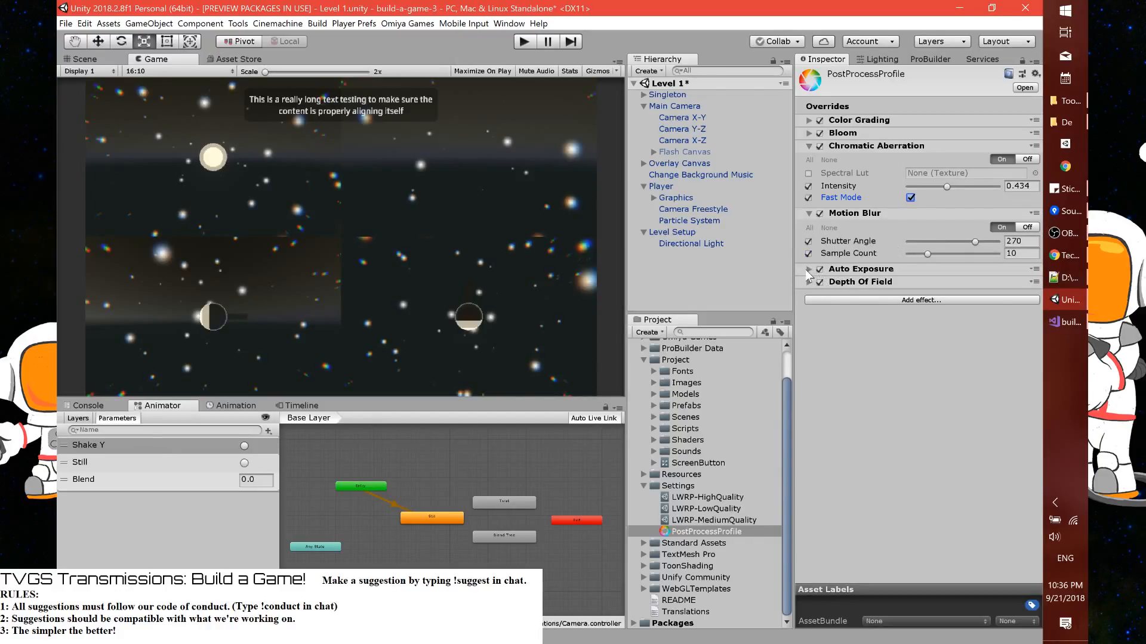
left_click(807, 269)
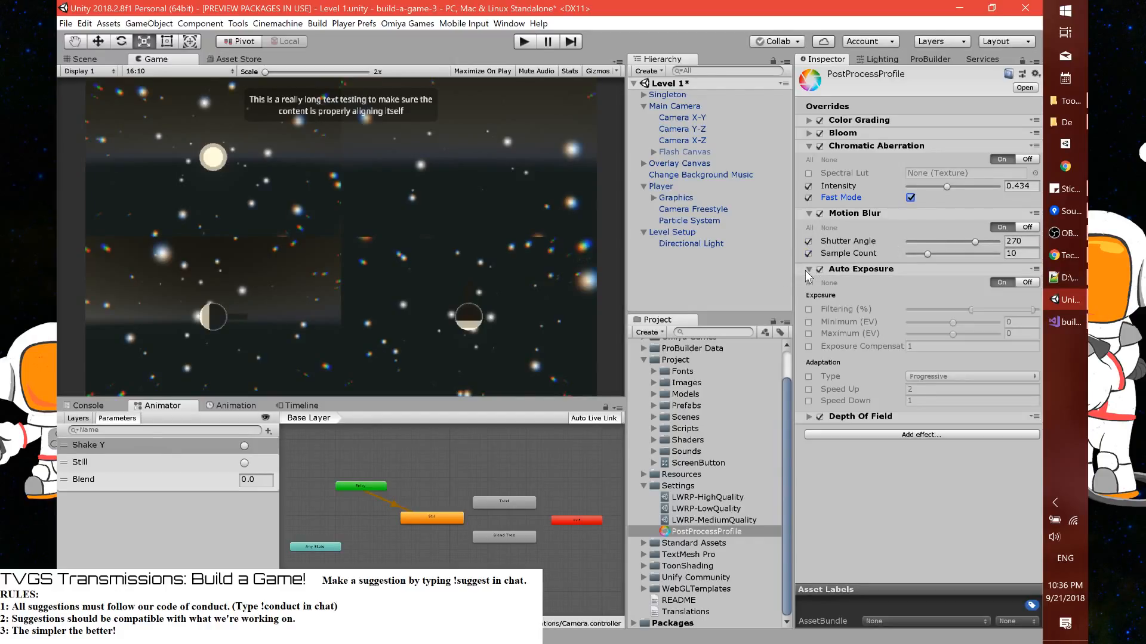
left_click(809, 322)
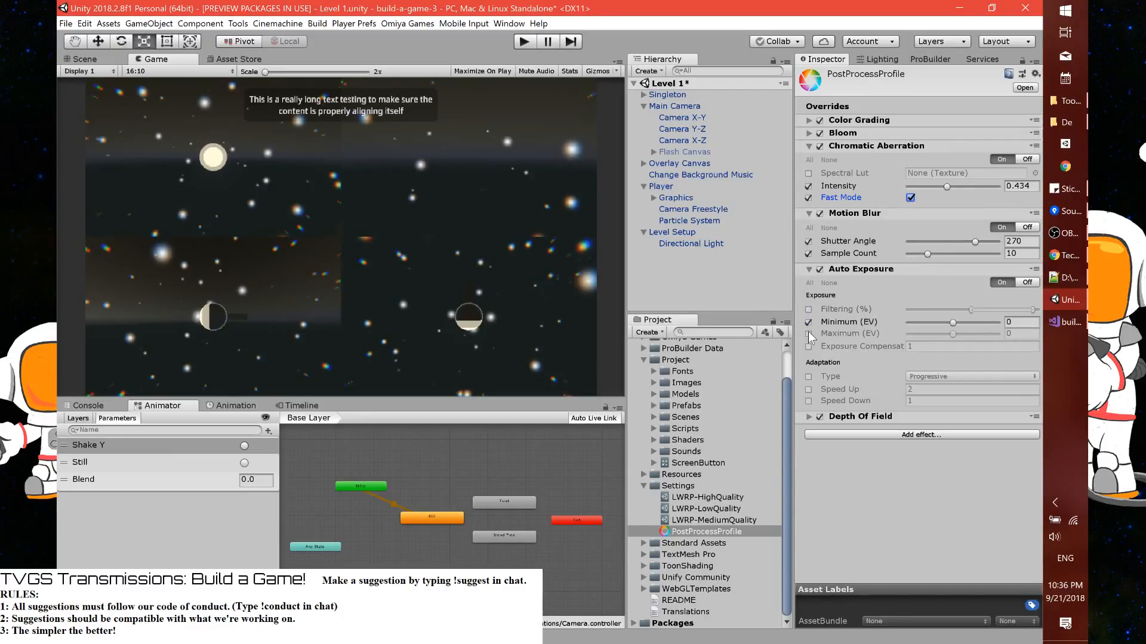
left_click(808, 334)
left_click(808, 309)
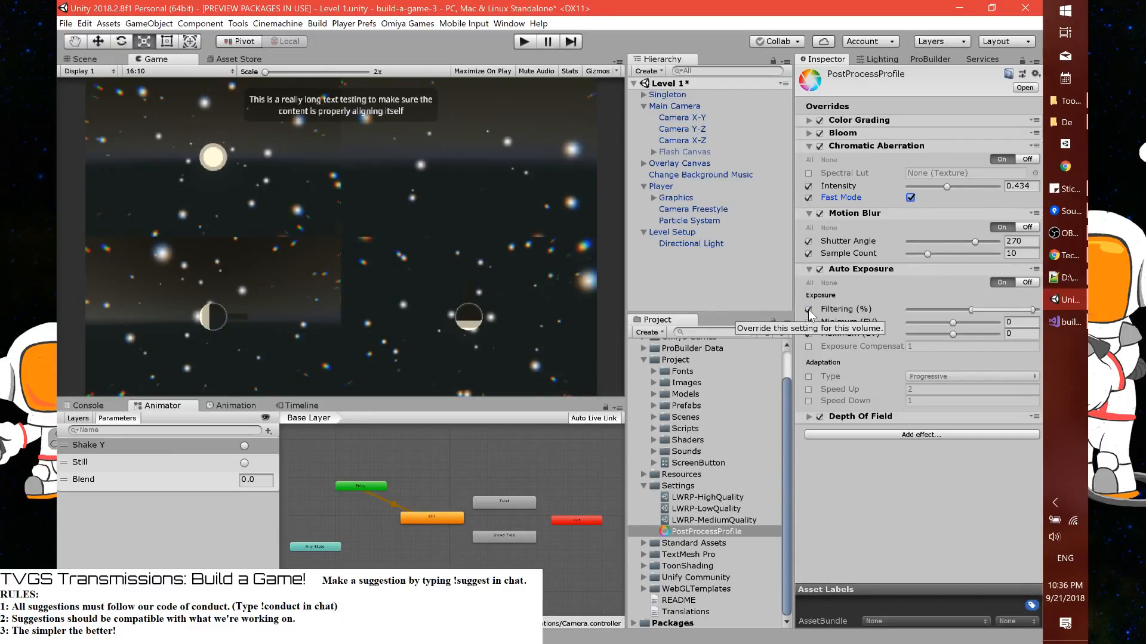
left_click(808, 309)
left_click(809, 322)
left_click(808, 334)
Override Auto Exposure's adaptation Type as Progressive together with its Speed Up and Speed Down, and expand the Depth Of Field settings
left_click(809, 377)
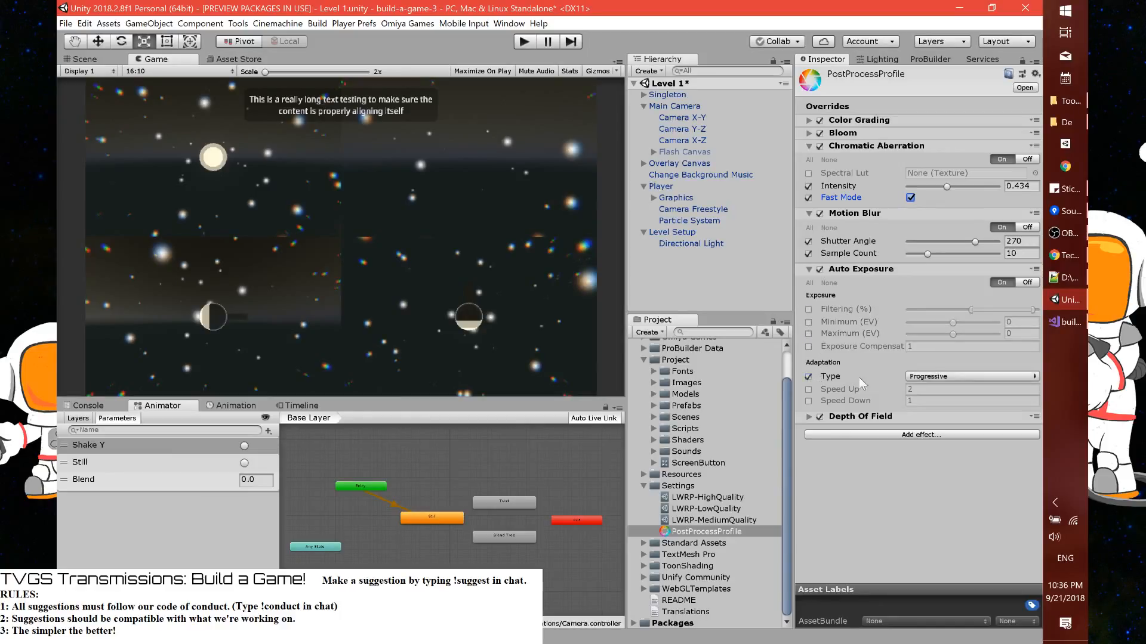
left_click(934, 376)
left_click(935, 385)
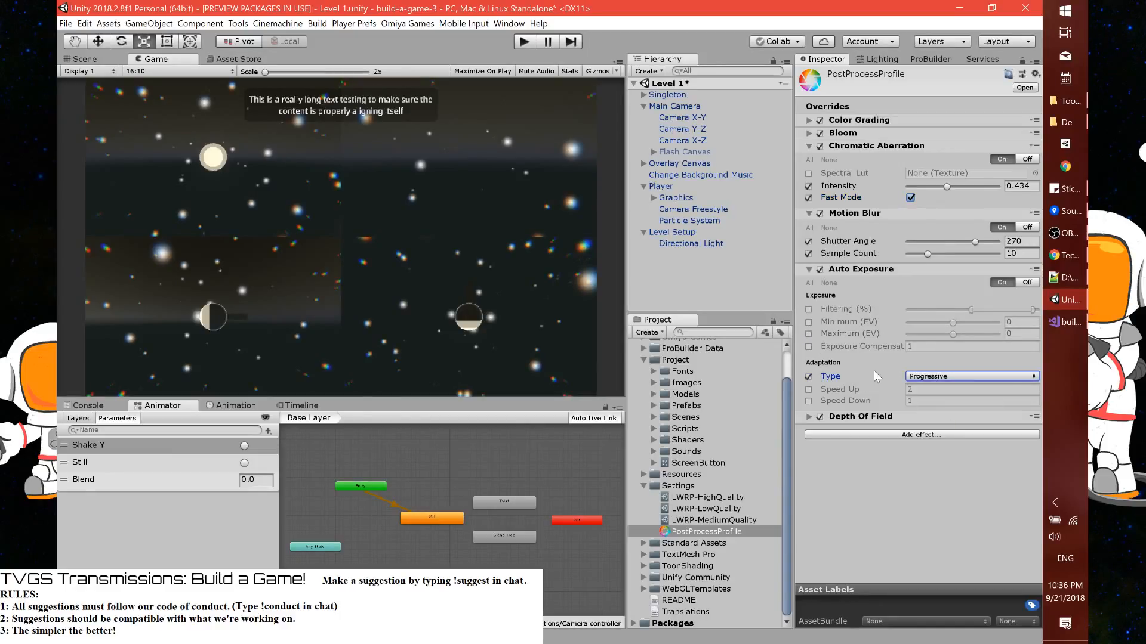
left_click(809, 390)
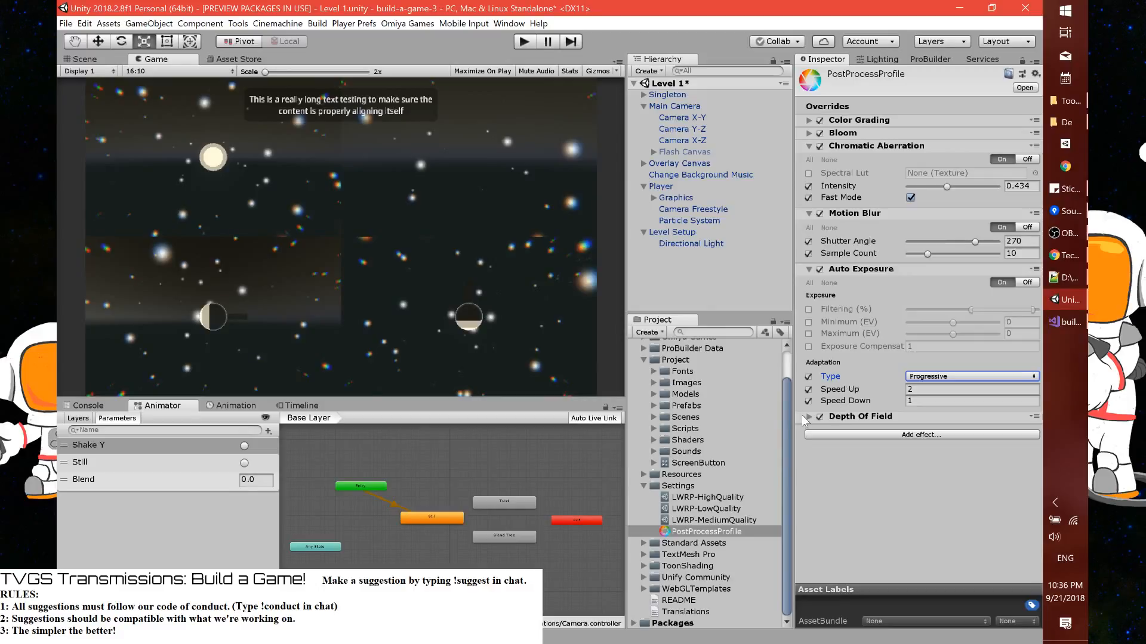
left_click(810, 417)
left_click(808, 400)
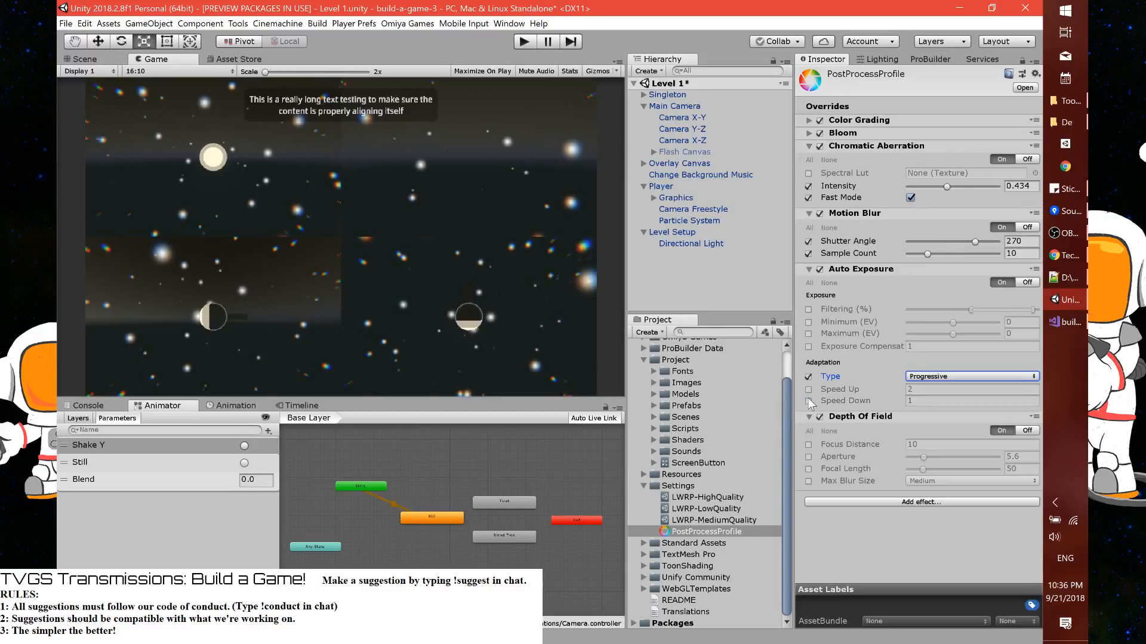
left_click(808, 390)
left_click(808, 401)
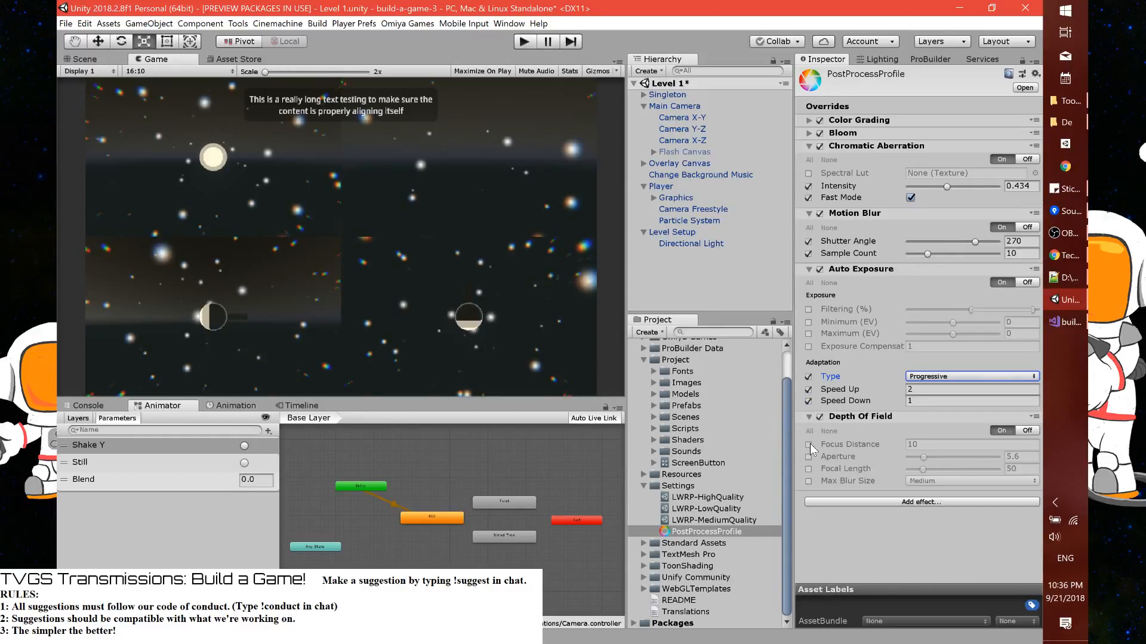
Override all Depth Of Field settings, with Focus Distance set to 5 and Max Blur Size set to Large
left_click(808, 444)
left_click(914, 445)
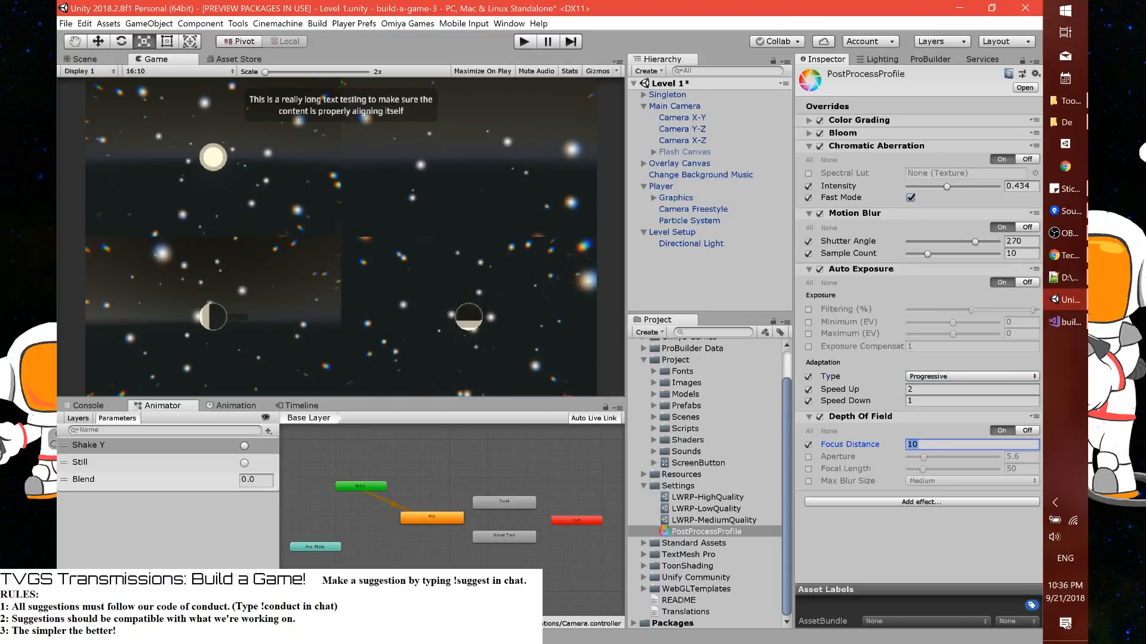
left_click(808, 469)
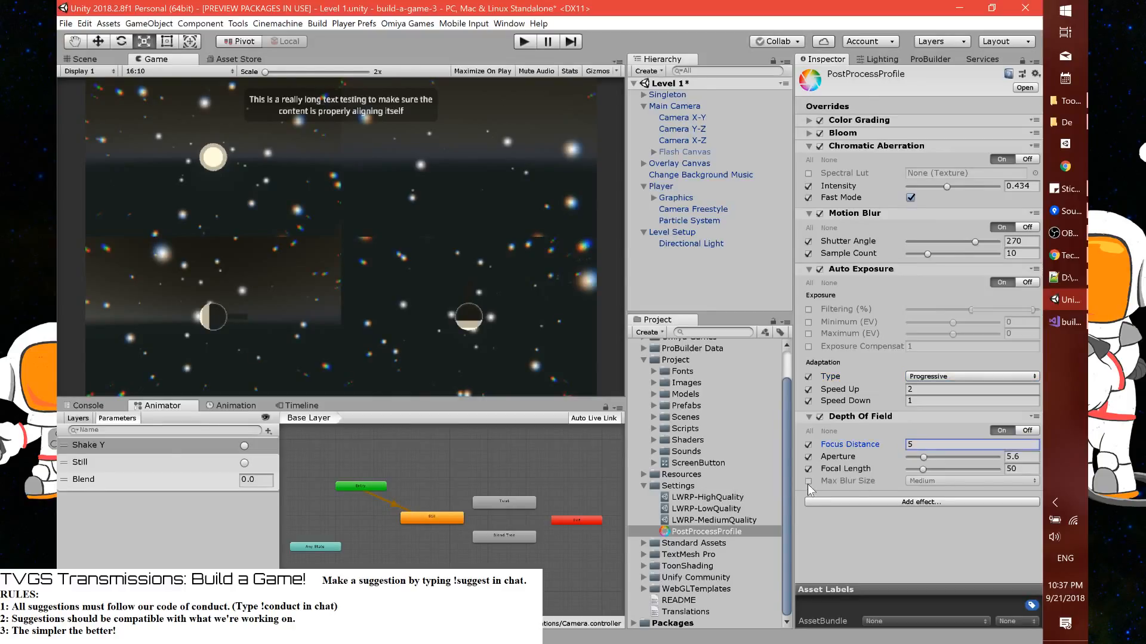
left_click(809, 481)
left_click(917, 484)
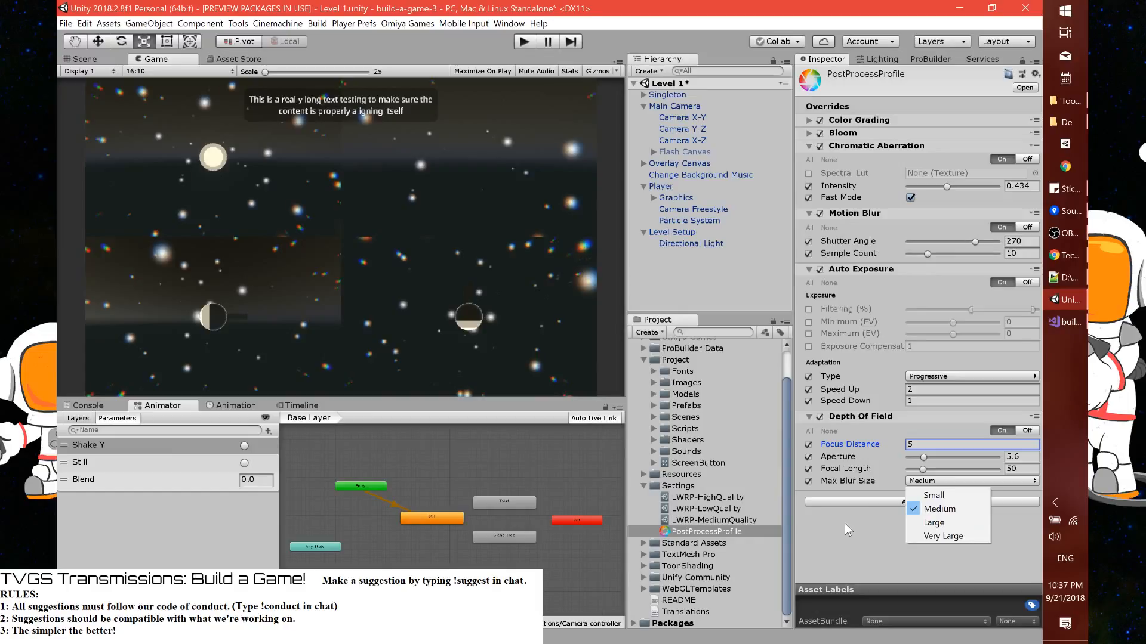
left_click(935, 523)
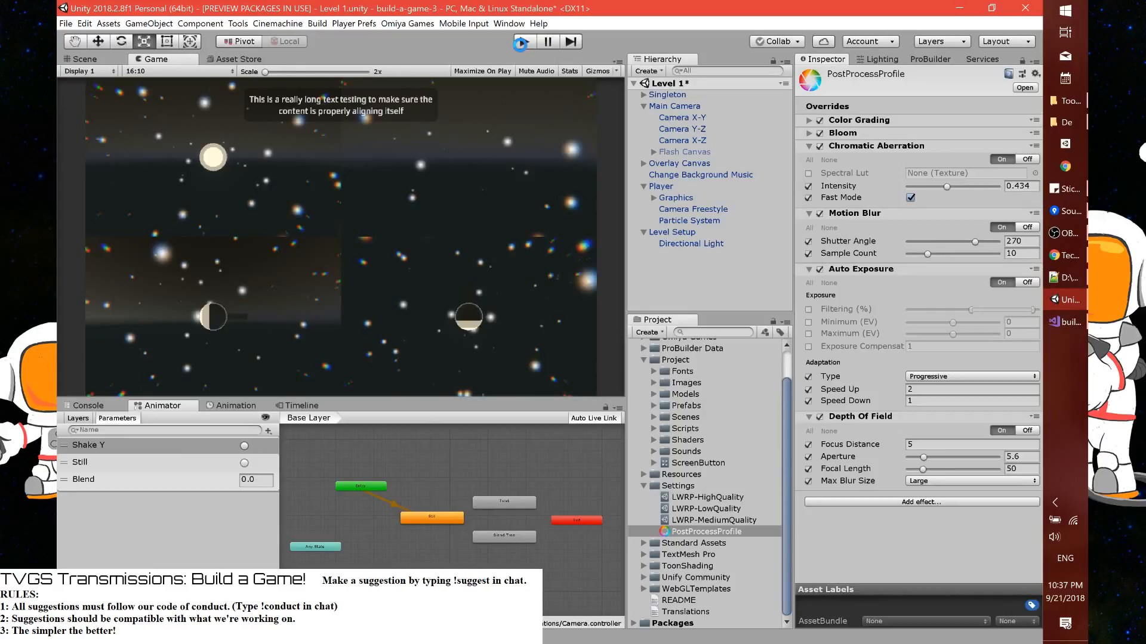
Play-test the level with the current post-processing, and remove Motion Blur from the PostProcessProfile
left_click(524, 41)
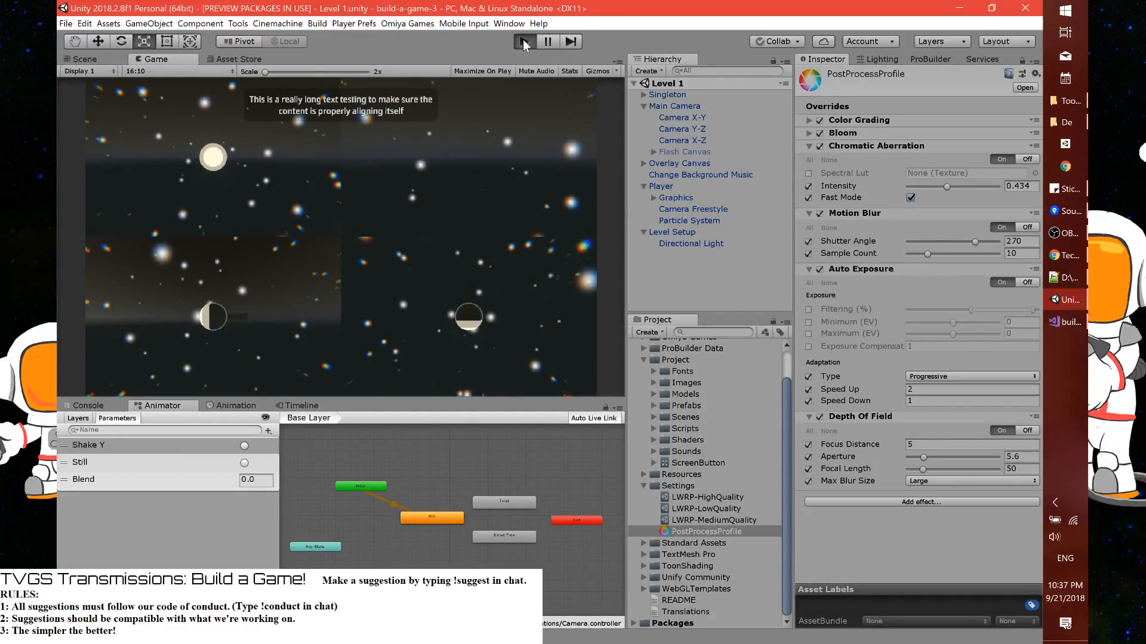
left_click(524, 41)
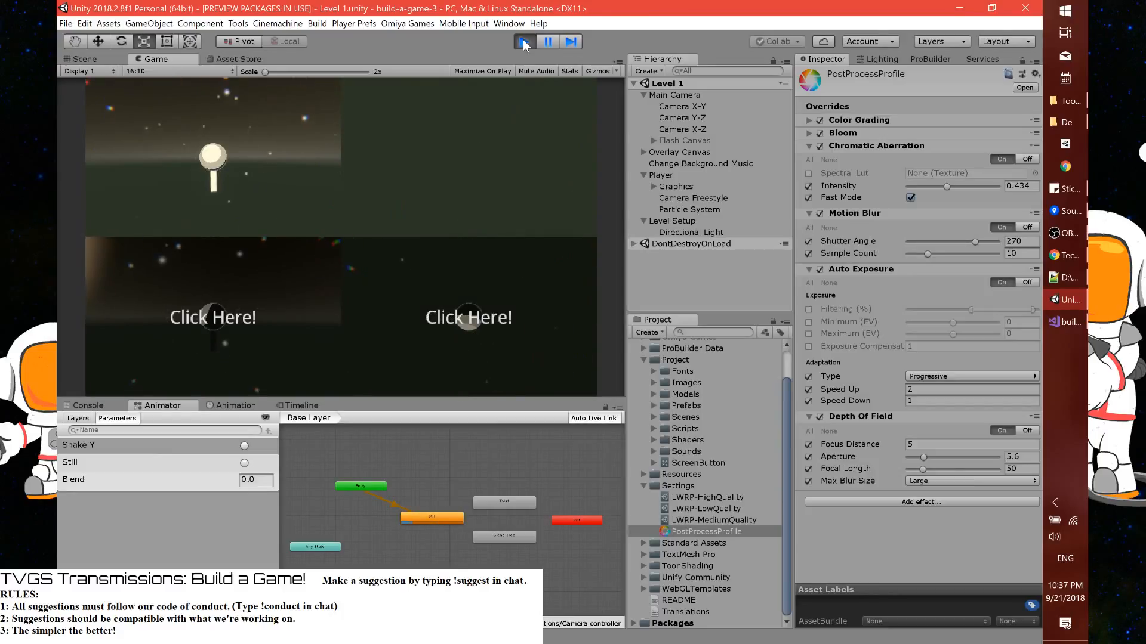
left_click(524, 43)
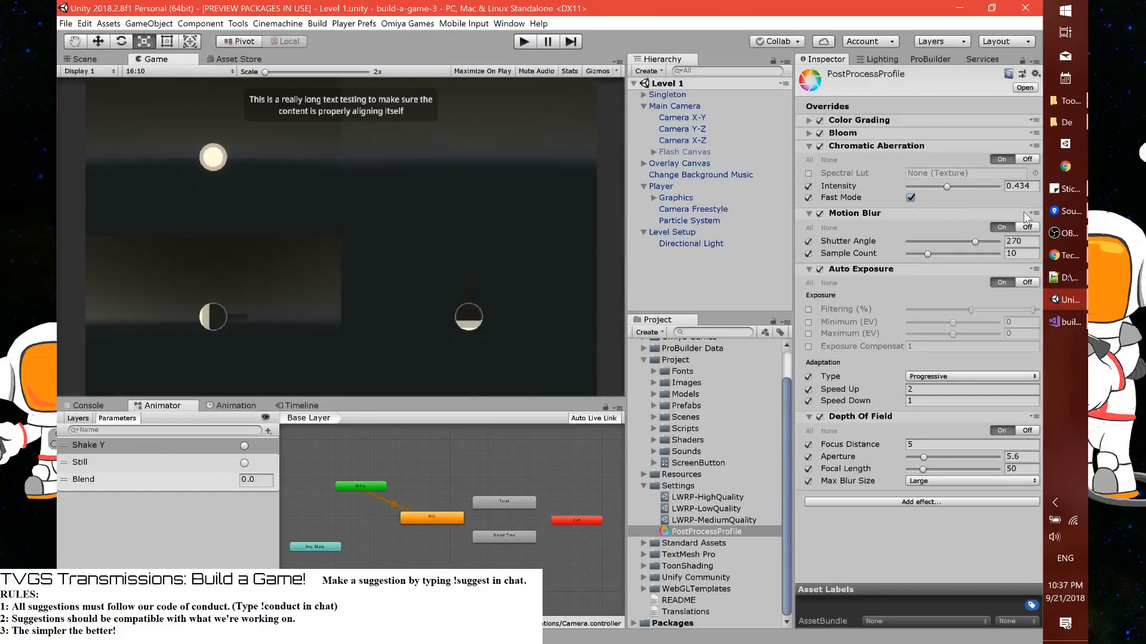
left_click(1034, 214)
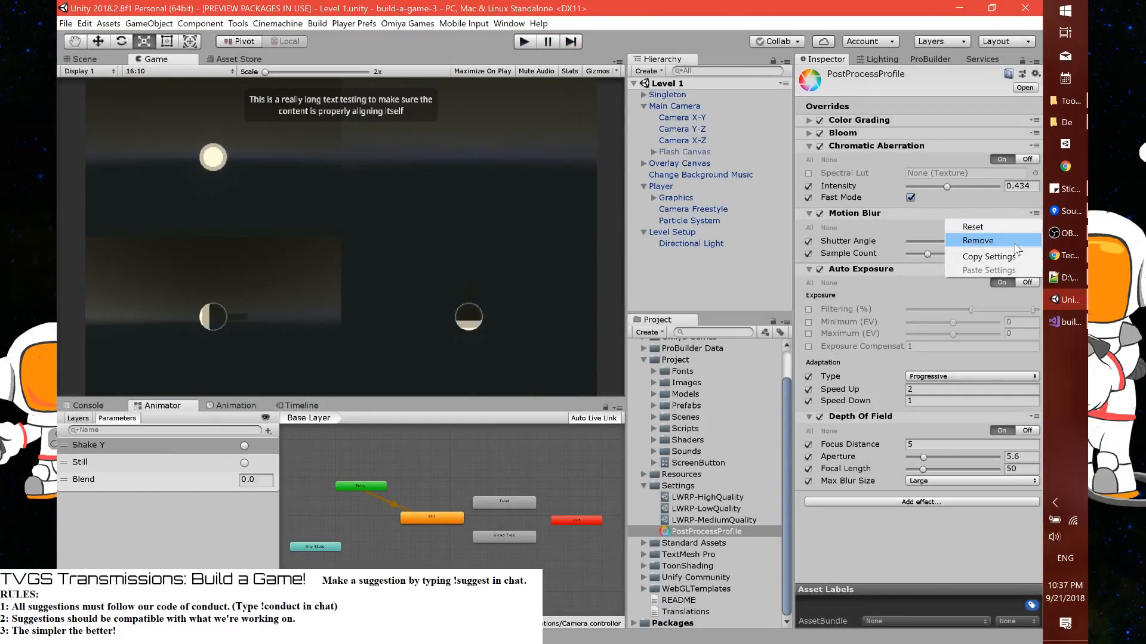
left_click(1009, 241)
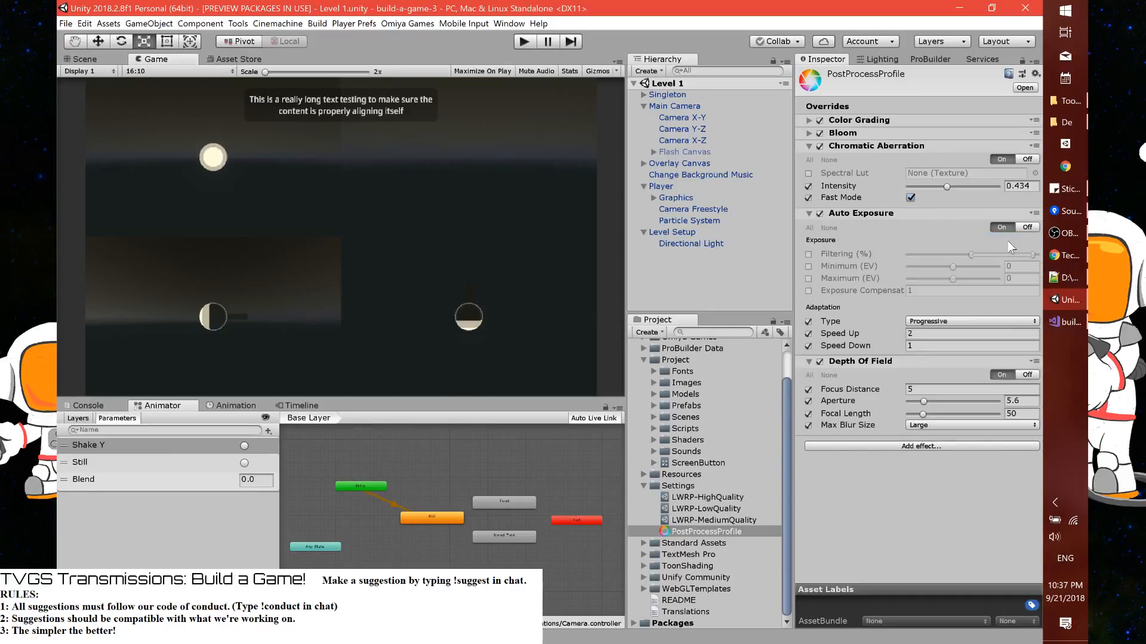
Play-test the level without Motion Blur, switching control to the lower-right and lower-left camera views, and stop play mode
left_click(524, 41)
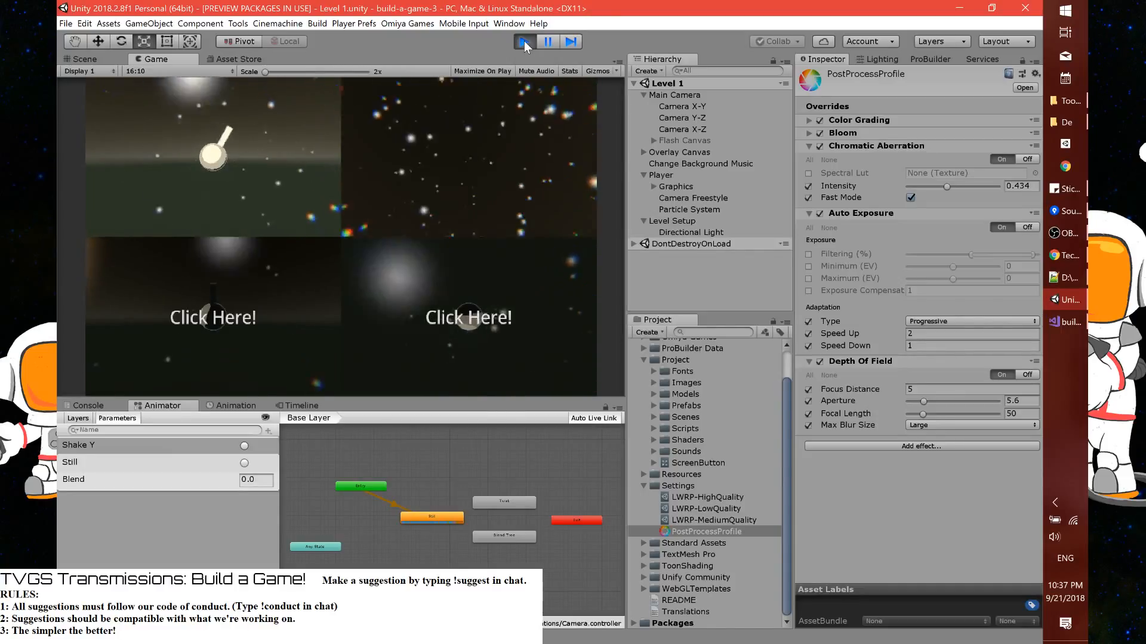
left_click(473, 304)
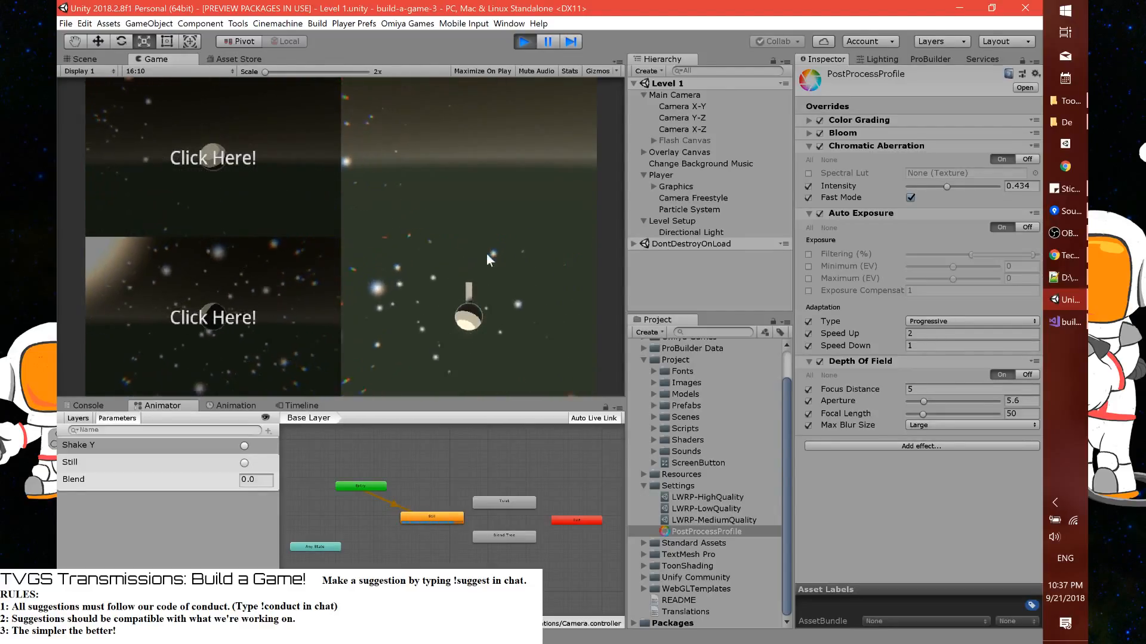
left_click(283, 291)
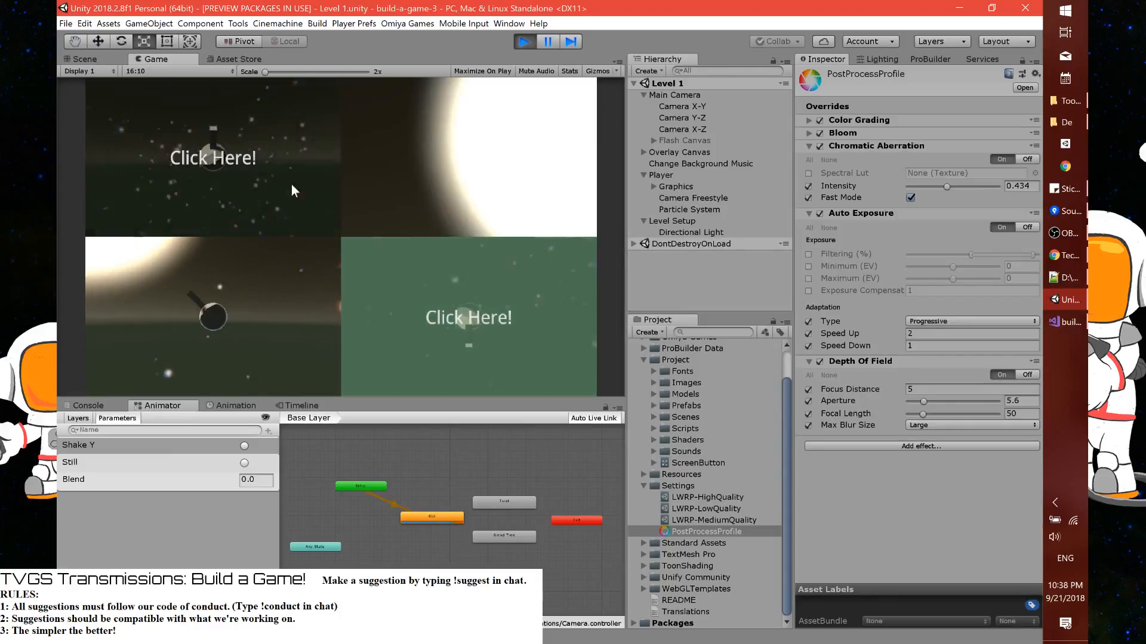
left_click(519, 48)
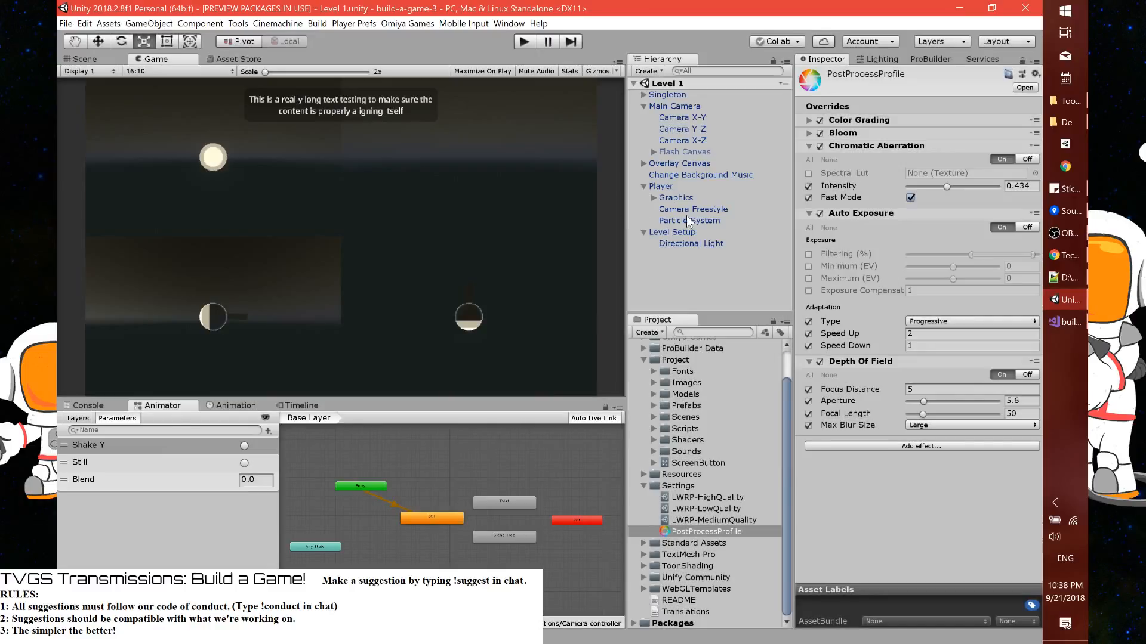
Select the Player's Particle System and collapse its Emission and Shape modules
left_click(689, 219)
scroll(831, 367, "down", 15)
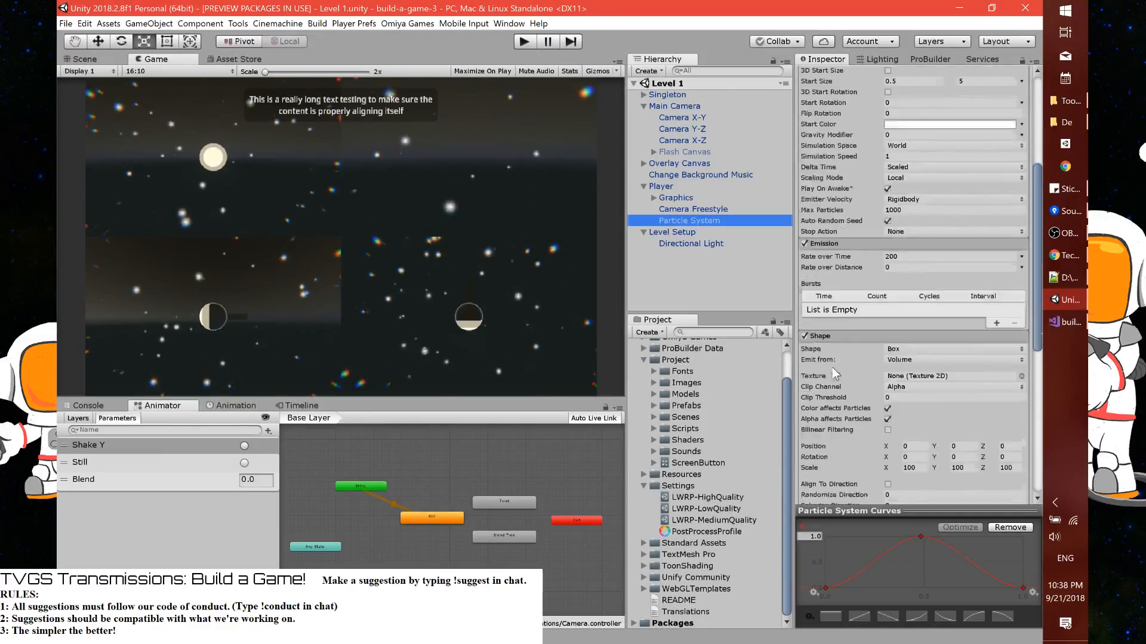
scroll(832, 367, "up", 12)
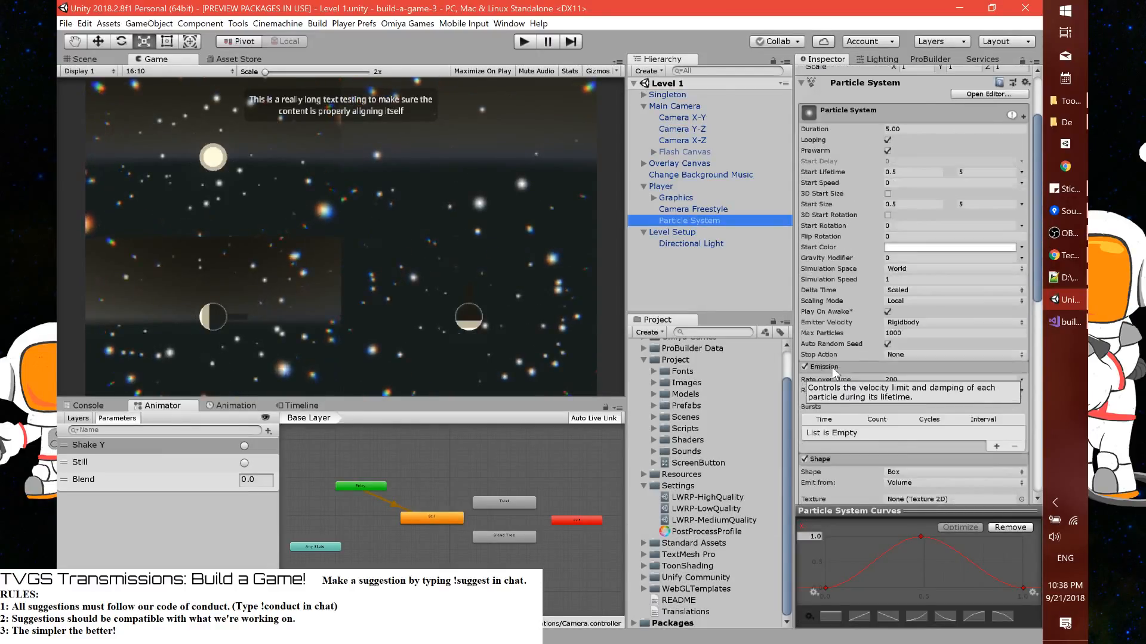
scroll(822, 271, "down", 4)
scroll(823, 277, "down", 2)
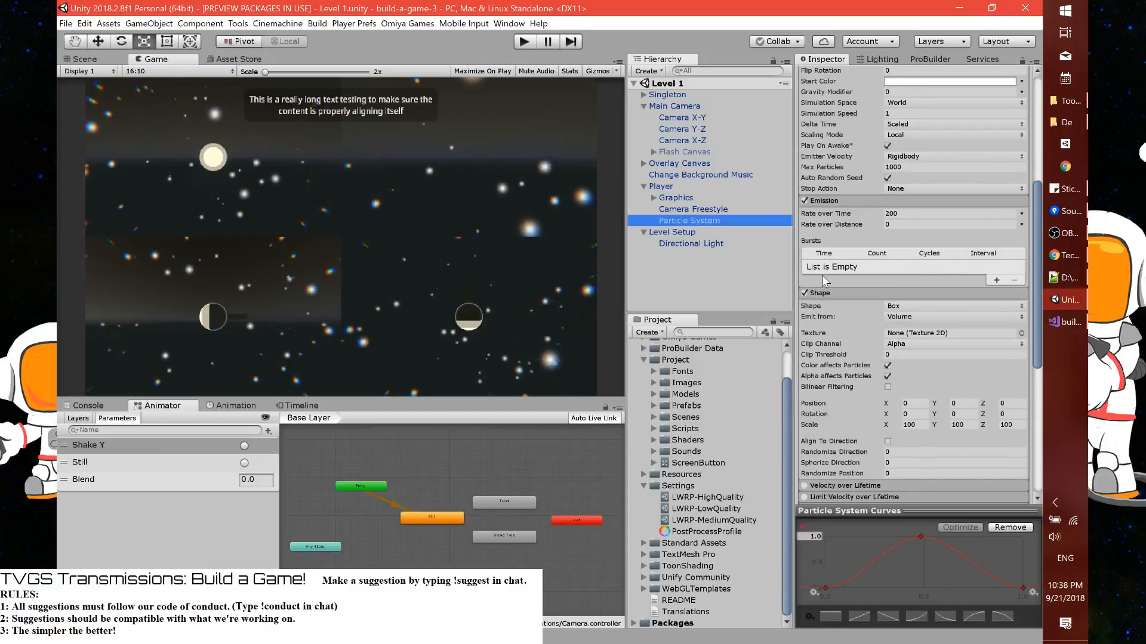
left_click(833, 201)
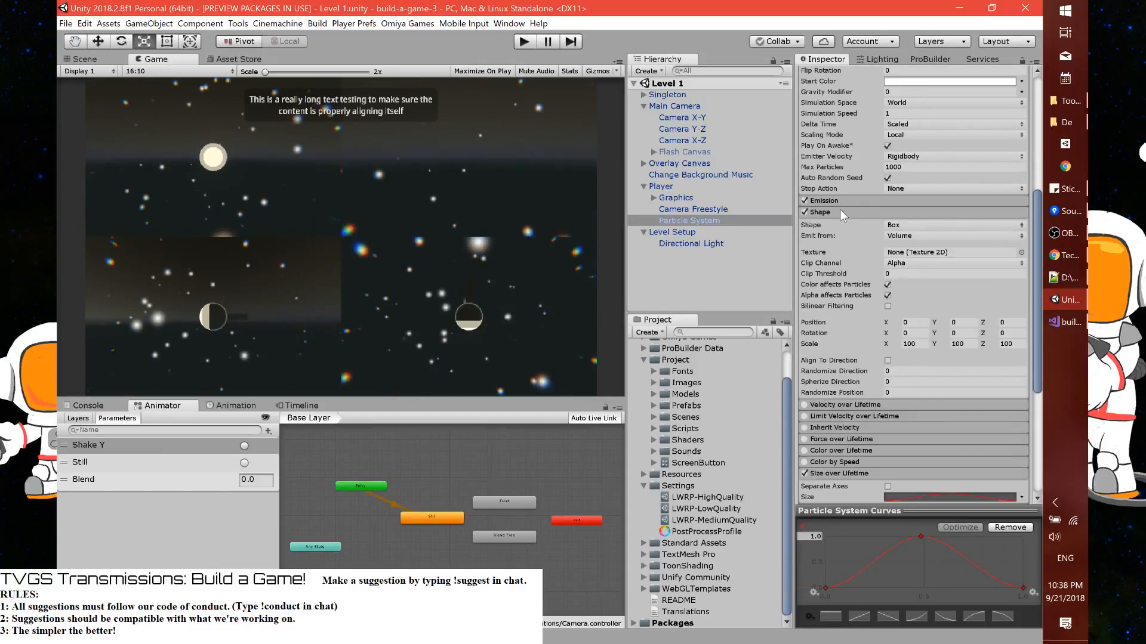
left_click(840, 211)
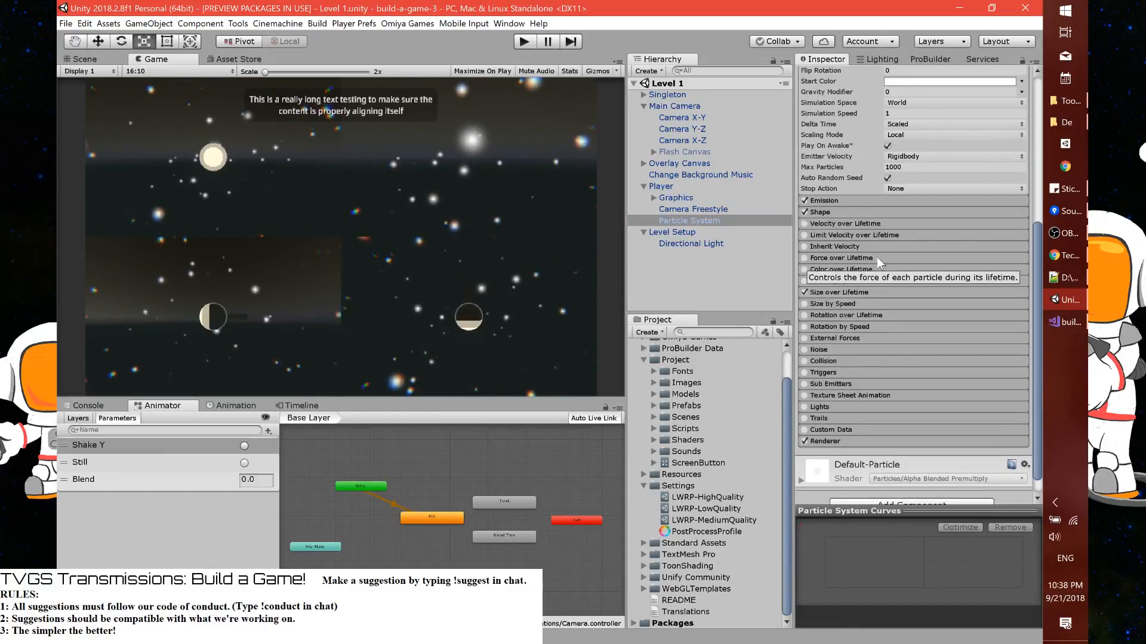
Raise the Particle System's maximum Start Size, trying 10 and settling on 20
scroll(878, 253, "up", 6)
left_click(985, 167)
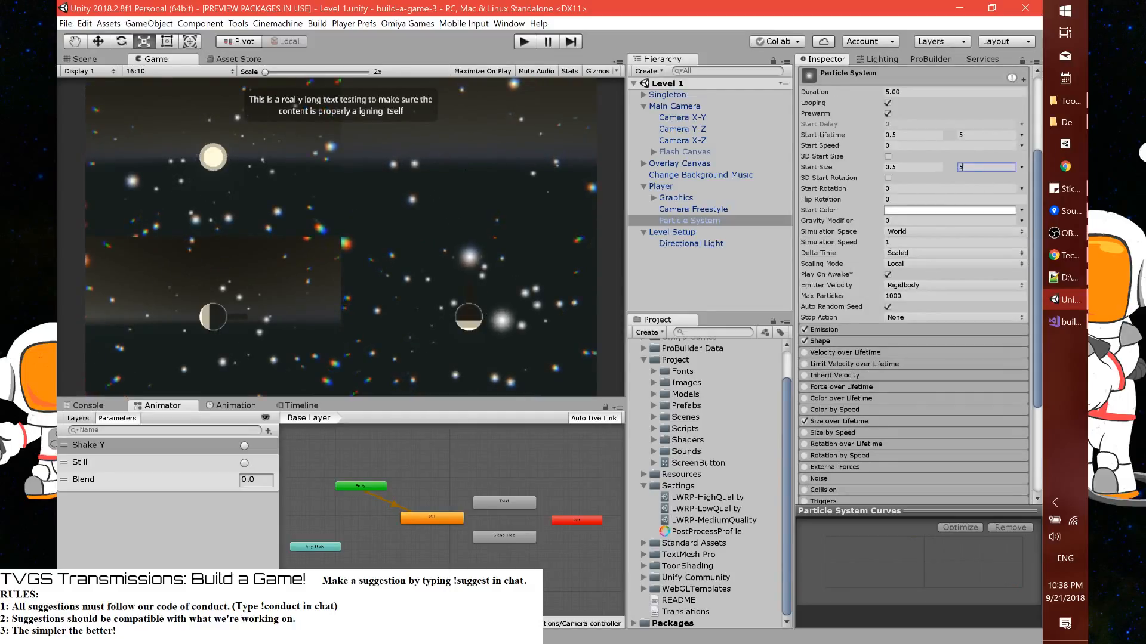
type("10")
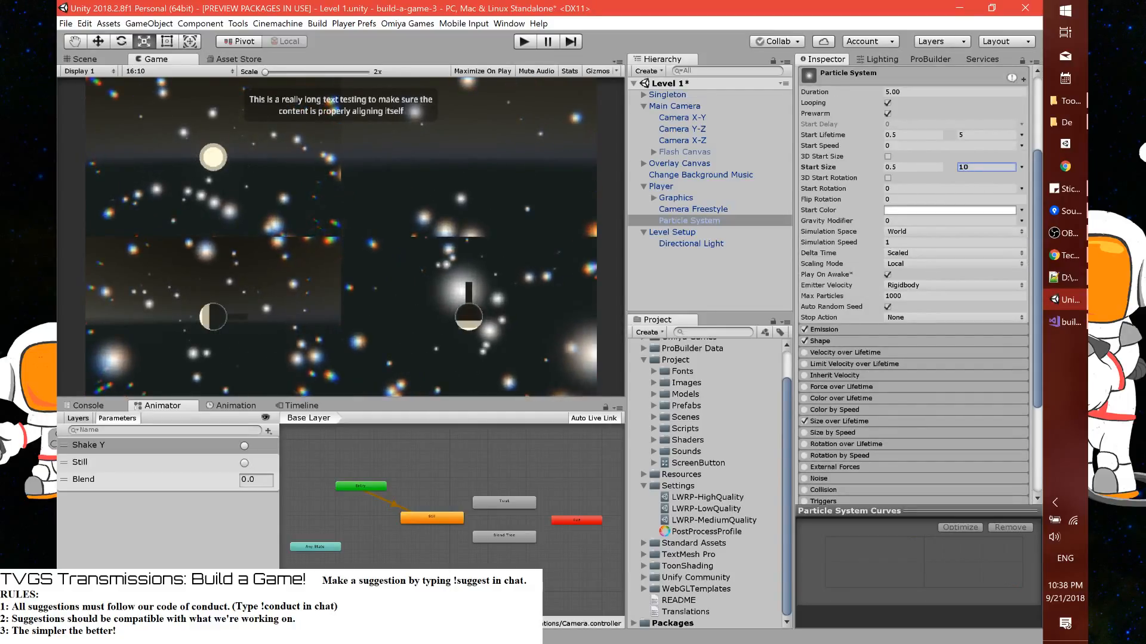
left_click(983, 168)
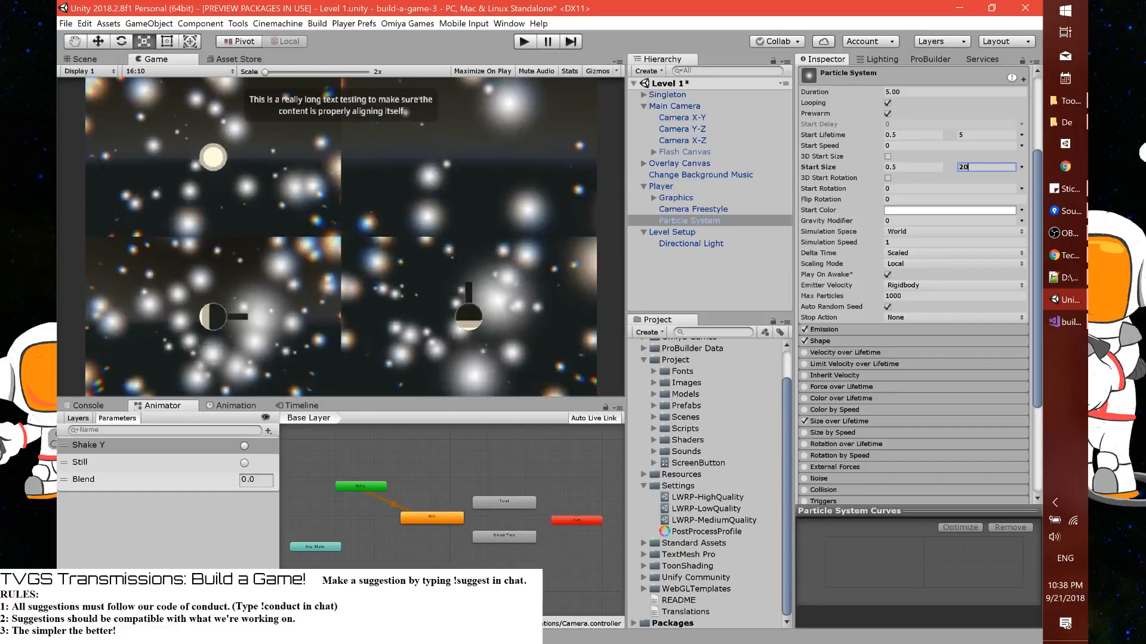
type("20")
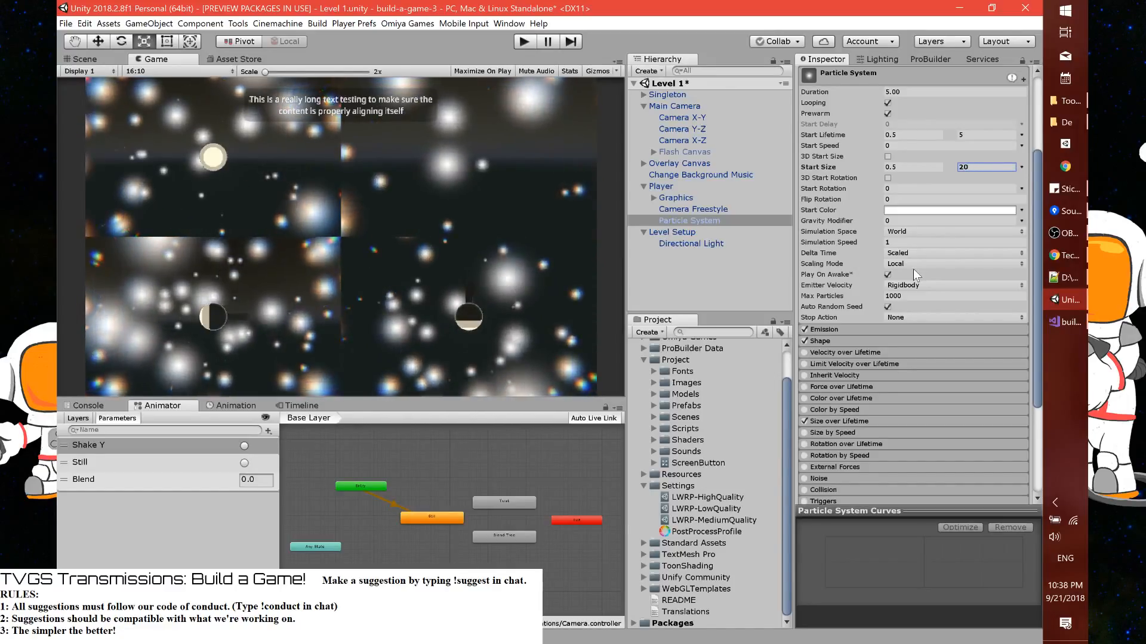
Expand the Emission module and set its Rate over Time to 100
left_click(868, 330)
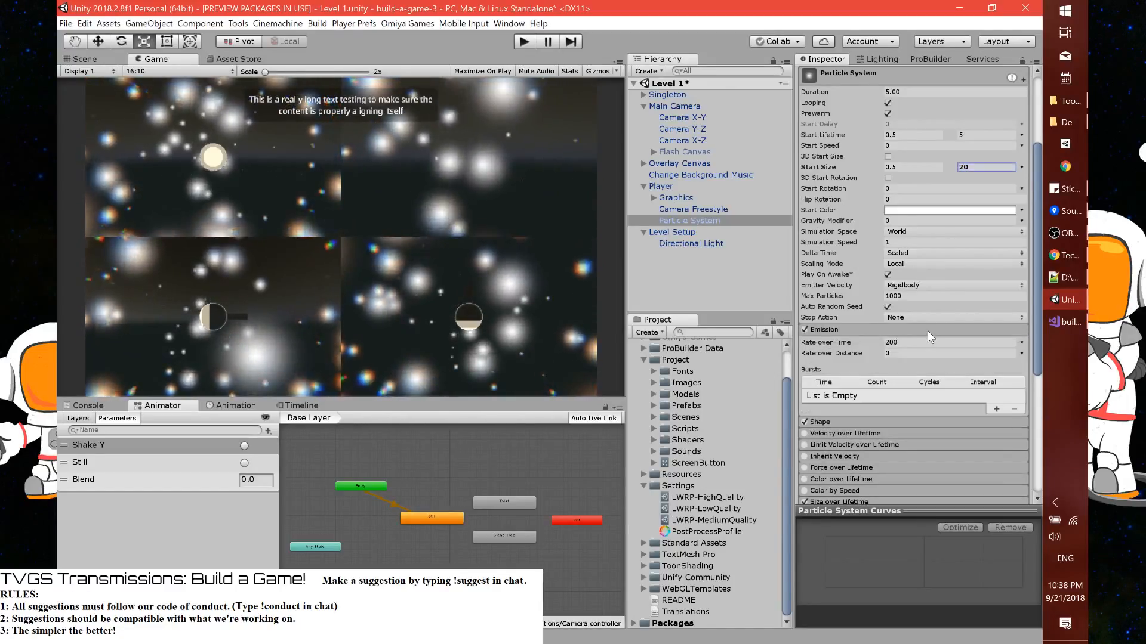
left_click(921, 343)
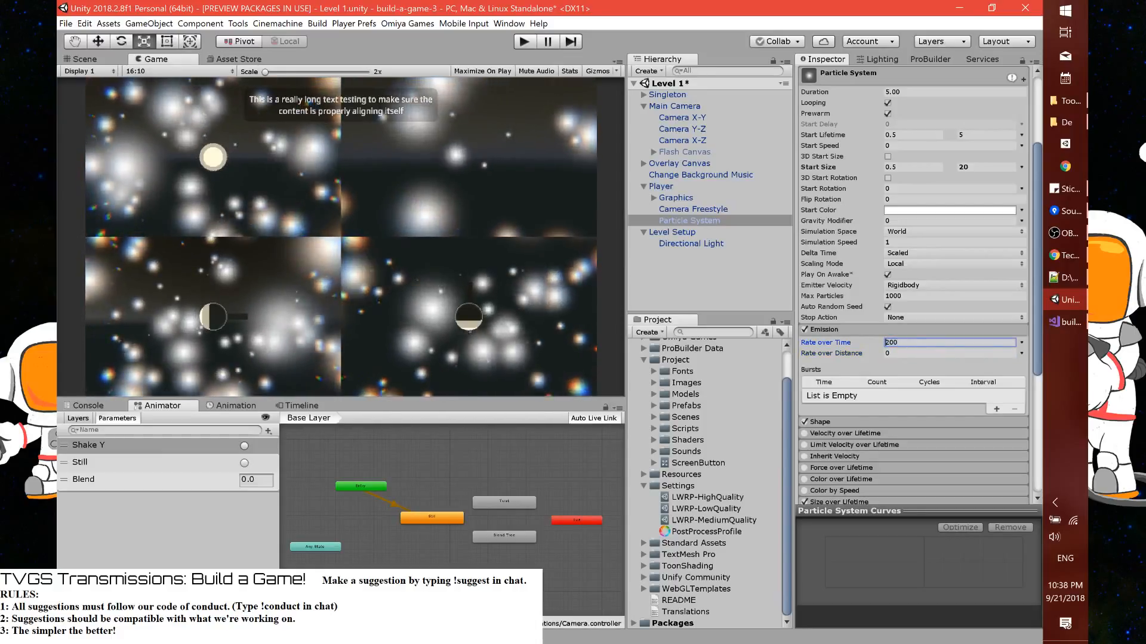
type("100")
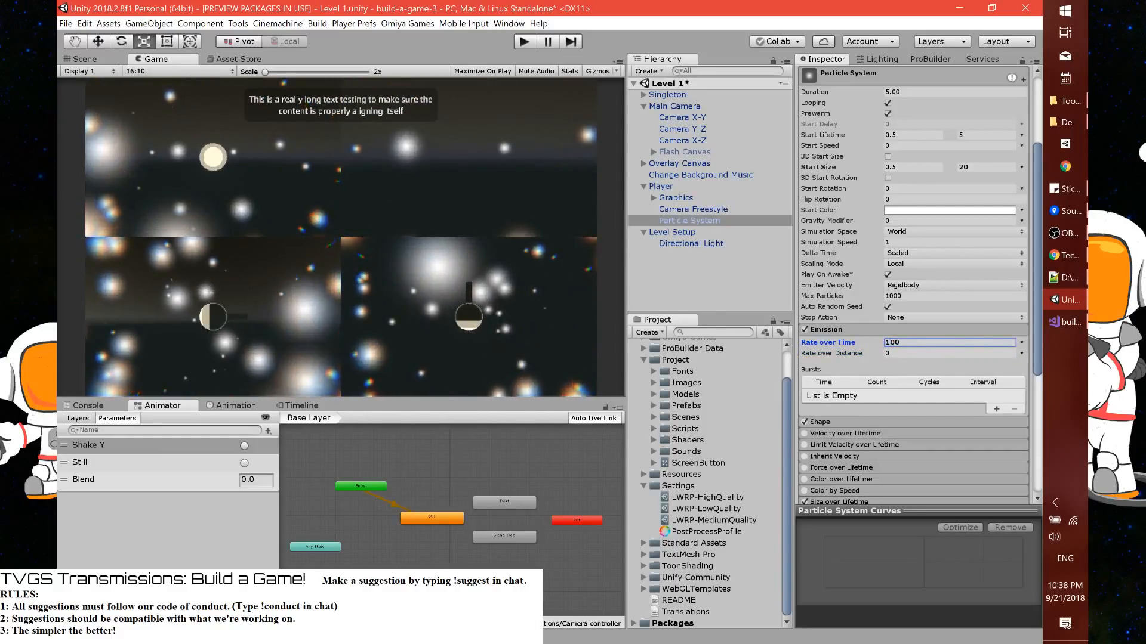
Apply the Particle System's changes to its prefab and save the scene
scroll(930, 313, "up", 5)
left_click(978, 105)
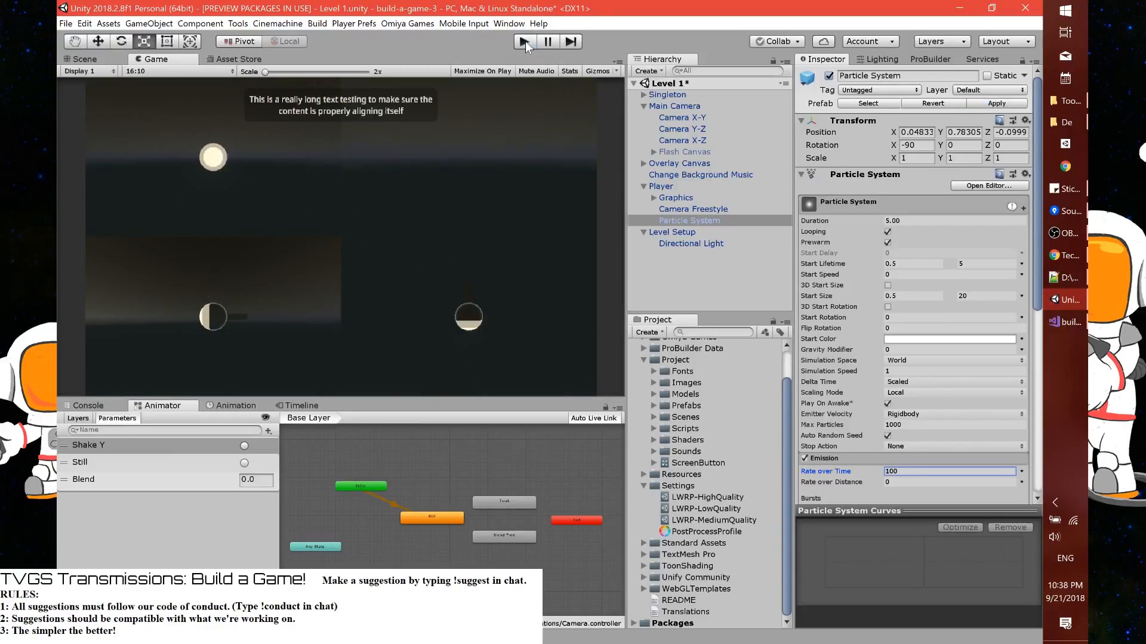
key("ctrl+s")
scroll(843, 309, "down", 10)
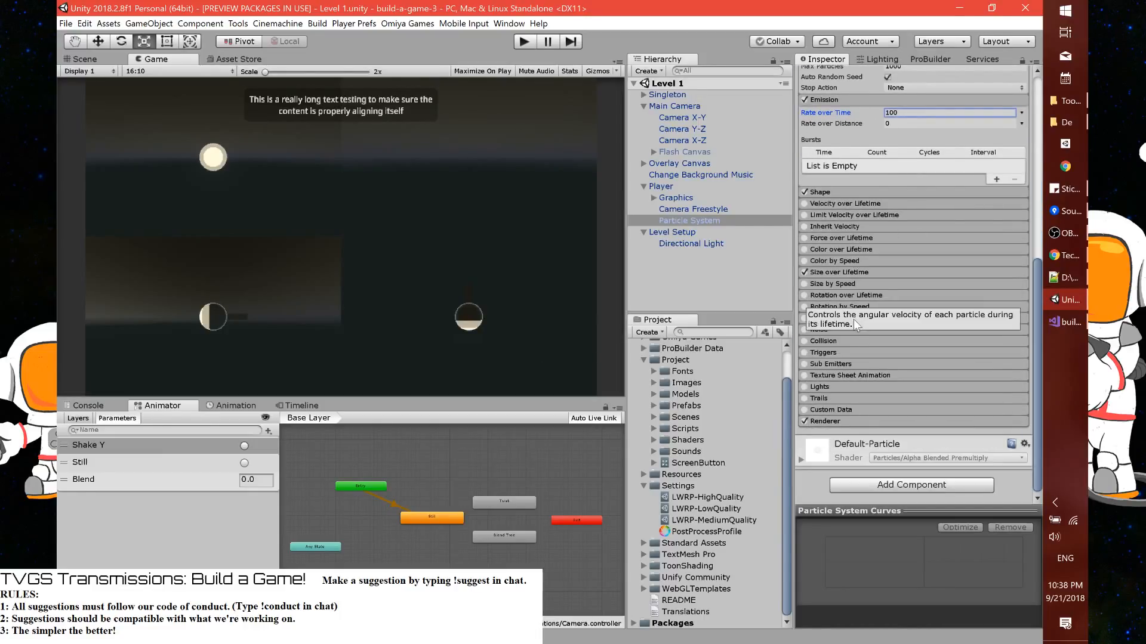
left_click(833, 316)
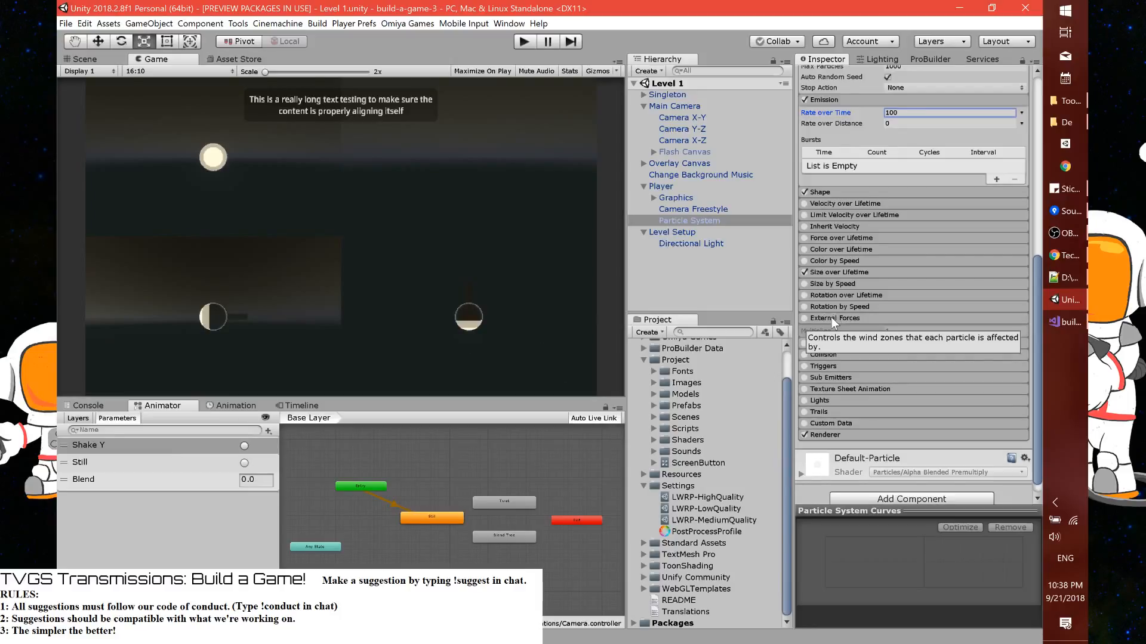
left_click(832, 318)
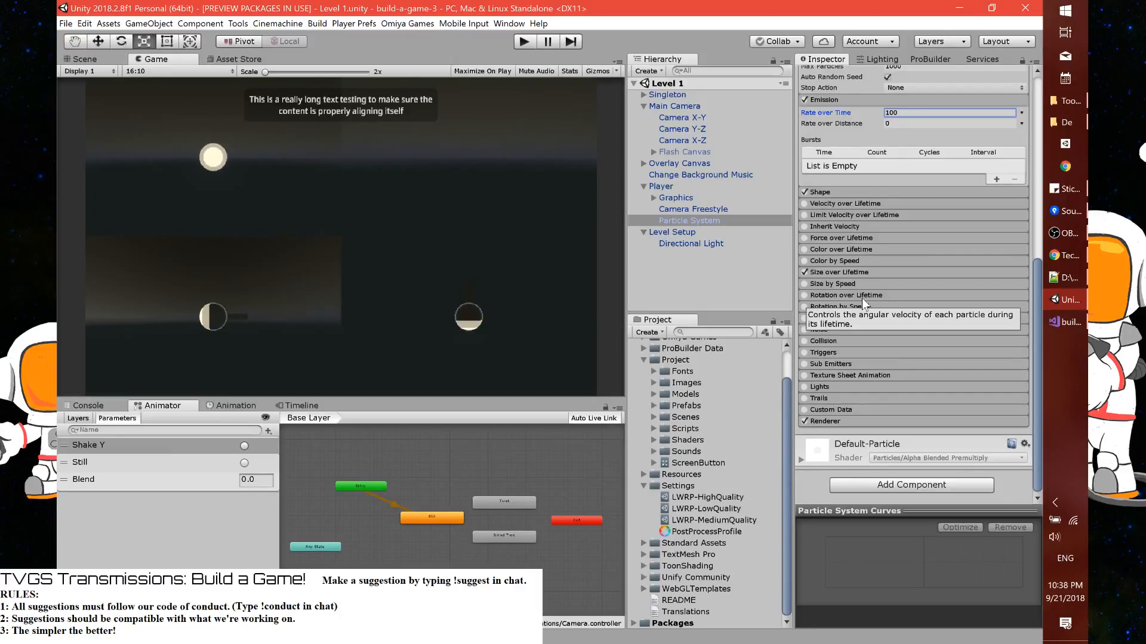
left_click(835, 352)
left_click(834, 351)
Enable the Particle System's Collision module and set its Type to World
left_click(836, 342)
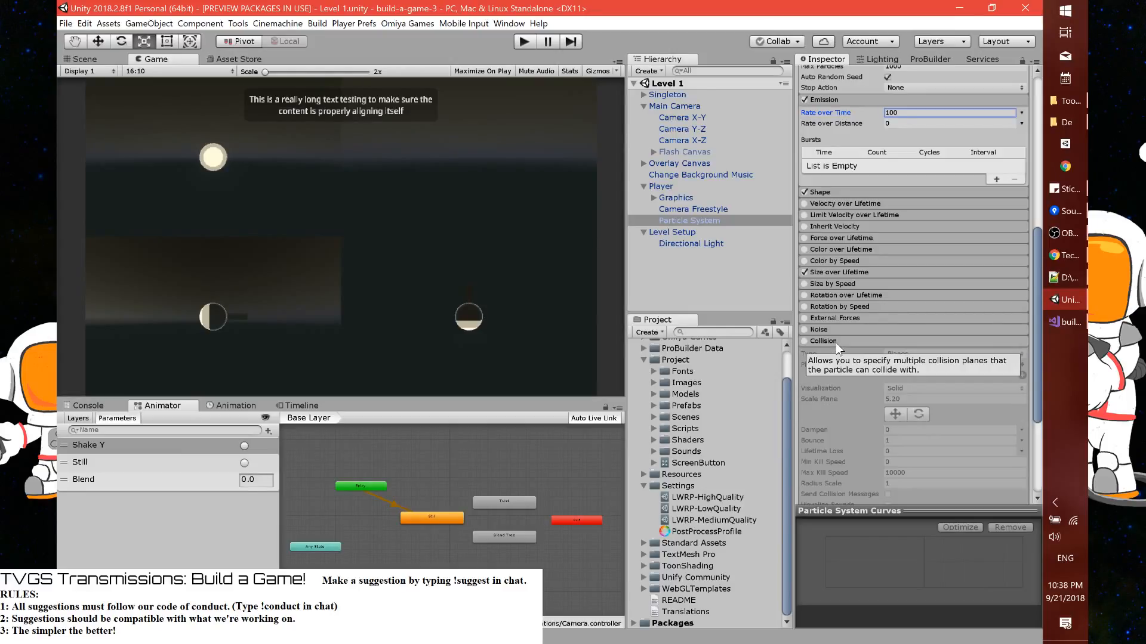
left_click(801, 341)
left_click(895, 354)
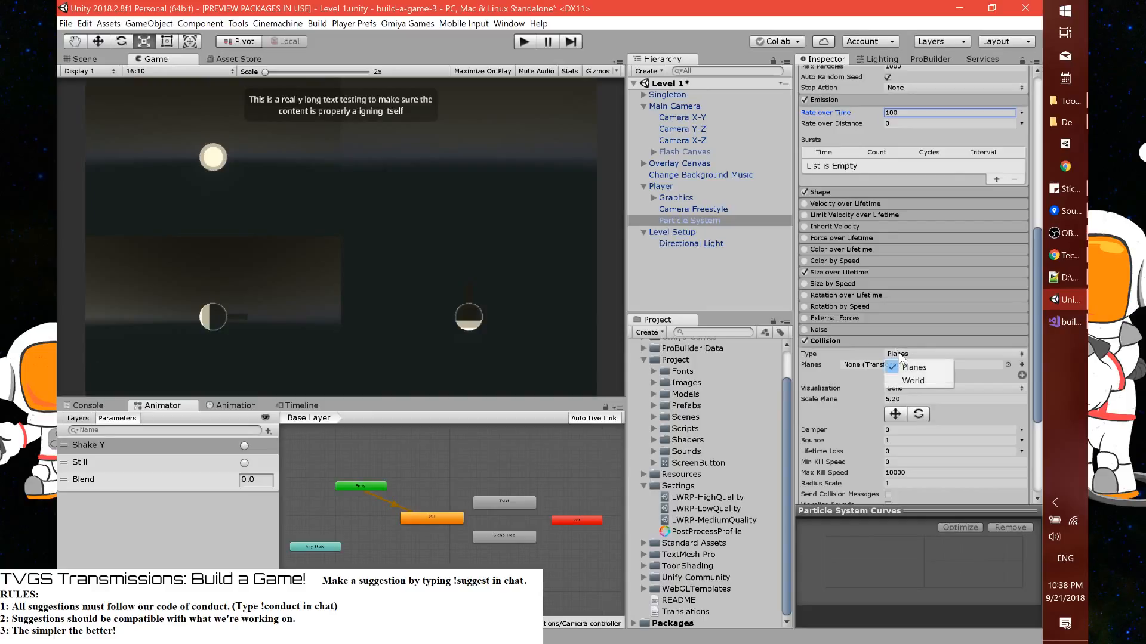
left_click(903, 381)
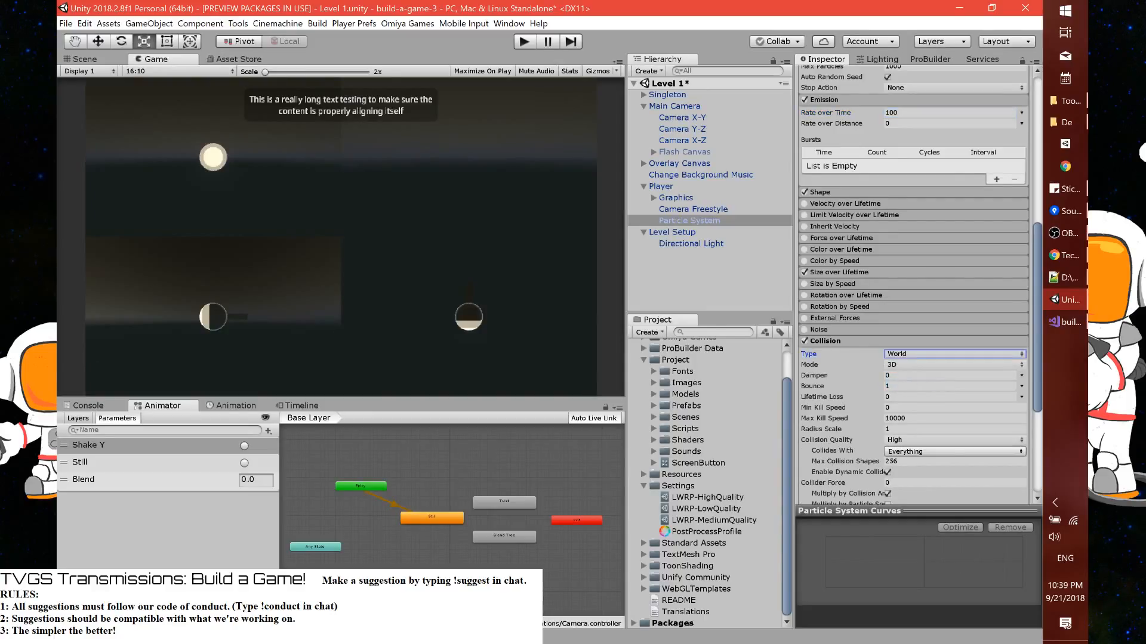
Restrict the Collision module's Collides With mask to the Player layer only
scroll(845, 370, "down", 3)
scroll(845, 370, "down", 3)
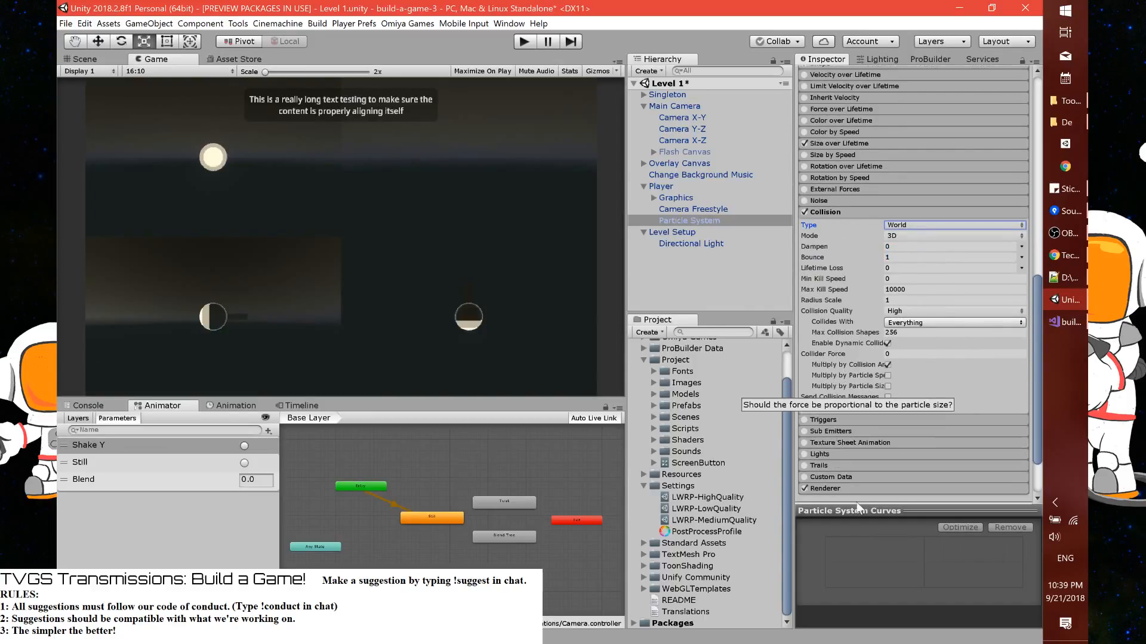
left_click(905, 325)
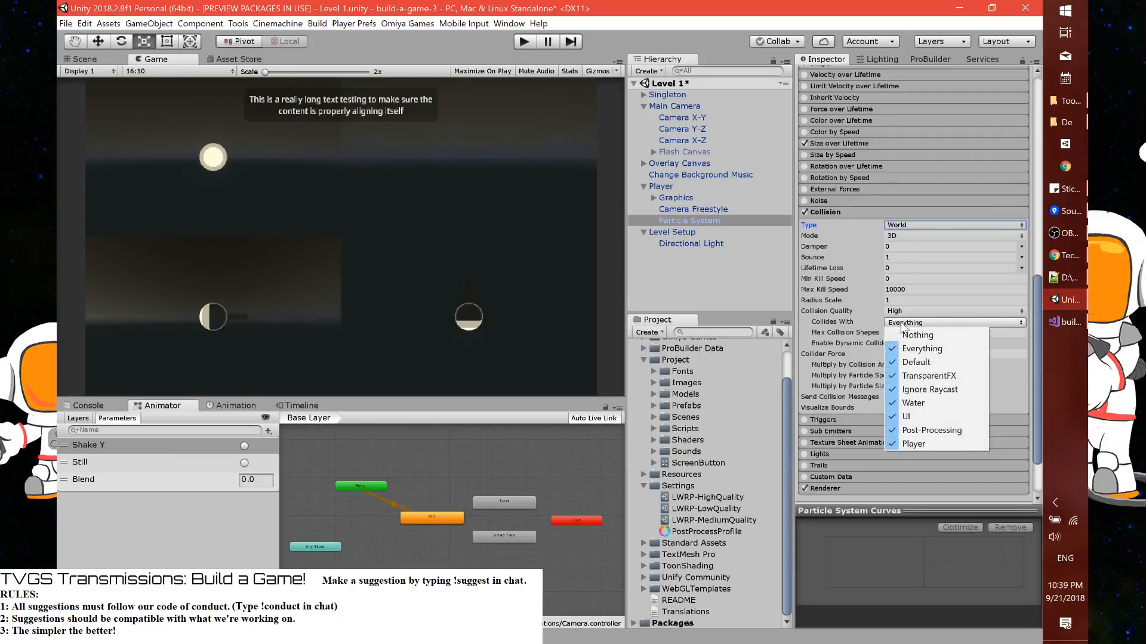
left_click(924, 335)
left_click(931, 323)
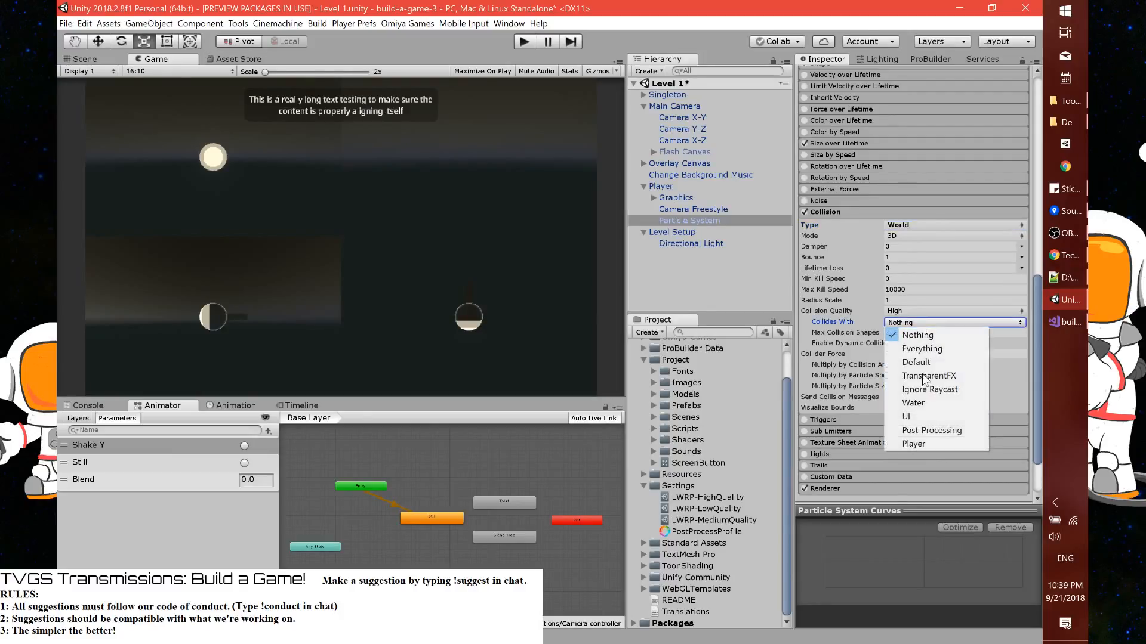
left_click(921, 446)
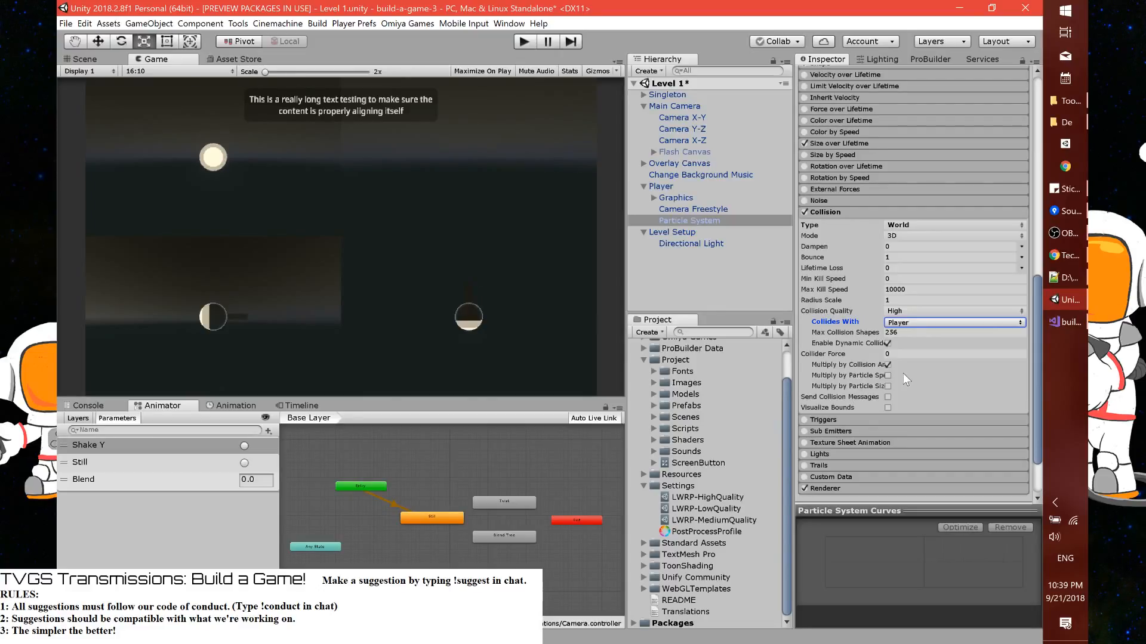
Set the Collision module's Collider Force to 1000 and apply the Particle System's changes to its prefab
left_click(896, 351)
type("1000")
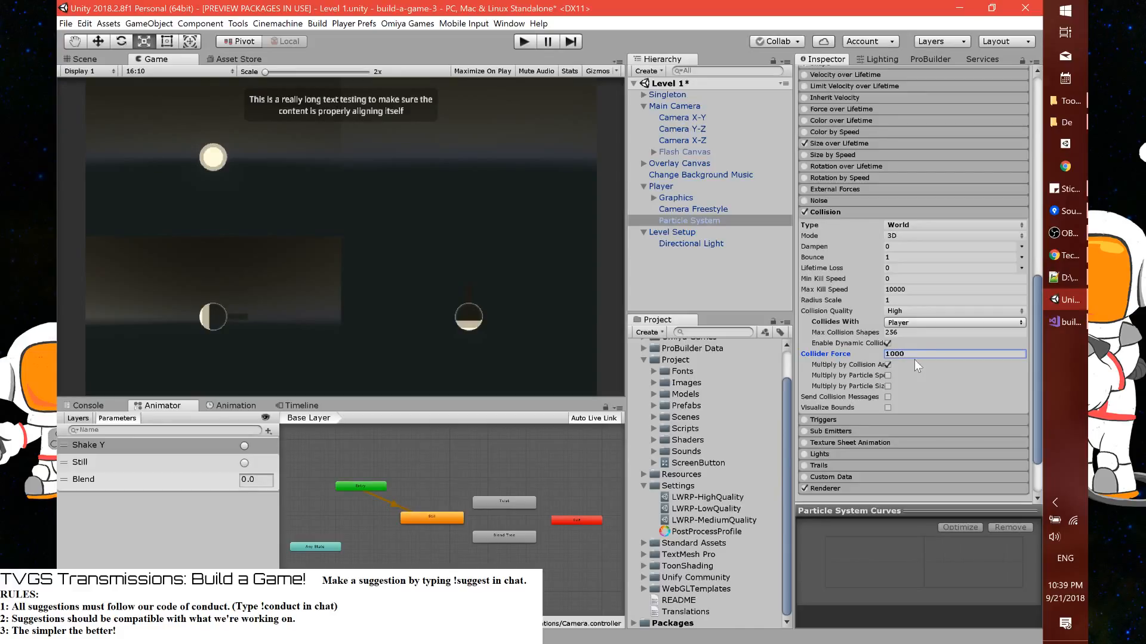
scroll(914, 387, "up", 15)
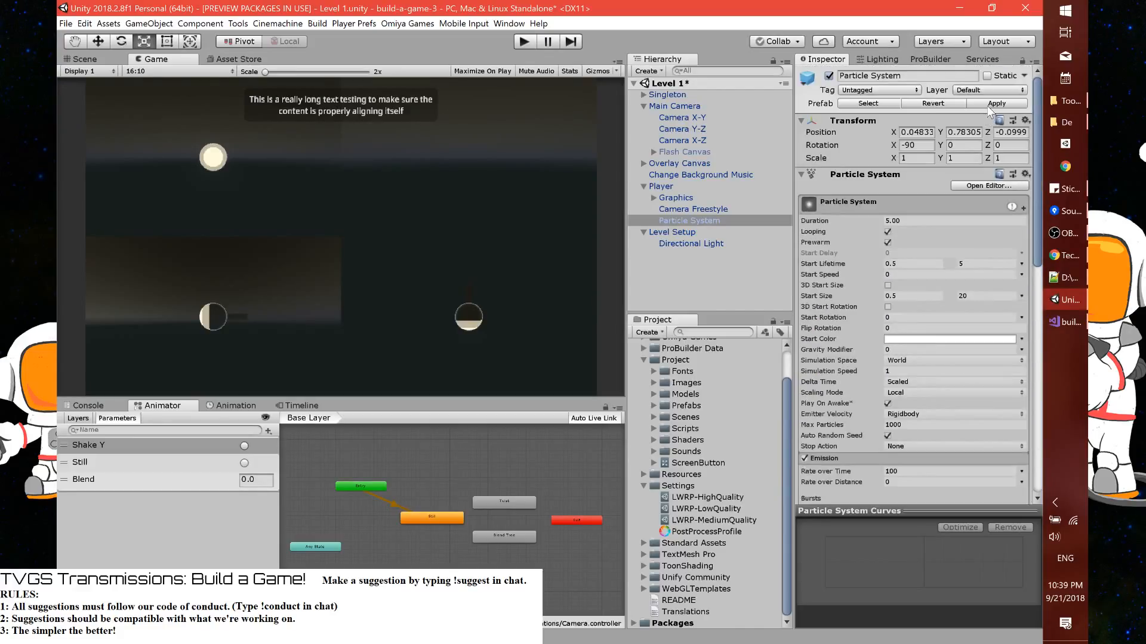
left_click(987, 104)
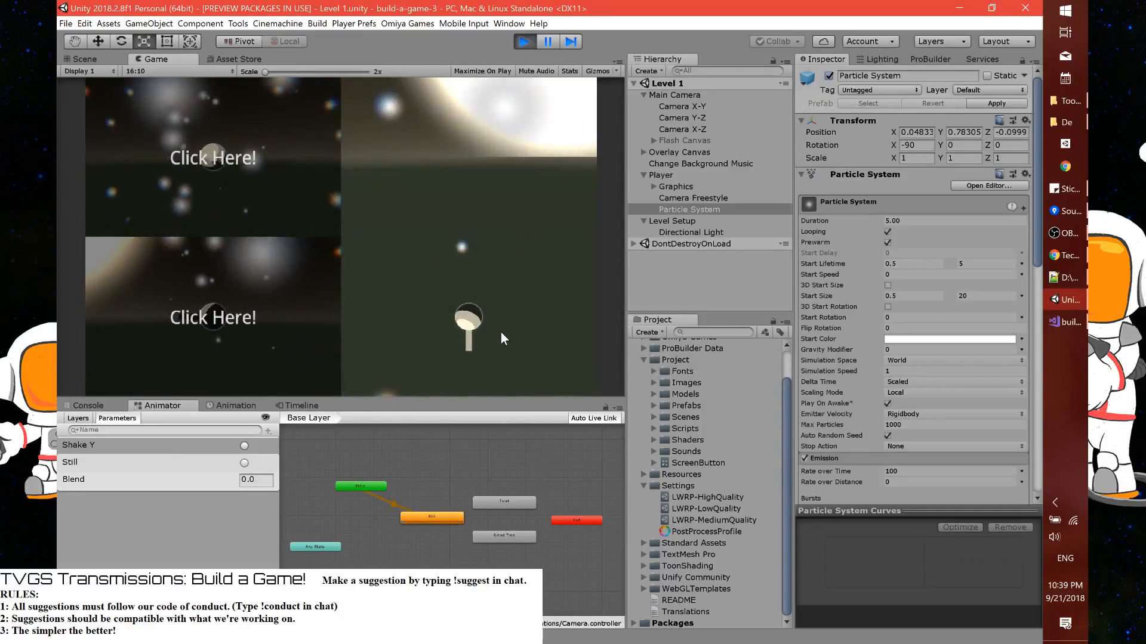
Stop play mode and disable the Particle System's Collision module
left_click(524, 41)
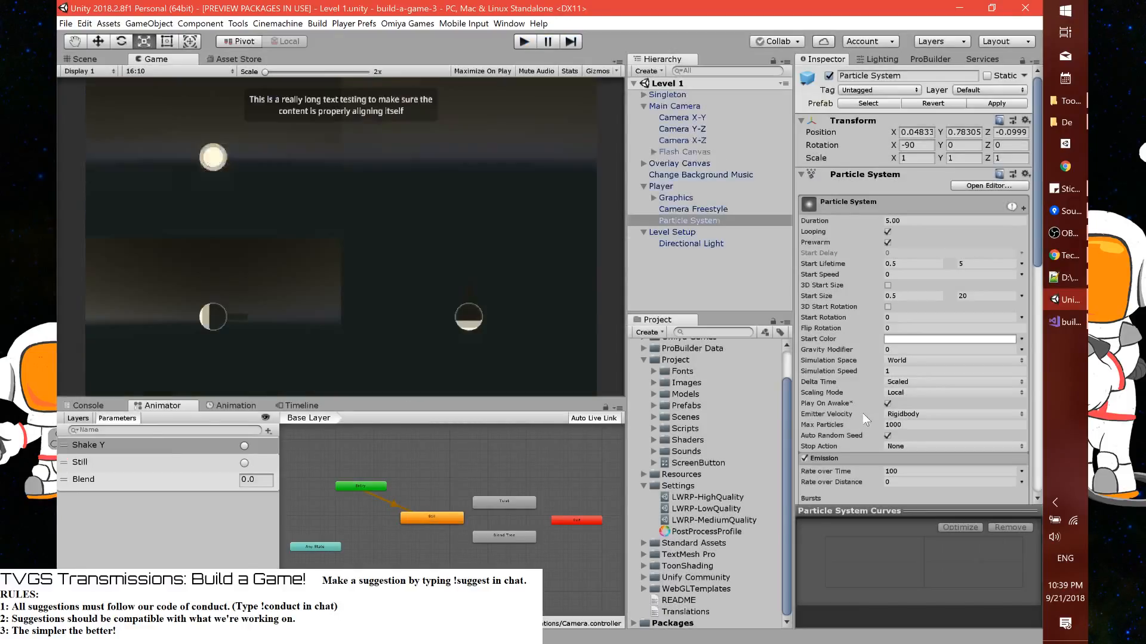
scroll(862, 413, "down", 10)
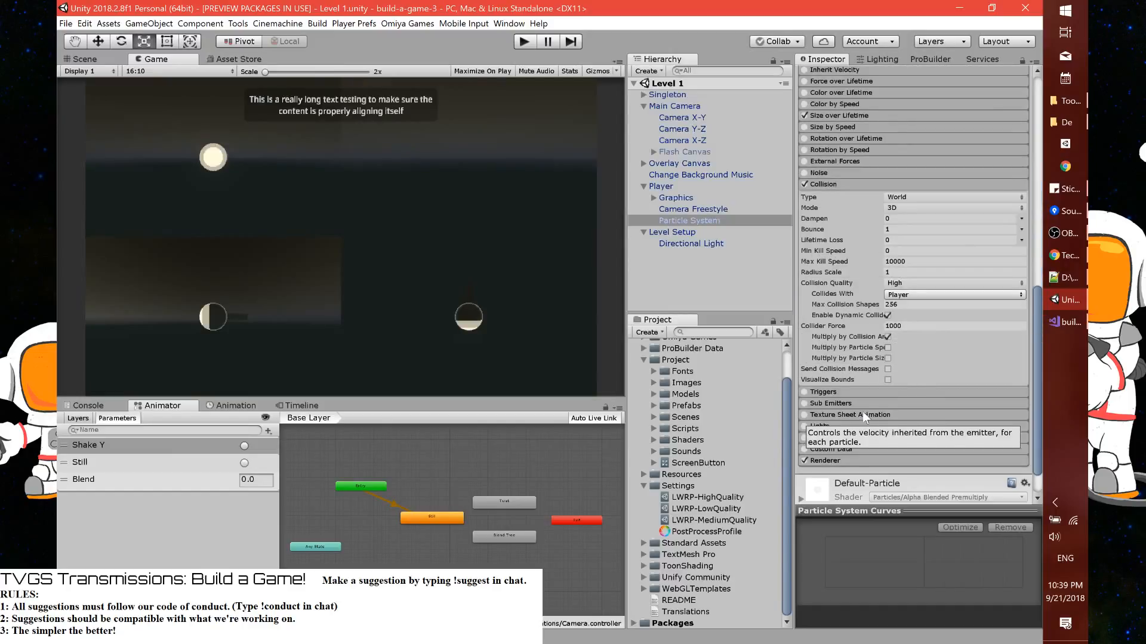
left_click(804, 185)
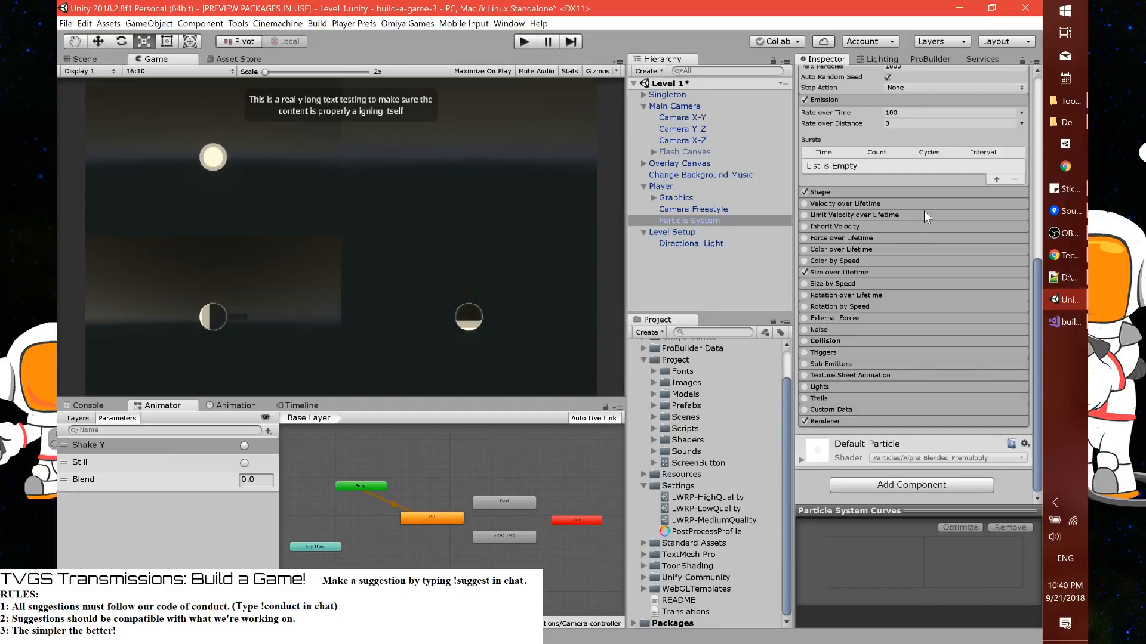
Reset the Particle System's position to 0, 0, 0, apply the changes to its prefab and save the scene
scroll(925, 210, "up", 10)
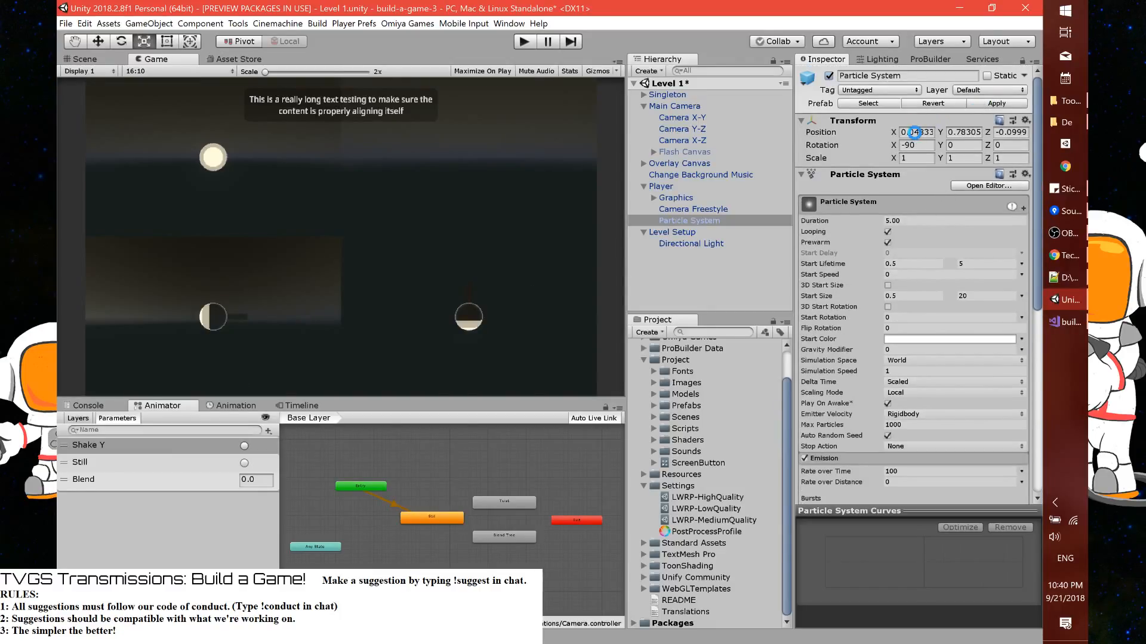
type("0")
key("Tab")
type("0")
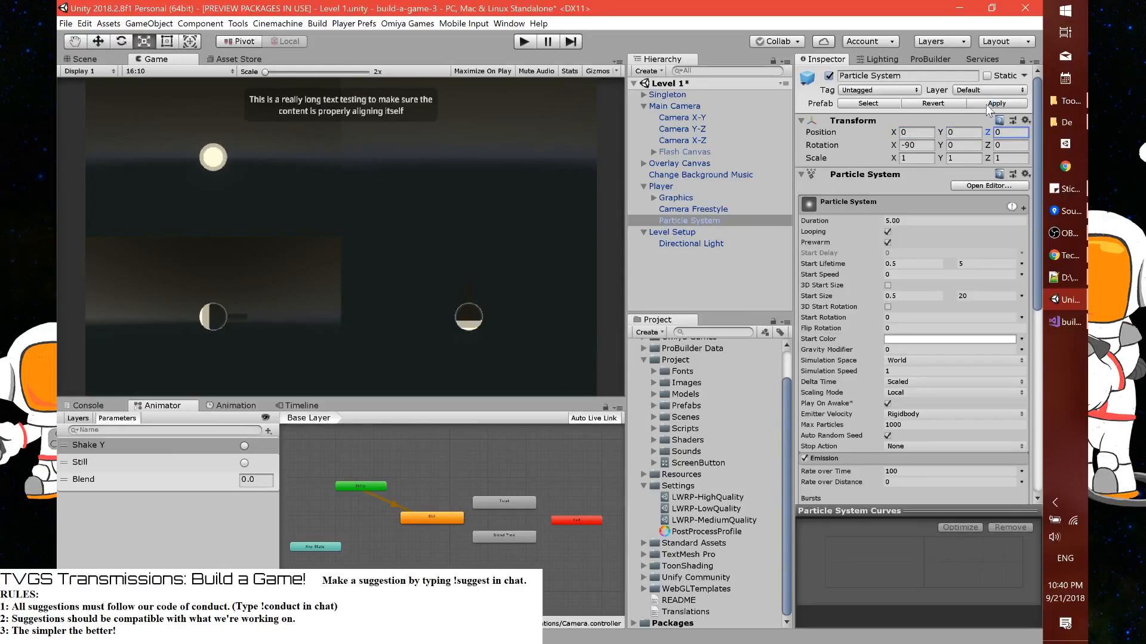
key("ctrl+s")
Review the Camera Freestyle settings and play-test the scene with particle collision disabled
left_click(696, 210)
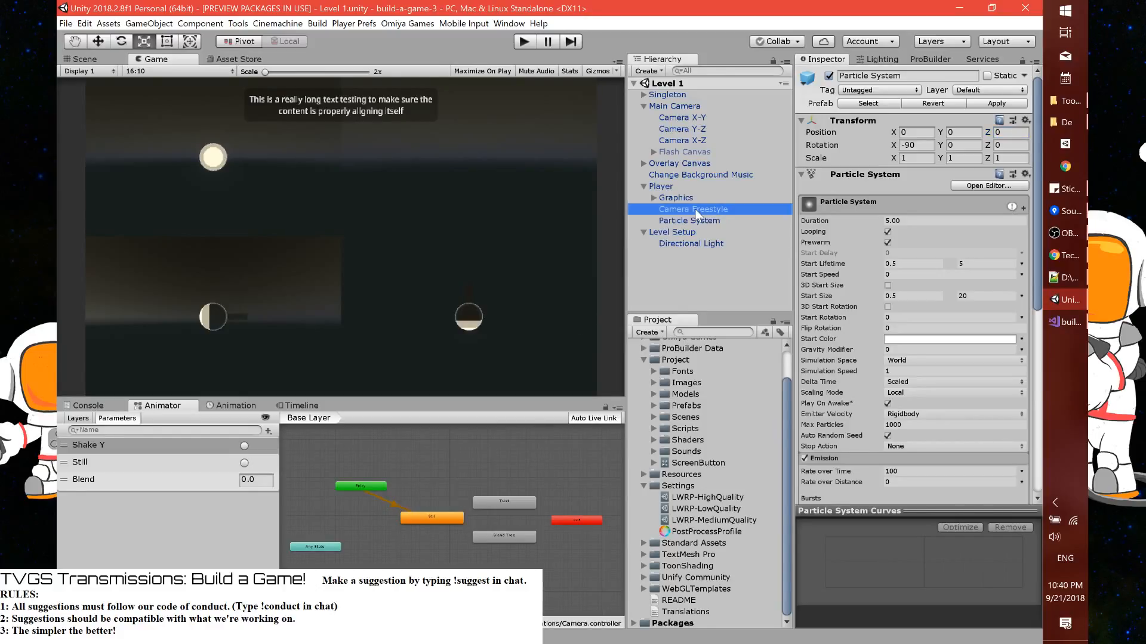
scroll(845, 388, "down", 5)
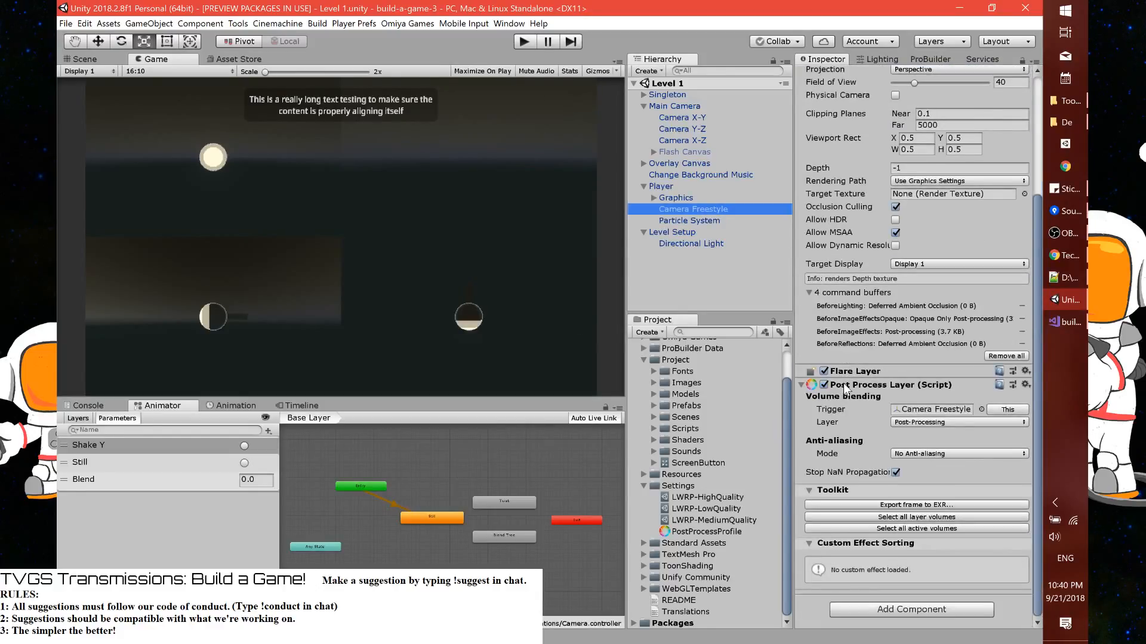
scroll(873, 269, "up", 5)
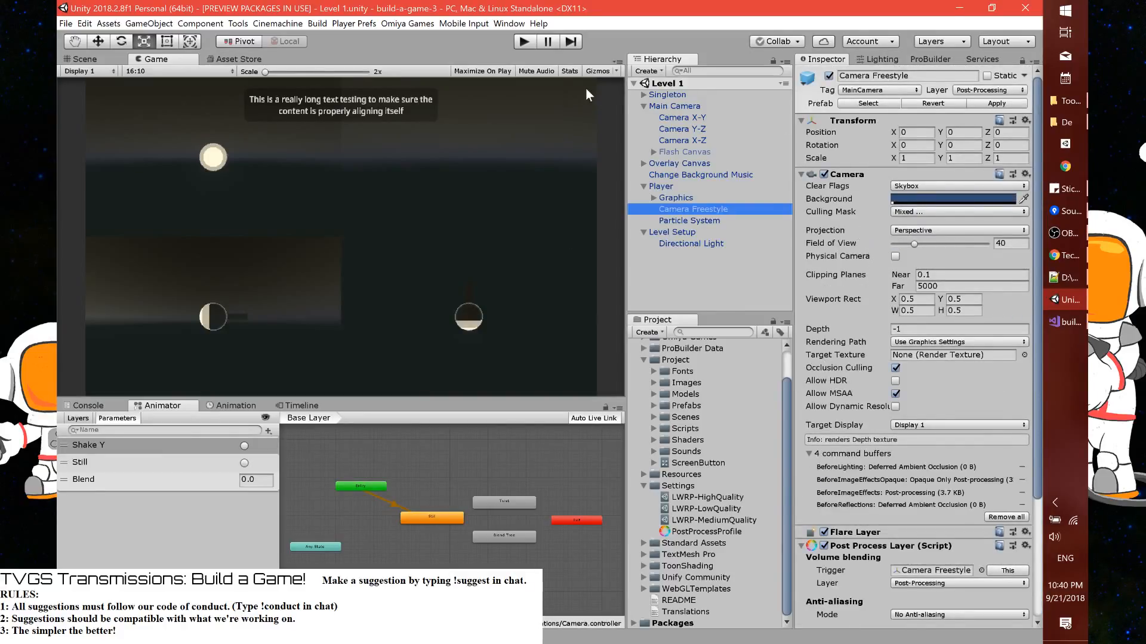
left_click(524, 41)
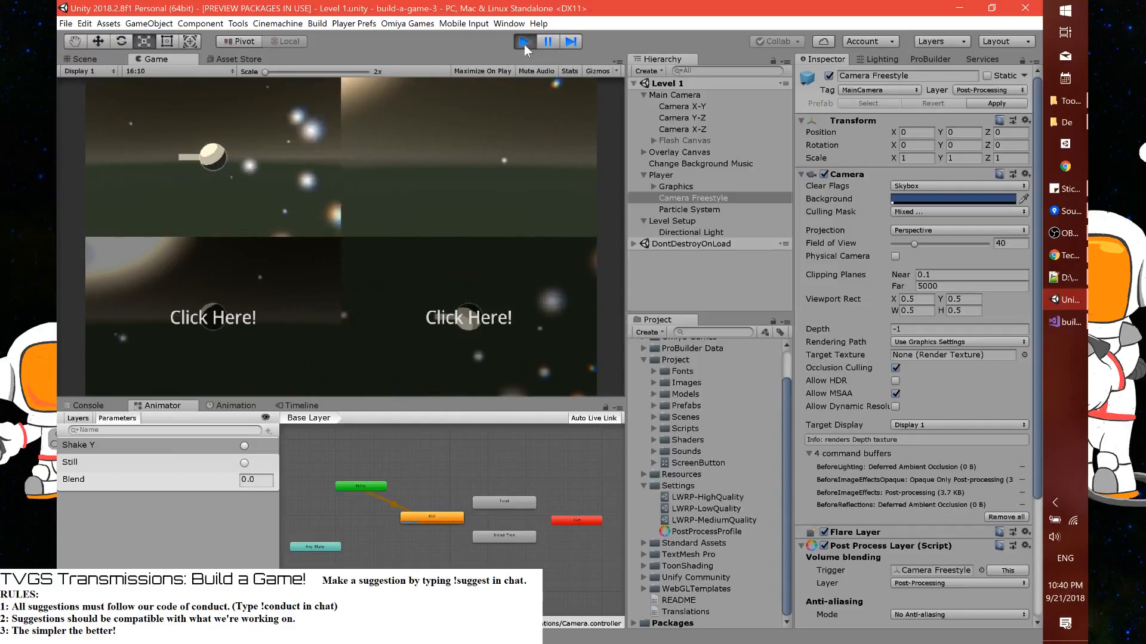
left_click(524, 43)
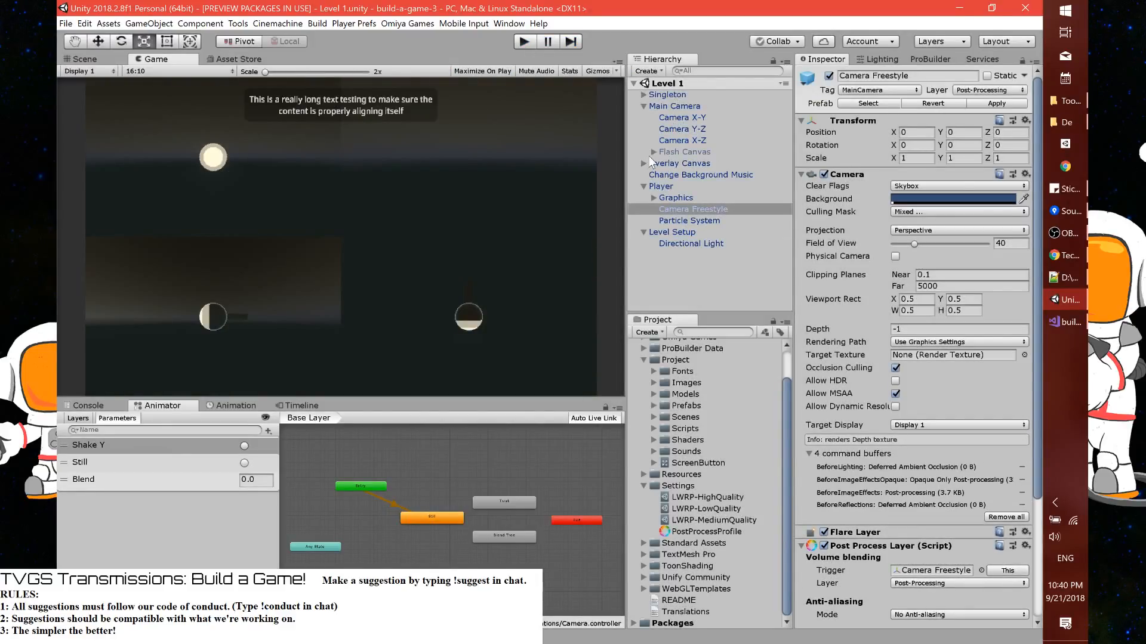
Change the Button X-Y label text to "Click Here to Move in the XY-Plane!" and copy it
left_click(654, 198)
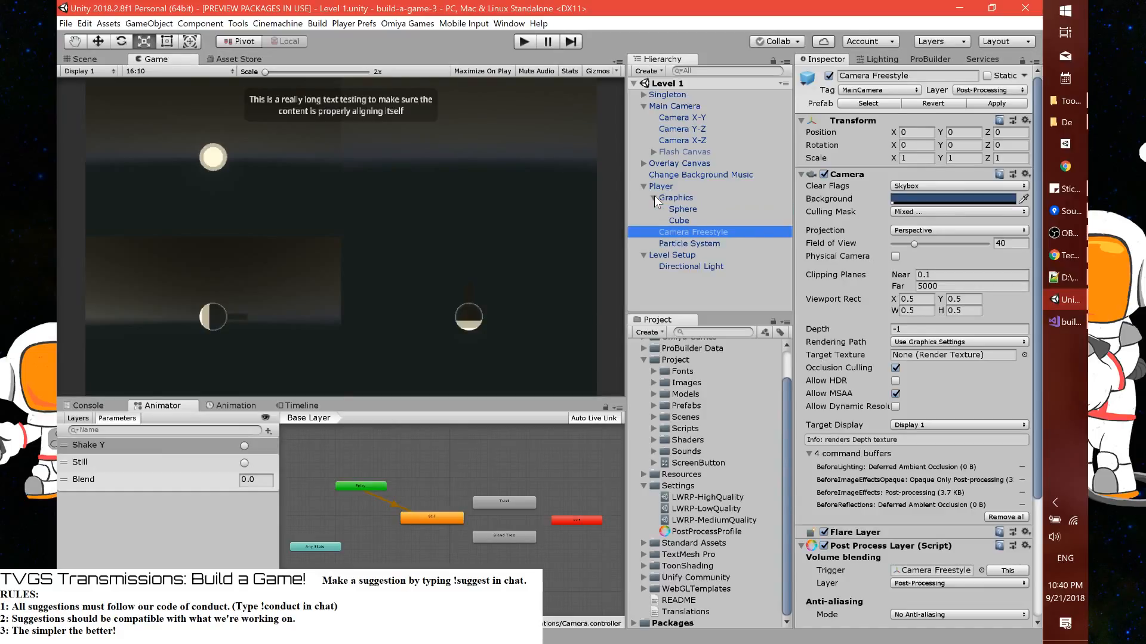
left_click(654, 197)
left_click(643, 164)
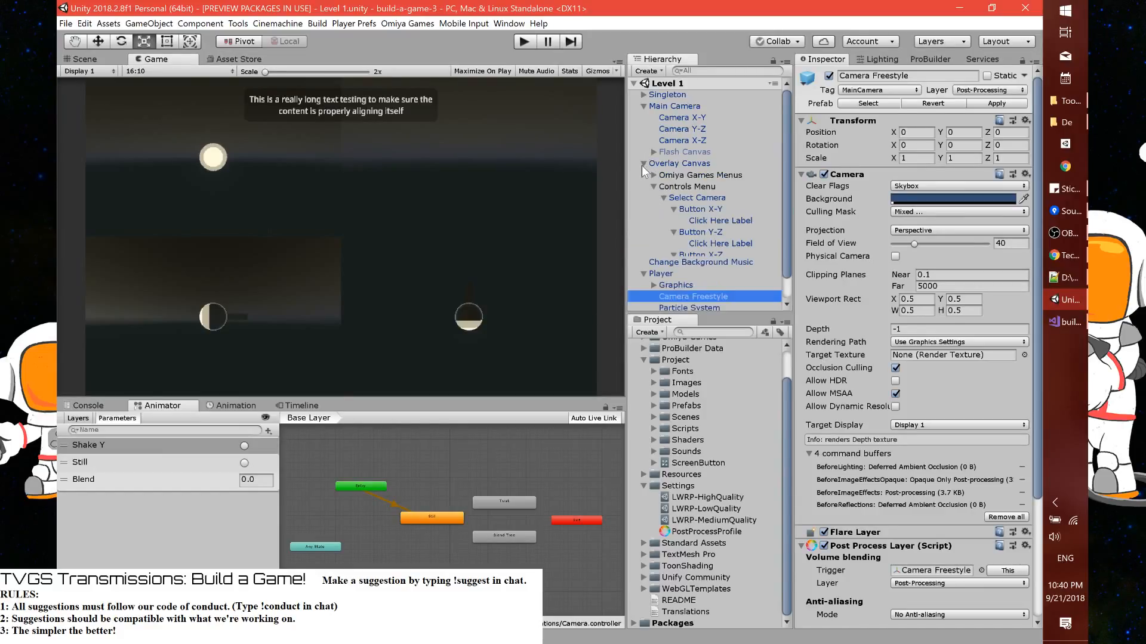
left_click(720, 220)
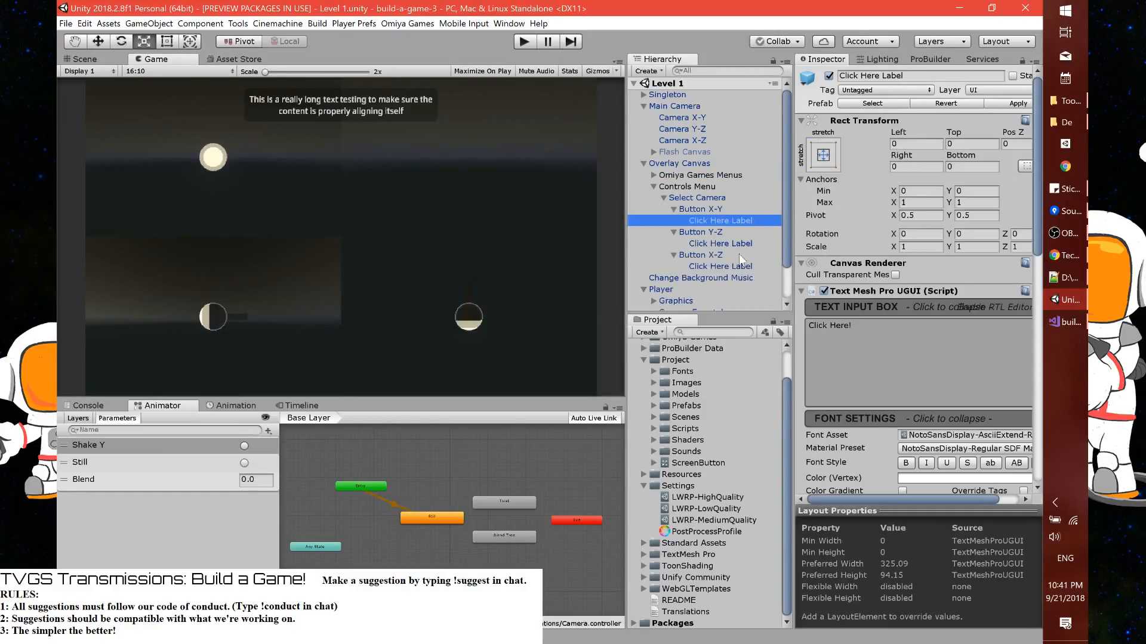
left_click(877, 334)
key("Left")
key("shift+Home")
key("Right")
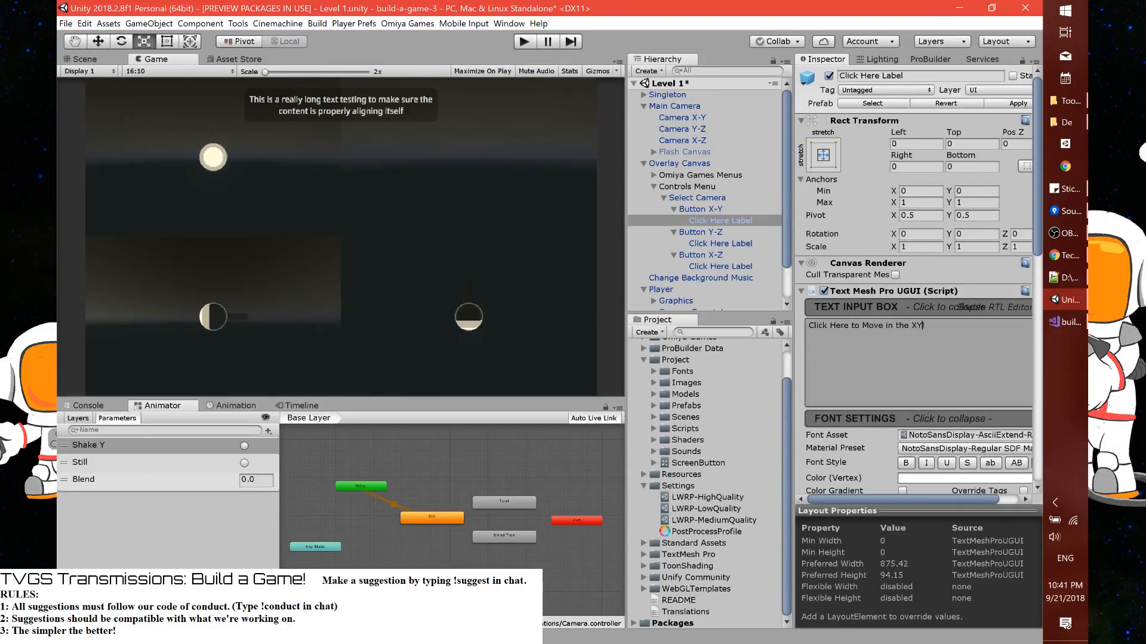
type("ane!")
key("ctrl+a")
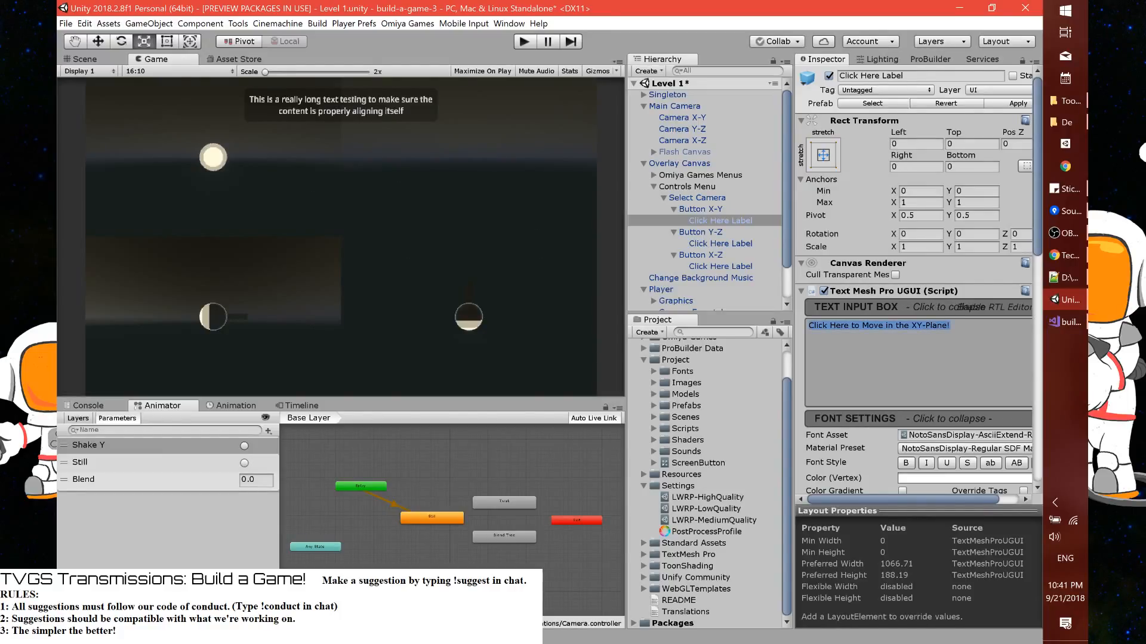
Set Button Y-Z's label to "Click Here to Move in the YZ-Plane!" and Button X-Z's to "Click Here to Move in the XZ-Plane!"
left_click(712, 243)
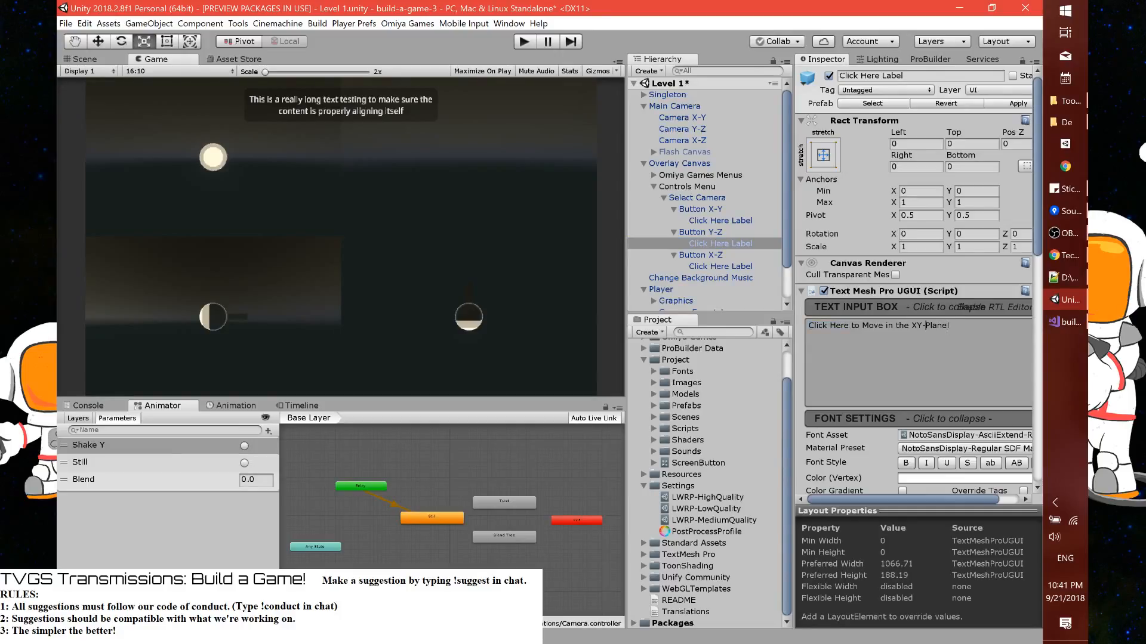
type("YZ")
key("ctrl+a")
left_click(708, 264)
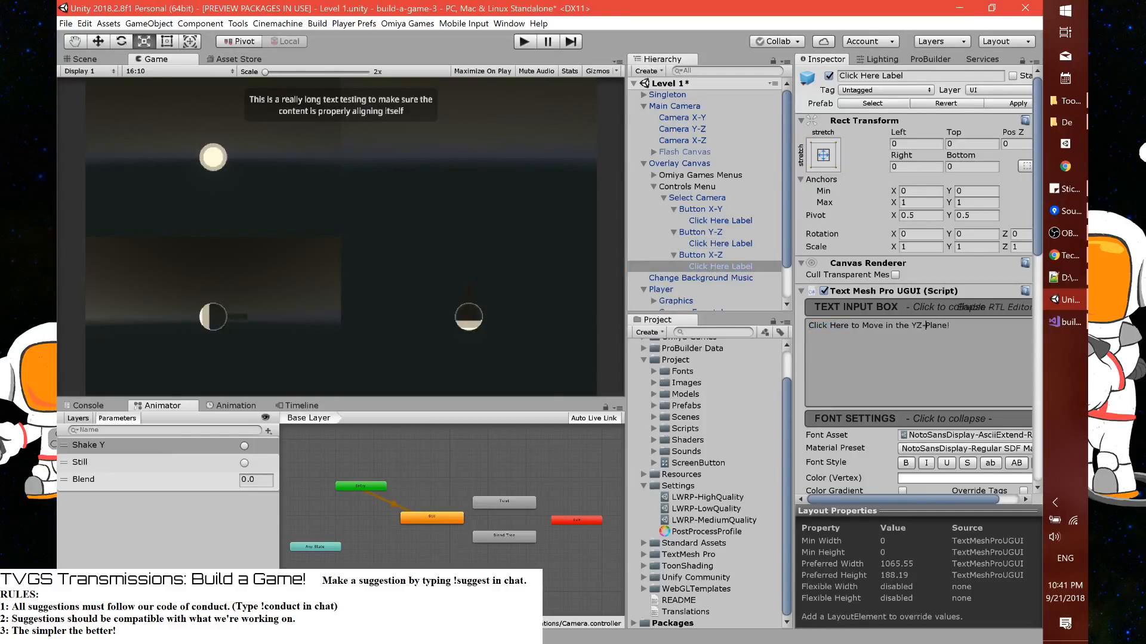
type("XZ")
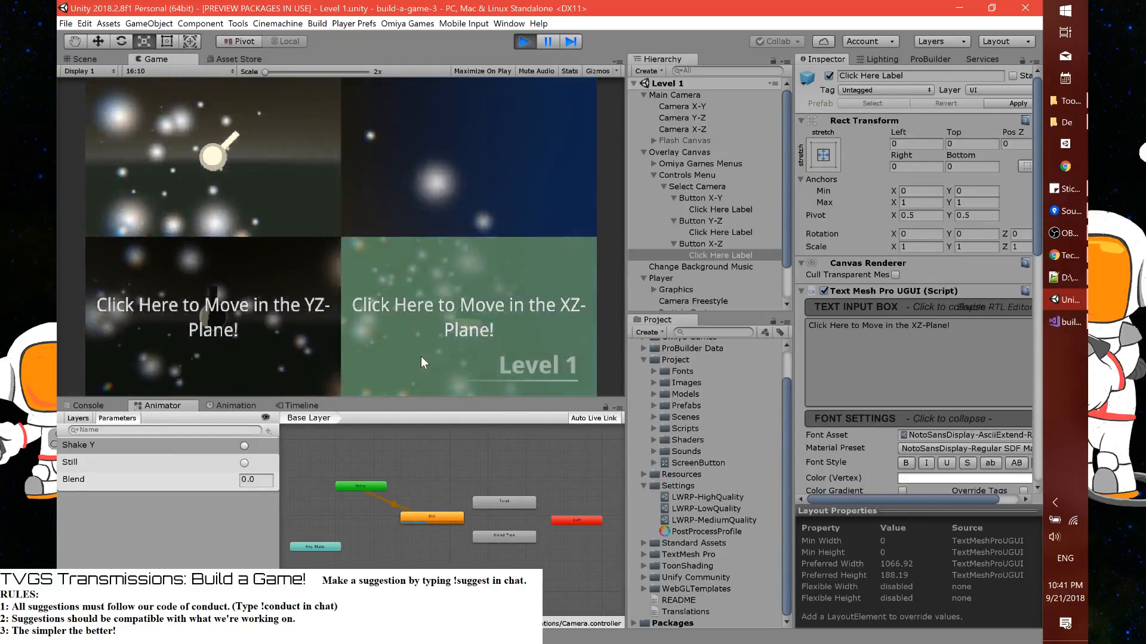
Test the relabelled camera buttons in play mode by switching to the XZ, YZ and XY planes, and stop playing
left_click(421, 356)
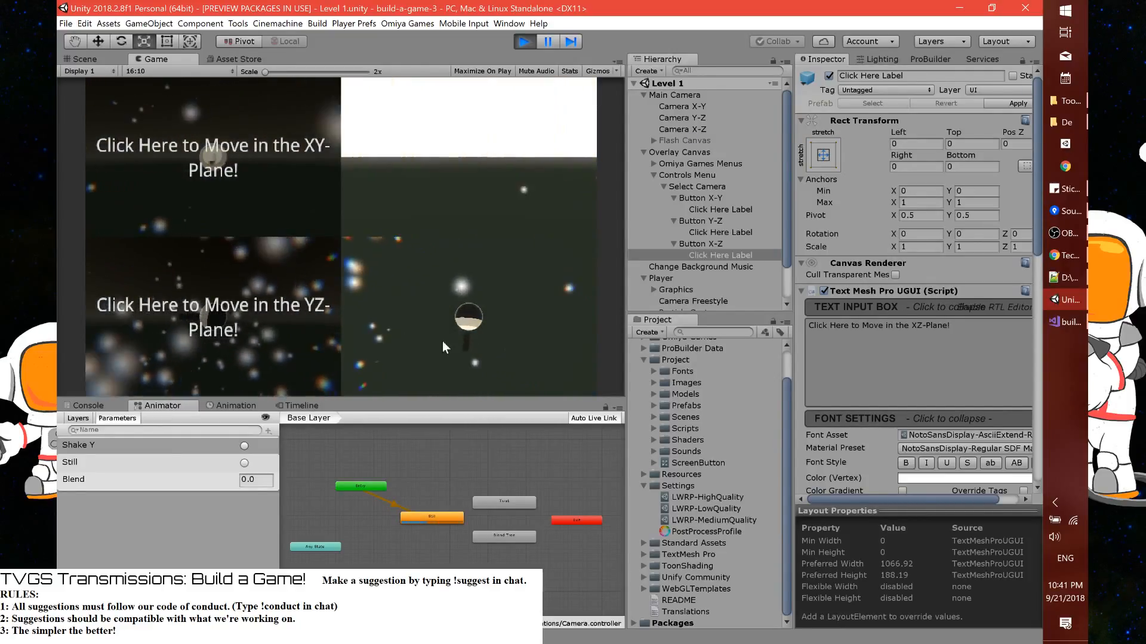
left_click(292, 335)
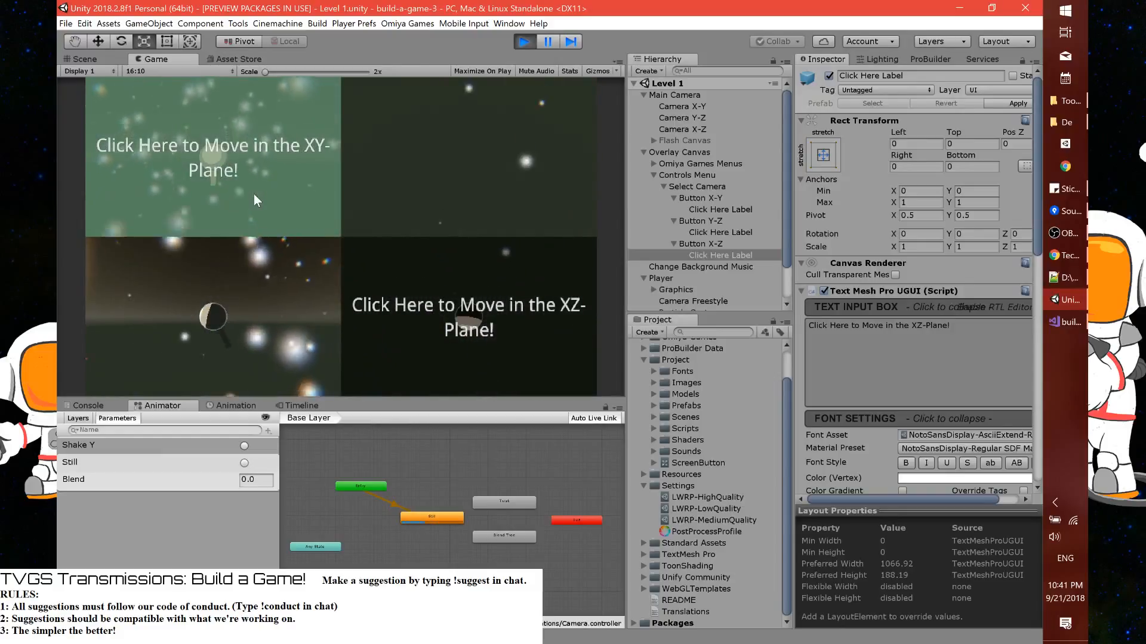
left_click(253, 195)
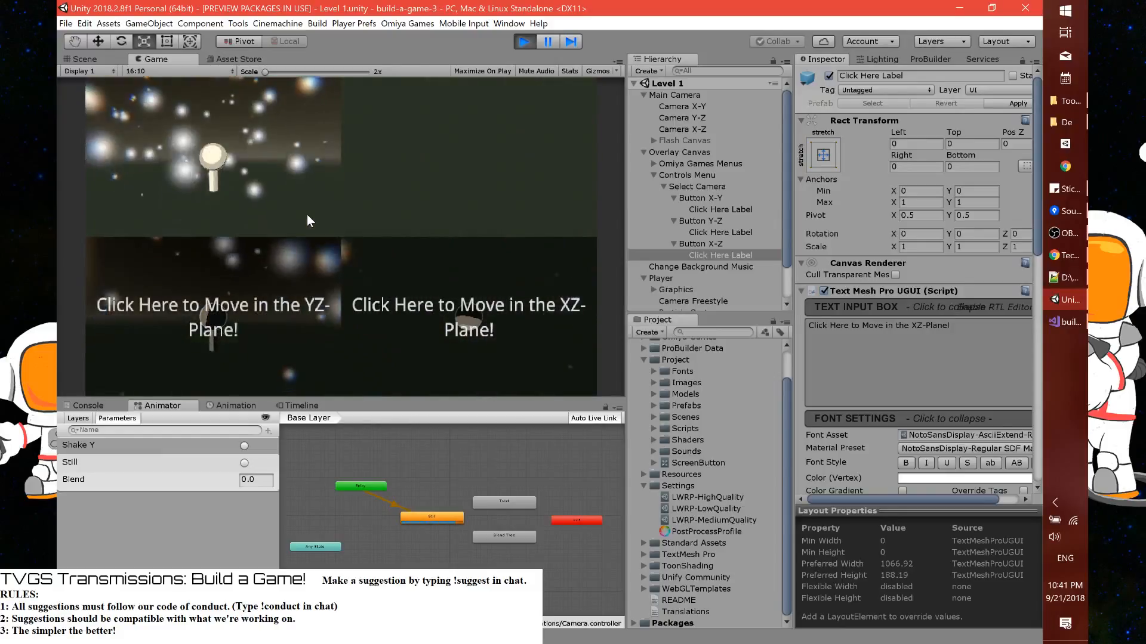
left_click(523, 41)
Select all three Click Here Labels, frame them in the Scene view and set their Left offset to 50
left_click(745, 243, "ctrl")
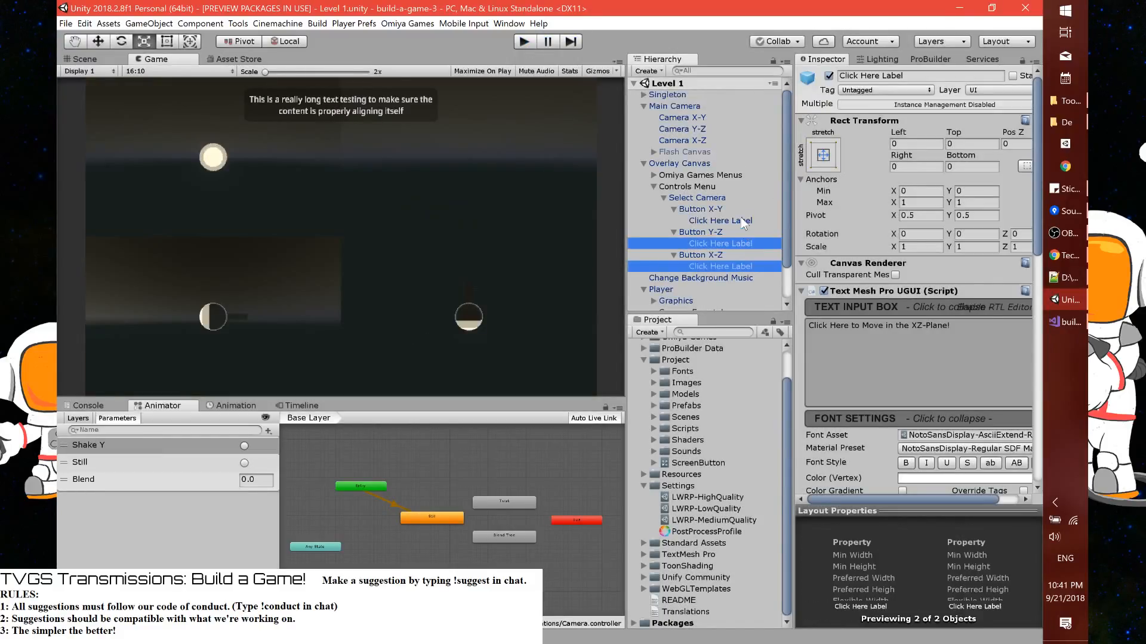
left_click(740, 221, "ctrl")
left_click(84, 58)
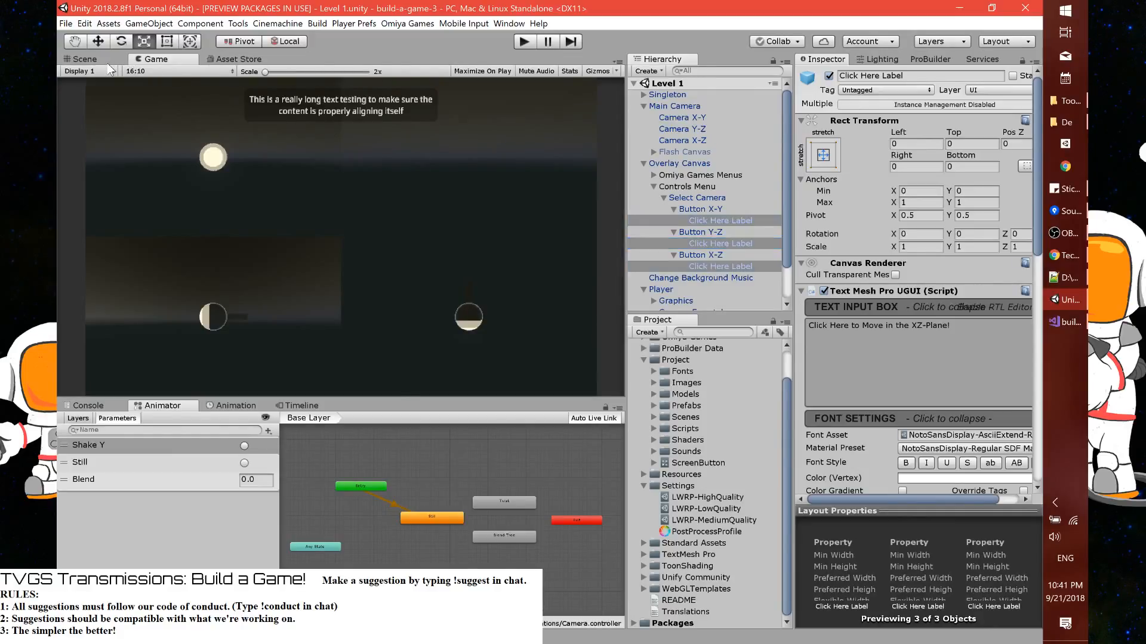
key("f")
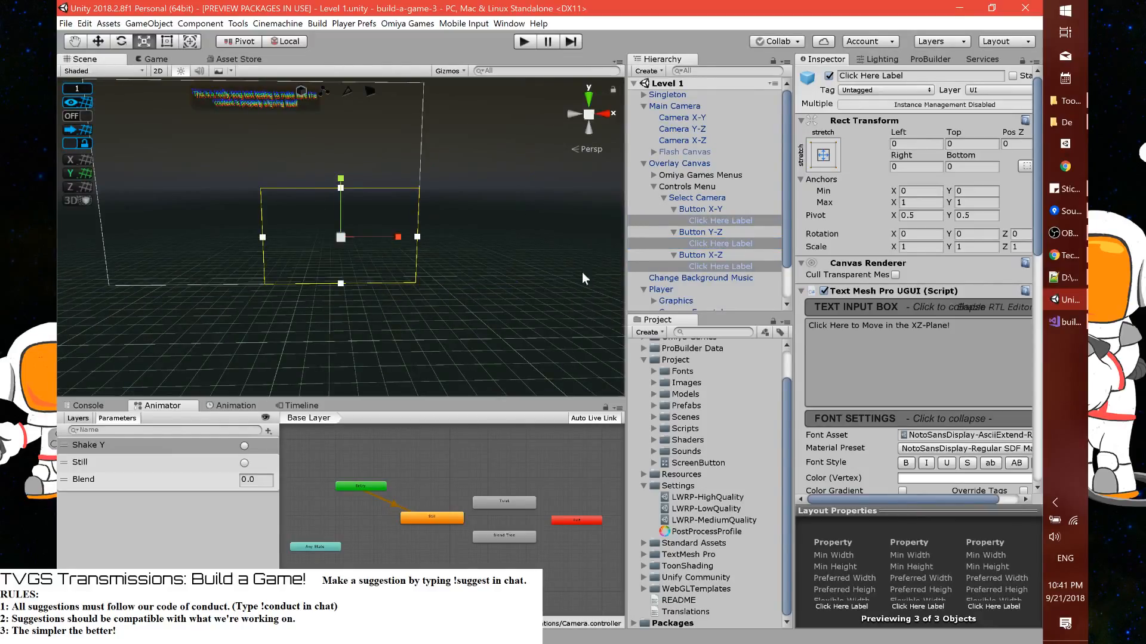
left_click(916, 144)
type("20")
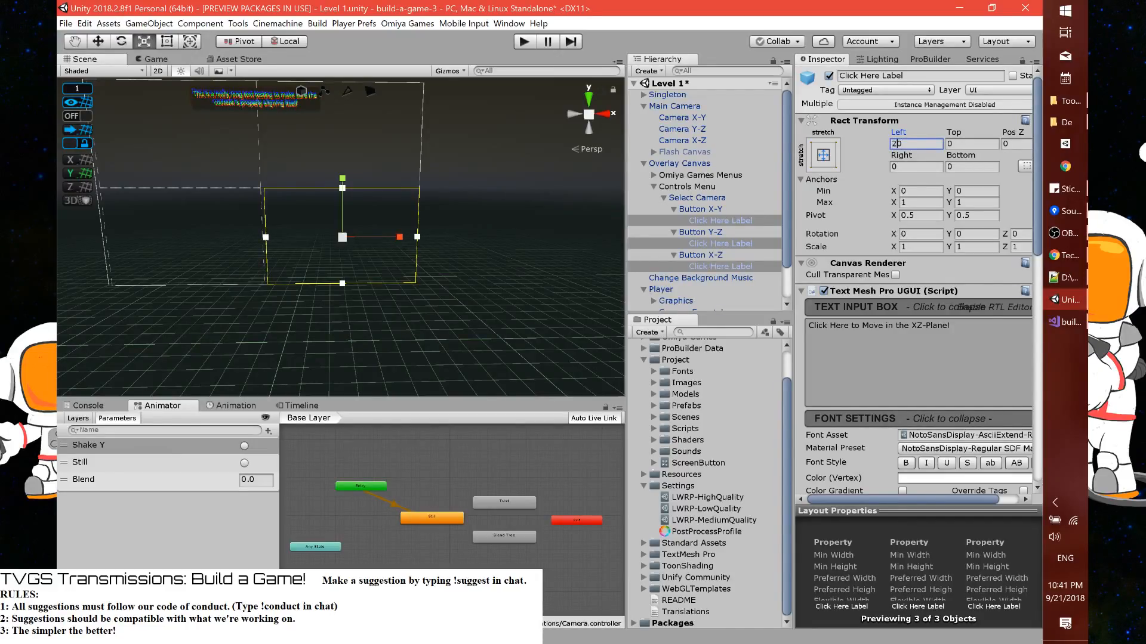
key("BackSpace")
type("5")
key("Tab")
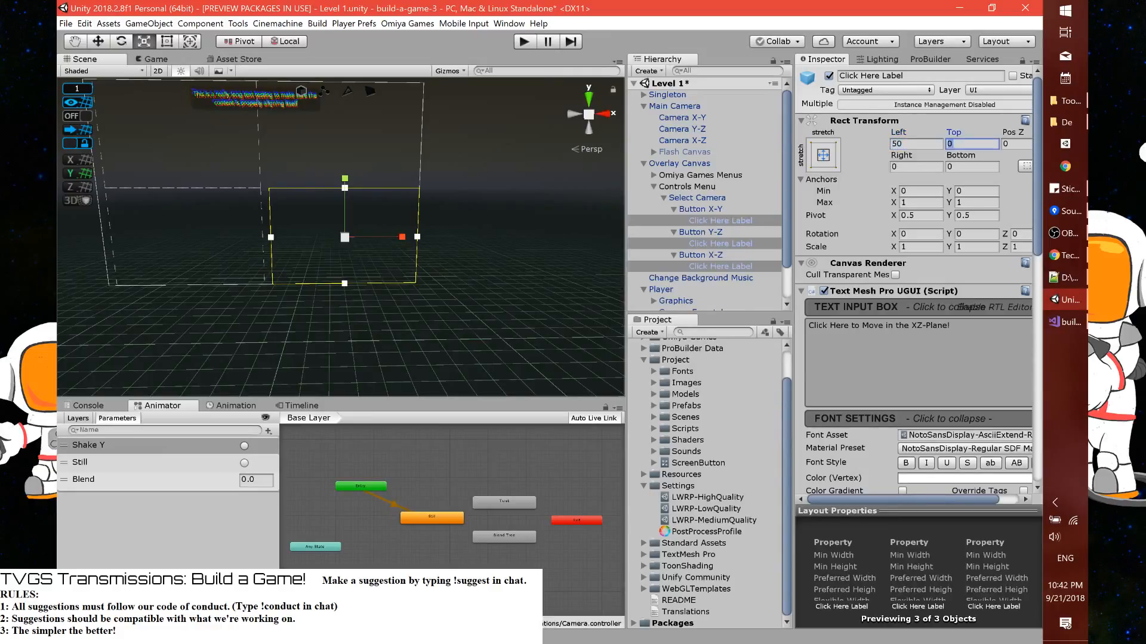
Set the Top, Right and Bottom offsets of the three Click Here Labels to 50
type("50")
key("Tab")
type("50")
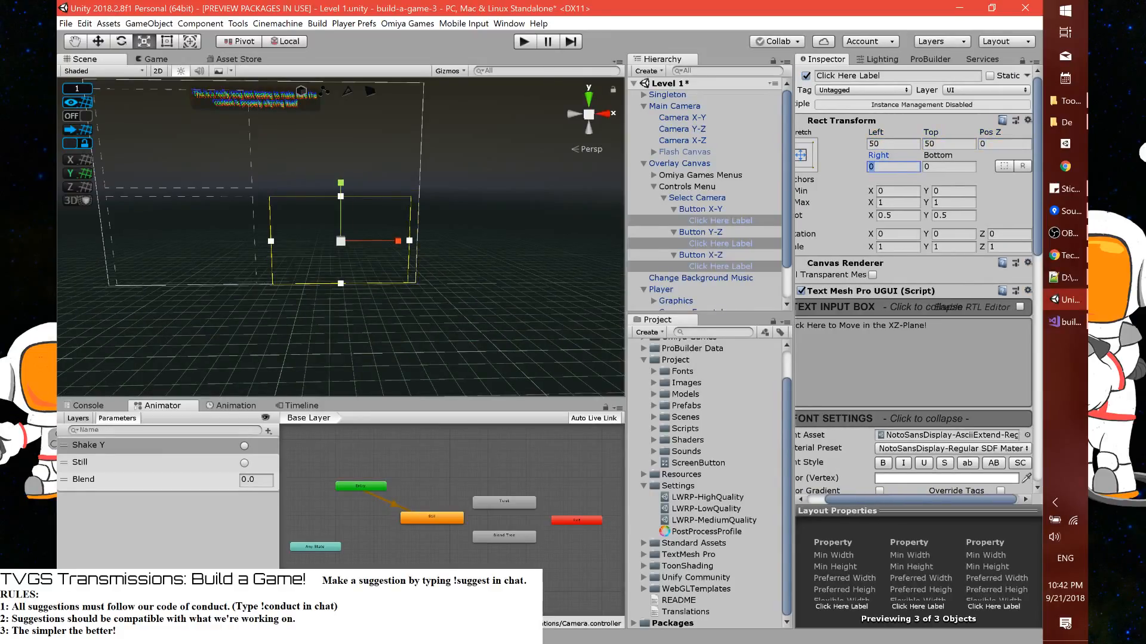
key("Tab")
type("50")
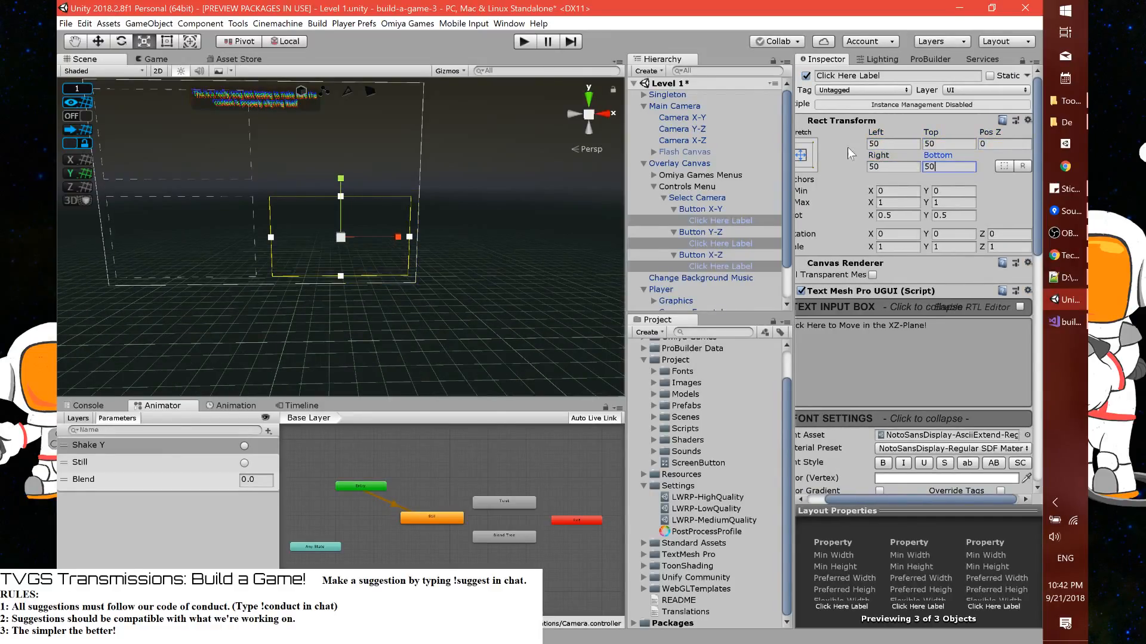
Apply the Select Camera object's changes to its prefab and save the scene
left_click(719, 200)
left_click(985, 105)
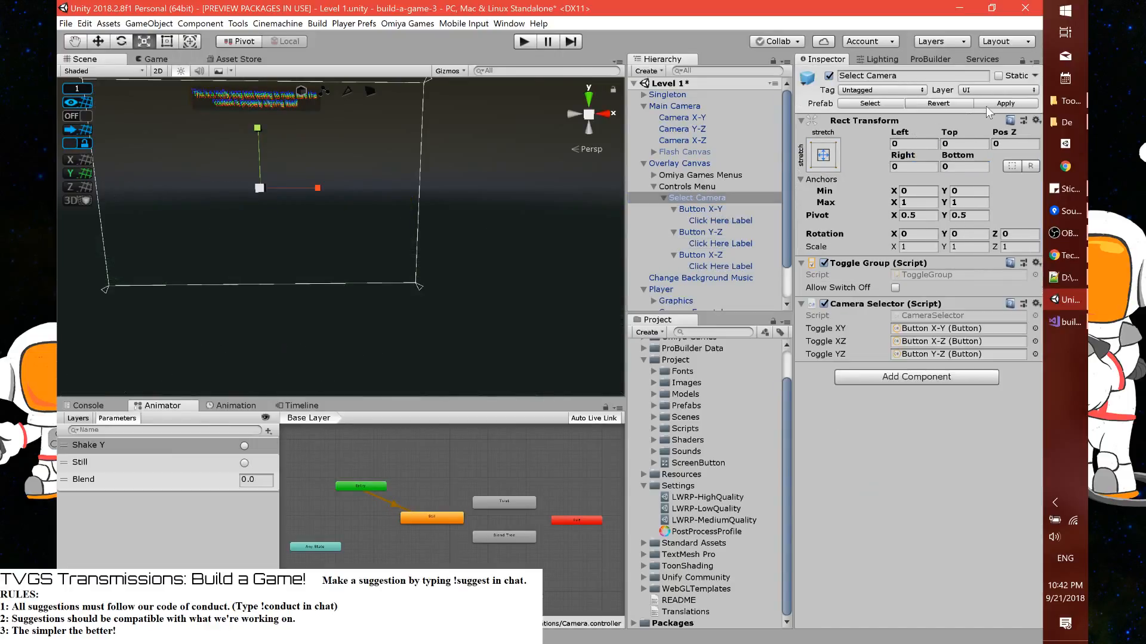
key("ctrl+s")
Play-test the padded button labels, switching movement to the YZ plane, and stop play mode
left_click(524, 41)
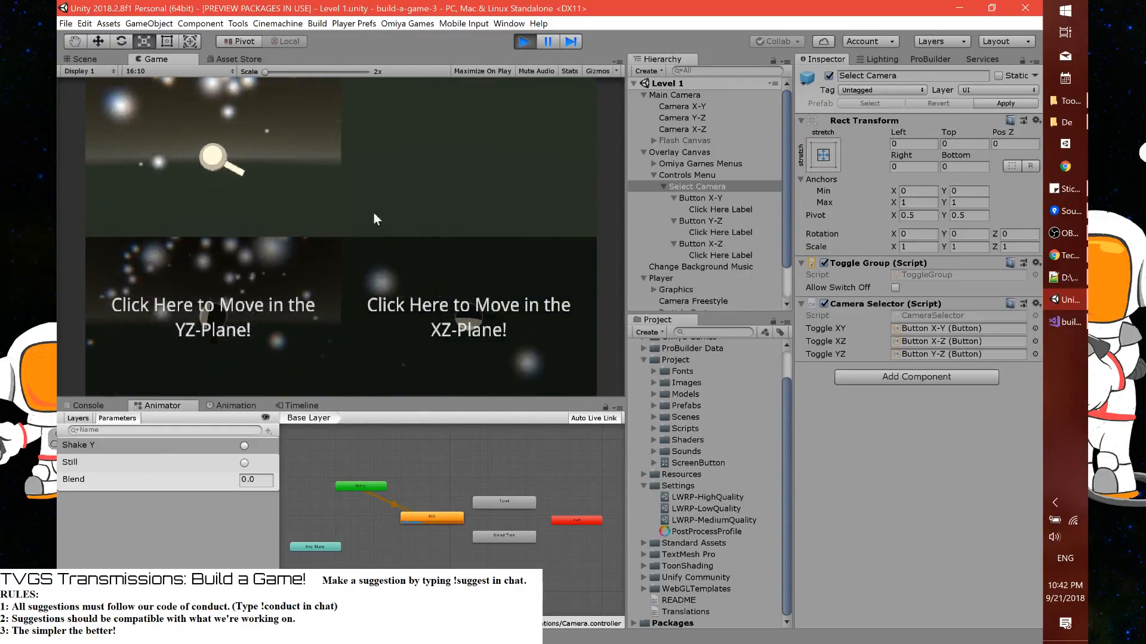
left_click(273, 327)
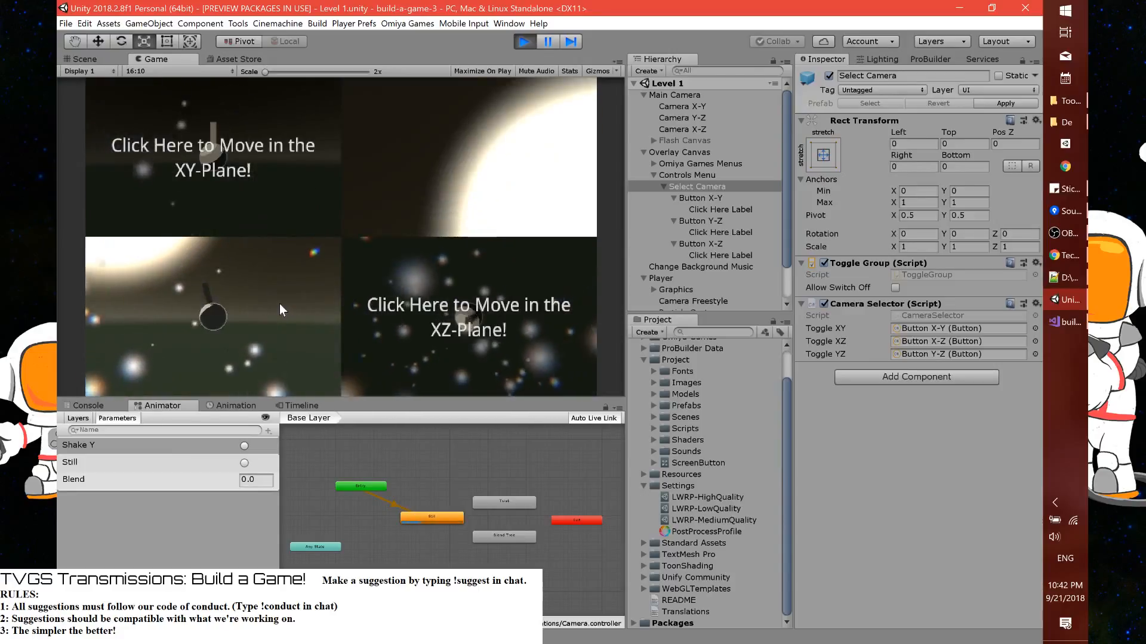
key("ctrl+p")
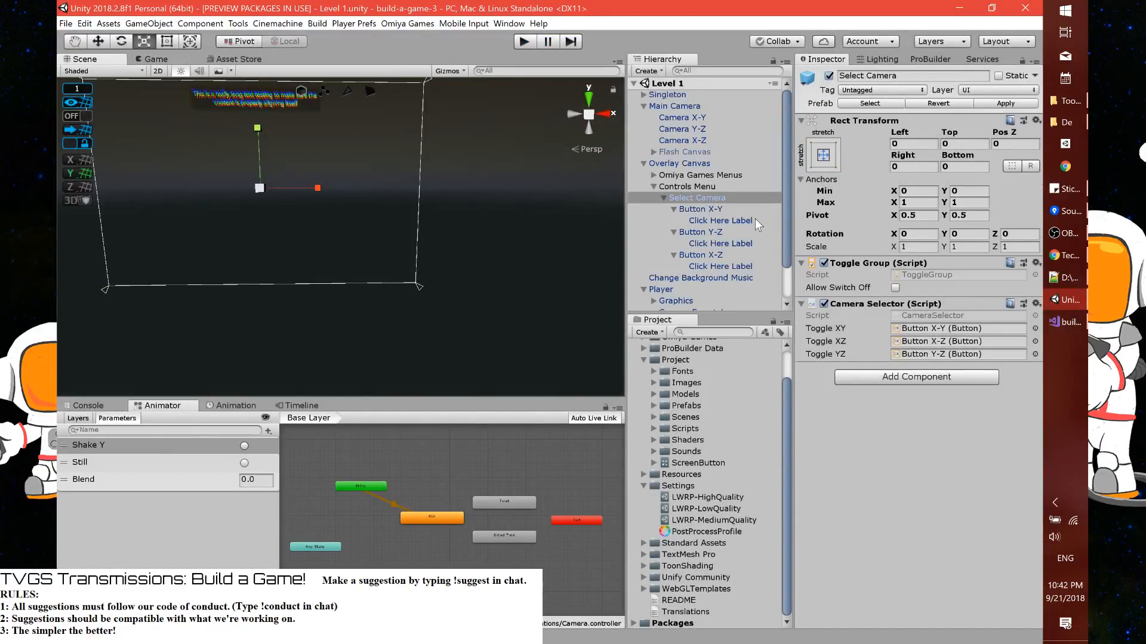
Create an empty child object under Select Camera
left_click(754, 221)
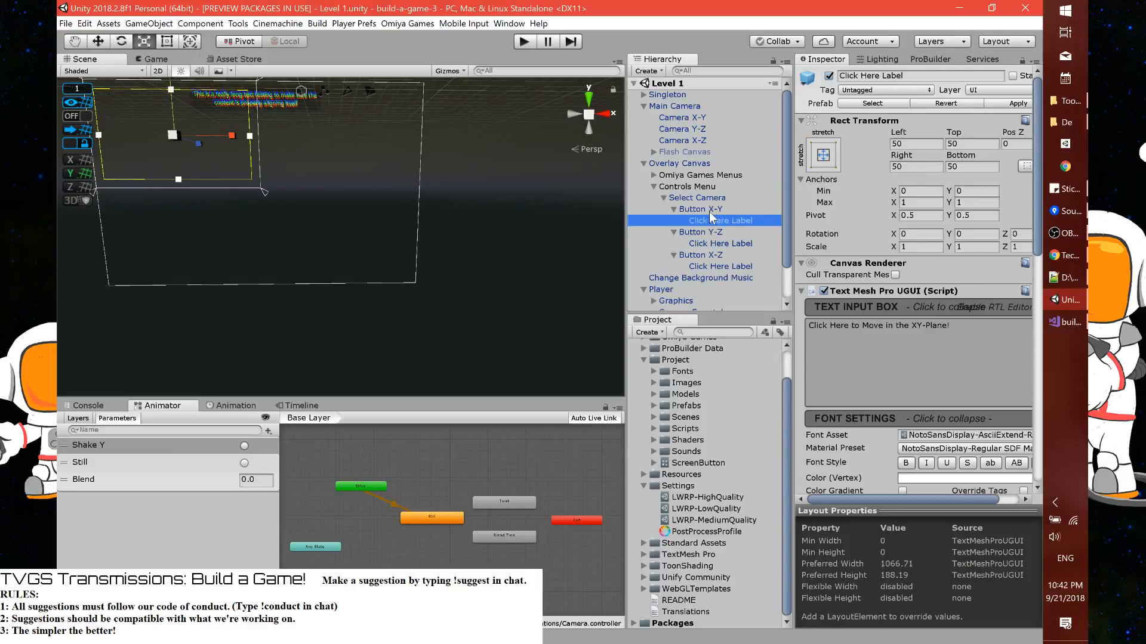
left_click(705, 209)
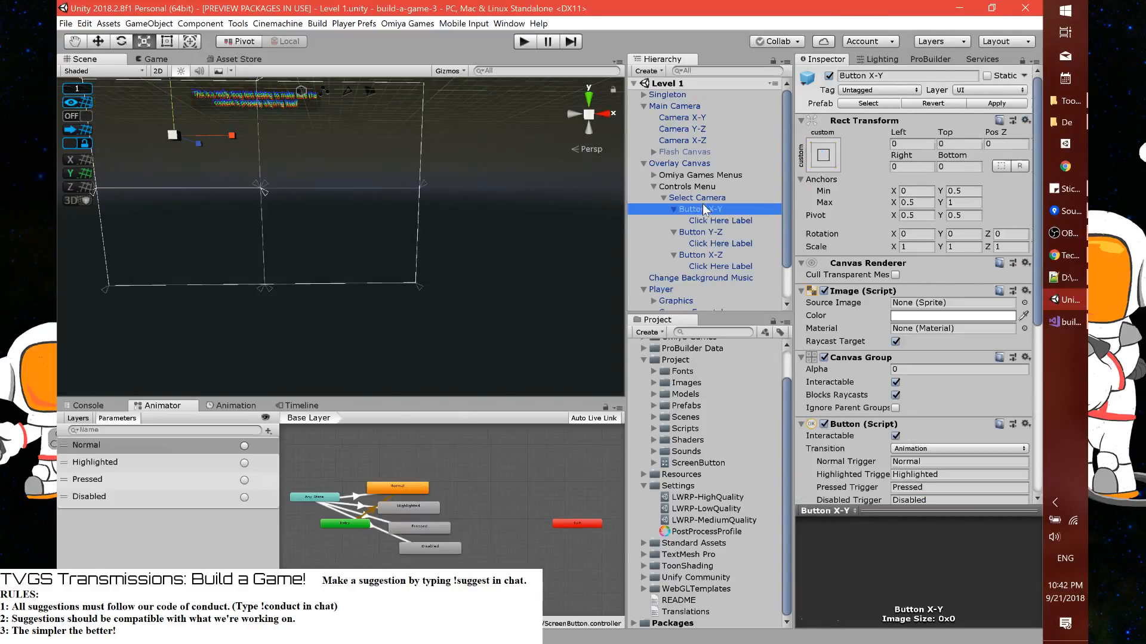
left_click(703, 198)
right_click(703, 198)
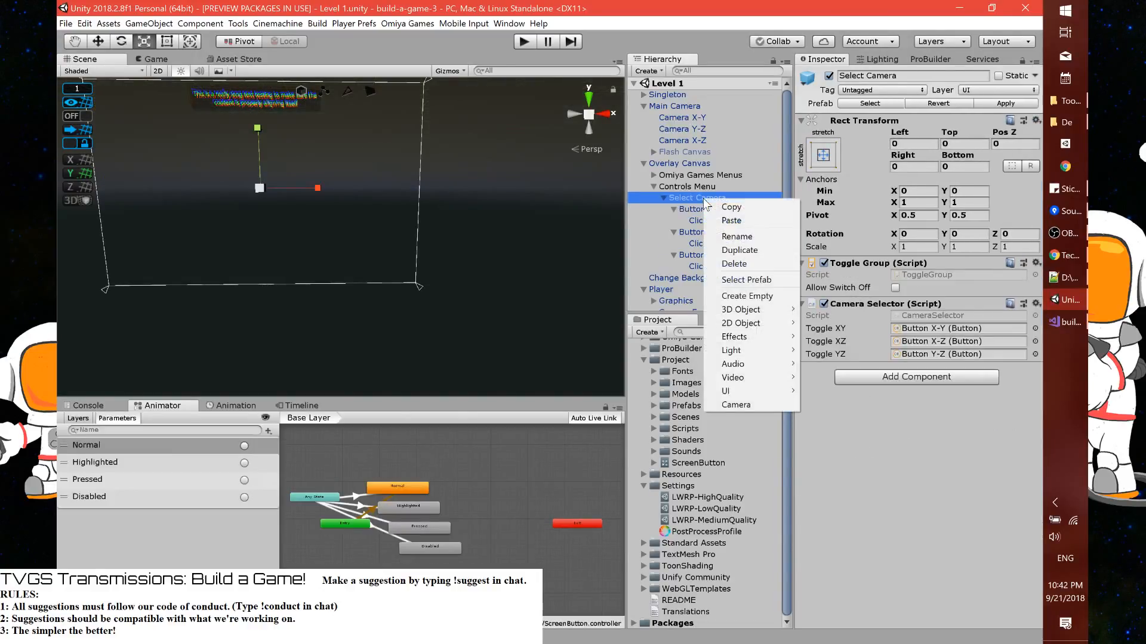
left_click(746, 296)
left_click(823, 142)
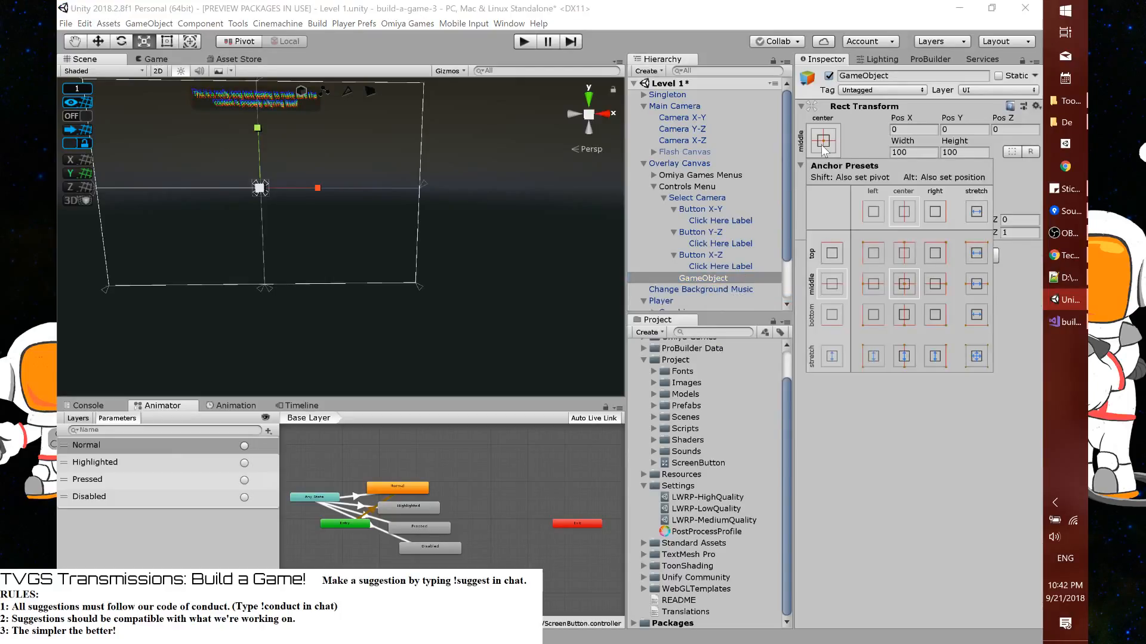
left_click(725, 212)
left_click(724, 212)
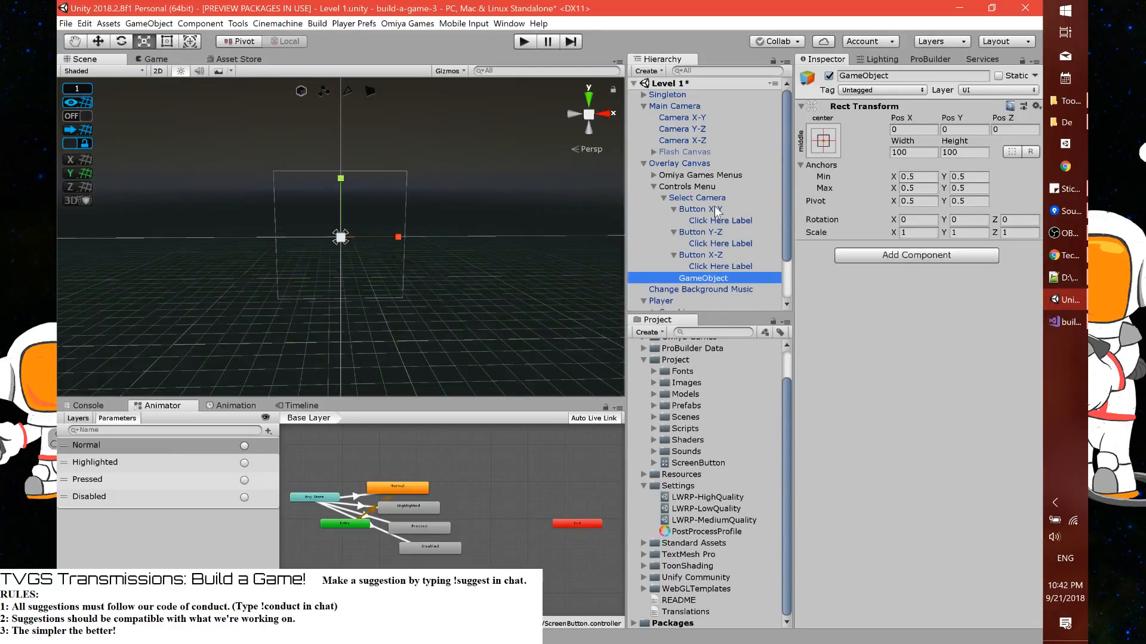
Copy Button X-Y's Rect Transform values onto the new empty object and frame it in the Scene view
left_click(718, 209)
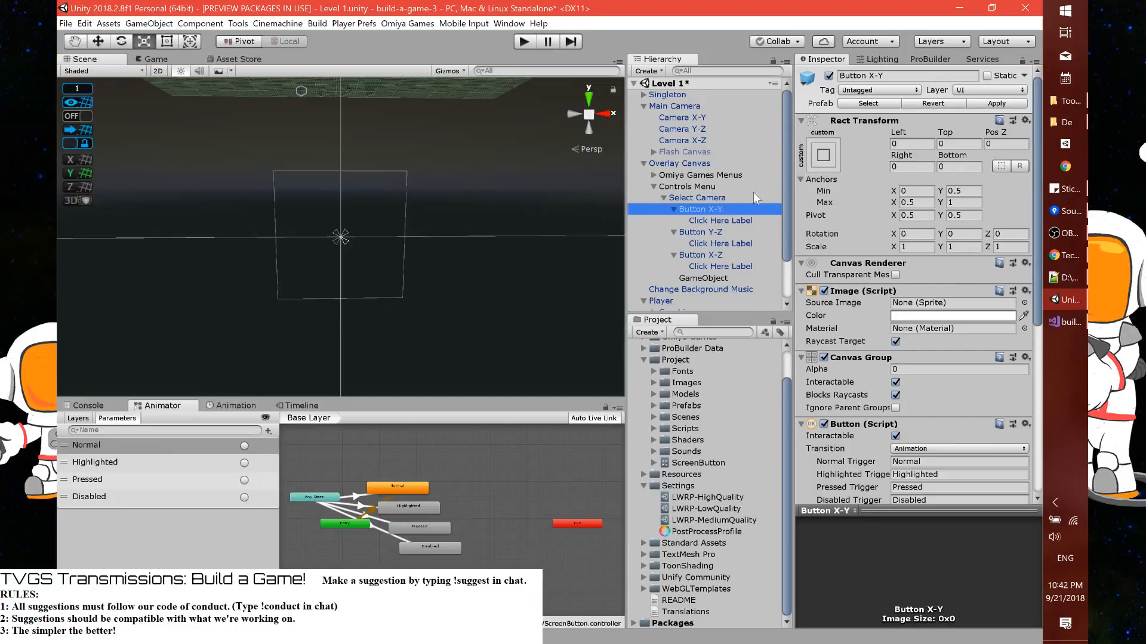
right_click(844, 121)
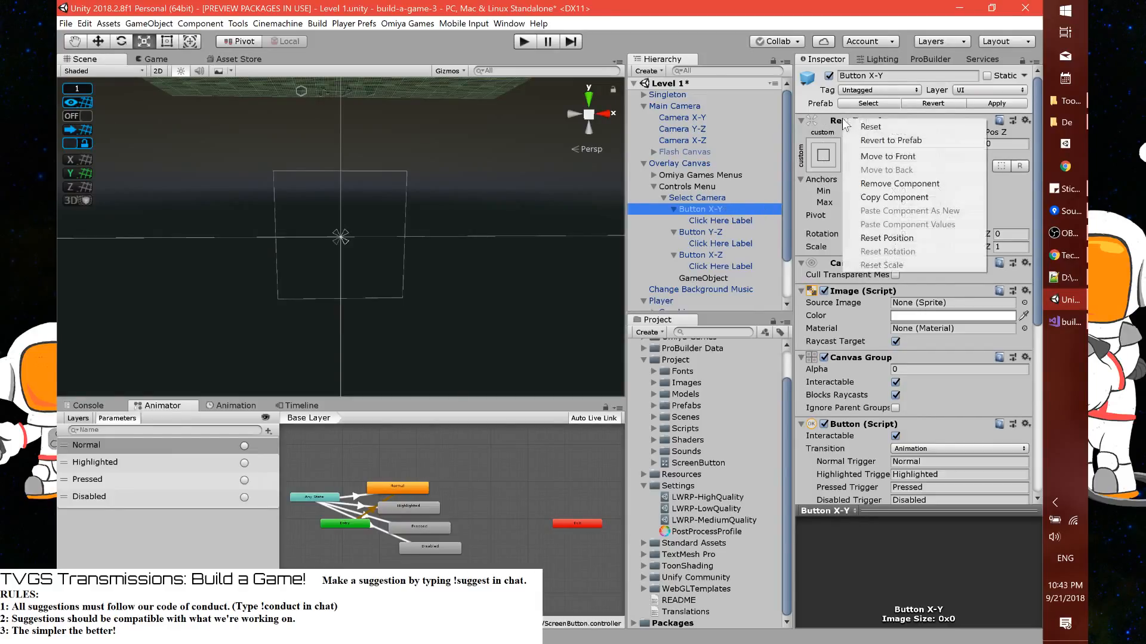
left_click(862, 199)
left_click(705, 279)
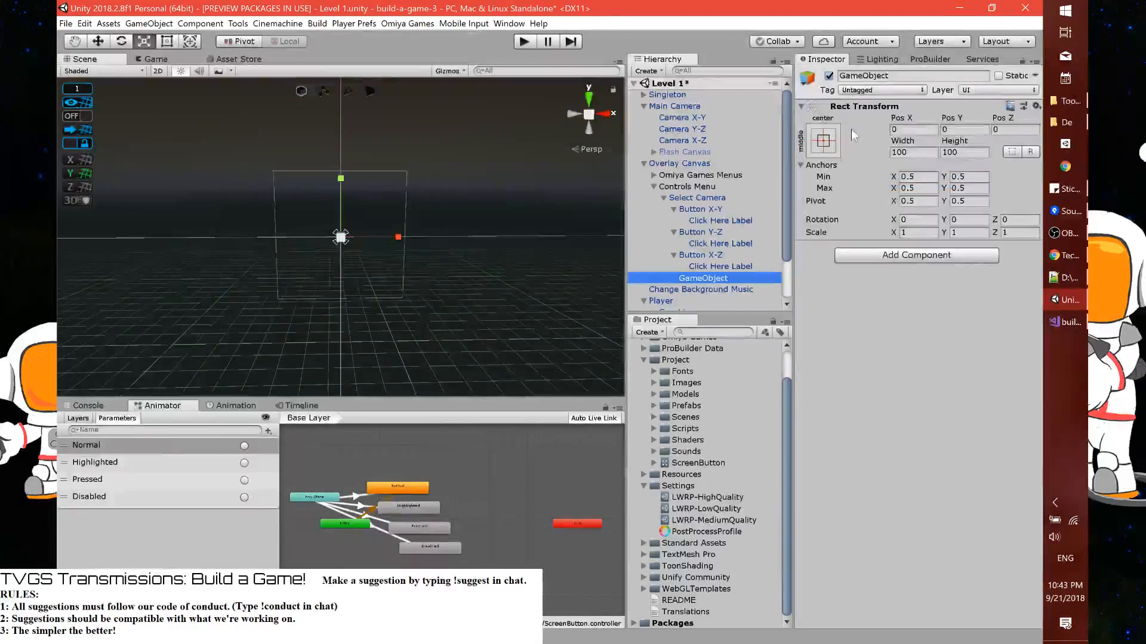
right_click(848, 104)
left_click(869, 201)
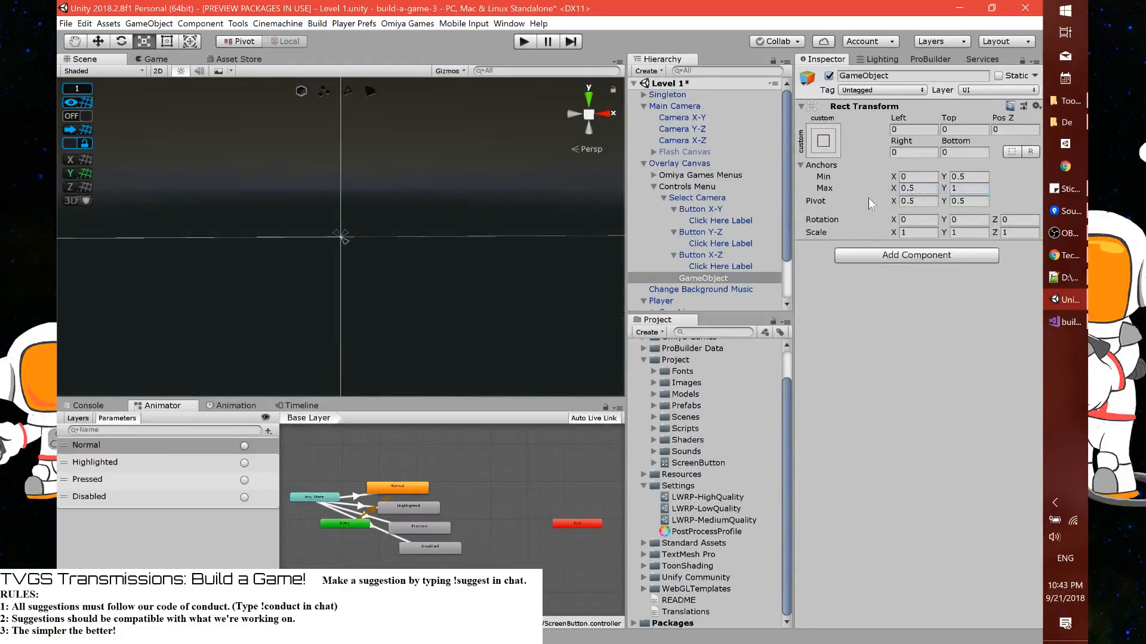
key("f")
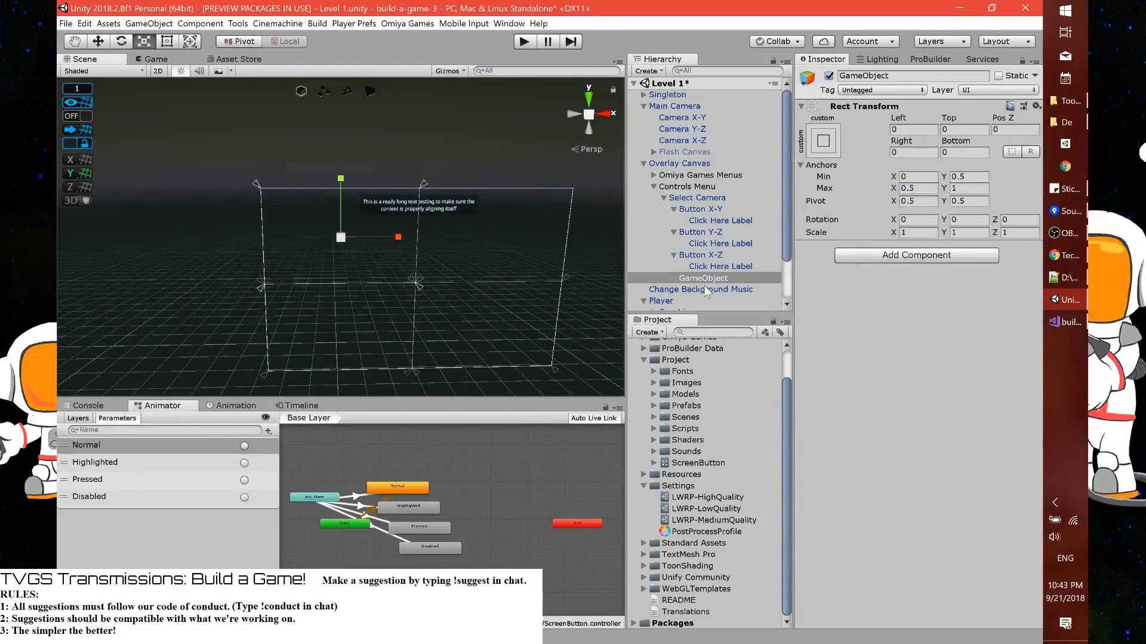
Make the empty object the first child of Select Camera and rename it Panel XY
left_click_drag(705, 278, 705, 210)
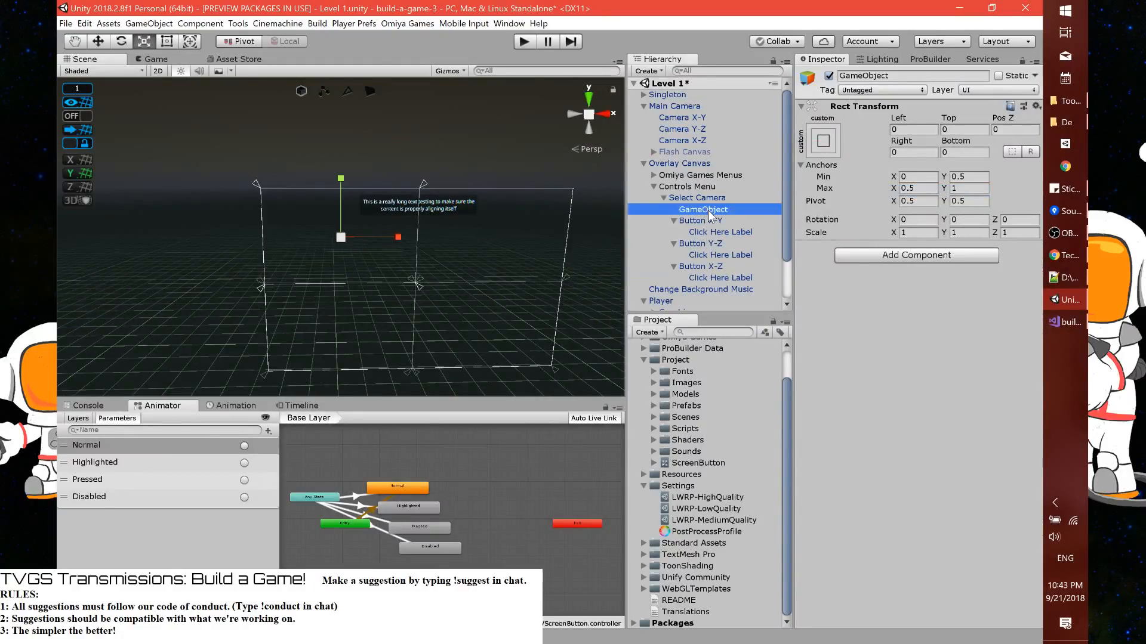
left_click(707, 210)
type("Area")
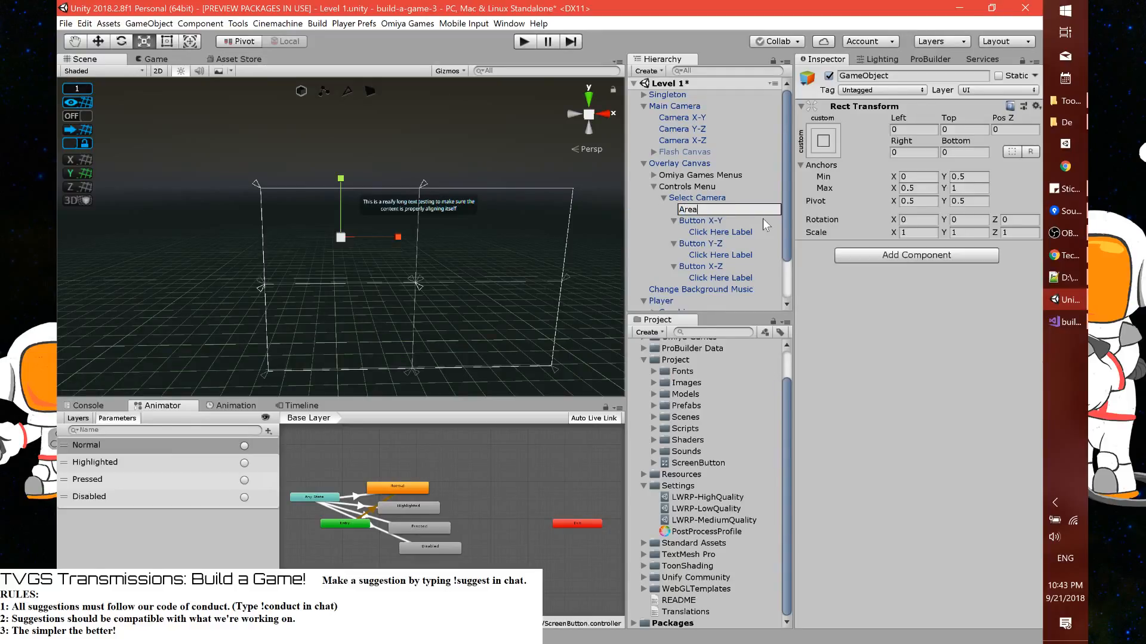
key("ctrl+a")
type("Panel XY")
key("Return")
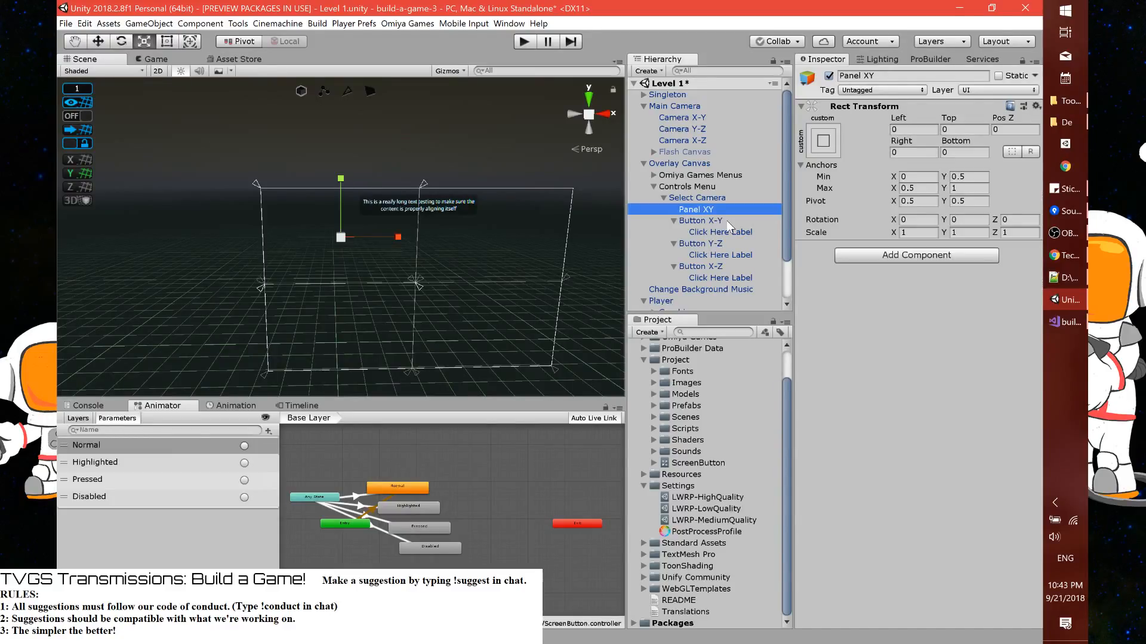
Nest Button X-Y inside Panel XY and set its anchors to stretch in both directions
left_click_drag(727, 226, 715, 214)
left_click(824, 155)
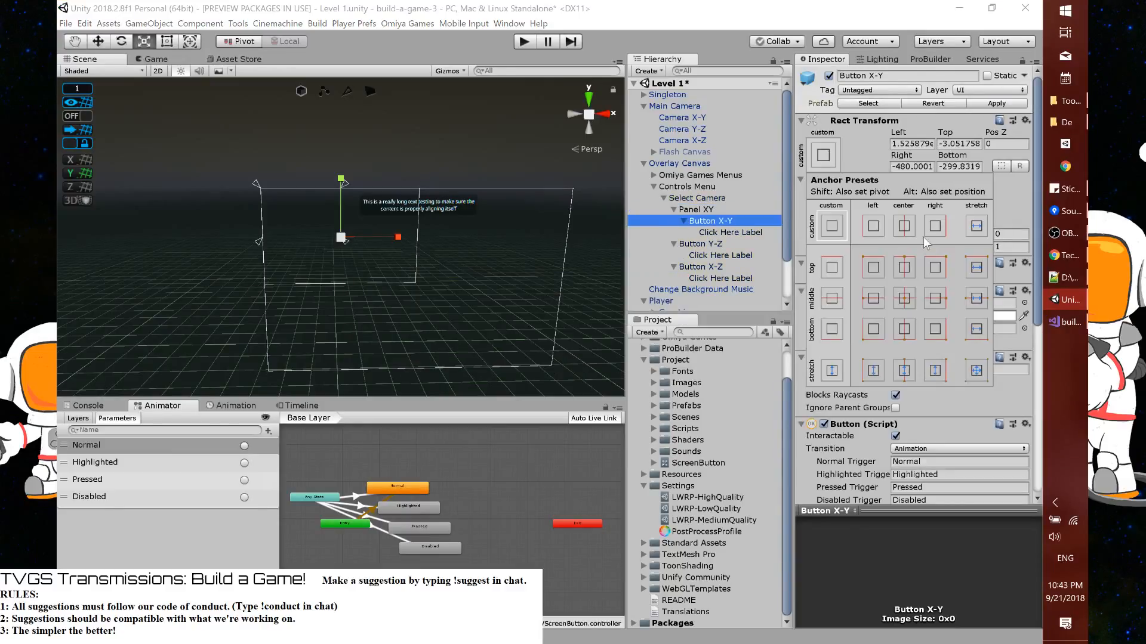
left_click(978, 374)
left_click(912, 144)
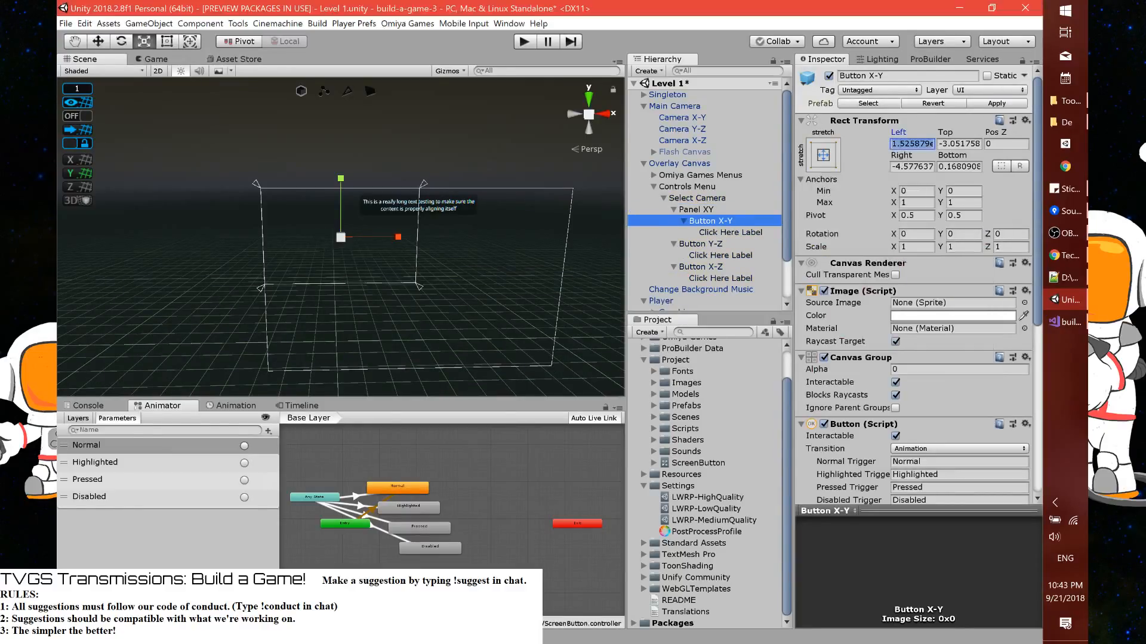
Create a second empty object under Select Camera and give it Button Y-Z's Rect Transform values
left_click(715, 209)
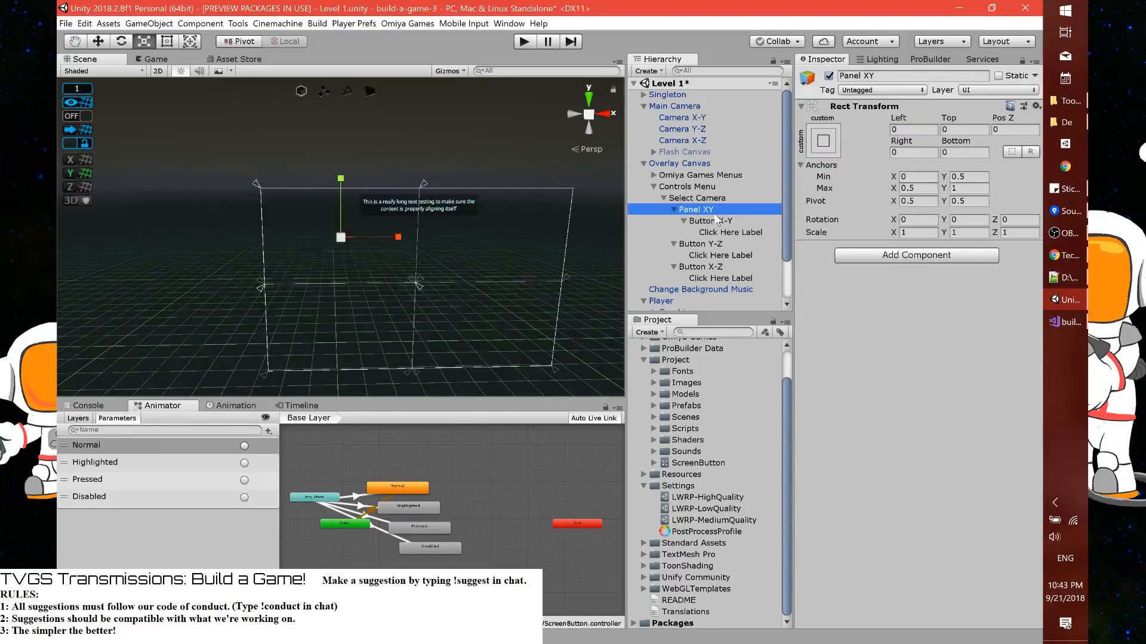
right_click(712, 198)
left_click(749, 289)
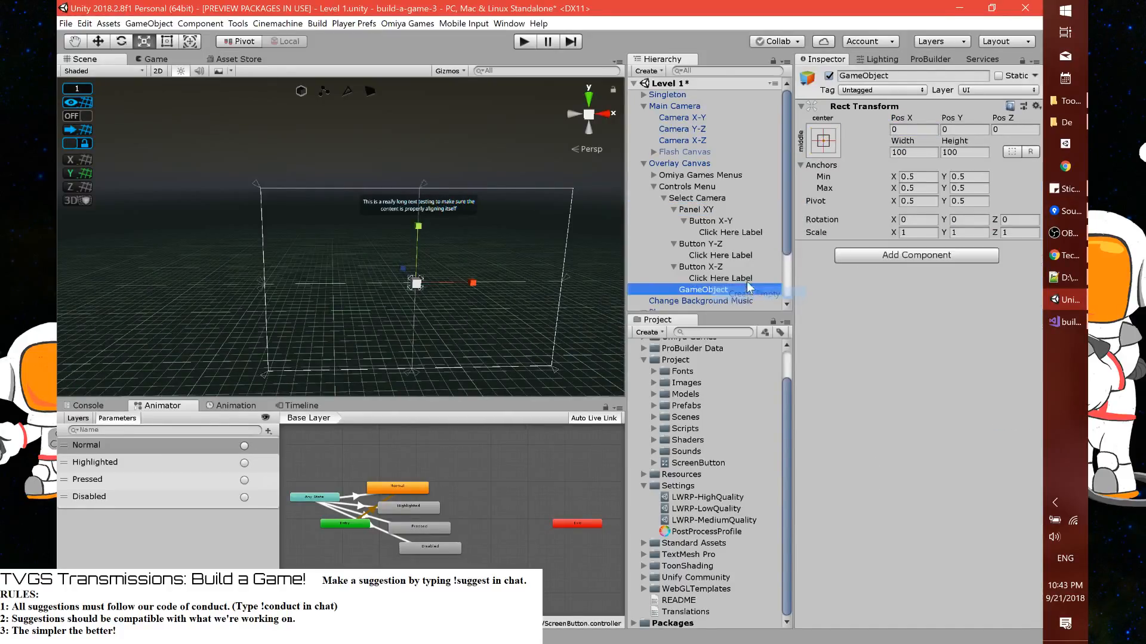
left_click(711, 246)
left_click(707, 244)
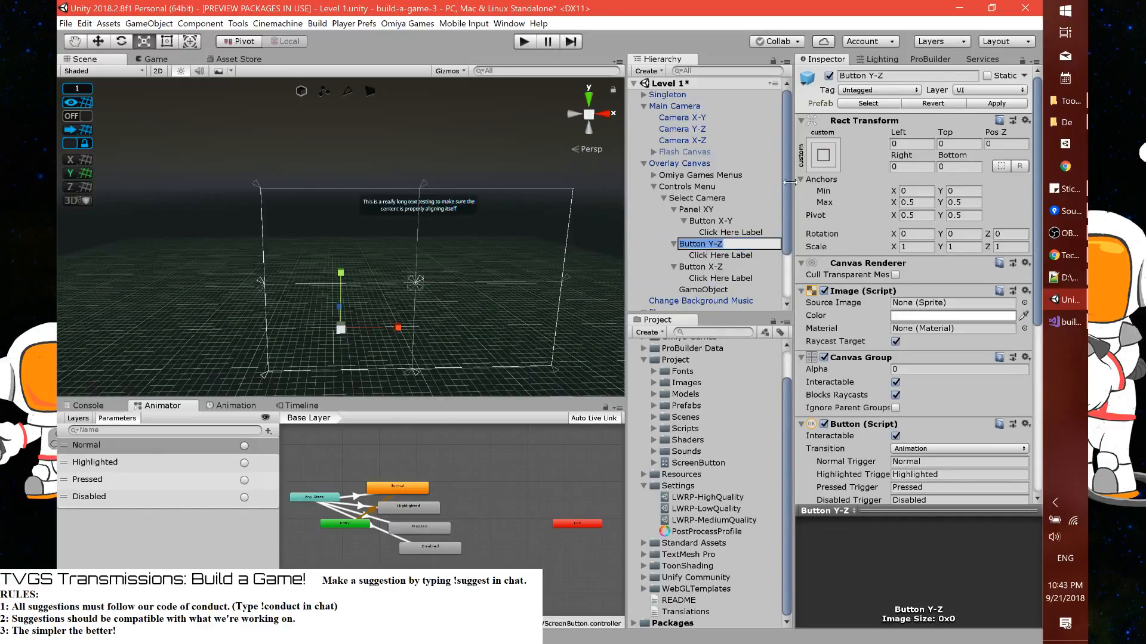
right_click(842, 124)
left_click(857, 188)
left_click(710, 289)
right_click(842, 109)
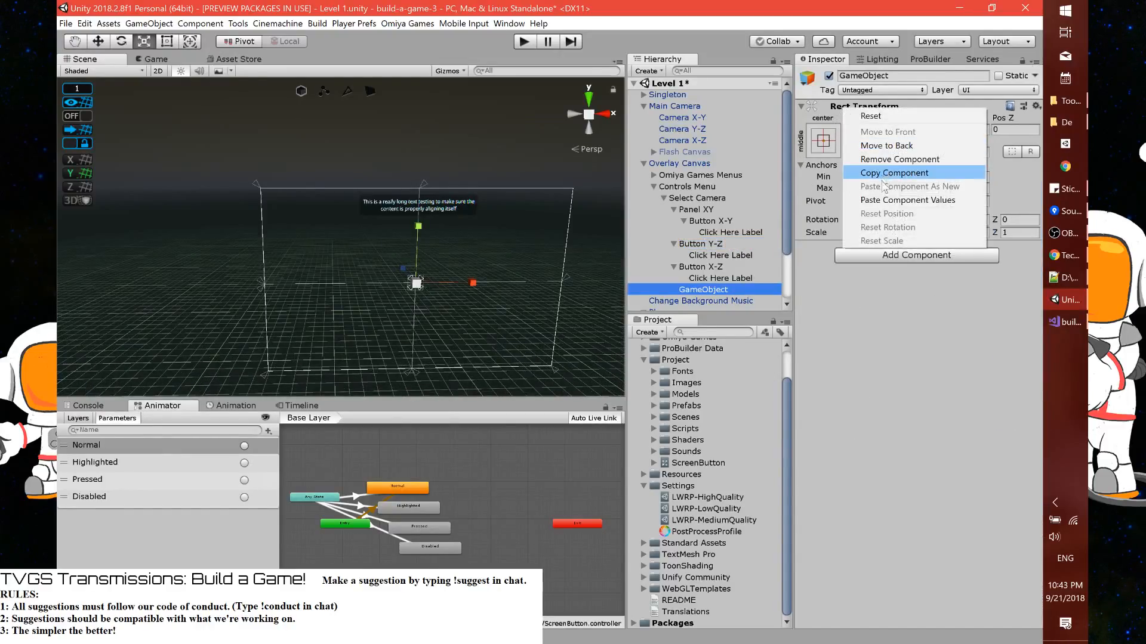
left_click(901, 200)
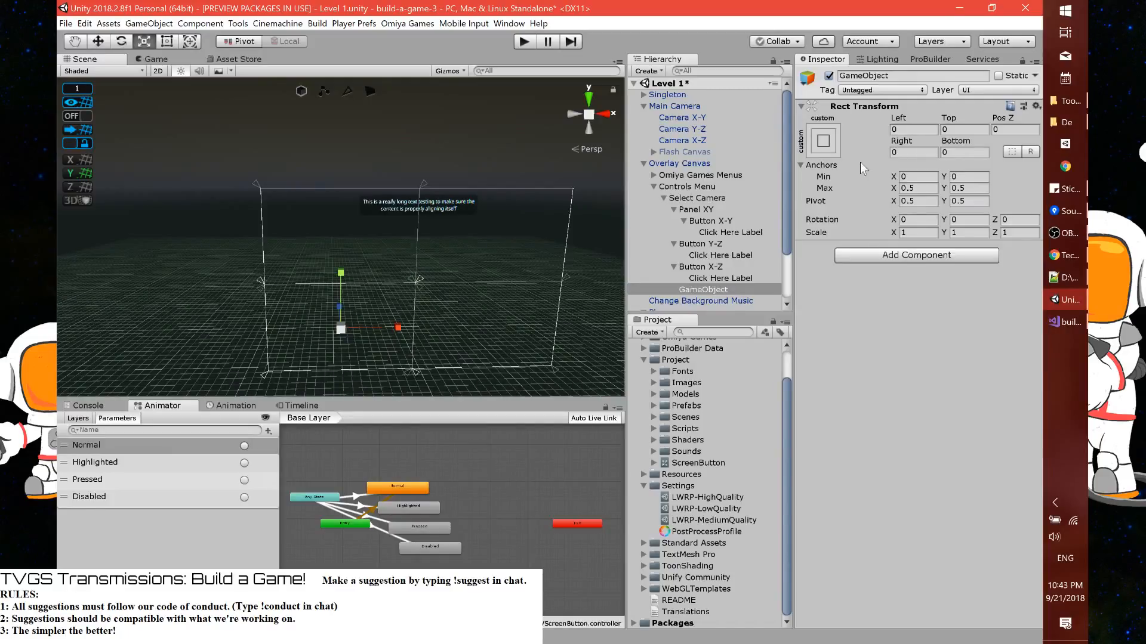
Rename the second empty object Panel YZ and nest Button Y-Z inside it
left_click(710, 290)
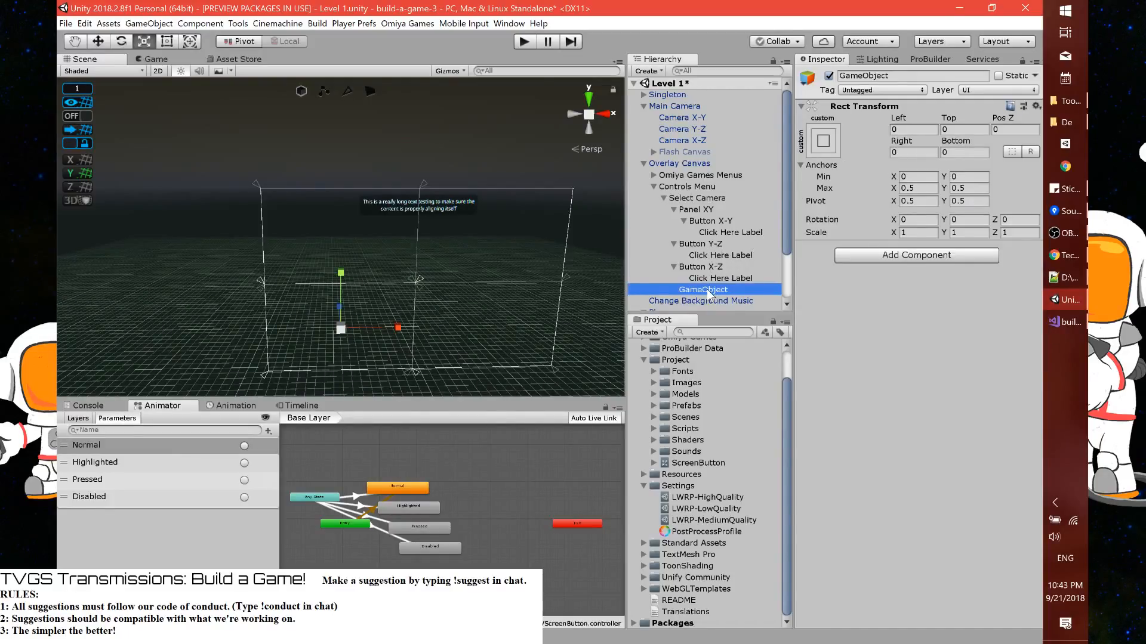
key("F2")
type("Pane")
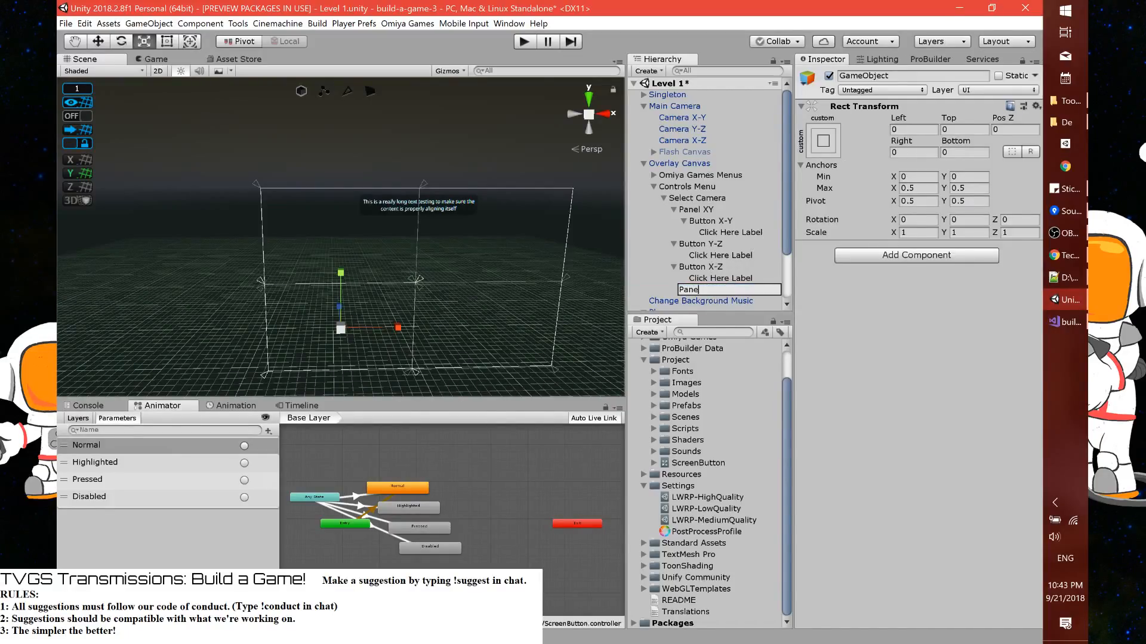
type("l YZ")
key("Return")
left_click_drag(705, 248, 707, 291)
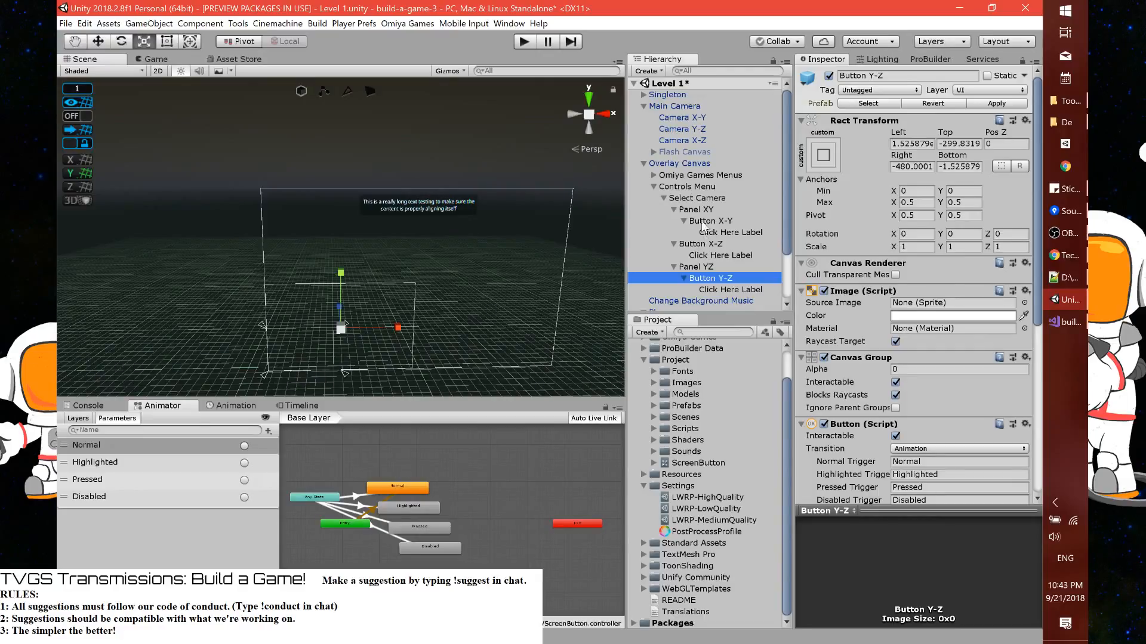
Create a third empty object under Select Camera and name it Panel XZ
right_click(699, 198)
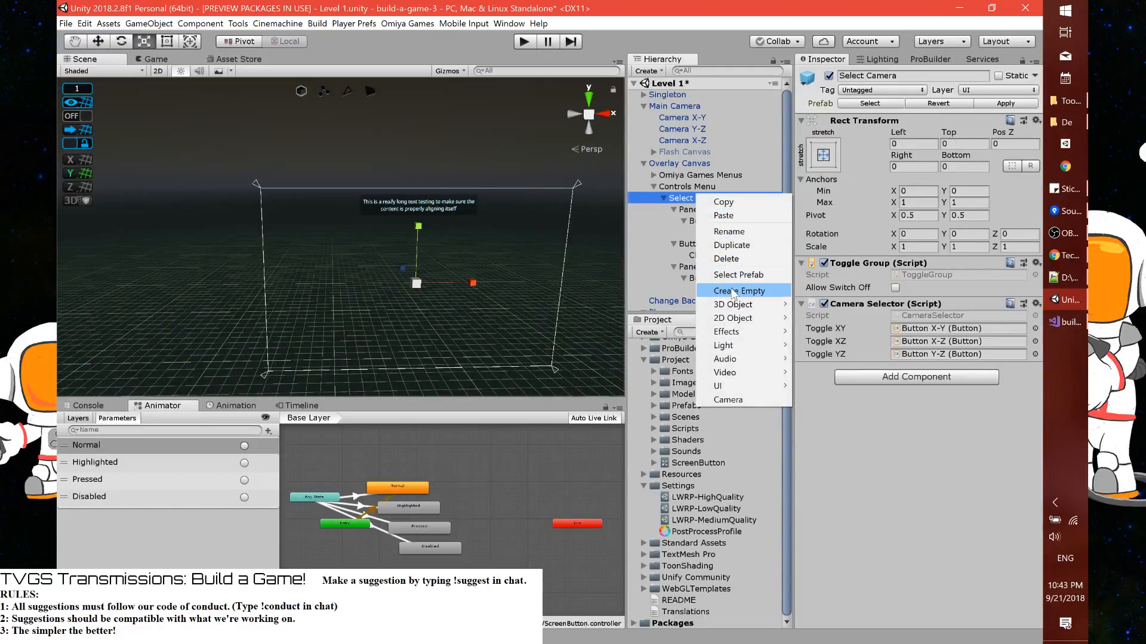
left_click(733, 290)
key("F2")
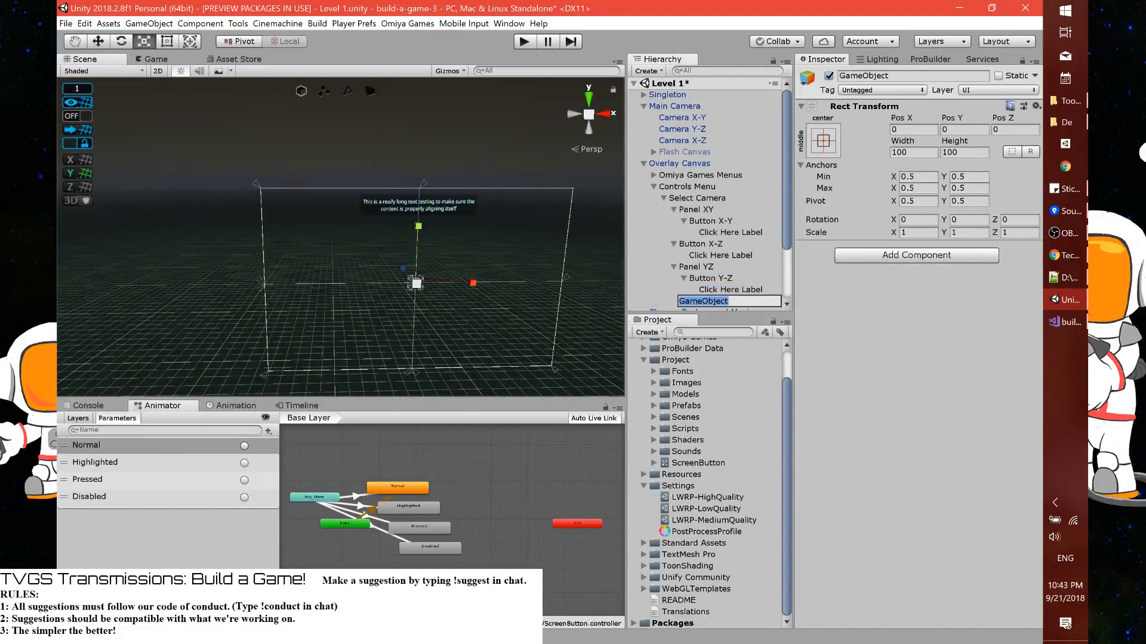
type("Panel XZ")
key("Return")
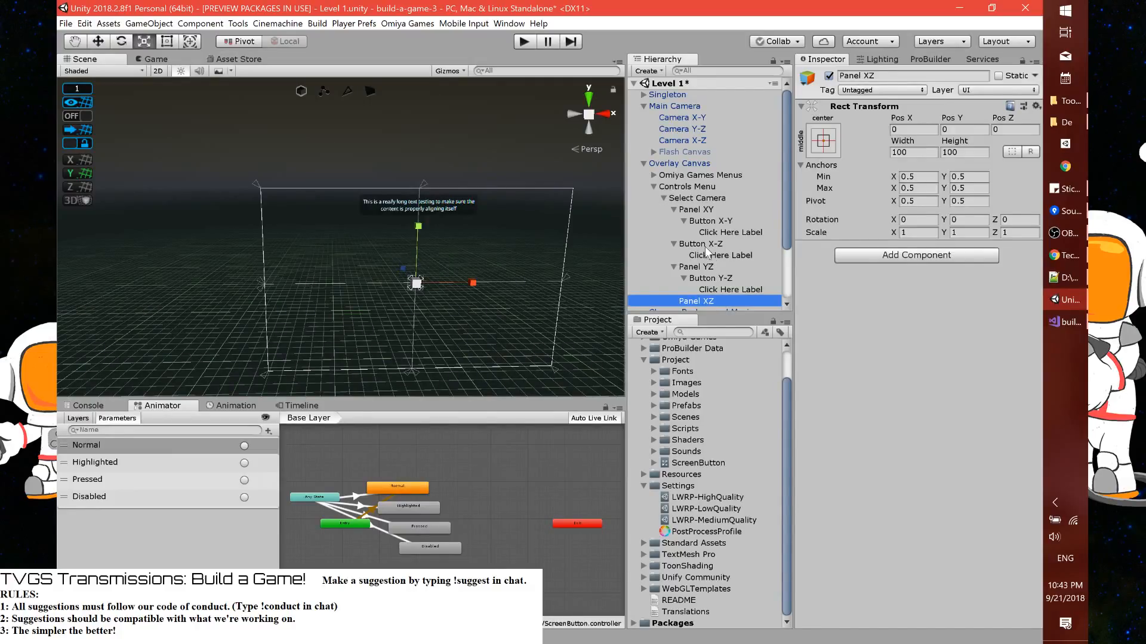
Copy Button X-Z's Rect Transform values onto Panel XZ and nest Button X-Z inside that panel
left_click(733, 245)
right_click(880, 121)
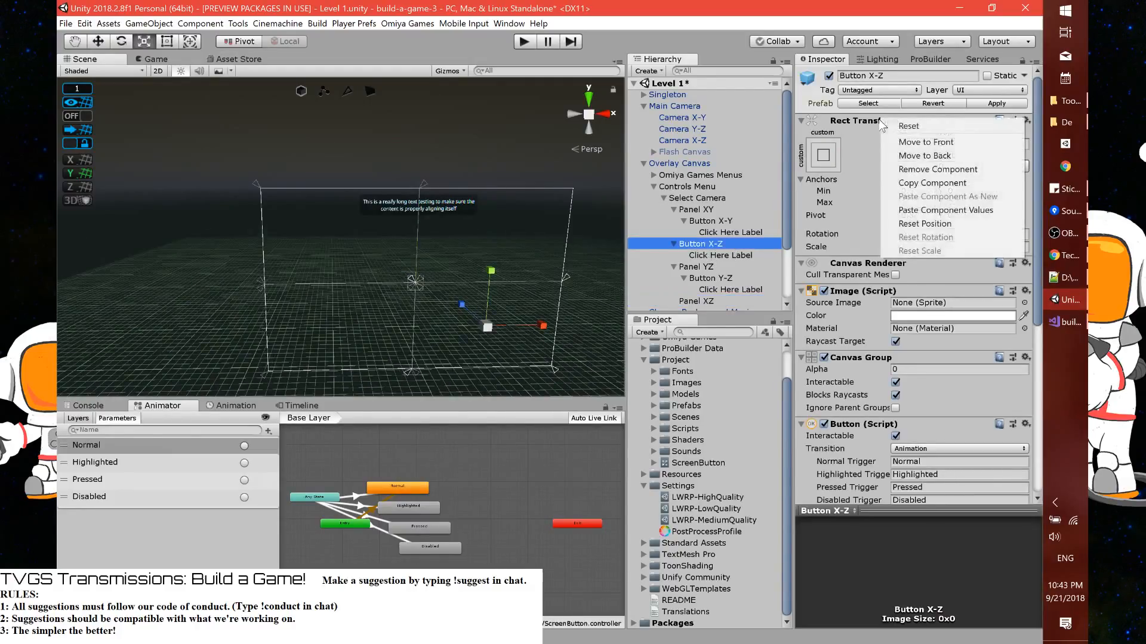
left_click(931, 183)
left_click(722, 300)
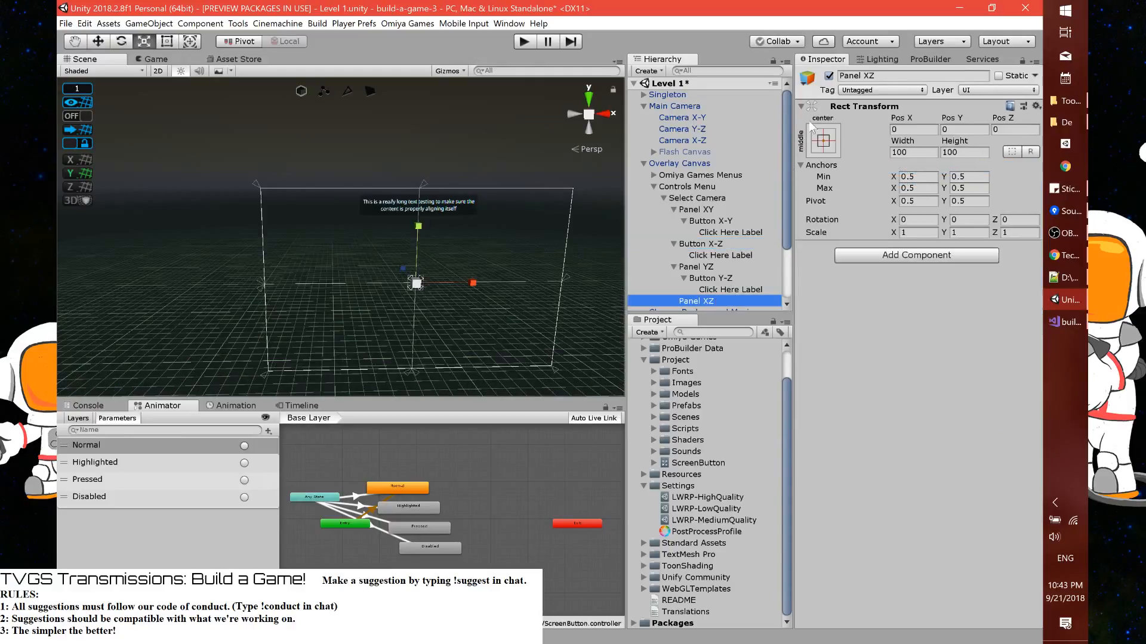
right_click(836, 106)
left_click(883, 191)
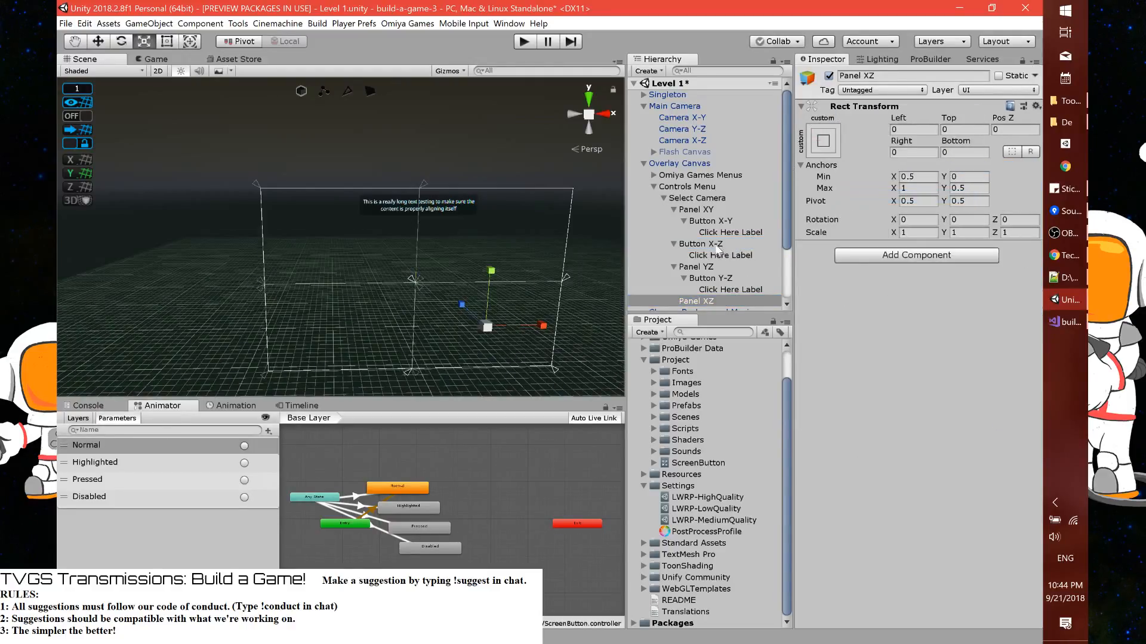
left_click_drag(718, 245, 719, 302)
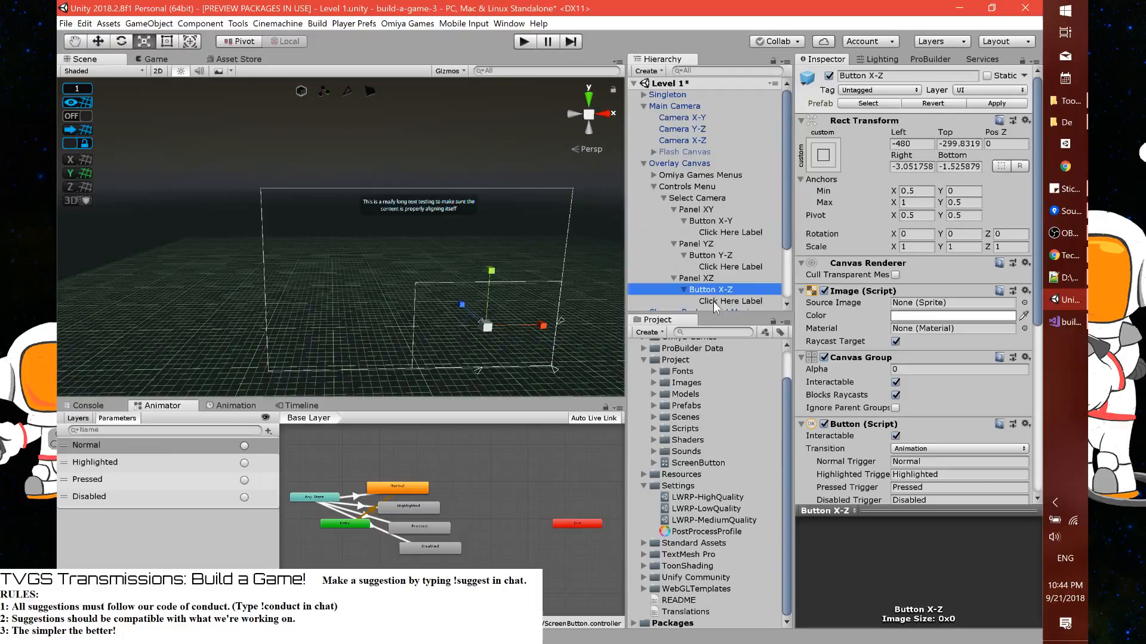
Create a fourth empty object under Select Camera and give it Panel XY's Rect Transform values
right_click(702, 198)
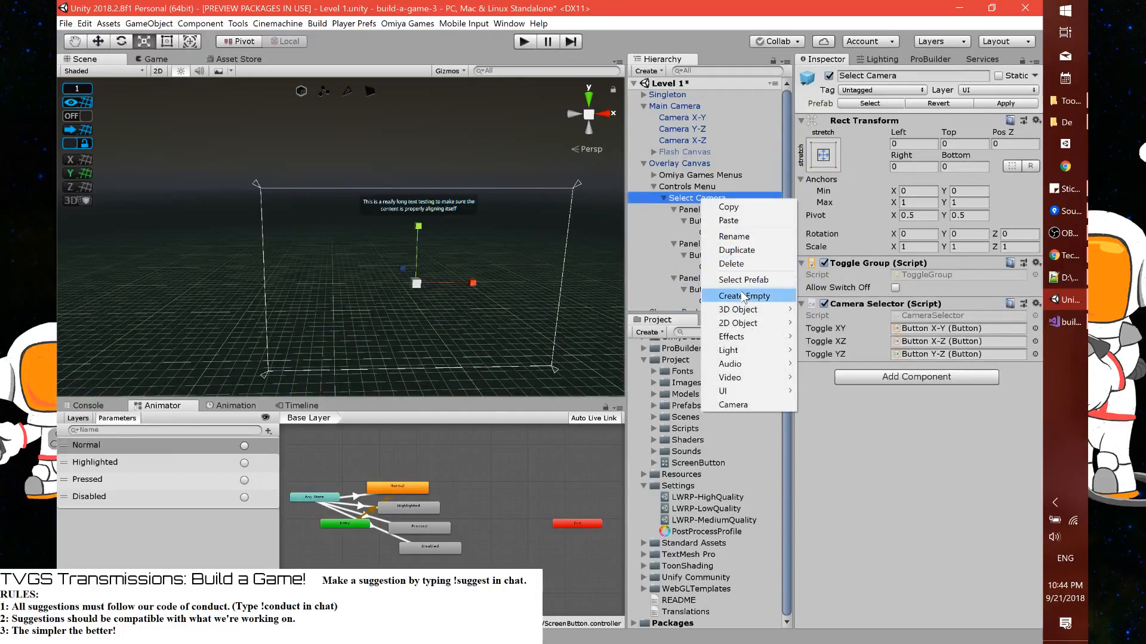
left_click(743, 297)
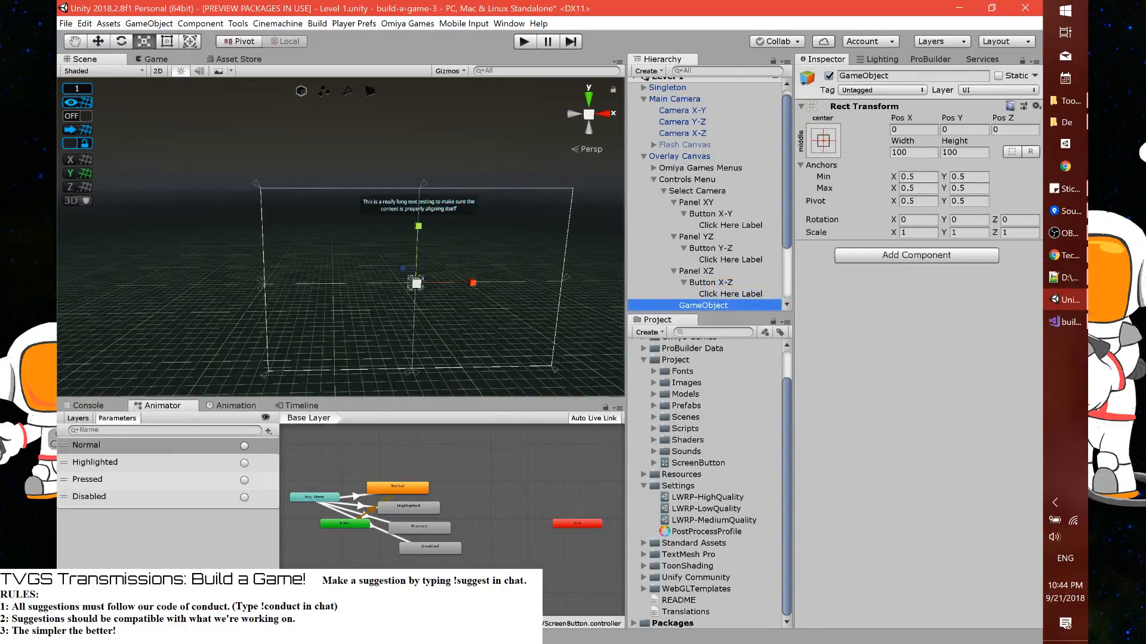
left_click(725, 203)
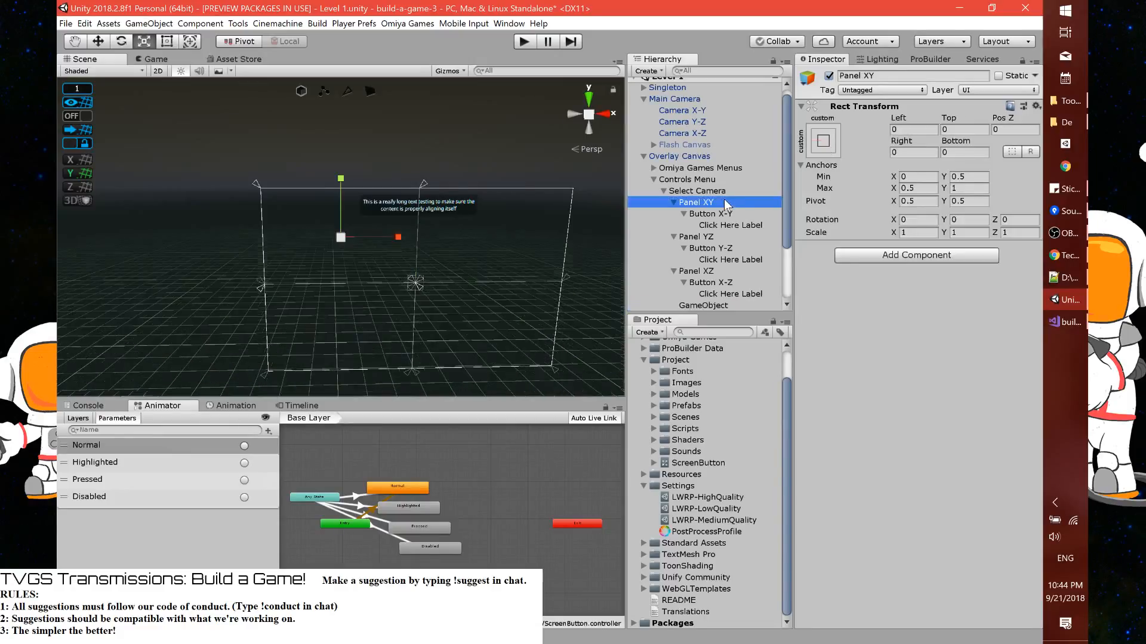
right_click(851, 109)
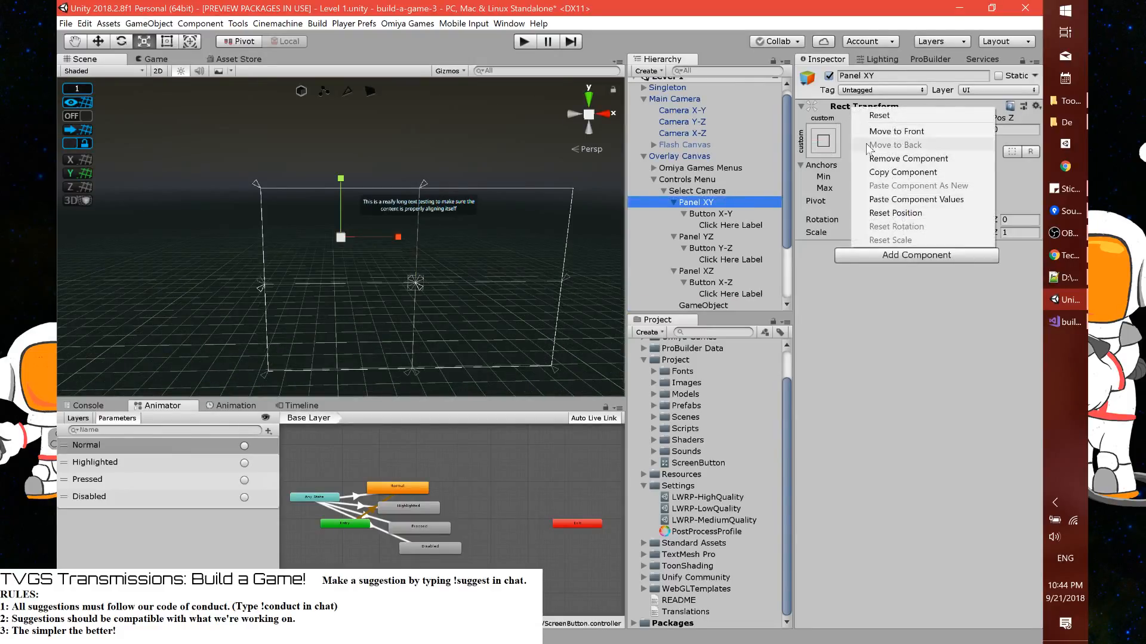
left_click(895, 175)
left_click(704, 306)
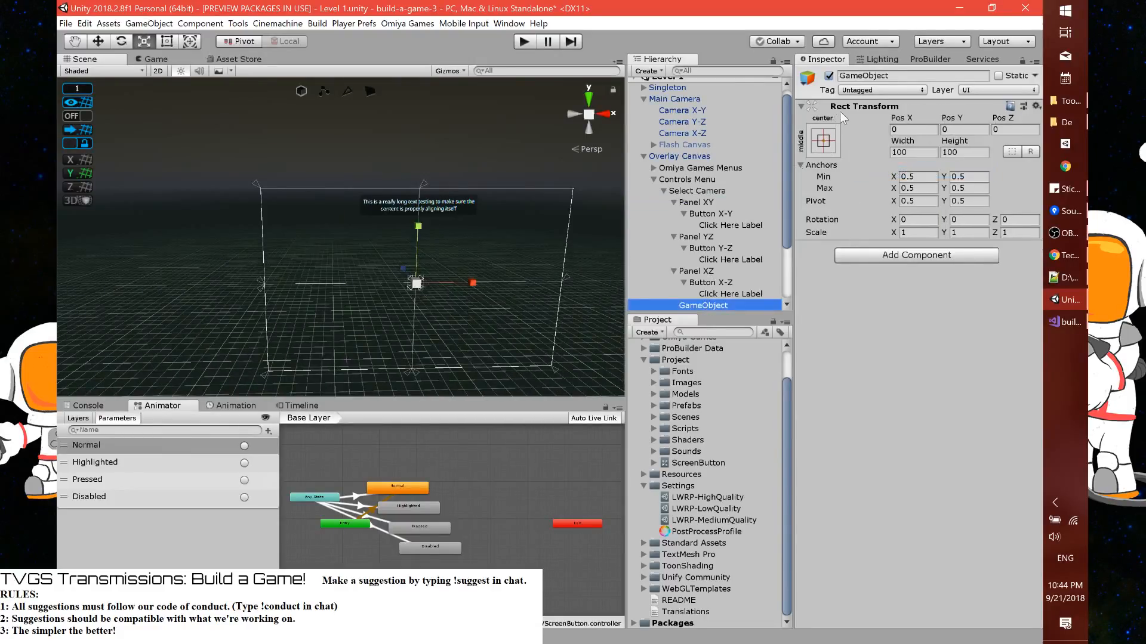
right_click(849, 108)
left_click(865, 201)
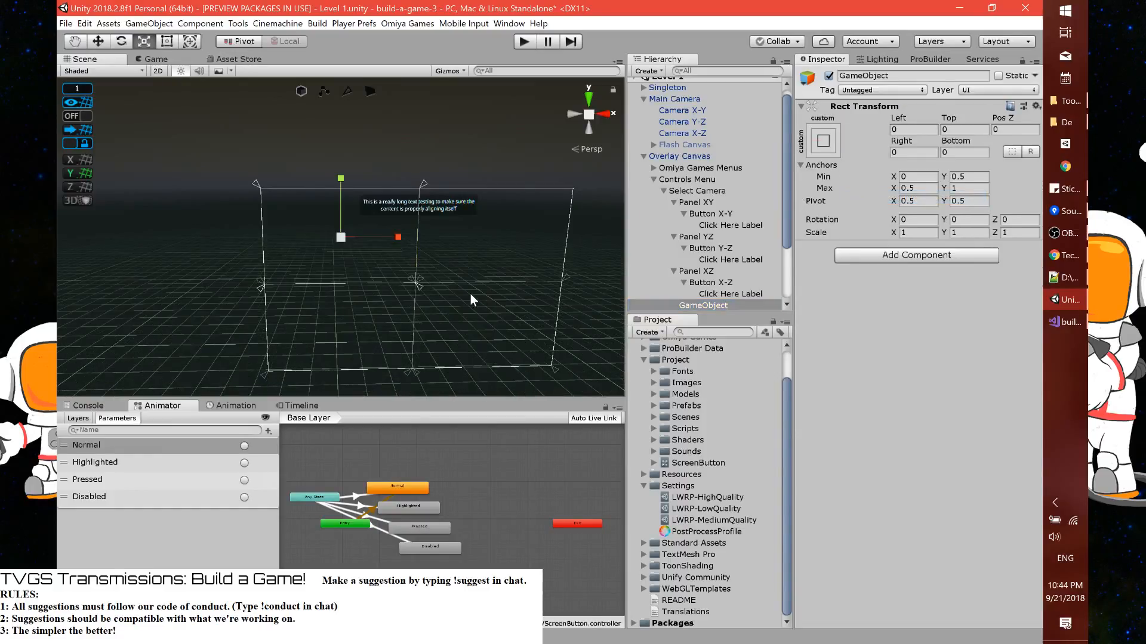
Move the new empty object's anchors to the upper-right quadrant (Min 0.5, 0.5; Max 1, 1) and name it Panel FP
left_click_drag(423, 288, 593, 285)
left_click_drag(256, 183, 418, 178)
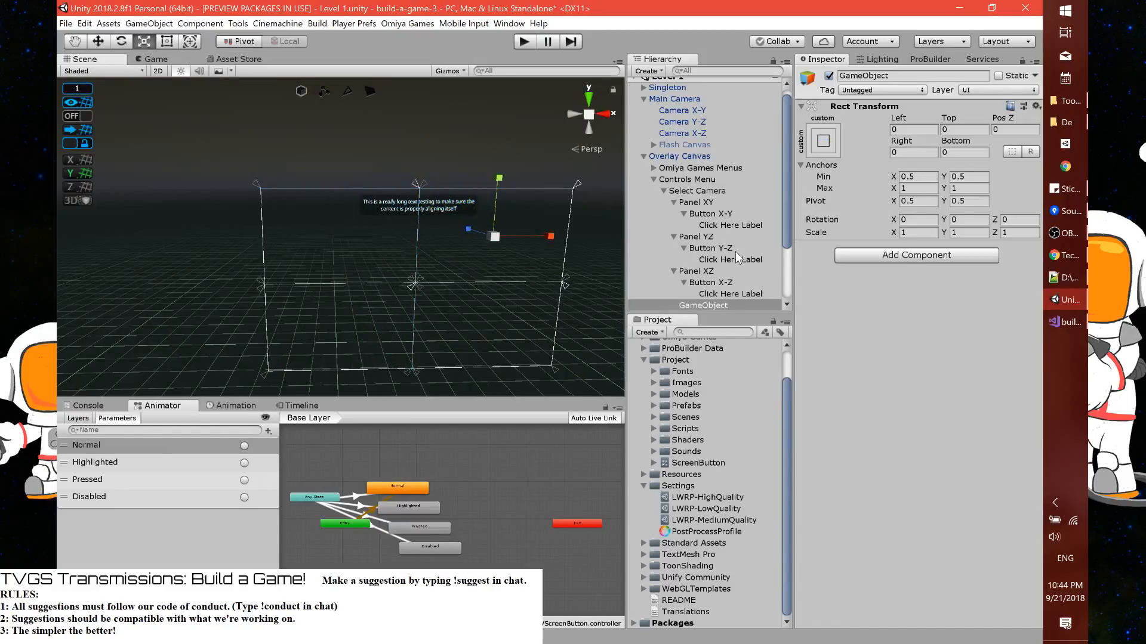
left_click(863, 76)
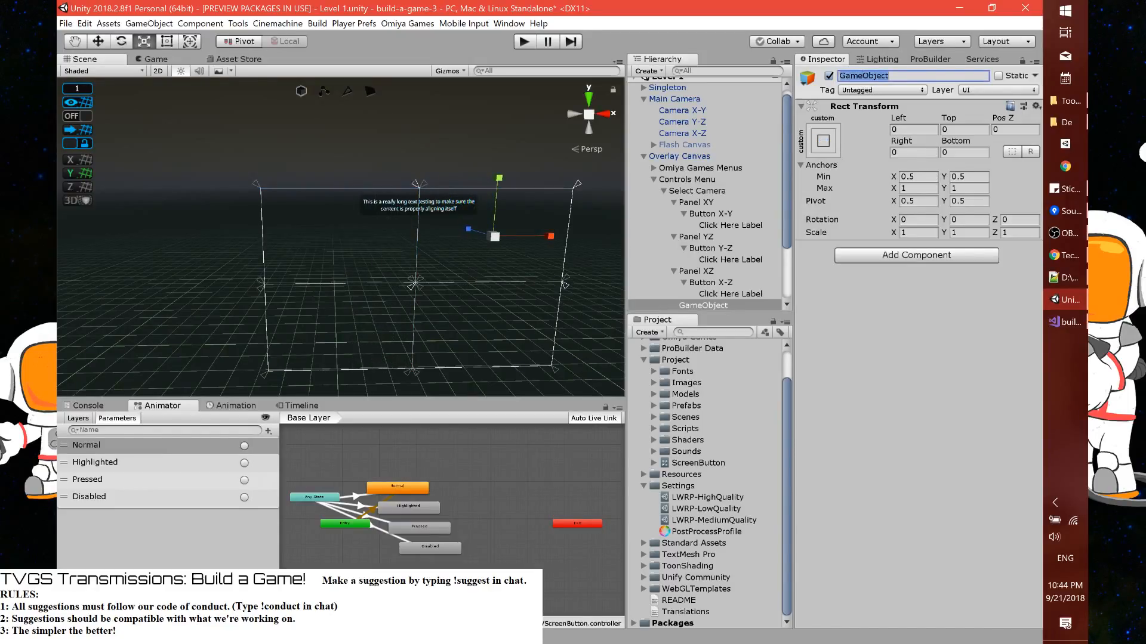
type("Panel FPS")
key("Return")
left_click_drag(873, 76, 885, 78)
key("BackSpace")
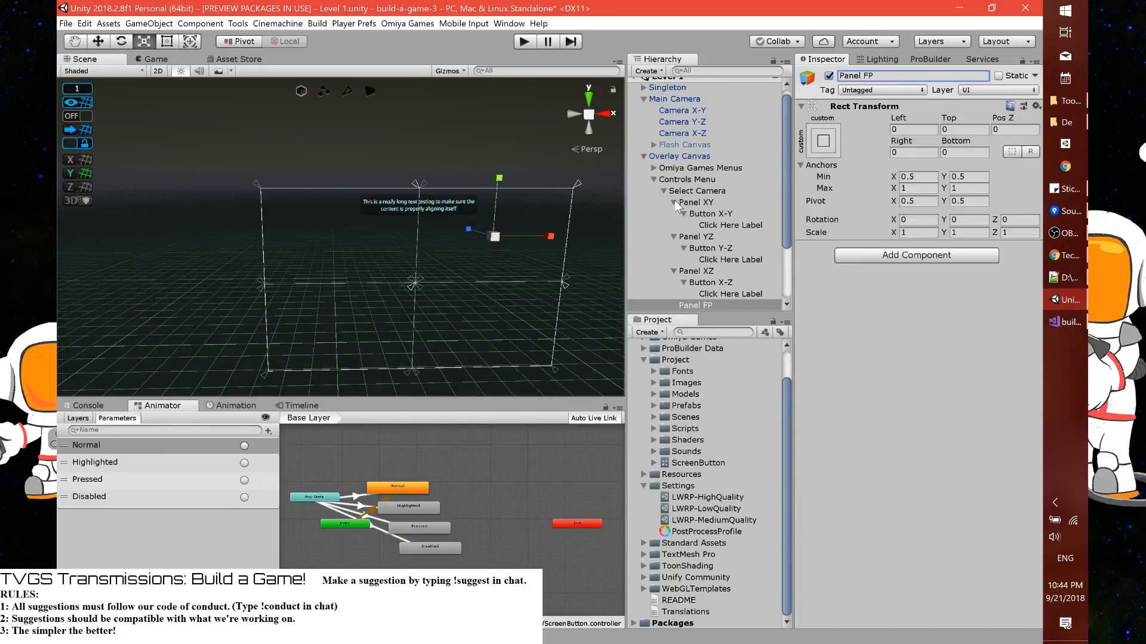
Set the Bottom offset of Button X-Y, Button Y-Z and Button X-Z together to 0
left_click(701, 215)
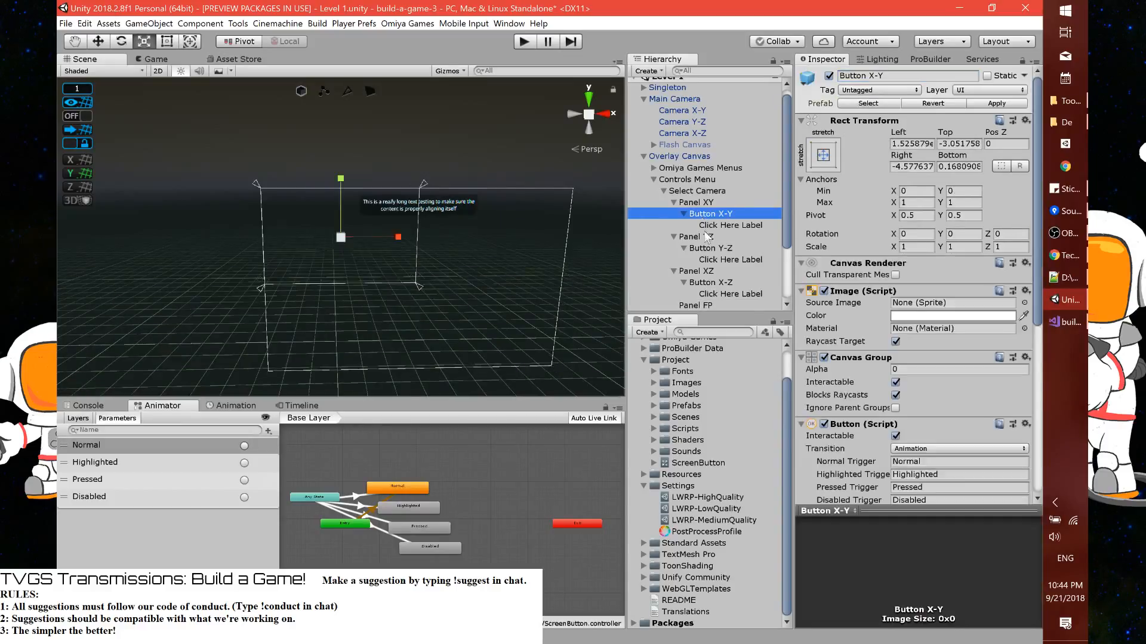
left_click(705, 247, "ctrl")
left_click(716, 281, "ctrl")
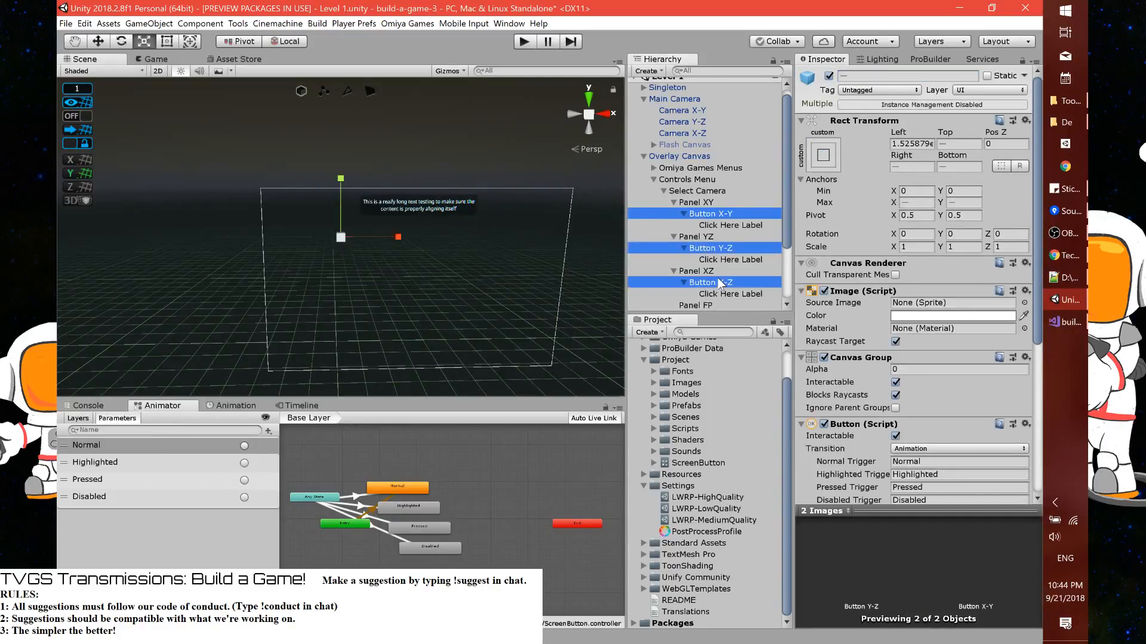
left_click(923, 131)
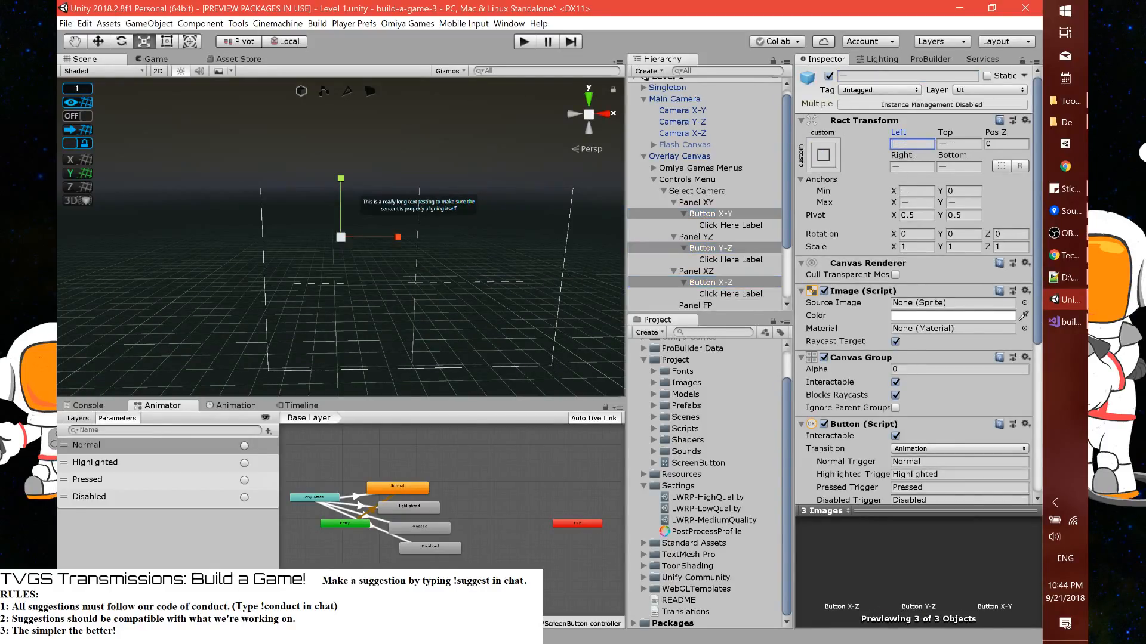
key("Tab")
key("Tab")
key("Tab")
type("0")
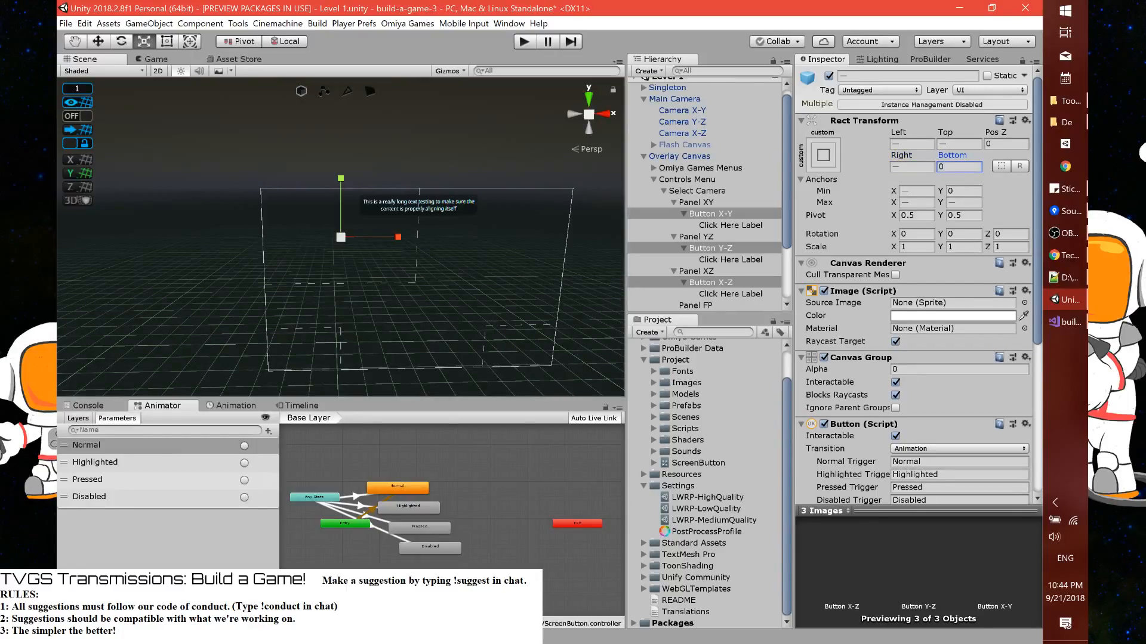
Apply the full stretch anchor preset to Button X-Y, Button Y-Z and Button X-Z within their panels
left_click(686, 239)
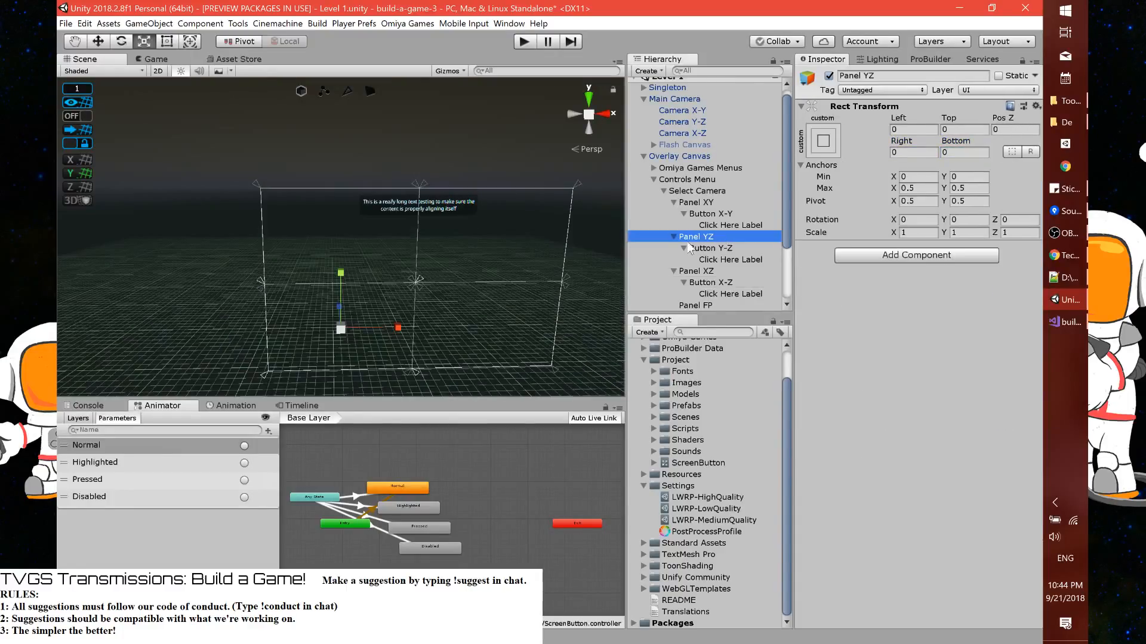
key("f")
left_click(724, 249)
key("f")
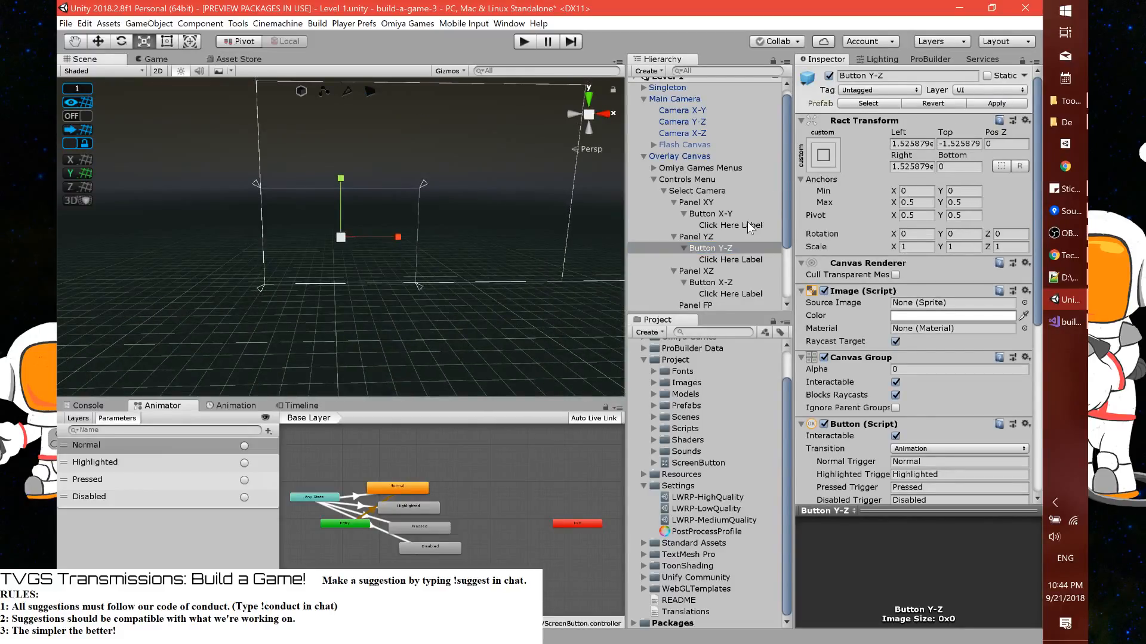
left_click(710, 214, "ctrl")
left_click(710, 282, "ctrl")
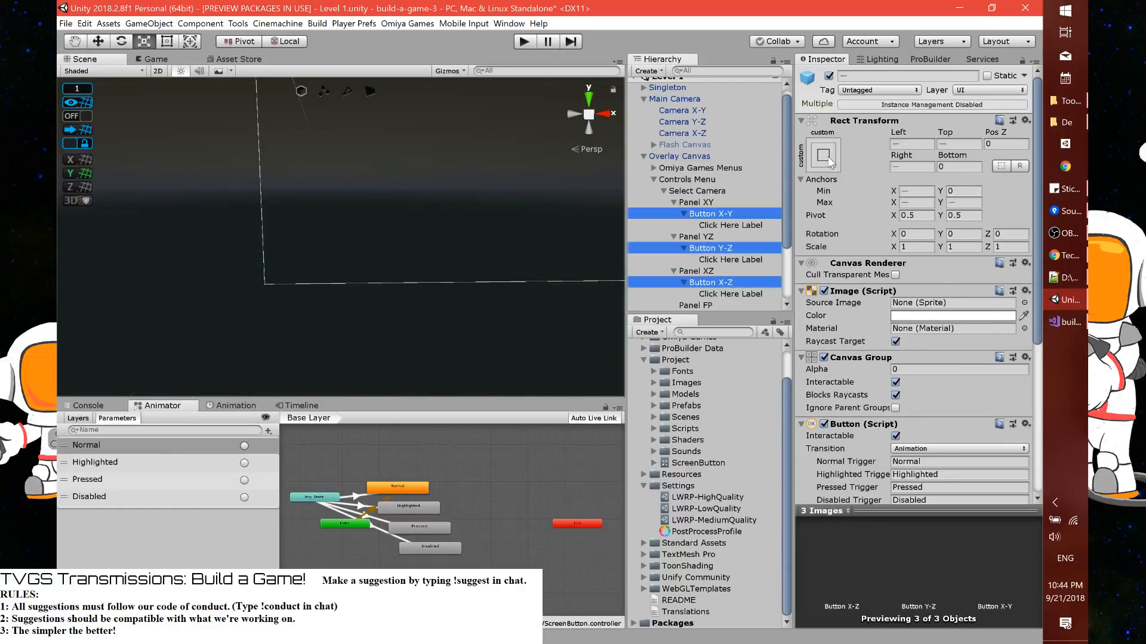
left_click(823, 155)
left_click(975, 371)
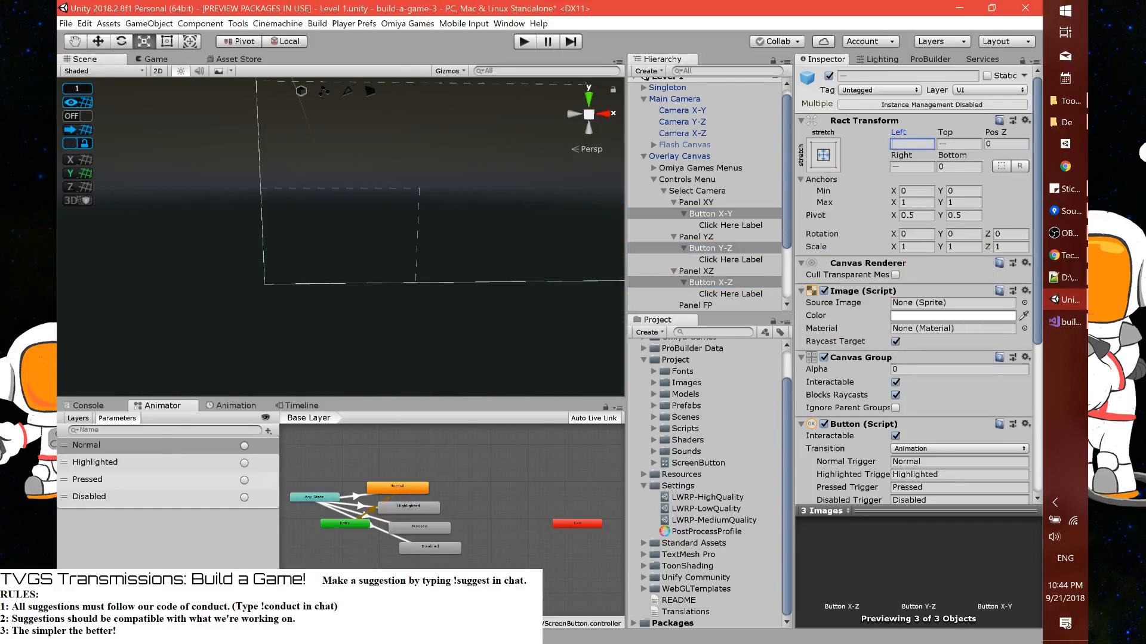
Set the remaining edge offsets of the three selected buttons to 0
key("Tab")
type("0")
key("Tab")
key("Tab")
type("0")
scroll(516, 228, "down", 5)
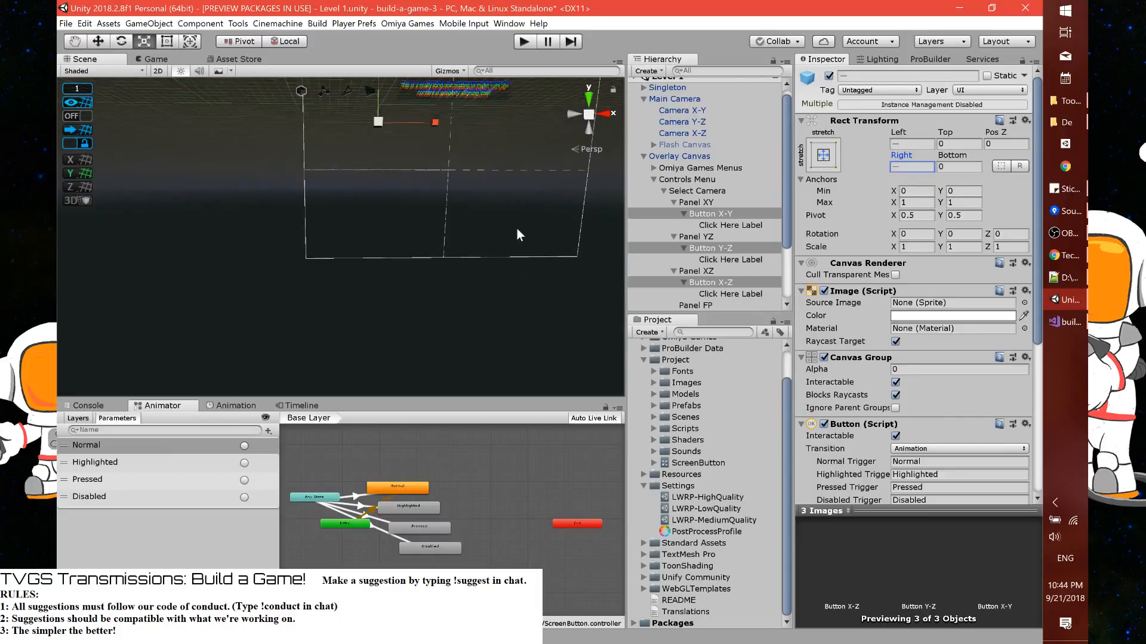
middle_click_drag(494, 186, 441, 261)
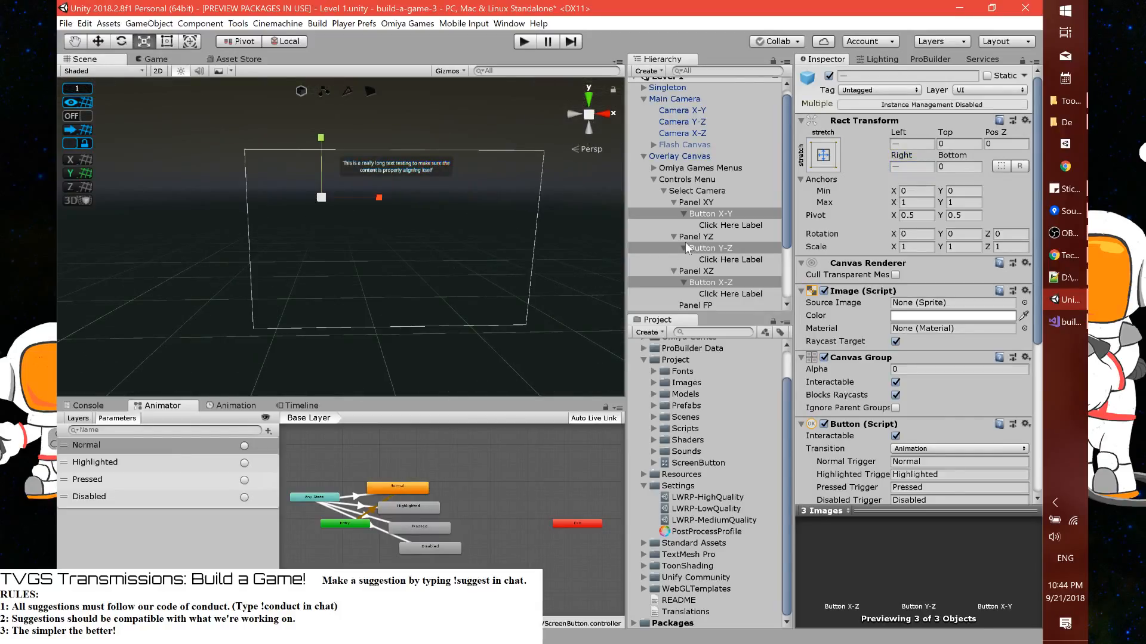
Replace "the XZ-" with "This" in the text shared by the Click Here Labels of all three buttons
left_click(683, 214)
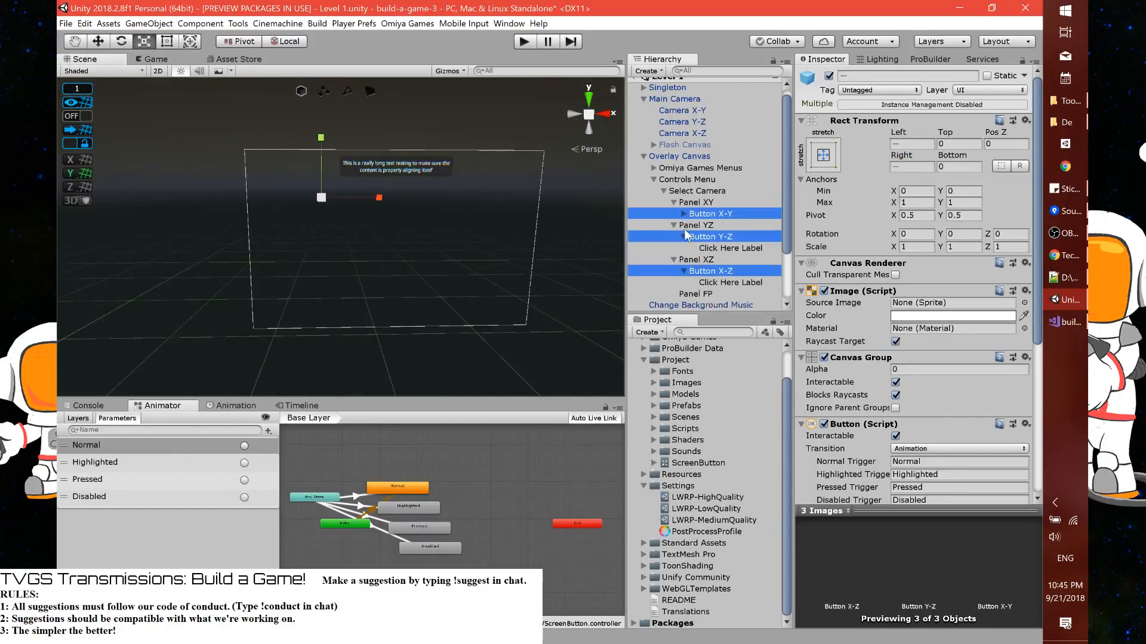
left_click(684, 227)
left_click(684, 260)
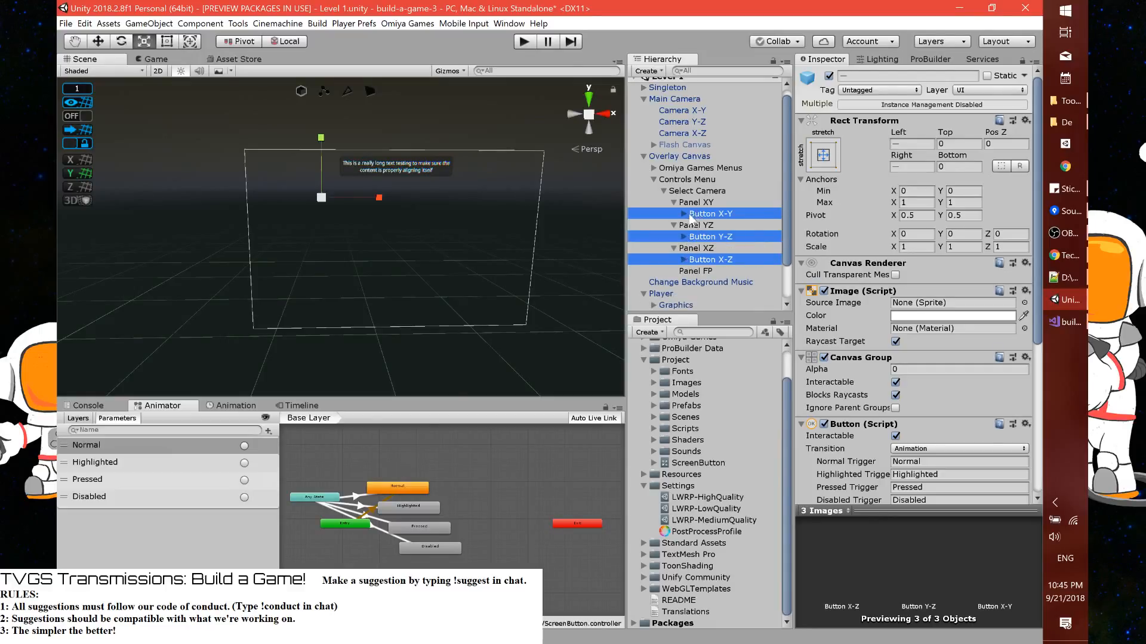
left_click(684, 213)
left_click(684, 248)
scroll(691, 271, "down", 2)
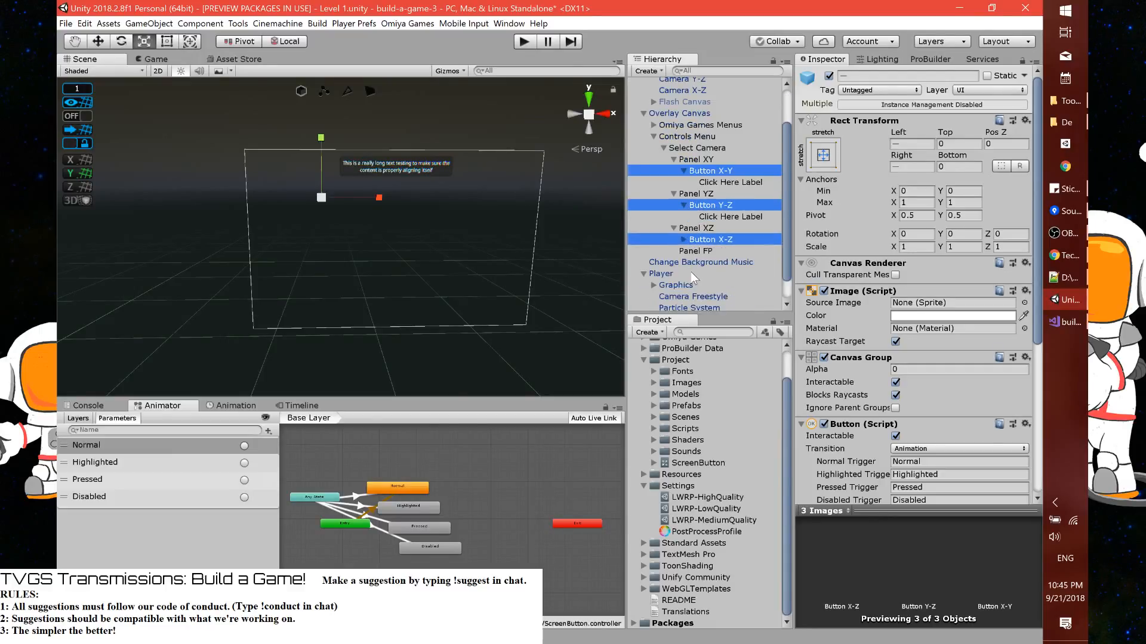
left_click(684, 240)
left_click(721, 251)
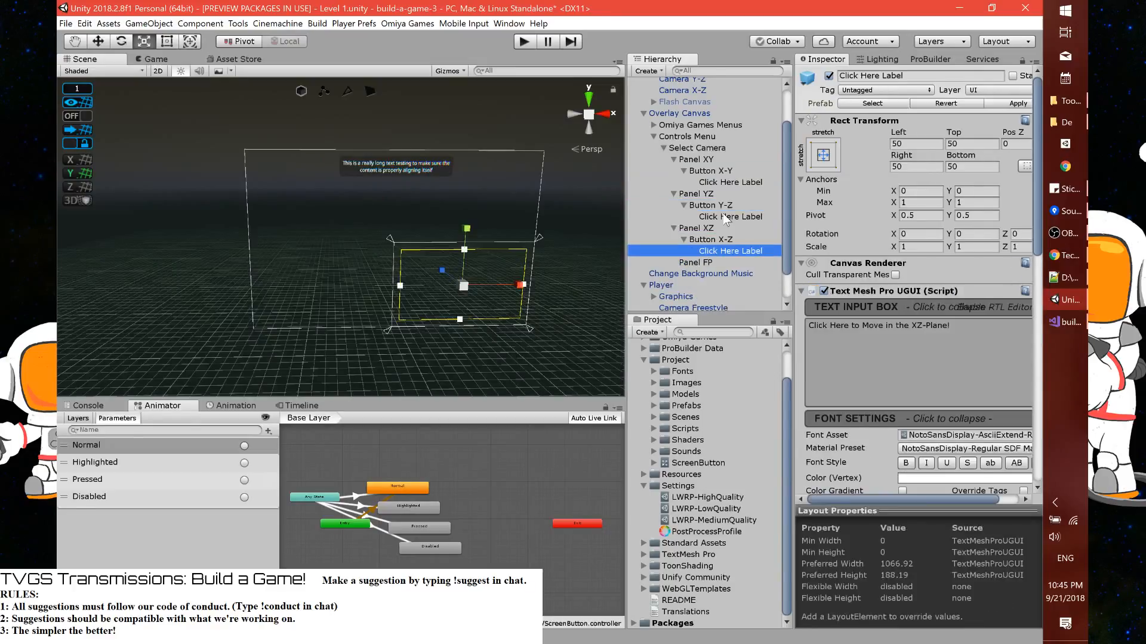
left_click(723, 216, "ctrl")
left_click(722, 182, "ctrl")
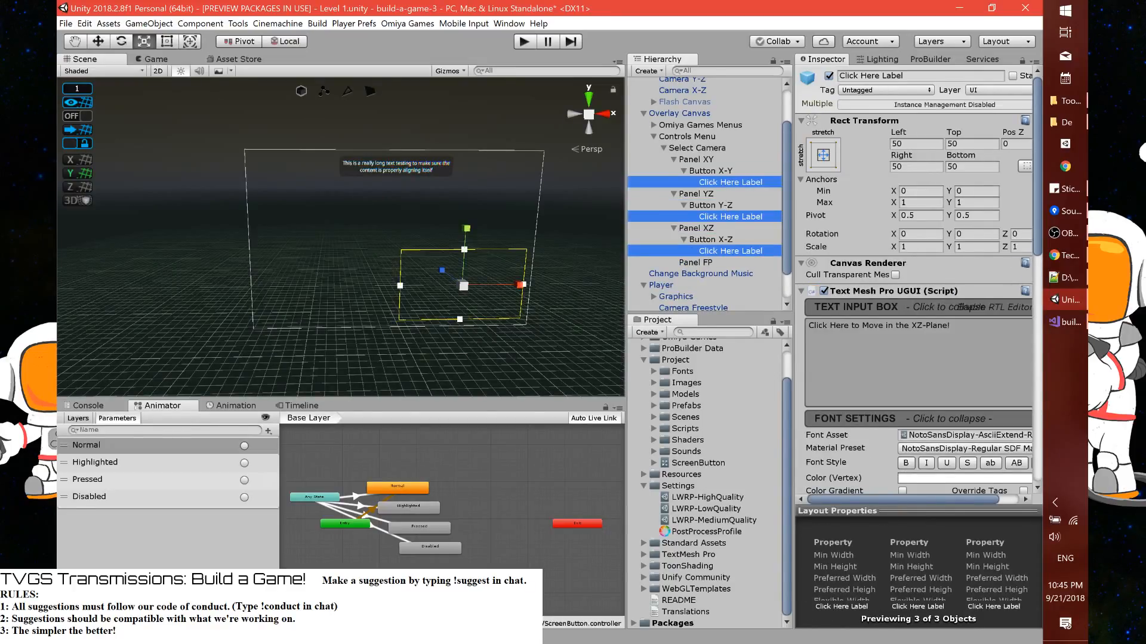
left_click(889, 334)
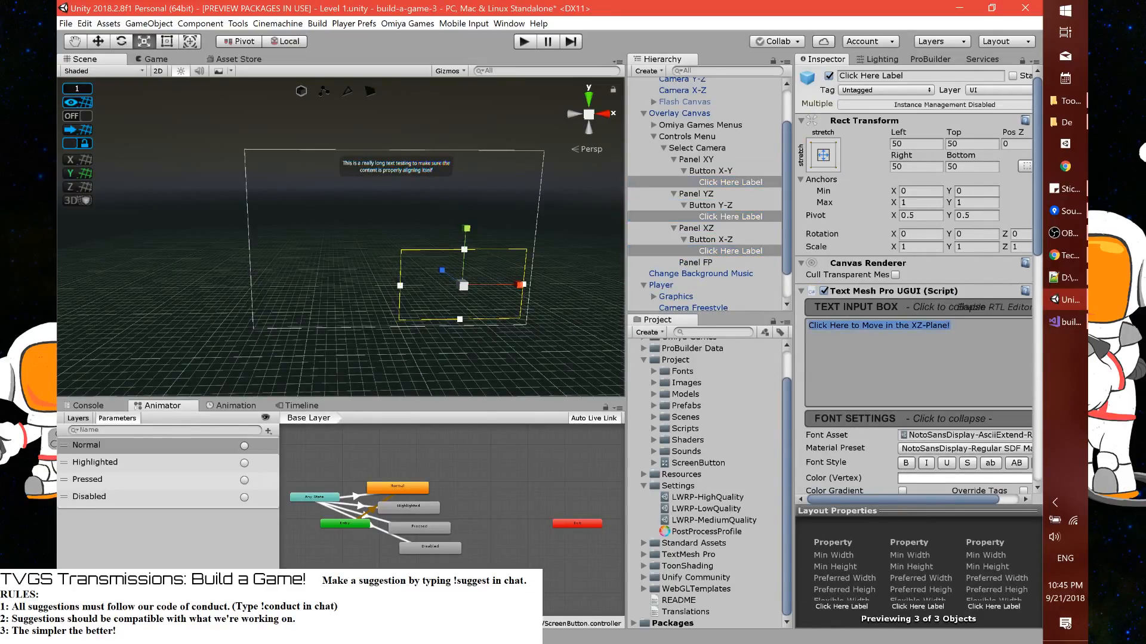
left_click_drag(897, 333, 928, 334)
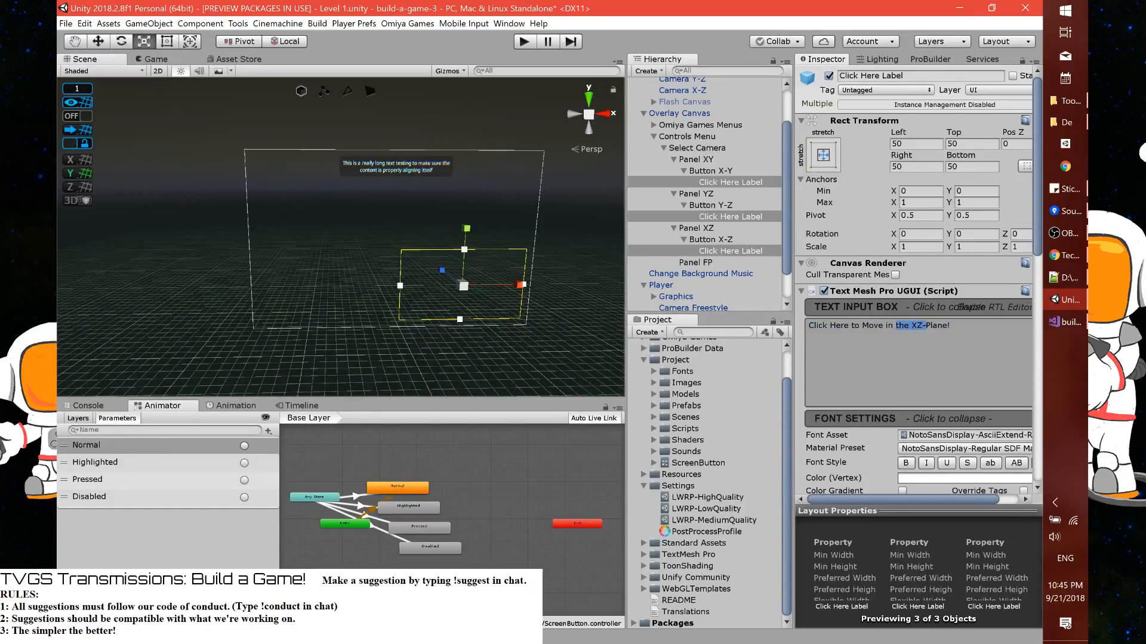
type("This")
Add a TextMeshPro text object directly under Panel XY and anchor it to the panel's top-left corner
left_click(711, 160)
left_click(711, 171)
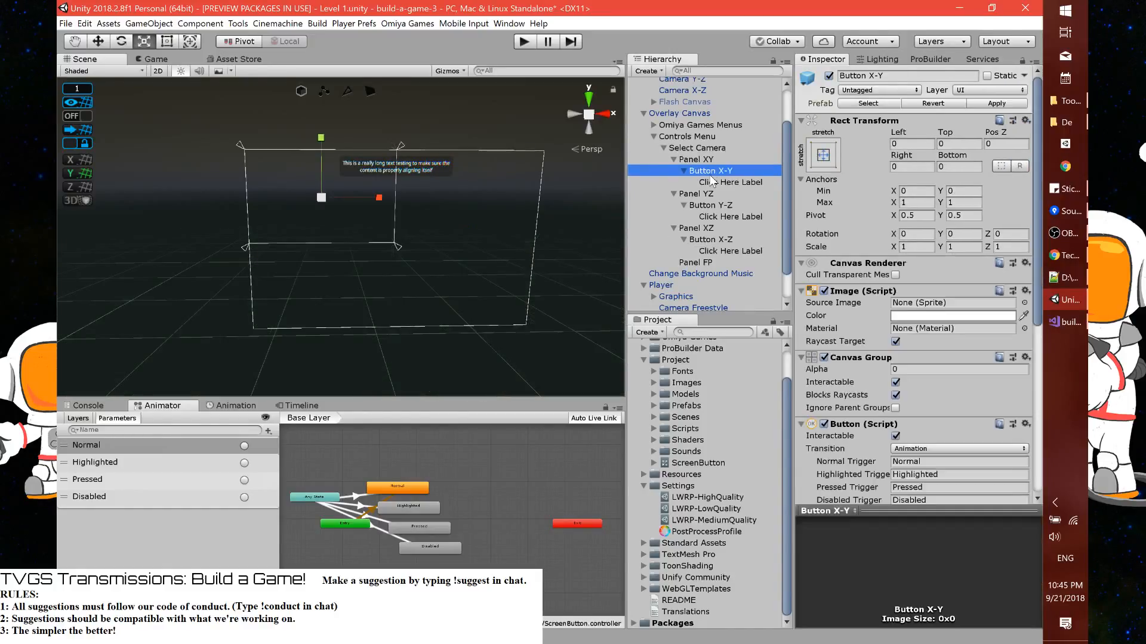
right_click(709, 161)
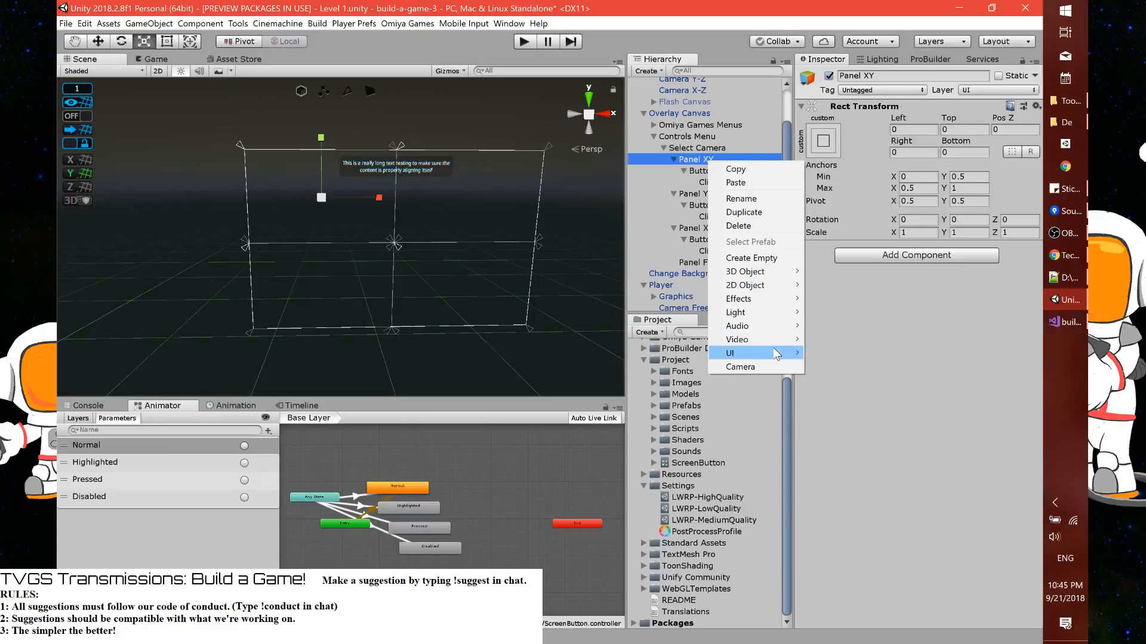
mouse_move(774, 353)
left_click(838, 367)
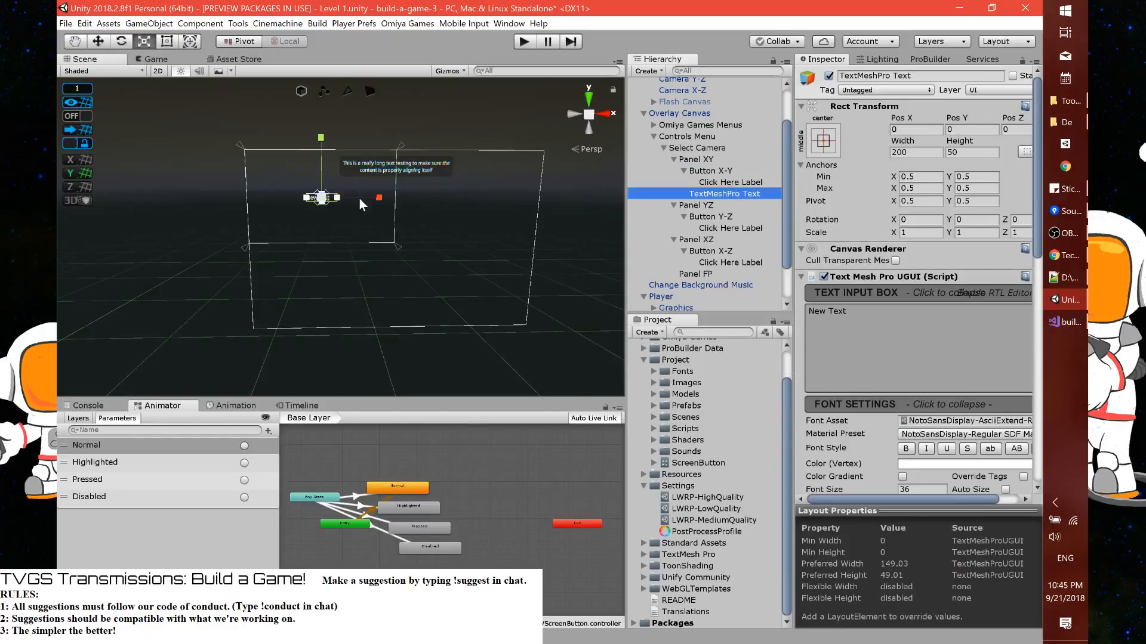
left_click(823, 140)
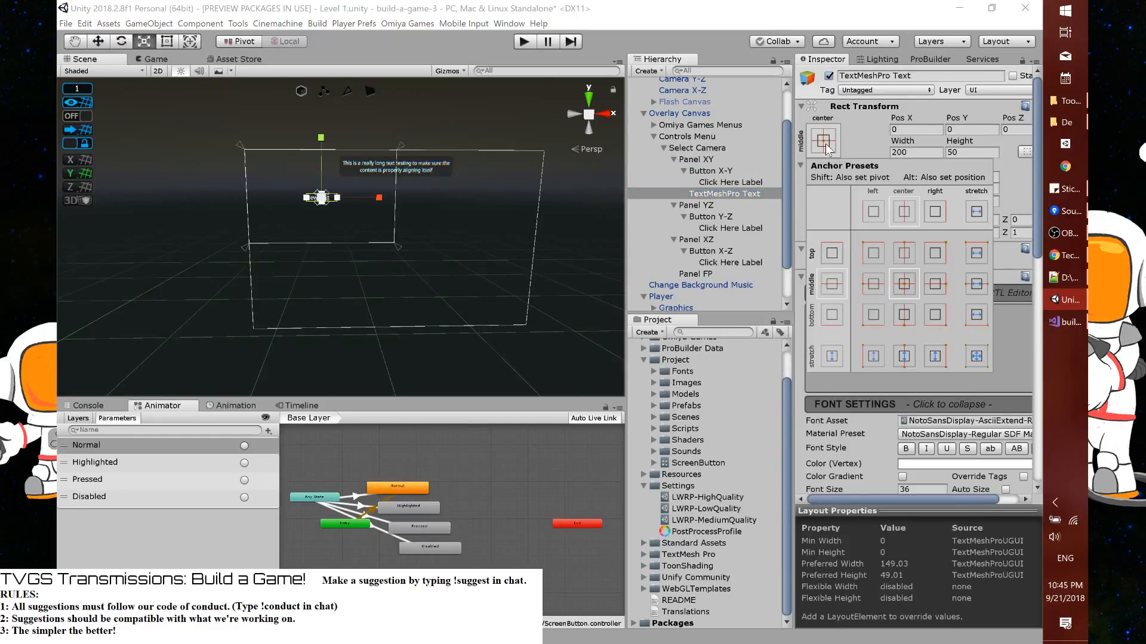
left_click(874, 253)
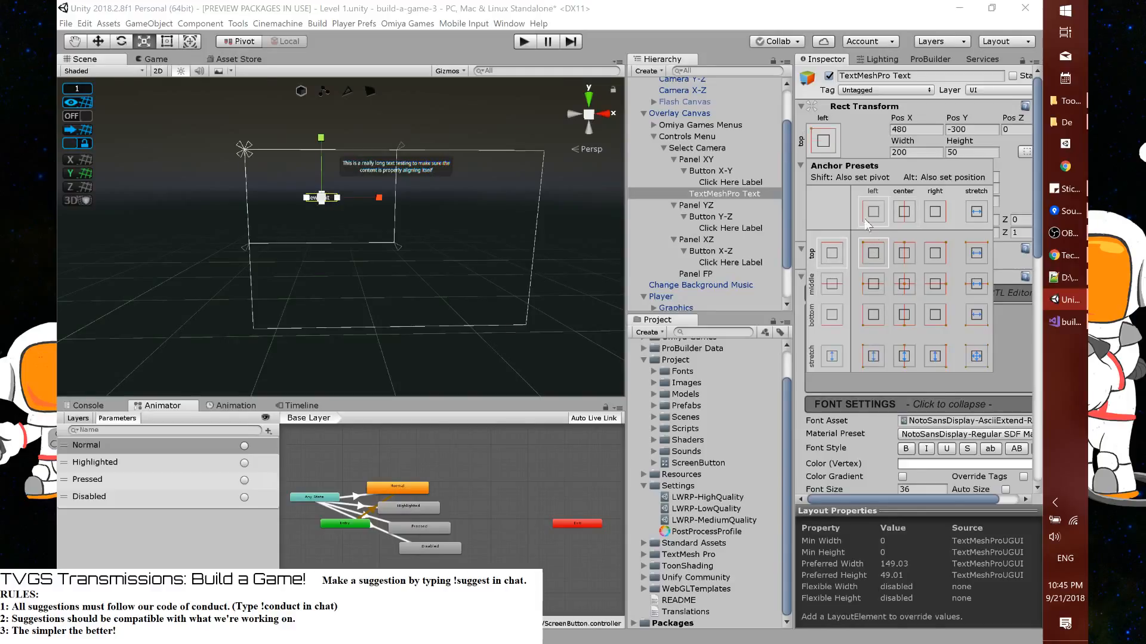
left_click(868, 126)
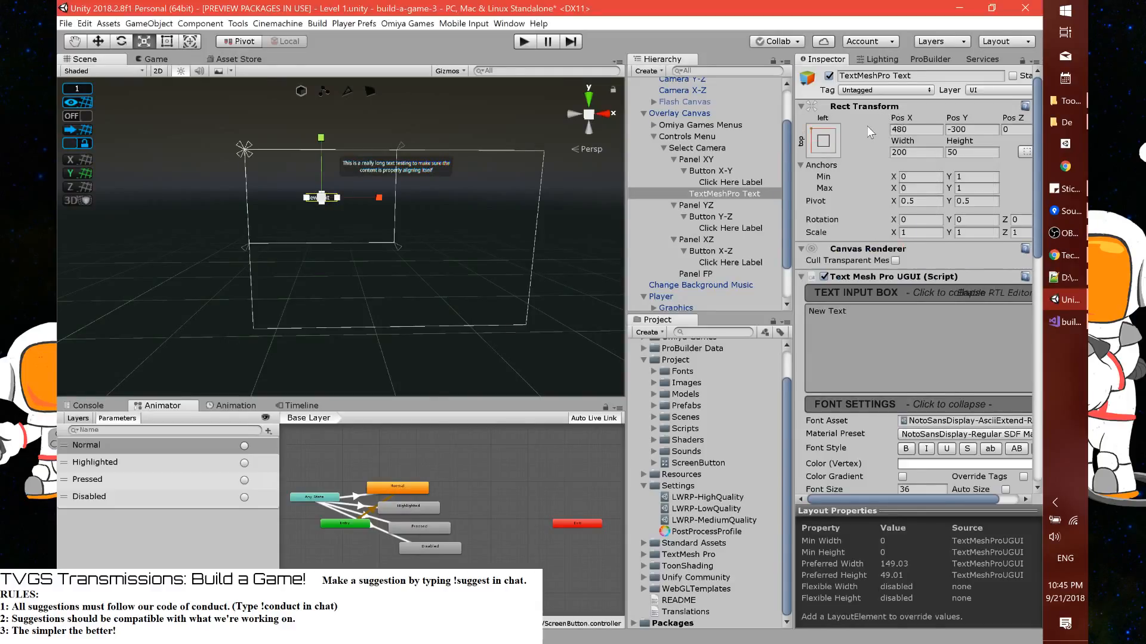
Look over the new text's settings and check its placement in the Game view
scroll(893, 379, "down", 4)
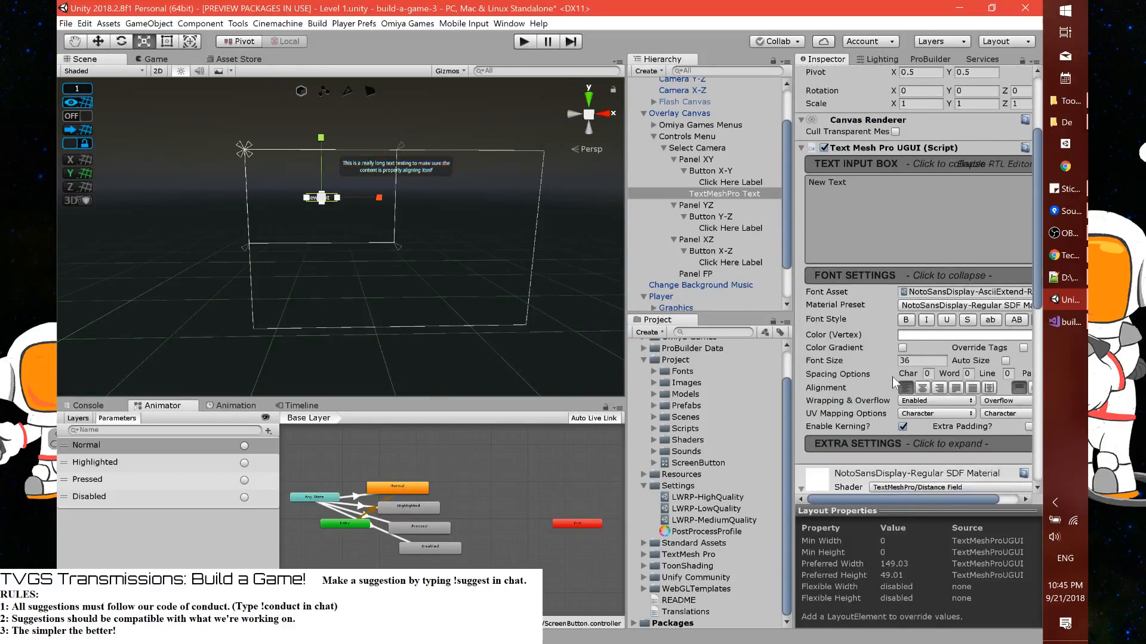
scroll(893, 377, "up", 4)
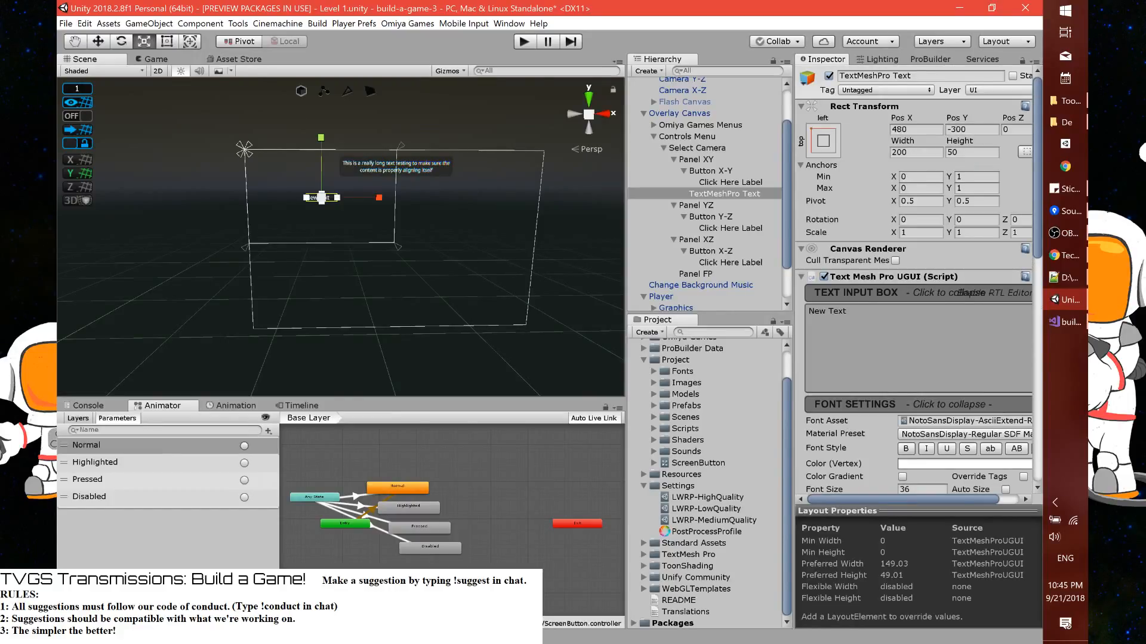
left_click(137, 60)
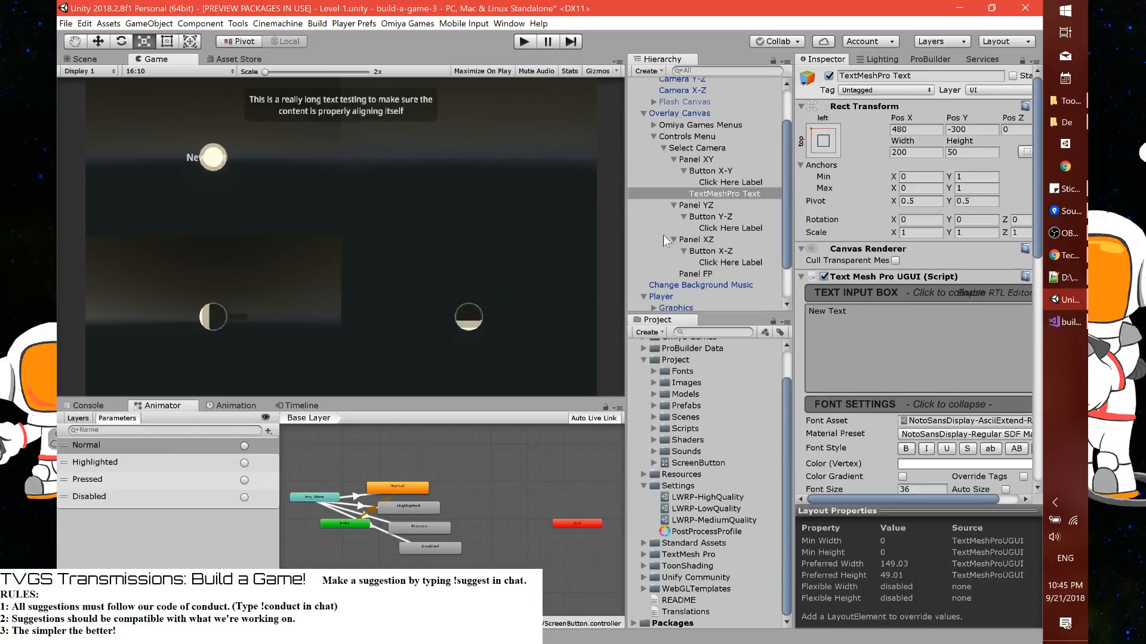
Replace the placeholder content of the text object under Panel XY with "XY Plane"
left_click(866, 327)
type("XY - Plan")
key("ctrl+shift+Left")
key("ctrl+shift+Left")
type("-P")
type("lane")
key("BackSpace")
Set the XY Plane text's X and Y positions to 0 and its pivot to X 0, Y 1
left_click(904, 130)
type("0")
key("Tab")
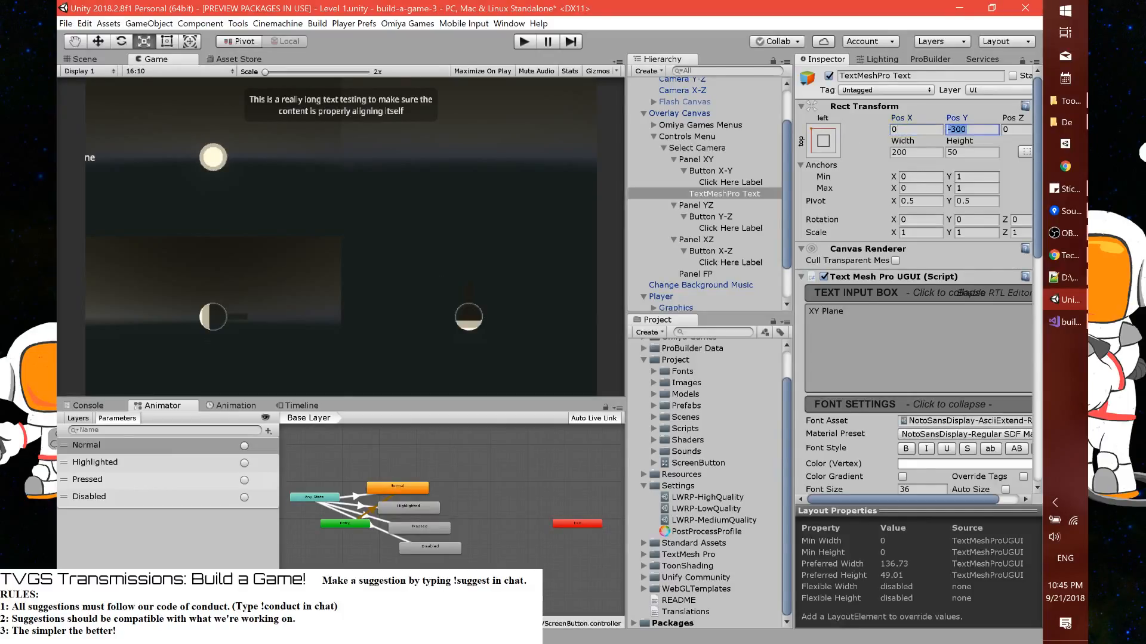
type("0")
left_click(82, 59)
key("f")
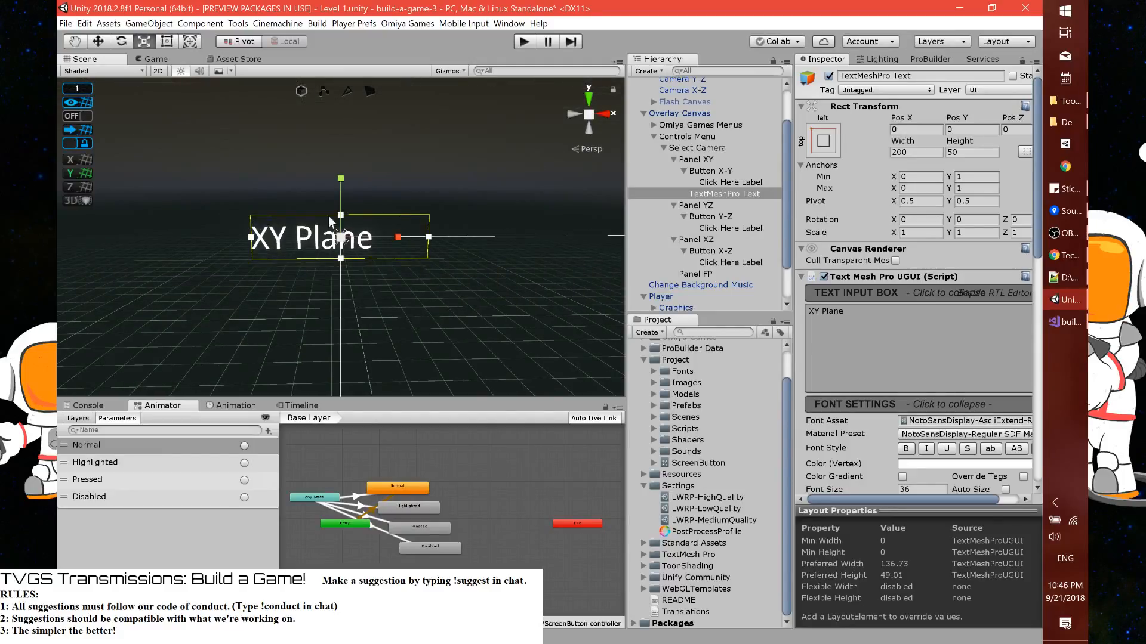
left_click(918, 188)
left_click(920, 201)
type("0")
key("Tab")
type("0")
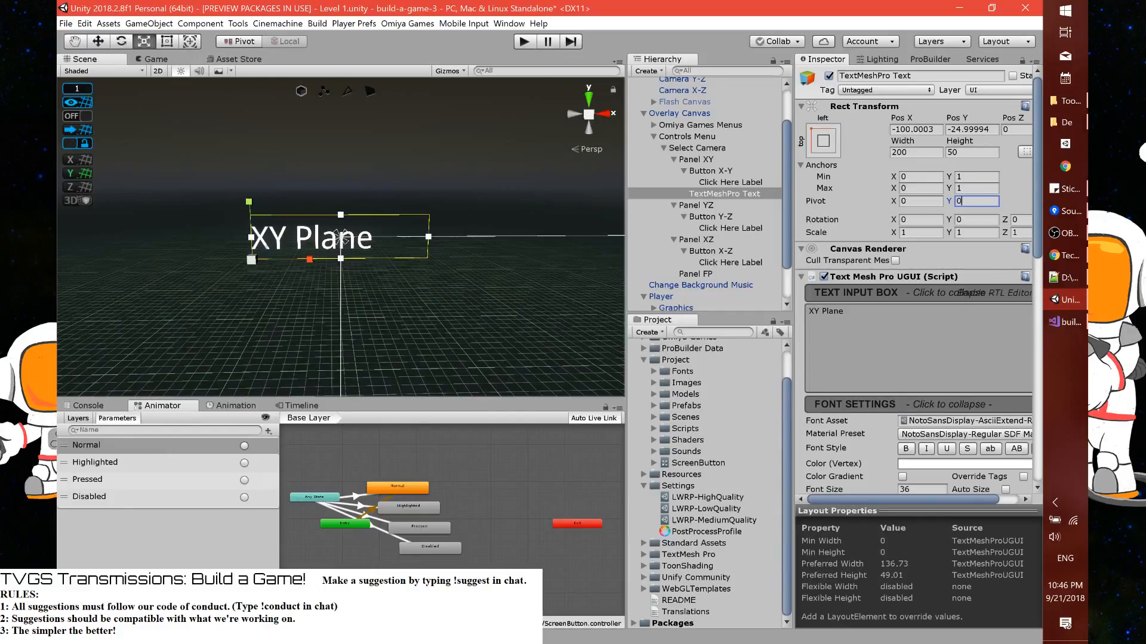
key("BackSpace")
type("1")
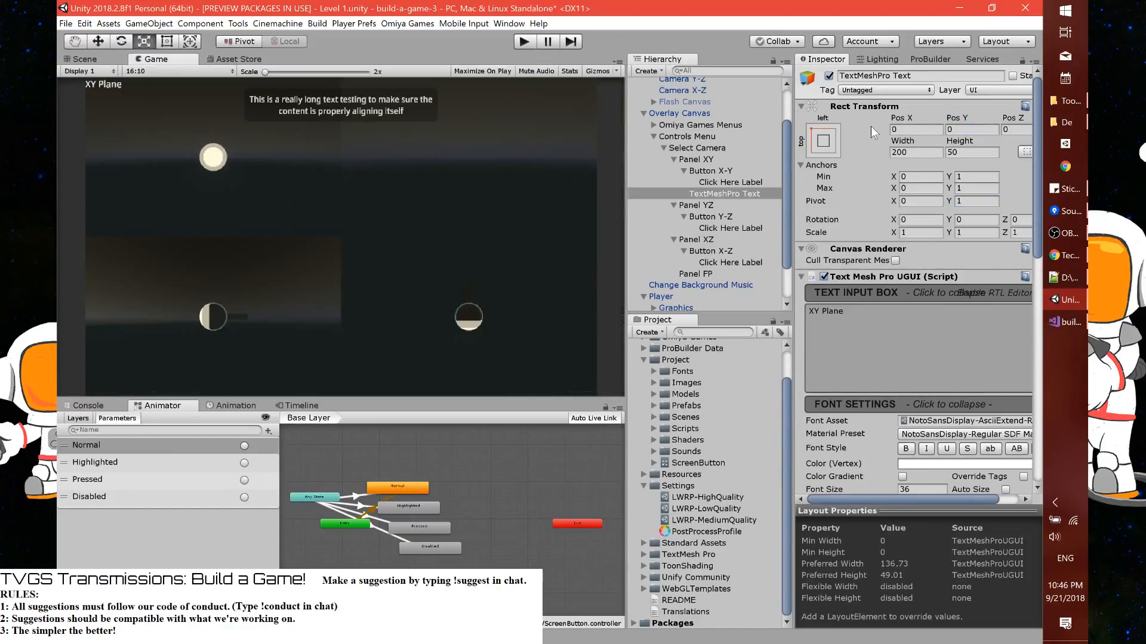
Offset the XY Plane text from the panel's corner with position X 25 and Y -25
left_click_drag(904, 117, 489, 115)
left_click(903, 129)
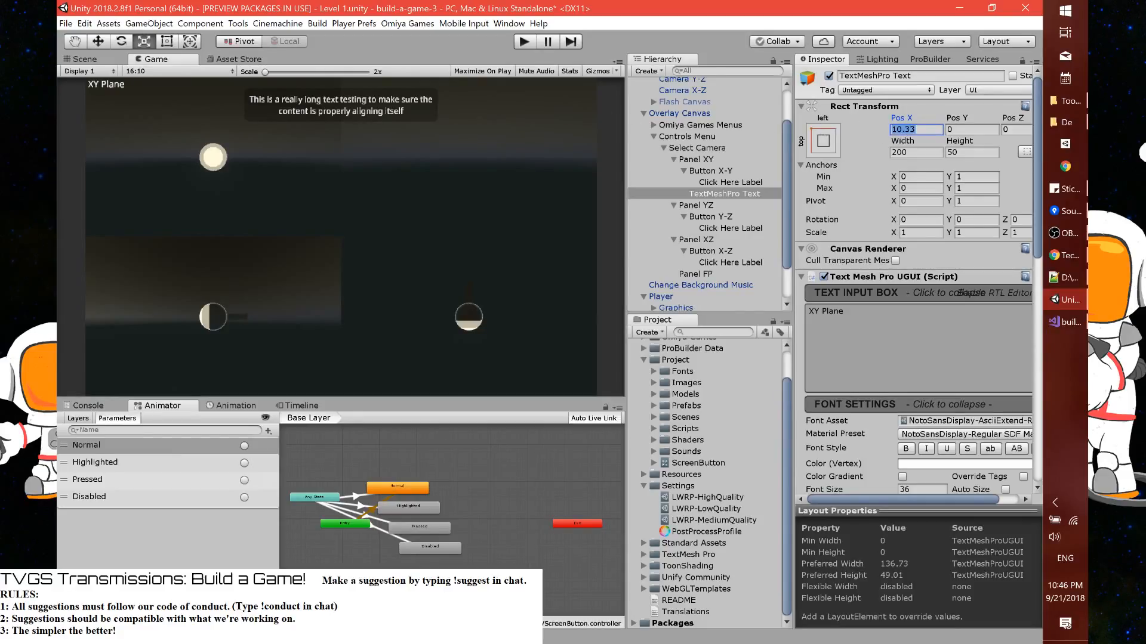
type("50")
key("Tab")
type("50")
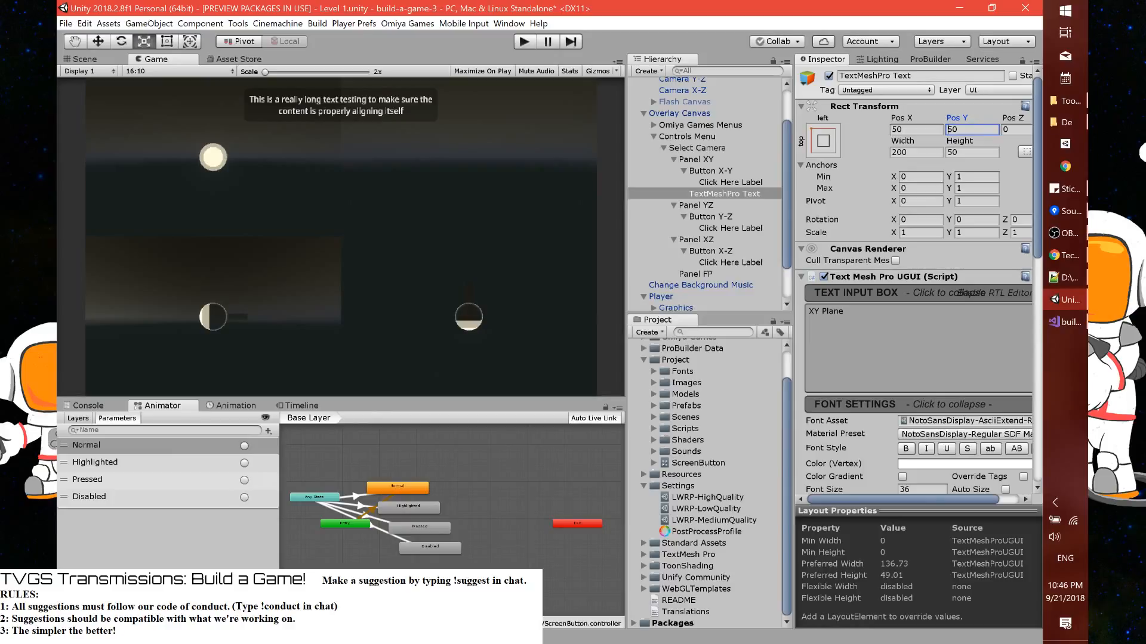
type("-")
key("shift+Tab")
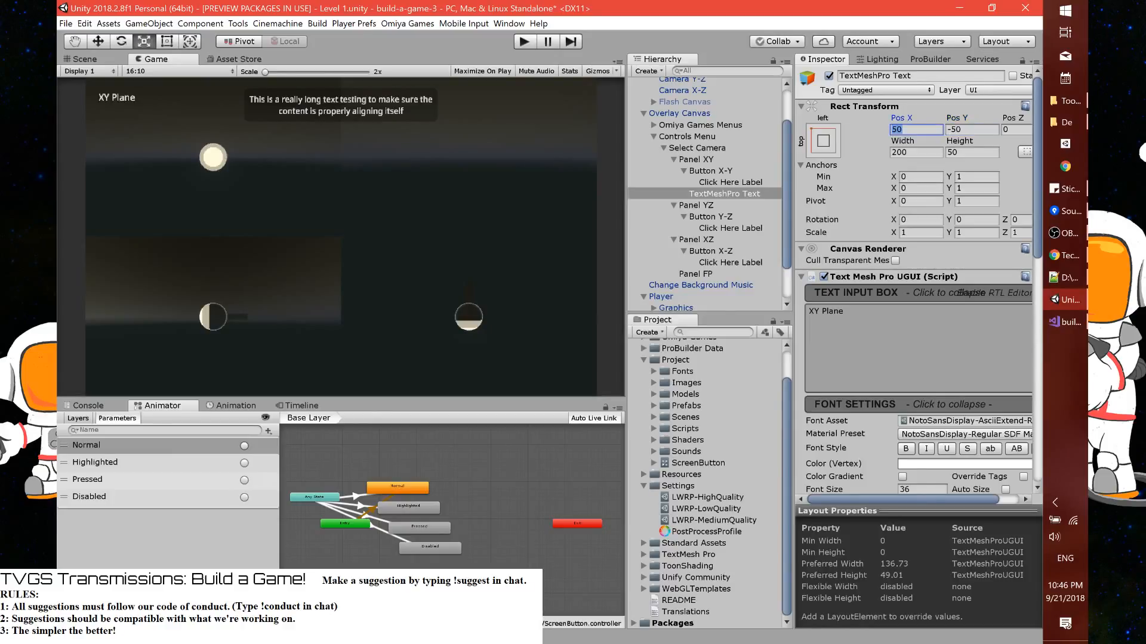
type("25")
key("Tab")
type("-25")
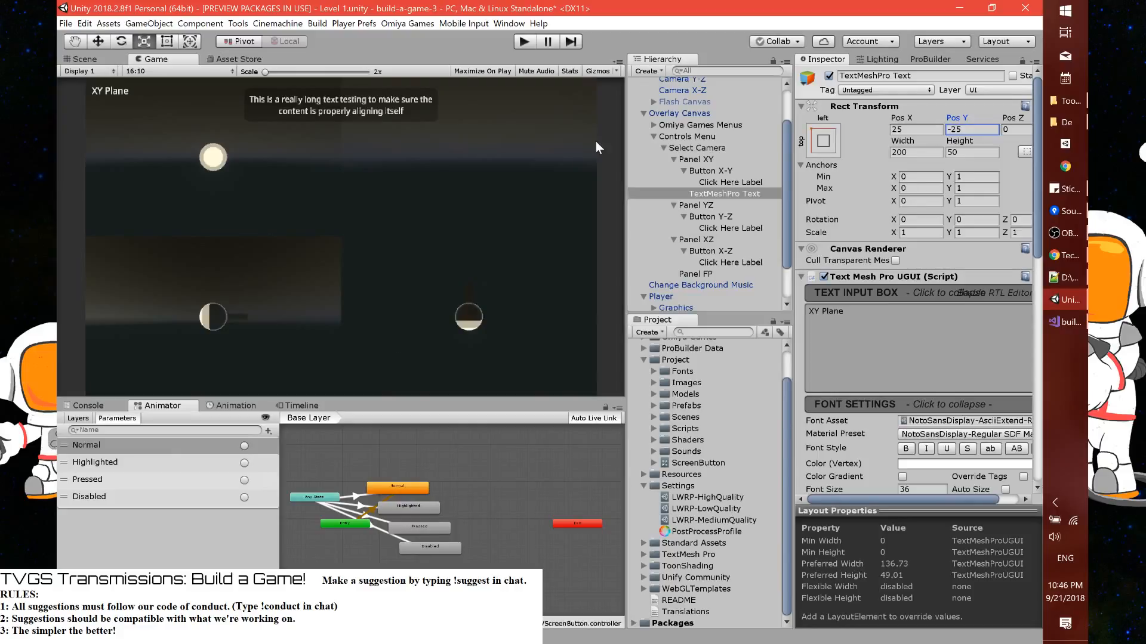
Rename the text object under Panel XY as "Plane Label"
left_click(684, 171)
left_click(919, 76)
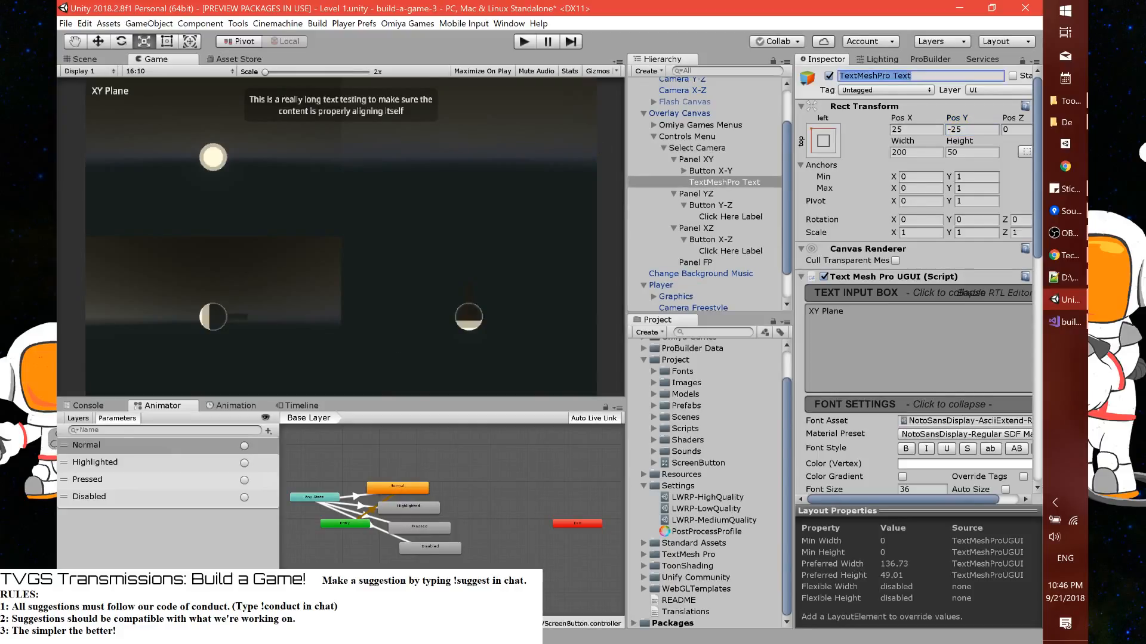
type("Plane Label")
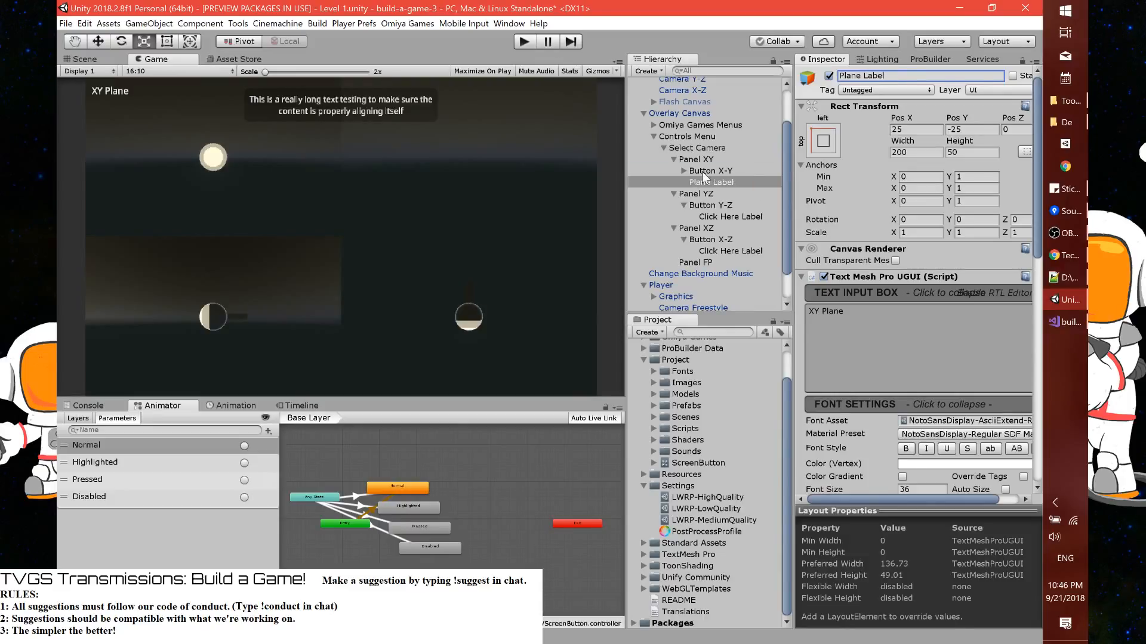
Duplicate Plane Label three times and place one copy each under Panel YZ, Panel XZ and Panel FP
left_click(705, 173)
left_click(706, 179)
key("ctrl+d")
left_click_drag(714, 197, 707, 207)
left_click(684, 205)
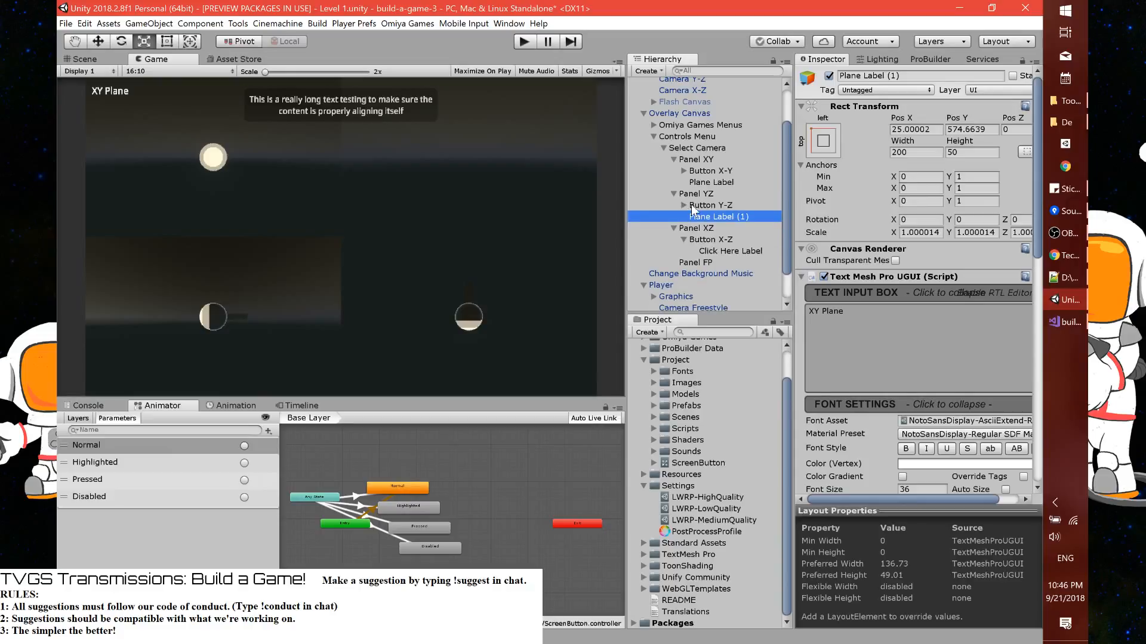
key("ctrl+d")
left_click_drag(707, 228, 722, 287)
key("ctrl+d")
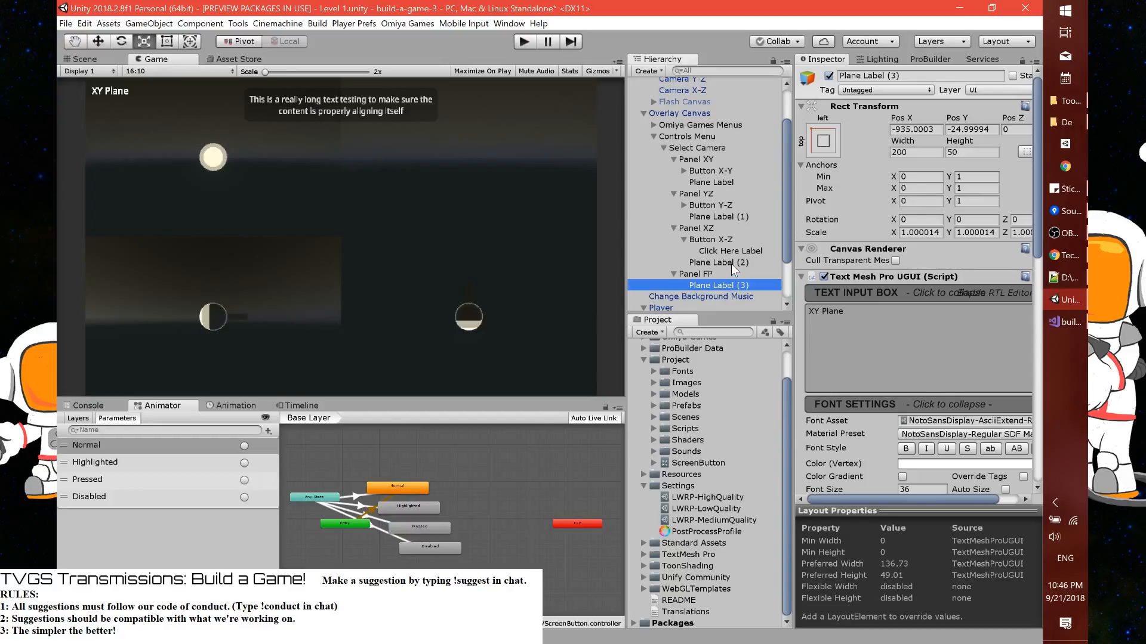
Copy the Rect Transform component of the original Plane Label under Panel XY
left_click(731, 263, "ctrl")
left_click(726, 216, "ctrl")
left_click(719, 183, "ctrl")
left_click(684, 239)
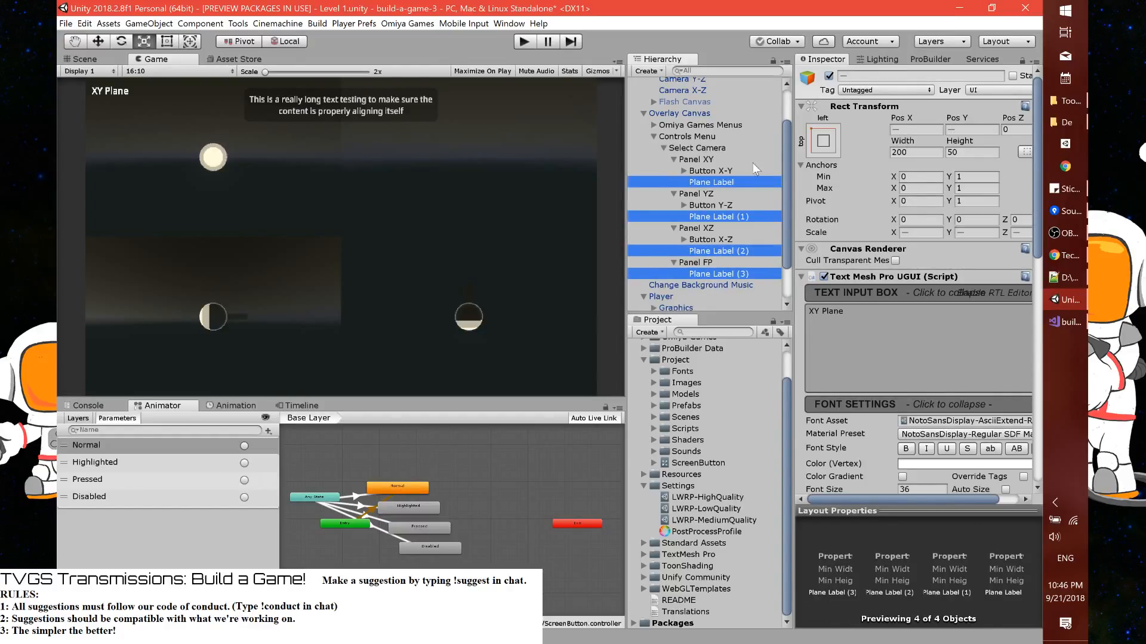
left_click(711, 182)
right_click(865, 107)
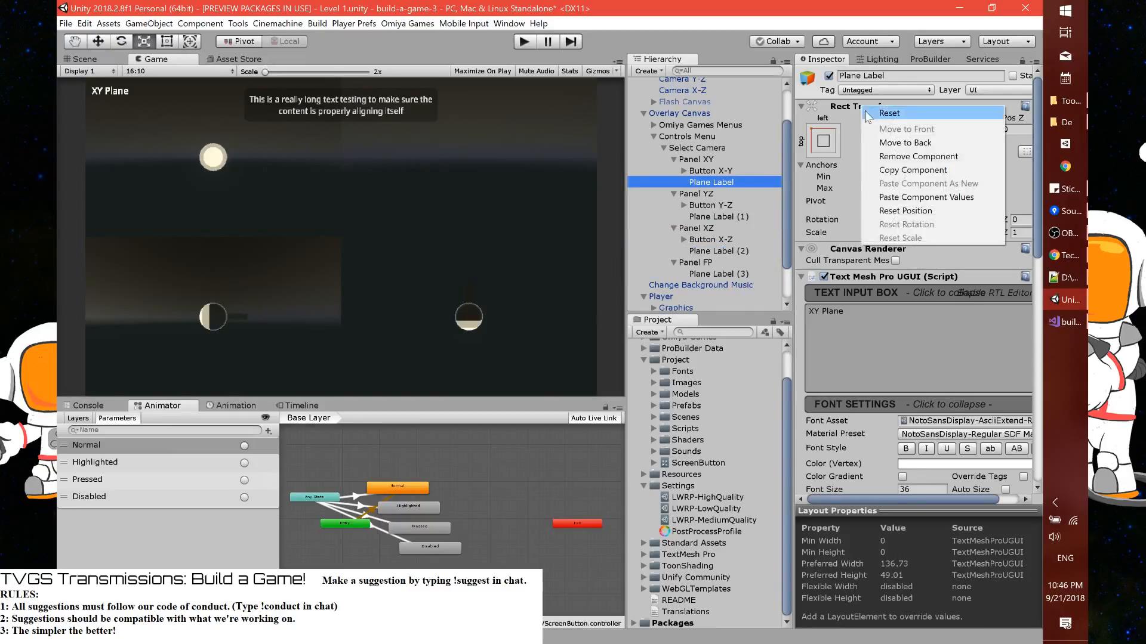
left_click(889, 171)
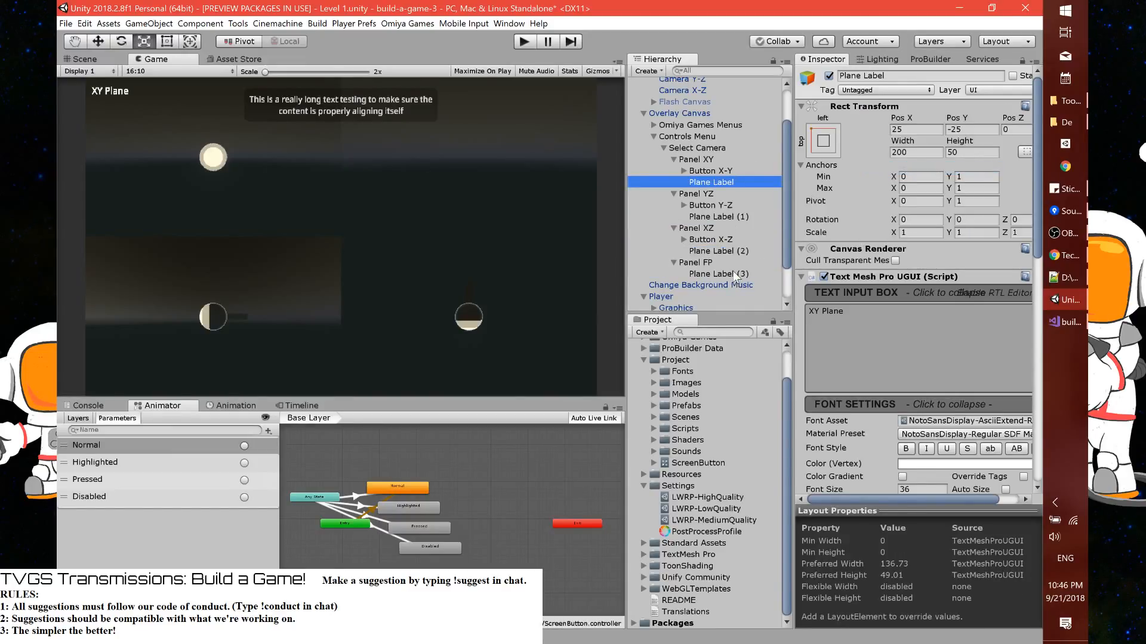
Paste the copied Rect Transform values onto the plane labels of all four panels
left_click(719, 273)
left_click(733, 249, "ctrl")
left_click(732, 218, "ctrl")
left_click(723, 181, "ctrl")
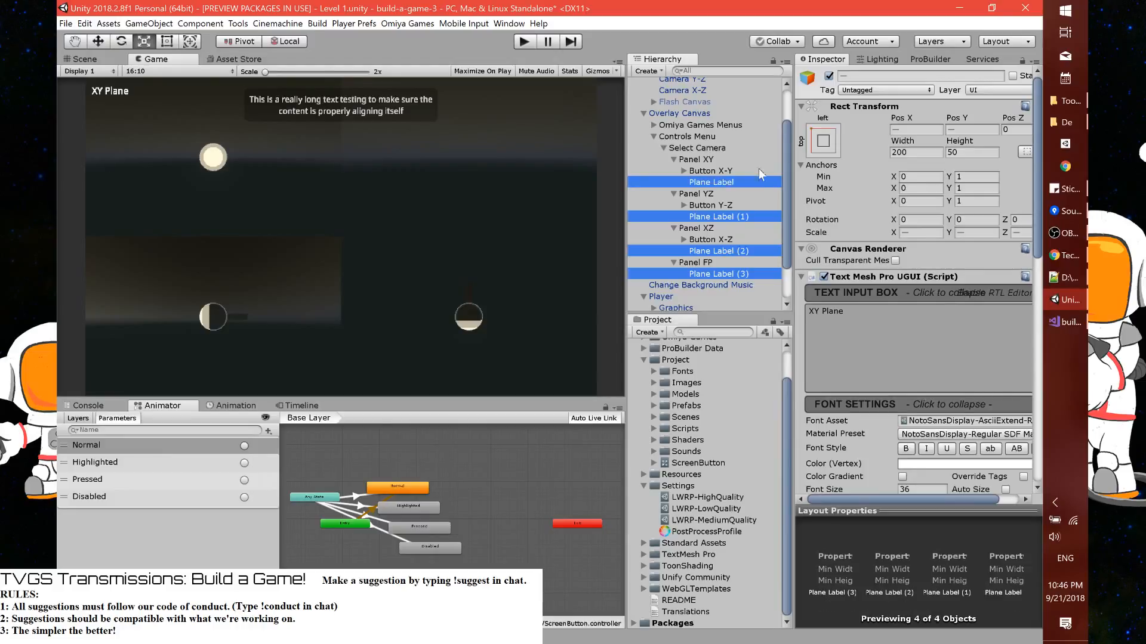
right_click(839, 107)
left_click(880, 199)
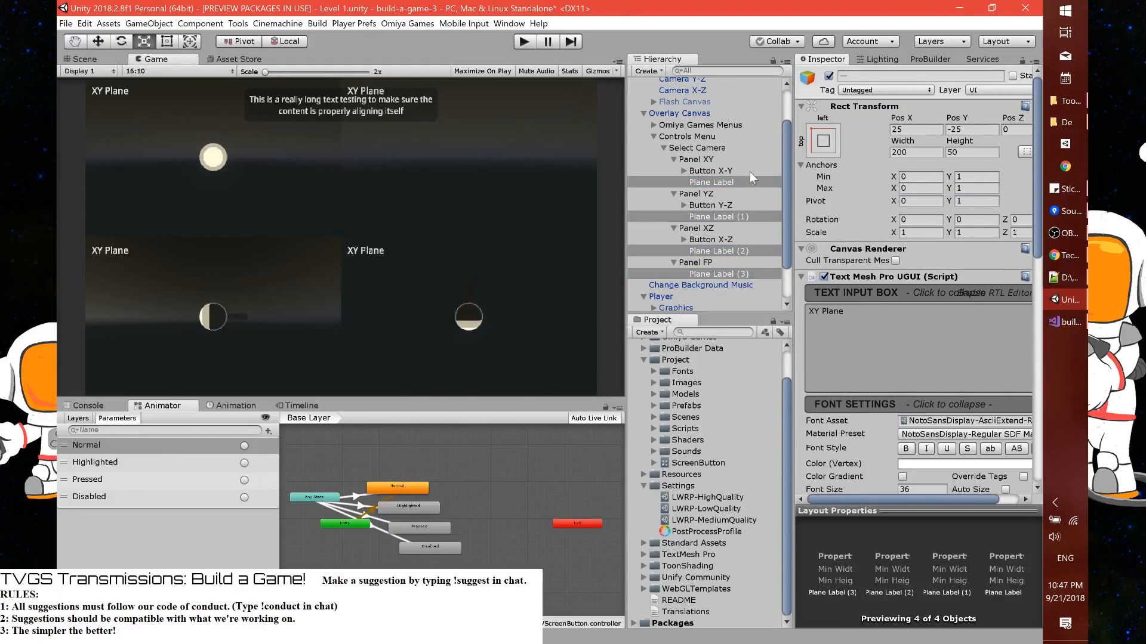
Rename all four selected label objects as "Plane Label"
left_click(858, 75)
type("Plane Label")
key("Return")
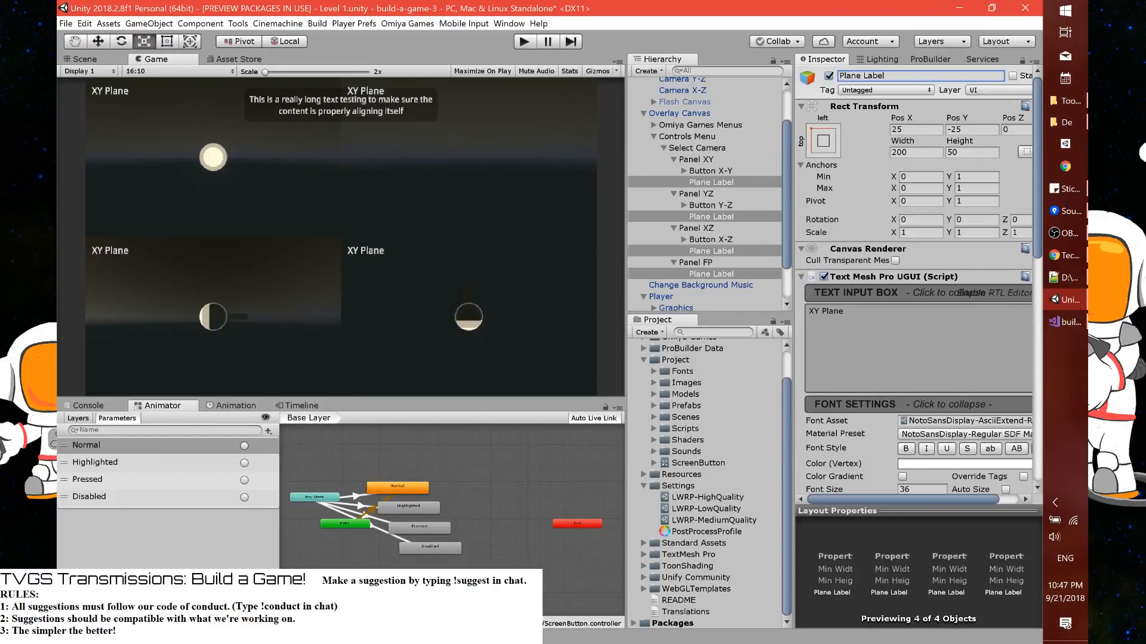
Change the text of Panel YZ's Plane Label to "YZ Plane"
left_click(709, 205)
left_click(713, 217)
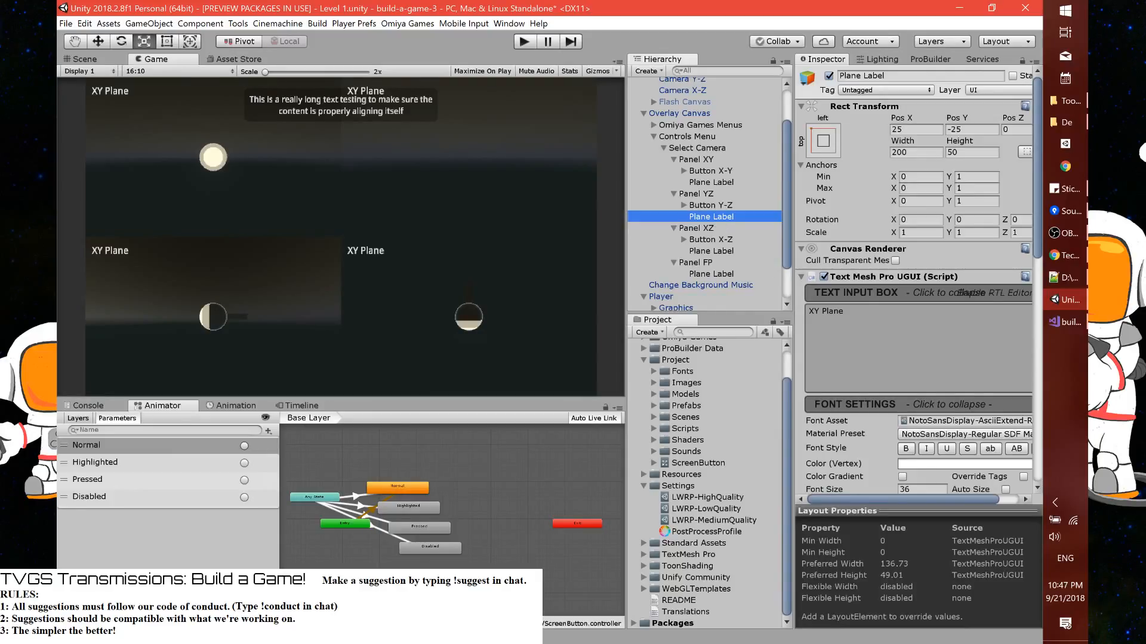
left_click(818, 314)
type("YZ")
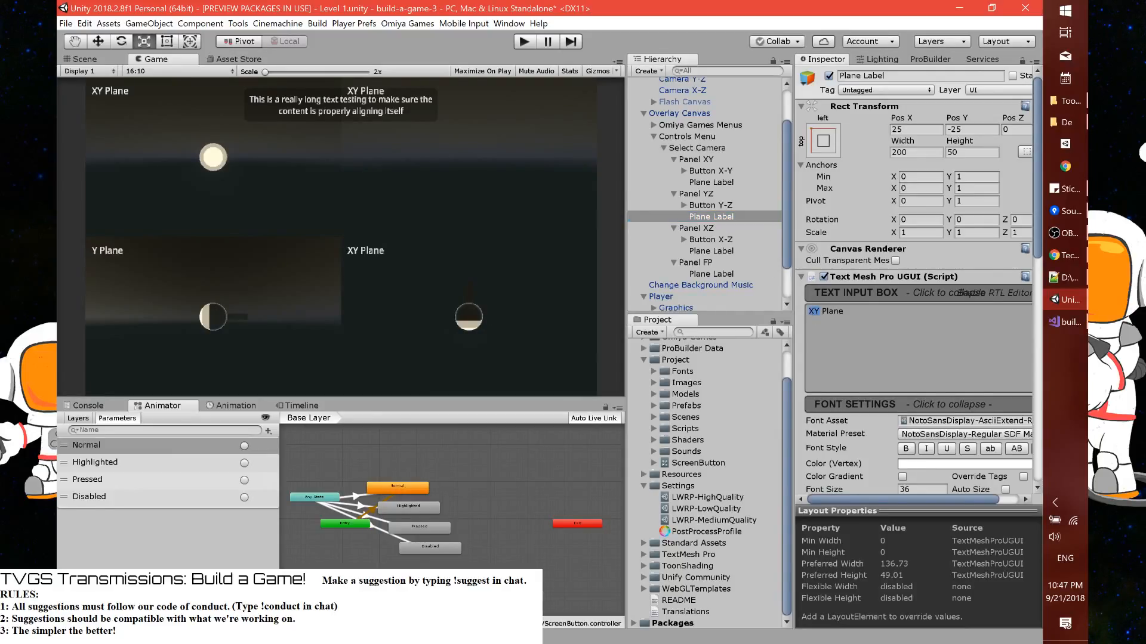
Change the text of Panel XZ's Plane Label to "XZ Plane"
left_click(724, 240)
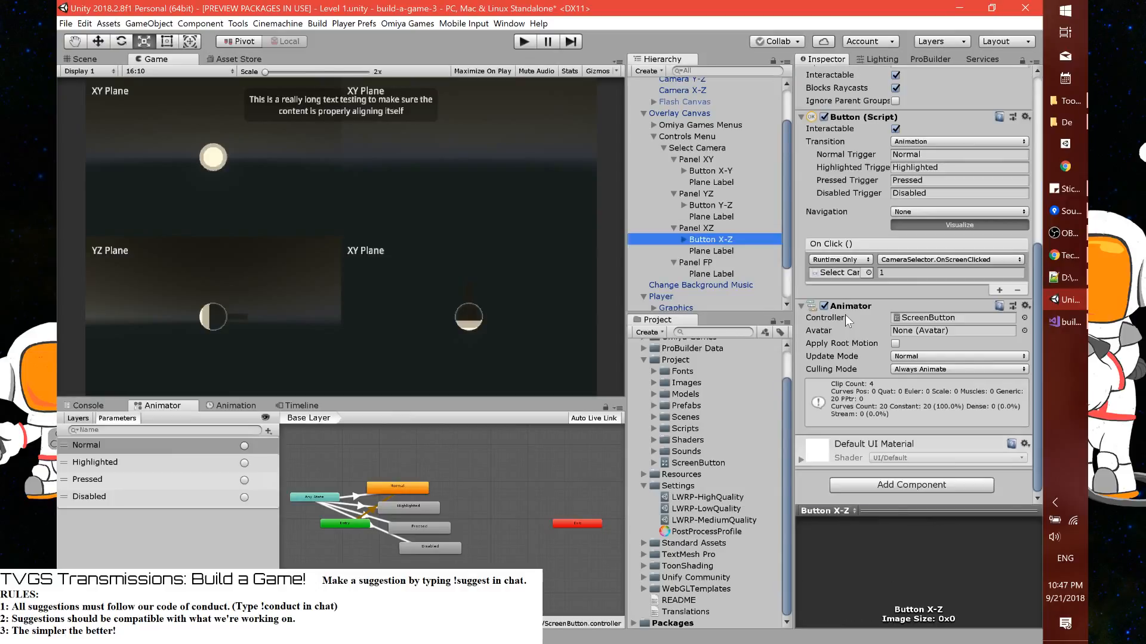
left_click(729, 251)
scroll(842, 307, "up", 5)
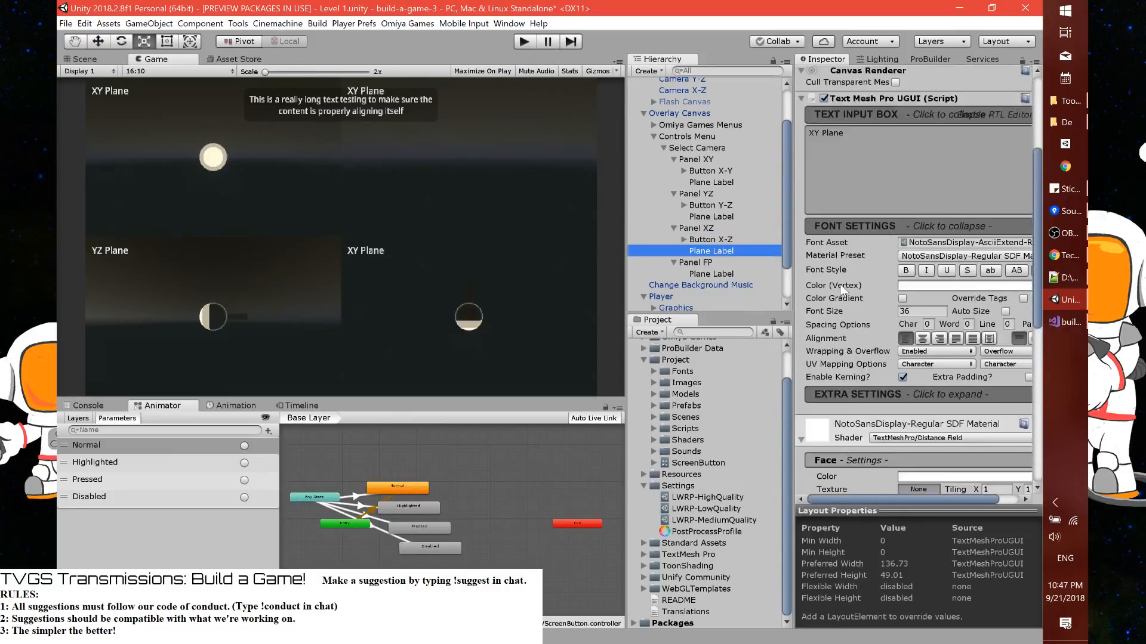
left_click(814, 262)
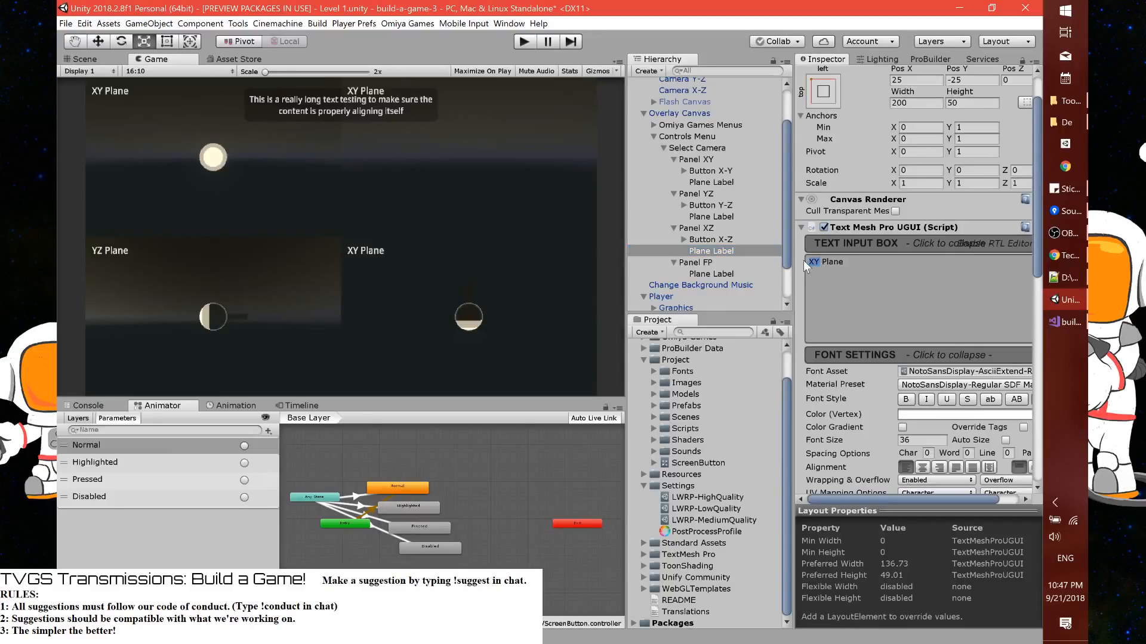
type("XZ")
Change the text of Panel FP's Plane Label to "First-Person Perspective"
left_click(707, 272)
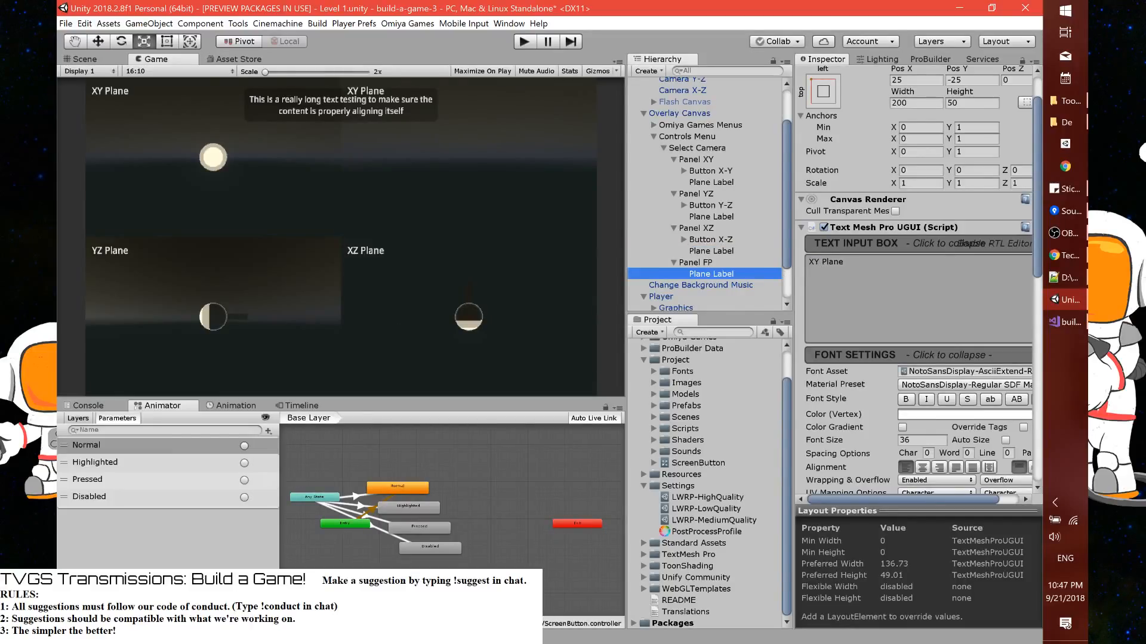
left_click(836, 263)
type("First0")
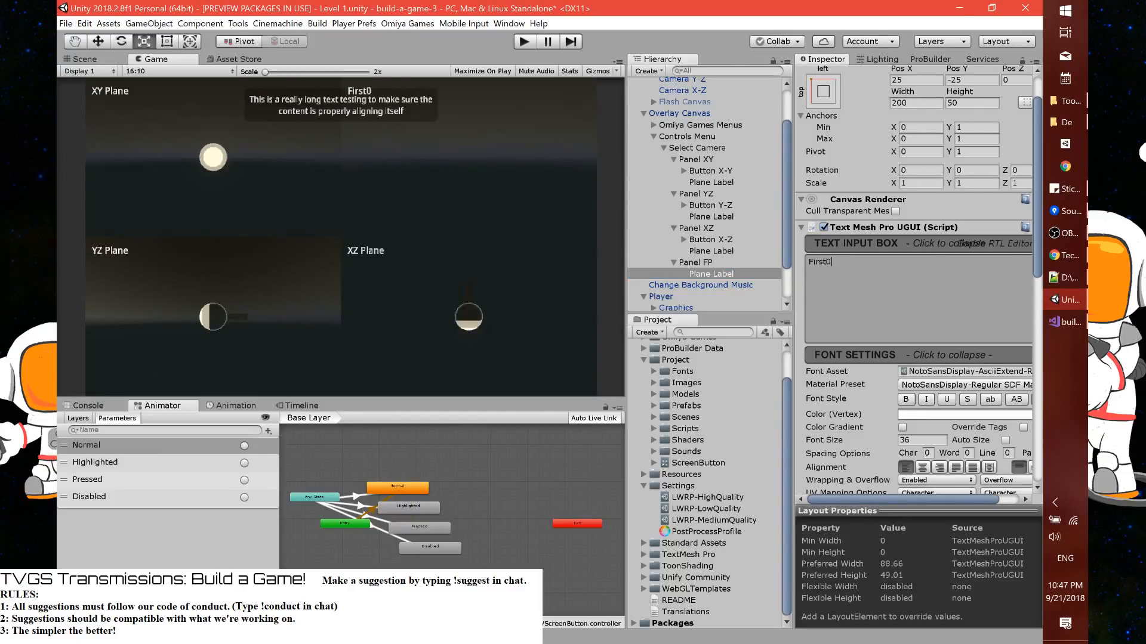
key("BackSpace")
type("-Person Pre")
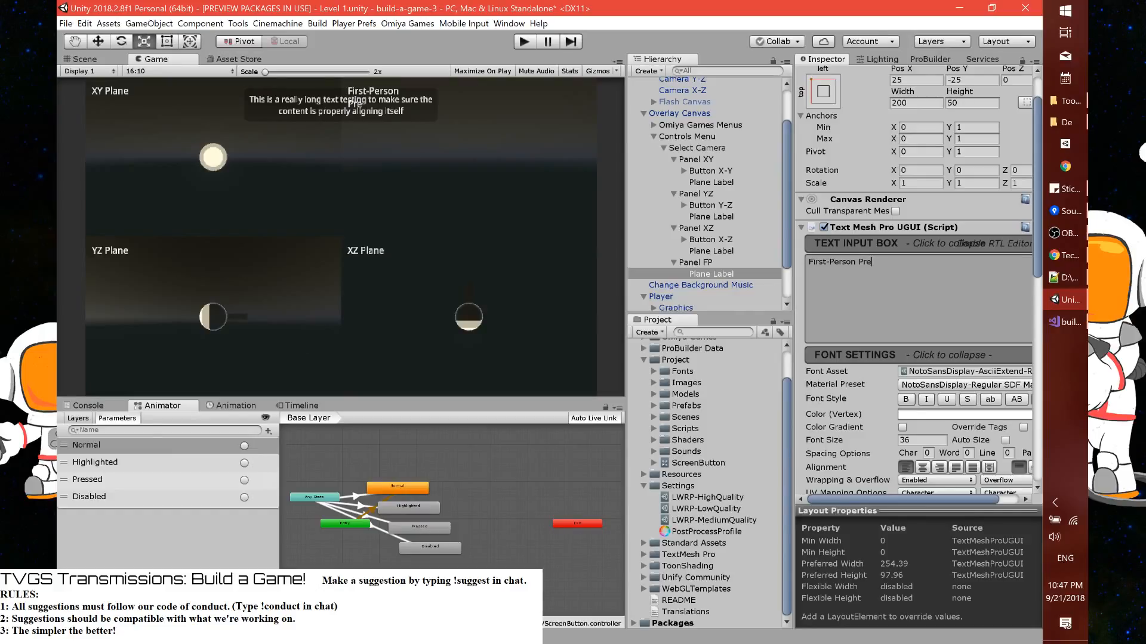
key("BackSpace")
key("BackSpace")
type("erspective")
Select all four Plane Labels and anchor them to stretch horizontally along the top of their panels
left_click(718, 250, "ctrl")
left_click(713, 216, "ctrl")
left_click(712, 182, "ctrl")
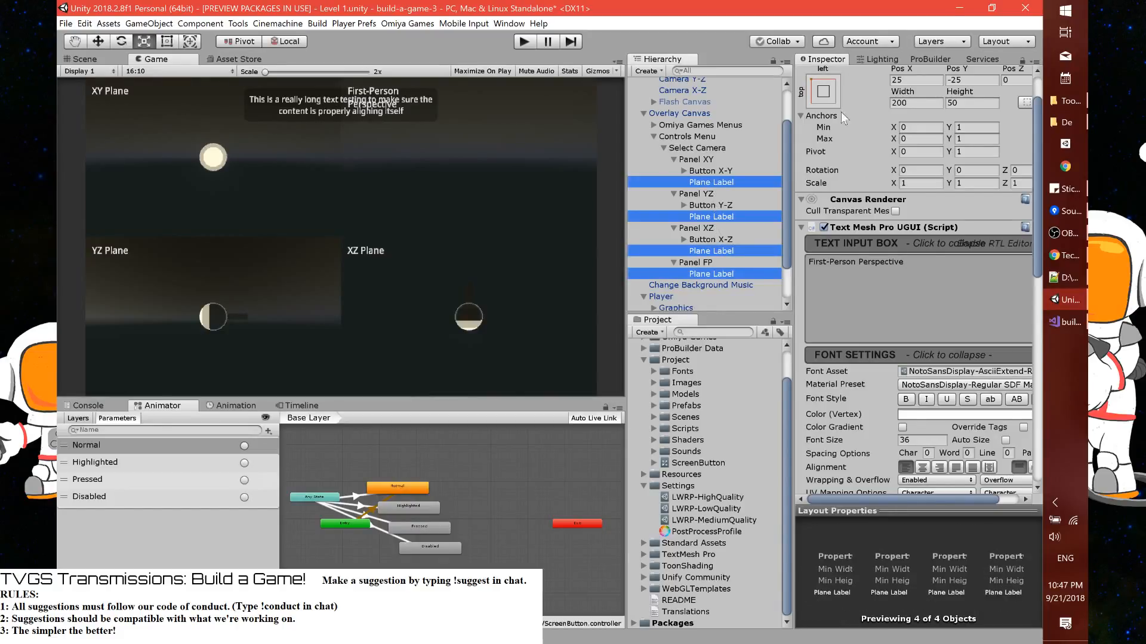
left_click(823, 91)
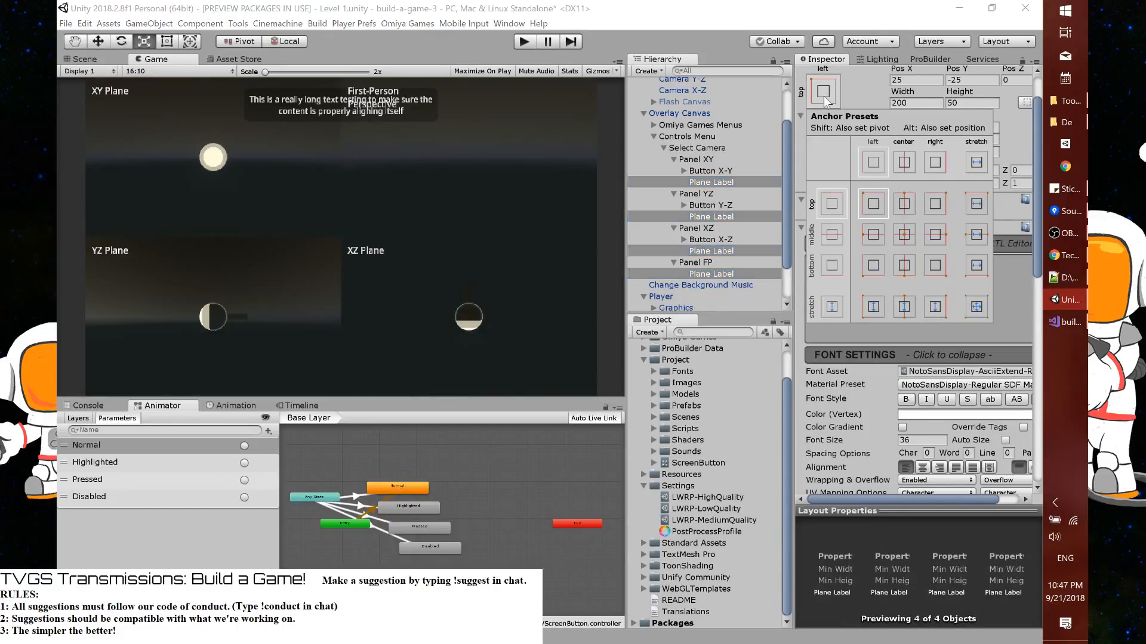
left_click(975, 205)
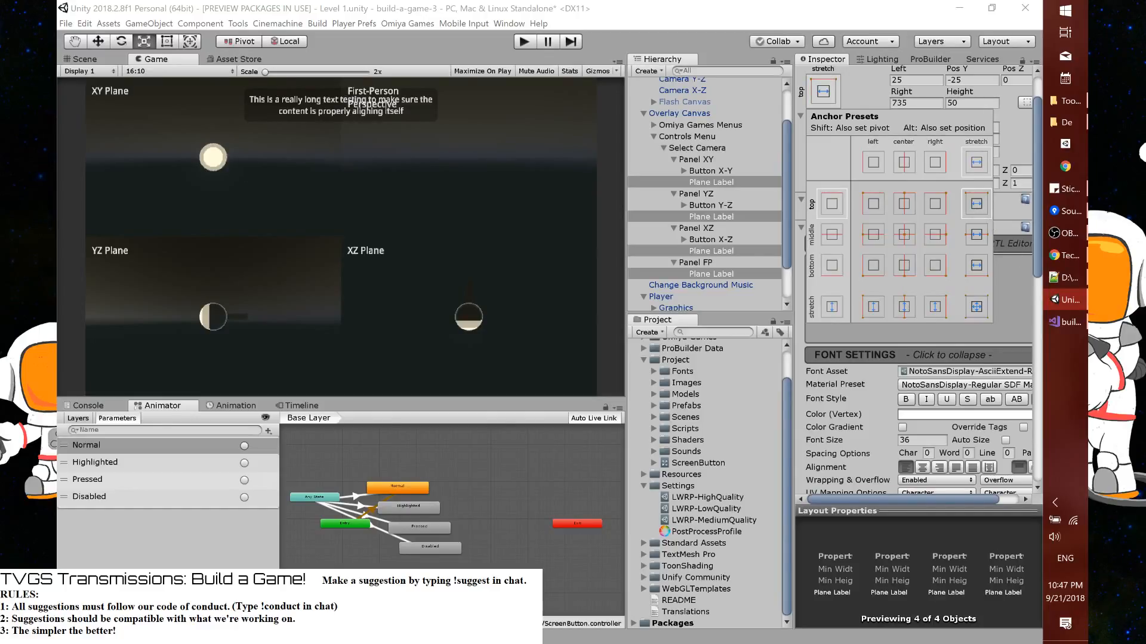
left_click(1012, 288)
Set the right offset of the four Plane Labels to 25 and check their extents in the Scene view
scroll(922, 263, "up", 3)
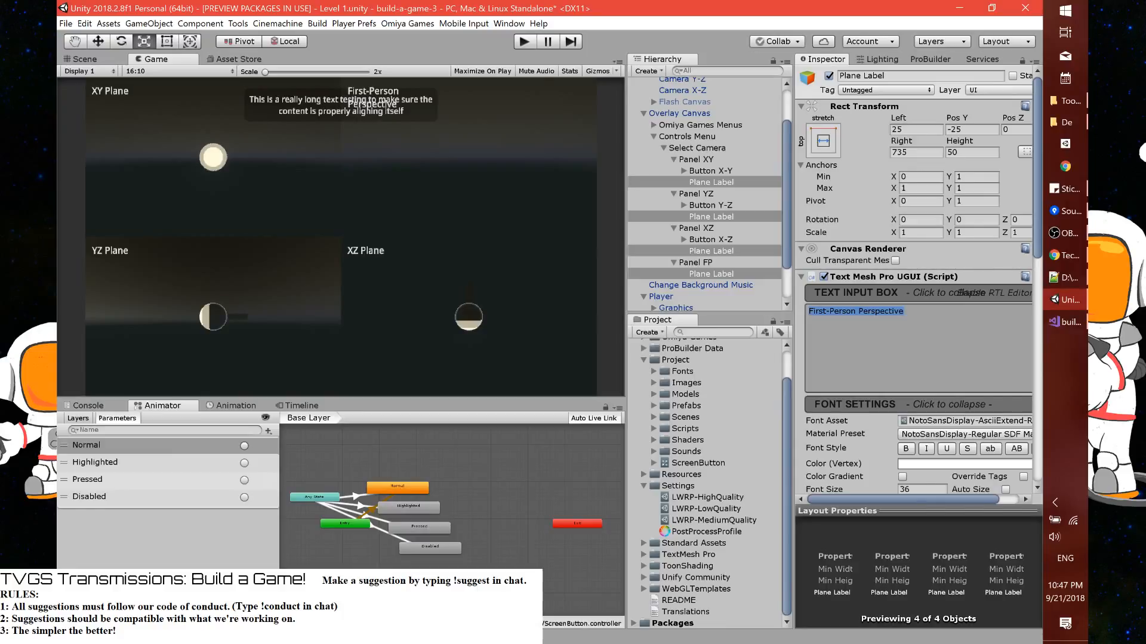
left_click(933, 131)
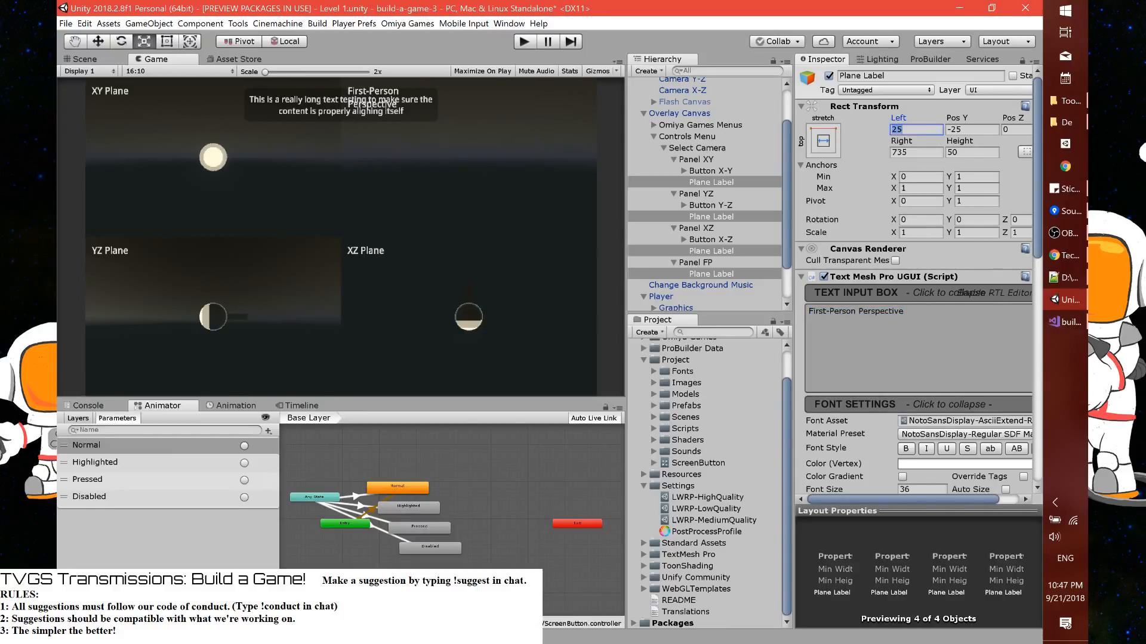
left_click(922, 152)
type("25")
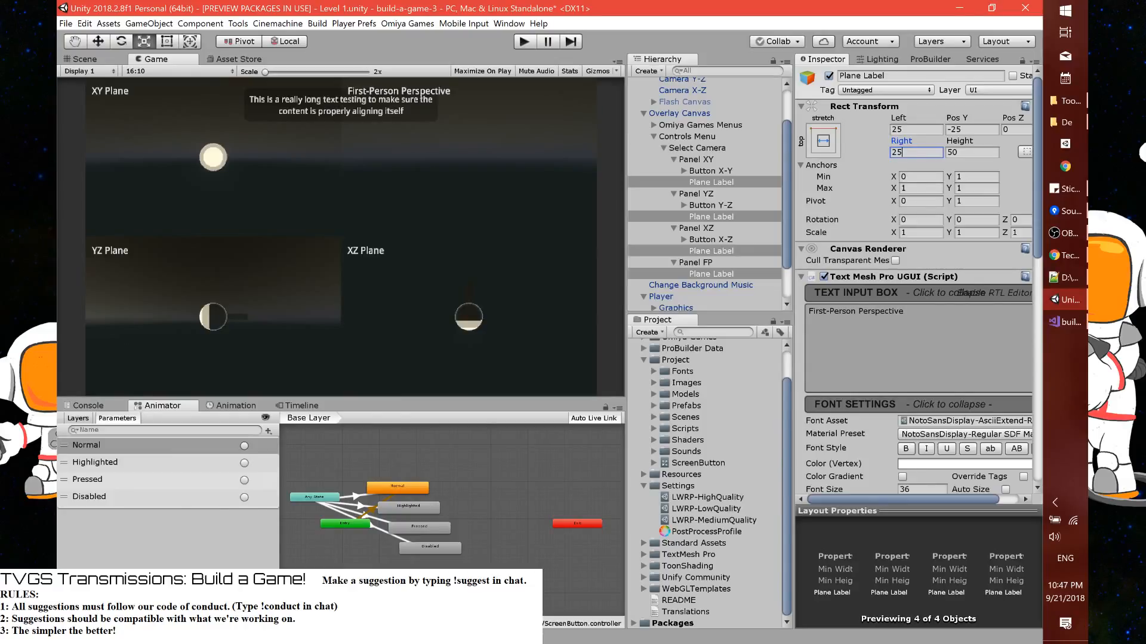
left_click(95, 59)
scroll(293, 370, "down", 13)
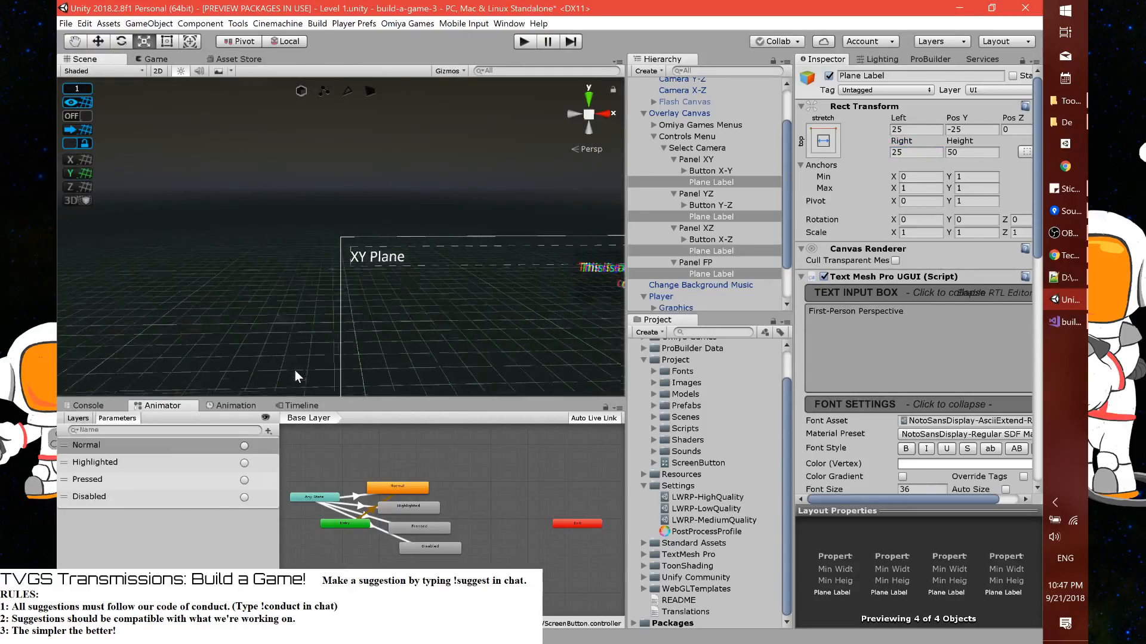
left_click(154, 60)
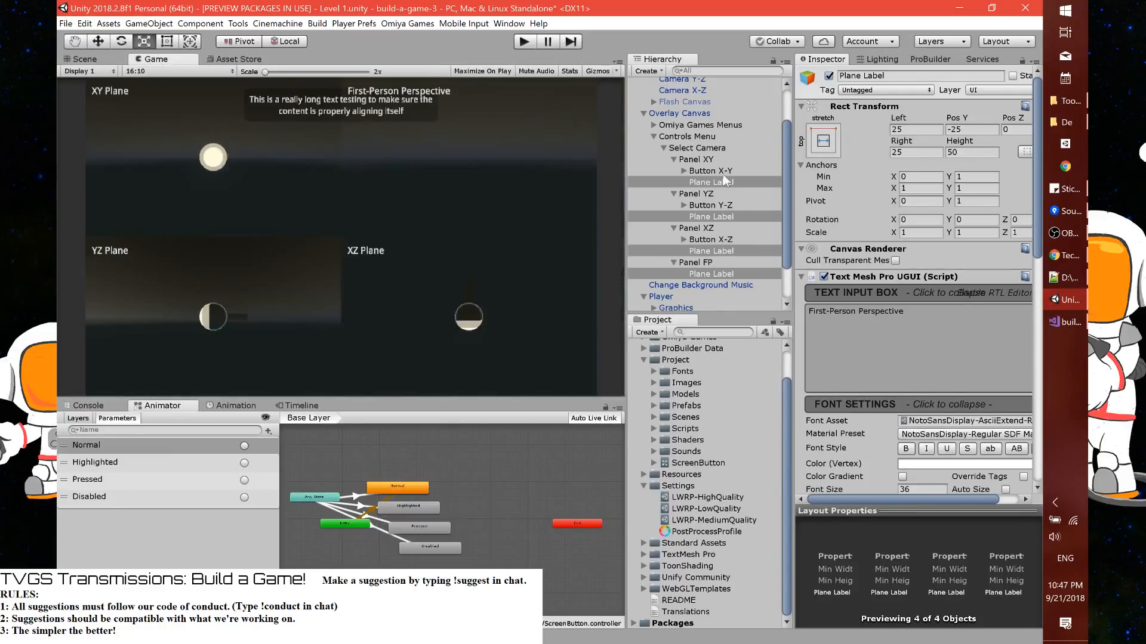
Apply the Select Camera object's changes to its prefab and start play mode
left_click(698, 147)
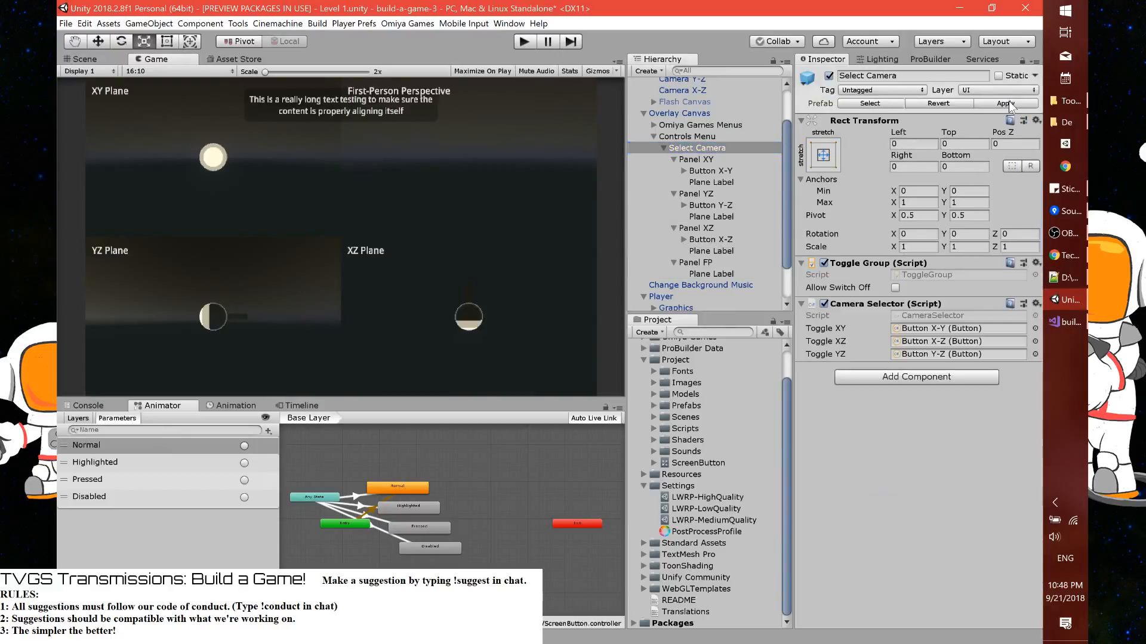
left_click(1008, 103)
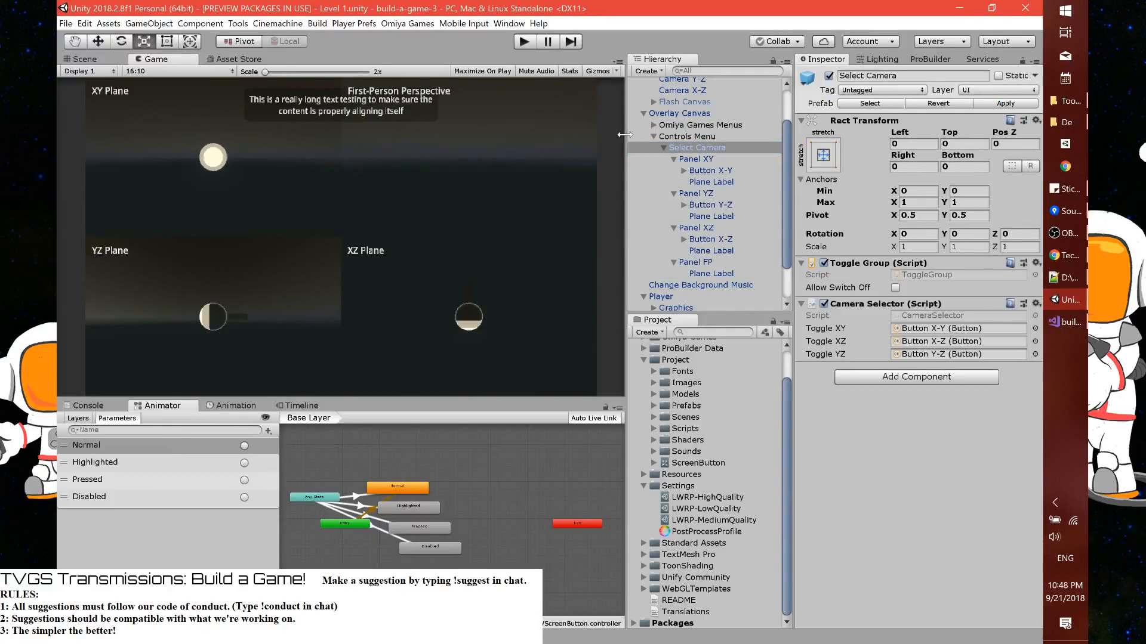
left_click(526, 43)
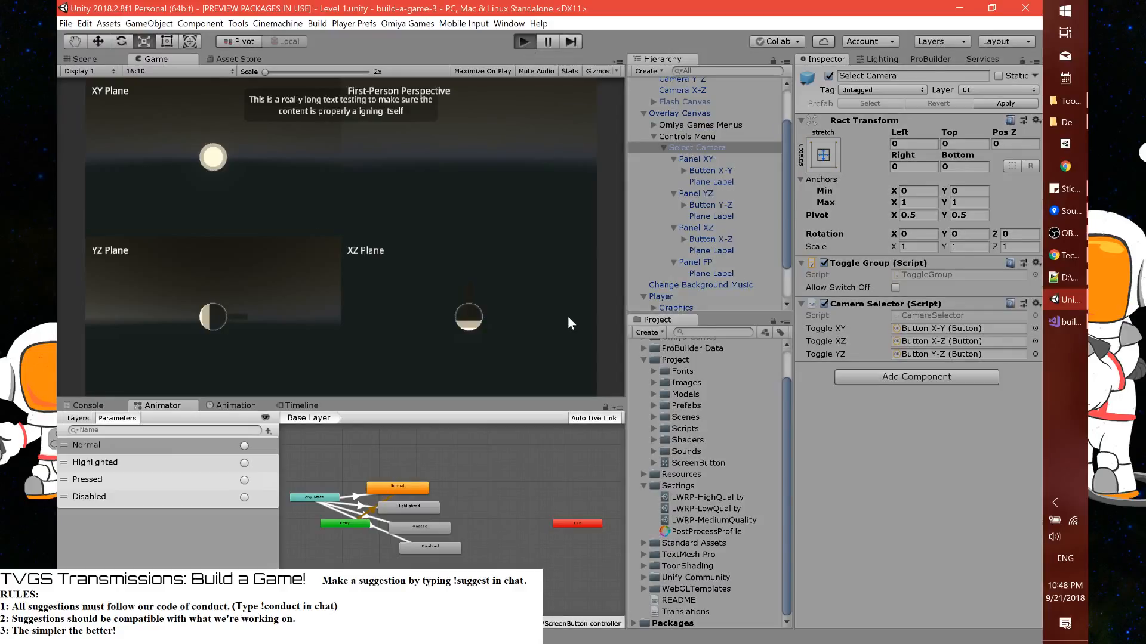
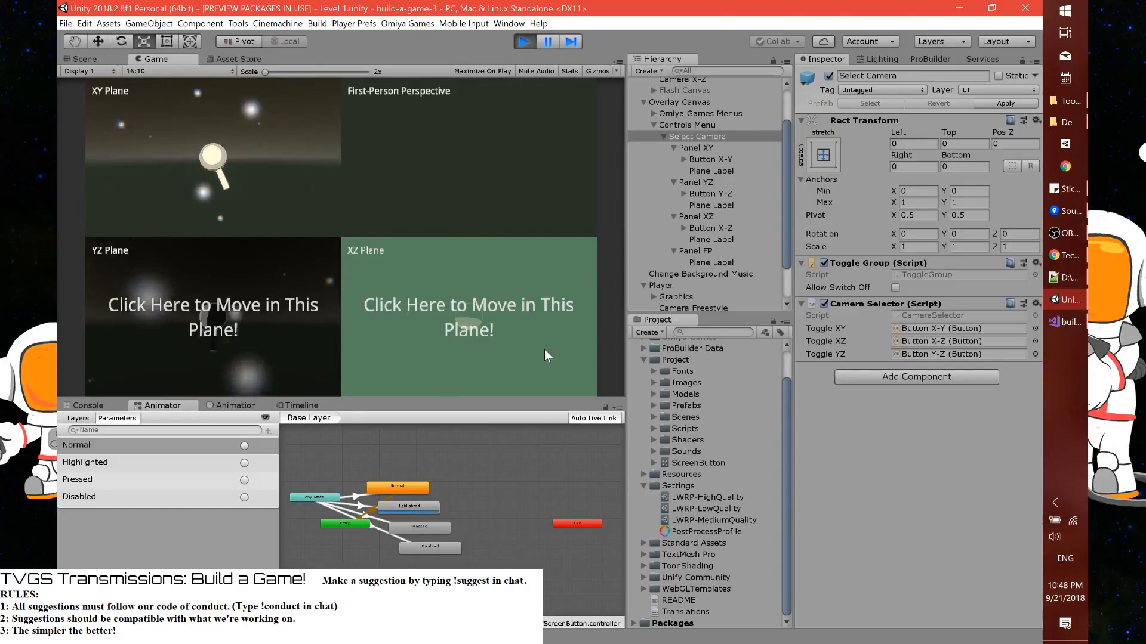
Test the XZ, YZ and XY plane buttons in the running game and stop play mode
left_click(525, 377)
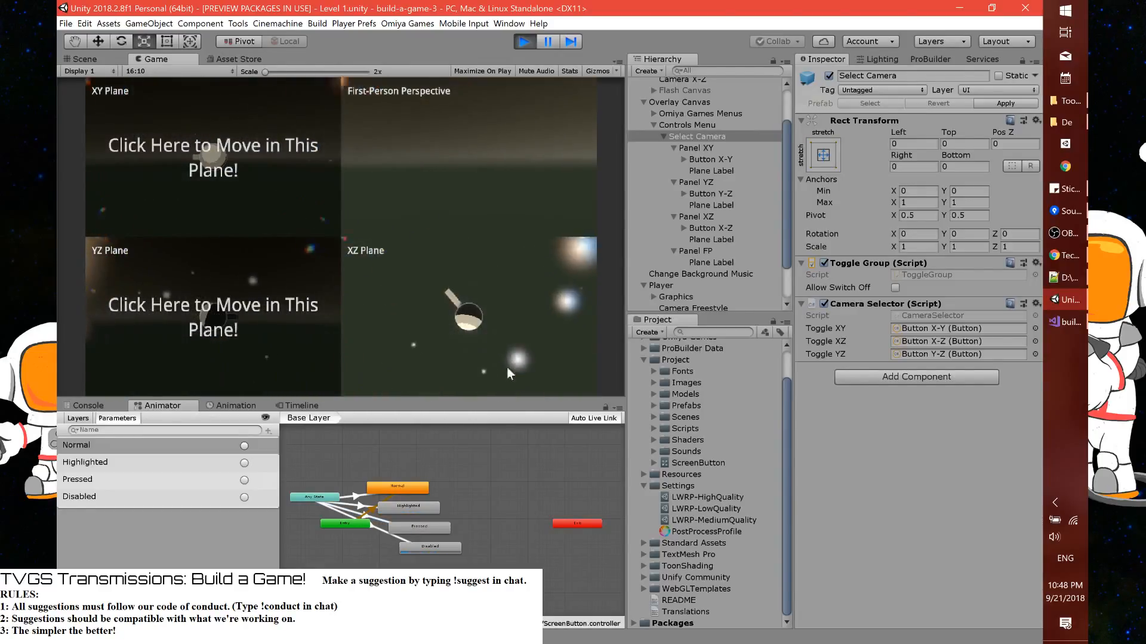
left_click(242, 319)
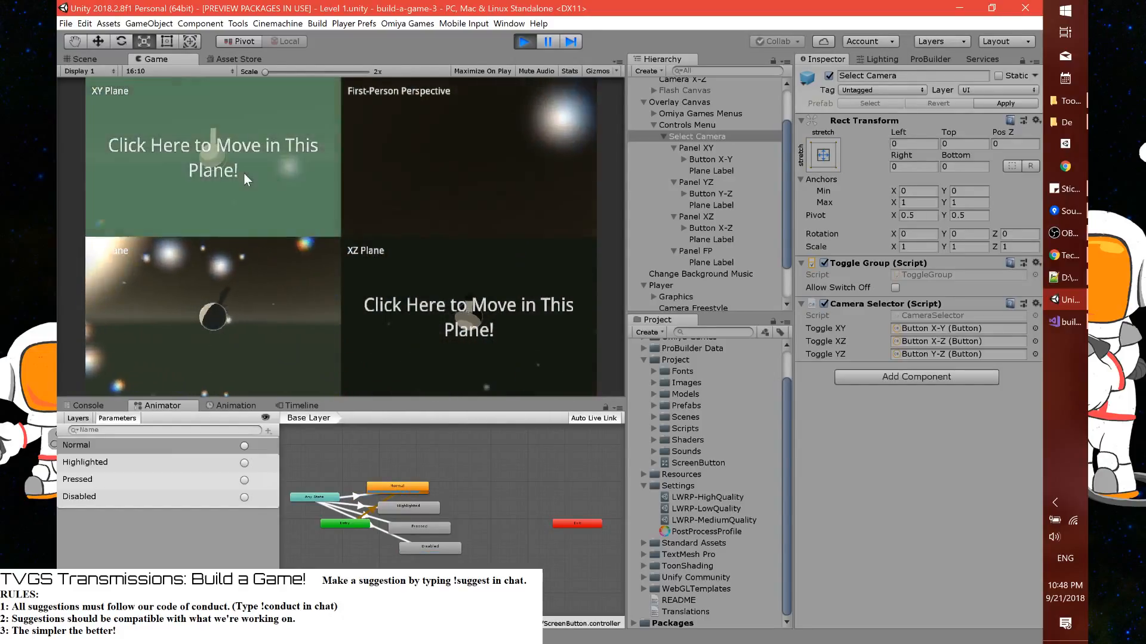
left_click(243, 173)
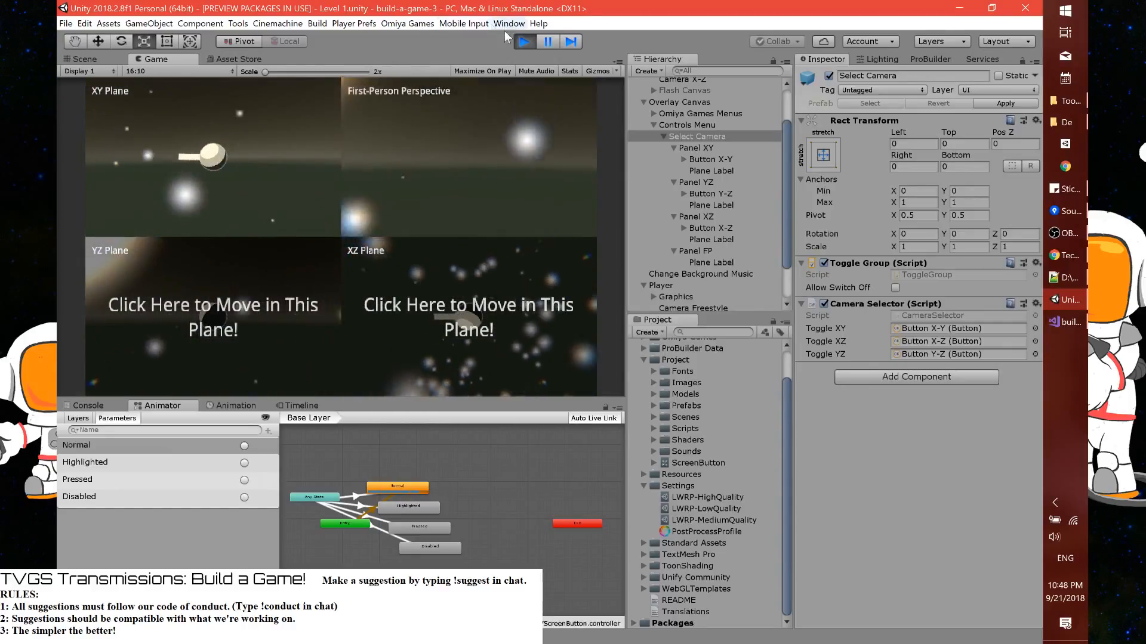
left_click(523, 42)
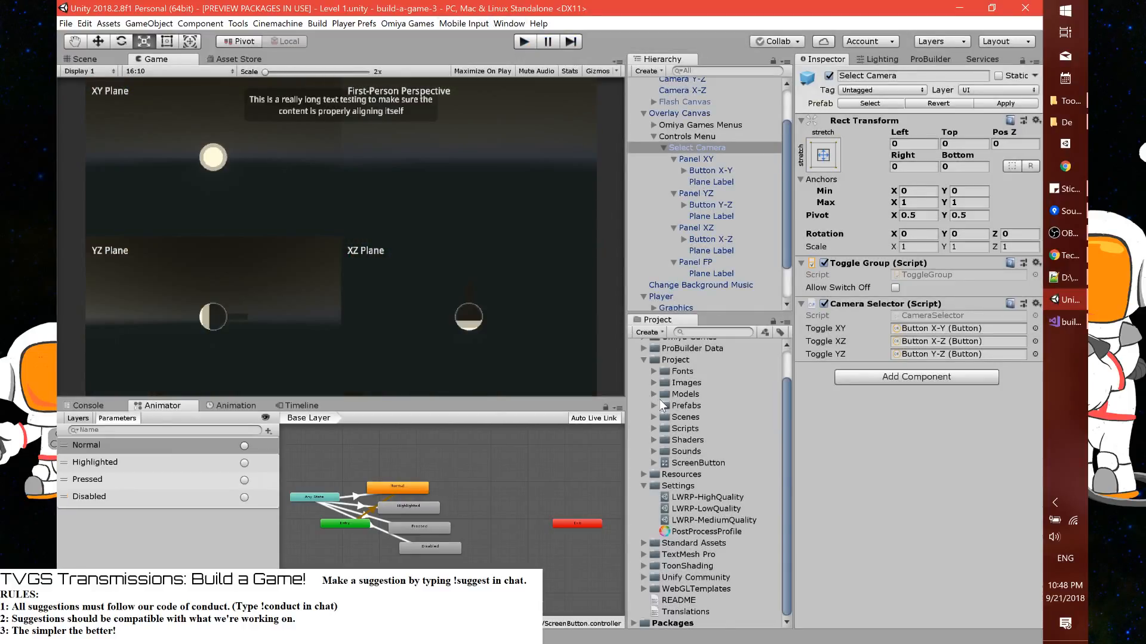
Expand the Models folder in the project assets and select its Materials folder
scroll(660, 399, "up", 2)
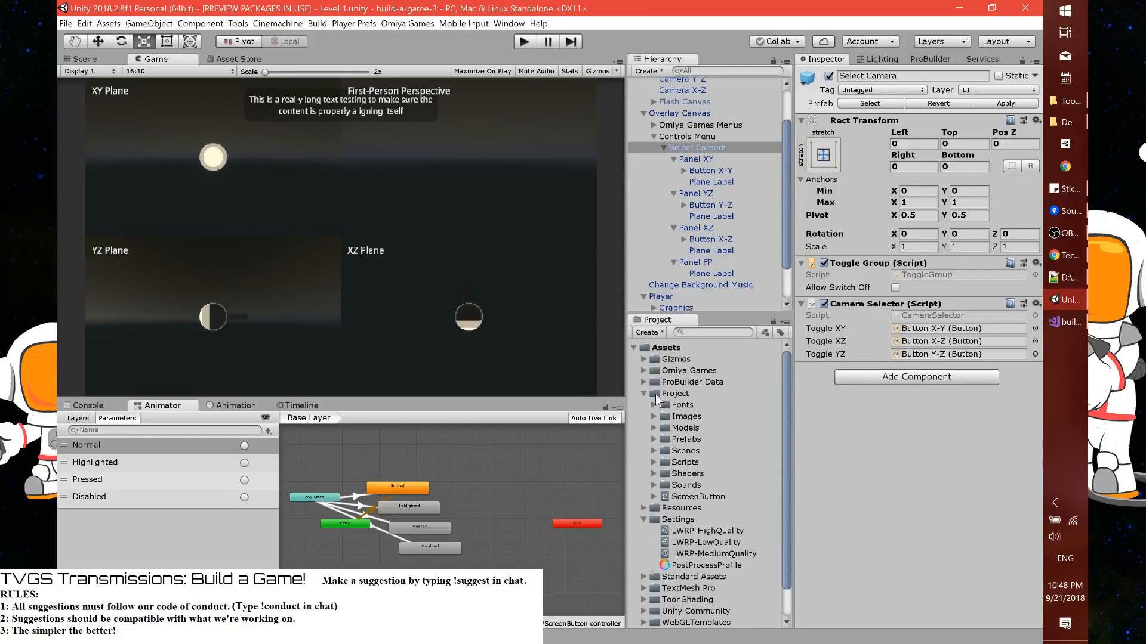
left_click(653, 428)
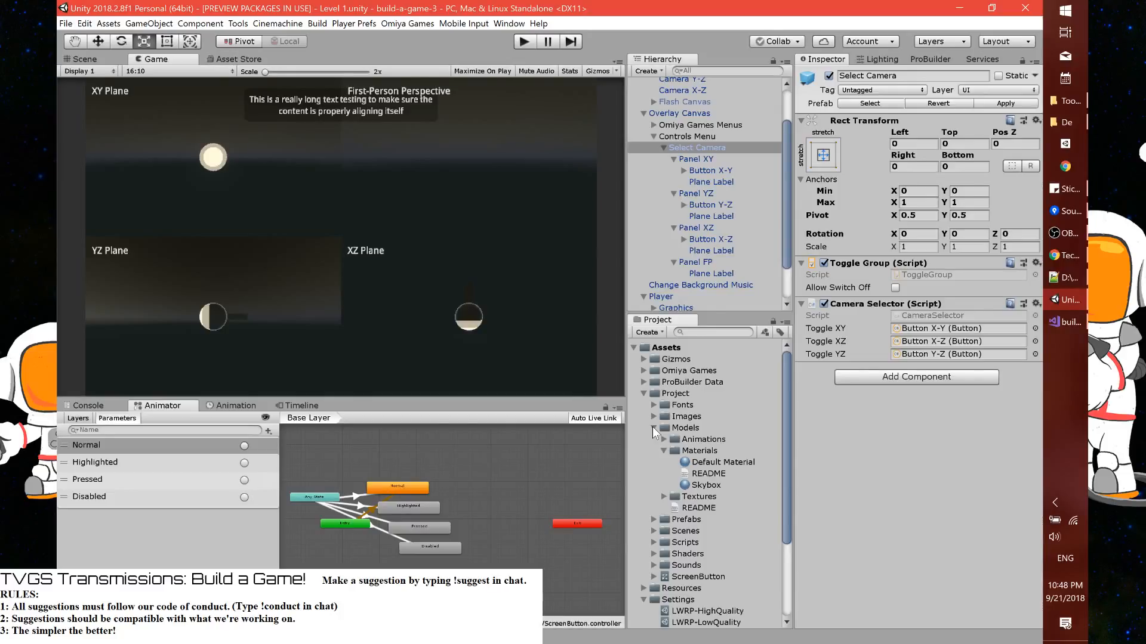
left_click(711, 462)
left_click(707, 484, "ctrl")
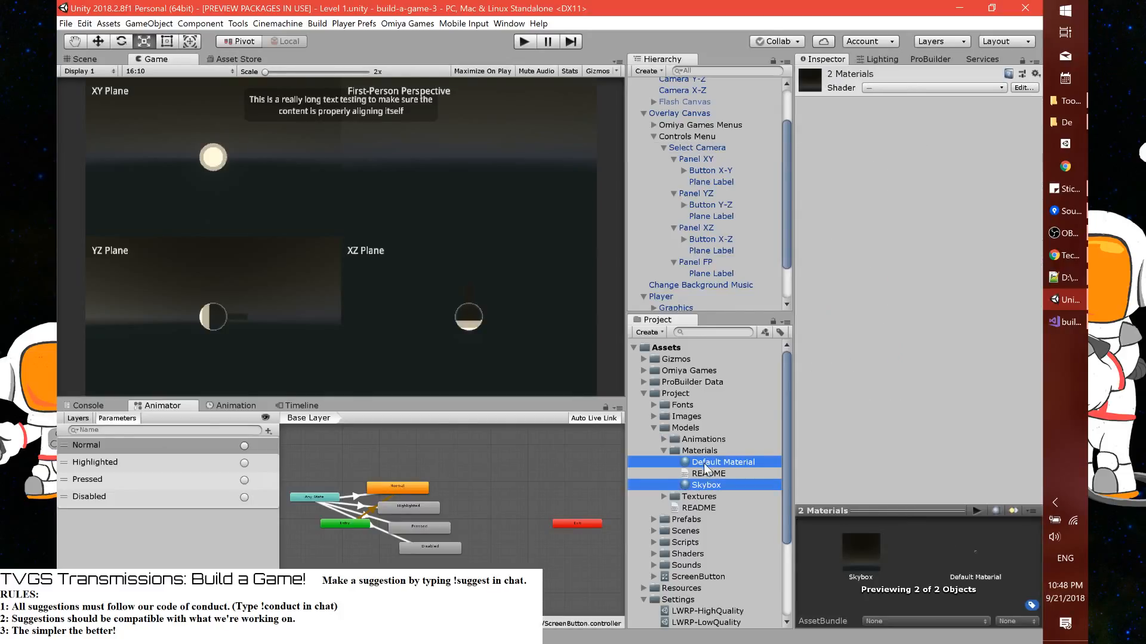
left_click_drag(707, 466, 681, 395)
left_click(671, 451)
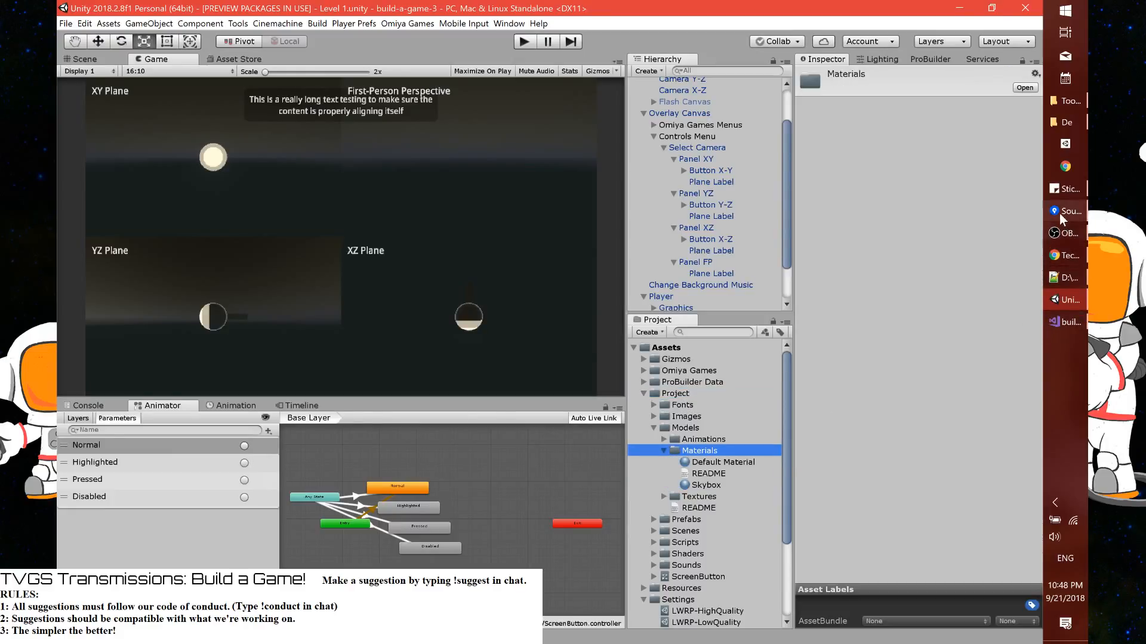
Switch to Sourcetree, stage all changed files and commit them with the message "Updating screen buttons to look nicer."
left_click(1058, 213)
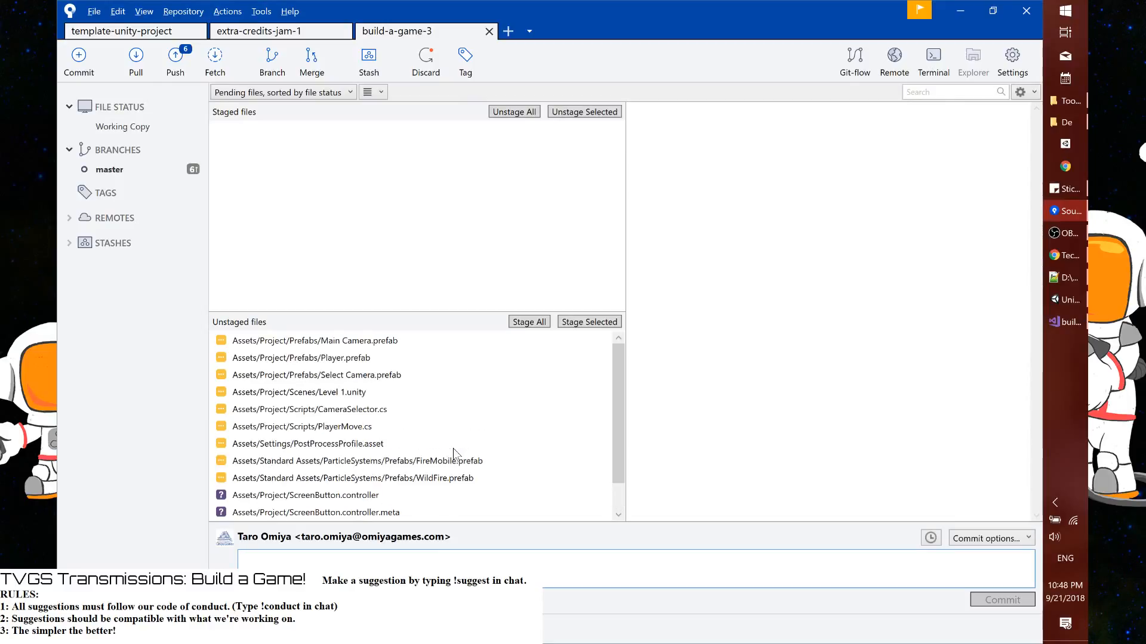
left_click(528, 322)
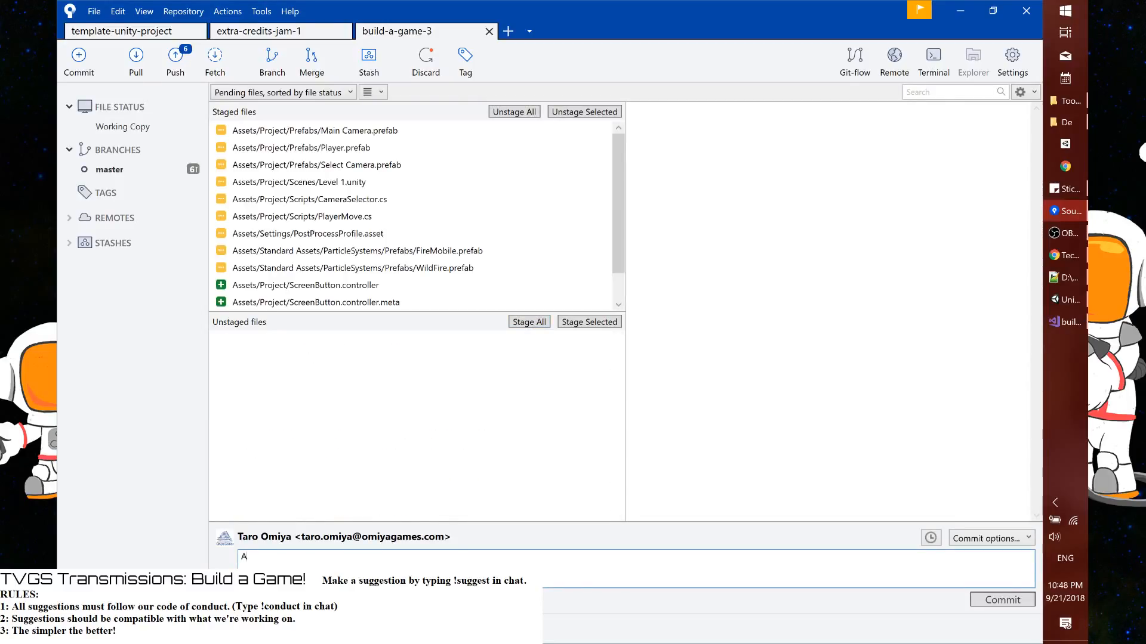
type("dding new")
key("ctrl+a")
type("Updating screen buttons to look nicer.")
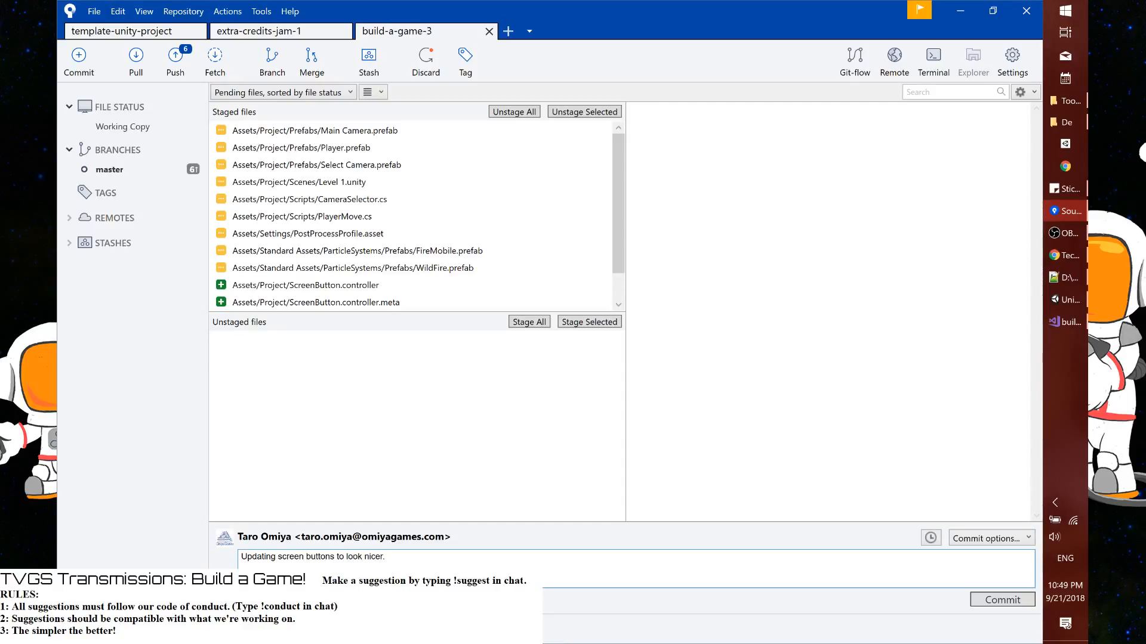
left_click(1002, 600)
Return to Unity, reveal the Materials folder in File Explorer and open Assets\Project in the other Explorer window
key("alt+Tab")
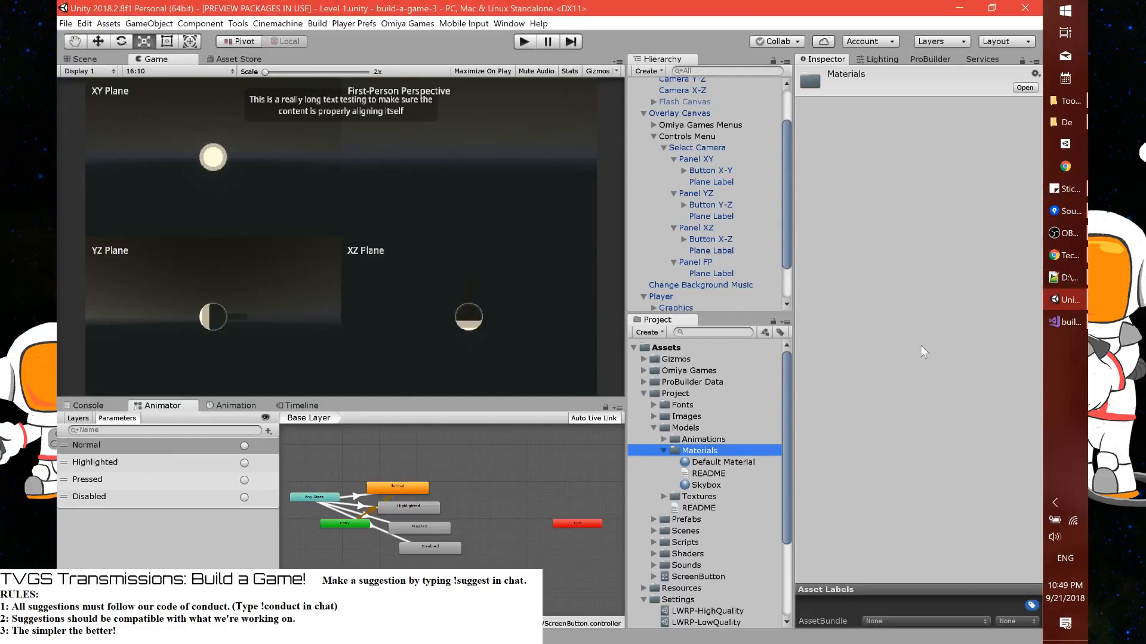
right_click(739, 450)
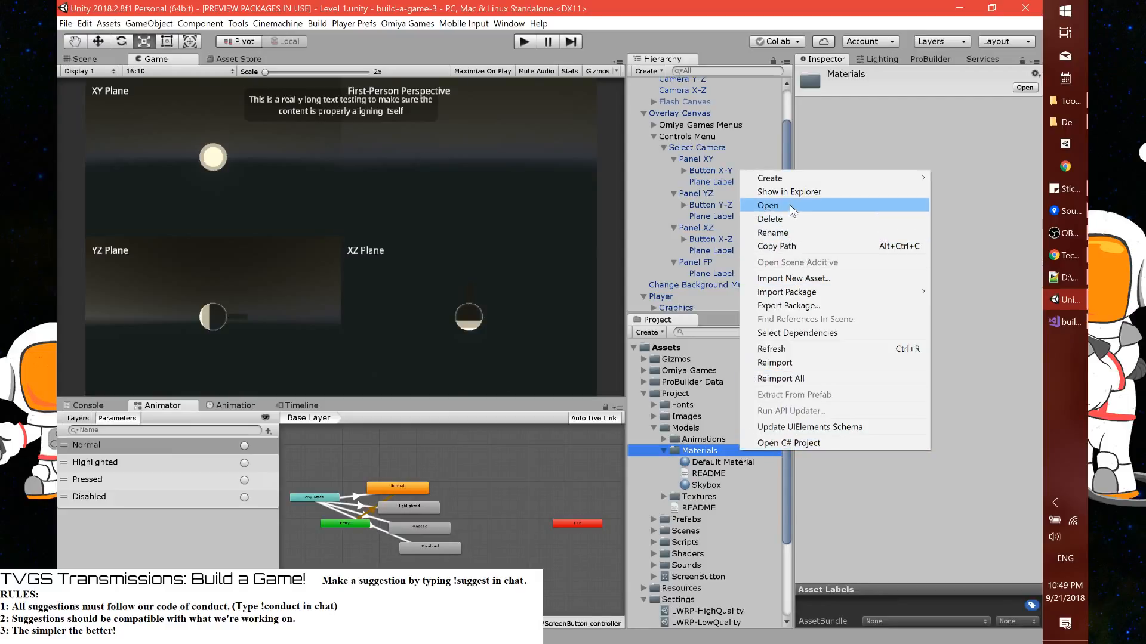
left_click(787, 193)
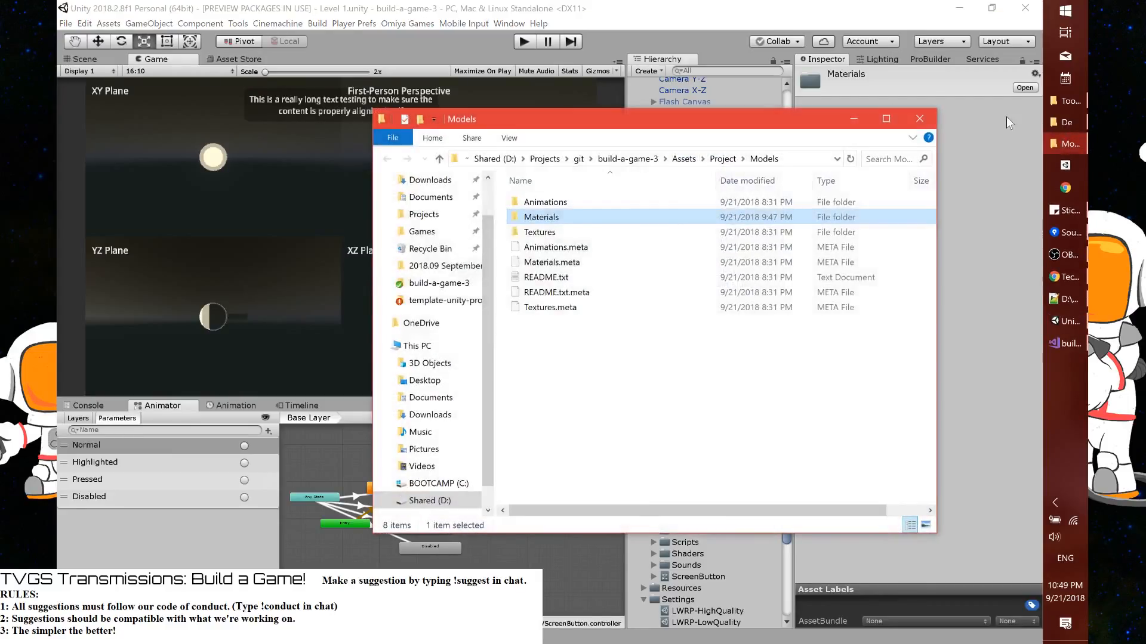
left_click(1056, 102)
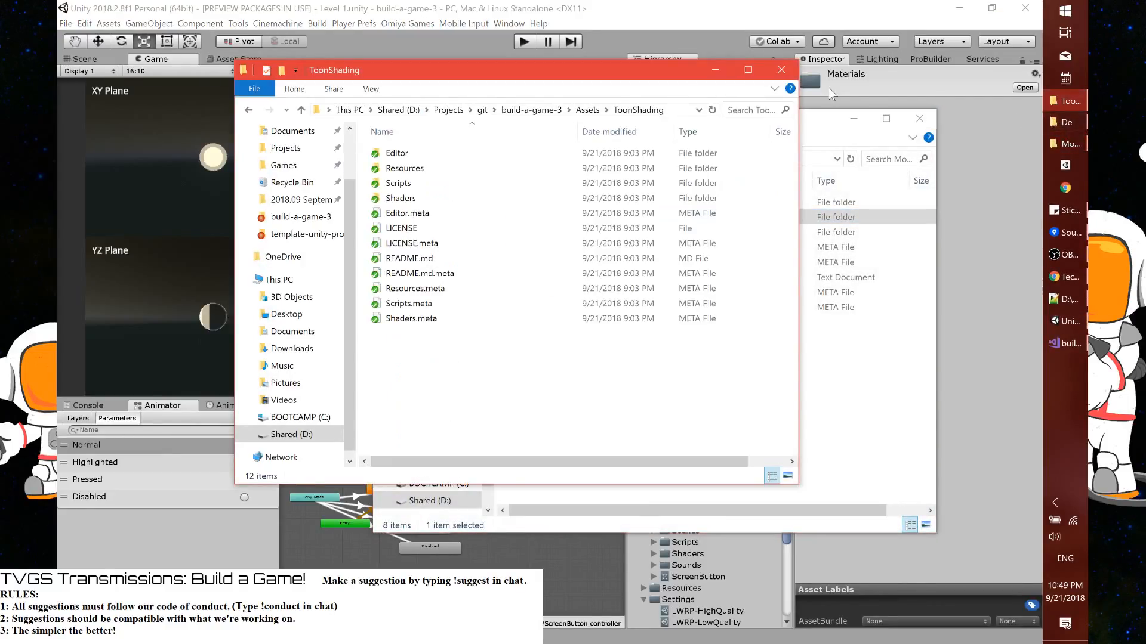
left_click(587, 110)
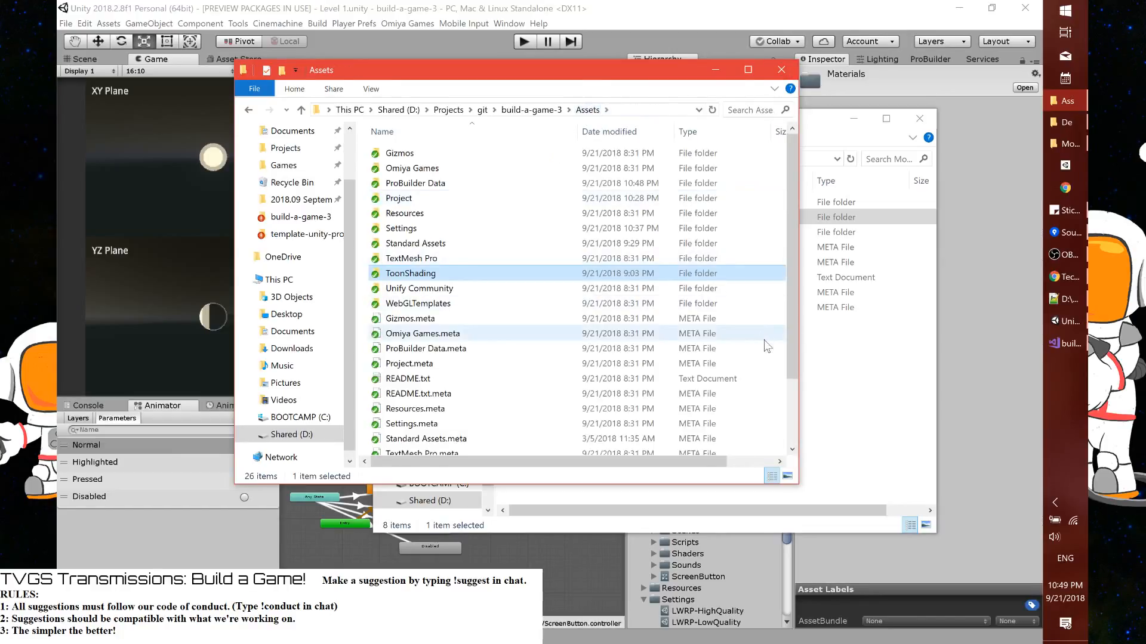
double_click(430, 202)
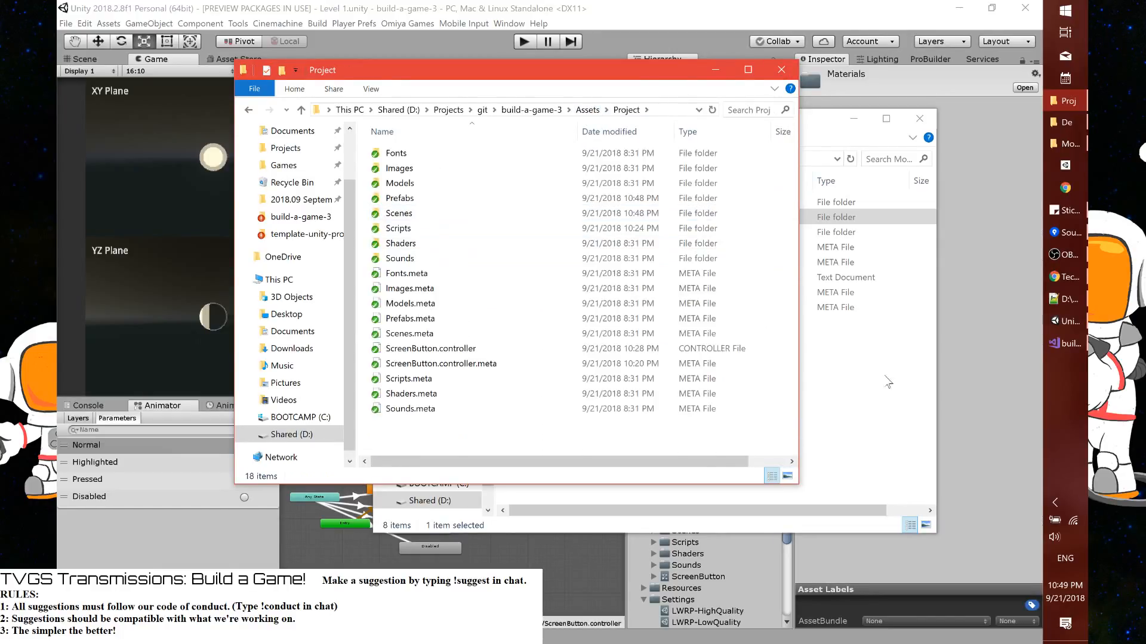
Git-move the Materials folder and Materials.meta from the Models folder into the Project folder
left_click(888, 382)
left_click(544, 220)
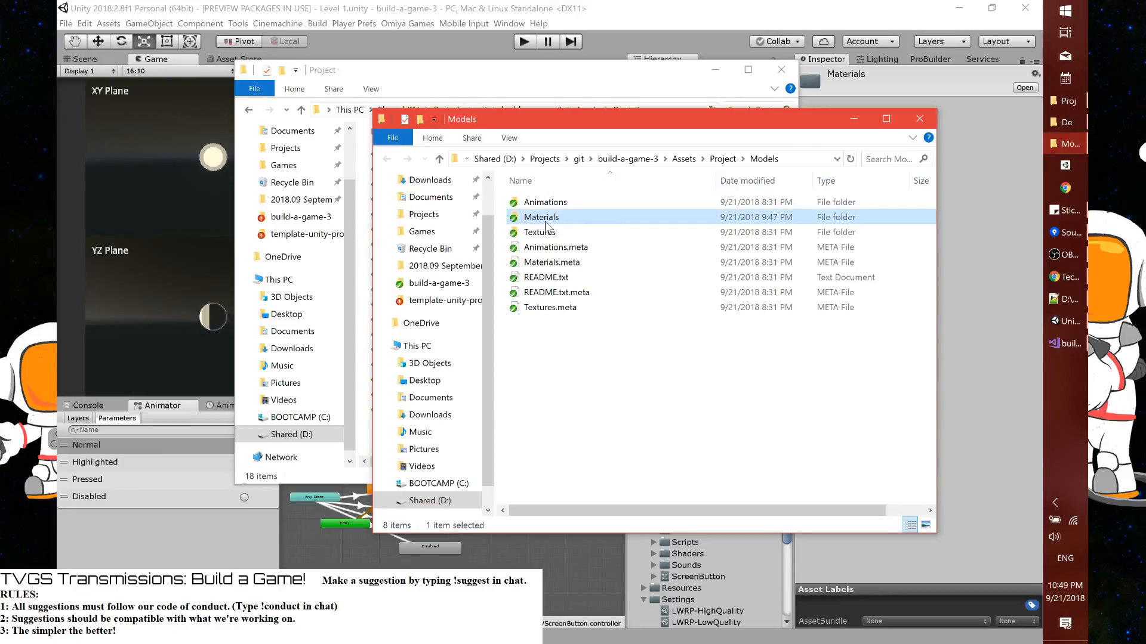
left_click(545, 263, "ctrl")
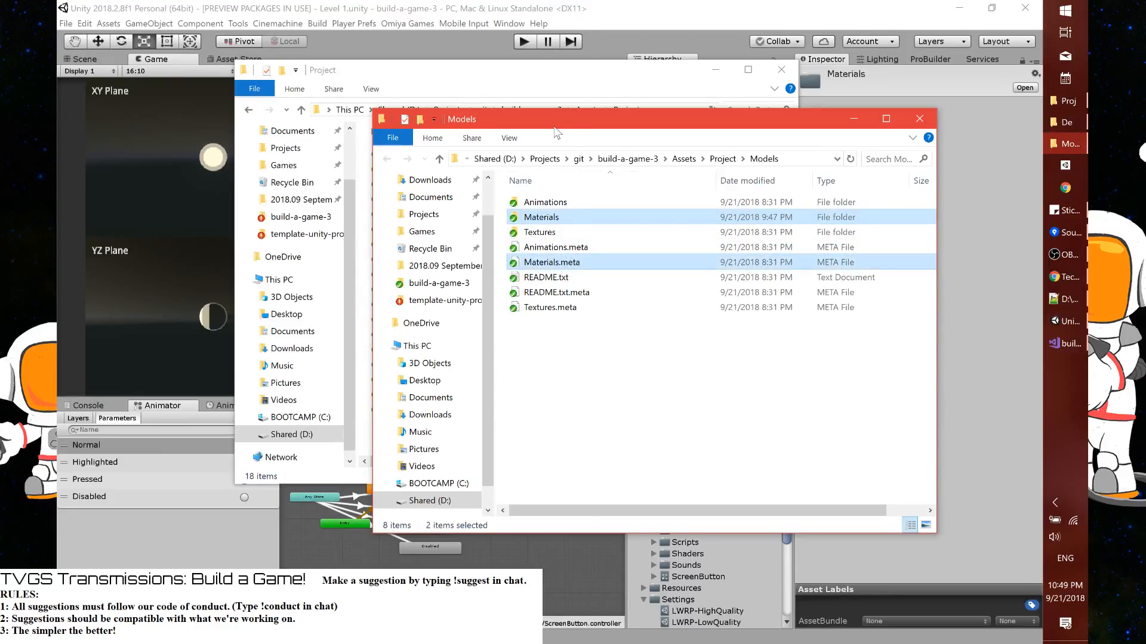
left_click_drag(555, 133, 785, 137)
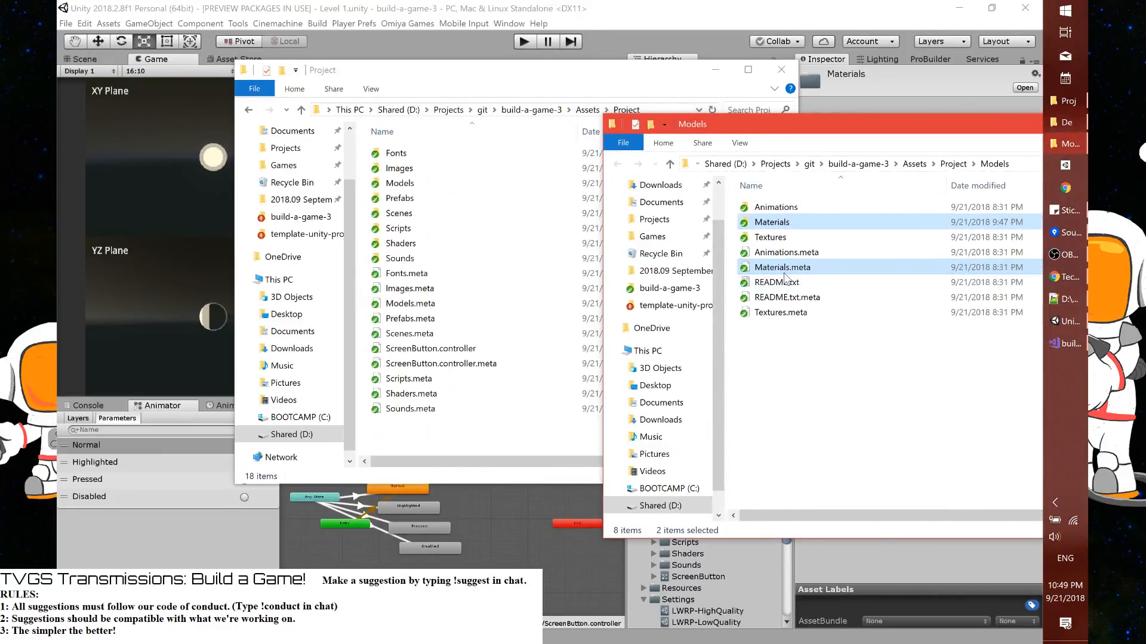
right_click_drag(785, 275, 465, 429)
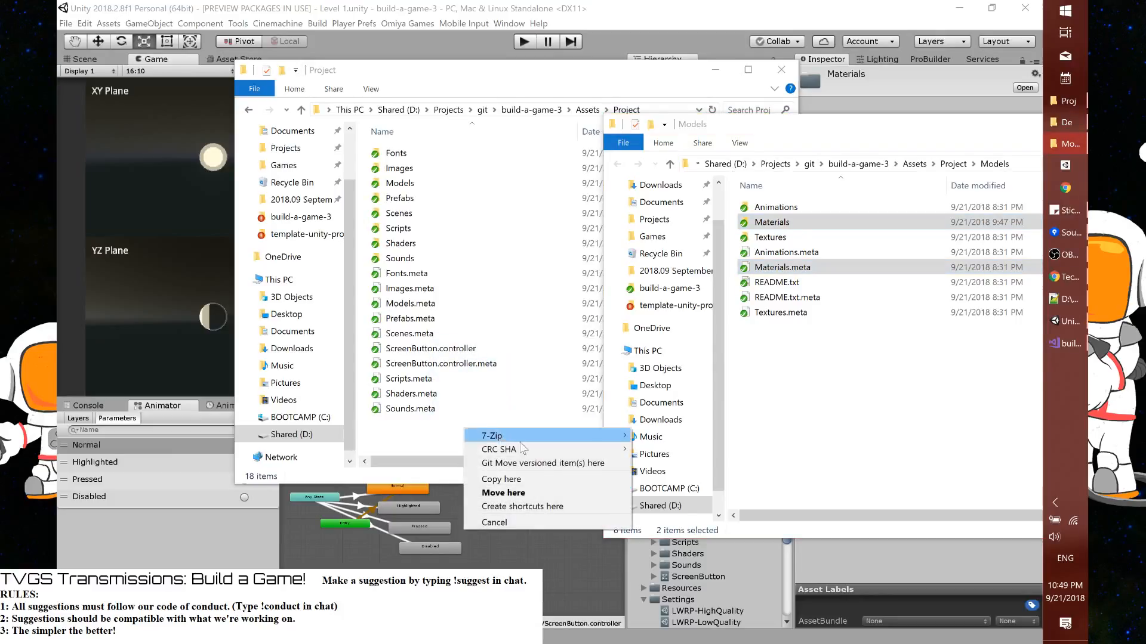
left_click(549, 463)
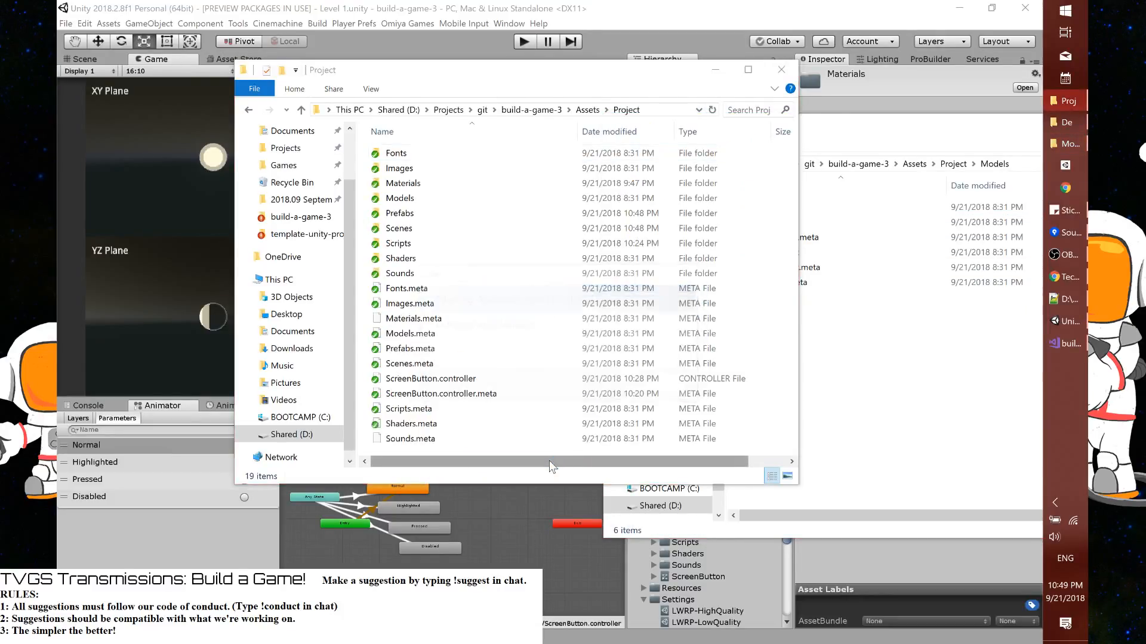
Switch to Sourcetree and commit the staged moves with the message "Moving materials to project folder."
left_click(1063, 232)
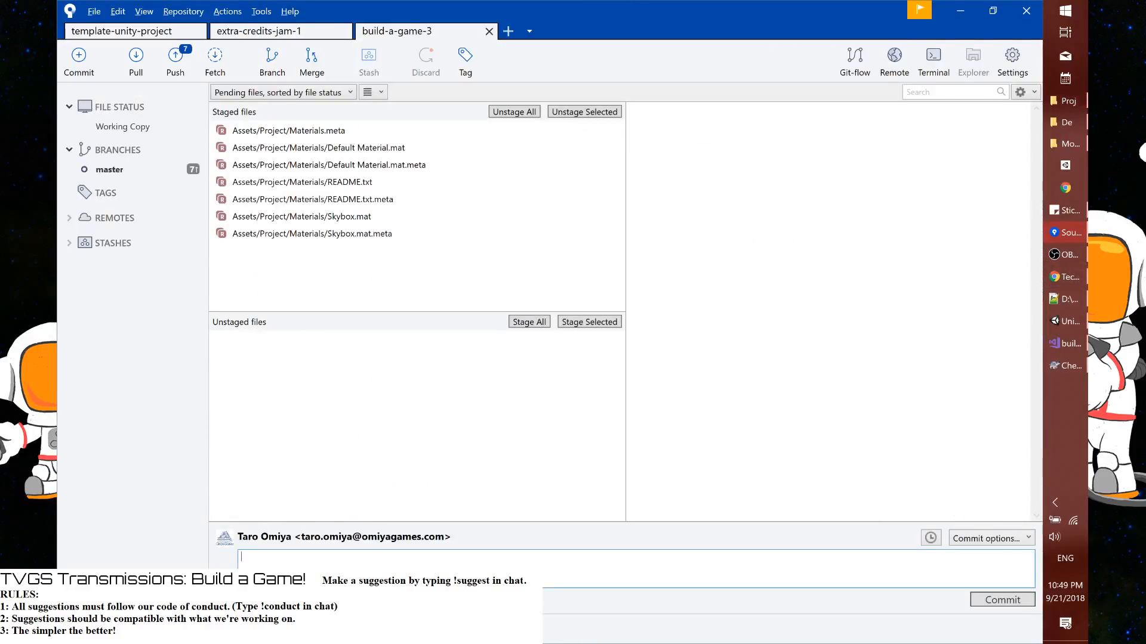
type("Moving")
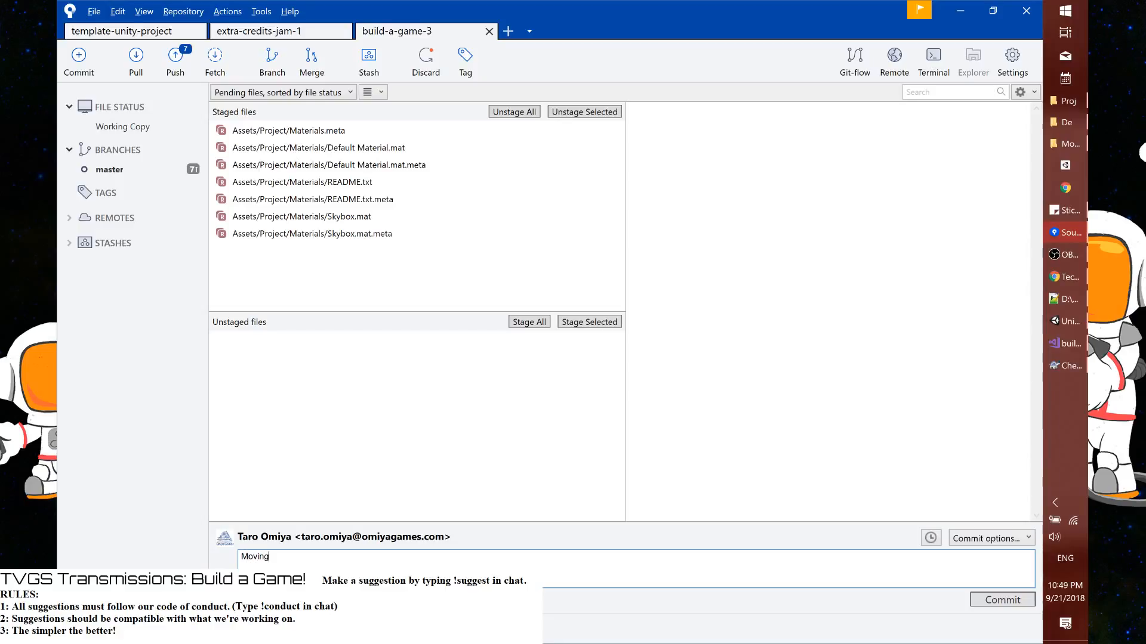
type(" materials to project folder.")
left_click(1002, 600)
Switch back to Unity and check the Materials folder's location in the project assets
left_click(573, 322)
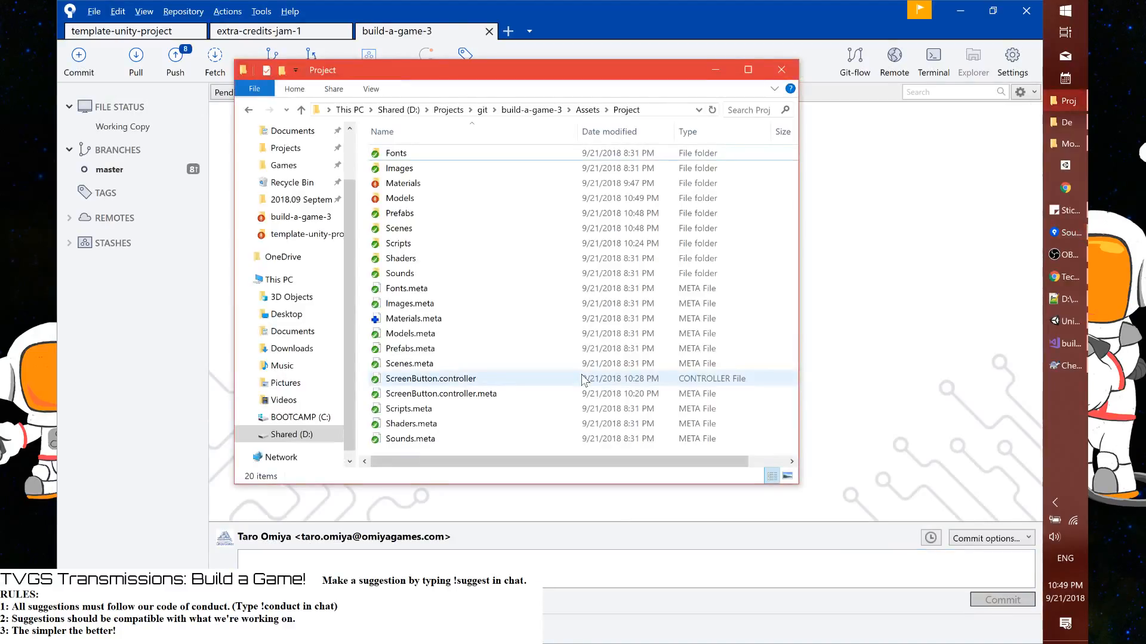
key("alt+Tab")
key("Tab")
key("alt+Tab")
key("Tab")
key("Tab")
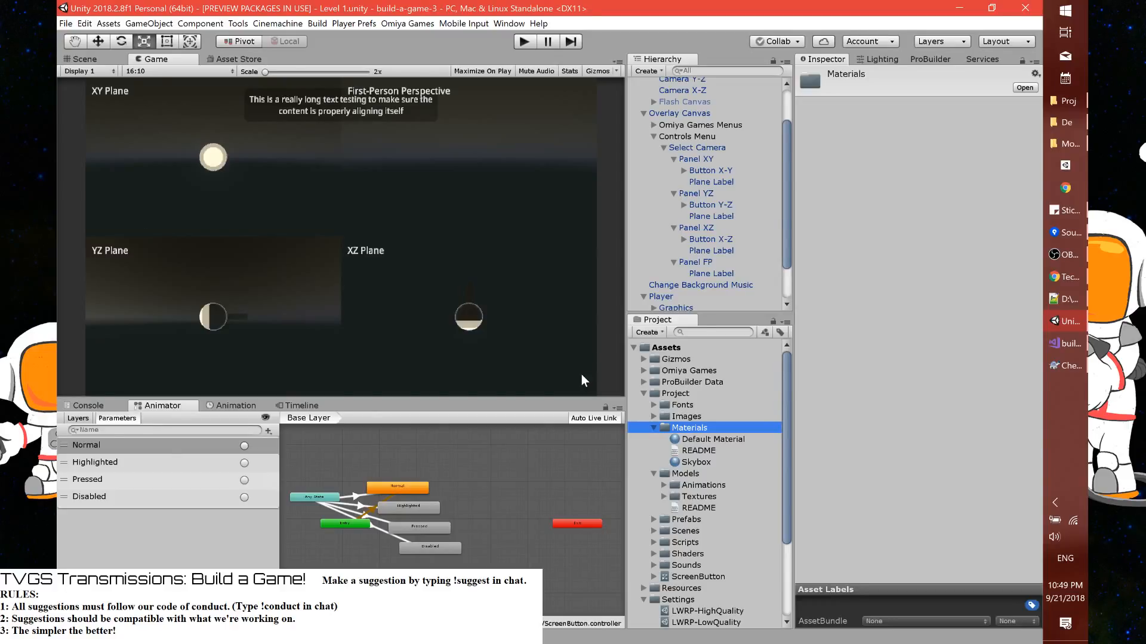
Check the Twitch stream chat in Chrome, close the downloads bar and return to Unity
left_click(1074, 279)
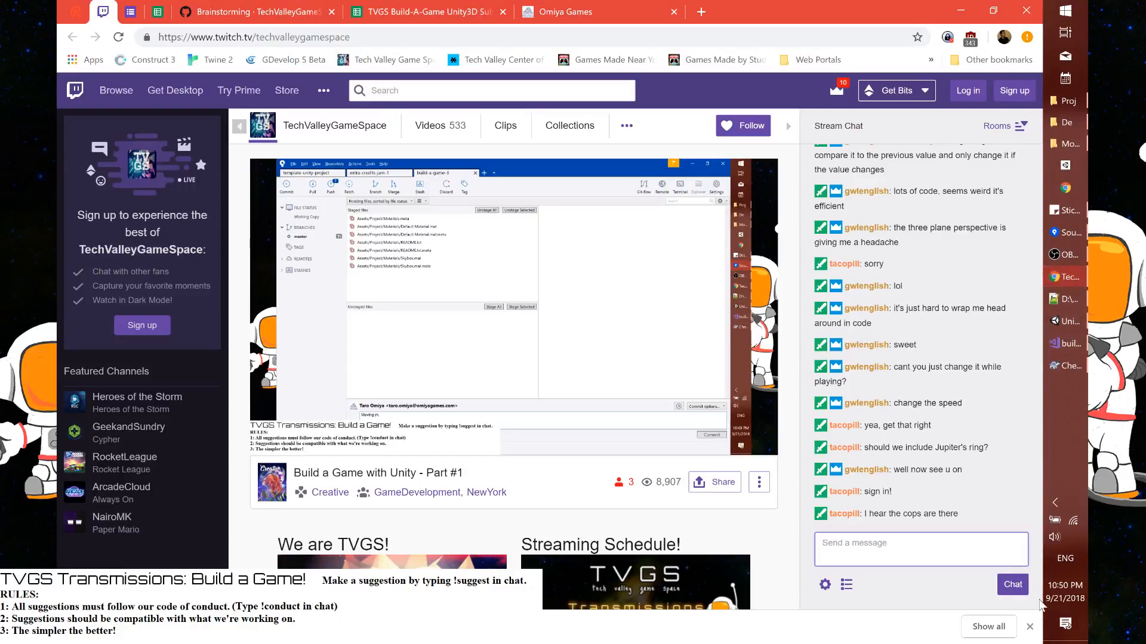
left_click(1028, 626)
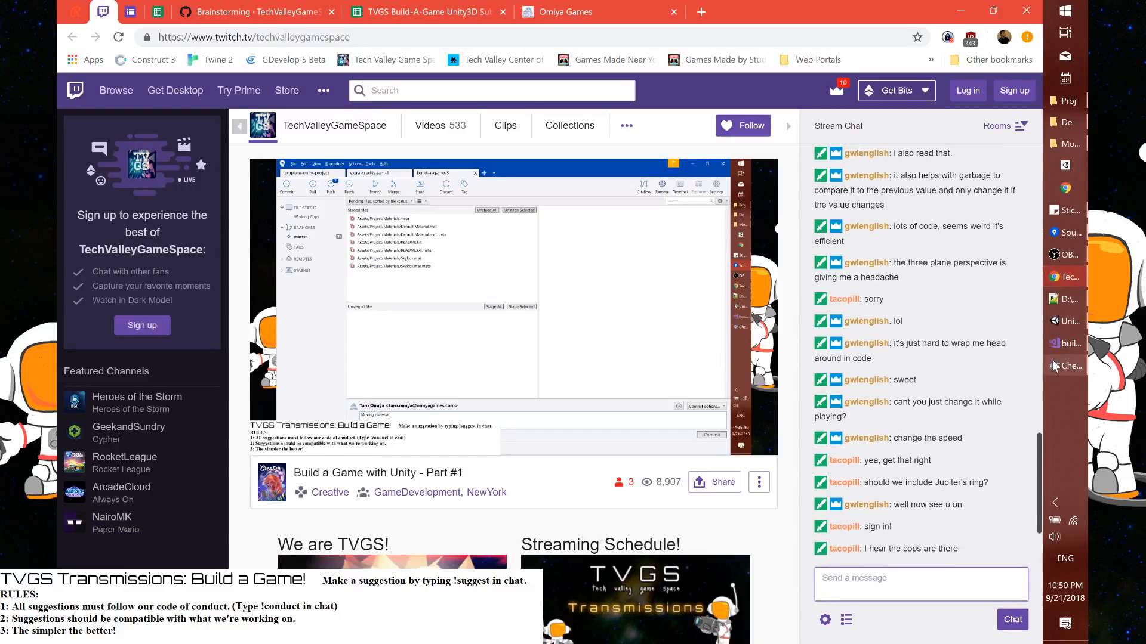
left_click(1065, 321)
Look through the download list in TortoiseGit's update window and close the window without downloading
left_click(1065, 363)
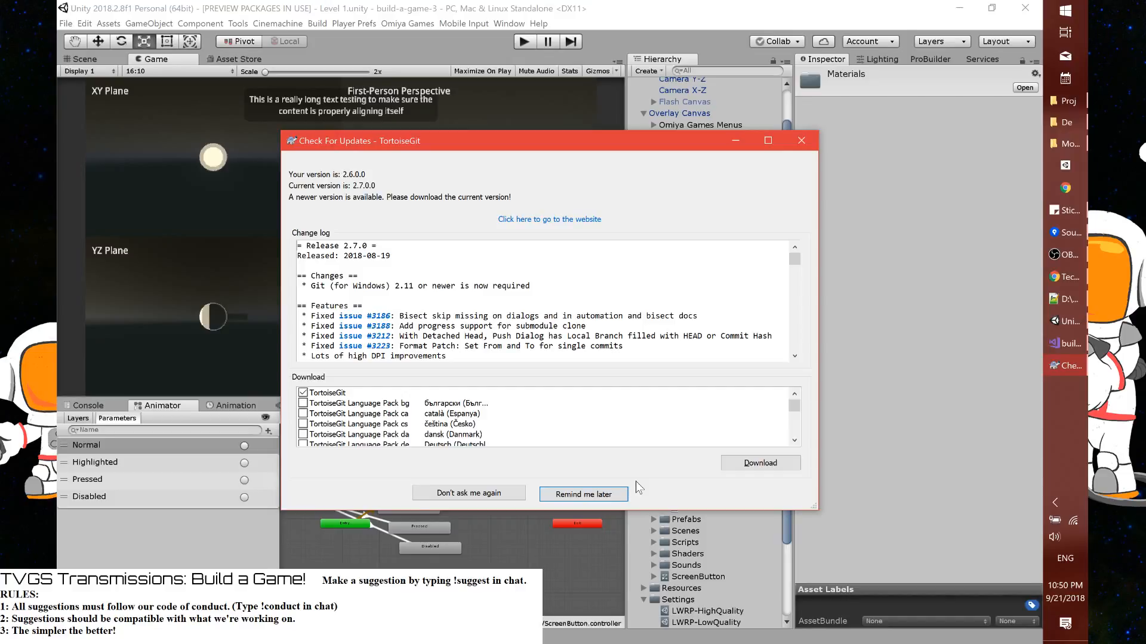
scroll(410, 434, "down", 7)
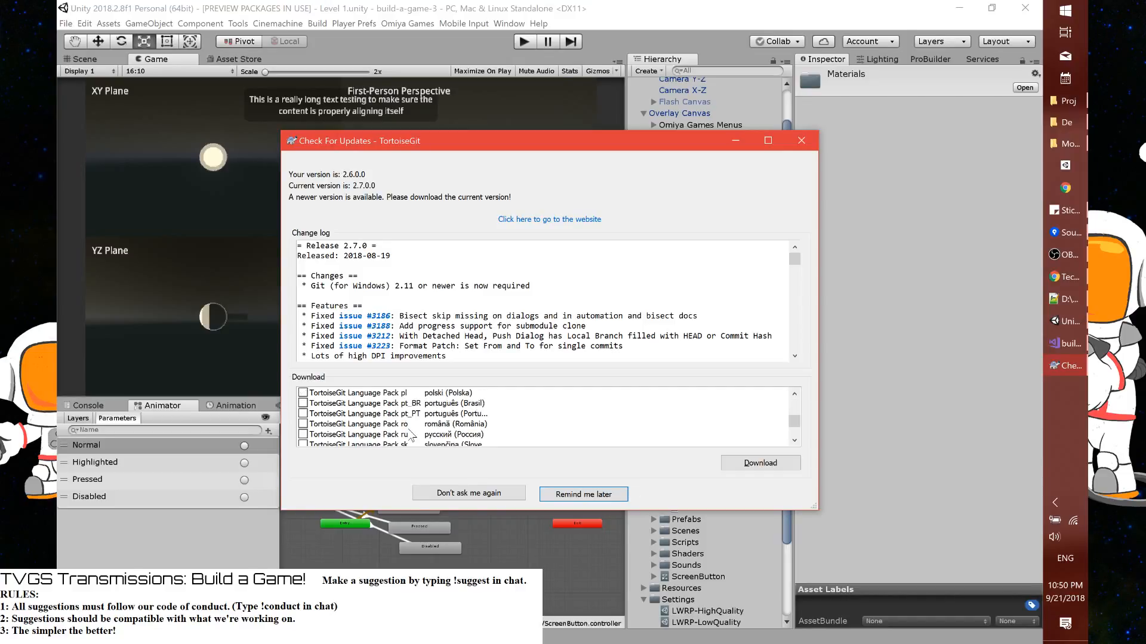
scroll(410, 434, "up", 7)
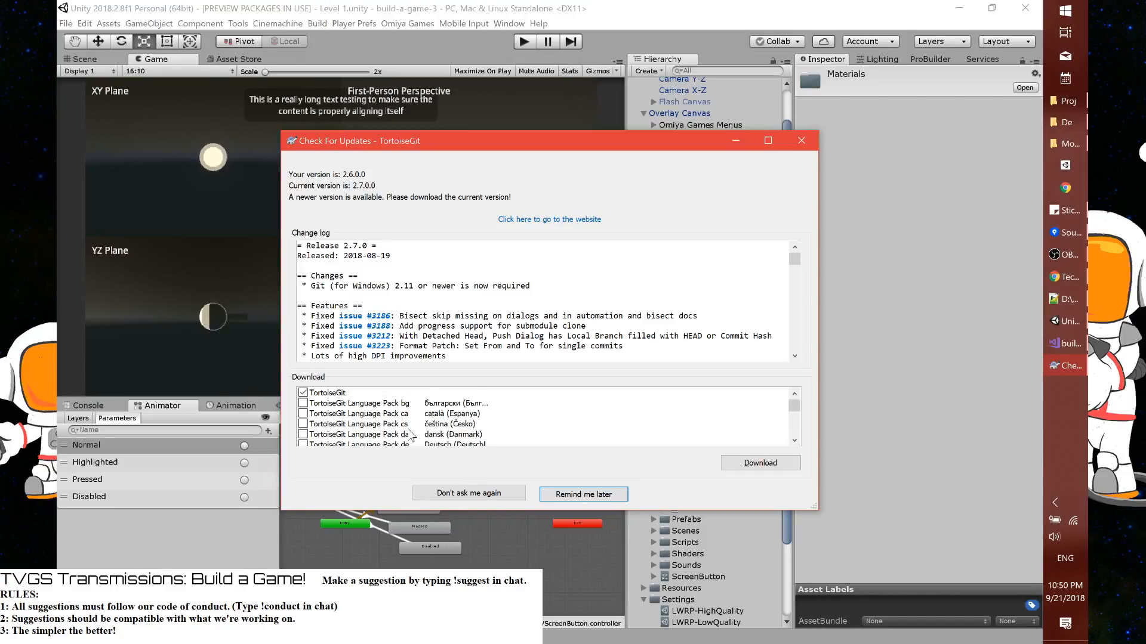
left_click(808, 139)
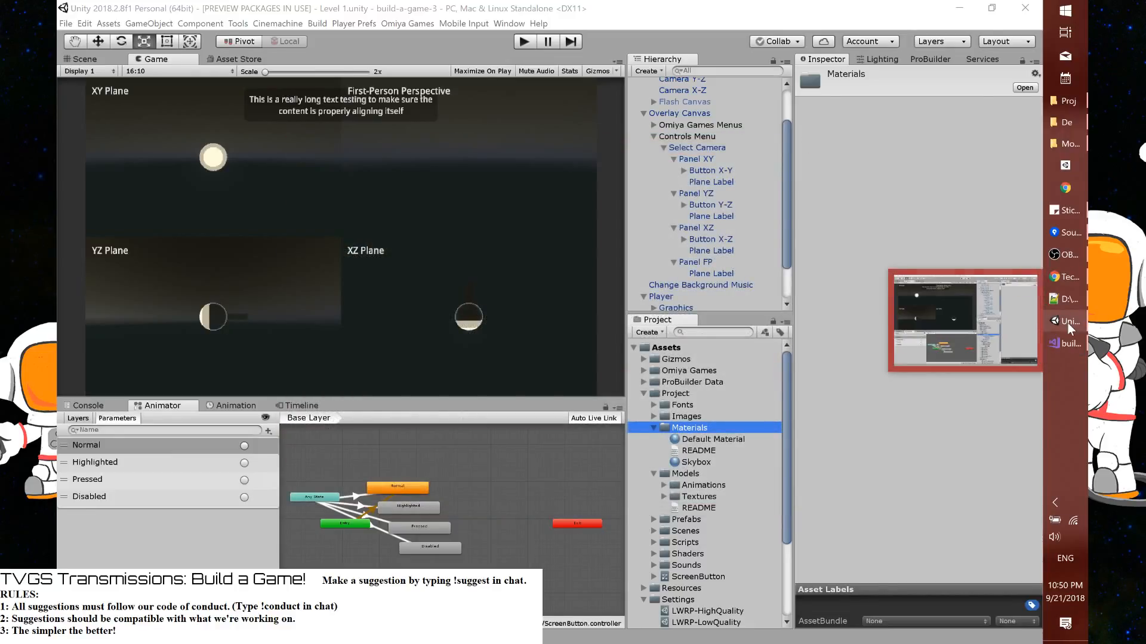
Check Sourcetree for pending changes, return to Unity and start play mode
left_click(1072, 235)
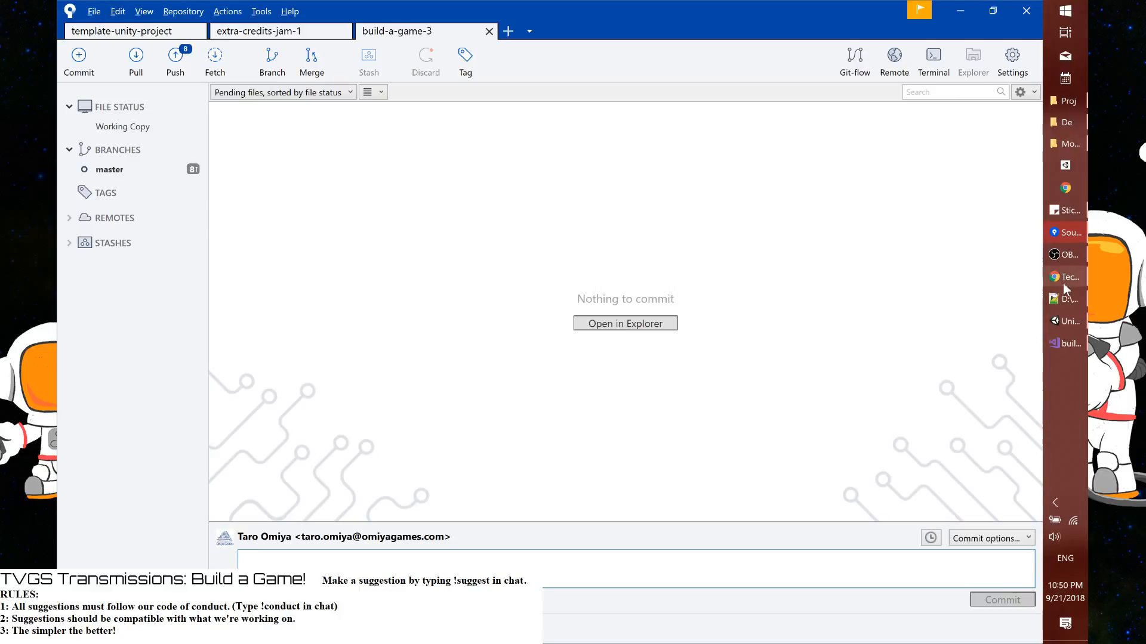
left_click(1067, 316)
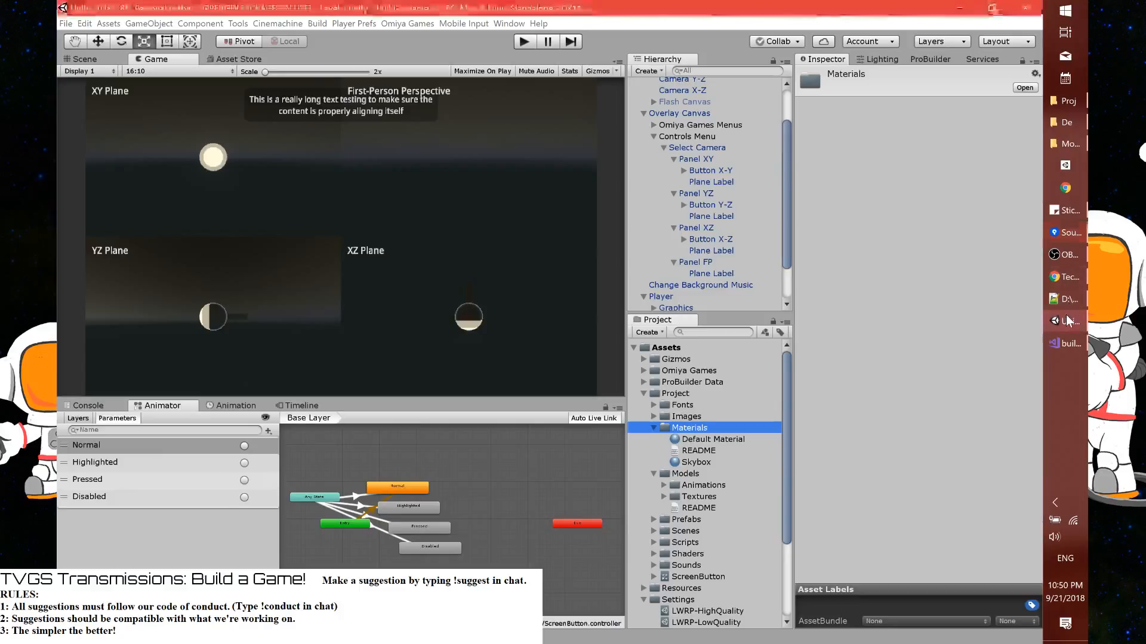
left_click(517, 39)
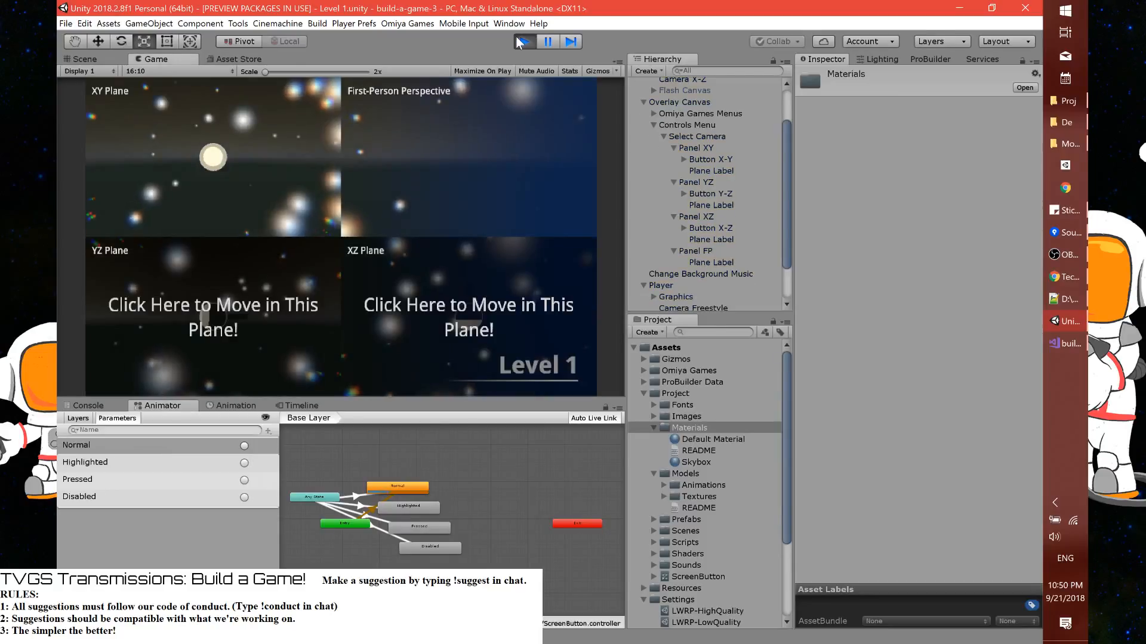
Stop play mode and expand the Materials folder under Project to review its assets
left_click(516, 39)
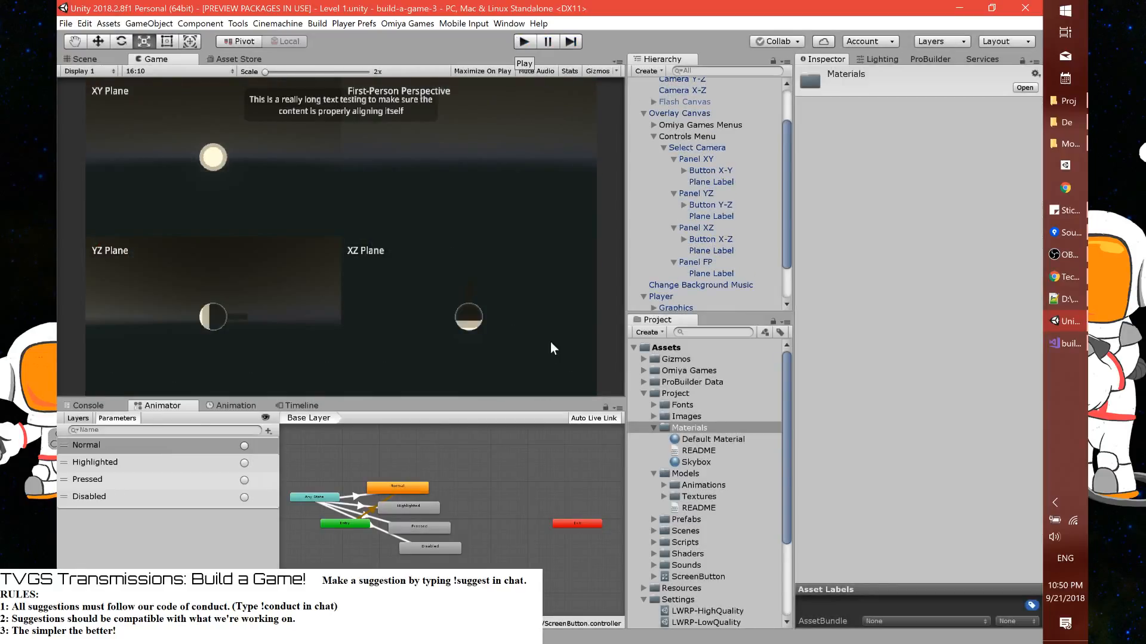
scroll(709, 524, "down", 3)
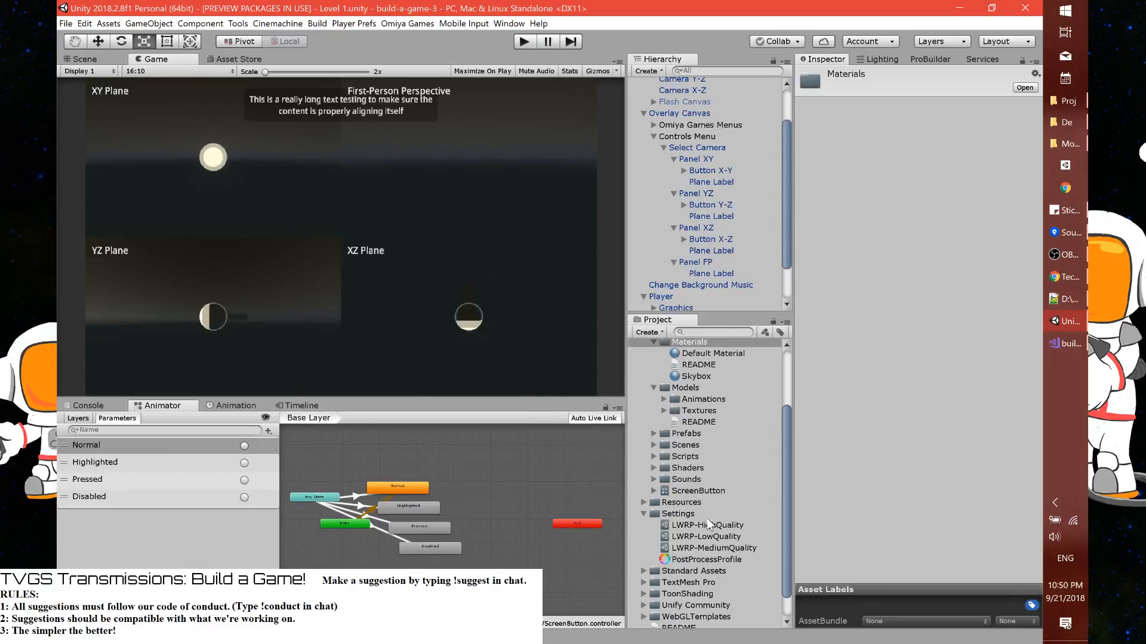
scroll(709, 525, "up", 2)
left_click(653, 392)
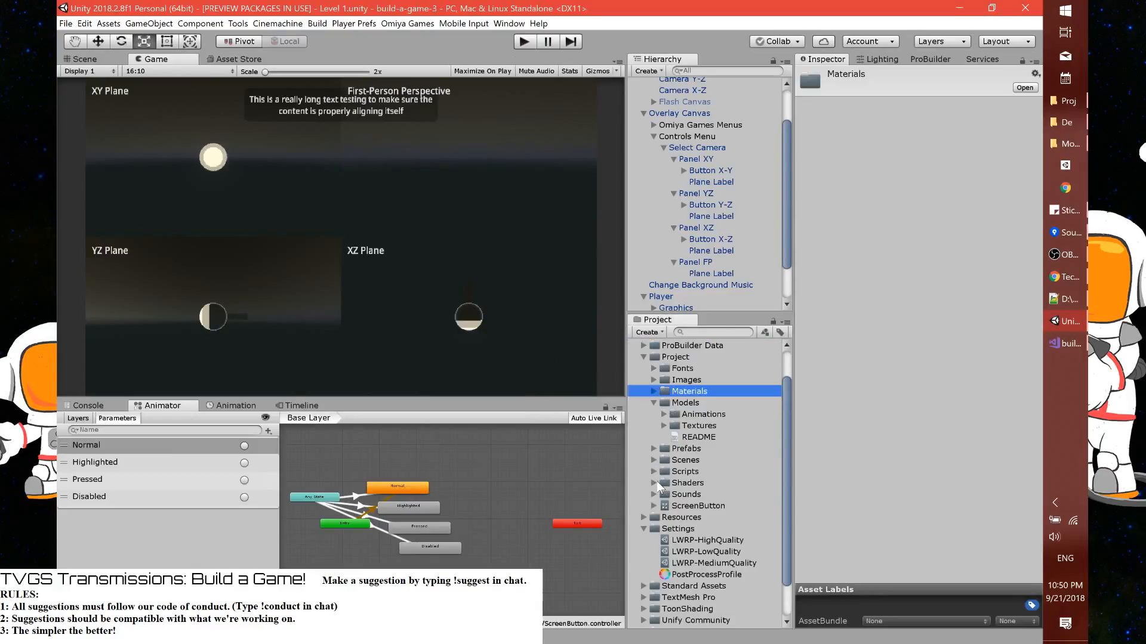
scroll(657, 482, "down", 2)
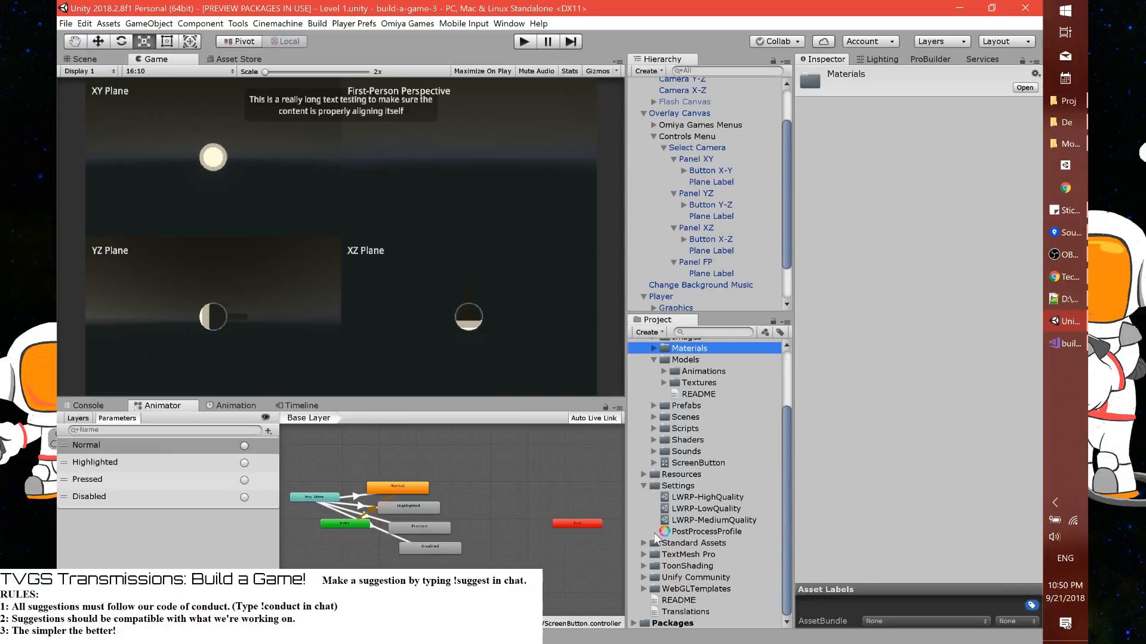
scroll(654, 532, "up", 3)
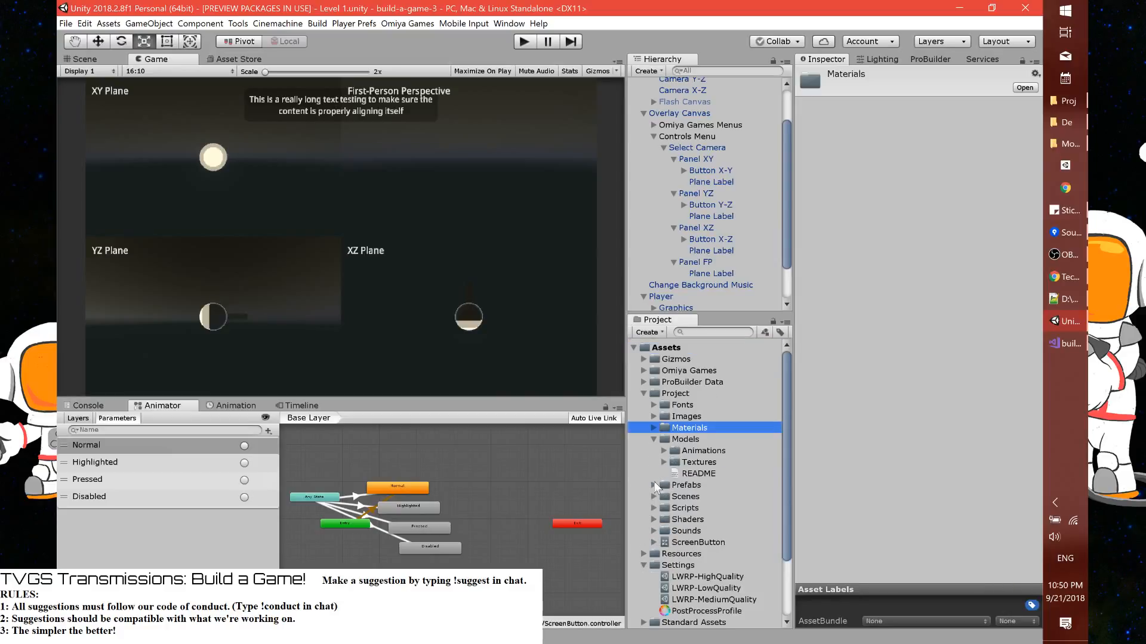
left_click(653, 428)
Create a new material named Outline Font Material in the Materials folder
right_click(685, 430)
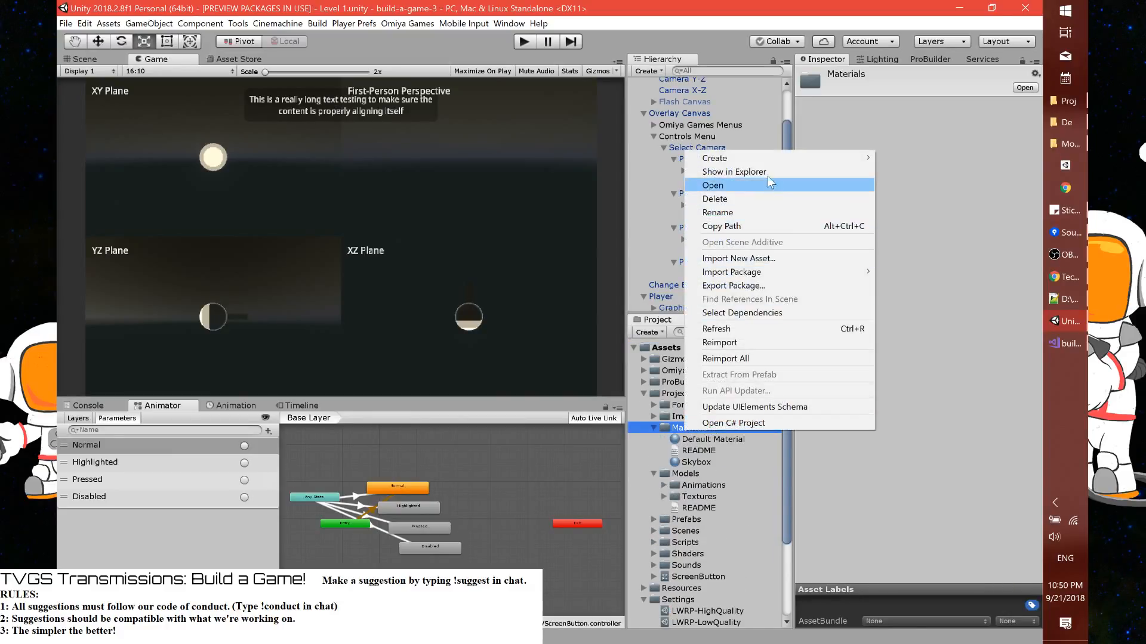
mouse_move(764, 161)
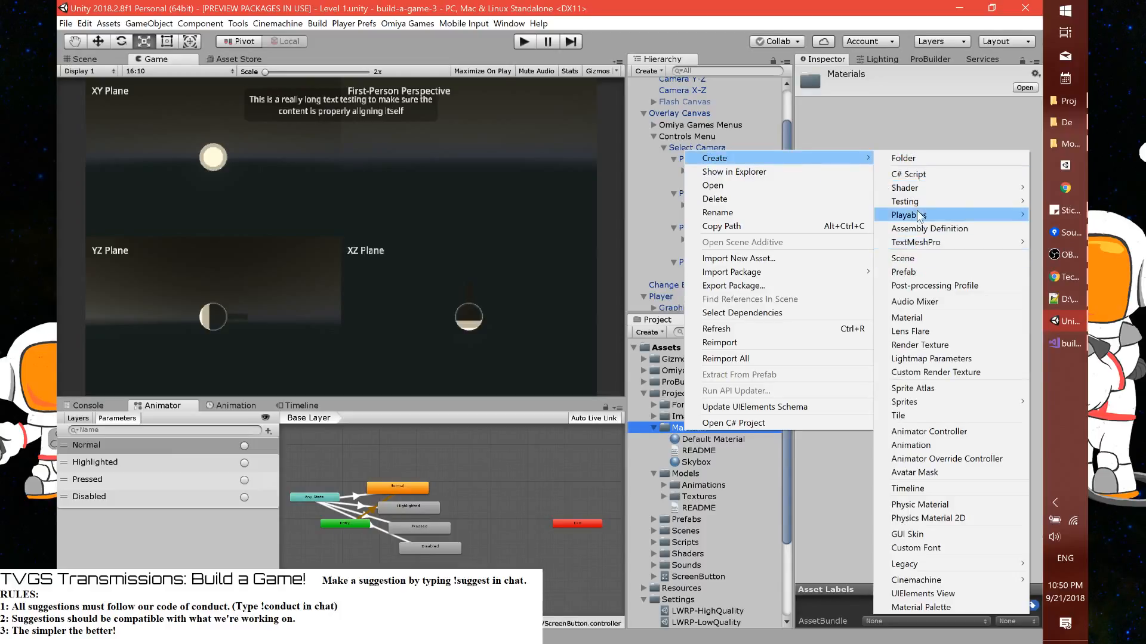
left_click(916, 317)
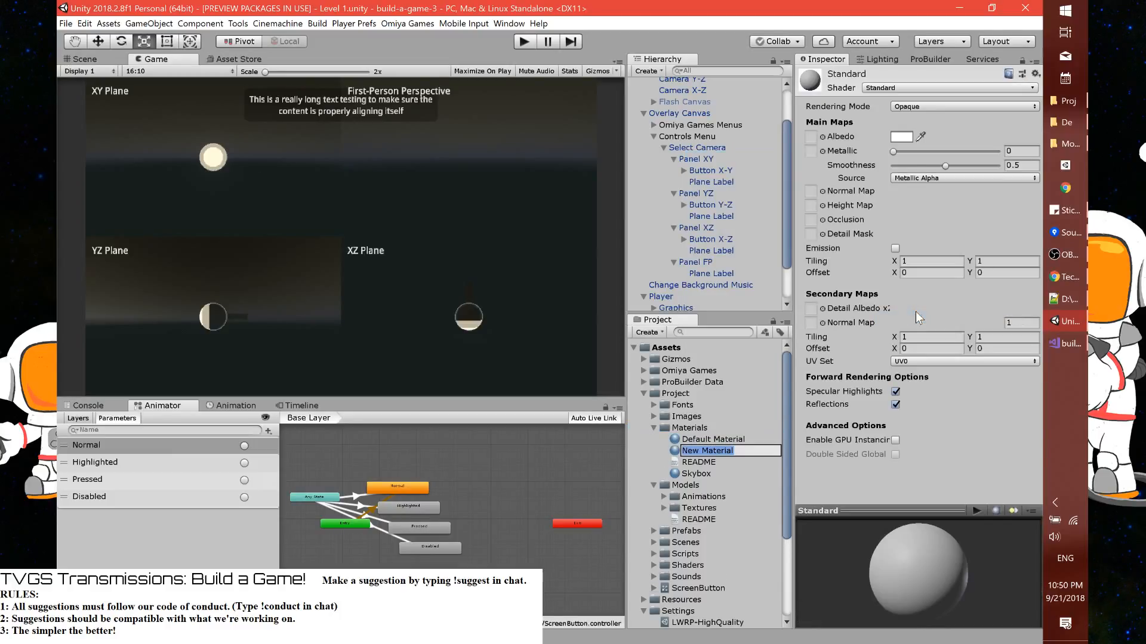
type("Outline Font Materia")
key("Return")
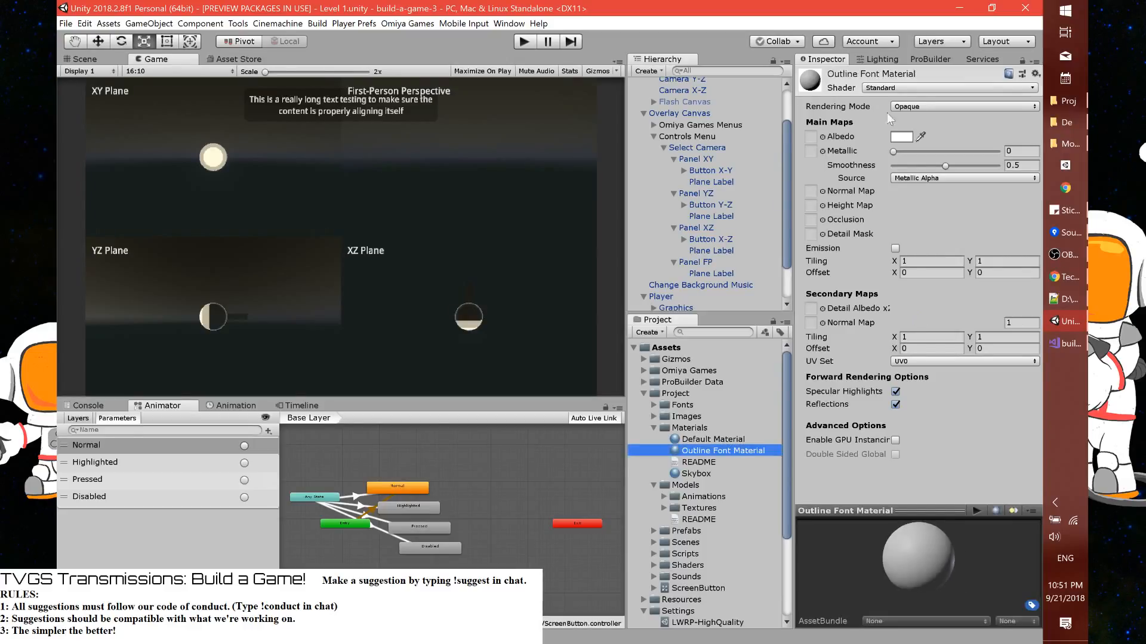
left_click(885, 89)
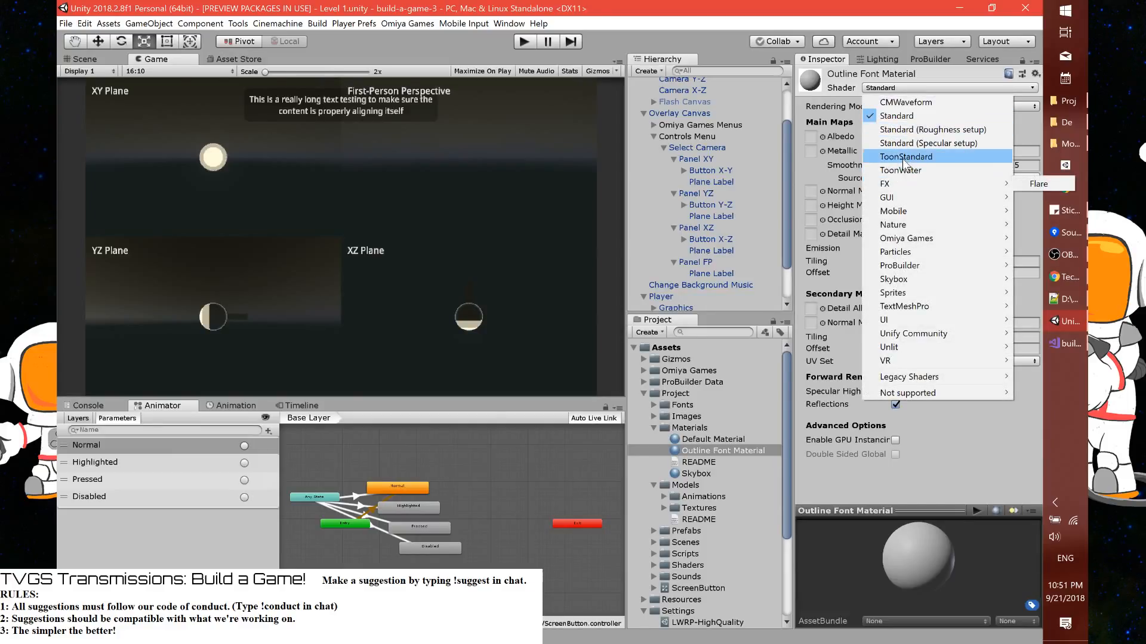
mouse_move(914, 311)
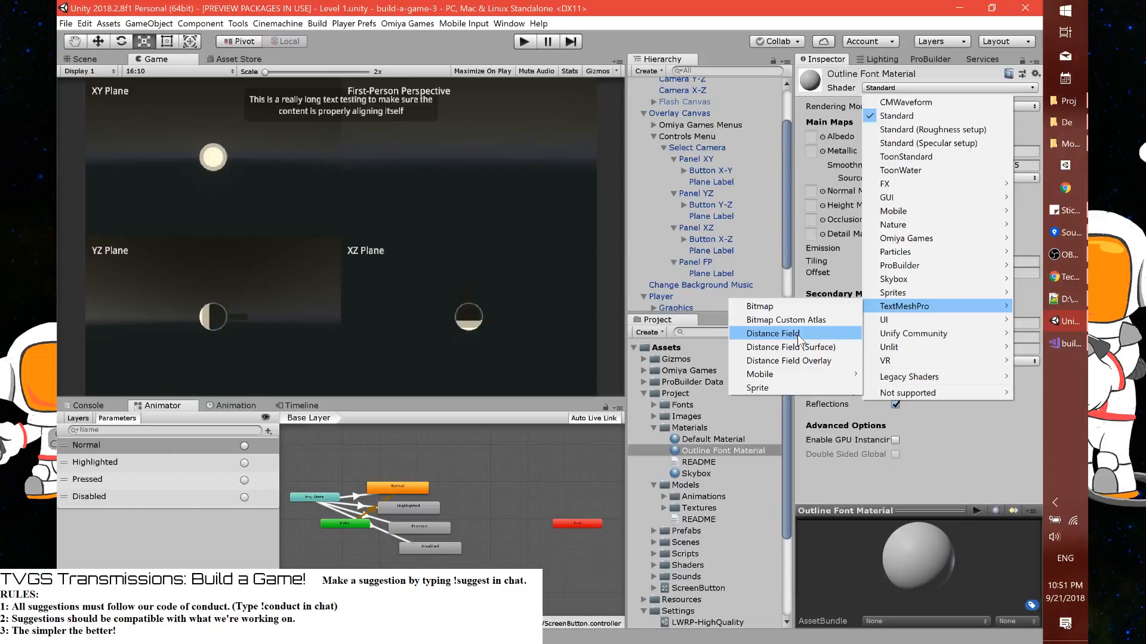
left_click(820, 473)
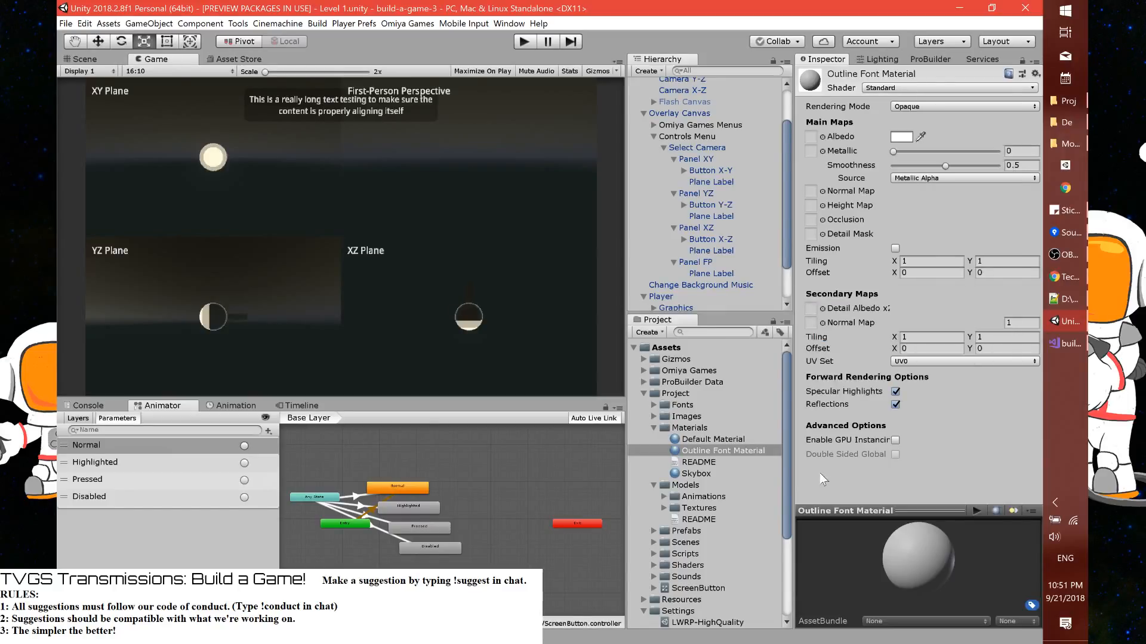
Look through the TextMesh Pro folder and its Resources subfolders for an existing font material
scroll(724, 423, "down", 4)
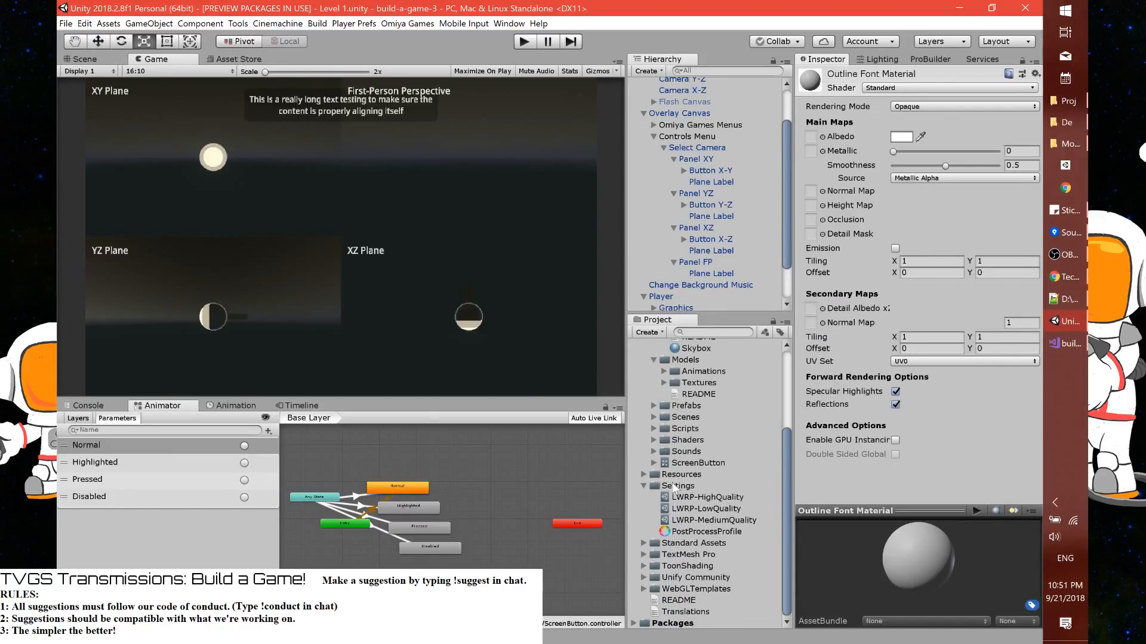
left_click(644, 554)
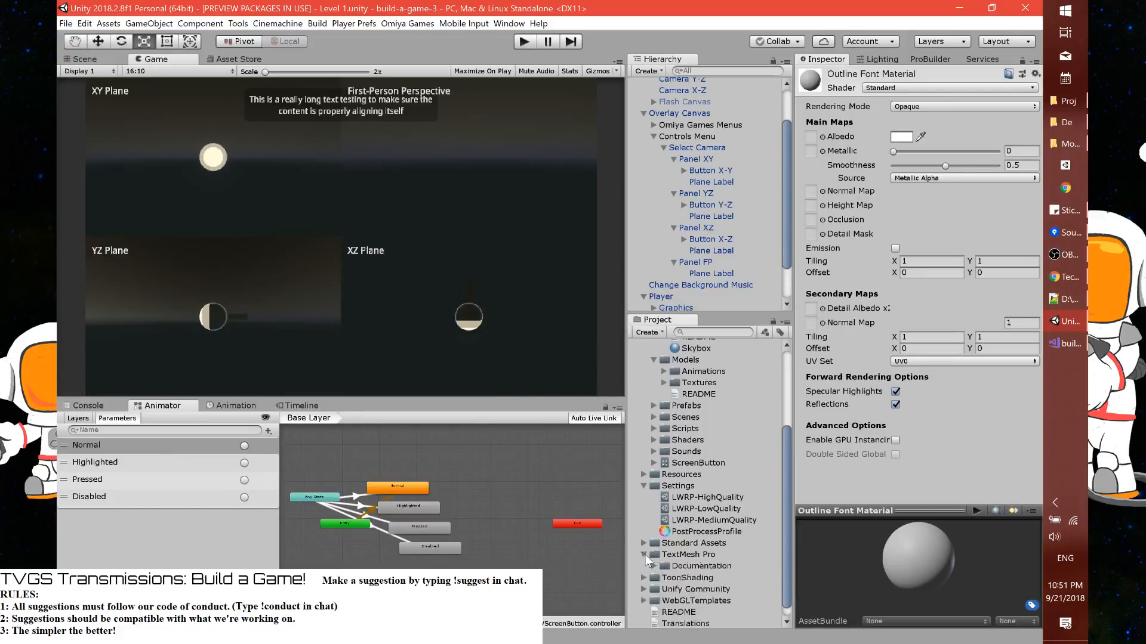
left_click(653, 532)
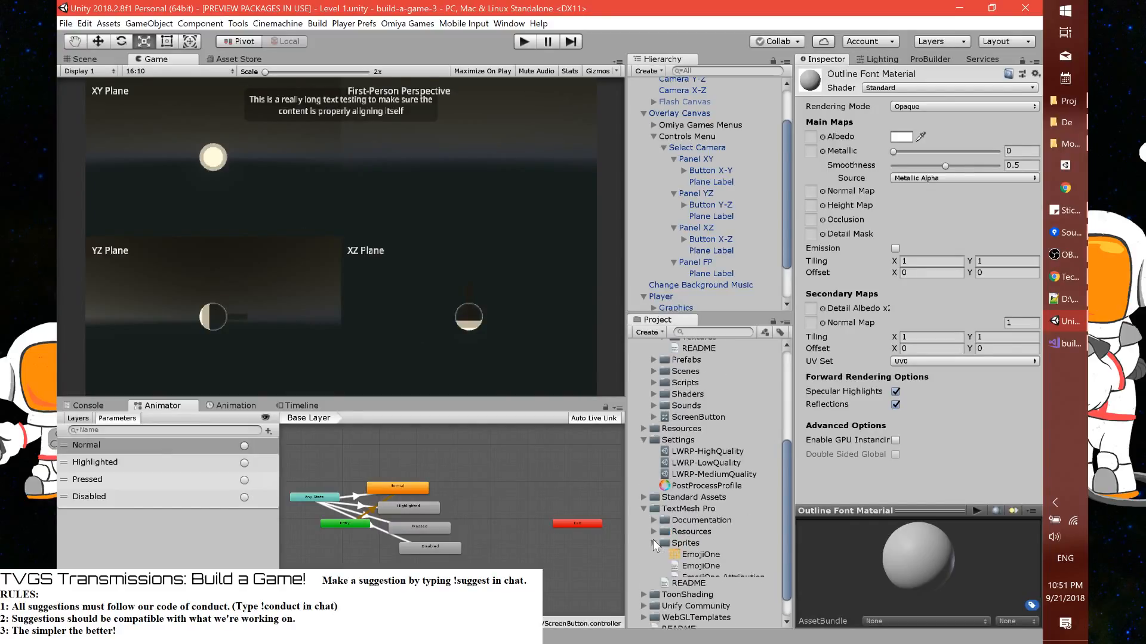
scroll(661, 537, "down", 2)
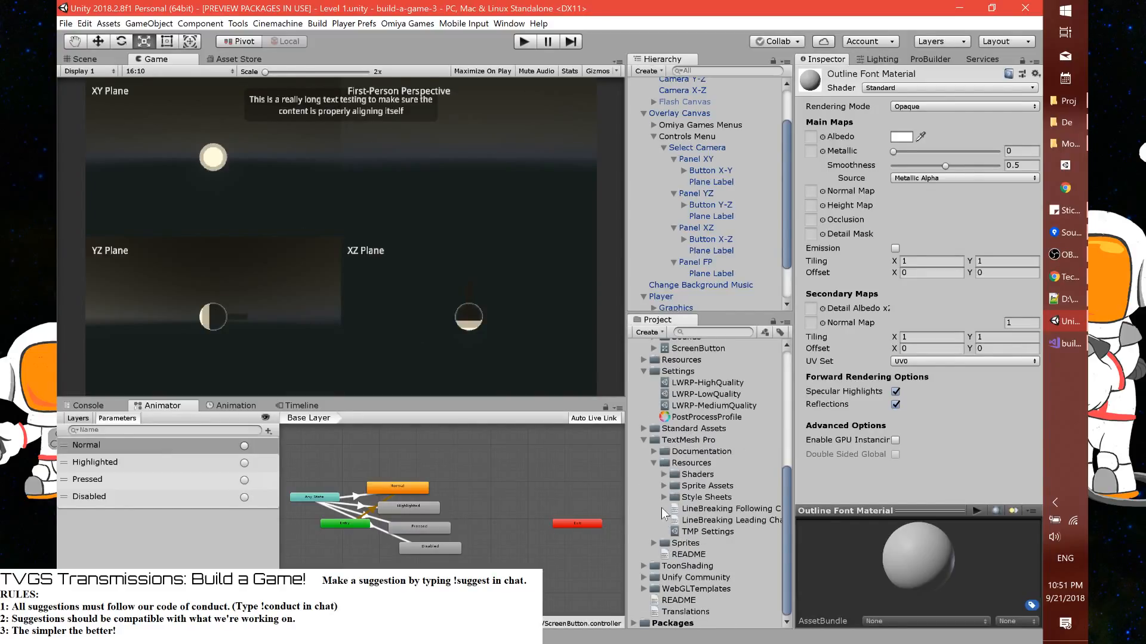
left_click(663, 486)
left_click(664, 488)
left_click(664, 475)
left_click(664, 474)
left_click(645, 439)
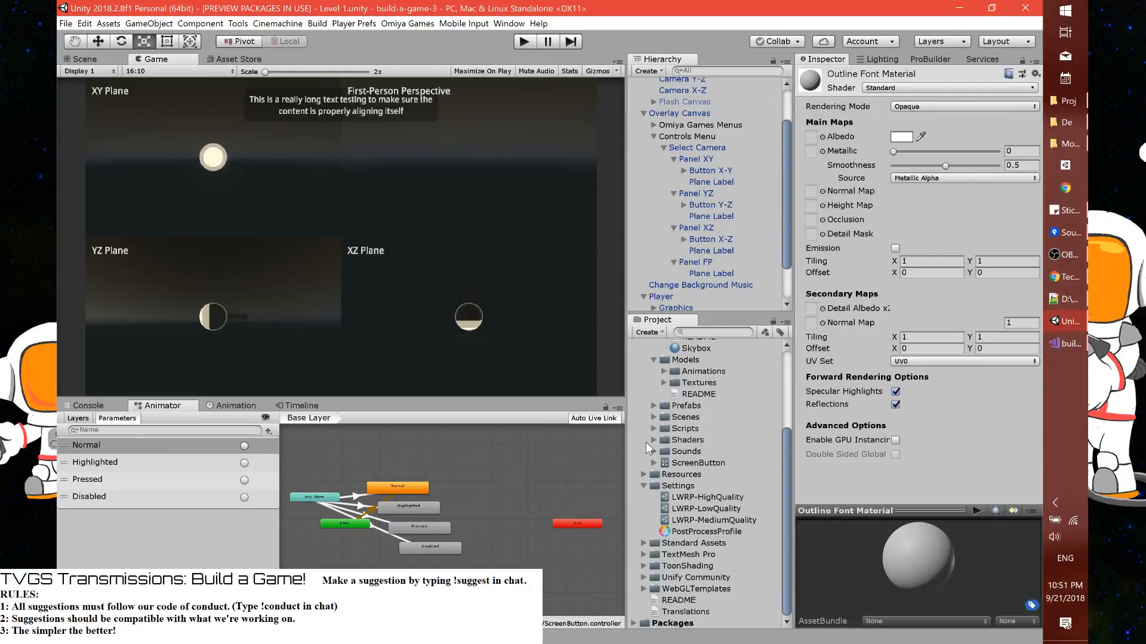
Inspect the NotoSansDisplay-Bold SDF Material in the Fonts & Materials folder under Resources and widen the project asset list
left_click(644, 474)
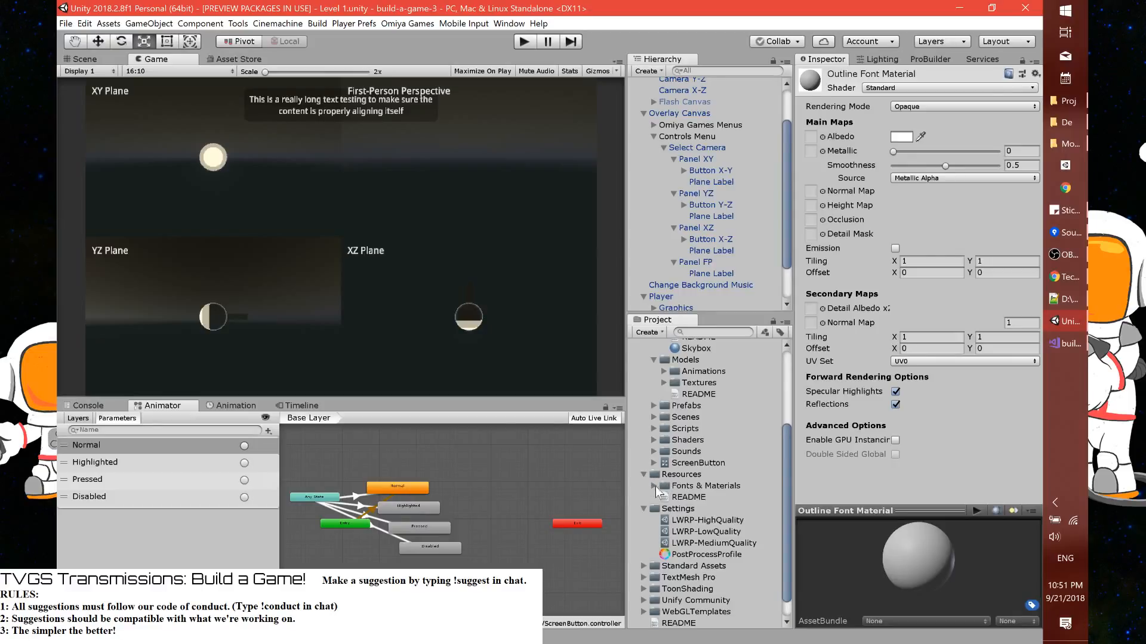
left_click(656, 486)
left_click(654, 485)
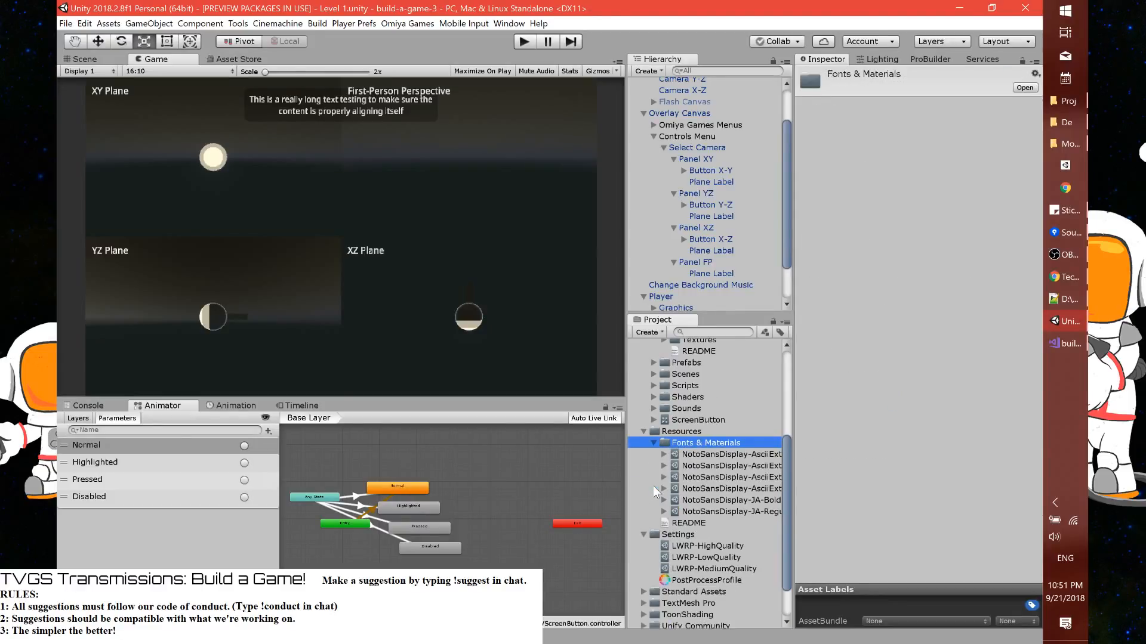
left_click(661, 458)
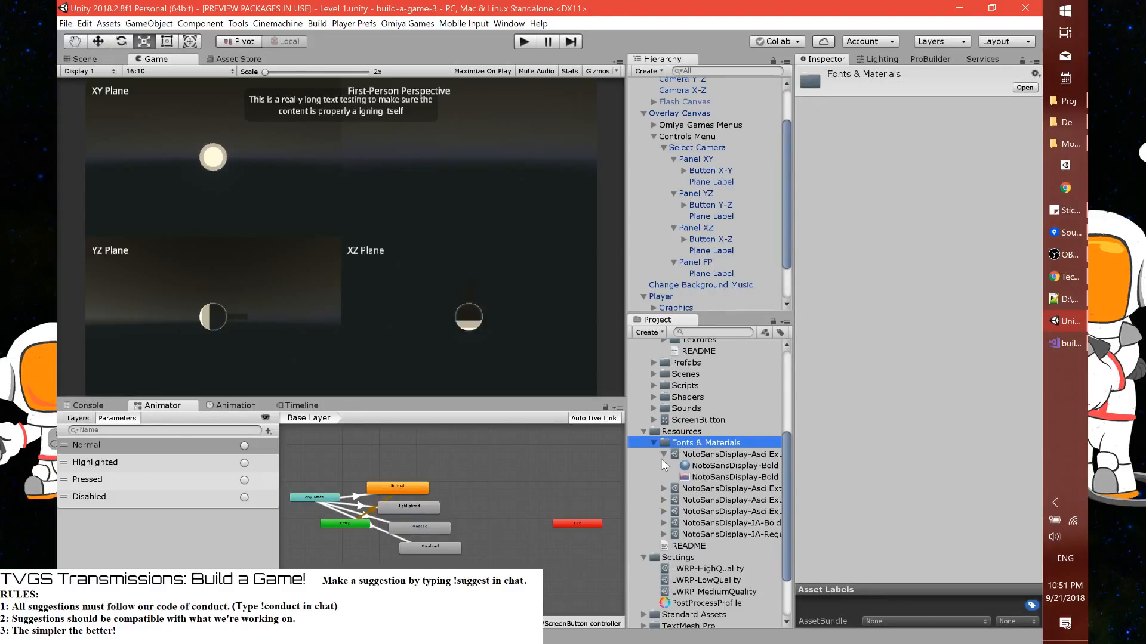
left_click(717, 468)
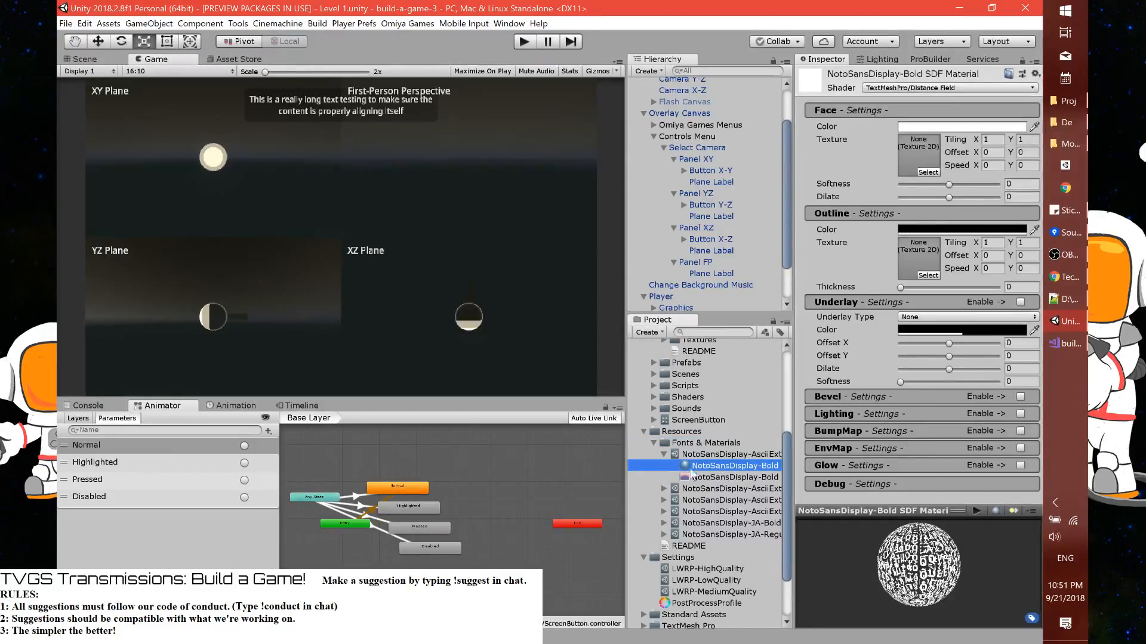
left_click_drag(628, 475, 540, 475)
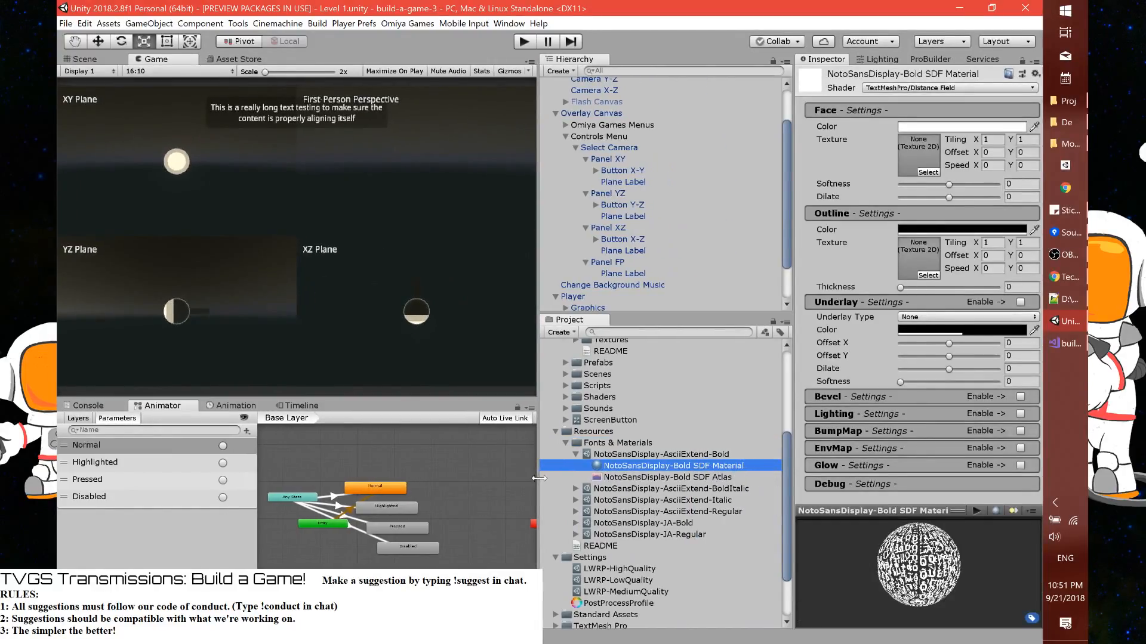
Duplicate the NotoSansDisplay-Regular SDF Material of the AsciiExtend-Regular font and move the copy into Project's Materials folder
left_click(576, 455)
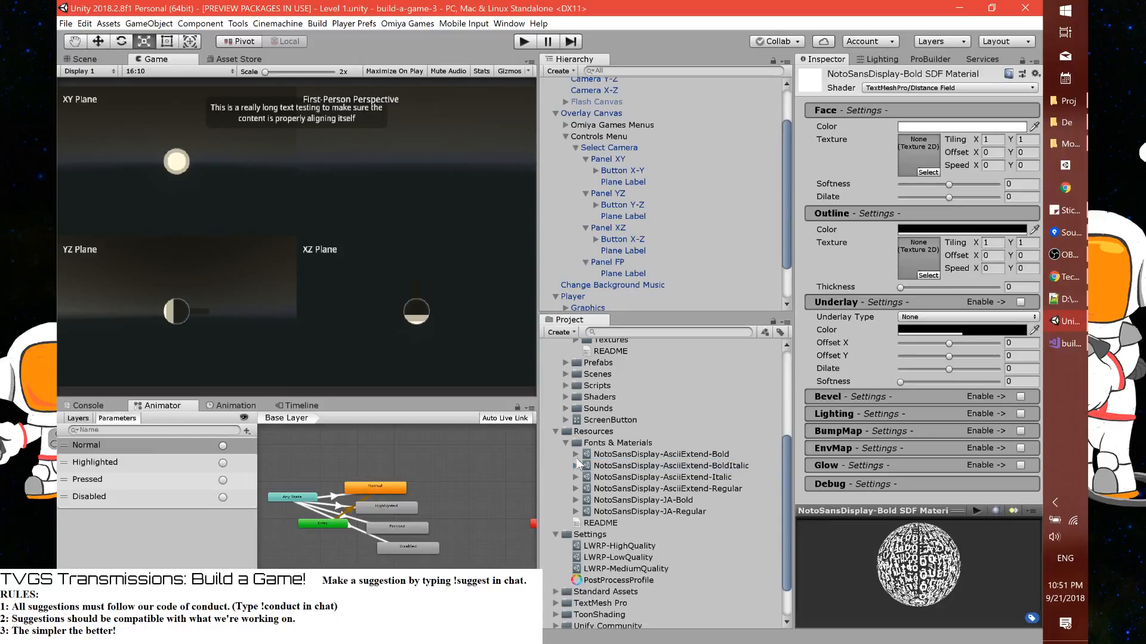
left_click(575, 488)
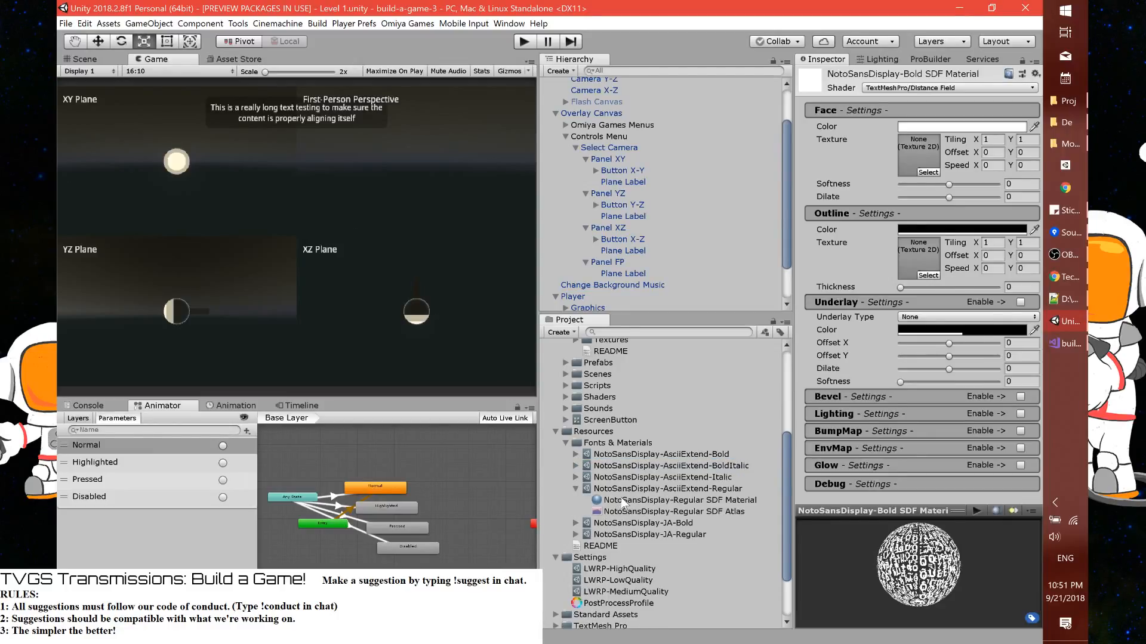
left_click(625, 501)
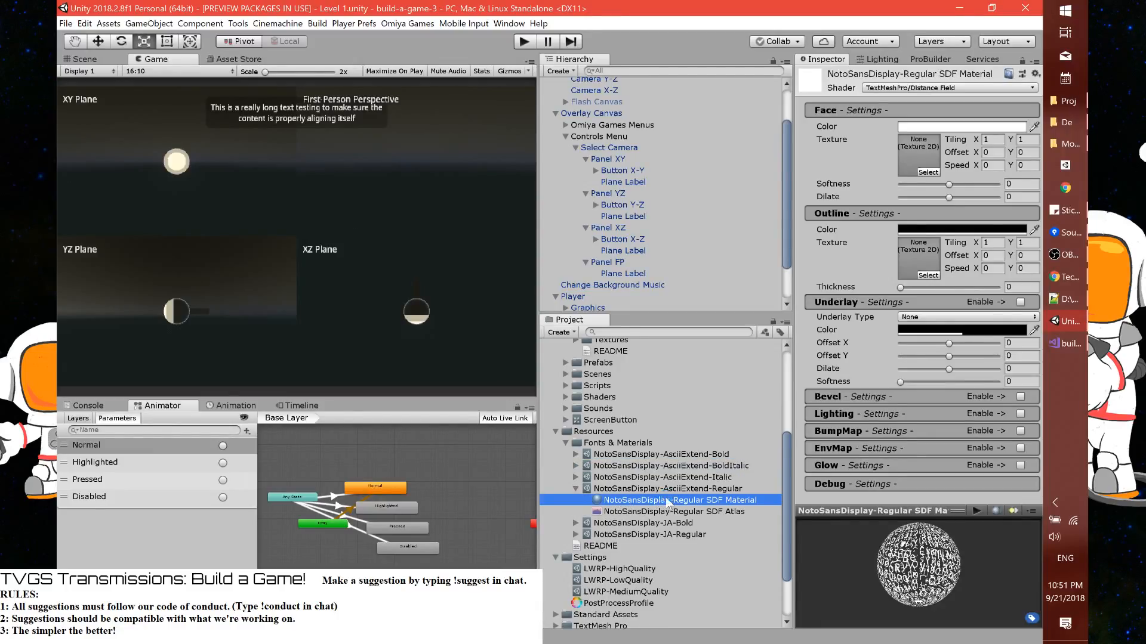
key("ctrl+d")
left_click_drag(657, 545, 641, 430)
Try to rename the copied NotoSansDisplay-Regular SDF Material as Outline Font Material
left_click(646, 464)
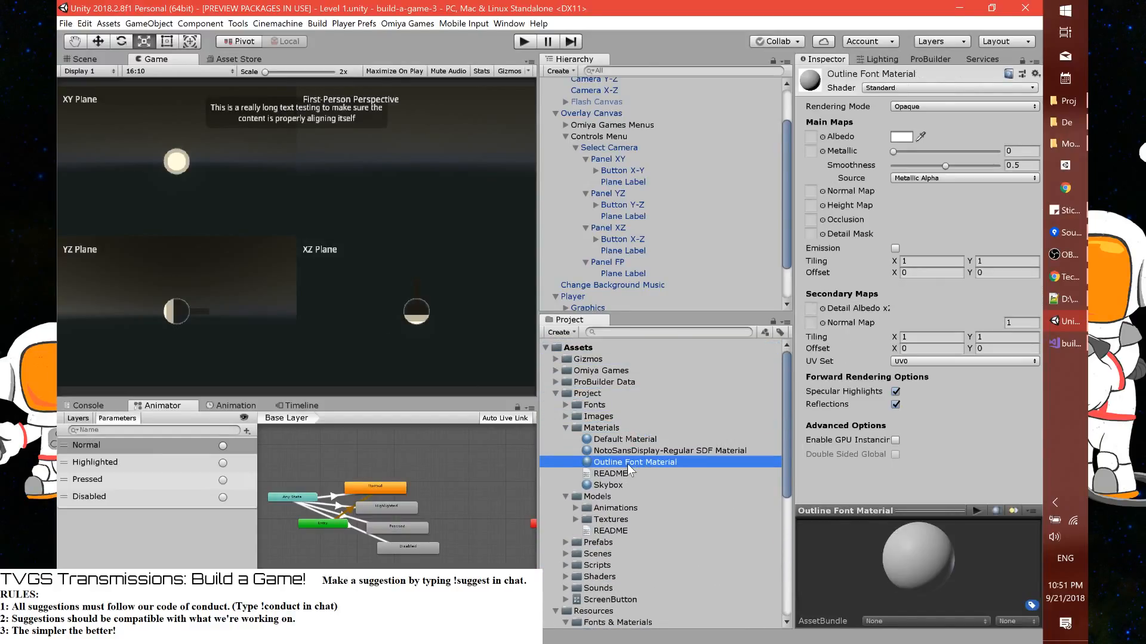
left_click(646, 452)
key("F2")
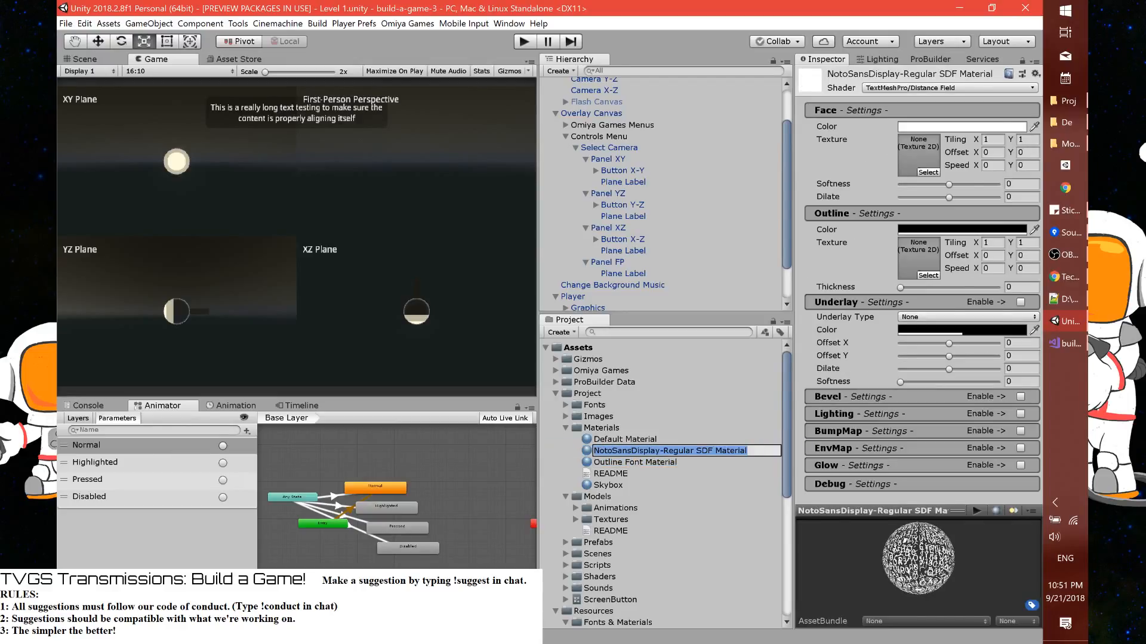
type("Outline Font Material")
key("Return")
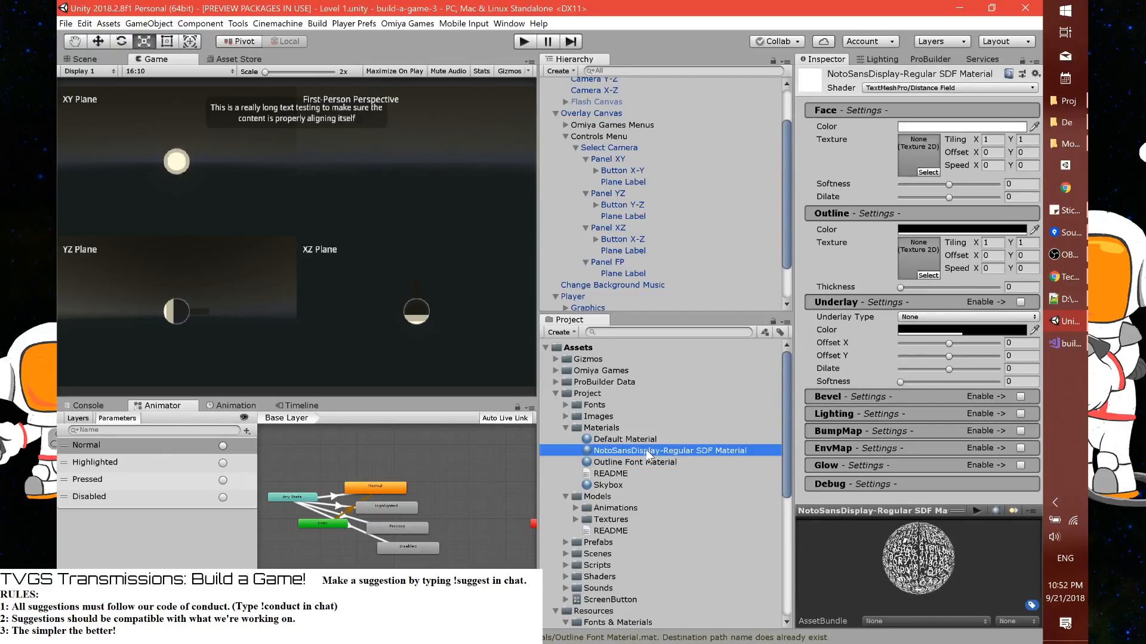
Delete the Standard-shader Outline Font Material and give its name to the copied NotoSansDisplay-Regular SDF Material
left_click(645, 464)
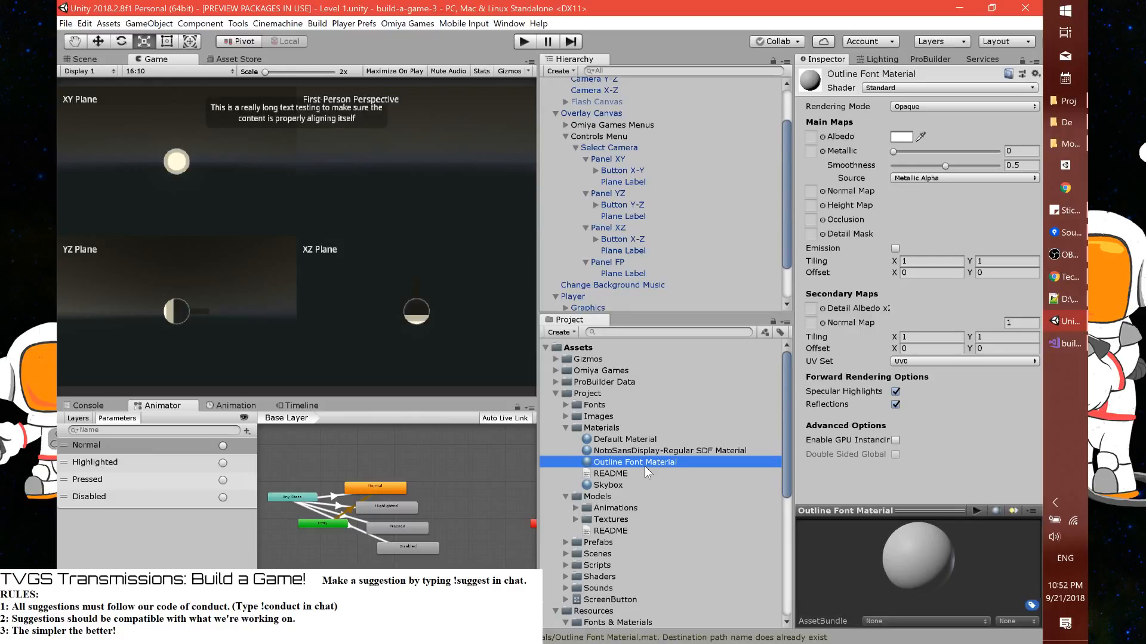
key("Delete")
key("Return")
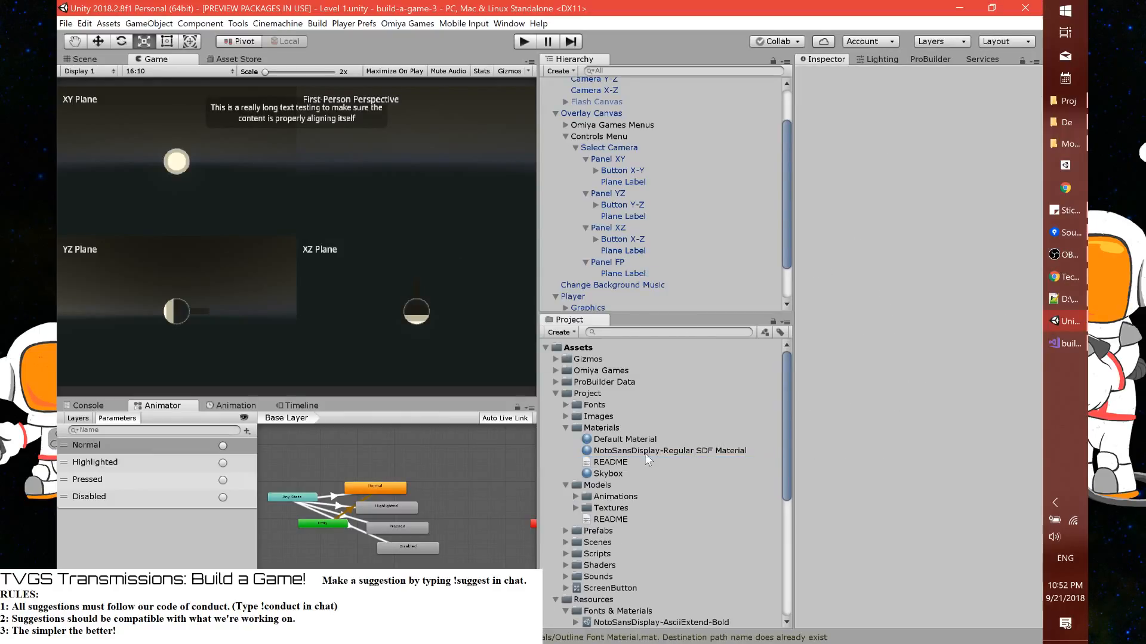
left_click(651, 451)
key("F2")
type("Outline Font Material")
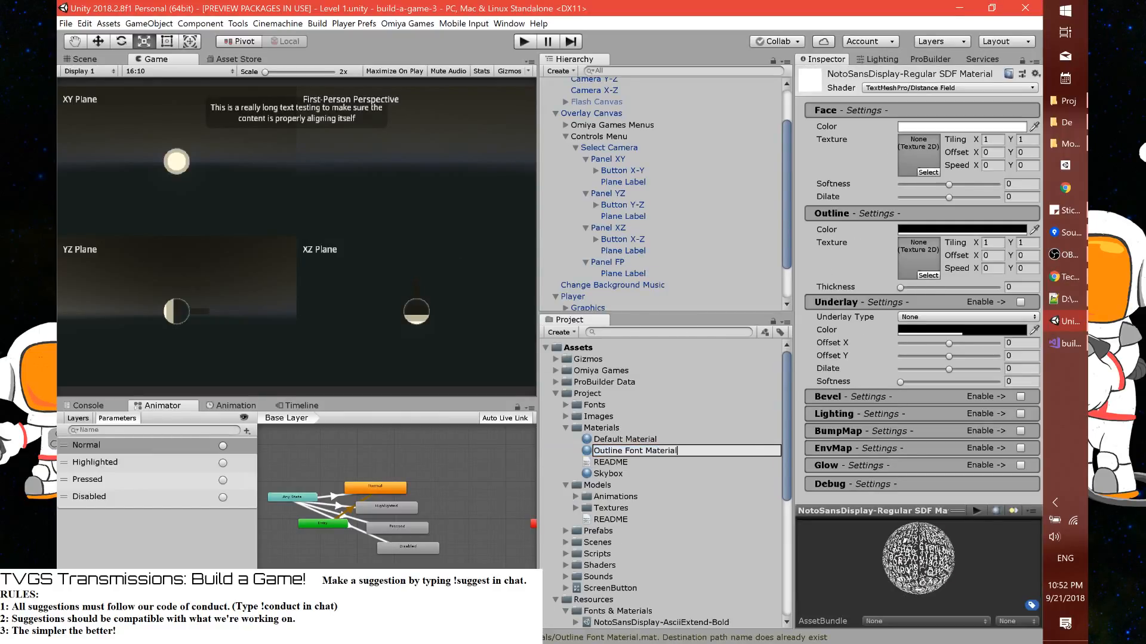
left_click(662, 437)
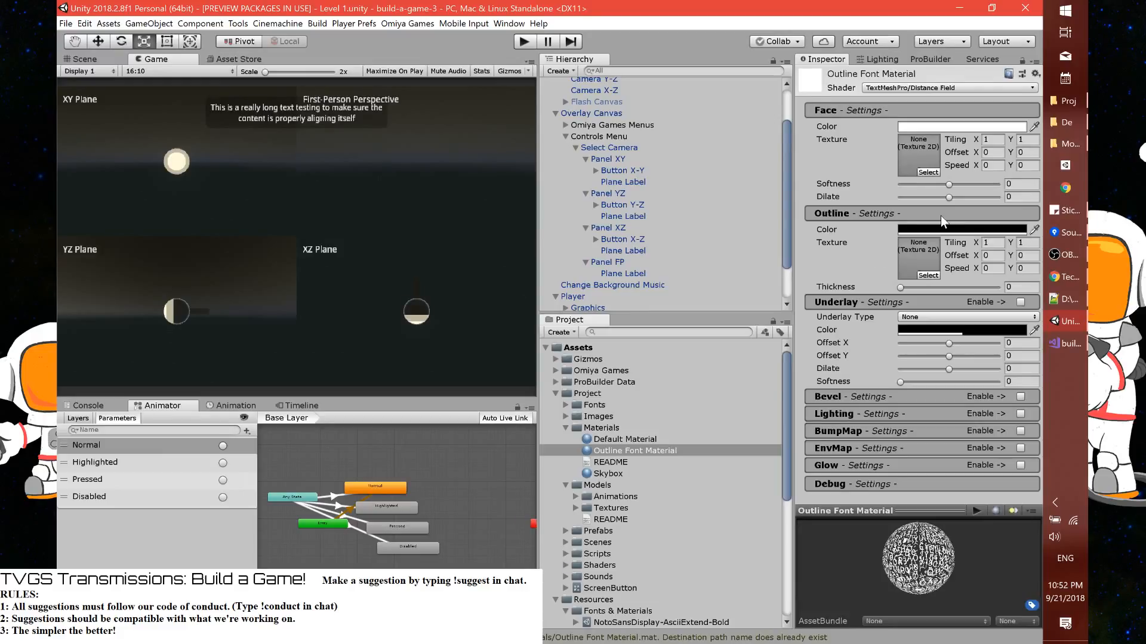
Assign the Outline Font Material to all four Plane Labels and raise the material's outline thickness to about 0.2
left_click(622, 216)
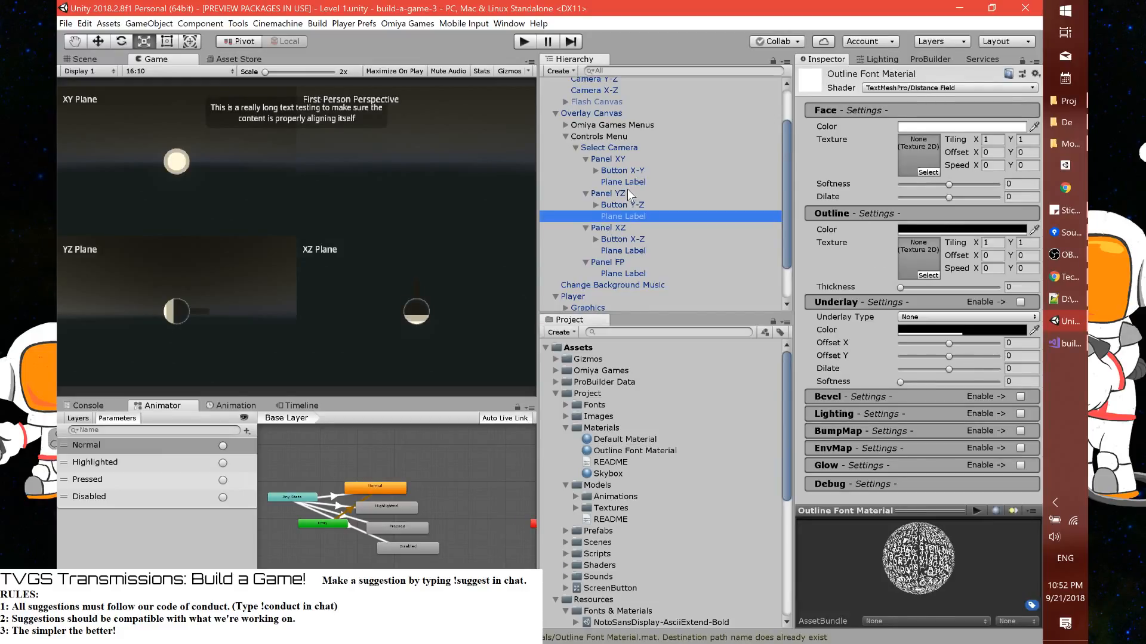
left_click(626, 182, "ctrl")
left_click(635, 250, "ctrl")
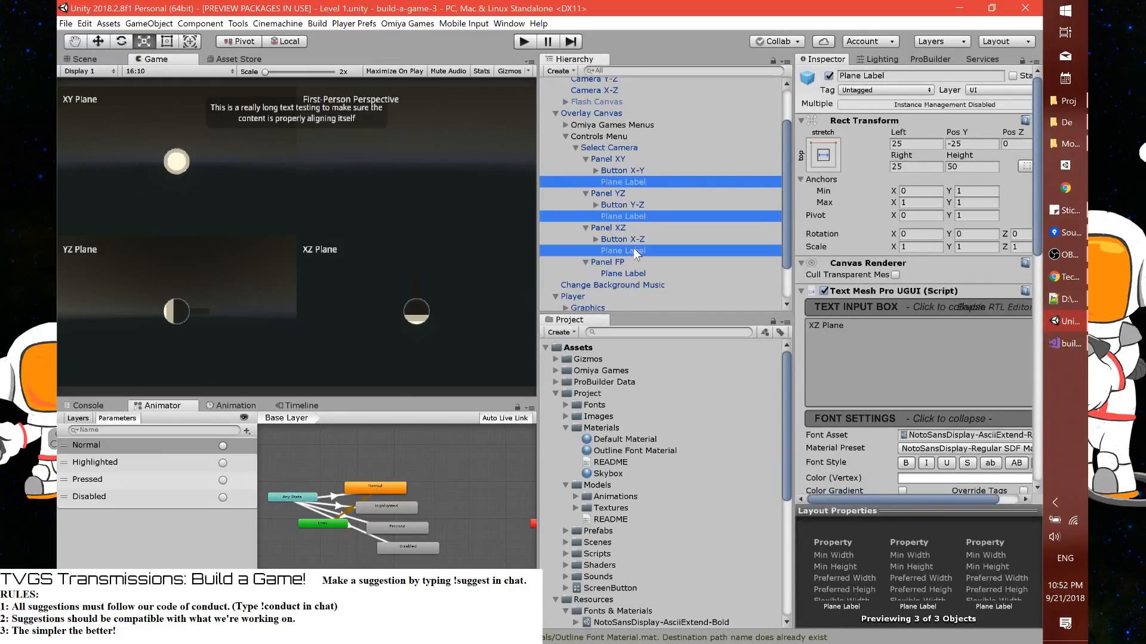
left_click(636, 272, "ctrl")
scroll(914, 367, "down", 15)
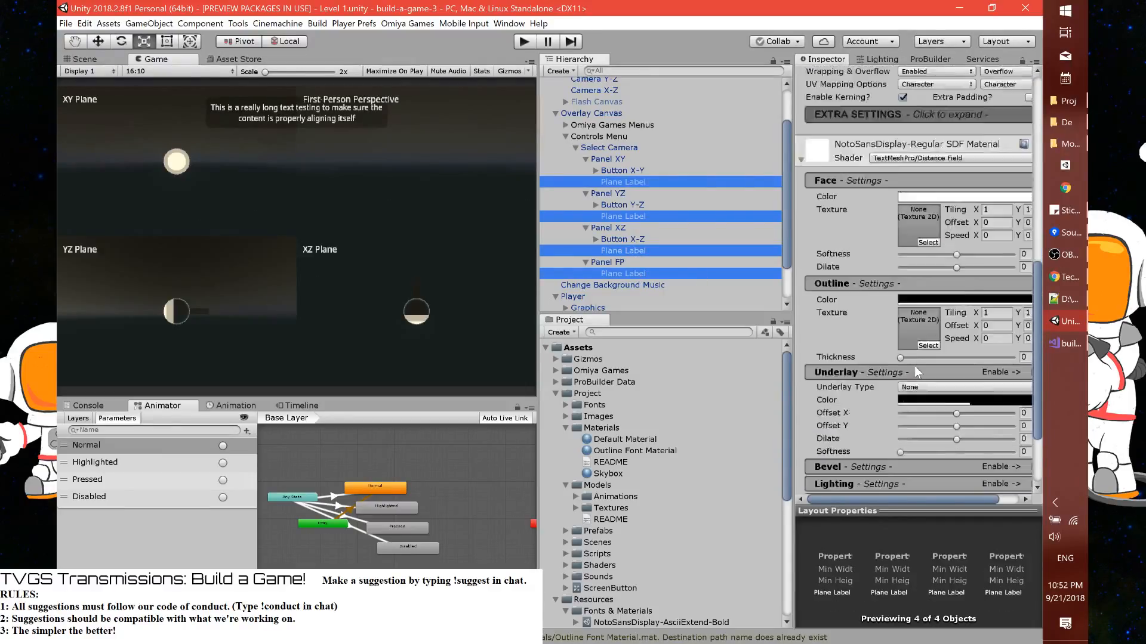
left_click_drag(638, 452, 819, 324)
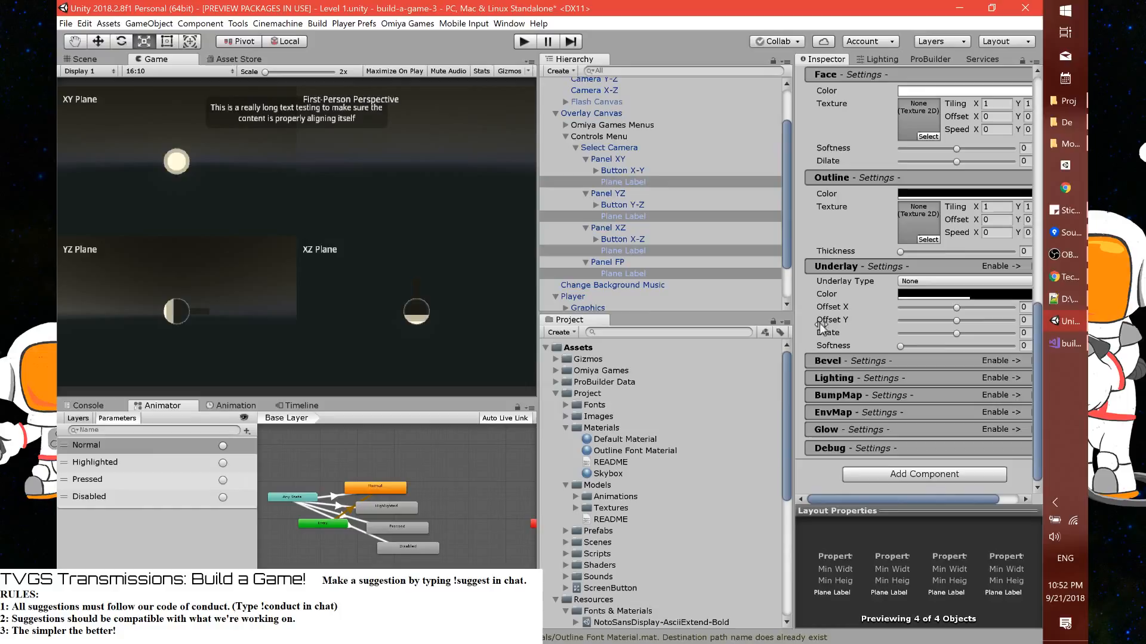
left_click(641, 451)
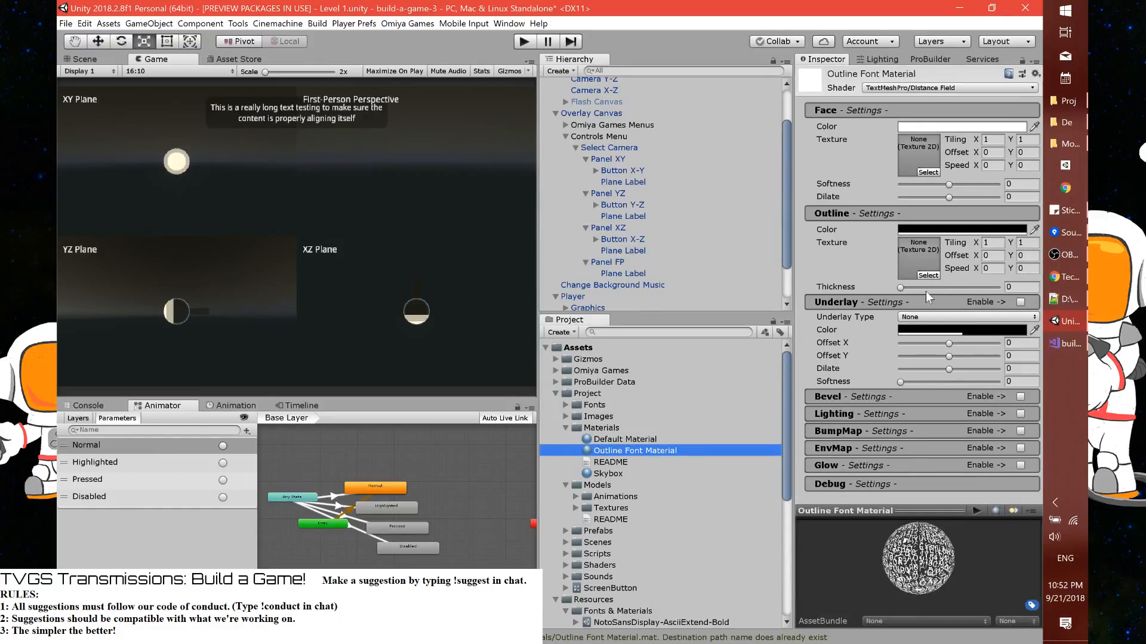
mouse_move(901, 288)
left_mouse_down()
mouse_move(941, 287)
mouse_move(920, 286)
left_mouse_up()
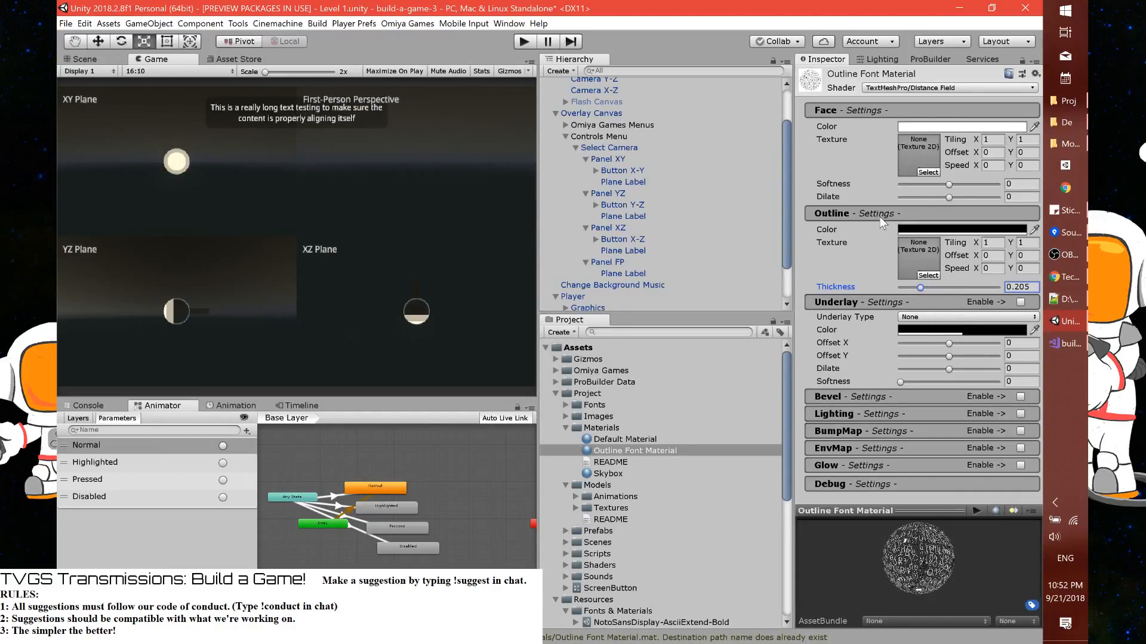
Set the vertex color of the four Plane Labels to black
left_click(625, 184)
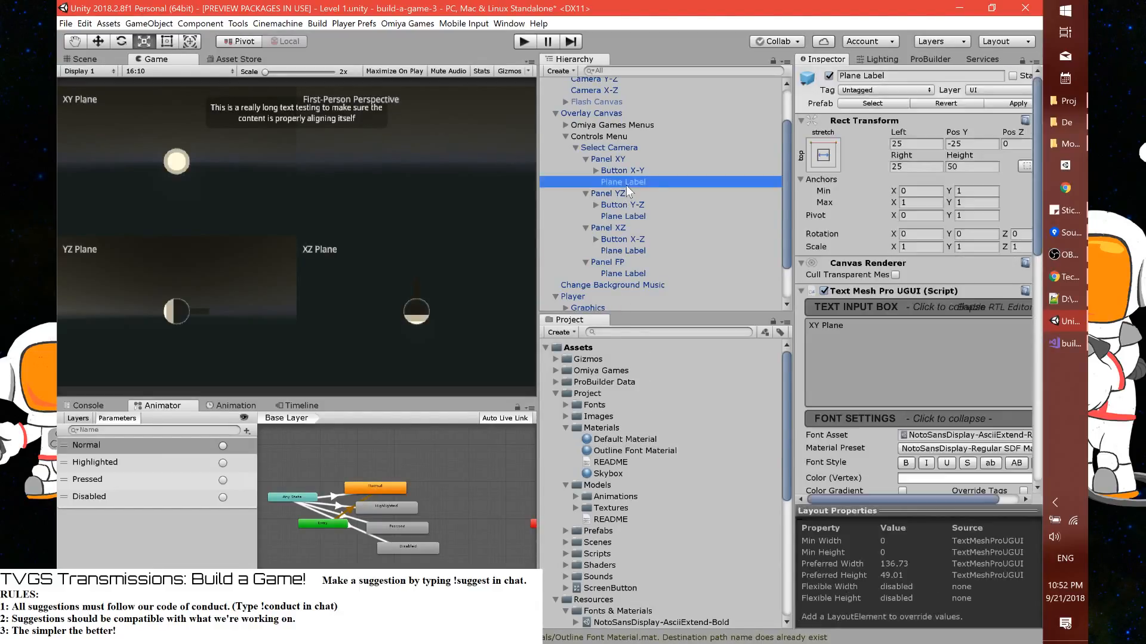
scroll(886, 385, "down", 5)
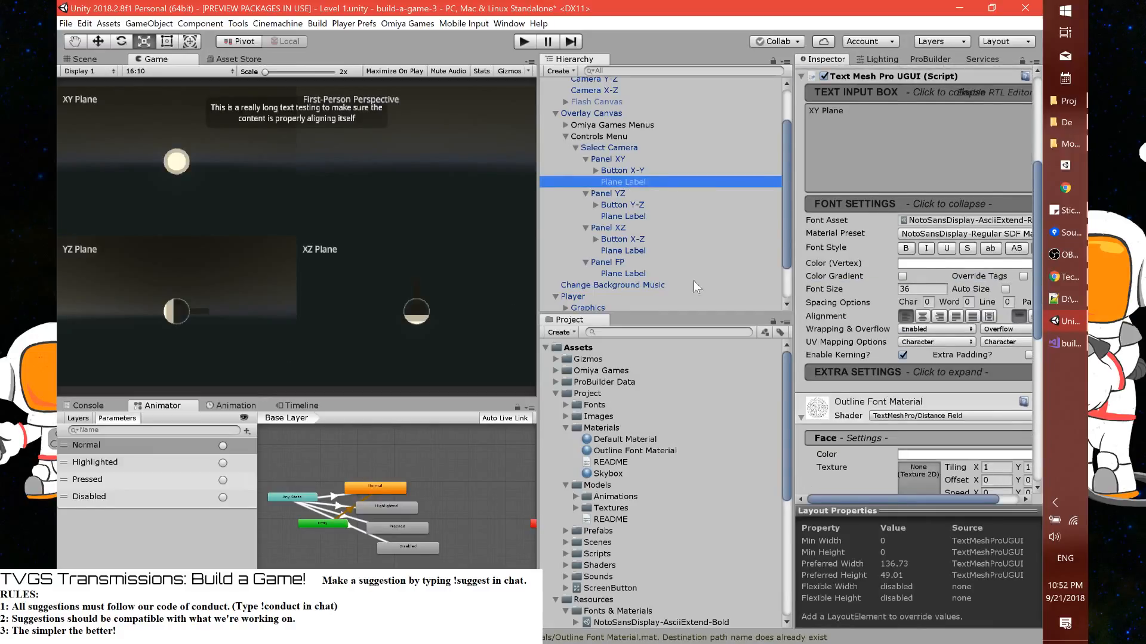
left_click(644, 216, "ctrl")
left_click(643, 250, "ctrl")
left_click(646, 274, "ctrl")
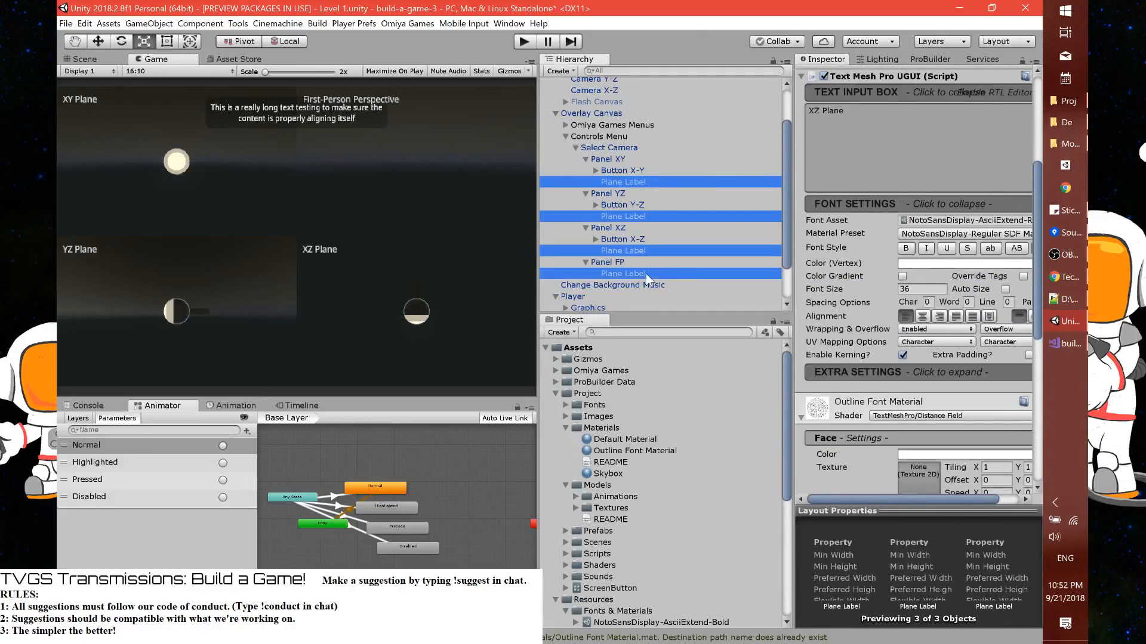
left_click(918, 266)
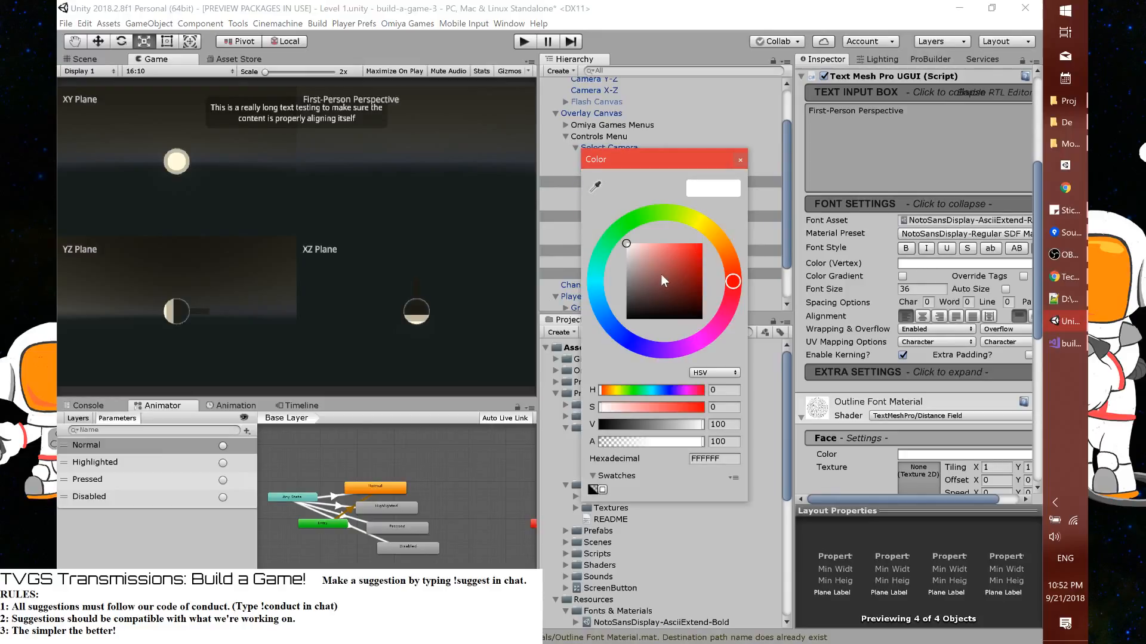
left_click_drag(660, 274, 624, 334)
left_click(740, 160)
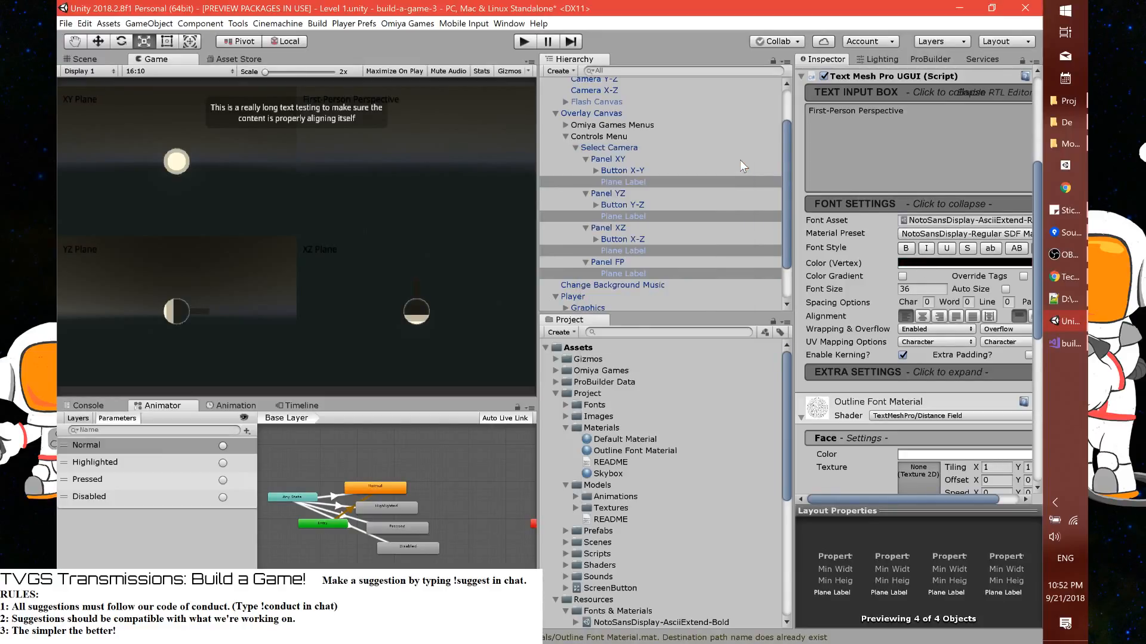
Make the Outline Font Material's outline color white and lower its outline thickness to about 0.102
left_click(646, 449)
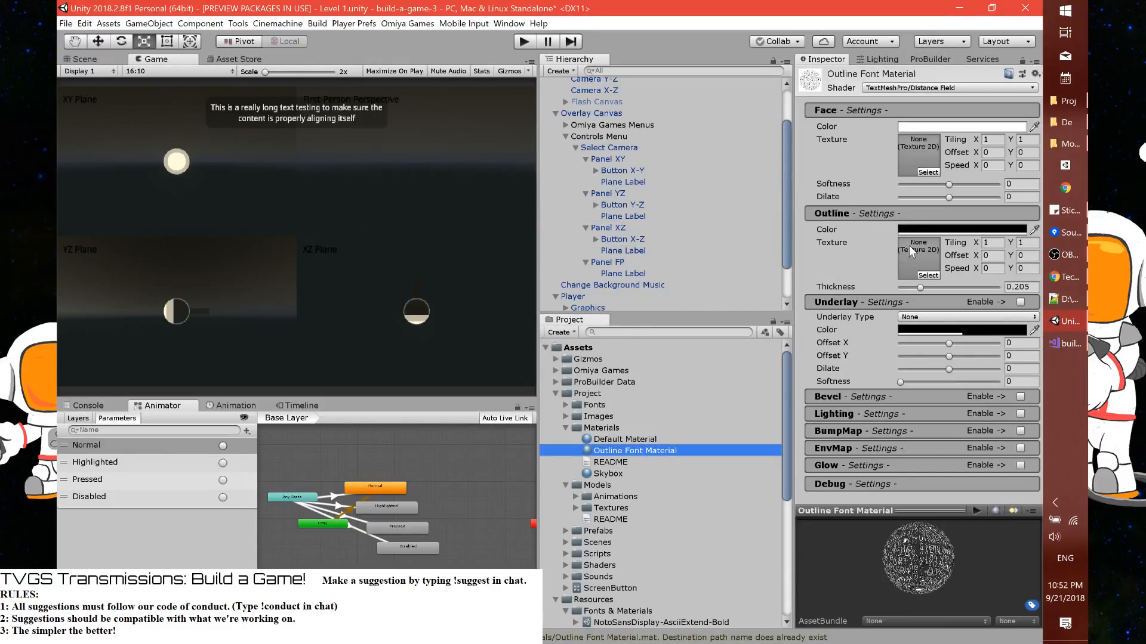
left_click(909, 230)
left_click_drag(674, 256, 610, 220)
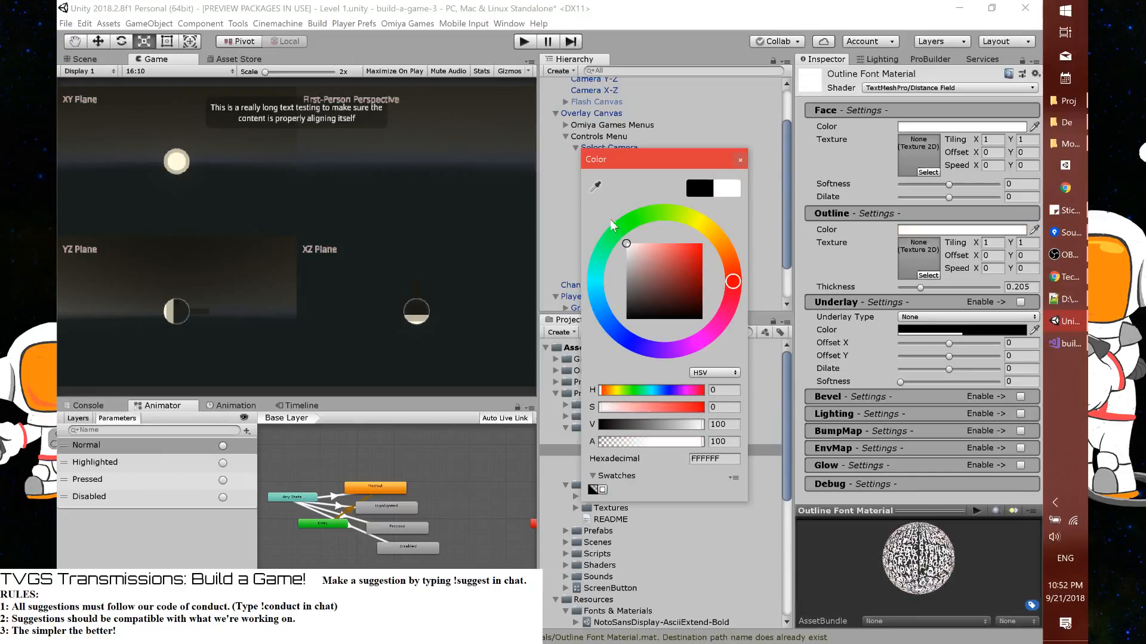
left_click(740, 160)
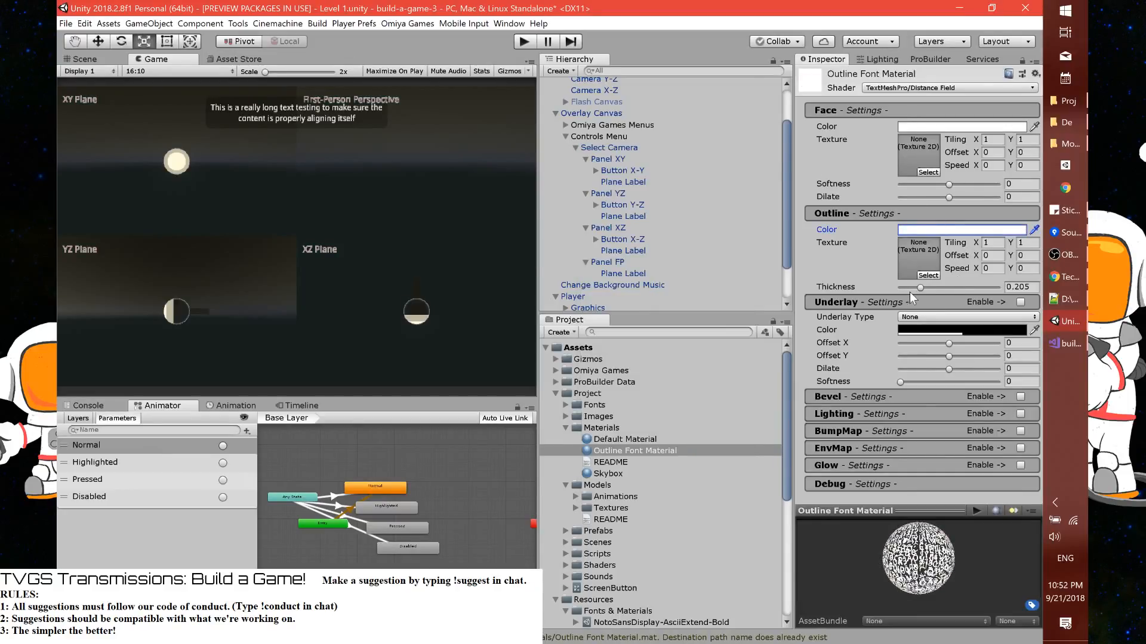
left_click_drag(916, 287, 910, 288)
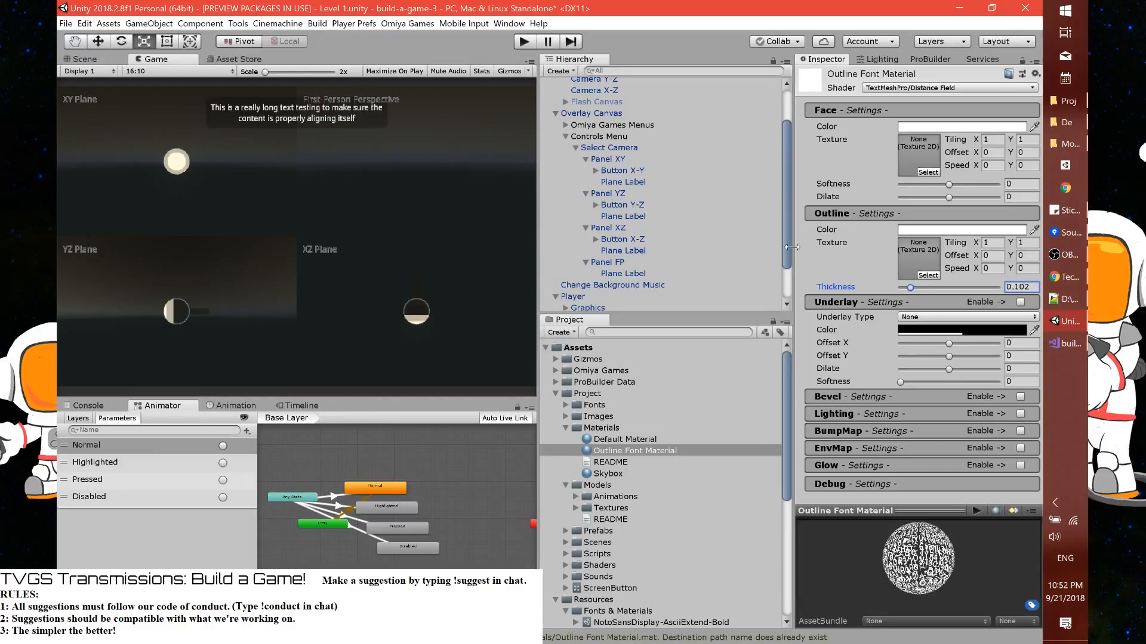
Enable Maximize On Play for the game view and set the Outline Font Material's outline thickness to exactly 0.1
left_click(381, 73)
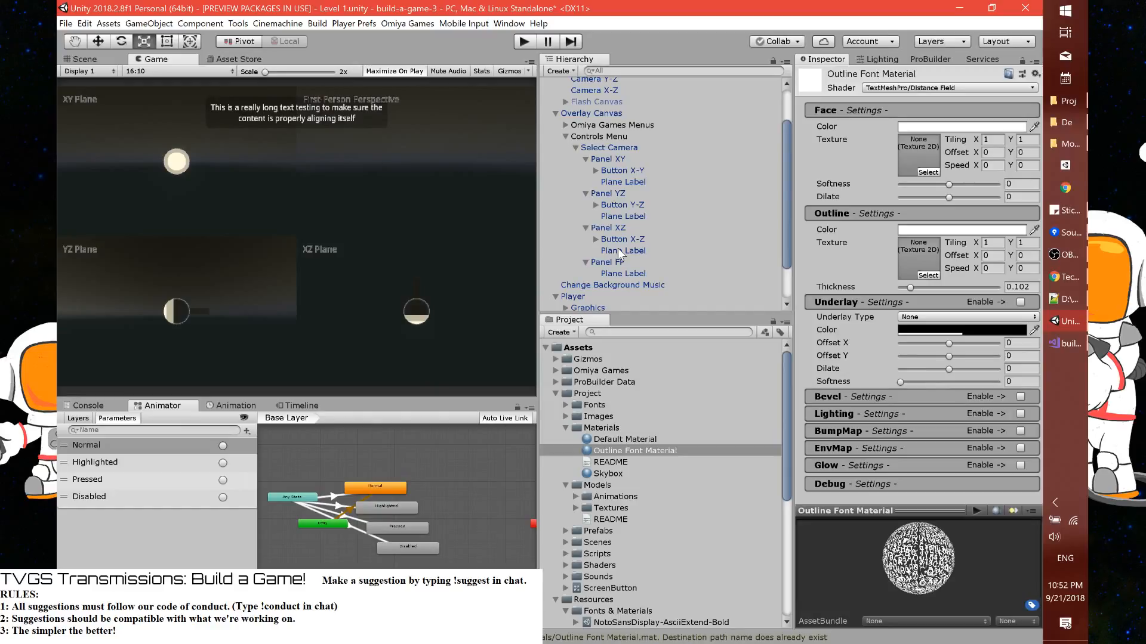
left_click_drag(1020, 287, 1035, 289)
key("BackSpace")
Save the project, then play-test the level to check the outlined plane labels and stop the game
left_click(66, 24)
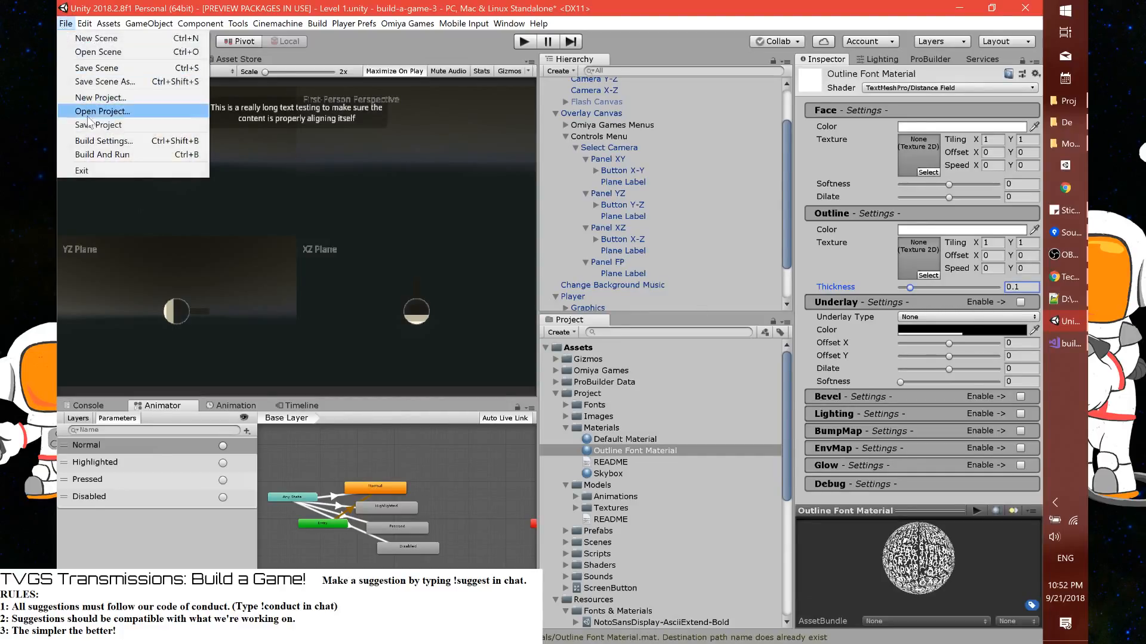
left_click(99, 125)
left_click(525, 42)
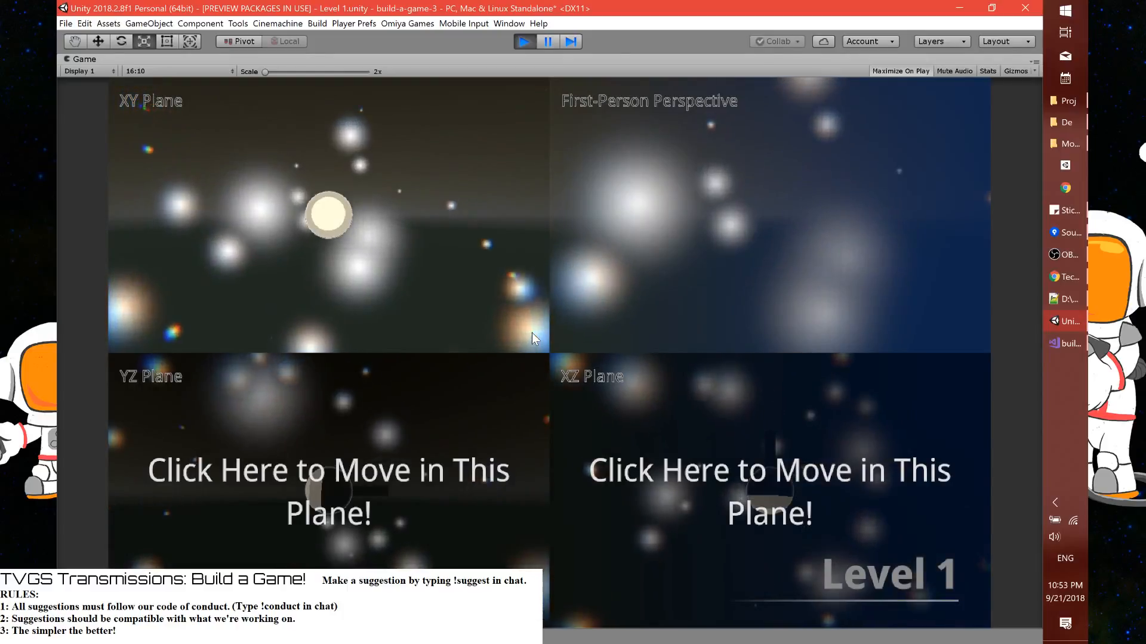
left_click(525, 41)
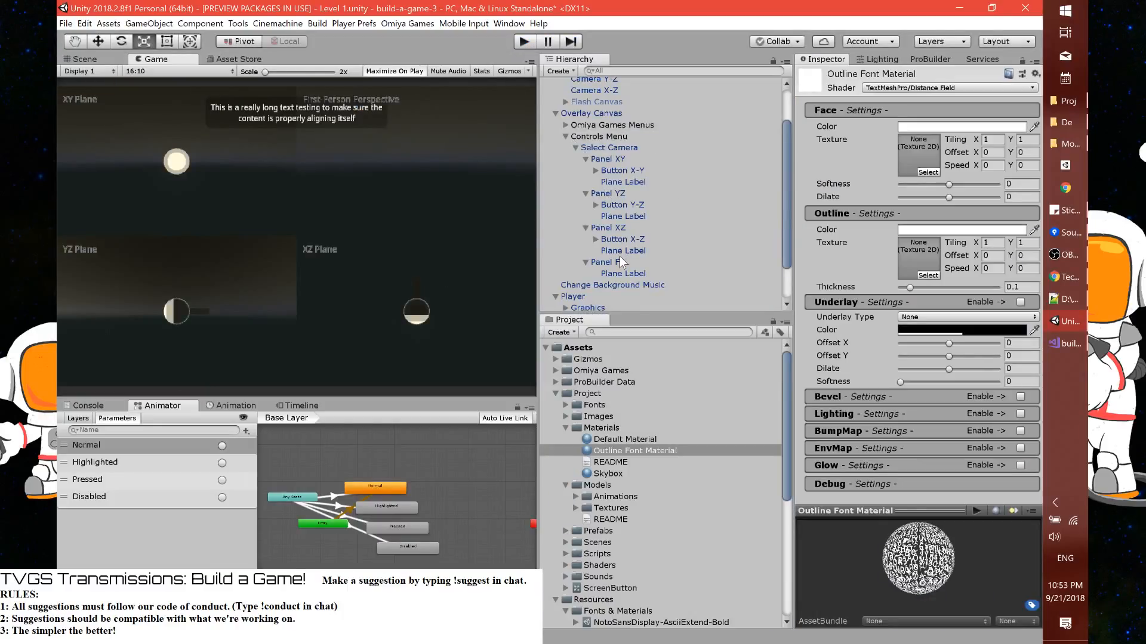
Make the text of the four Plane Labels bold and set their font size to 40
left_click(623, 273)
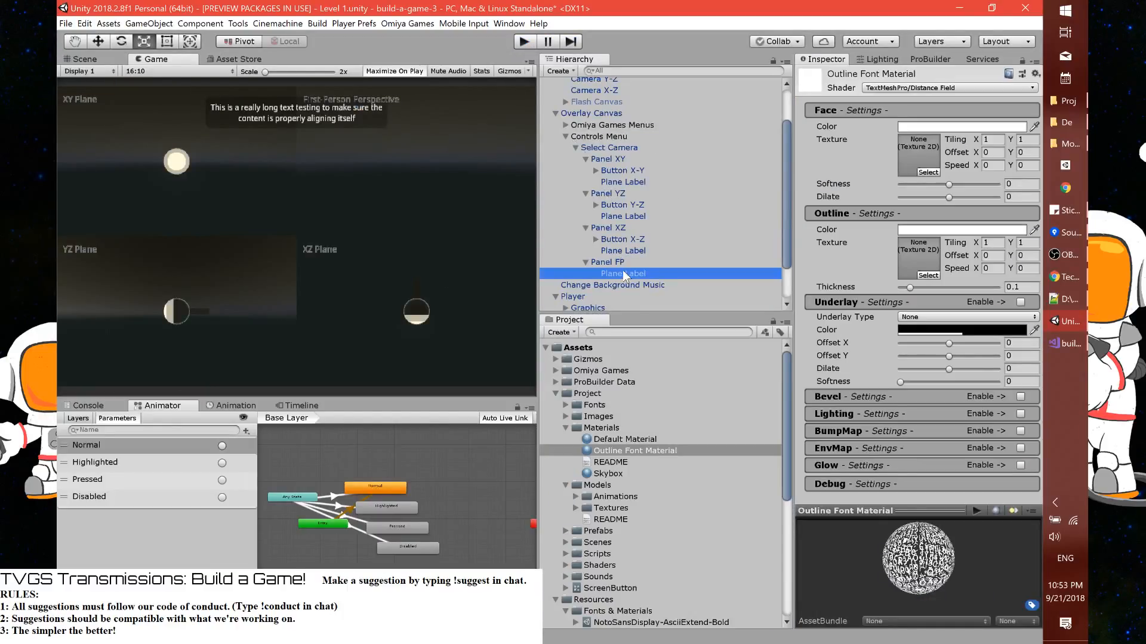
left_click(626, 251, "ctrl")
left_click(630, 216, "ctrl")
left_click(632, 181, "ctrl")
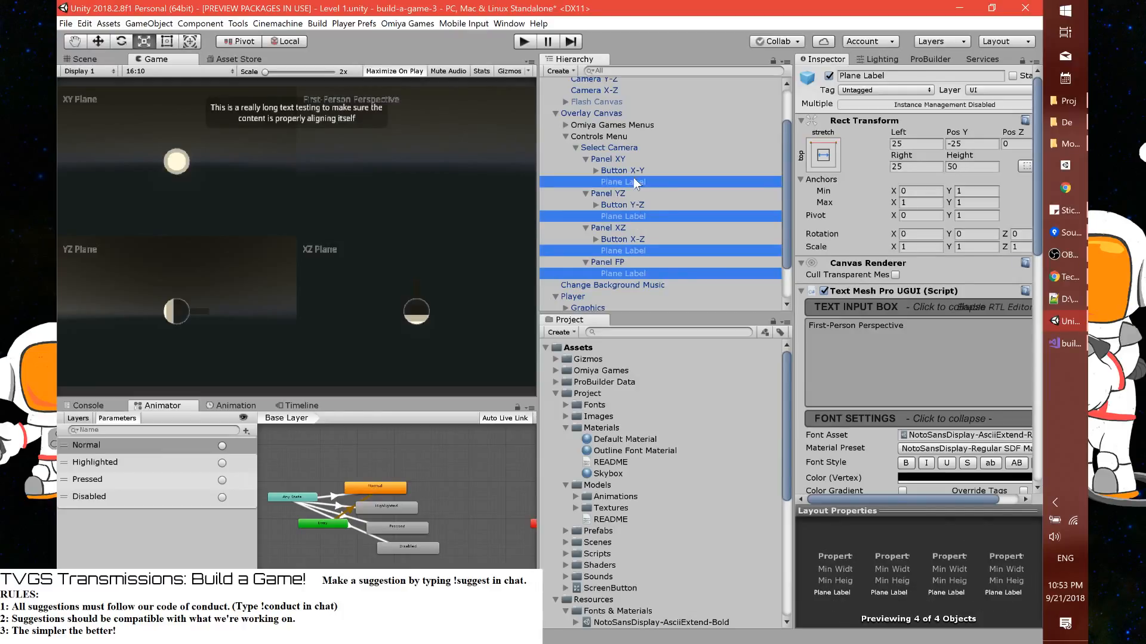
scroll(911, 268, "down", 5)
left_click(911, 249)
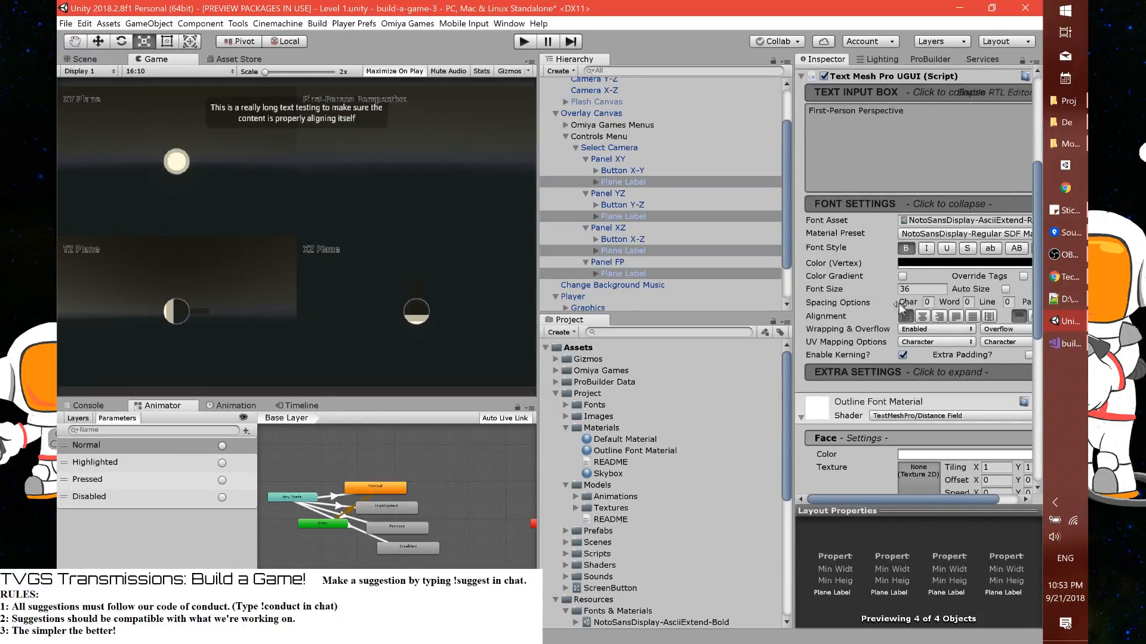
left_click_drag(861, 291, 1025, 289)
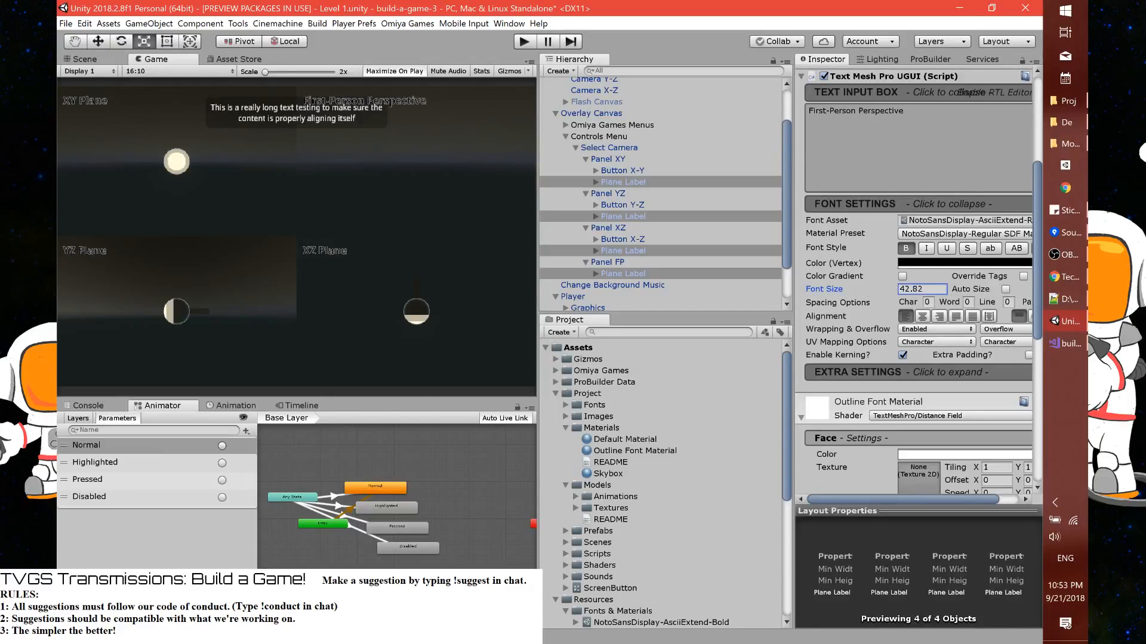
left_click(916, 289)
type("40")
Apply the Panel XY changes to its prefab and play-test the level with the bold plane labels
left_click(626, 161)
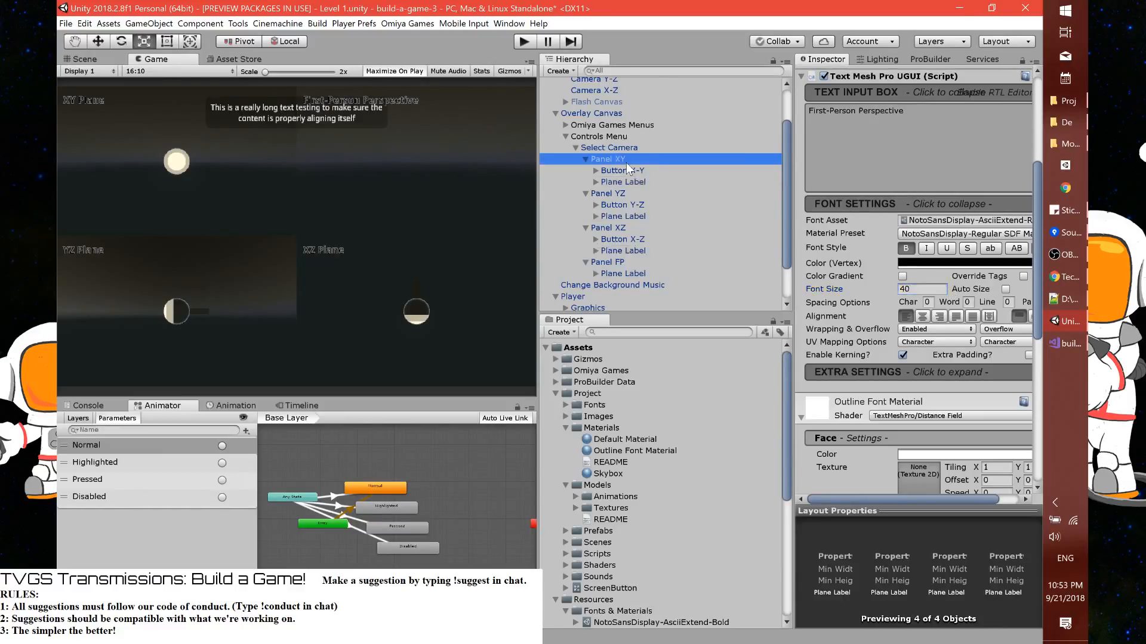
left_click(995, 105)
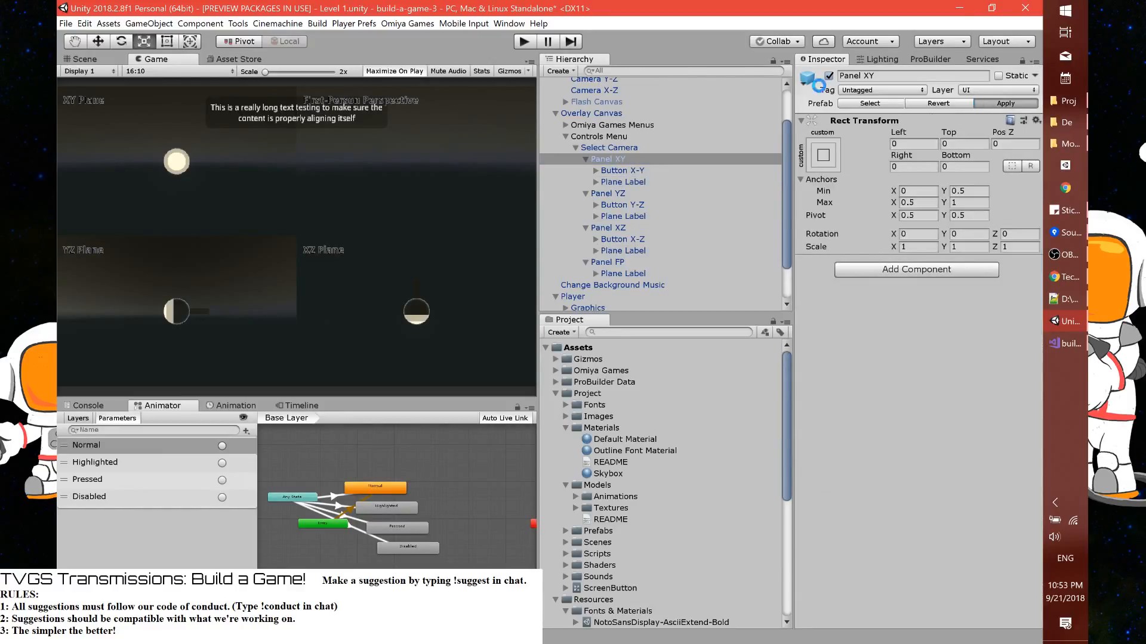
left_click(524, 41)
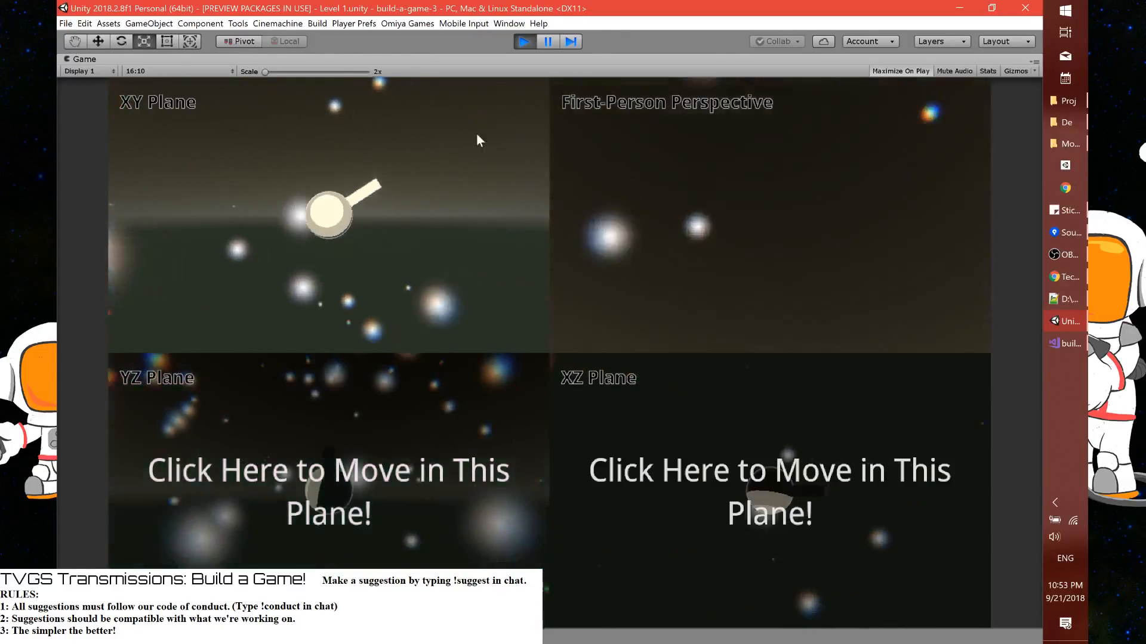
left_click(524, 41)
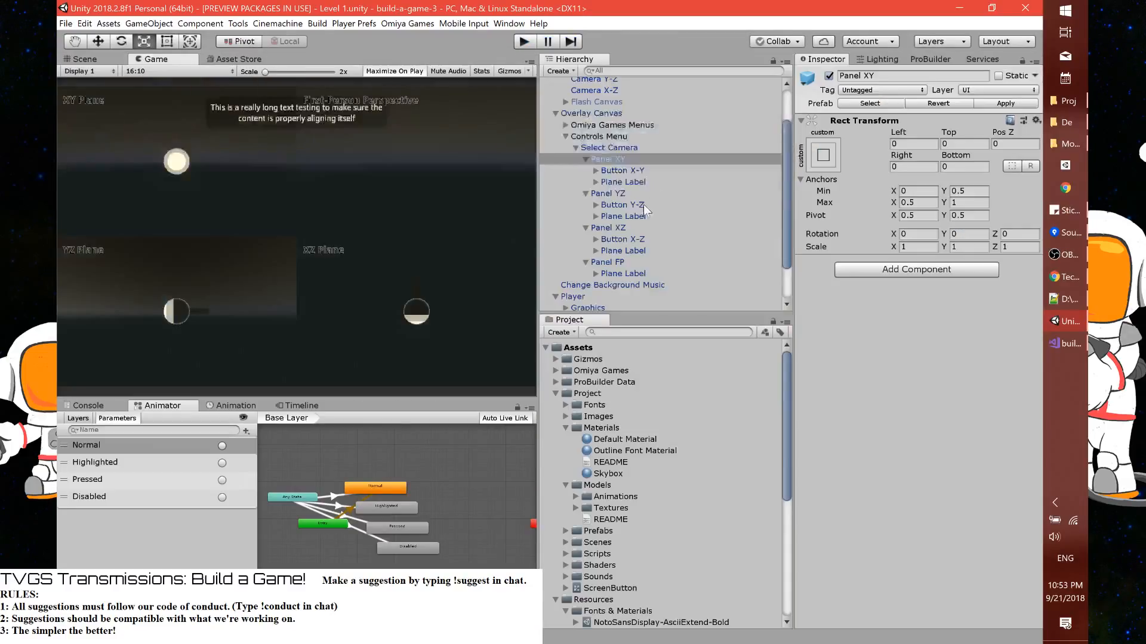
Set the vertex color of the four Plane Labels to white
left_click(616, 182)
left_click(648, 216, "ctrl")
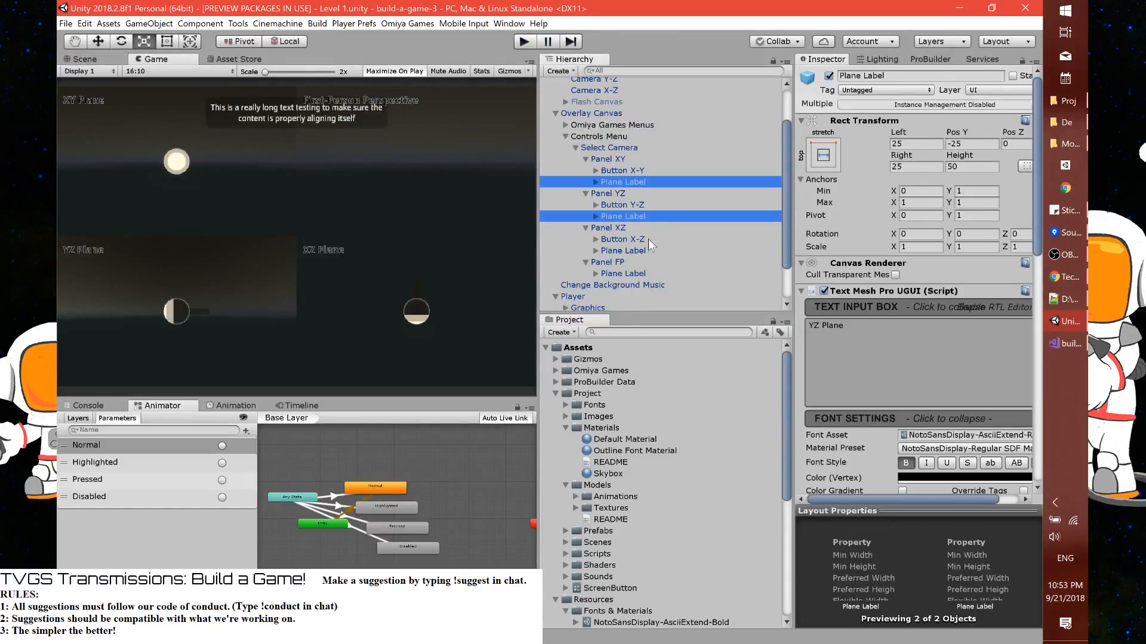
left_click(647, 251, "ctrl")
left_click(639, 274, "ctrl")
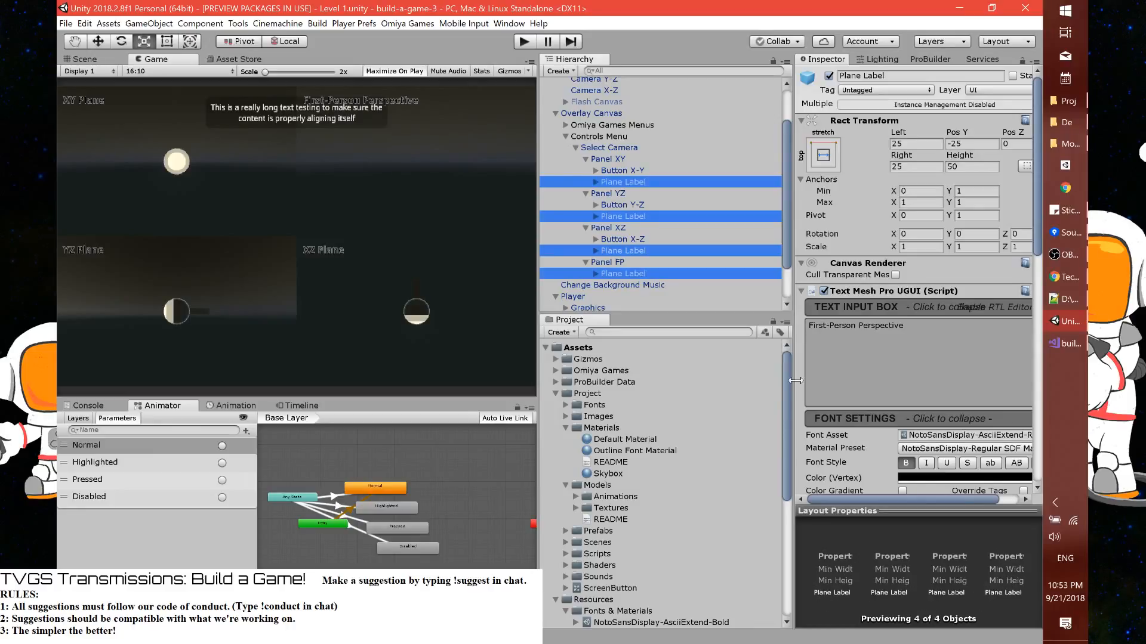
left_click(923, 478)
left_click_drag(664, 278, 622, 239)
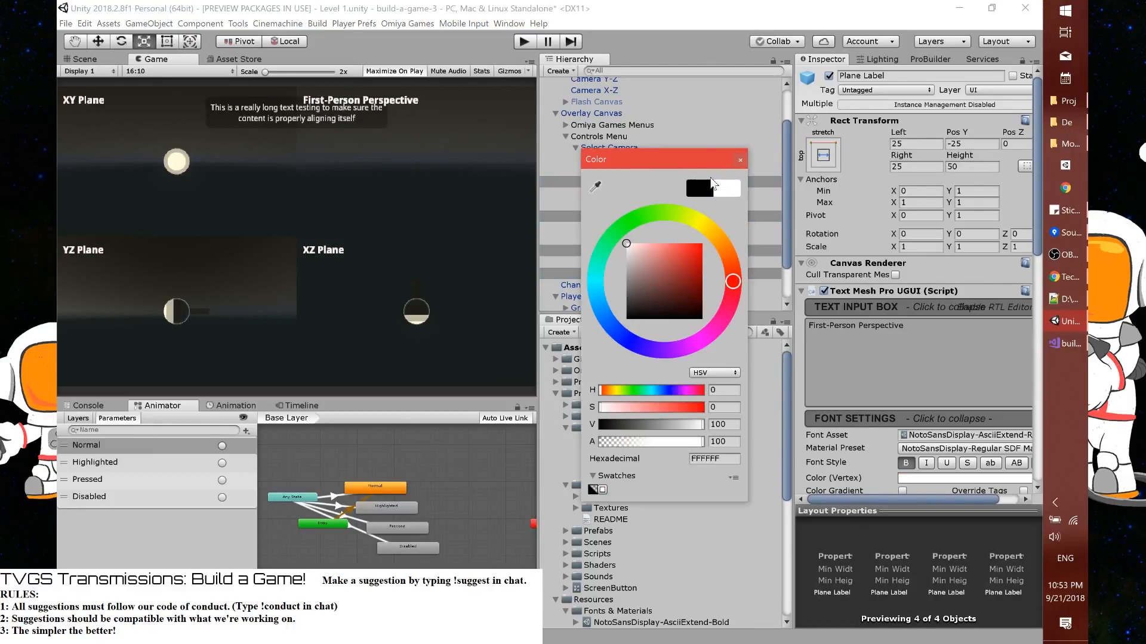
left_click(740, 160)
Change the Outline Font Material's outline color to black (000000)
left_click(621, 450)
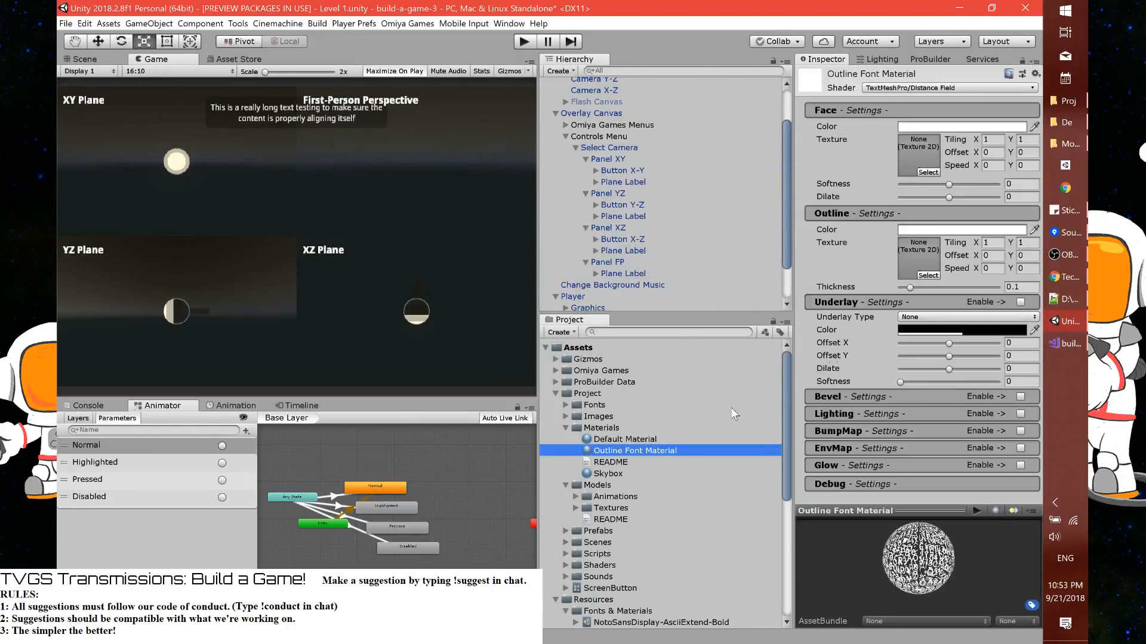
left_click(923, 230)
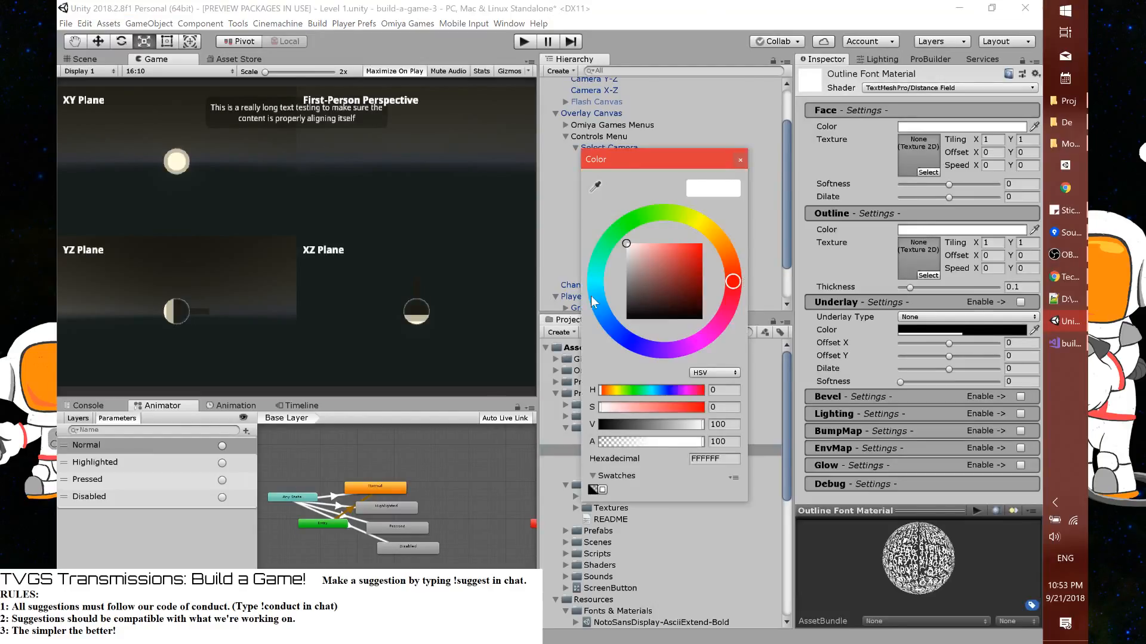
left_click_drag(642, 273, 589, 375)
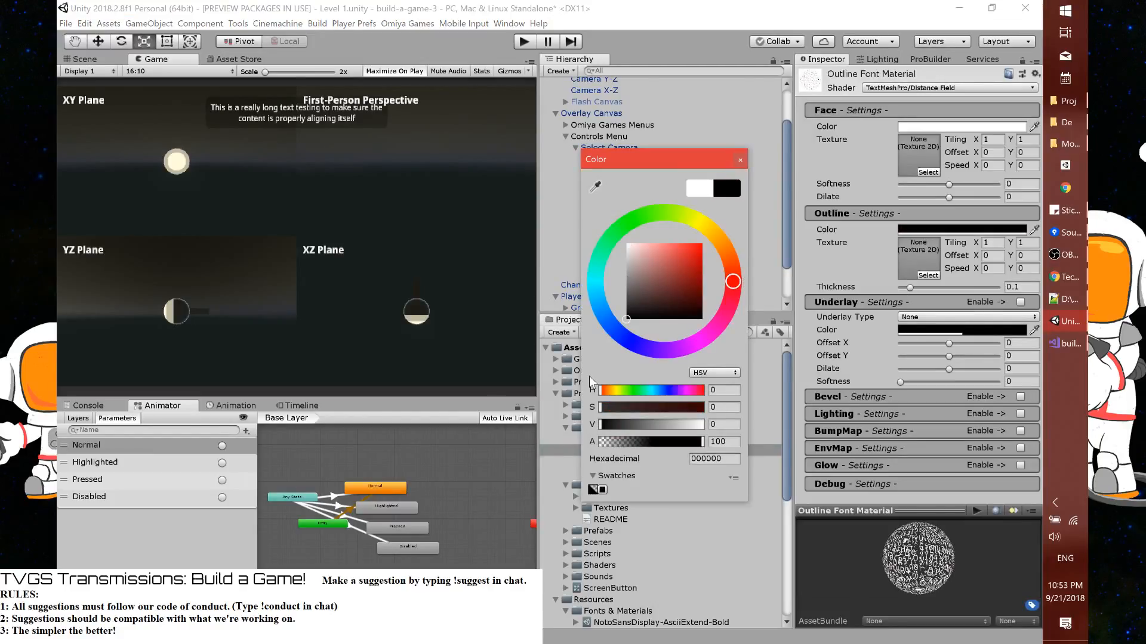
left_click(741, 159)
Set the Outline Font Material's outline thickness to 0.3 and save the project
left_click_drag(910, 287, 931, 286)
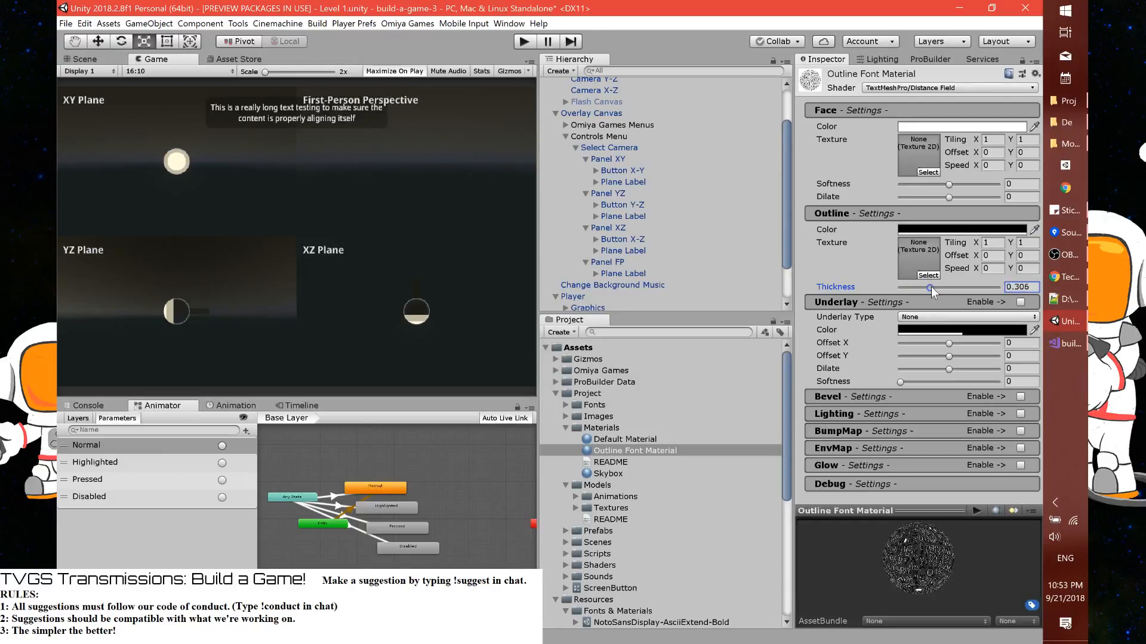
key("BackSpace")
key("BackSpace")
left_click(65, 24)
key("Escape")
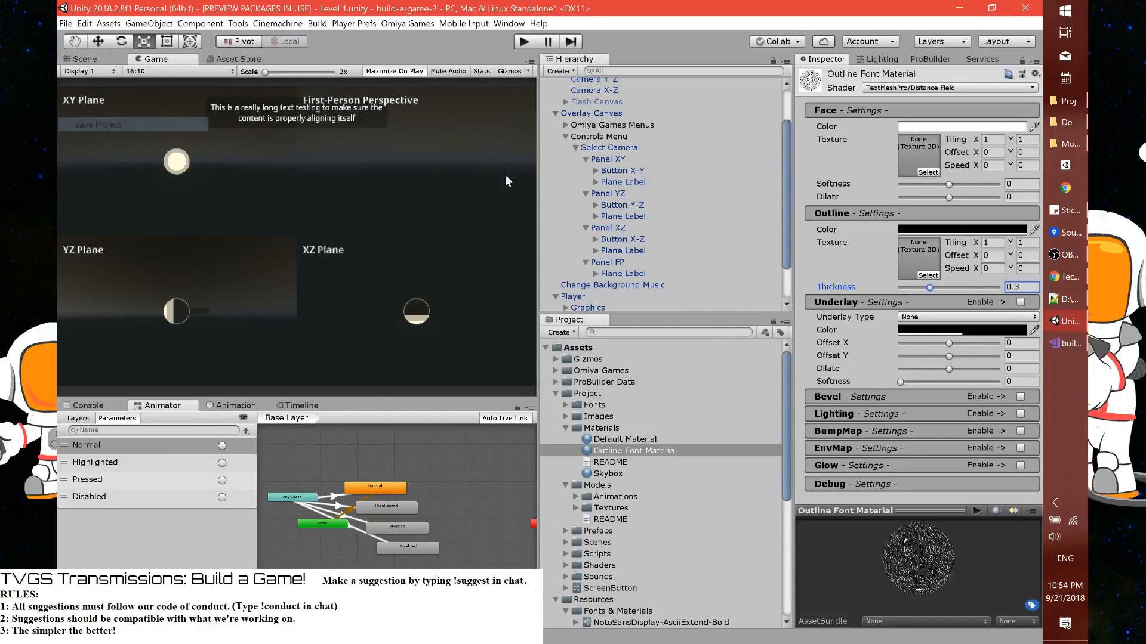
Apply the XY Plane Label changes to the prefab and play-test movement in the YZ, XZ and XY planes with the outlined labels
left_click(623, 181)
left_click(994, 103)
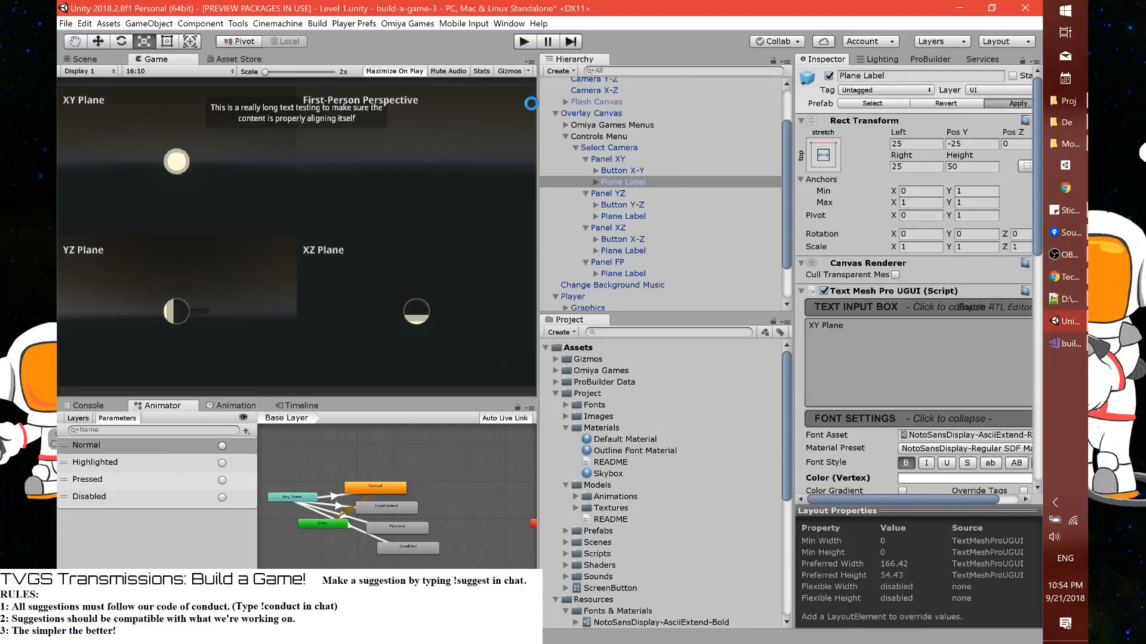
left_click(524, 42)
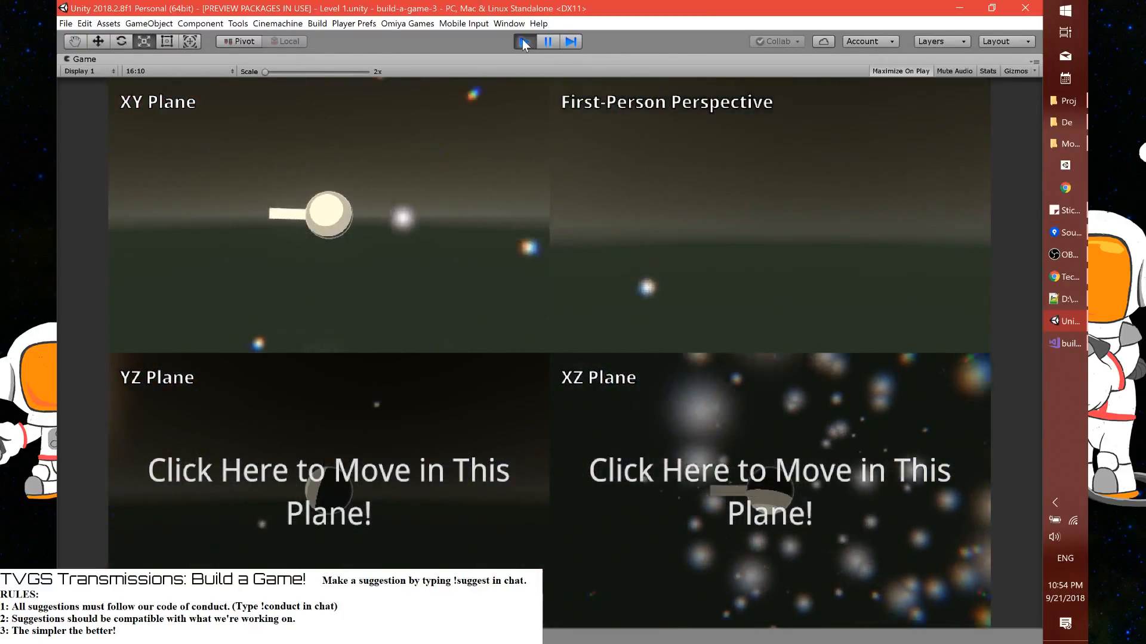
left_click(471, 528)
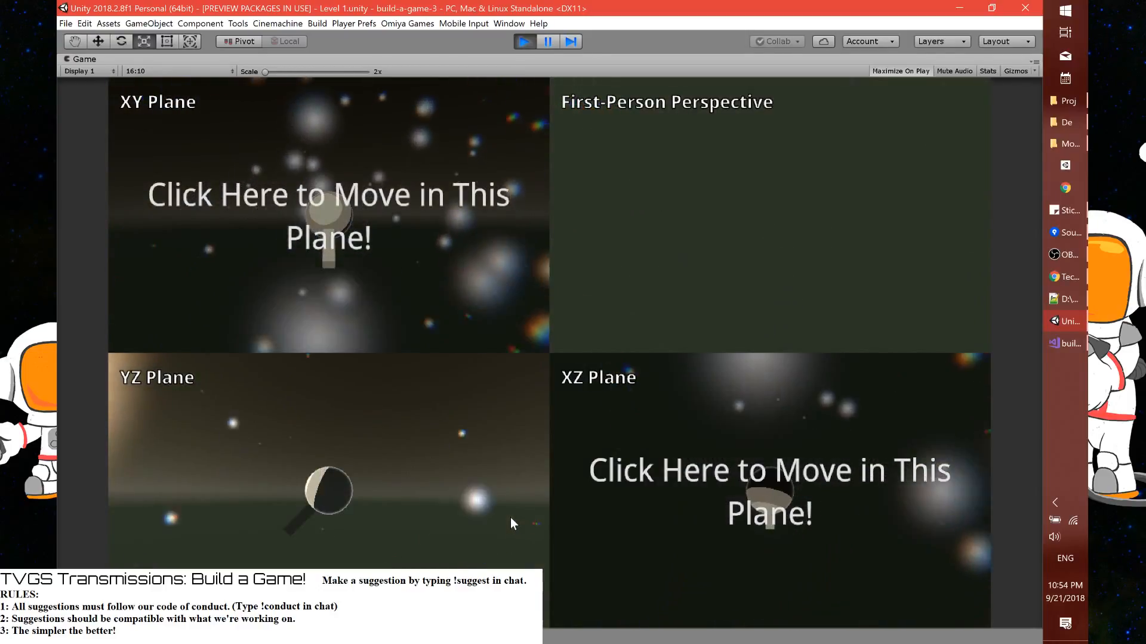
left_click(653, 526)
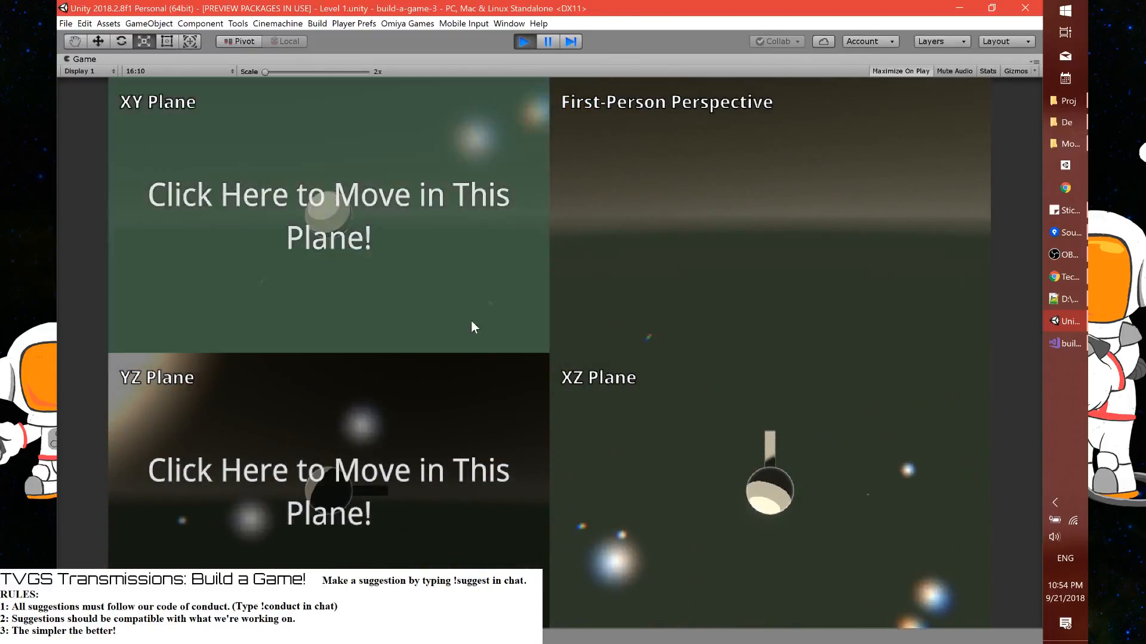
left_click(471, 320)
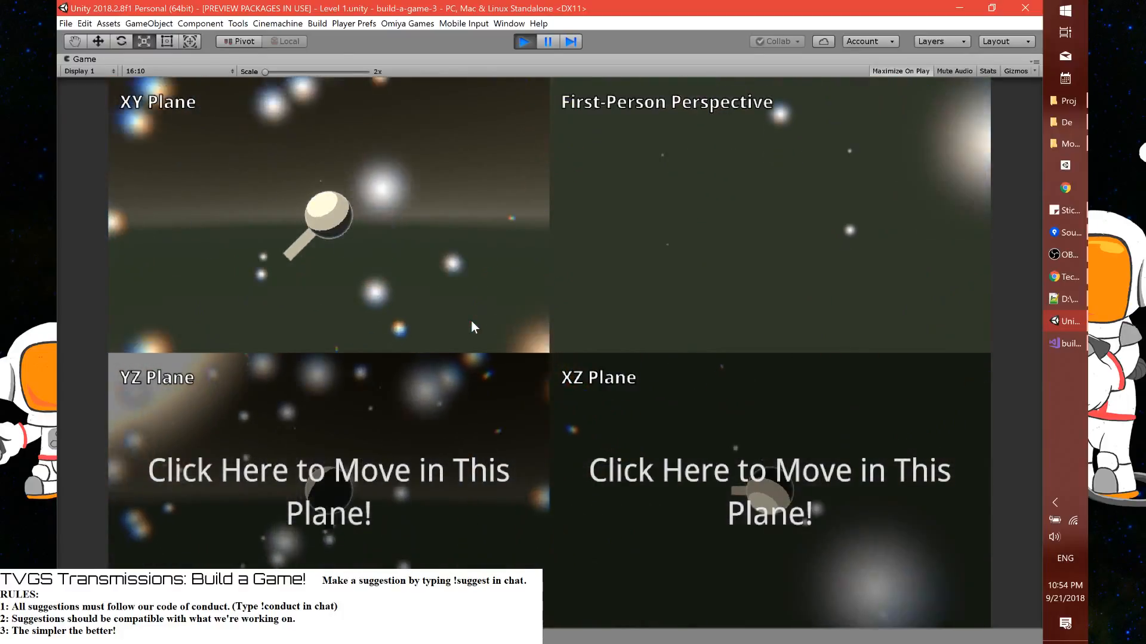
left_click(525, 41)
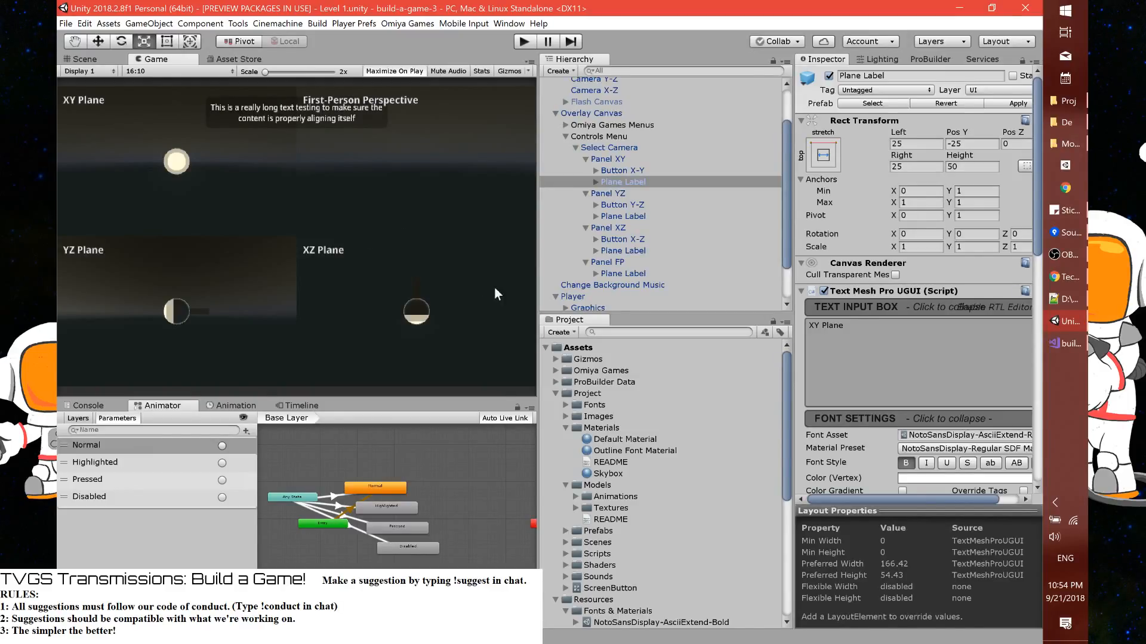
Switch to Sourcetree, stage all changed files of build-a-game-3 and commit them with the message "Got some outlined texts."
left_click(1055, 234)
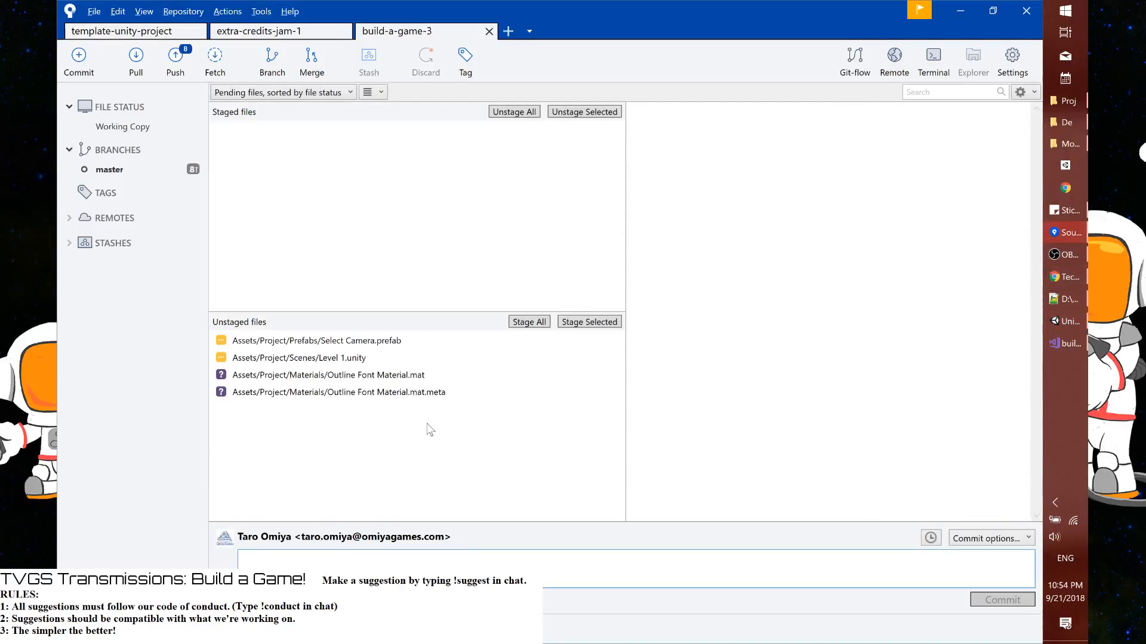
left_click(529, 322)
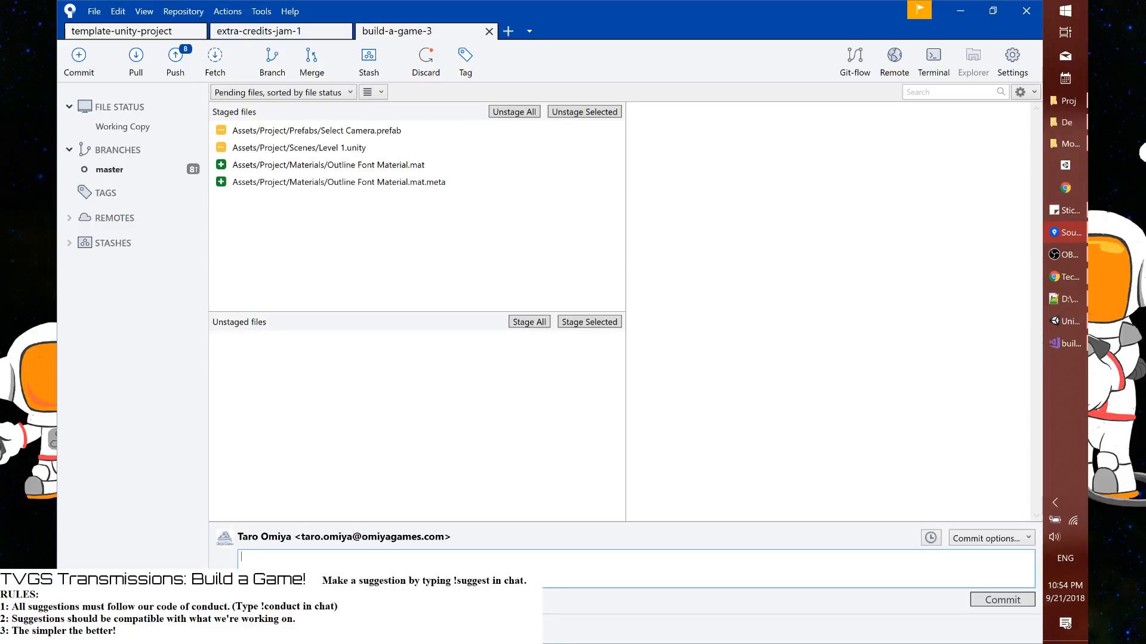
type("Got some outl")
type("ines")
type("d ")
type("tex")
type("ts.")
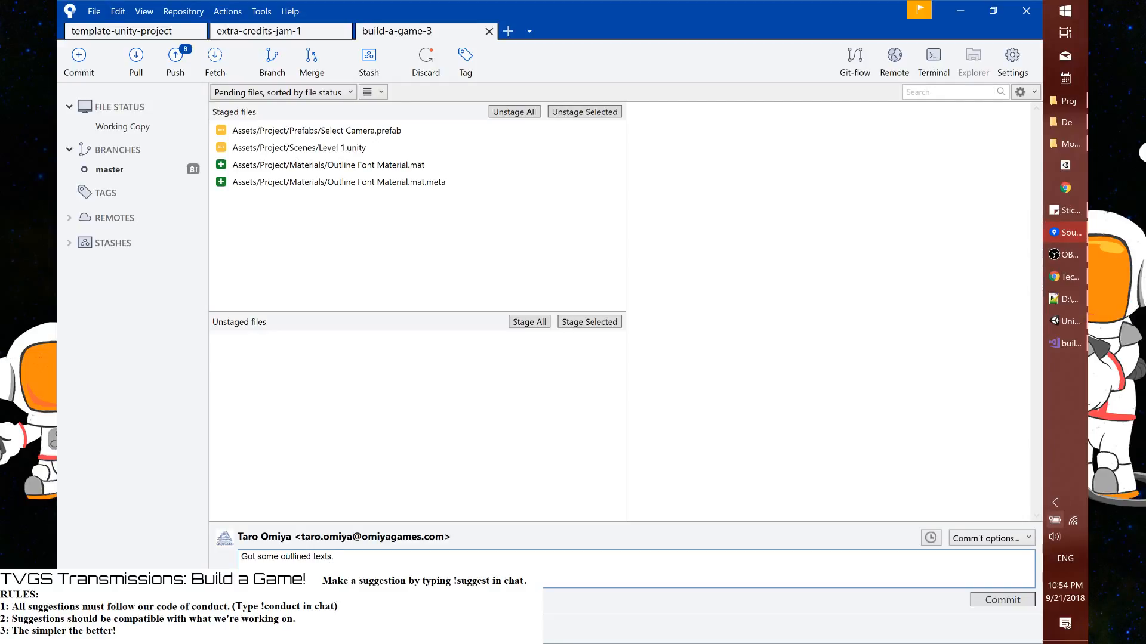
left_click(989, 598)
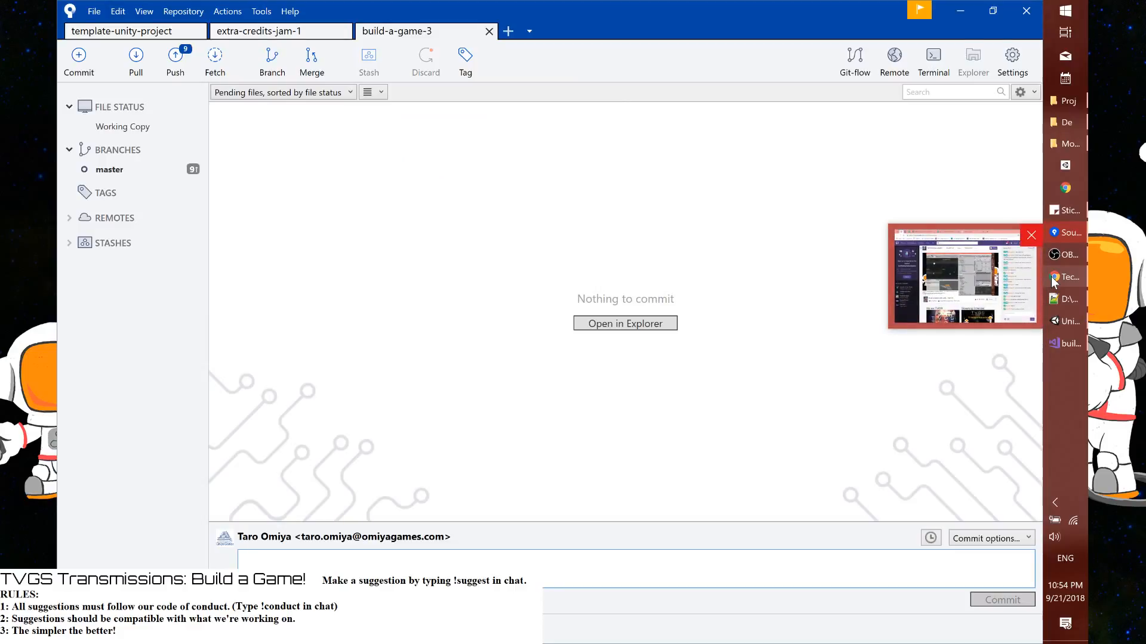
Switch to Chrome and copy the suggestion "make an olympic swimming game, the interstellar games" from the submissions spreadsheet
left_click(1053, 277)
left_click(472, 22)
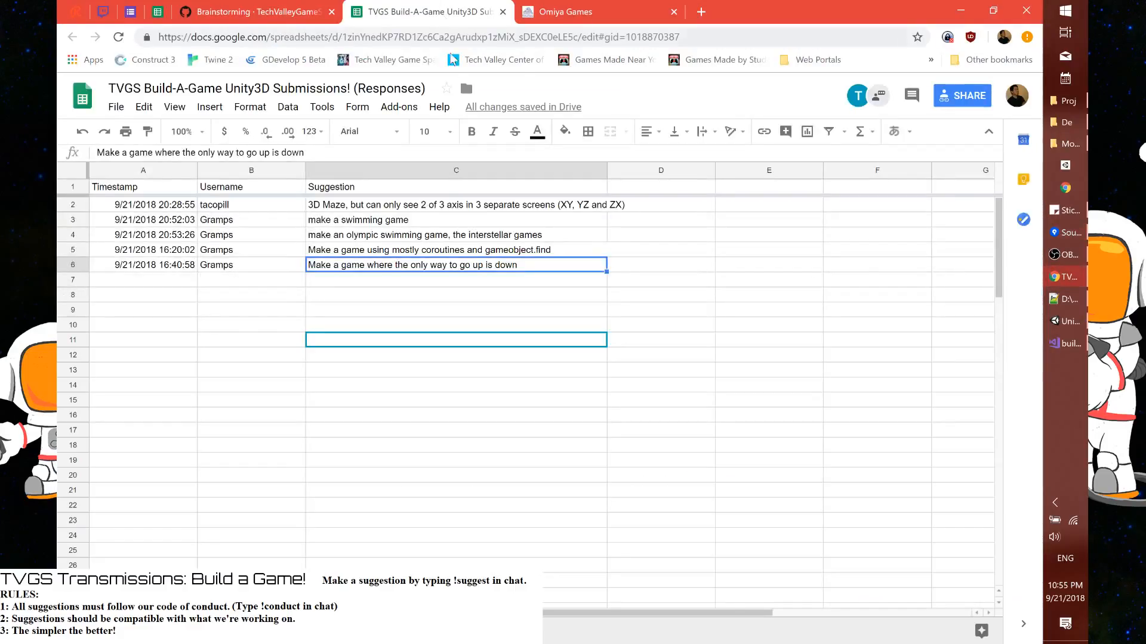
left_click(424, 238)
double_click(423, 237)
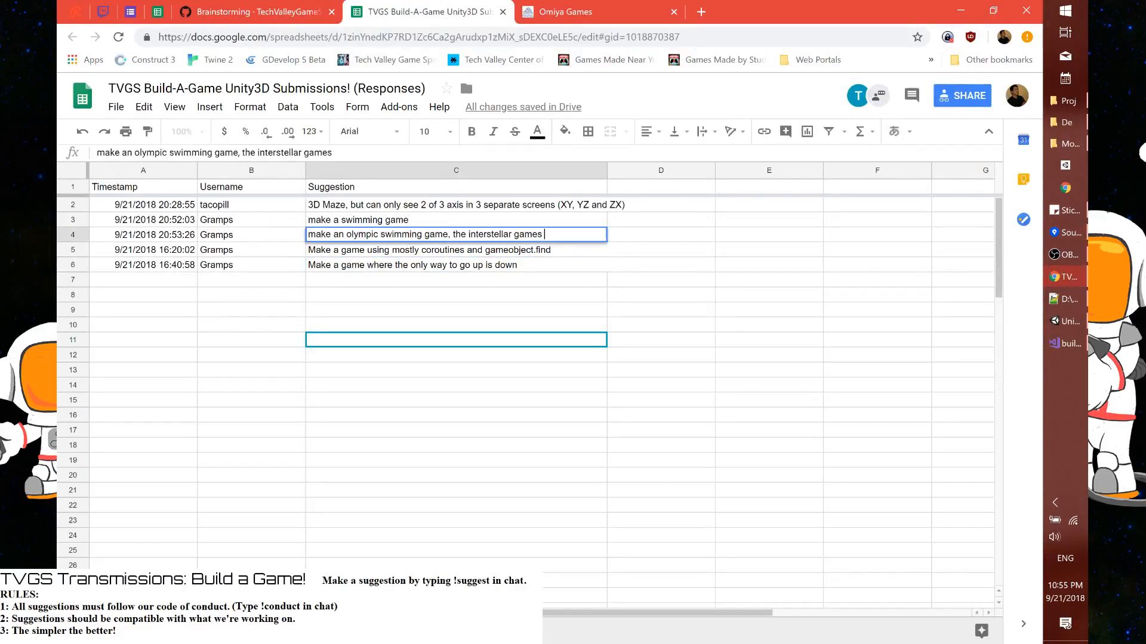
key("ctrl+a")
Edit the GitHub wiki's Brainstorming page and add the copied olympic swimming game suggestion as the last bullet under Suggestions
left_click(260, 13)
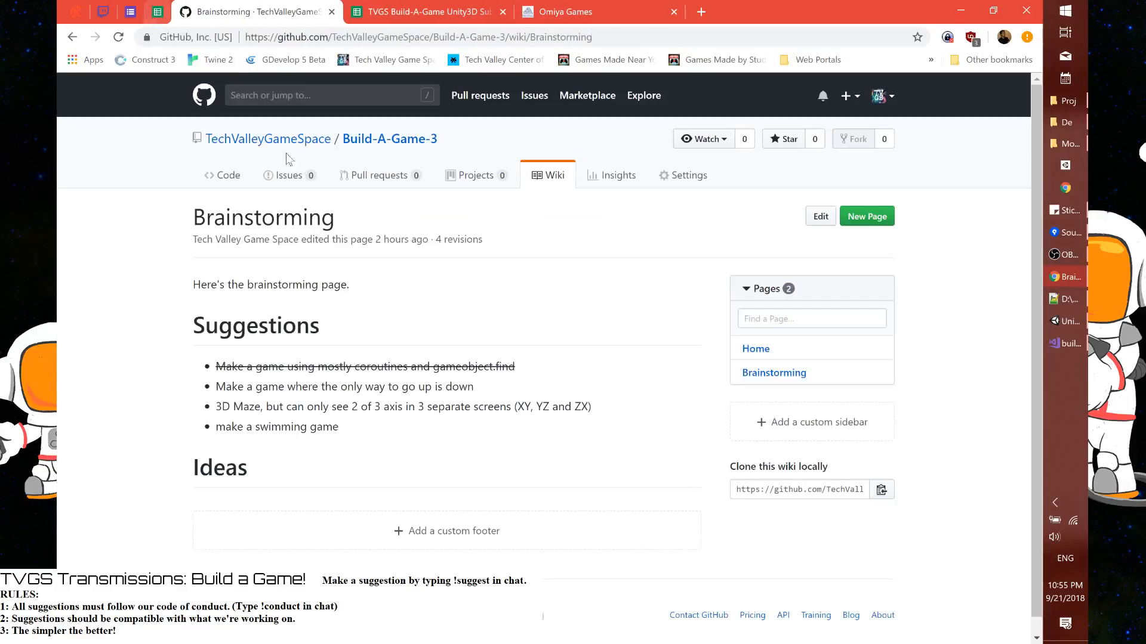
left_click(810, 222)
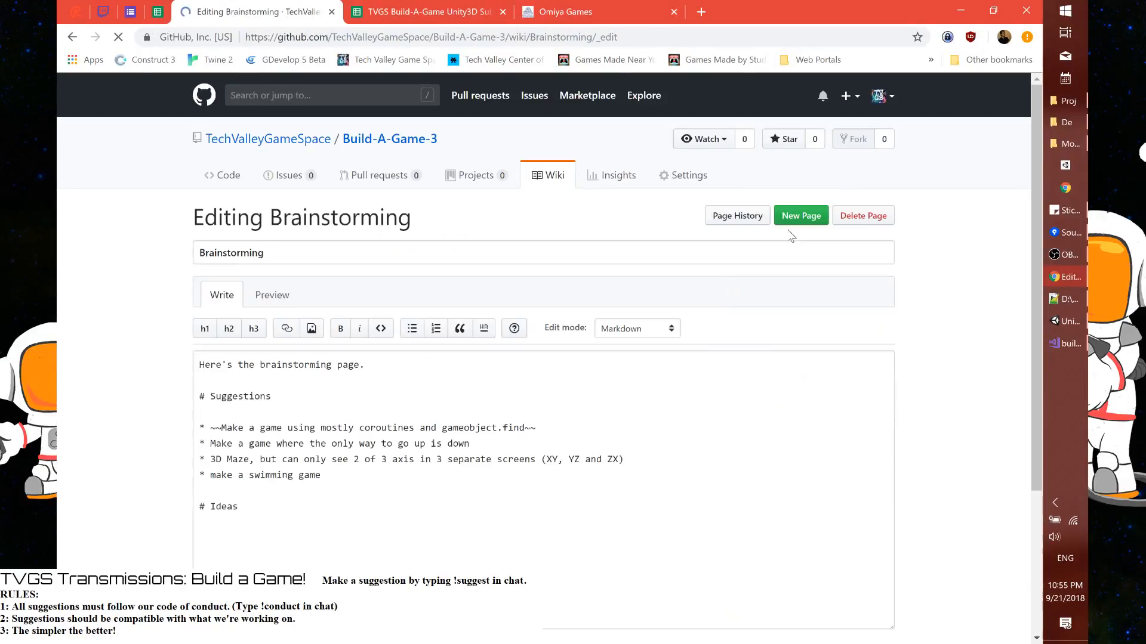
left_click(200, 490)
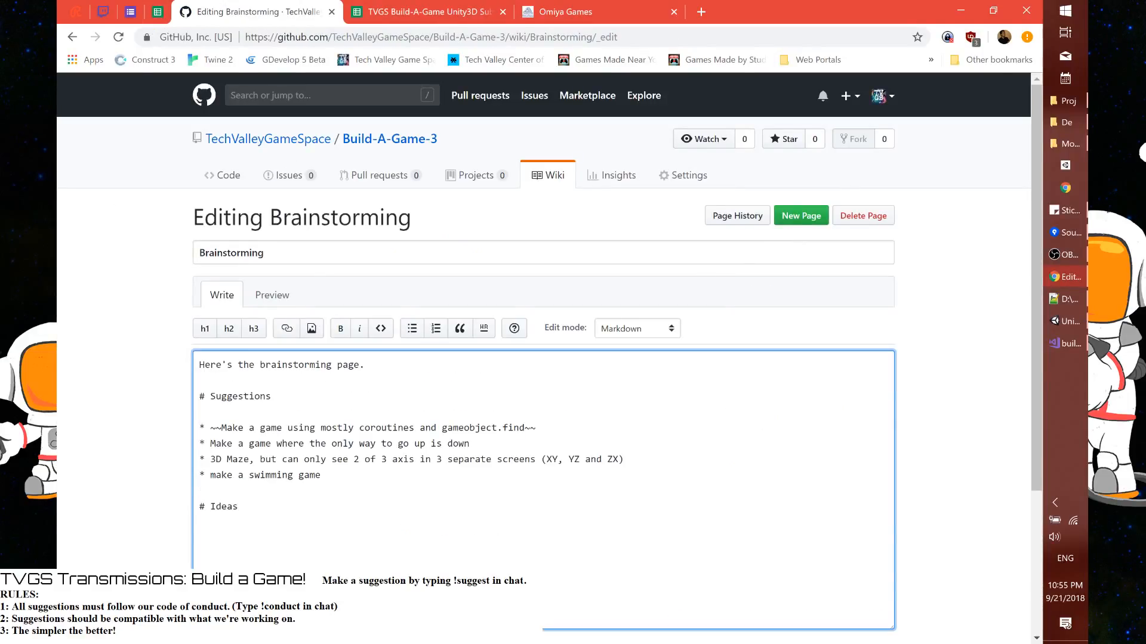
type("* make an olympic swimming game, the interstellar games")
Add the bullet "Can only control in one plane at a time." under Ideas and save the wiki page
key("Return")
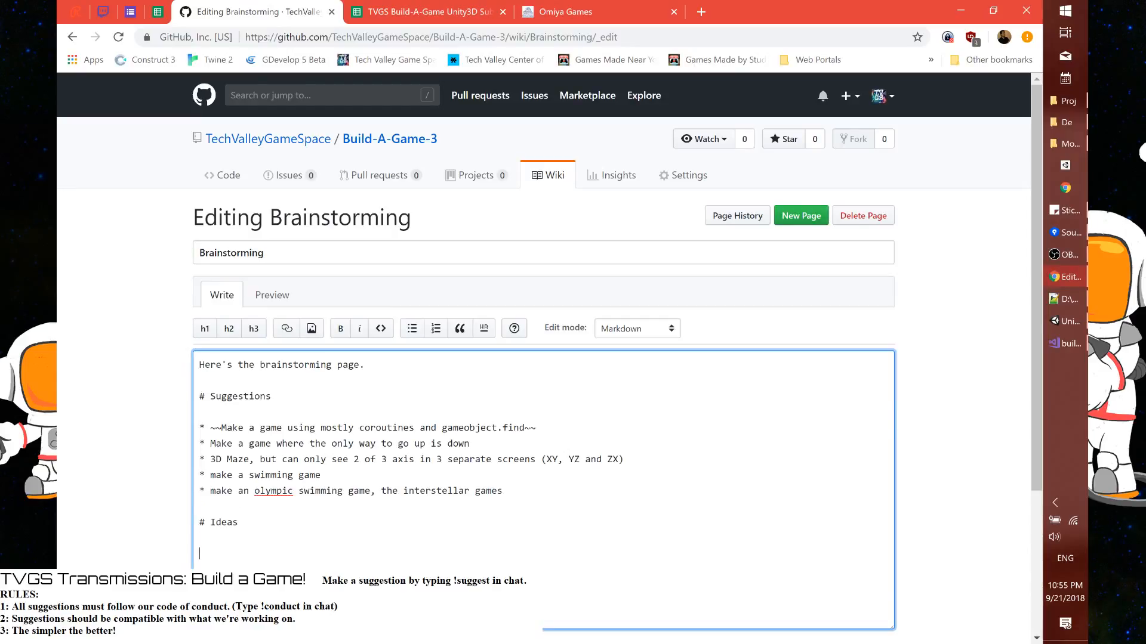
type("Can only control in one pla")
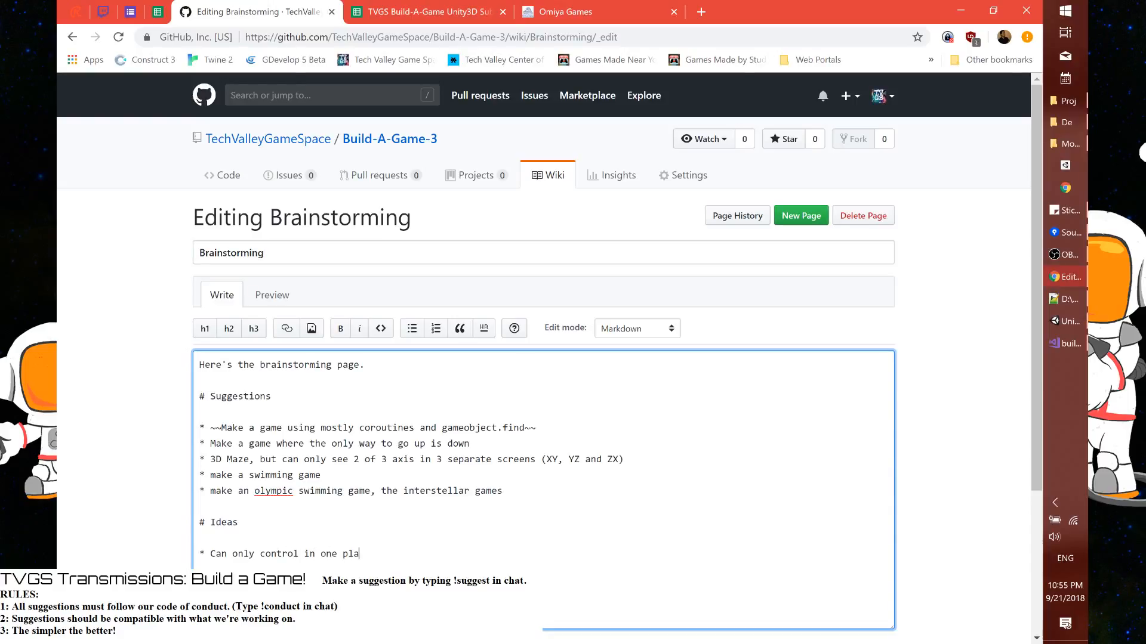
type("ne at a time.")
scroll(464, 467, "down", 3)
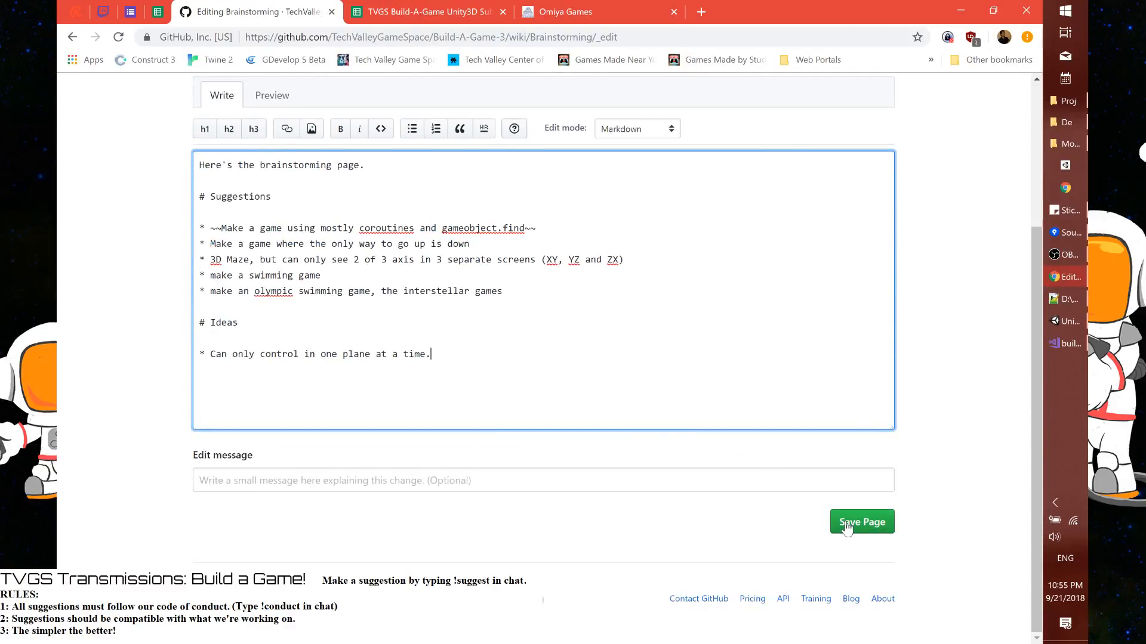
left_click(847, 527)
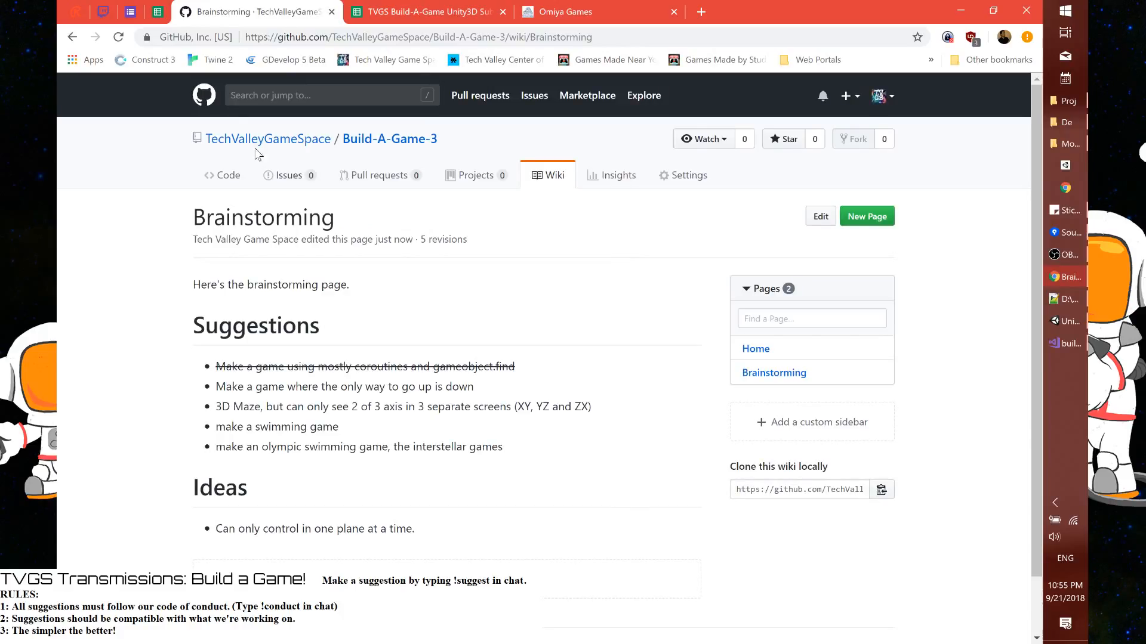
Switch to OBS Studio and transition the live output to the Title Card scene
left_click(1066, 344)
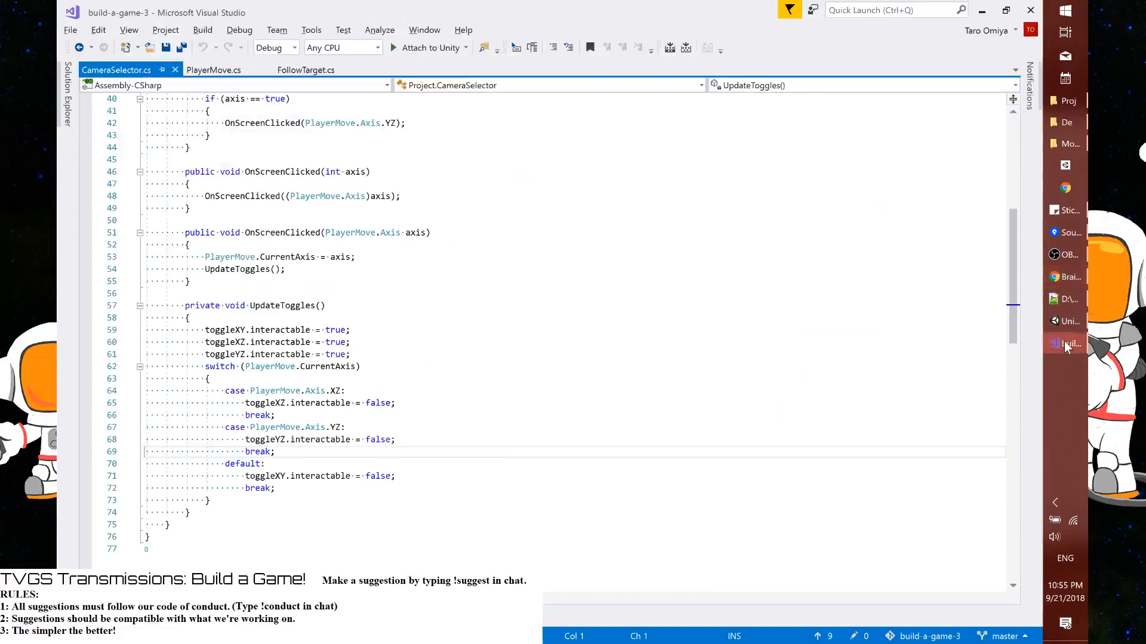
left_click(1060, 257)
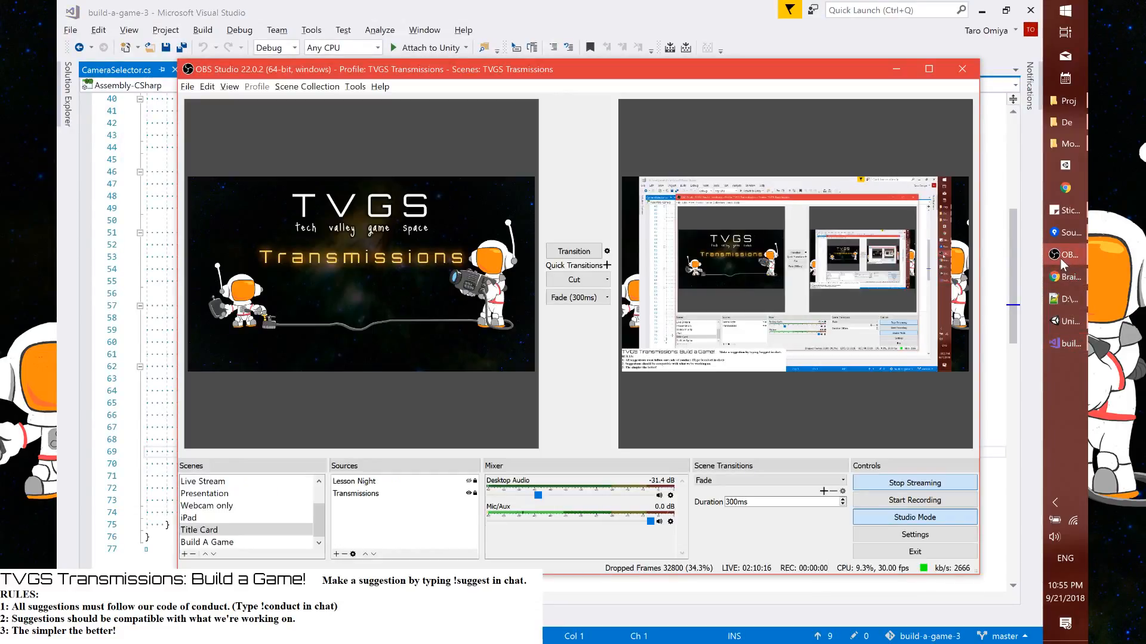
left_click(574, 251)
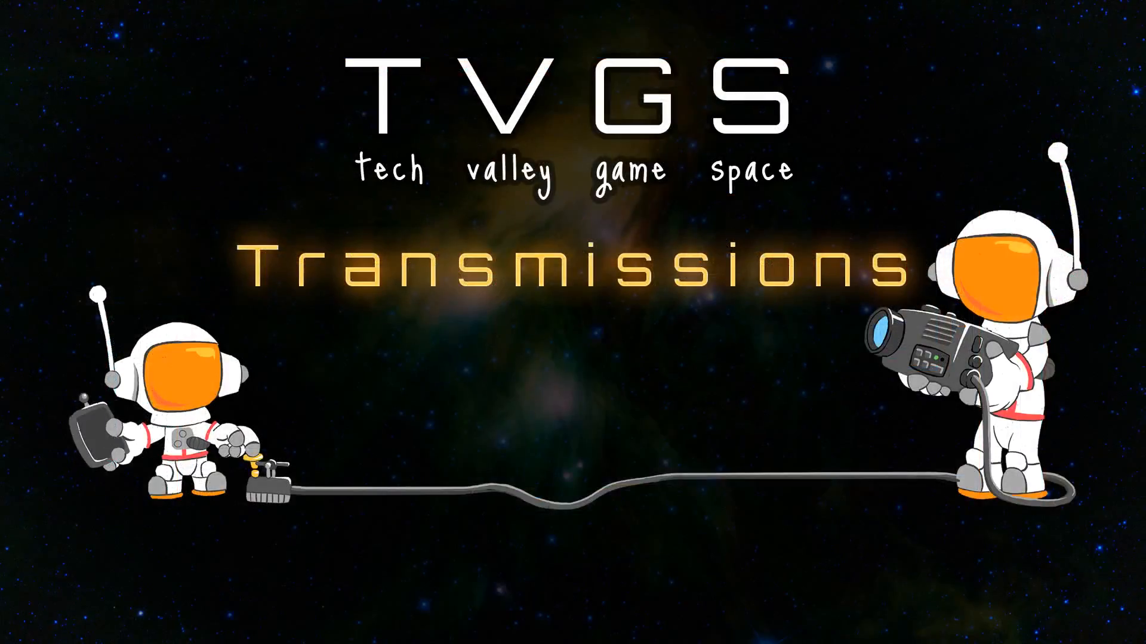